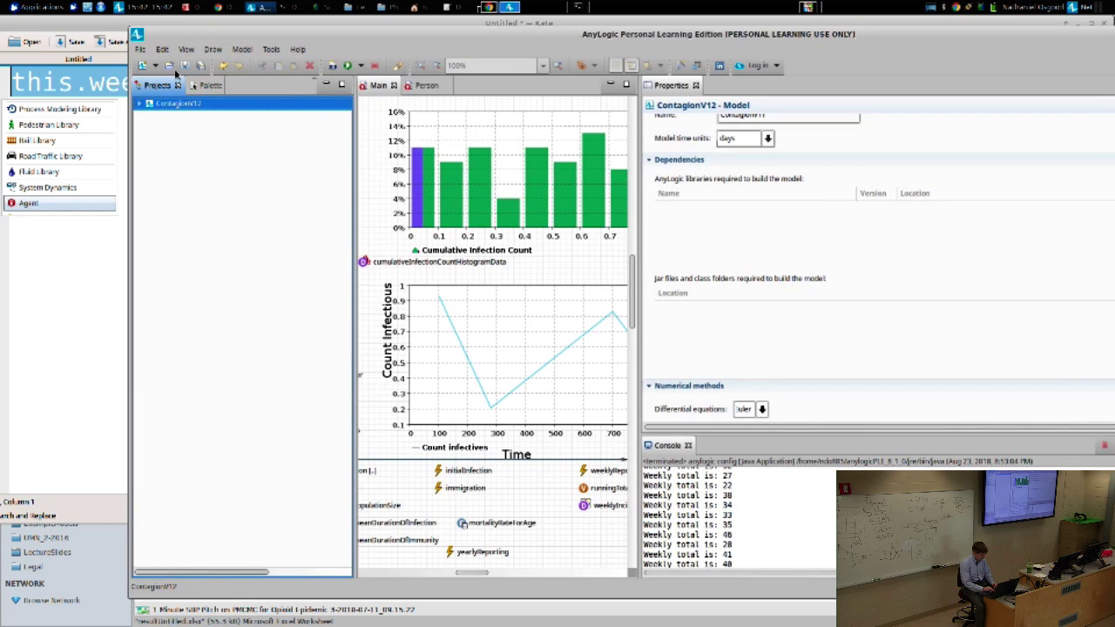
Step: Start creating a new experiment in the ContagionV12 model
{"action": "left_click", "coordinate": [139, 102]}
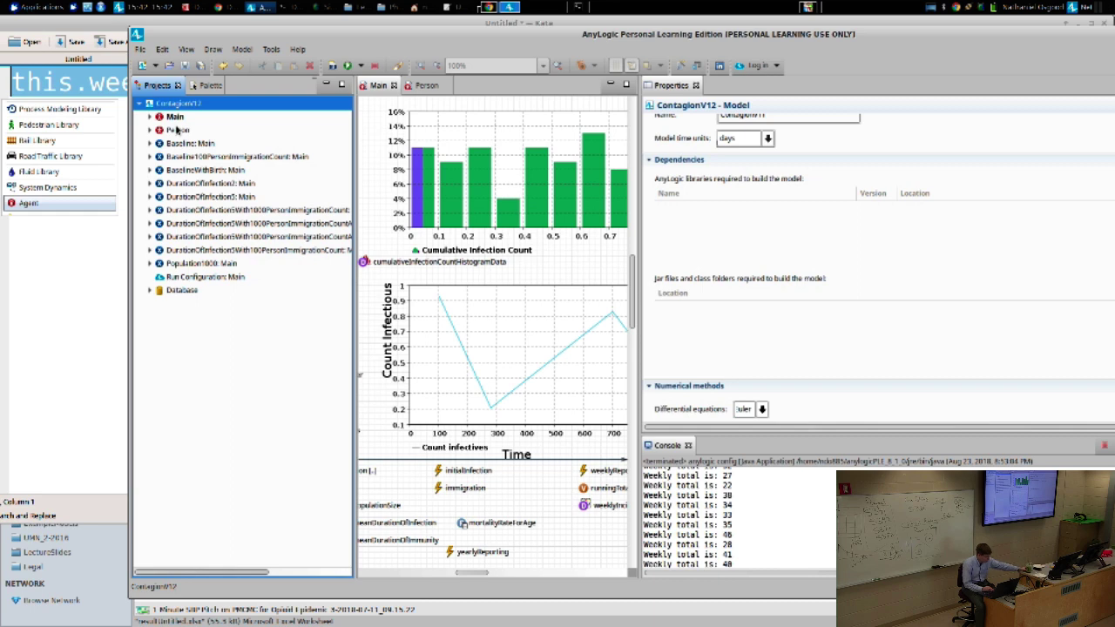
{"action": "left_click", "coordinate": [177, 104]}
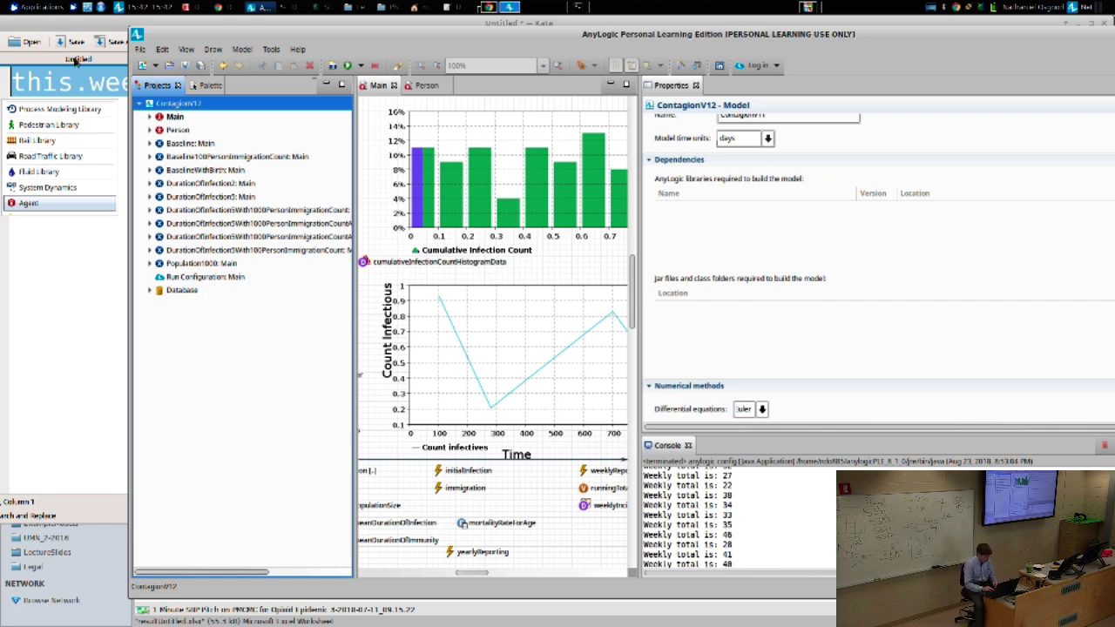
{"action": "right_click", "coordinate": [172, 106]}
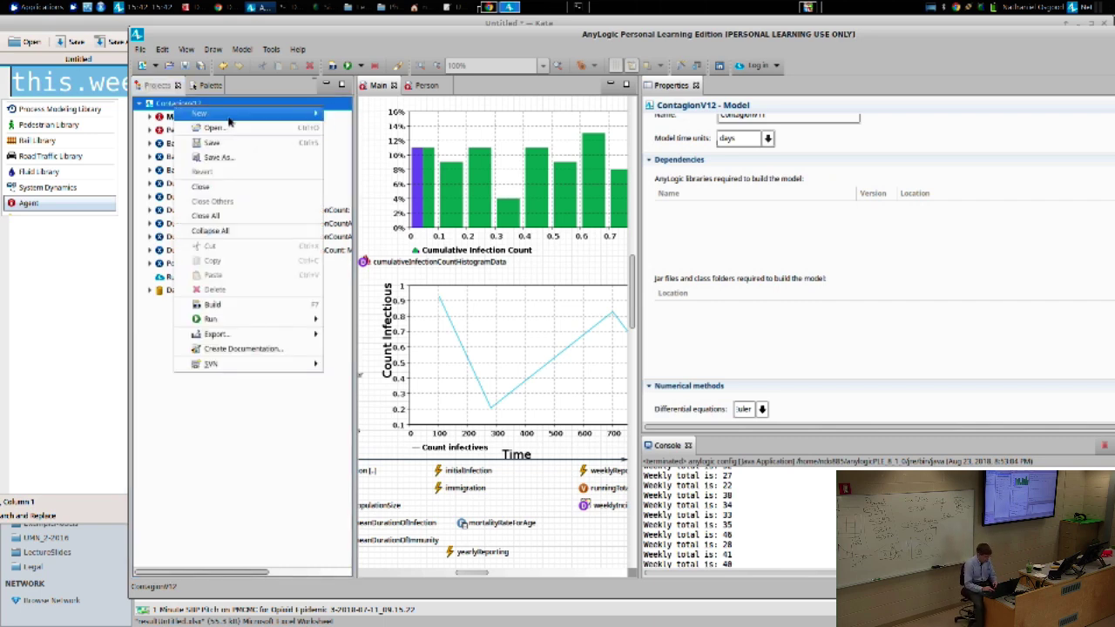
{"action": "mouse_move", "coordinate": [228, 114]}
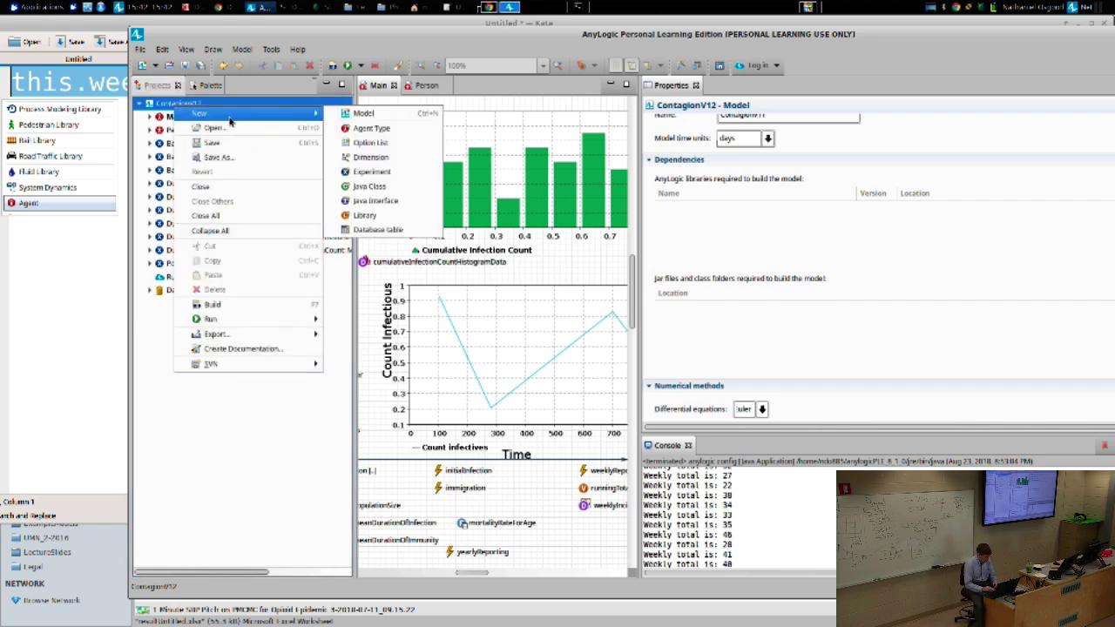
{"action": "left_click", "coordinate": [369, 173]}
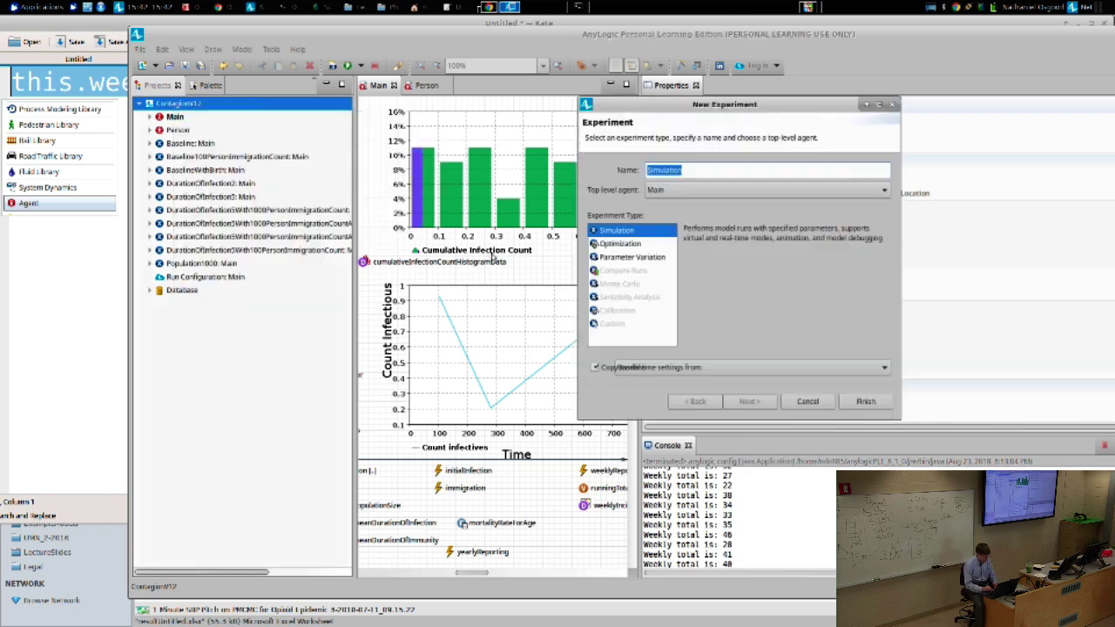
Step: Review the descriptions of the Parameter Variation, Sensitivity Analysis, Monte Carlo and Compare Runs experiment types
{"action": "left_click", "coordinate": [623, 258]}
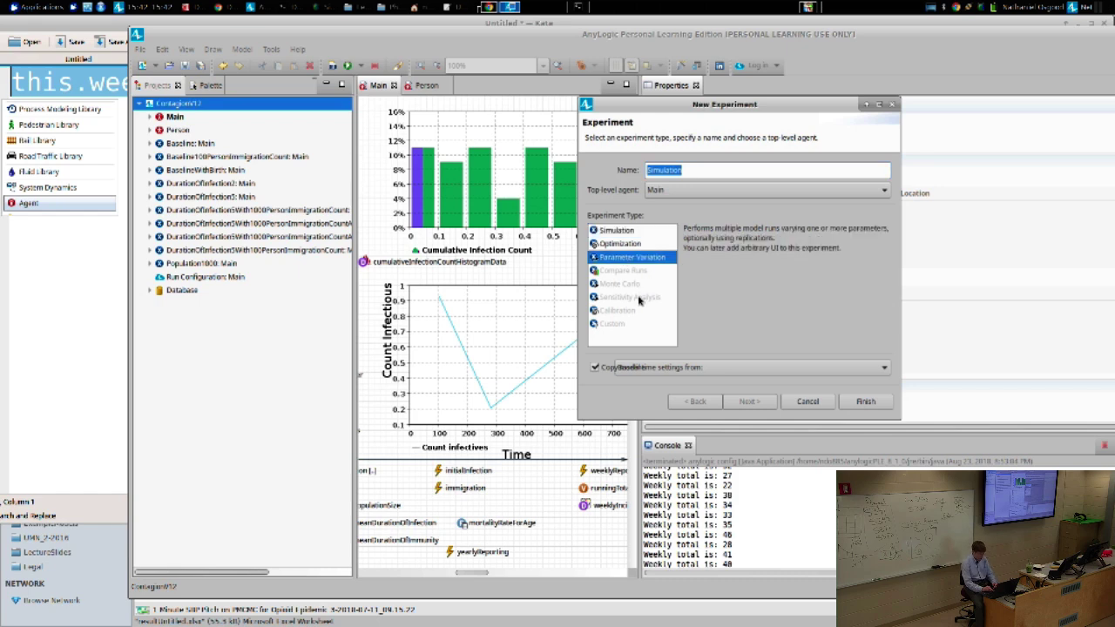
{"action": "left_click", "coordinate": [640, 298]}
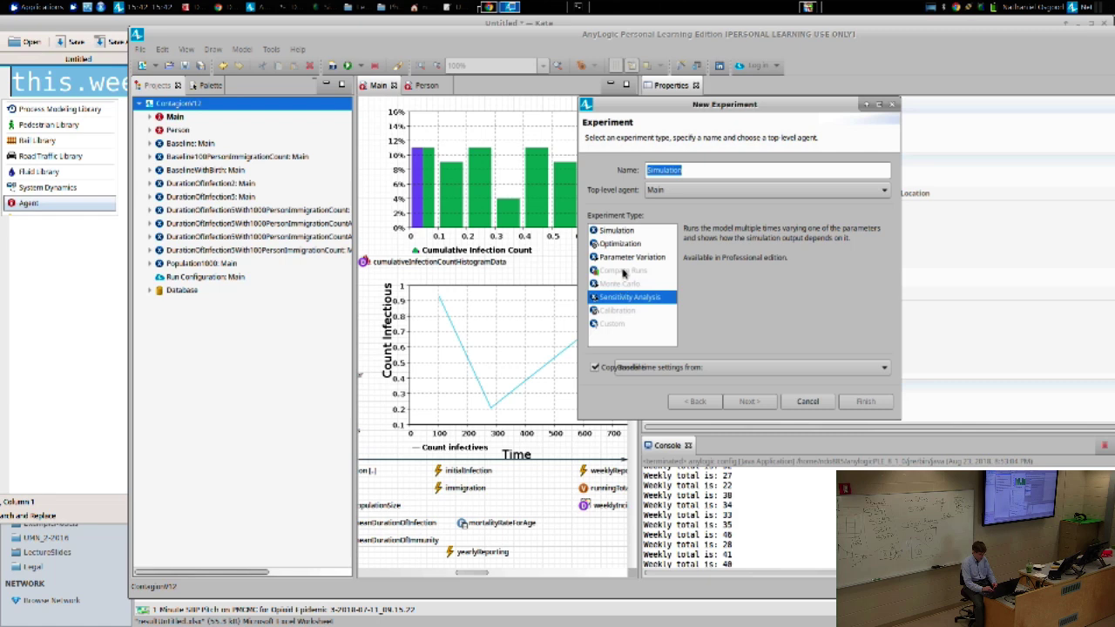
{"action": "left_click", "coordinate": [622, 284]}
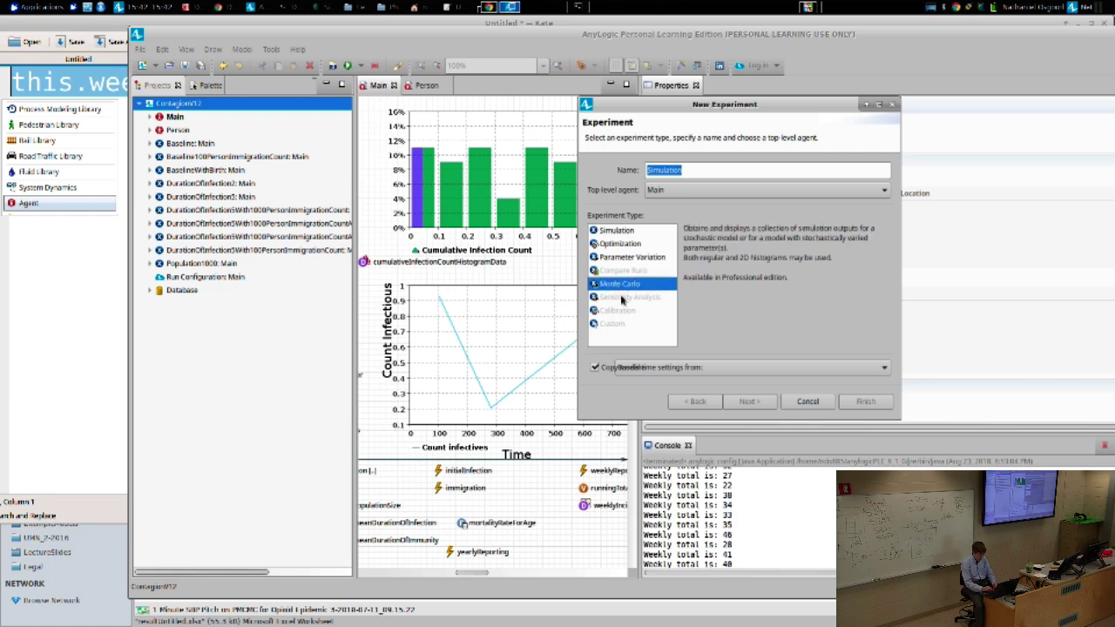
{"action": "left_click", "coordinate": [622, 298]}
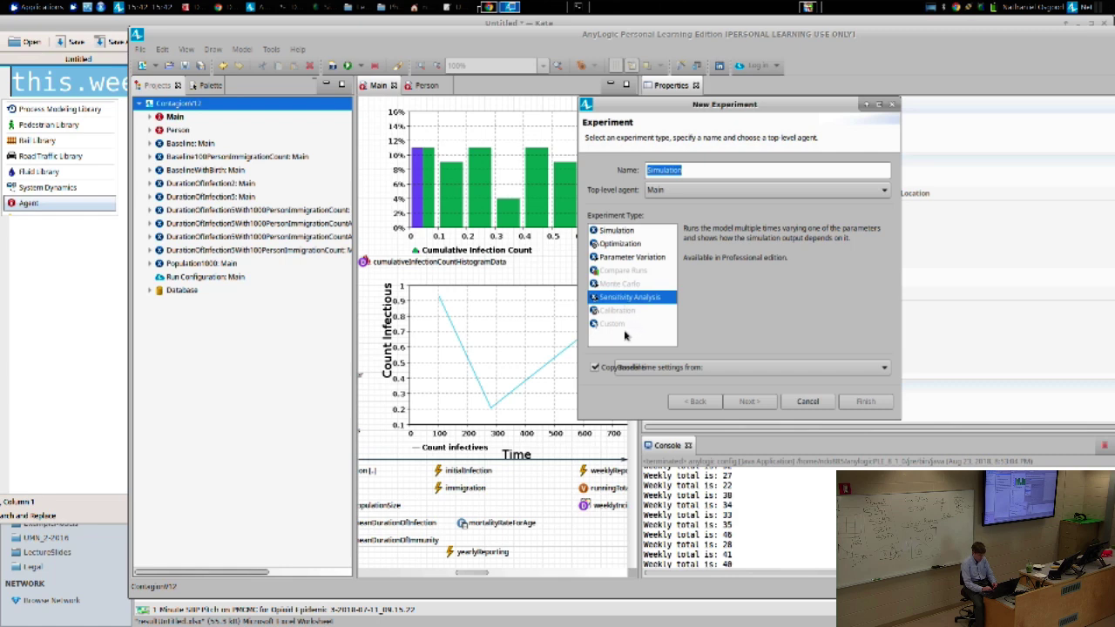
{"action": "left_click", "coordinate": [623, 272]}
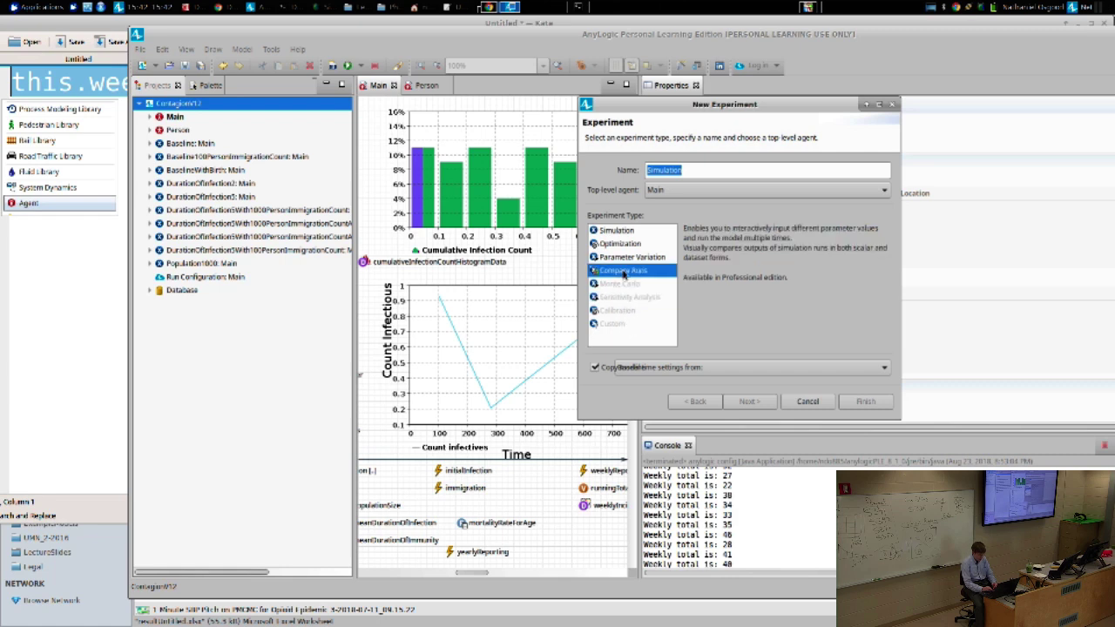
Step: Choose the Parameter Variation experiment type and name the experiment ParameterVariation
{"action": "left_click", "coordinate": [625, 259]}
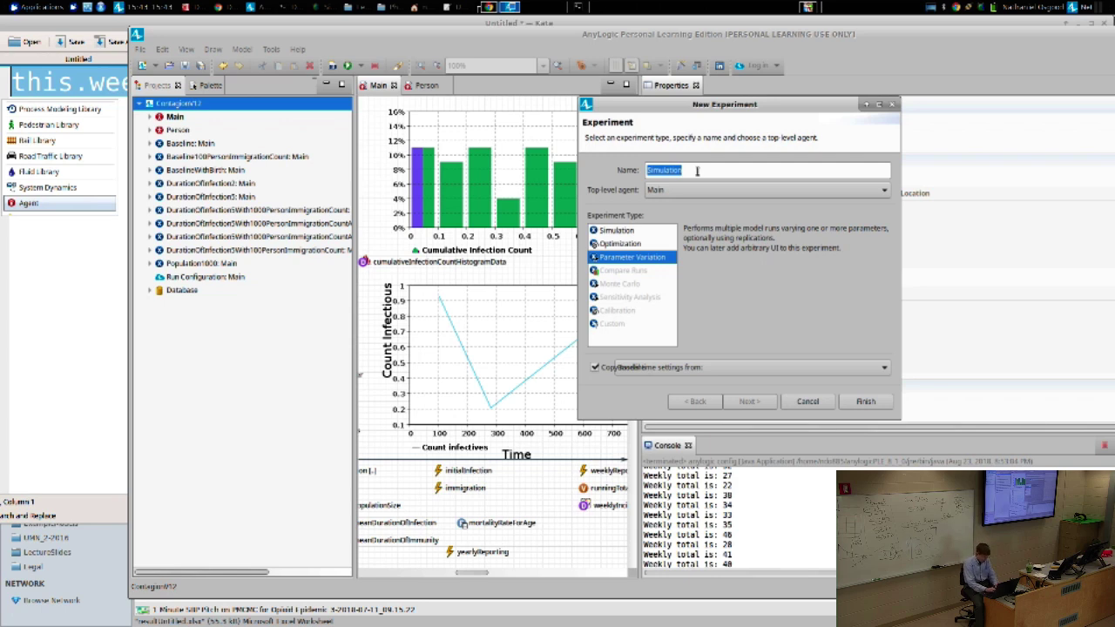
{"action": "type", "text": "P"}
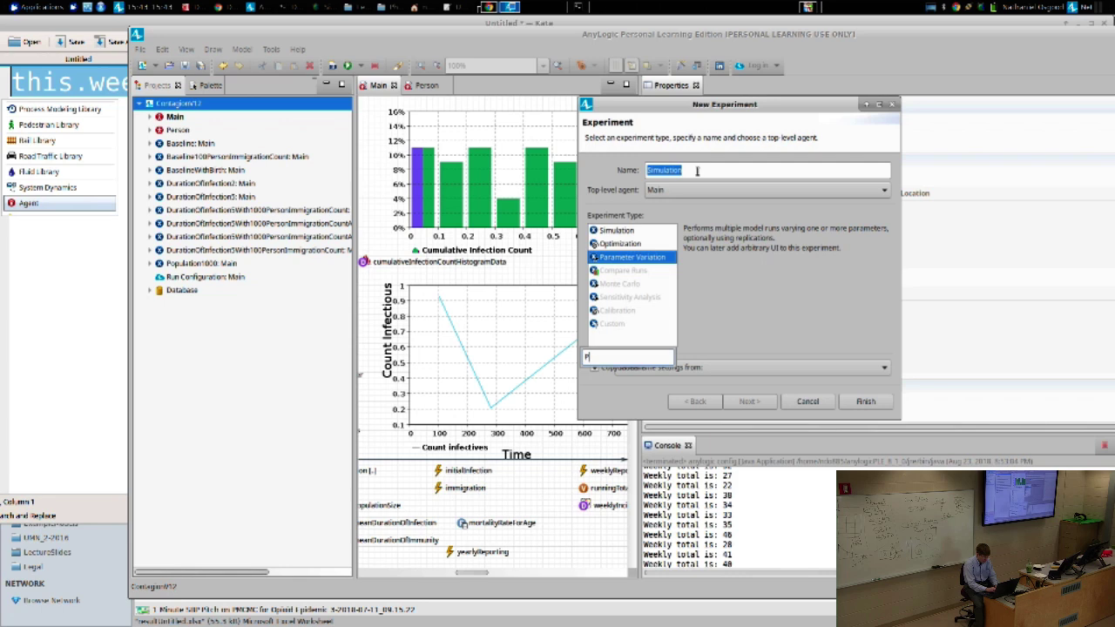
{"action": "left_click", "coordinate": [648, 255]}
{"action": "left_click", "coordinate": [677, 169]}
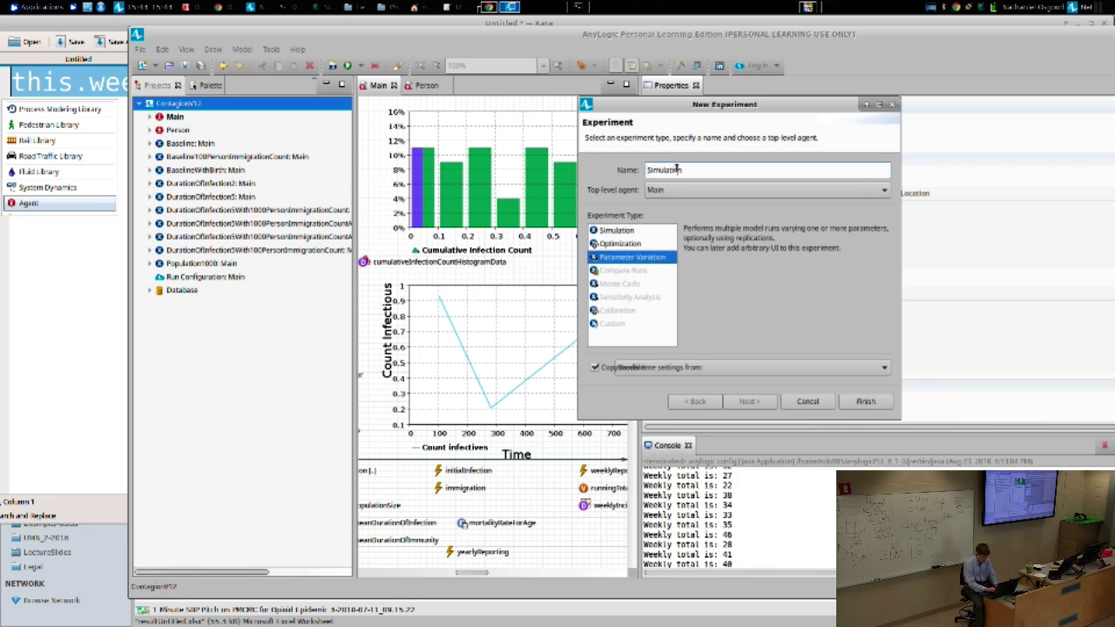
{"action": "double_click", "coordinate": [676, 170]}
{"action": "type", "text": "P"}
{"action": "key", "text": "BackSpace"}
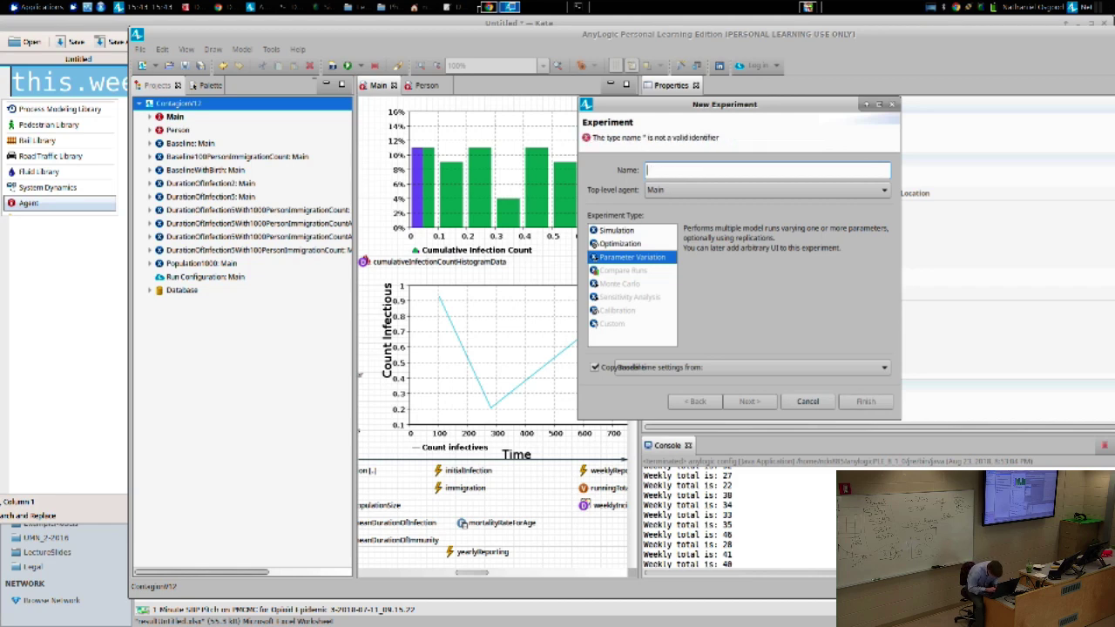
{"action": "type", "text": "pARAMETER"}
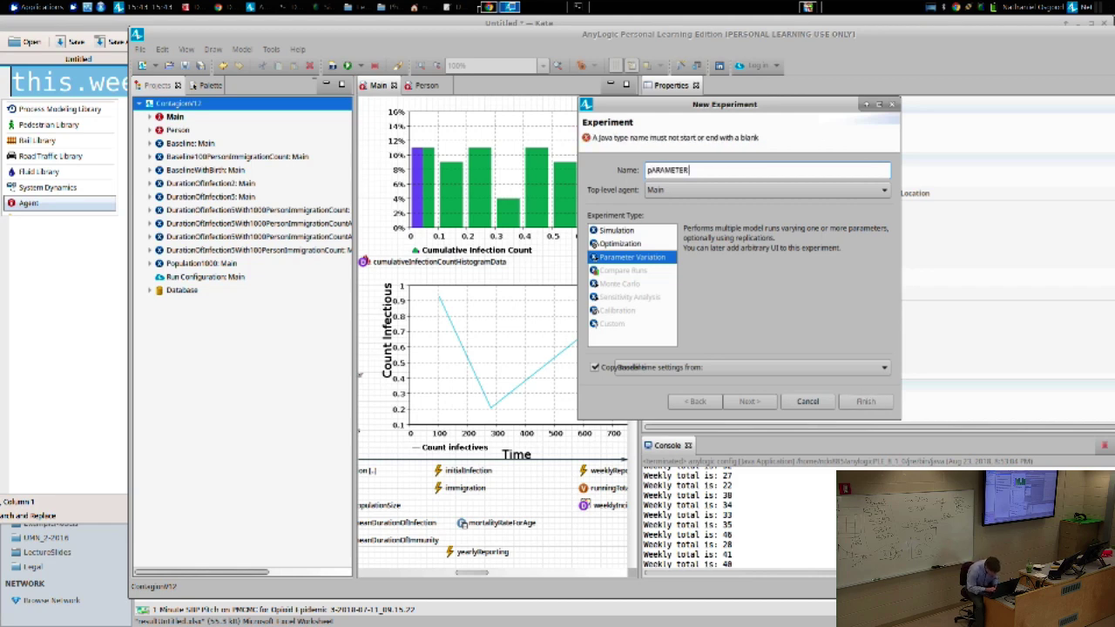
{"action": "key", "text": "BackSpace"}
{"action": "key", "text": "BackSpace"}
{"action": "key", "text": "BackSpace"}
{"action": "key", "text": "BackSpace"}
{"action": "key", "text": "BackSpace"}
{"action": "key", "text": "BackSpace"}
{"action": "type", "text": "Parameter"}
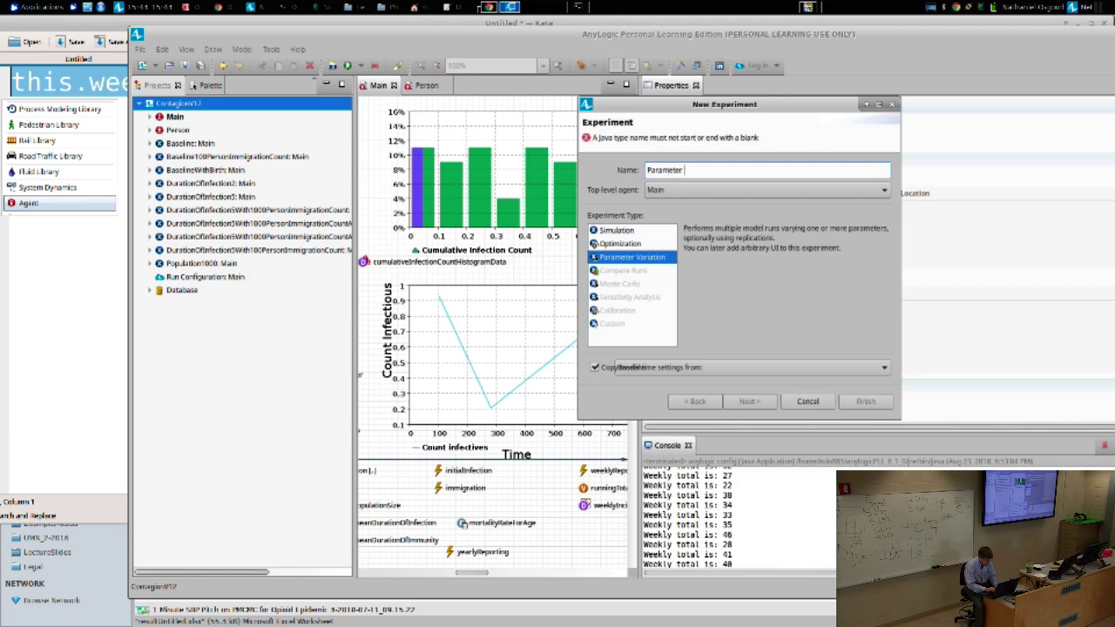
{"action": "key", "text": "BackSpace"}
{"action": "type", "text": "Variab"}
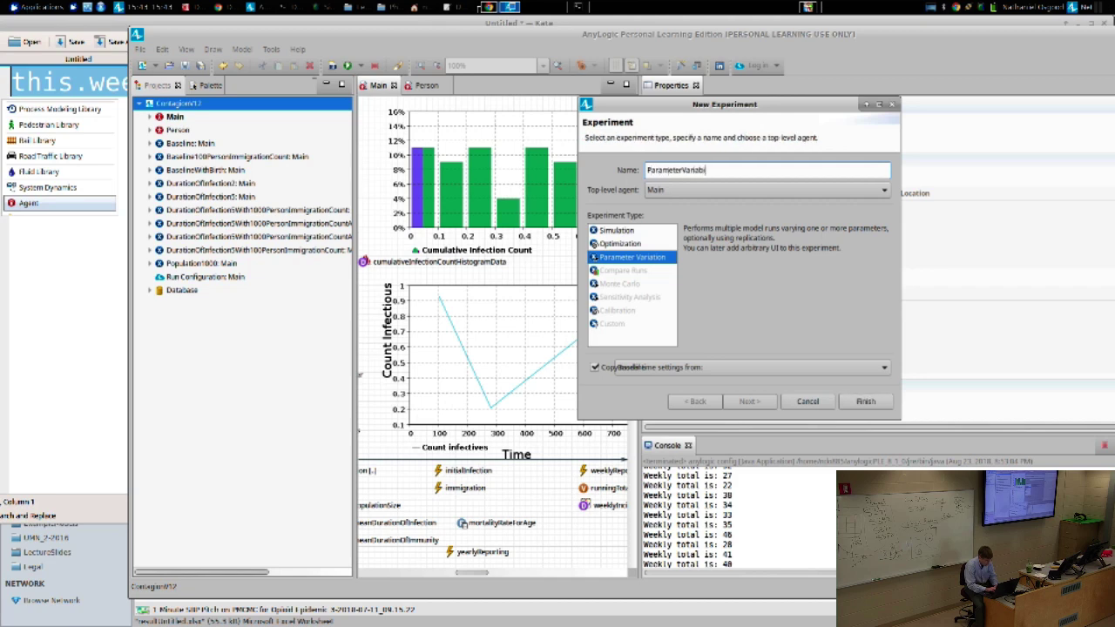
{"action": "type", "text": "tion"}
{"action": "key", "text": "BackSpace"}
{"action": "type", "text": "ion"}
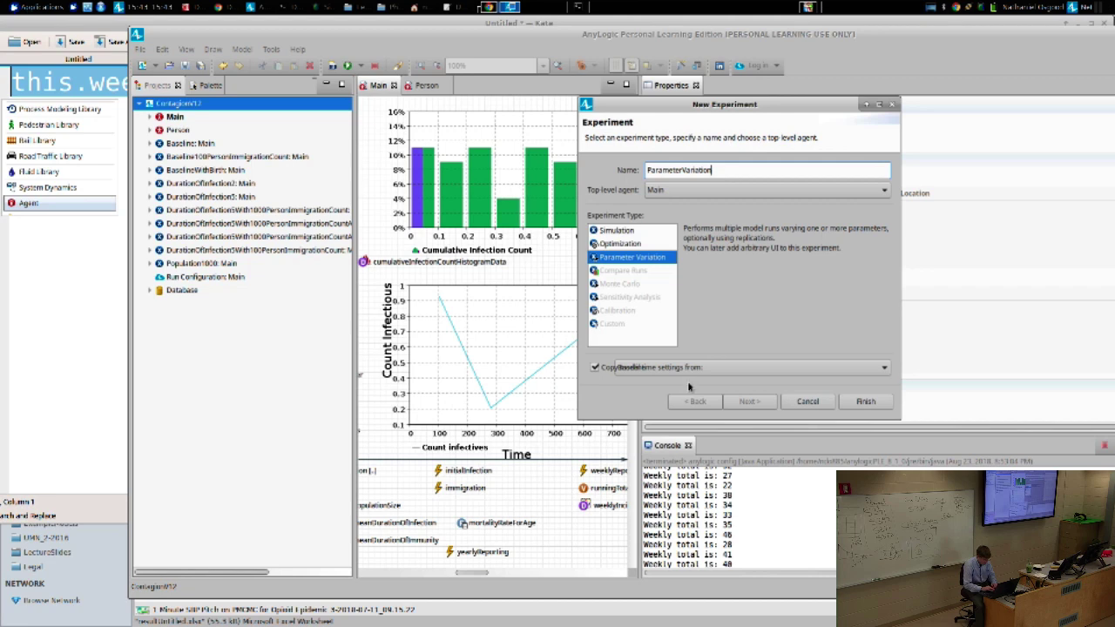
Step: Turn off copying of model time settings, create the experiment and maximize the program window
{"action": "left_click", "coordinate": [601, 370]}
{"action": "left_click", "coordinate": [596, 368]}
{"action": "left_click", "coordinate": [596, 368]}
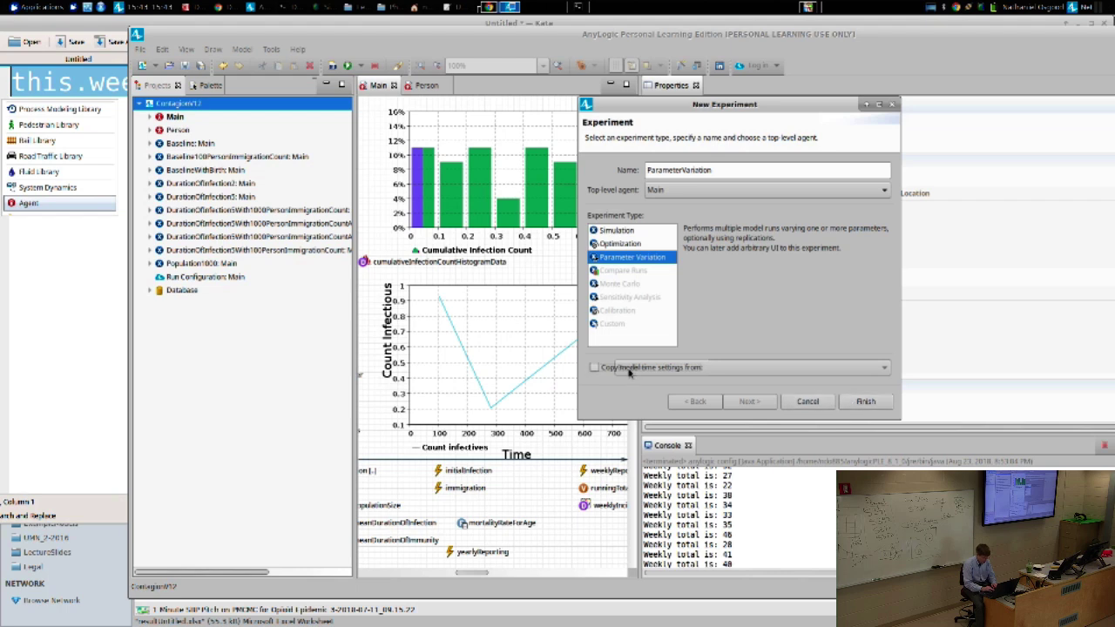
{"action": "left_click", "coordinate": [878, 405]}
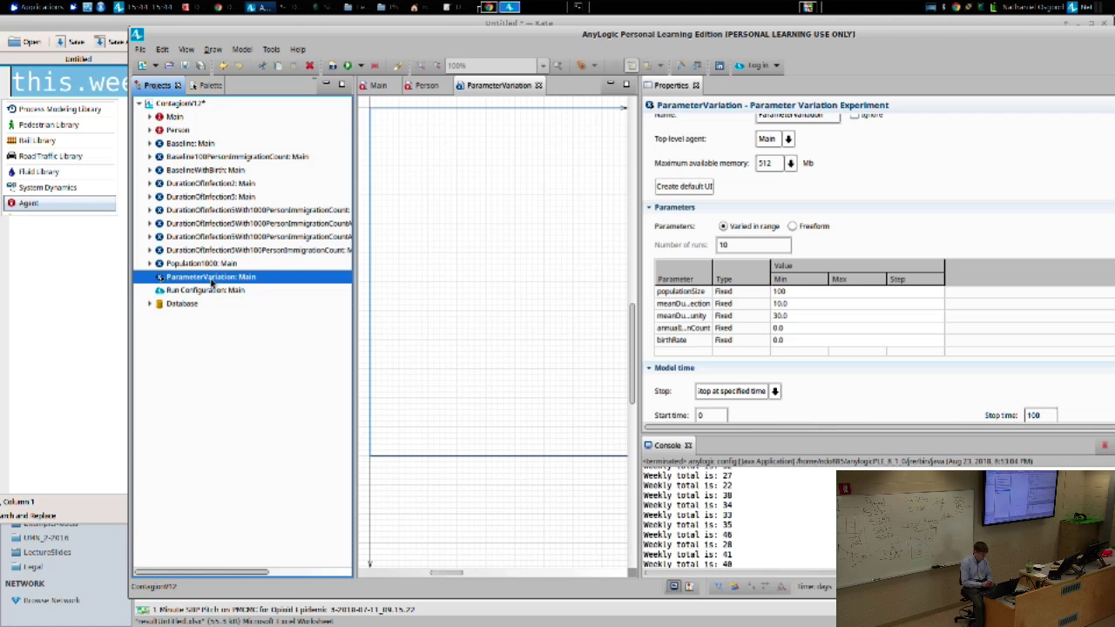
{"action": "double_click", "coordinate": [385, 35]}
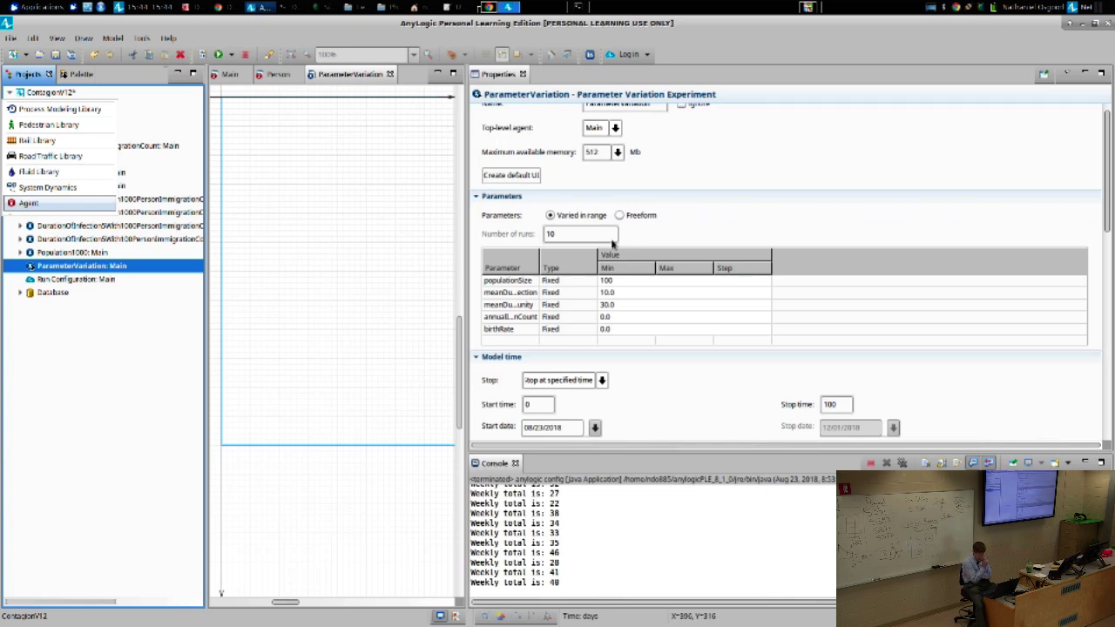
Step: Try the Freeform parameter mode for the experiment and return it to Varied in range
{"action": "left_click", "coordinate": [631, 218]}
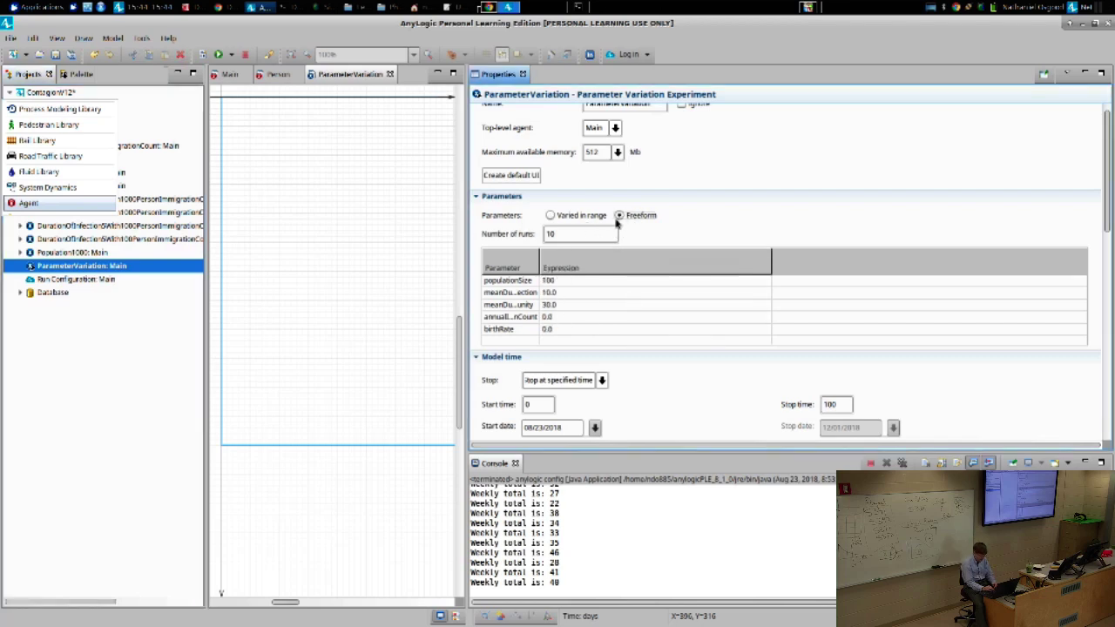
{"action": "left_click", "coordinate": [576, 232]}
{"action": "left_click", "coordinate": [561, 216]}
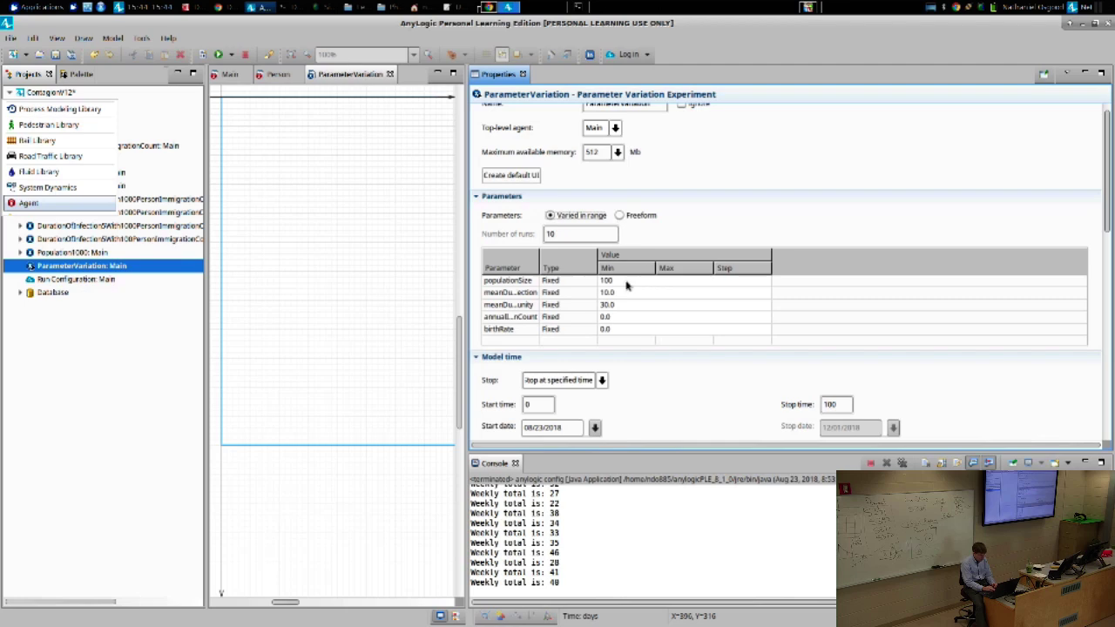
Step: Widen the Parameter column of the experiment's parameter table to fit the full parameter names
{"action": "left_click", "coordinate": [676, 280]}
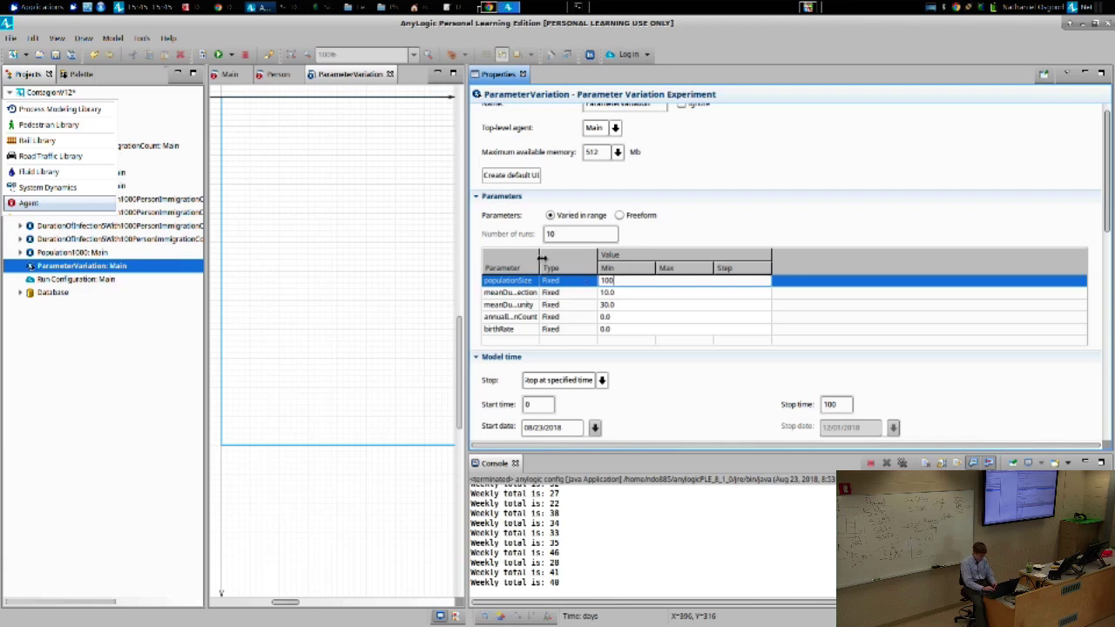
{"action": "left_click_drag", "start_coordinate": [538, 258], "coordinate": [605, 257]}
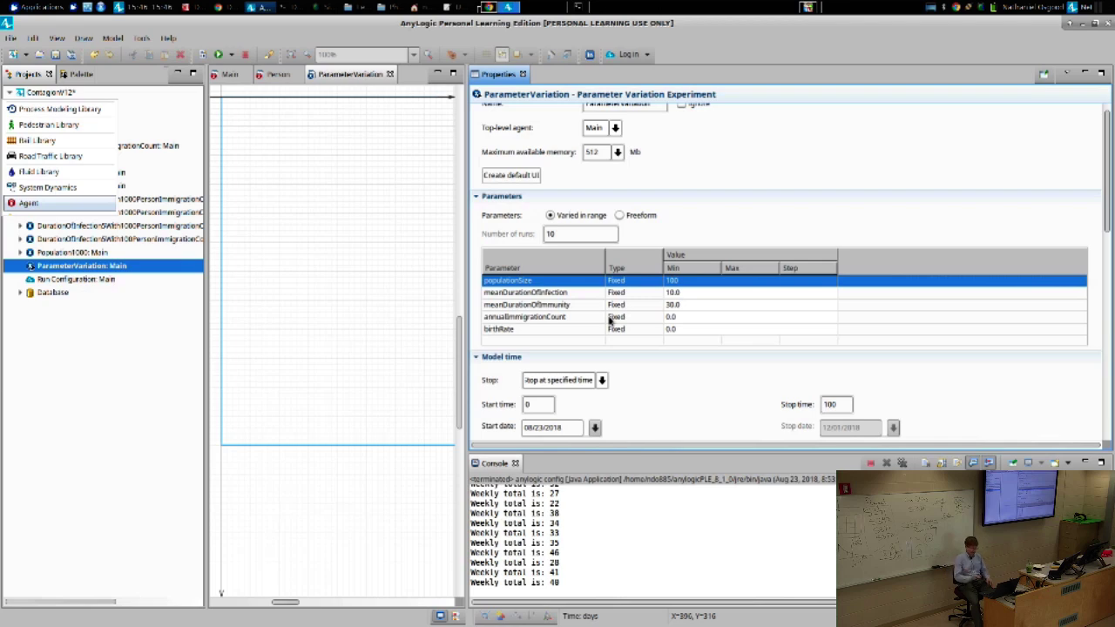
Step: Try the Range type for the populationSize parameter and set it back to Fixed
{"action": "left_click", "coordinate": [643, 279]}
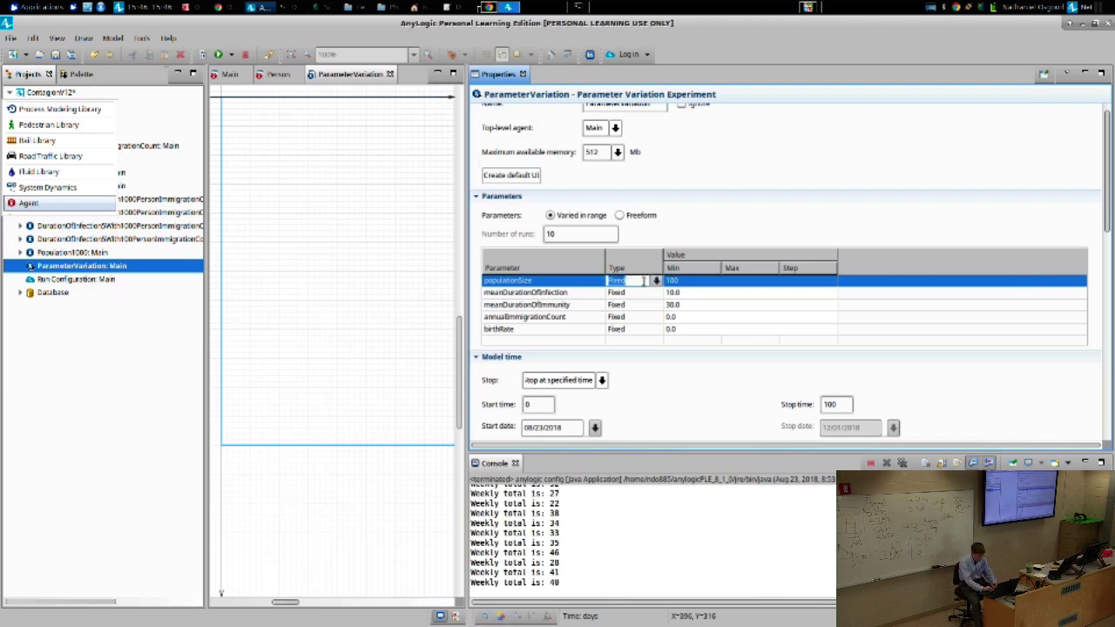
{"action": "left_click", "coordinate": [657, 281]}
{"action": "left_click", "coordinate": [632, 307]}
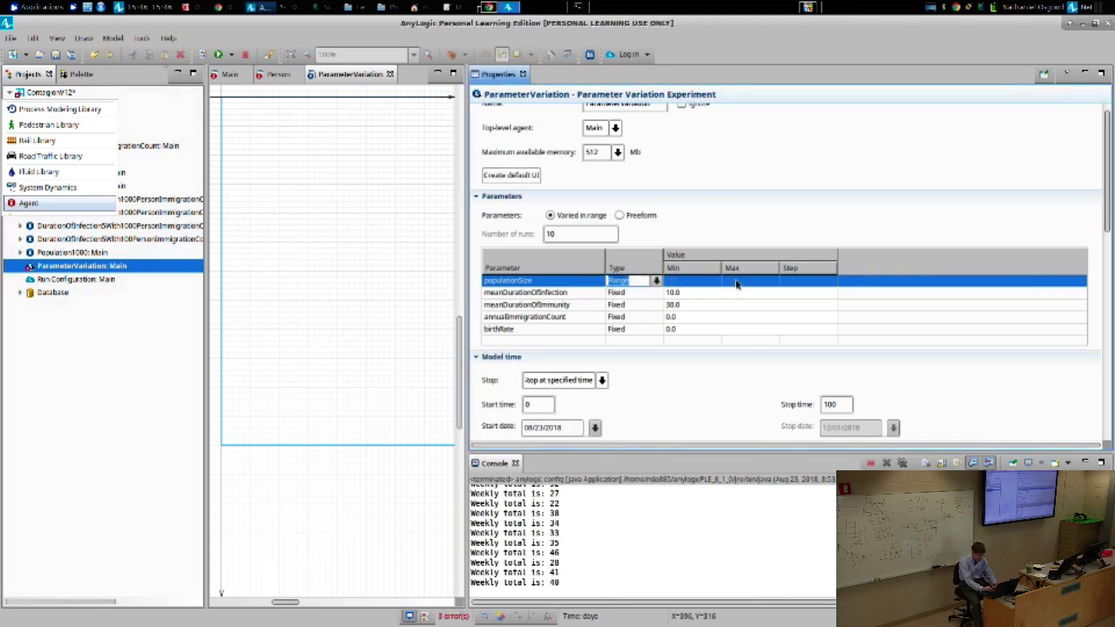
{"action": "left_click", "coordinate": [657, 281]}
{"action": "left_click", "coordinate": [634, 295]}
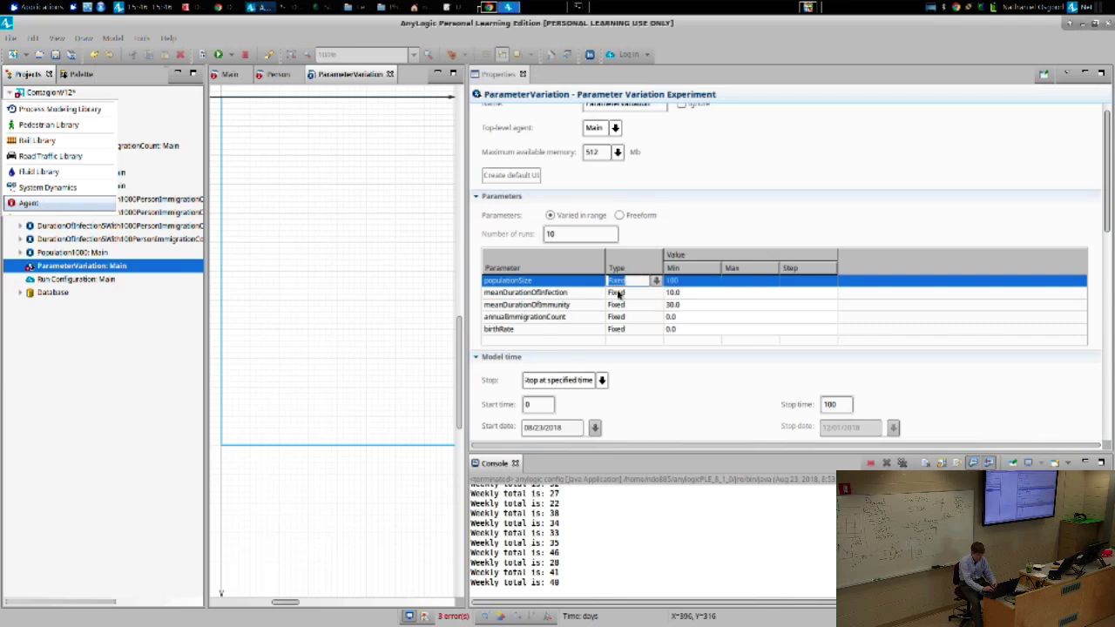
Step: Switch to the Windows7 virtual machine in VirtualBox and page through the slides on sensitivity analyses and model uncertainty
{"action": "key", "text": "alt+Tab"}
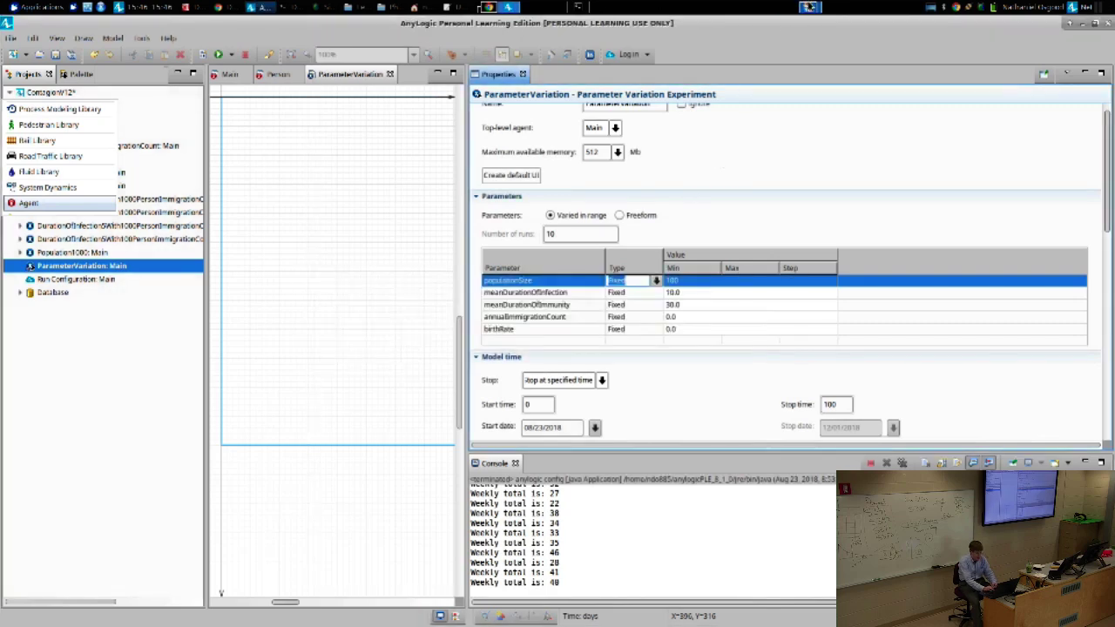
{"action": "left_click", "coordinate": [809, 7]}
{"action": "key", "text": "Right"}
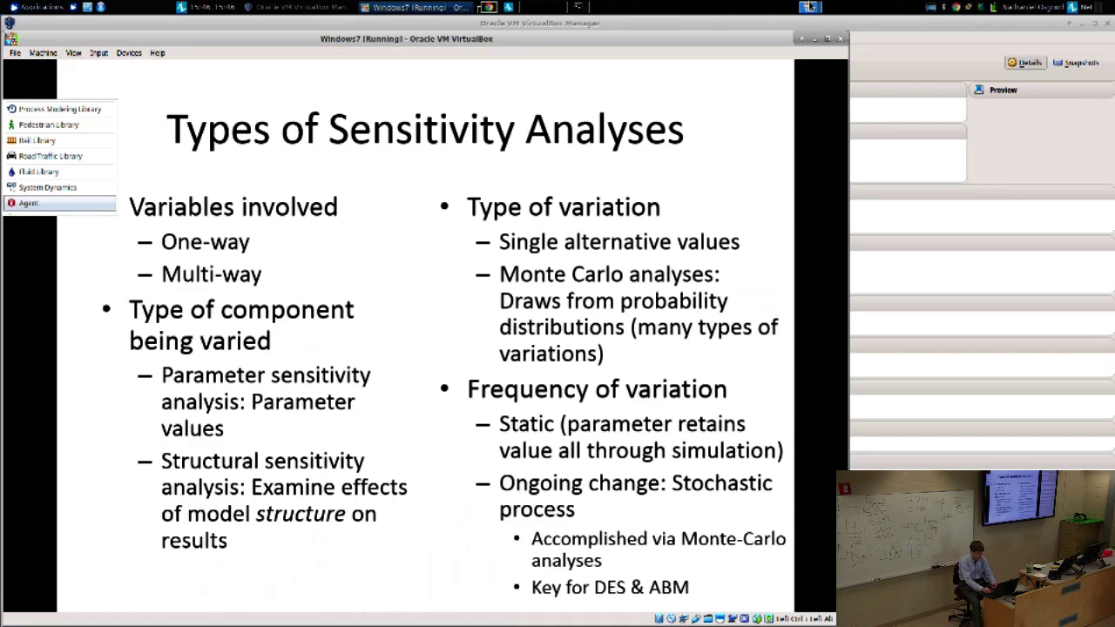
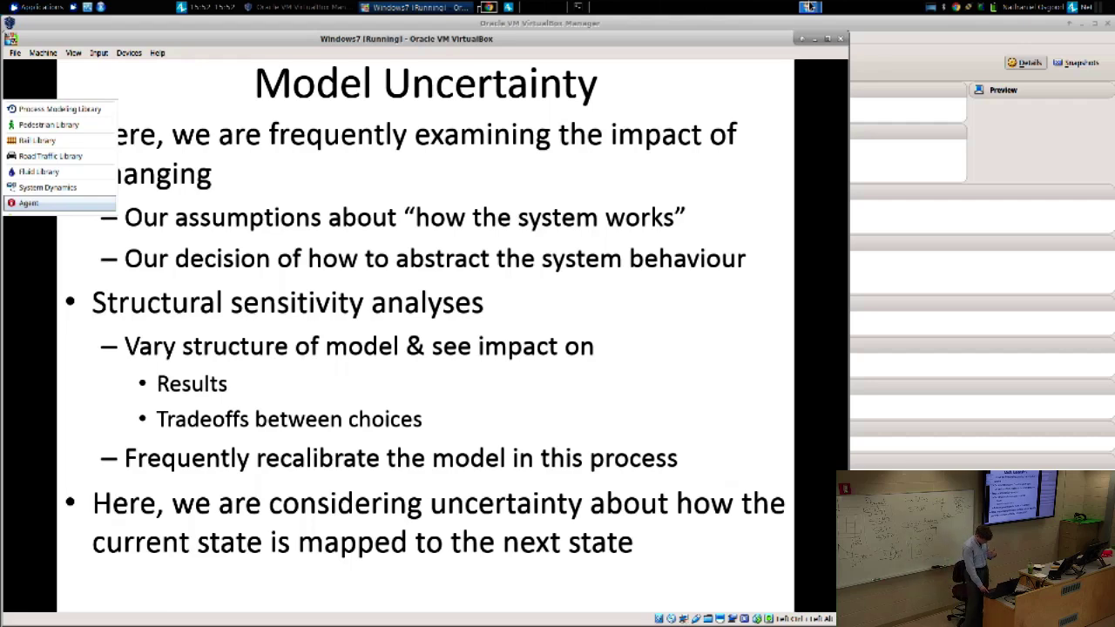
{"action": "key", "text": "Page_Down"}
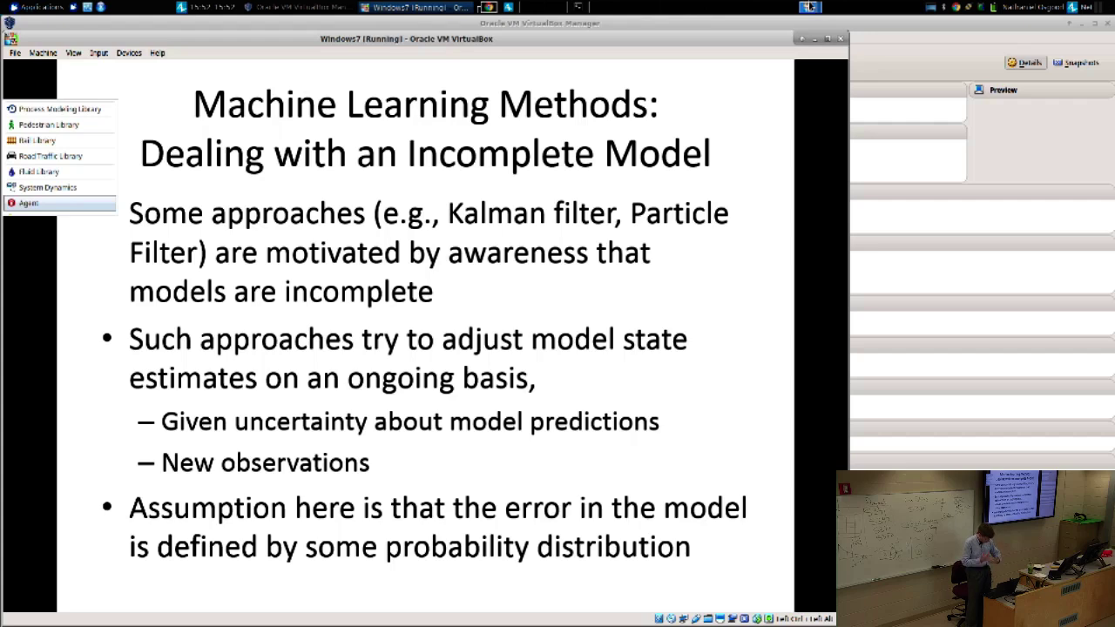
{"action": "key", "text": "Right"}
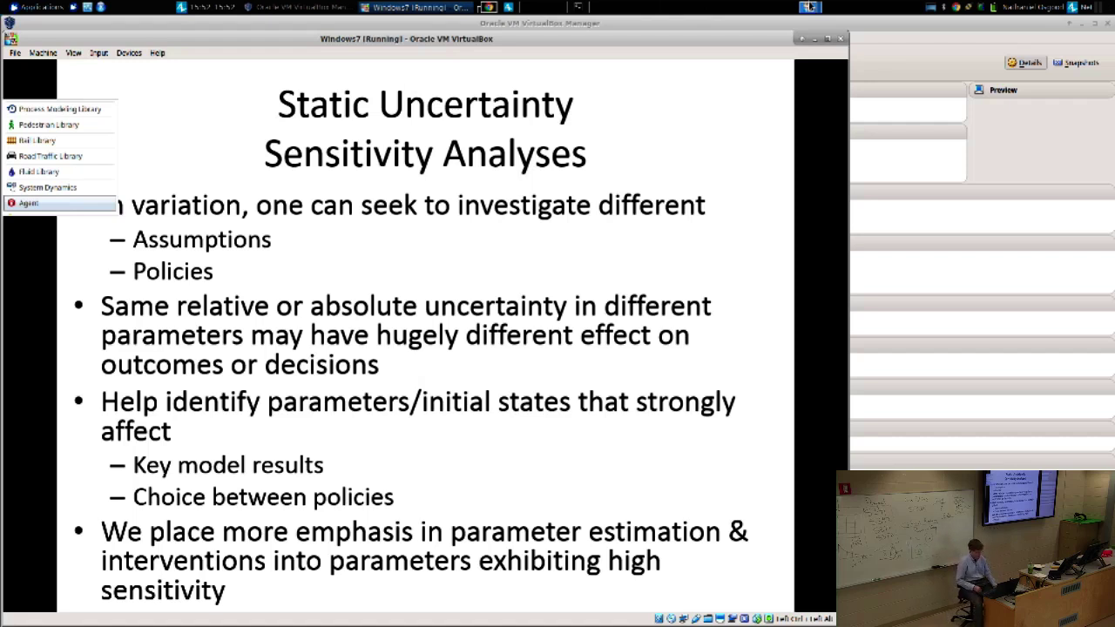
{"action": "key", "text": "Right"}
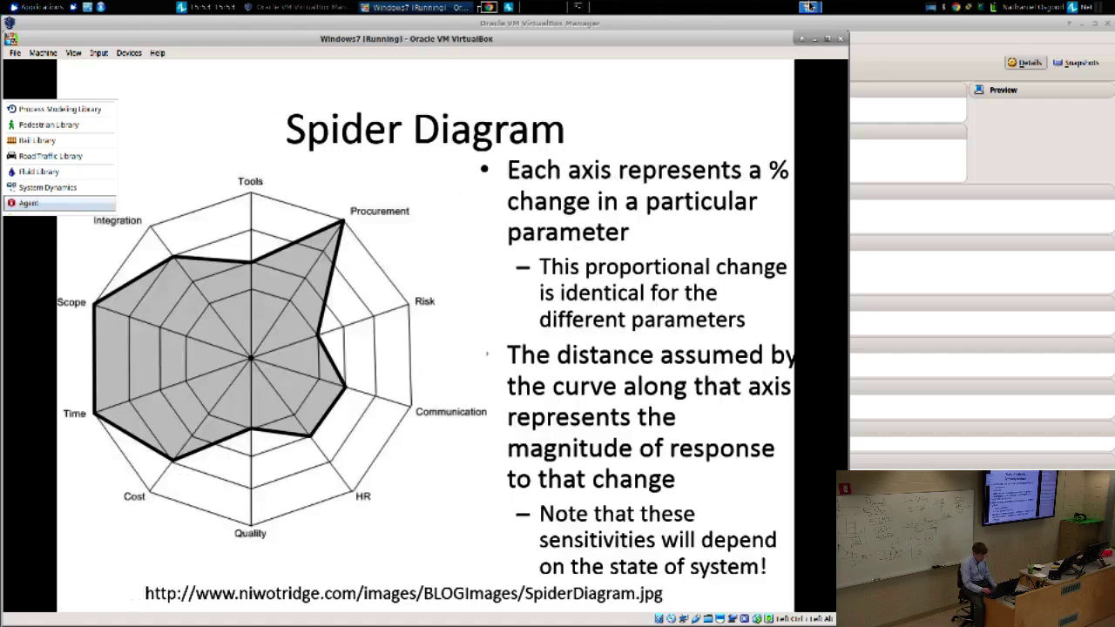
{"action": "key", "text": "Left"}
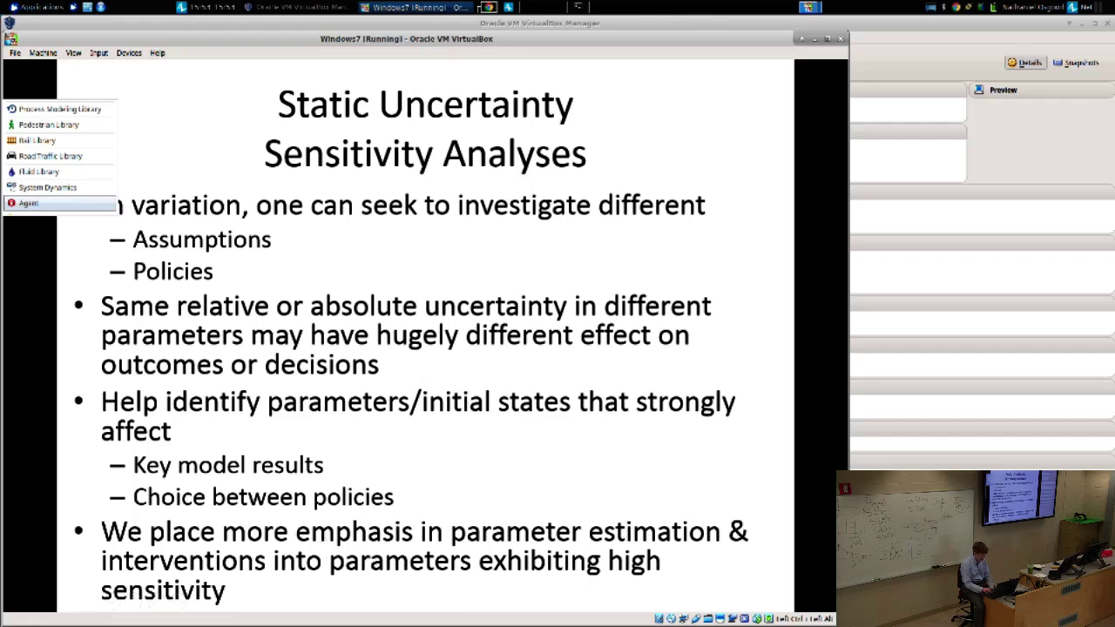
Step: Page through the sensitivity-analysis slides, including the Spider Diagram, as far as the slide on setting ranges for parameter variation
{"action": "key", "text": "Page_Down"}
{"action": "key", "text": "Page_Down"}
{"action": "key", "text": "Page_Down"}
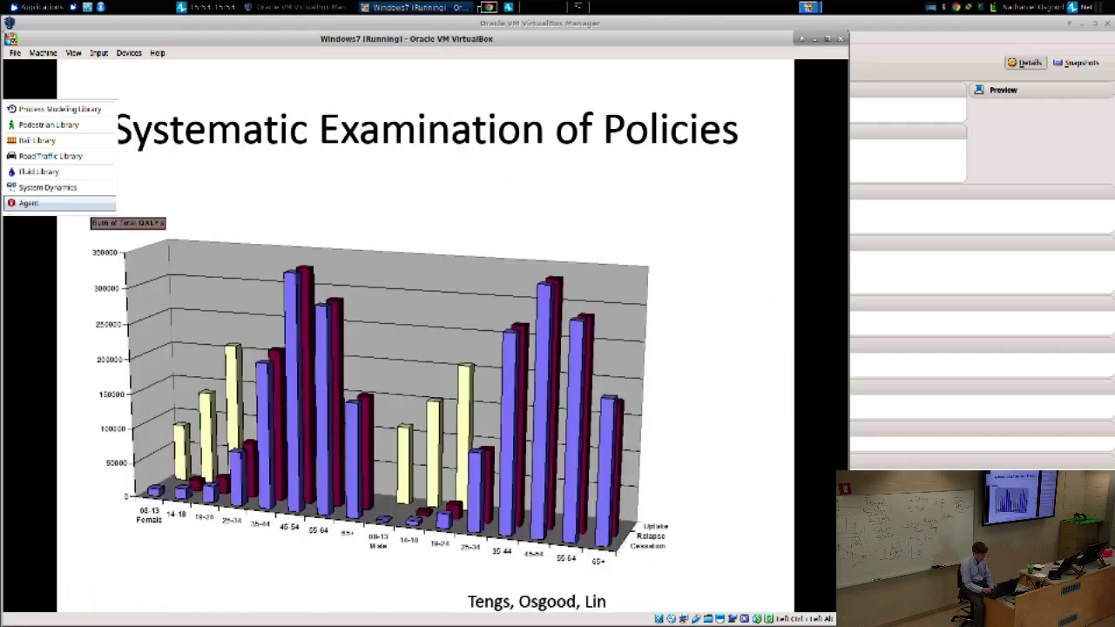
{"action": "key", "text": "Page_Up"}
{"action": "key", "text": "Page_Up"}
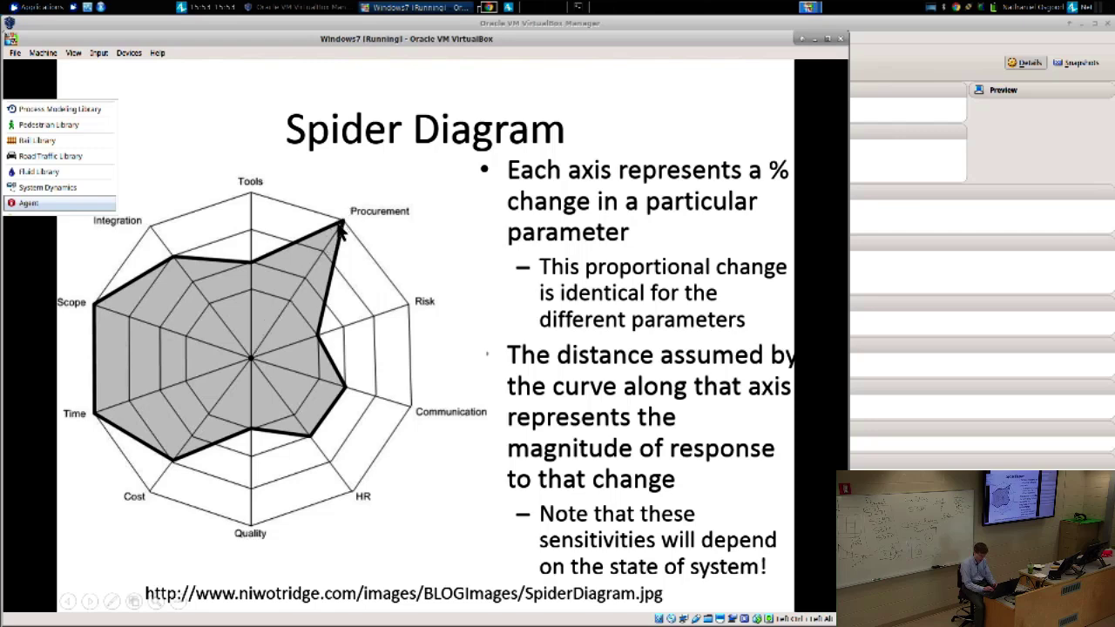
{"action": "key", "text": "Page_Down"}
{"action": "key", "text": "Page_Down"}
{"action": "key", "text": "Page_Up"}
{"action": "key", "text": "Page_Up"}
{"action": "key", "text": "Page_Up"}
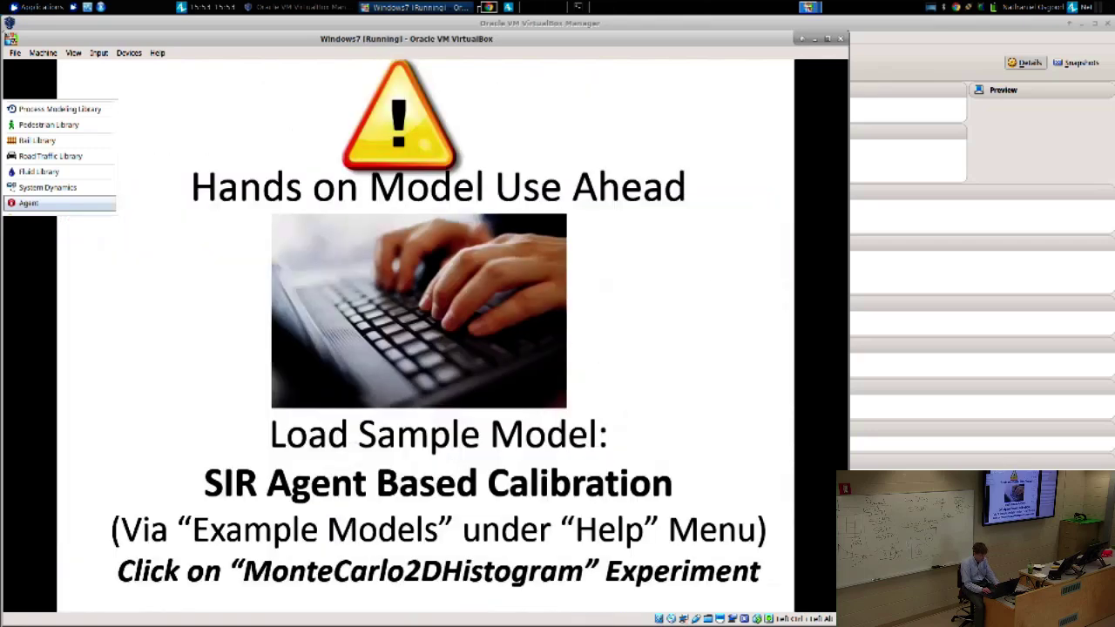
{"action": "key", "text": "Page_Down"}
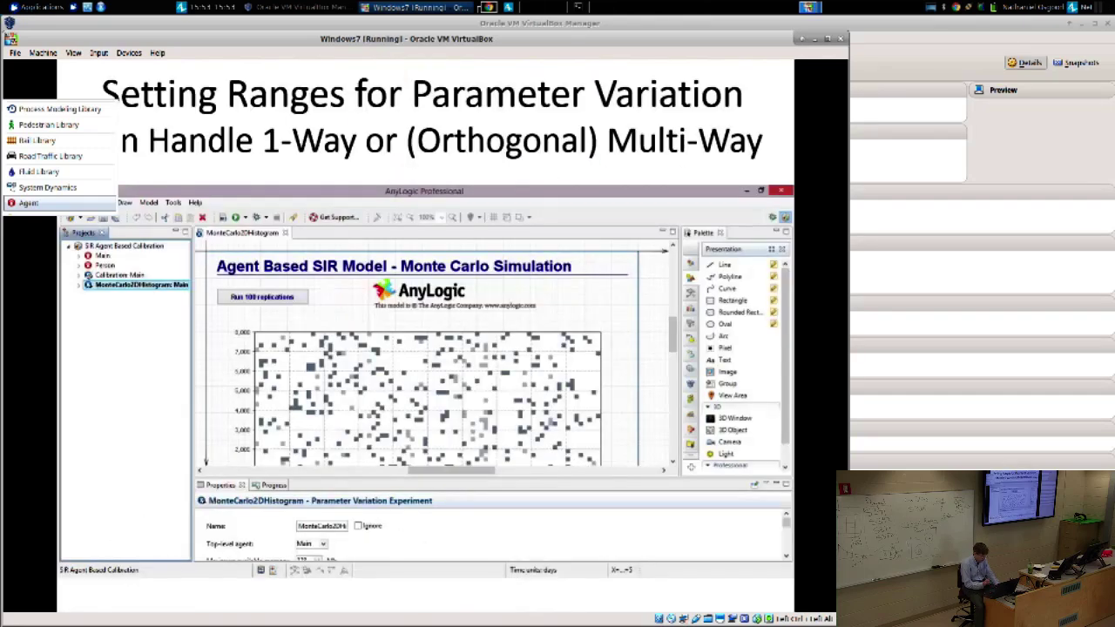
Step: Switch back to AnyLogic, keep the parameters mode at Varied in range and detach the window from full-screen size
{"action": "key", "text": "alt+Tab"}
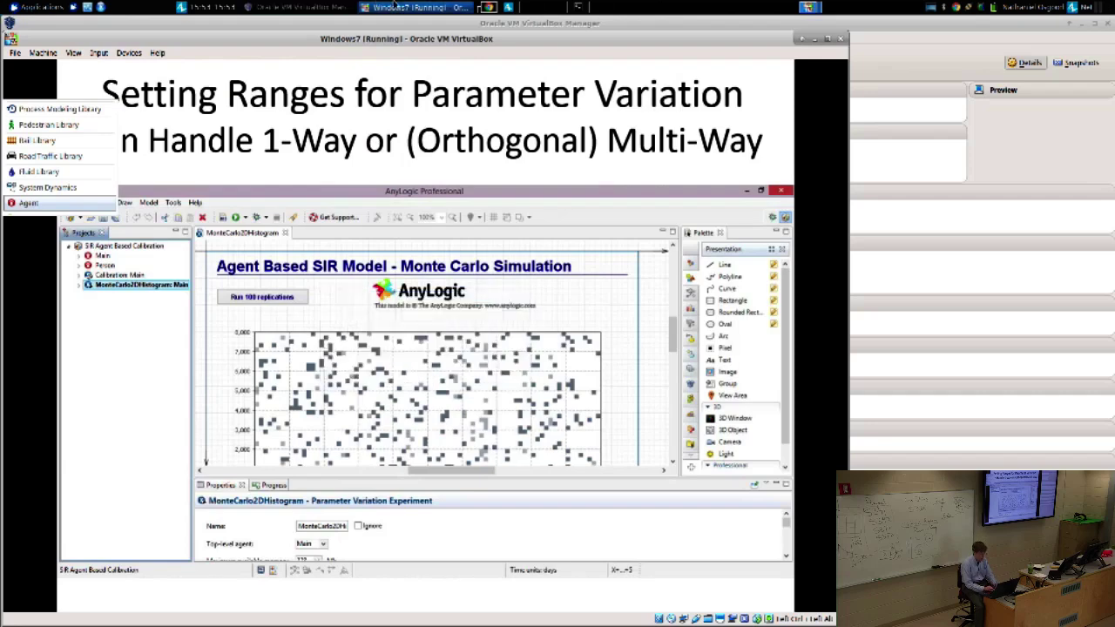
{"action": "key", "text": "alt+Tab"}
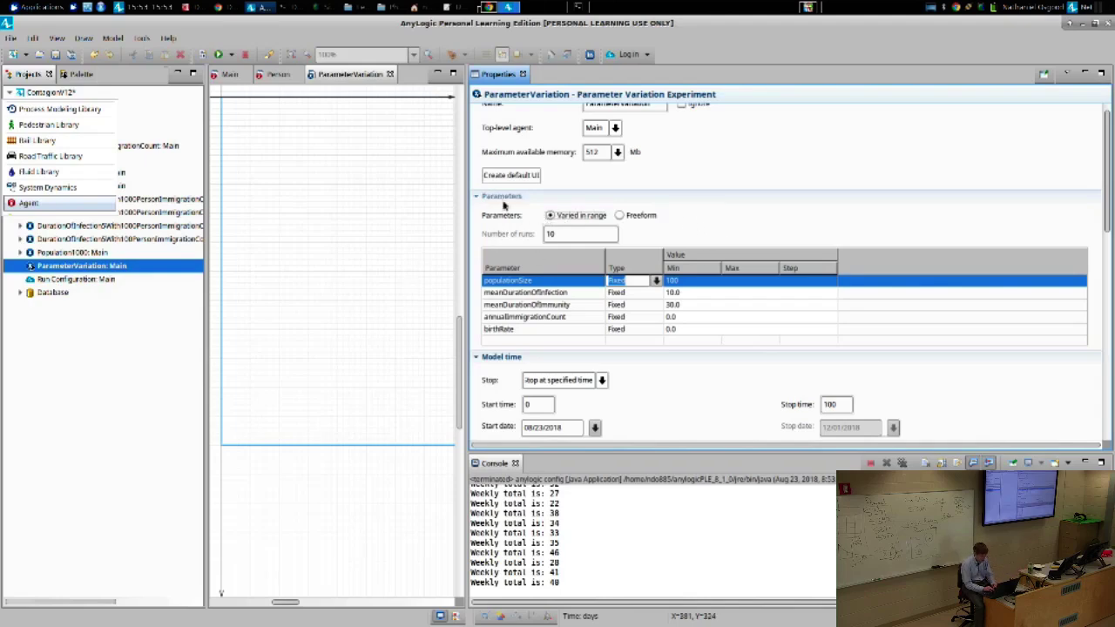
{"action": "left_click", "coordinate": [552, 217]}
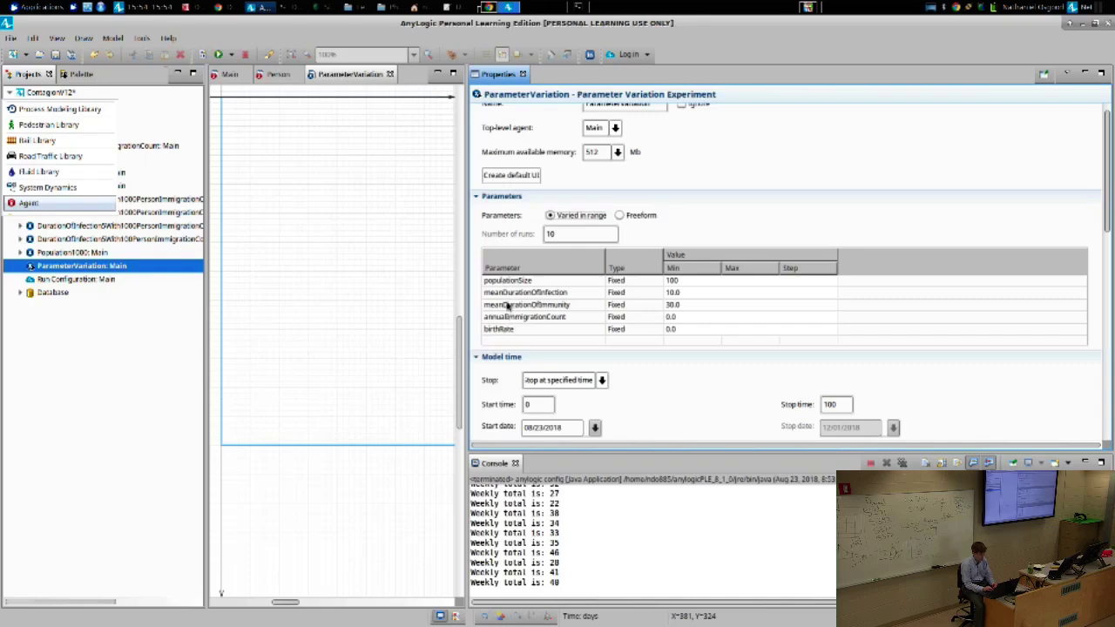
{"action": "left_click_drag", "start_coordinate": [392, 22], "coordinate": [392, 40]}
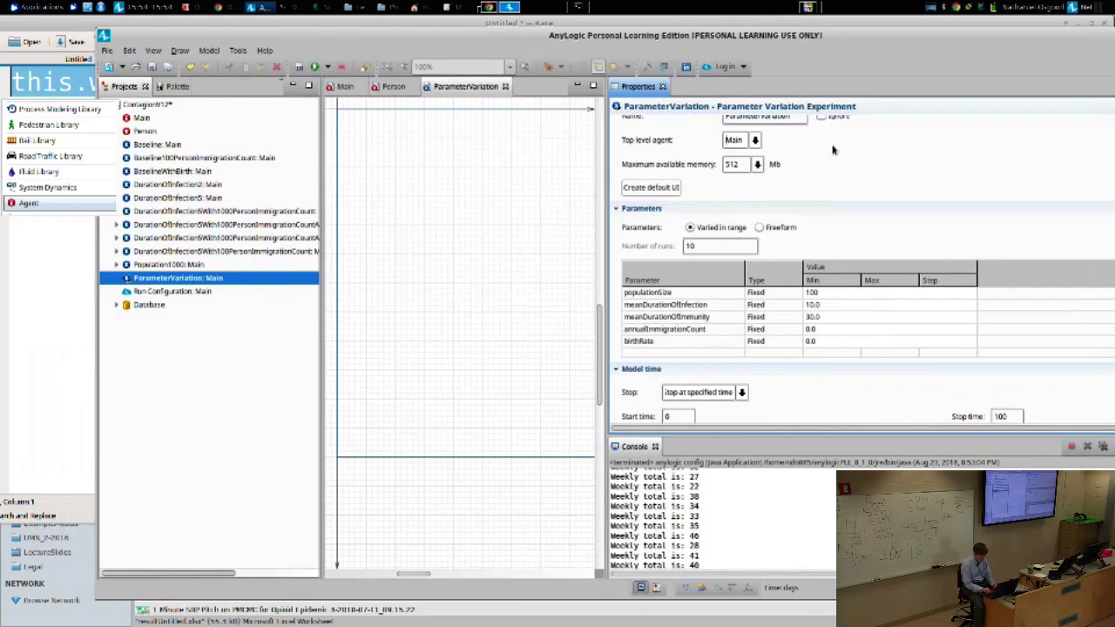
Step: Switch the experiment's top-level agent to Person and set it back to Main, repositioning the window to reach its properties
{"action": "key", "text": "Down"}
{"action": "left_click_drag", "start_coordinate": [824, 42], "coordinate": [700, 47]}
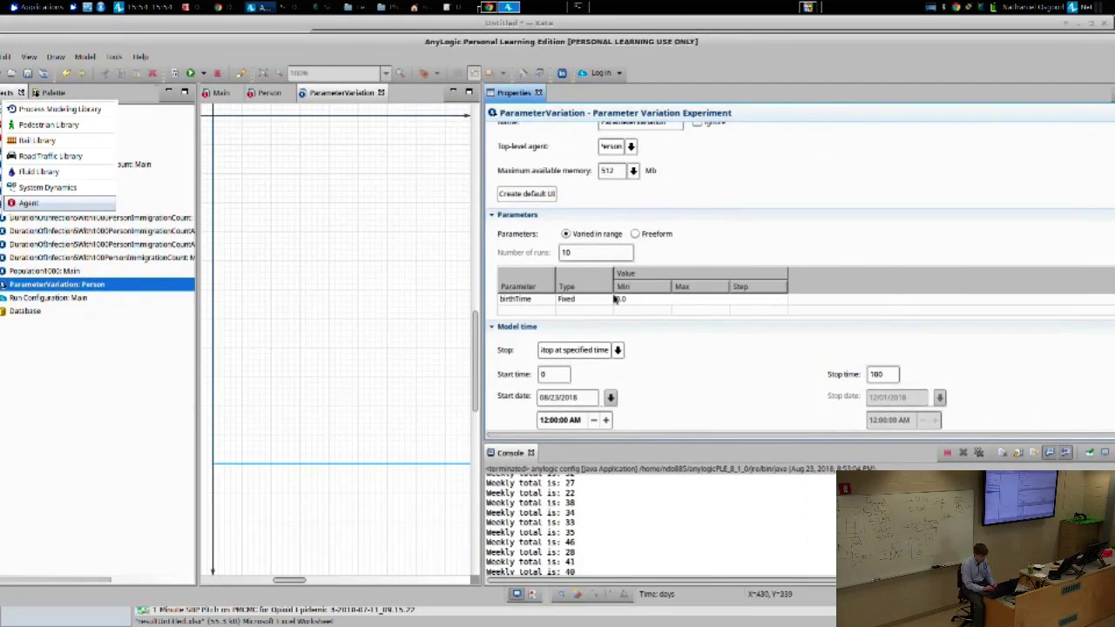
{"action": "left_click_drag", "start_coordinate": [961, 54], "coordinate": [864, 54]}
{"action": "left_click_drag", "start_coordinate": [1087, 150], "coordinate": [1080, 115]}
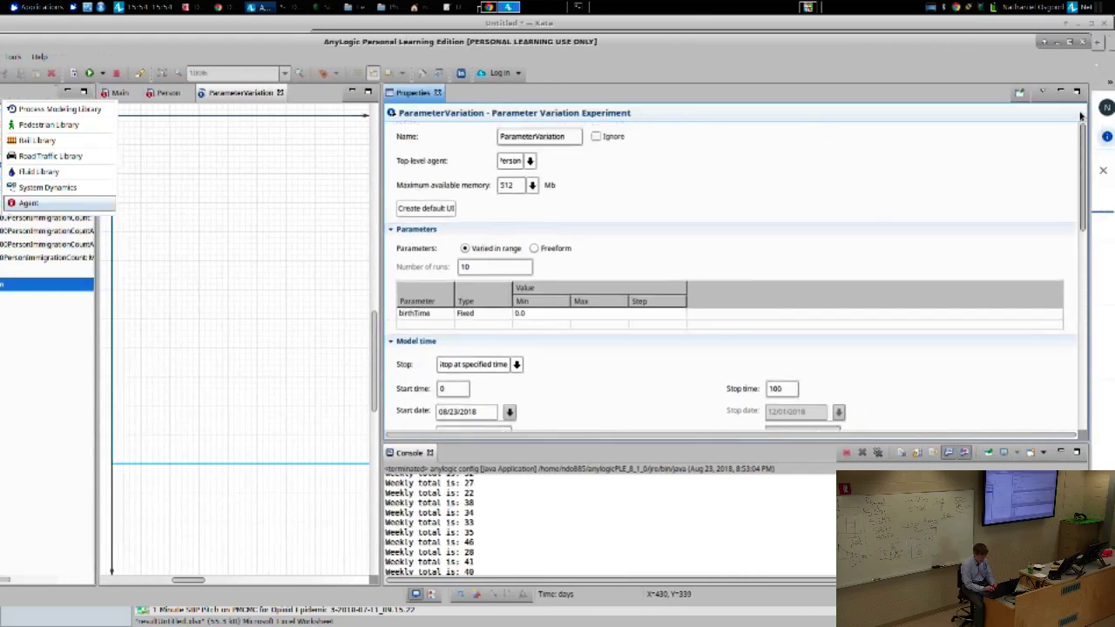
{"action": "left_click", "coordinate": [529, 161]}
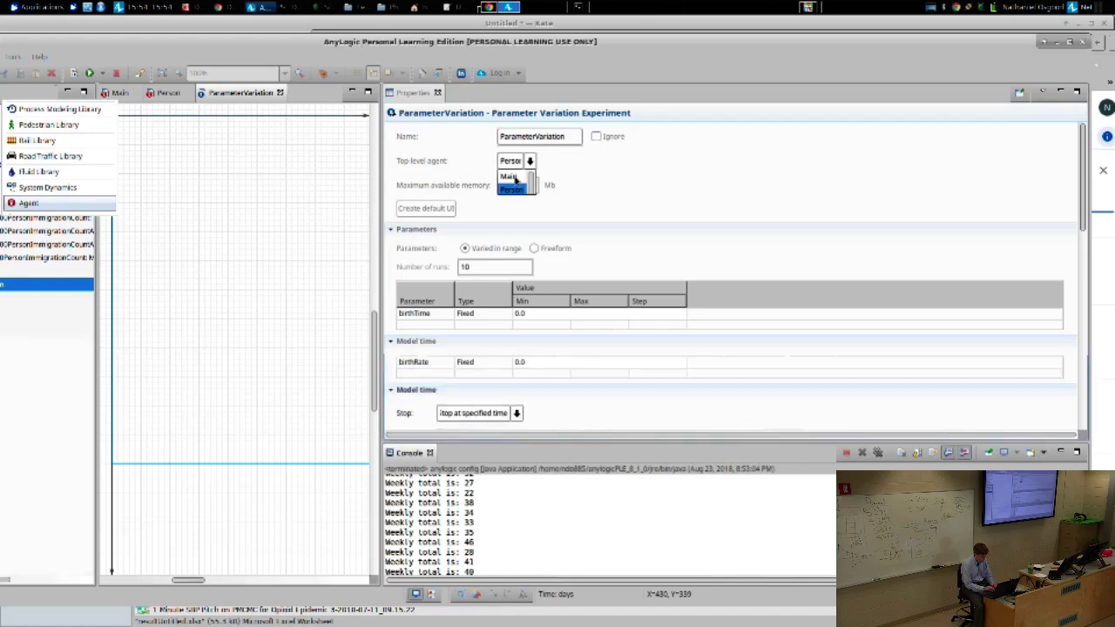
{"action": "left_click", "coordinate": [515, 177]}
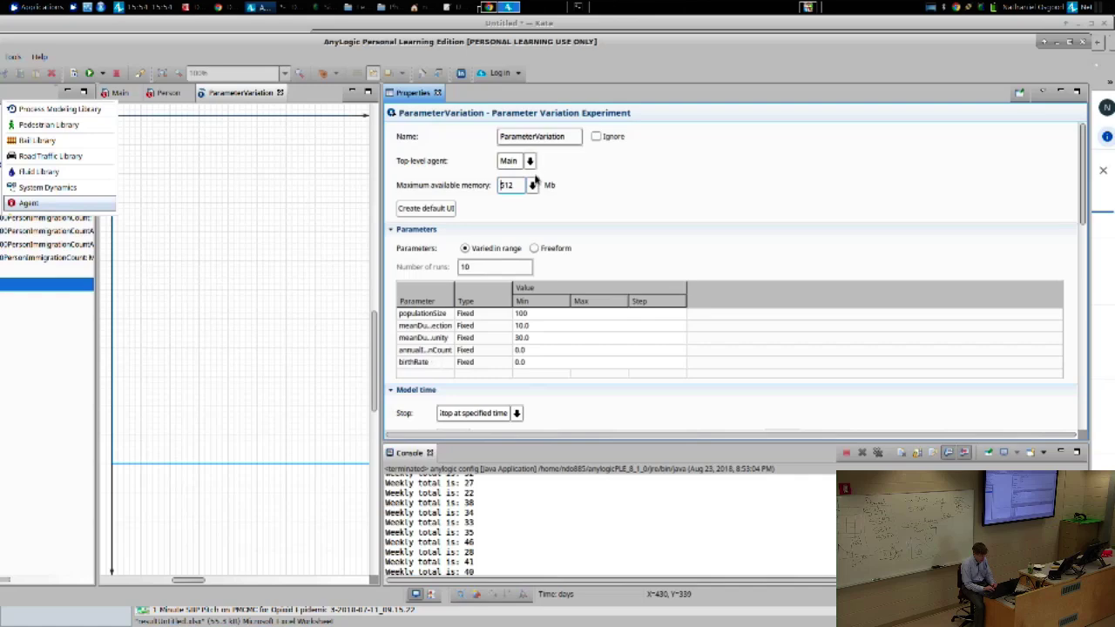
{"action": "left_click_drag", "start_coordinate": [505, 49], "coordinate": [702, 45]}
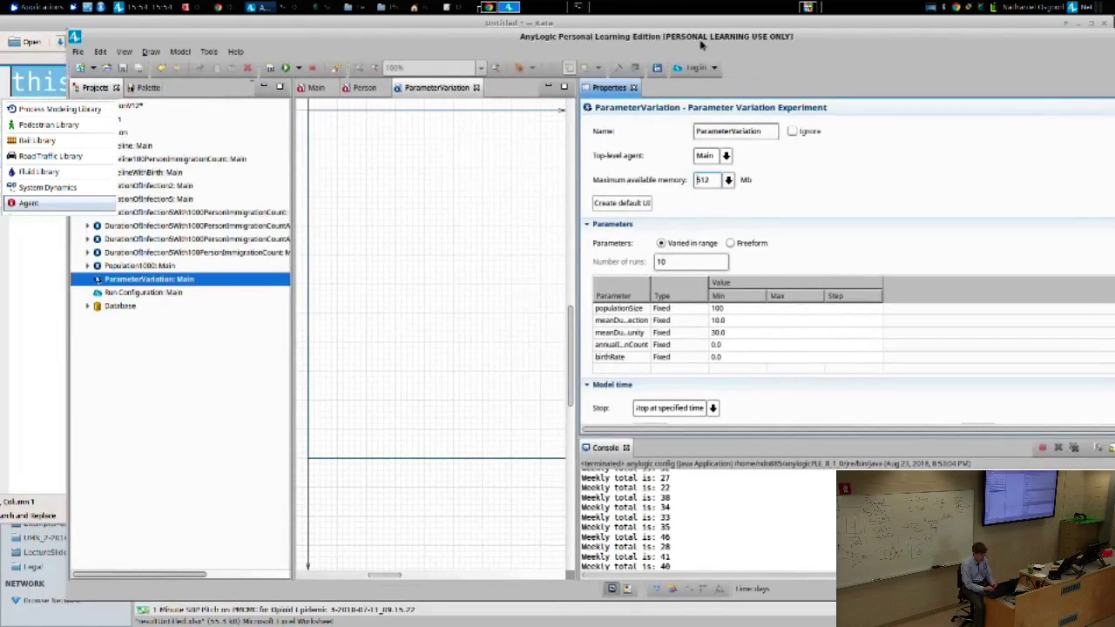
{"action": "right_click", "coordinate": [175, 287]}
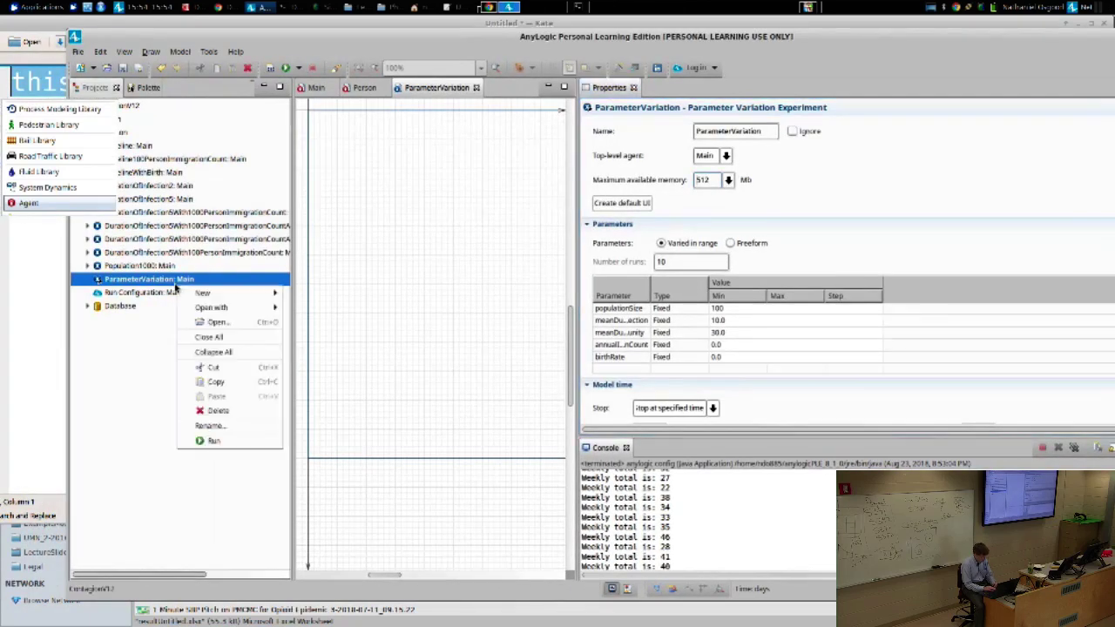
{"action": "left_click", "coordinate": [235, 441]}
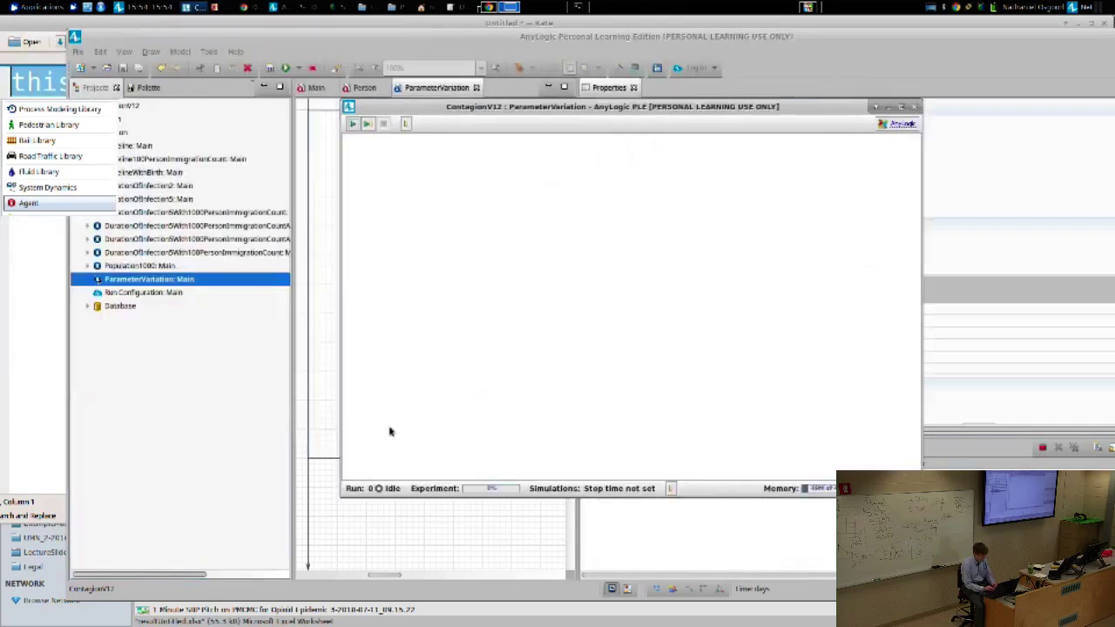
{"action": "double_click", "coordinate": [351, 106]}
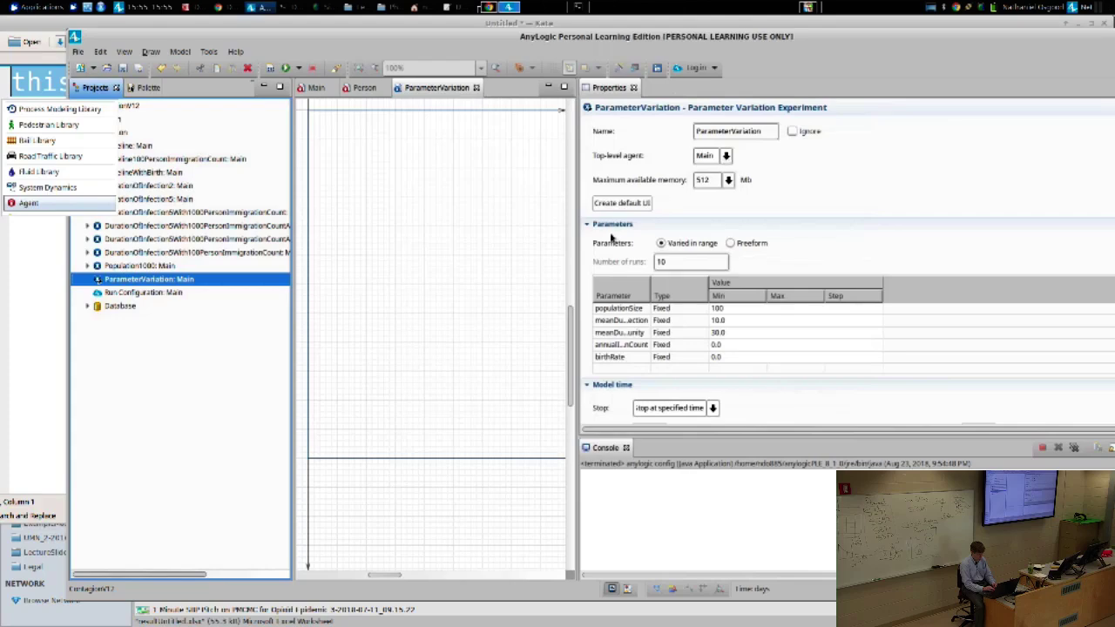
Step: Launch the ParameterVariation experiment from the project tree, position its window clear of the tree and start the run
{"action": "right_click", "coordinate": [160, 280]}
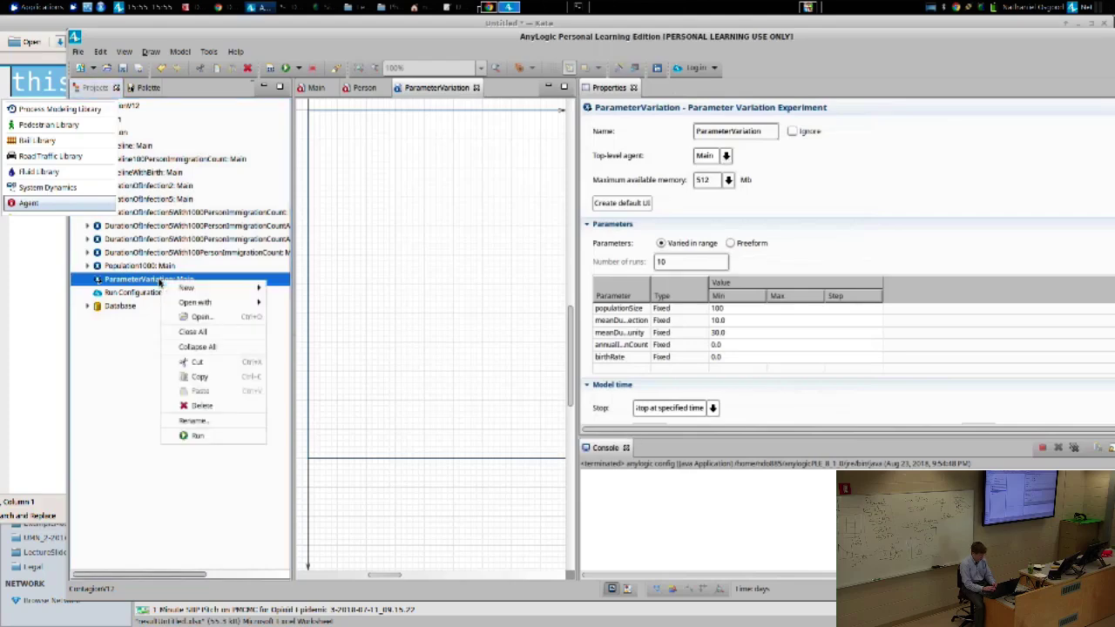
{"action": "left_click", "coordinate": [209, 437]}
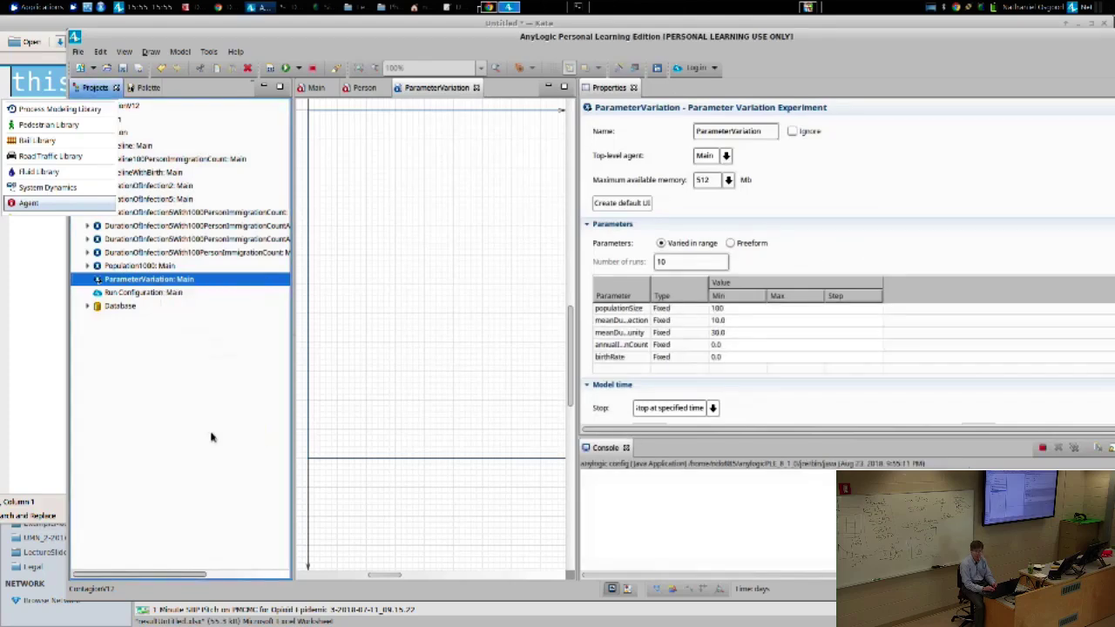
{"action": "left_click_drag", "start_coordinate": [332, 23], "coordinate": [744, 76]}
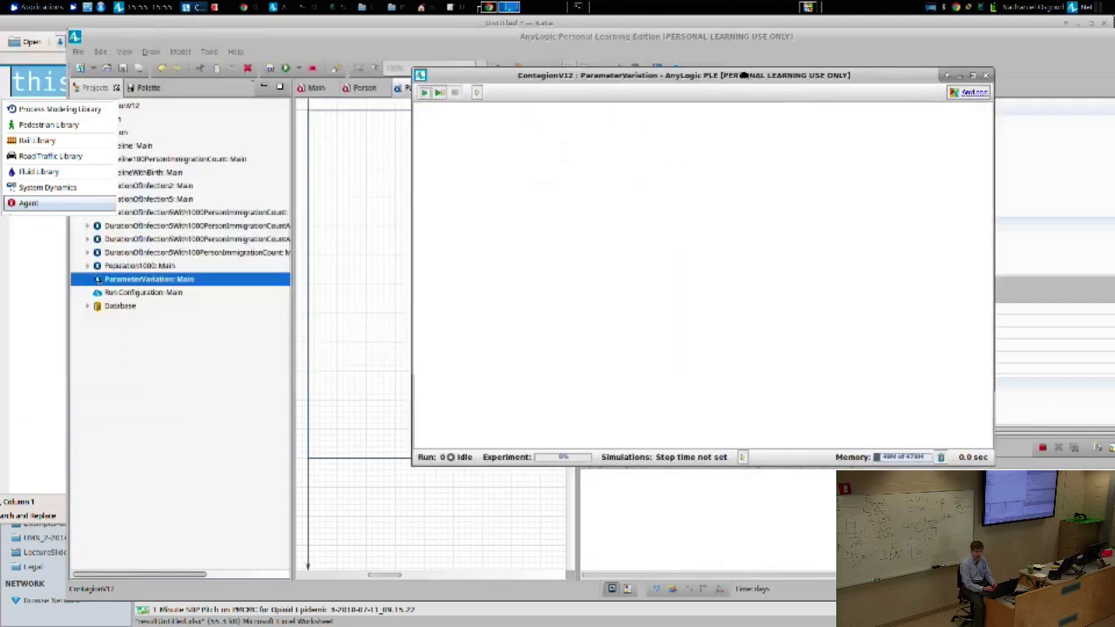
{"action": "left_click", "coordinate": [425, 93]}
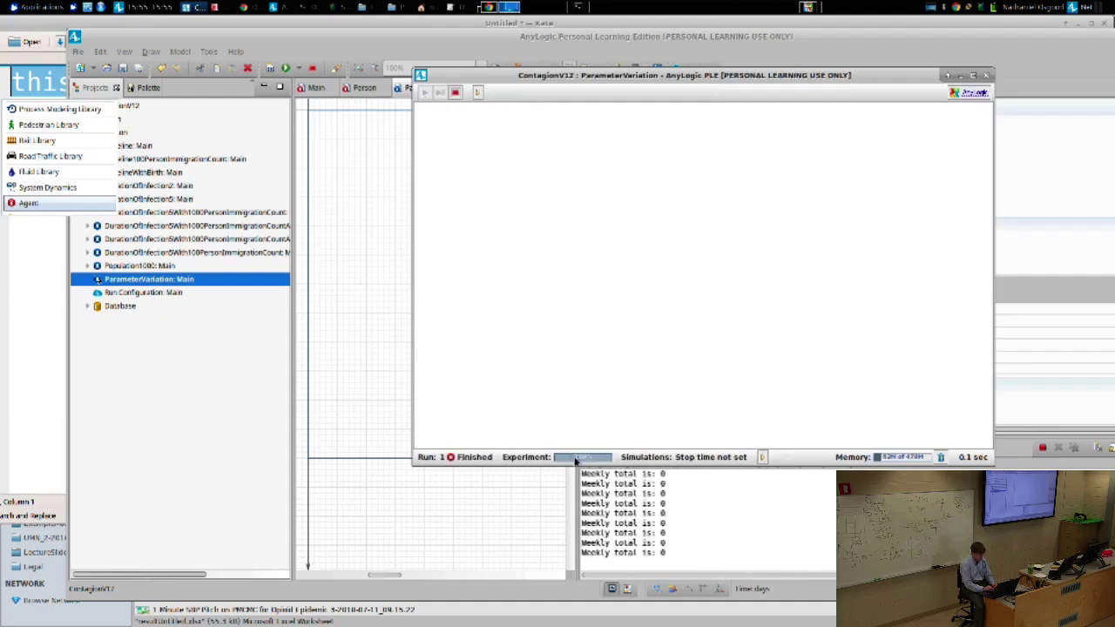
Step: Check the weekly totals in the console output and stop the ParameterVariation experiment
{"action": "left_click", "coordinate": [621, 564]}
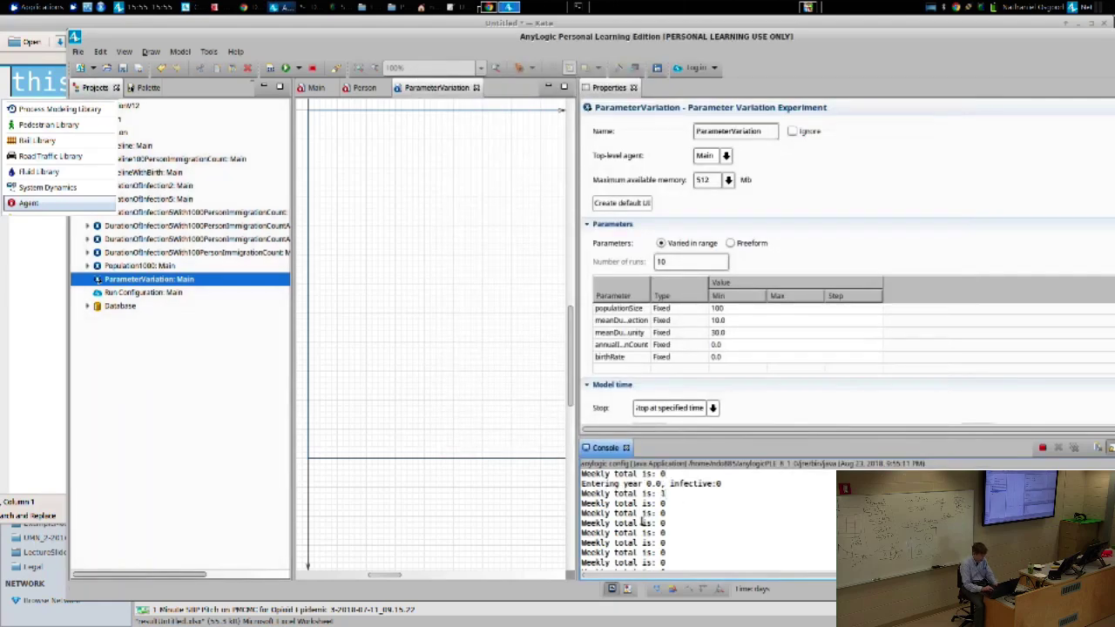
{"action": "key", "text": "alt+Tab"}
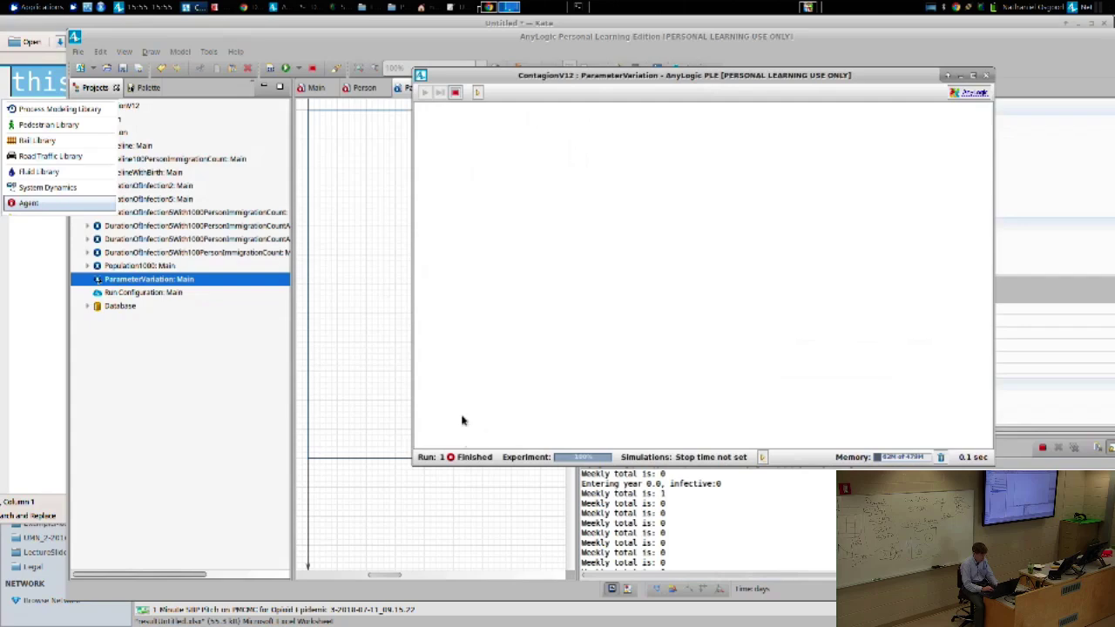
{"action": "left_click", "coordinate": [456, 93]}
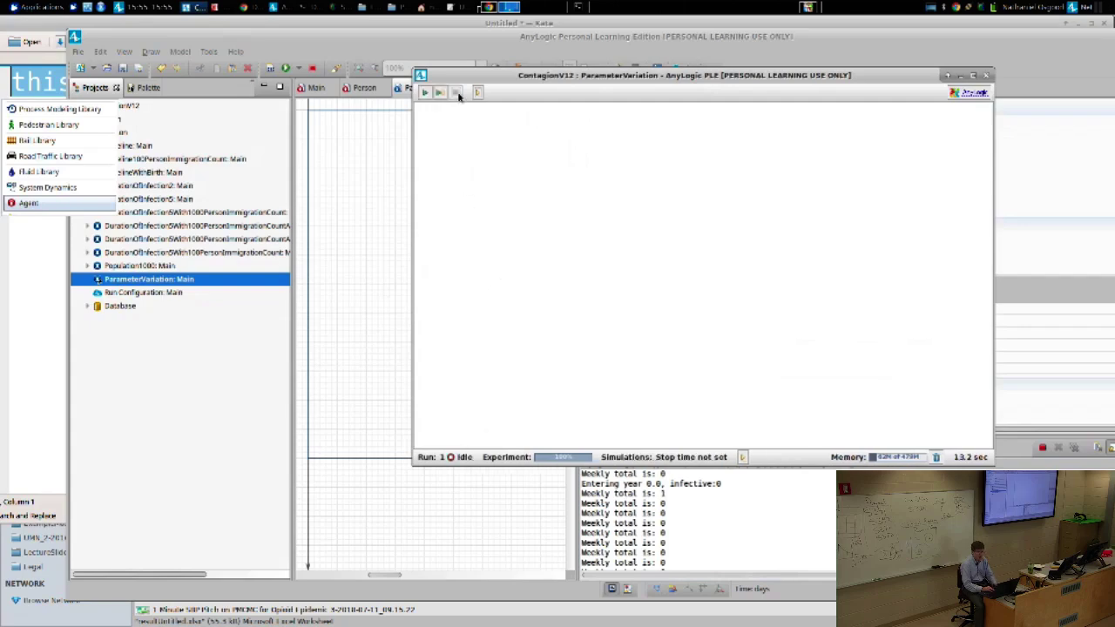
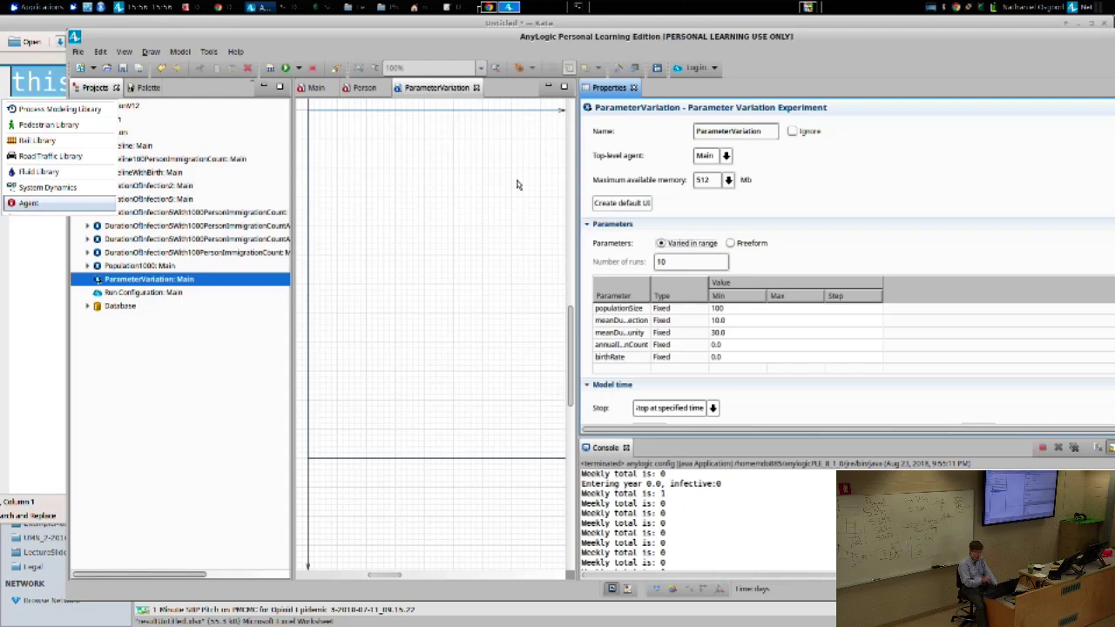
{"action": "key", "text": "alt+Tab"}
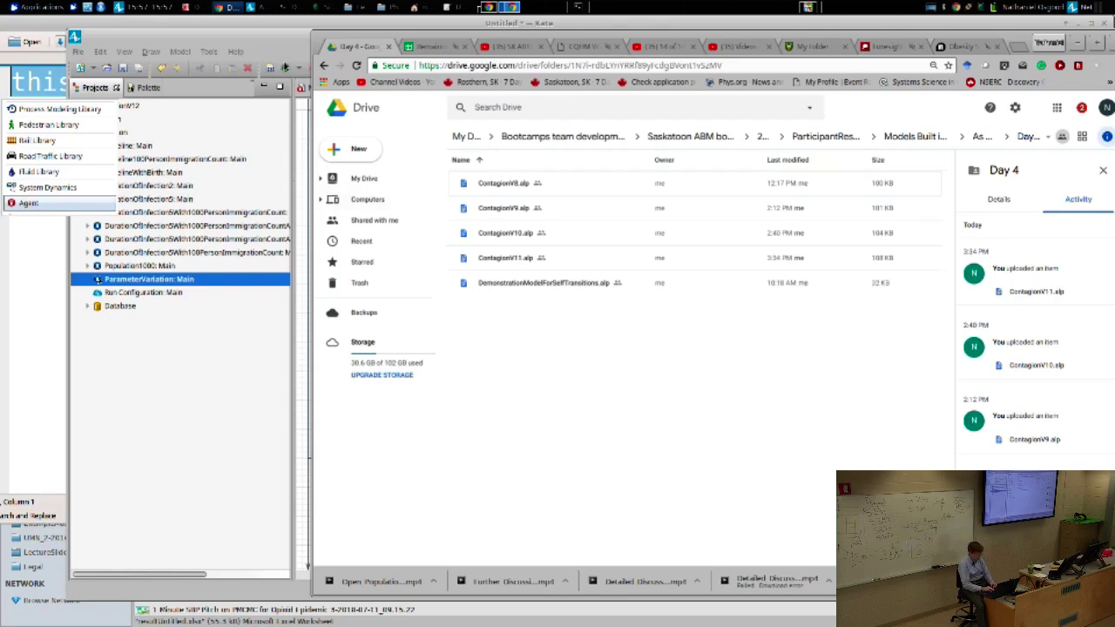
{"action": "left_click", "coordinate": [279, 39]}
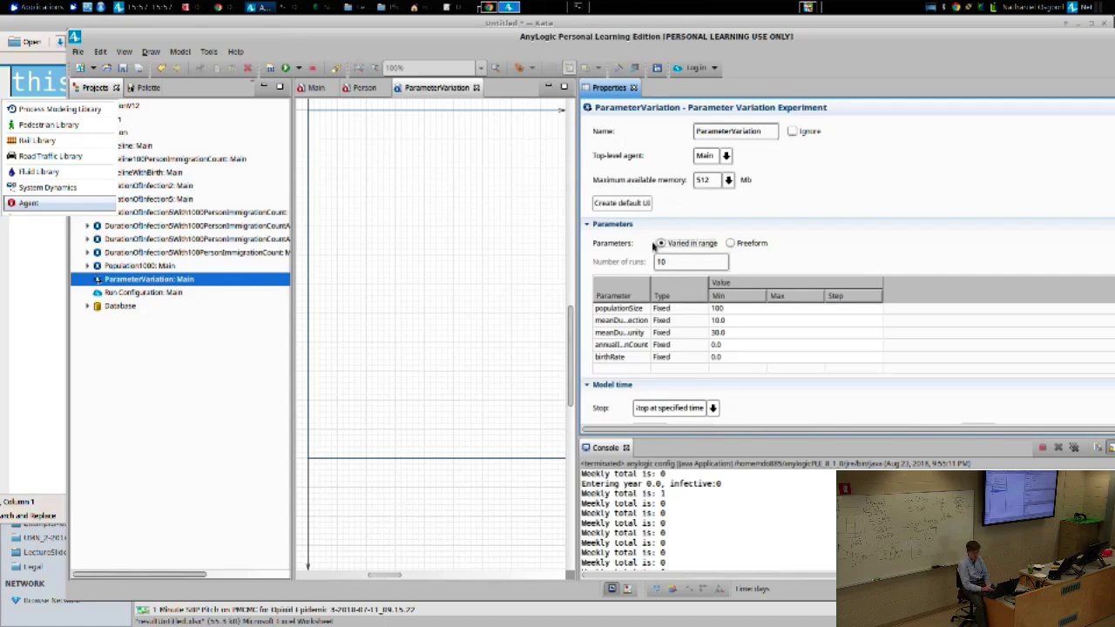
Step: Run the ParameterVariation experiment twice more with all parameters fixed, closing its window after each run
{"action": "right_click", "coordinate": [234, 286]}
{"action": "left_click", "coordinate": [282, 439]}
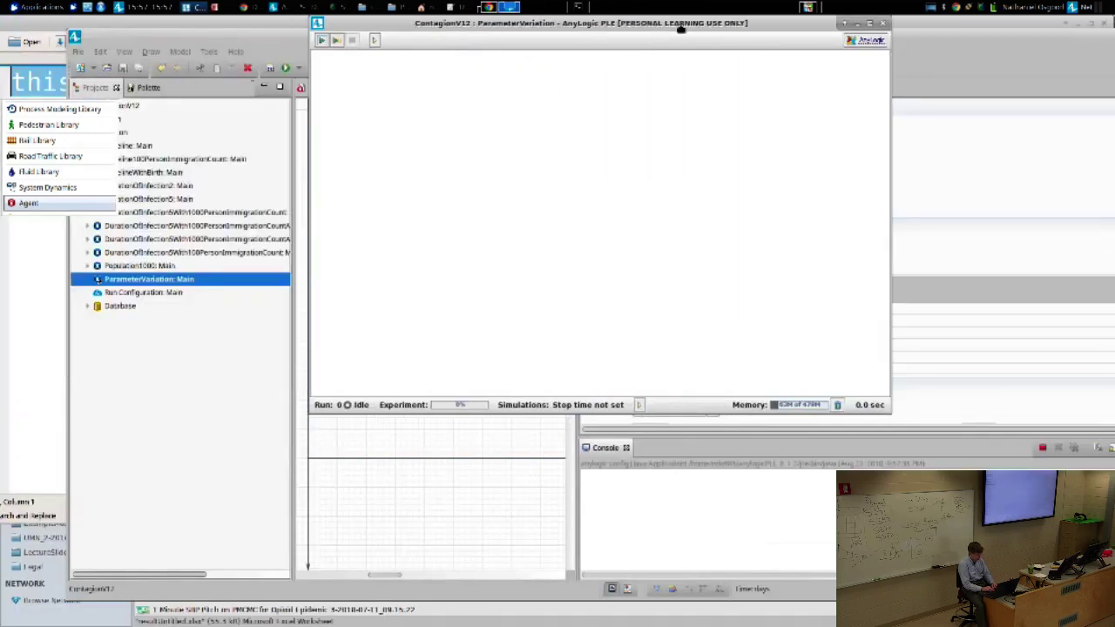
{"action": "left_click", "coordinate": [322, 40]}
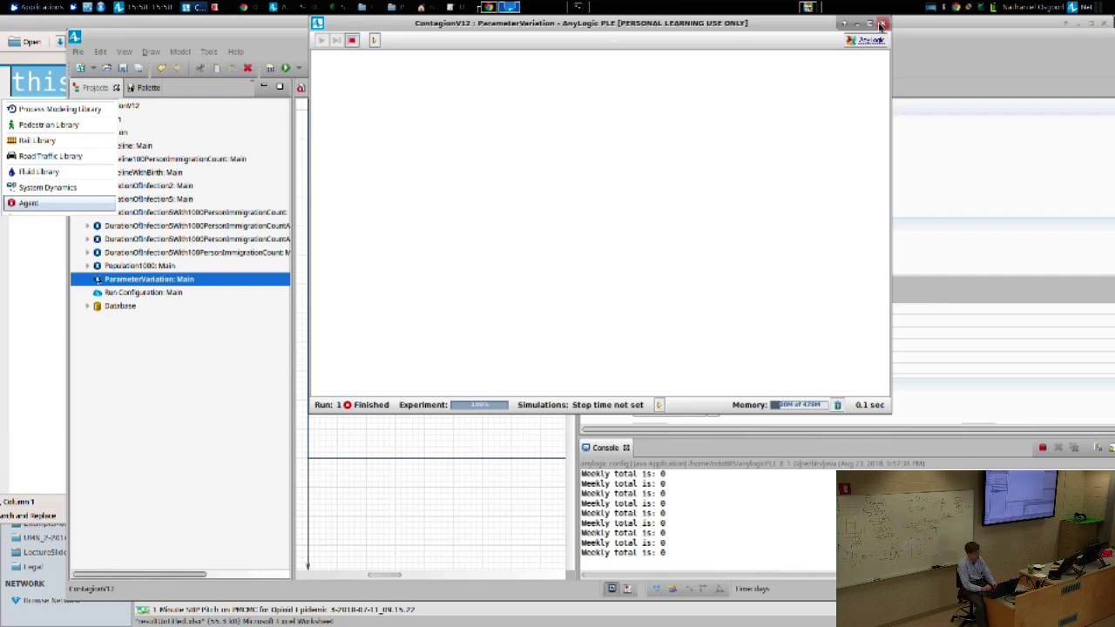
{"action": "left_click", "coordinate": [881, 25]}
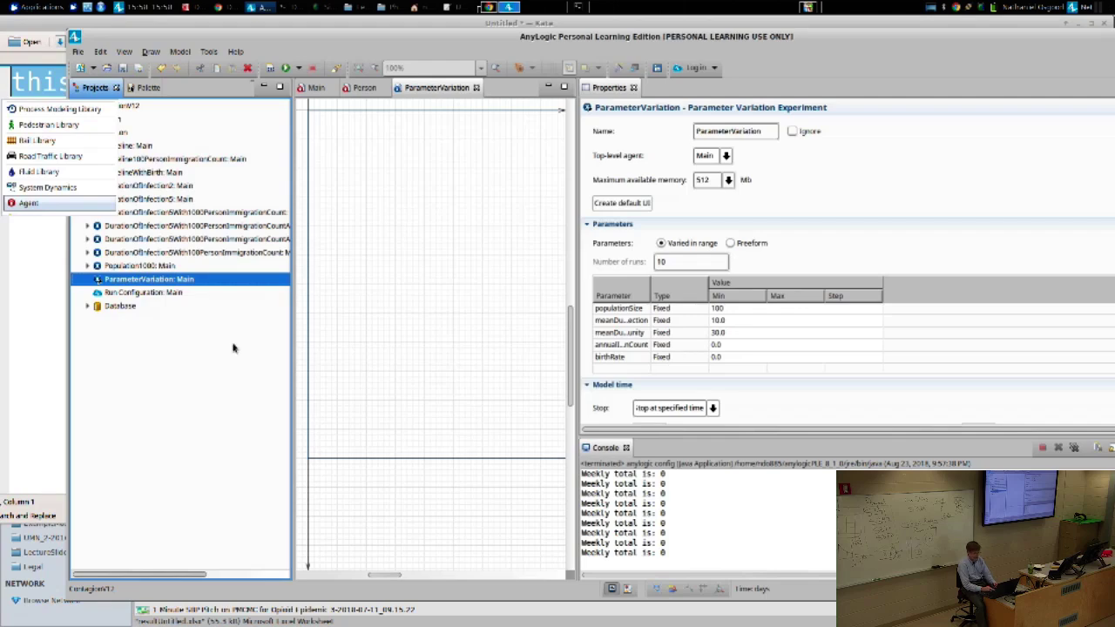
{"action": "right_click", "coordinate": [159, 282]}
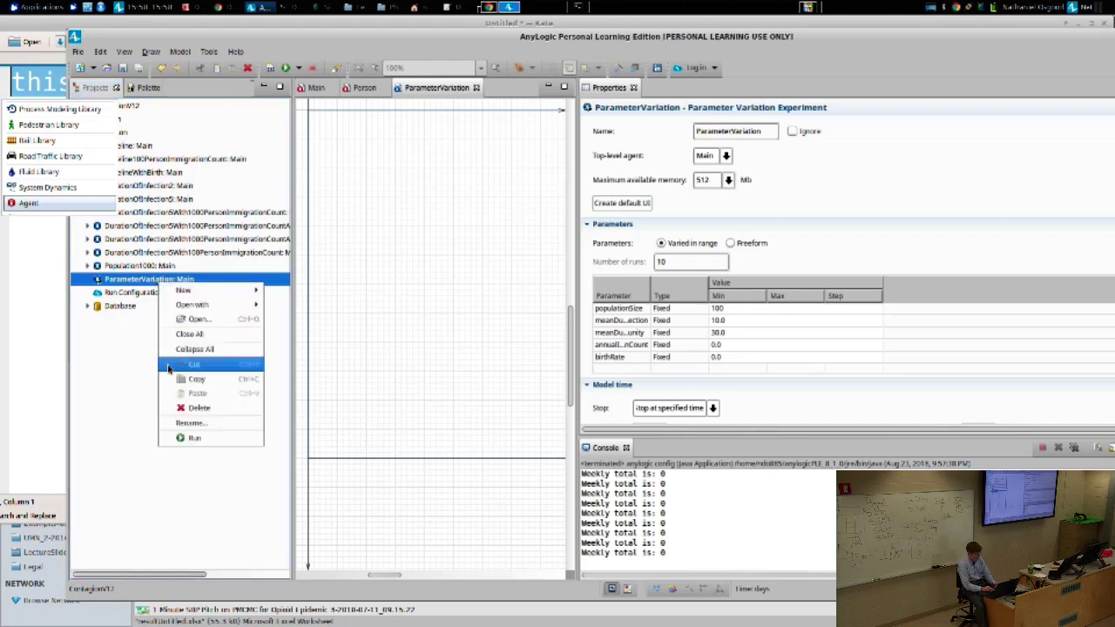
{"action": "left_click", "coordinate": [189, 438]}
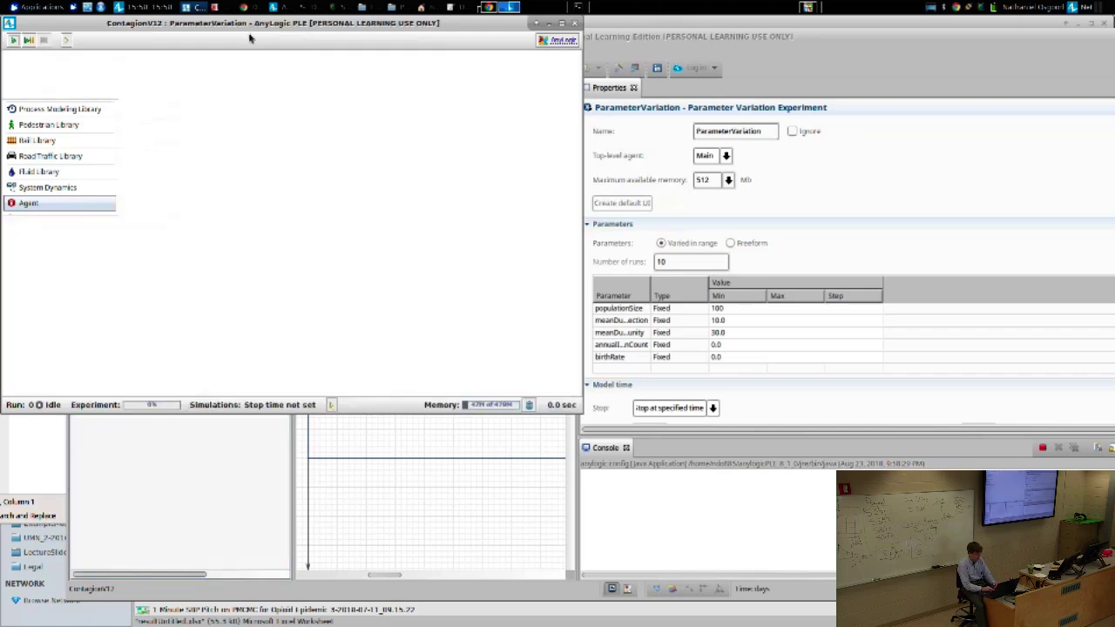
{"action": "left_click", "coordinate": [188, 54]}
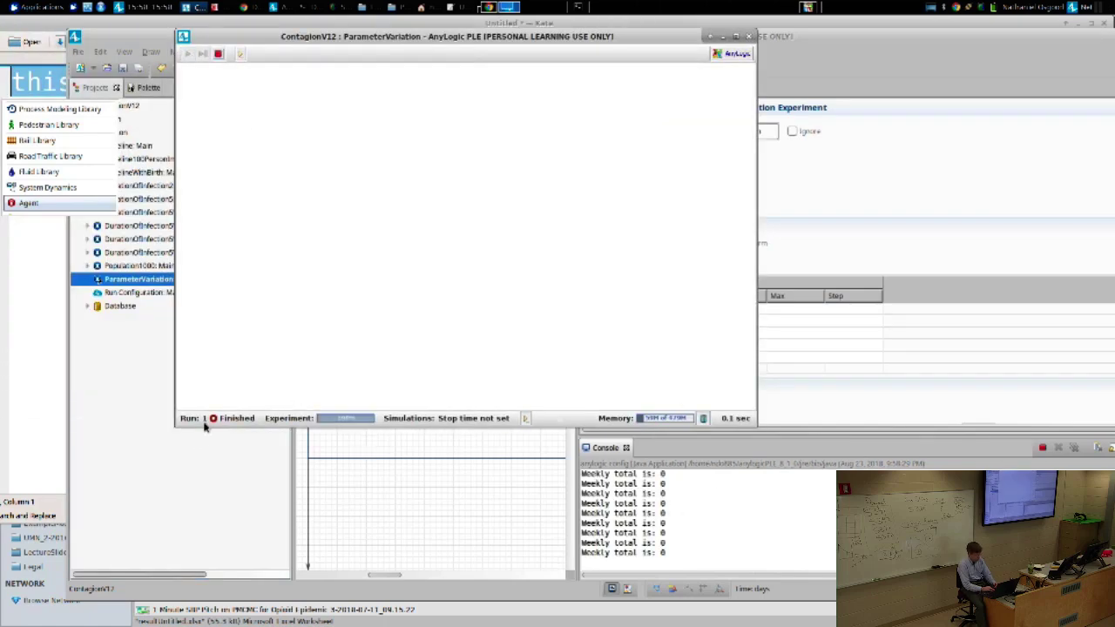
{"action": "left_click", "coordinate": [749, 35]}
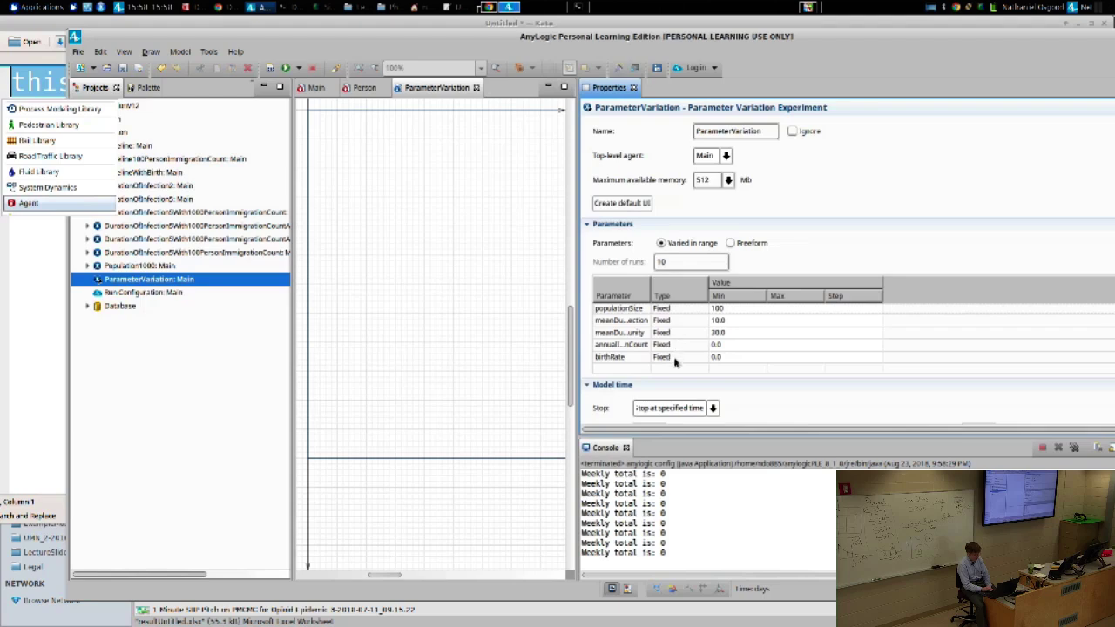
Step: Set the ParameterVariation experiment's parameters mode to Freeform and reposition the window to show the whole project tree
{"action": "left_click", "coordinate": [731, 244]}
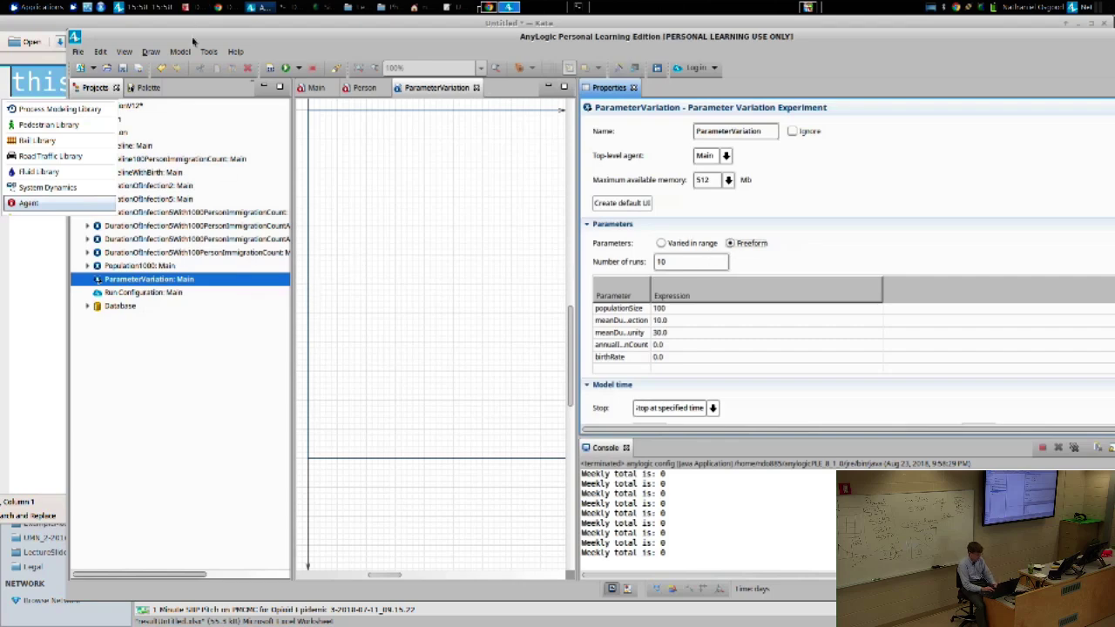
{"action": "left_click_drag", "start_coordinate": [193, 41], "coordinate": [333, 47]}
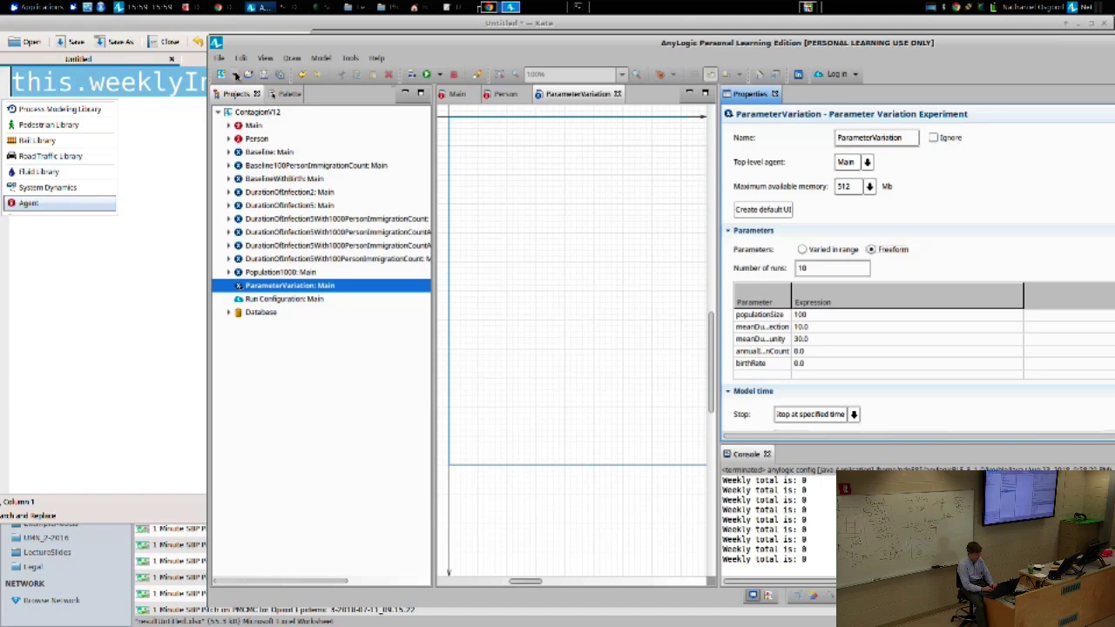
Step: Save the ContagionV12 model as a new version named ContagionV13 in the Models folder
{"action": "left_click", "coordinate": [220, 58]}
{"action": "left_click", "coordinate": [235, 135]}
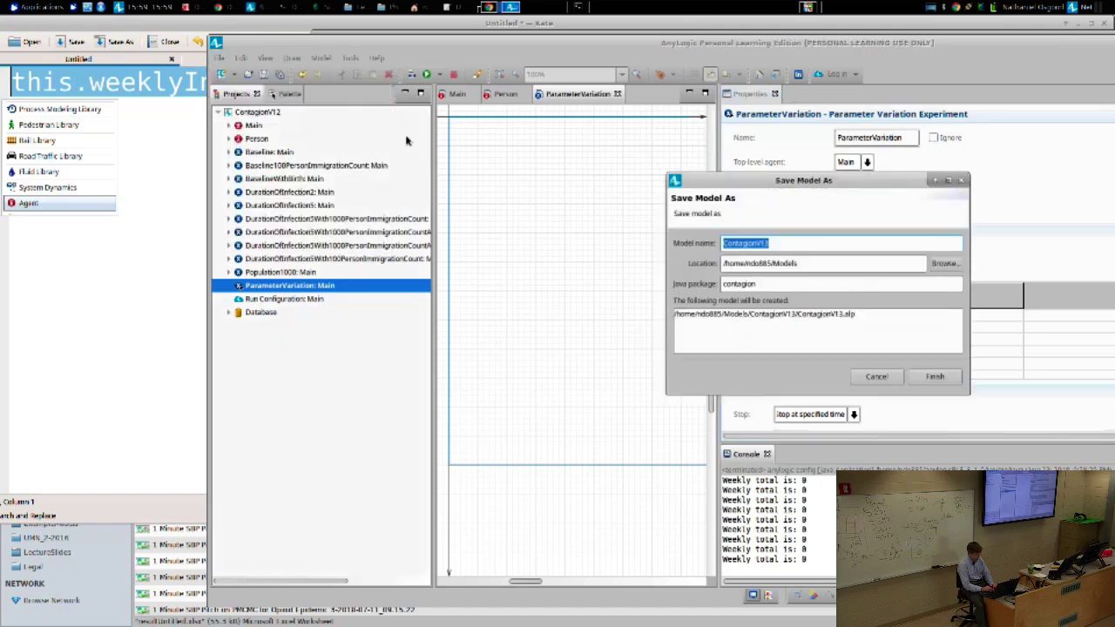
{"action": "key", "text": "Return"}
Step: Switch to Google Drive in Chrome and upload the model file from the ContagionV12 folder to the Day 4 folder
{"action": "key", "text": "alt+Tab"}
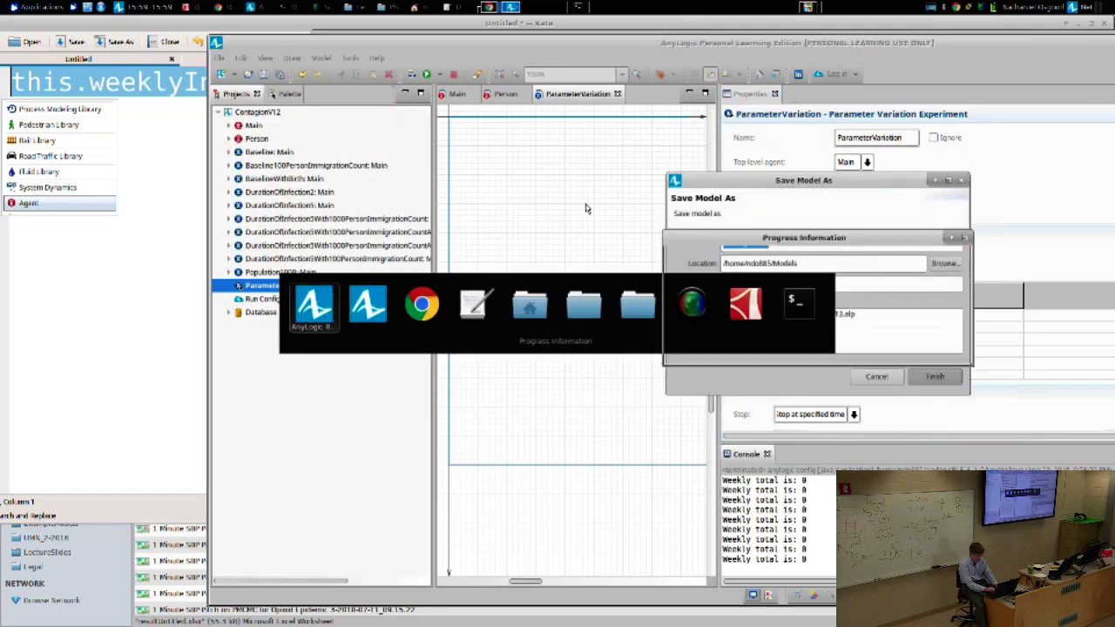
{"action": "key", "text": "alt+Tab"}
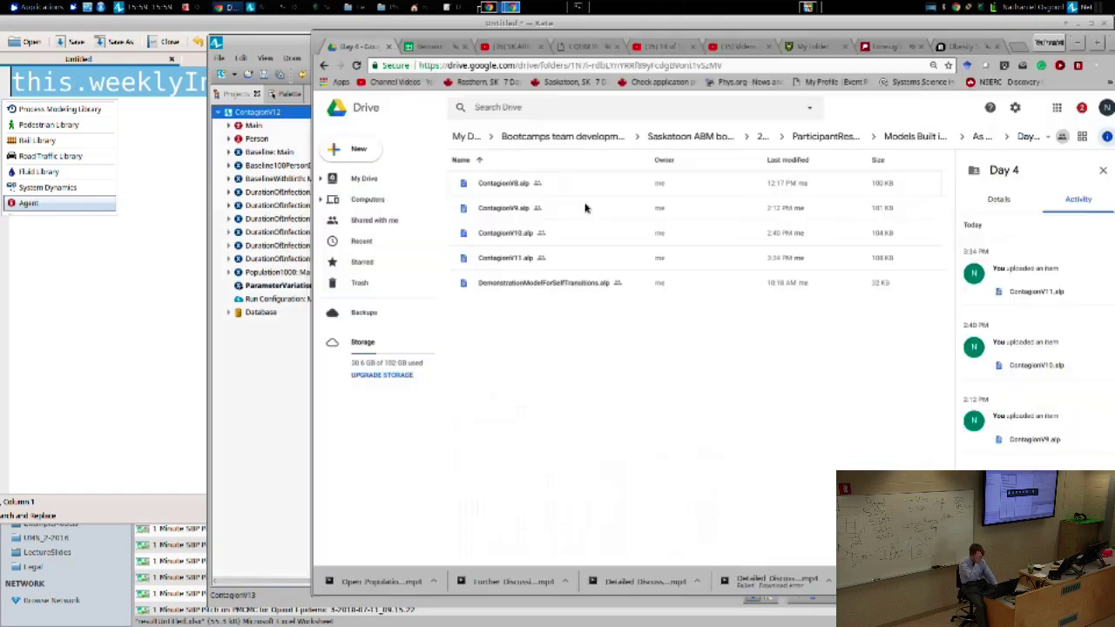
{"action": "left_click", "coordinate": [353, 149]}
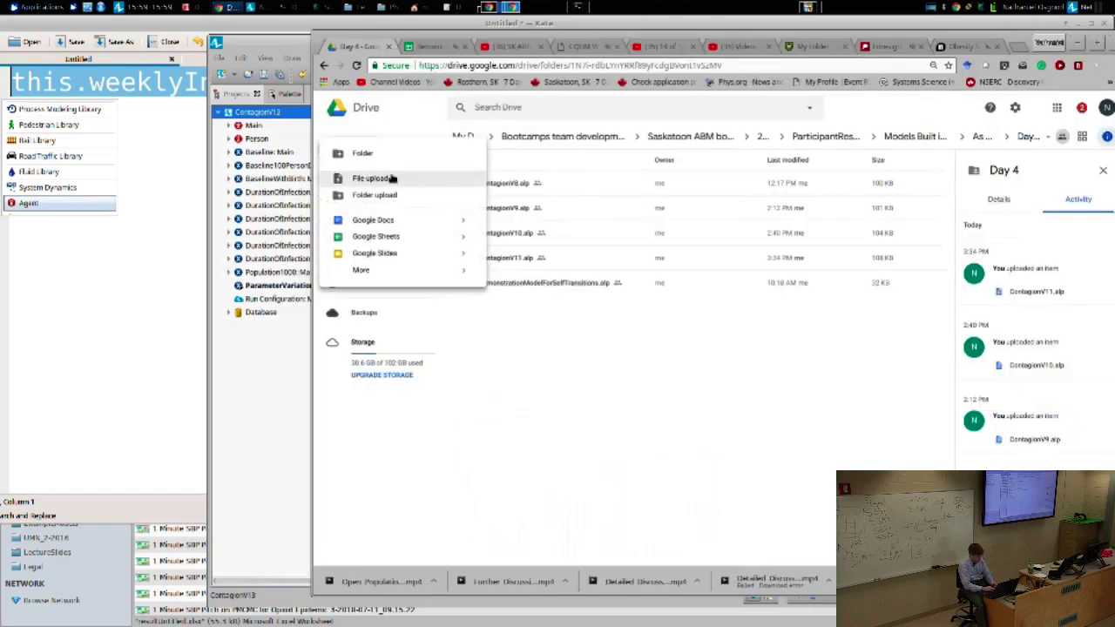
{"action": "left_click", "coordinate": [386, 180]}
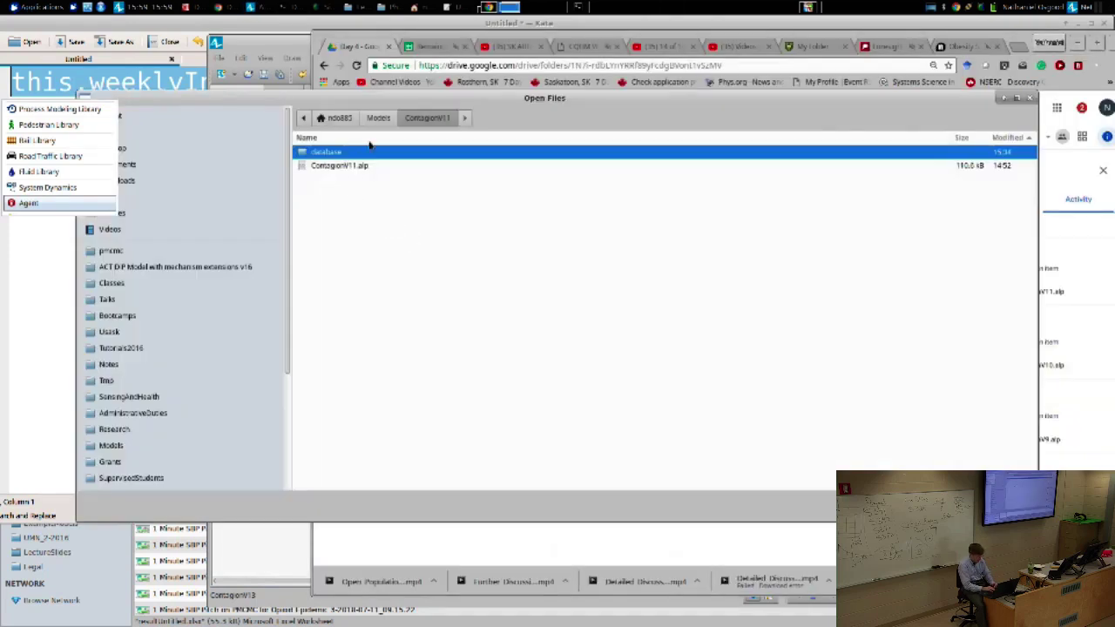
{"action": "left_click", "coordinate": [374, 117]}
{"action": "left_click", "coordinate": [358, 154]}
{"action": "left_click", "coordinate": [358, 168]}
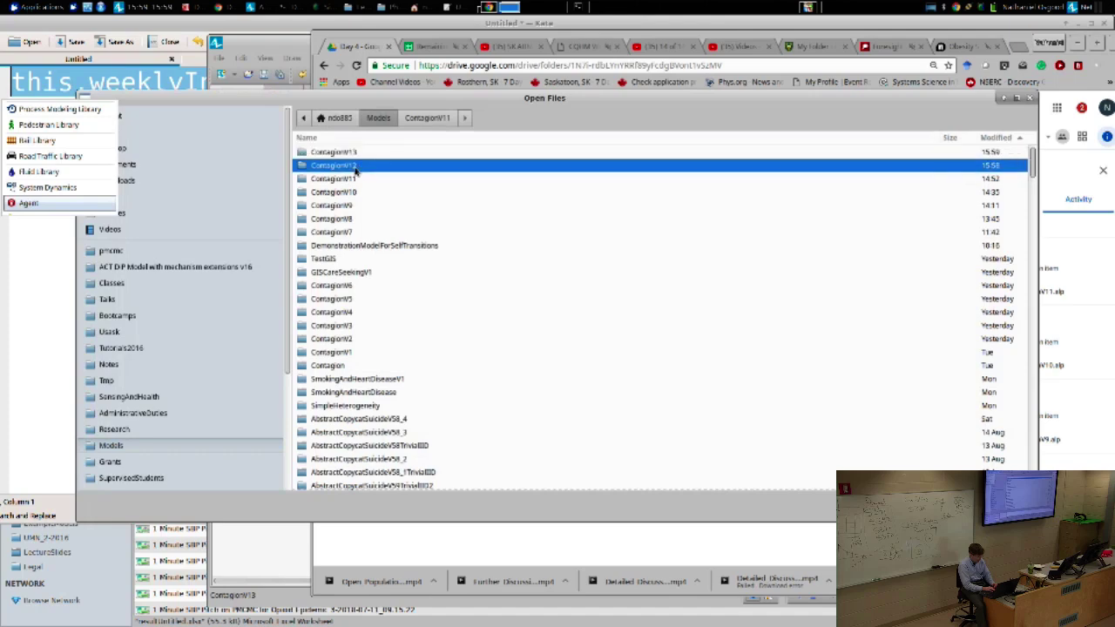
{"action": "double_click", "coordinate": [358, 167]}
{"action": "double_click", "coordinate": [348, 166]}
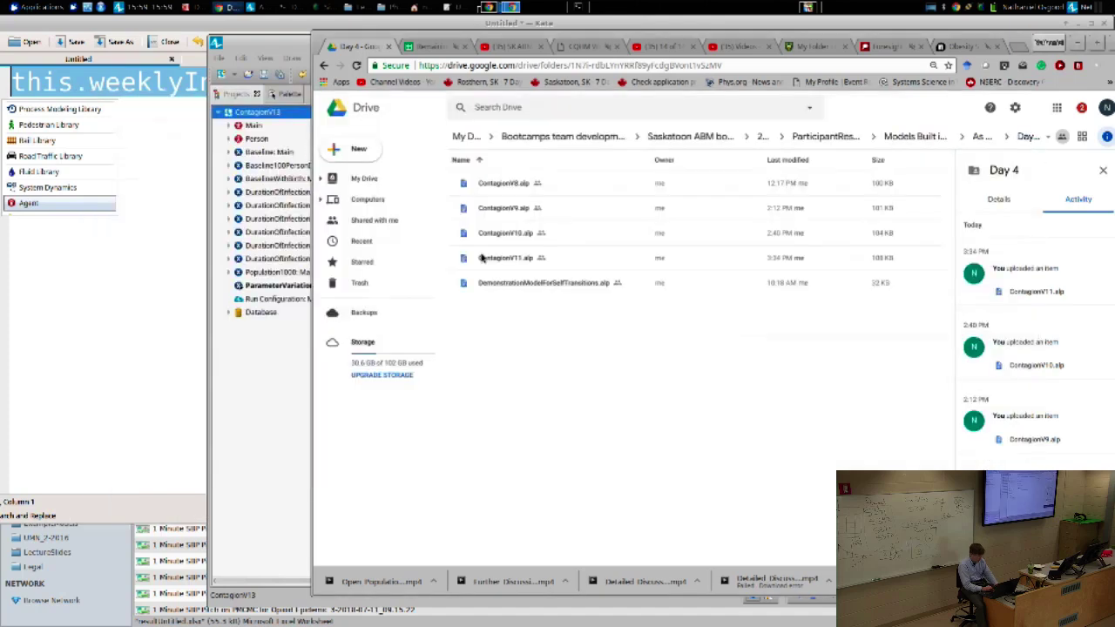
Step: Return to AnyLogic, run the ParameterVariation experiment in Freeform mode with 10 runs and close its window
{"action": "key", "text": "alt+Tab"}
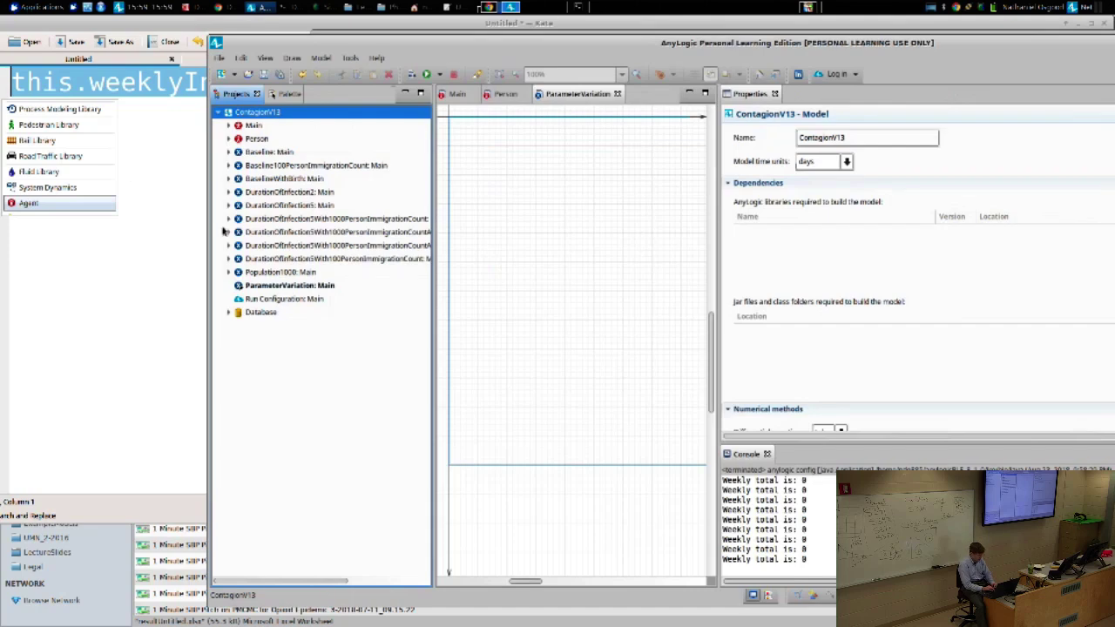
{"action": "left_click", "coordinate": [258, 285]}
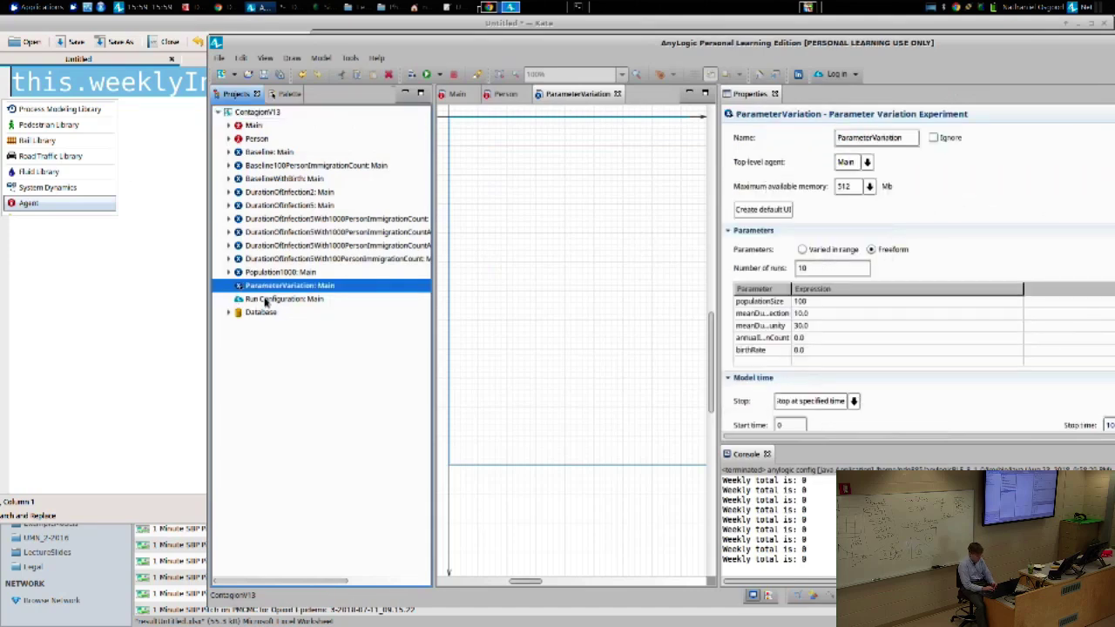
{"action": "double_click", "coordinate": [846, 267]}
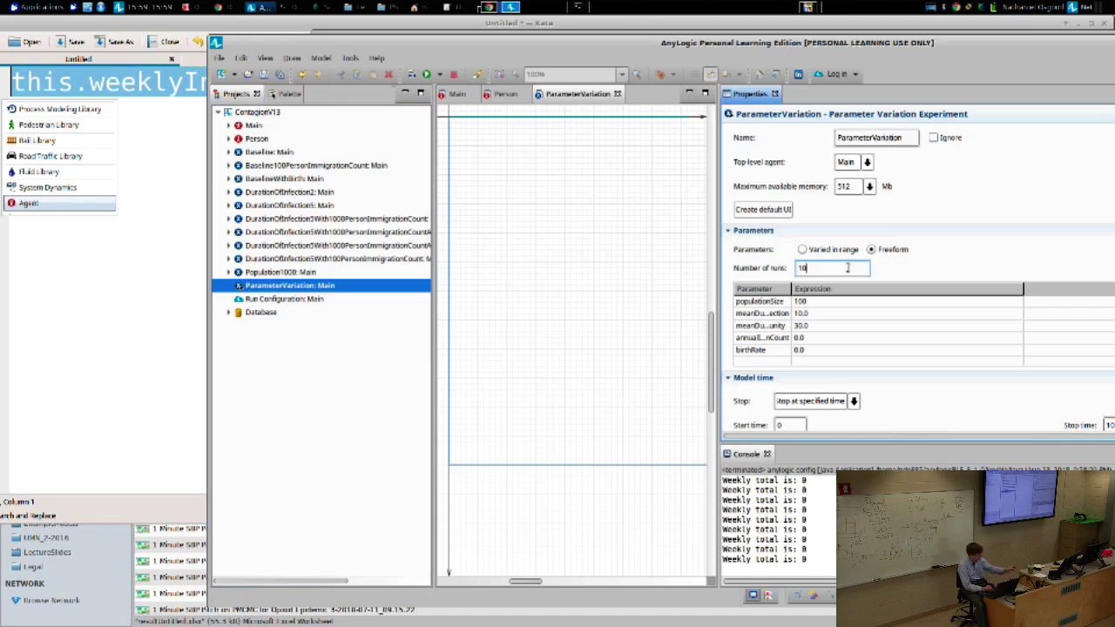
{"action": "double_click", "coordinate": [845, 267]}
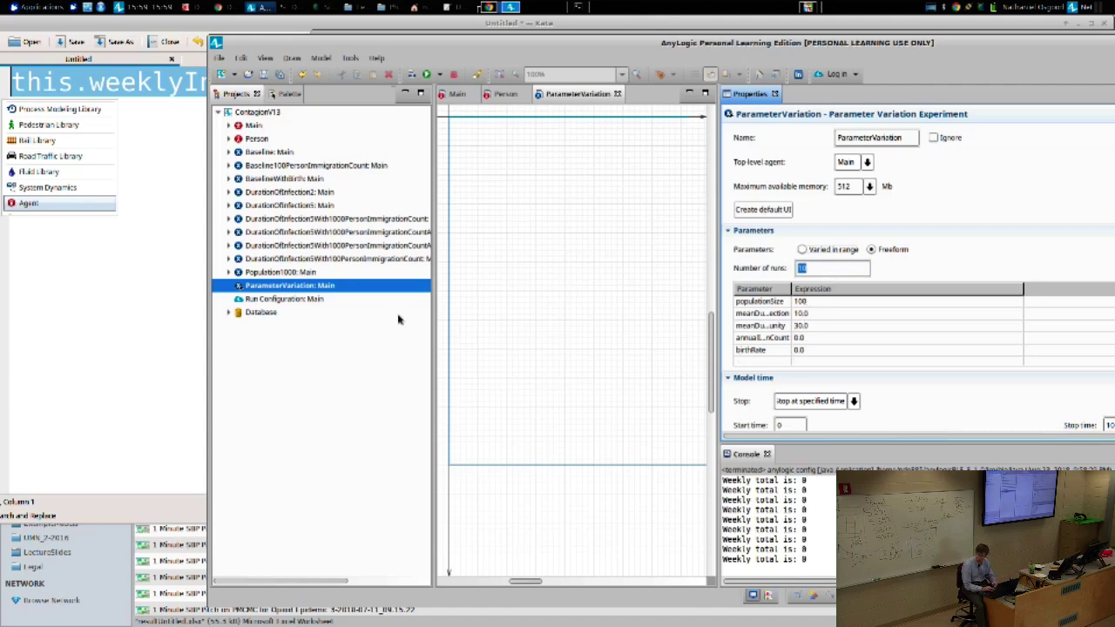
{"action": "right_click", "coordinate": [297, 290]}
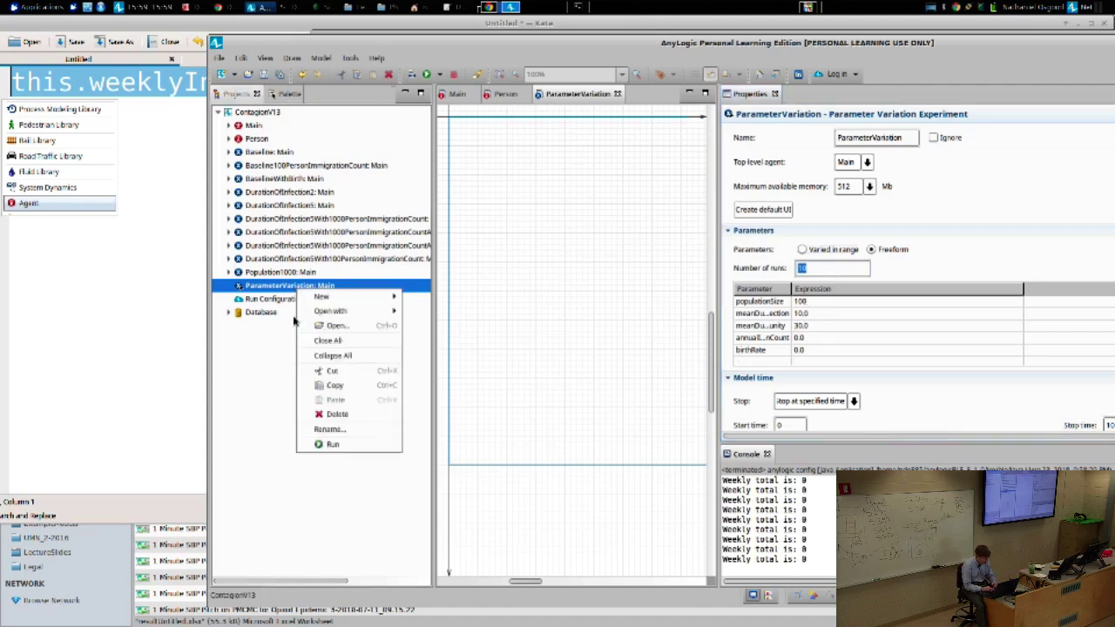
{"action": "left_click", "coordinate": [331, 443]}
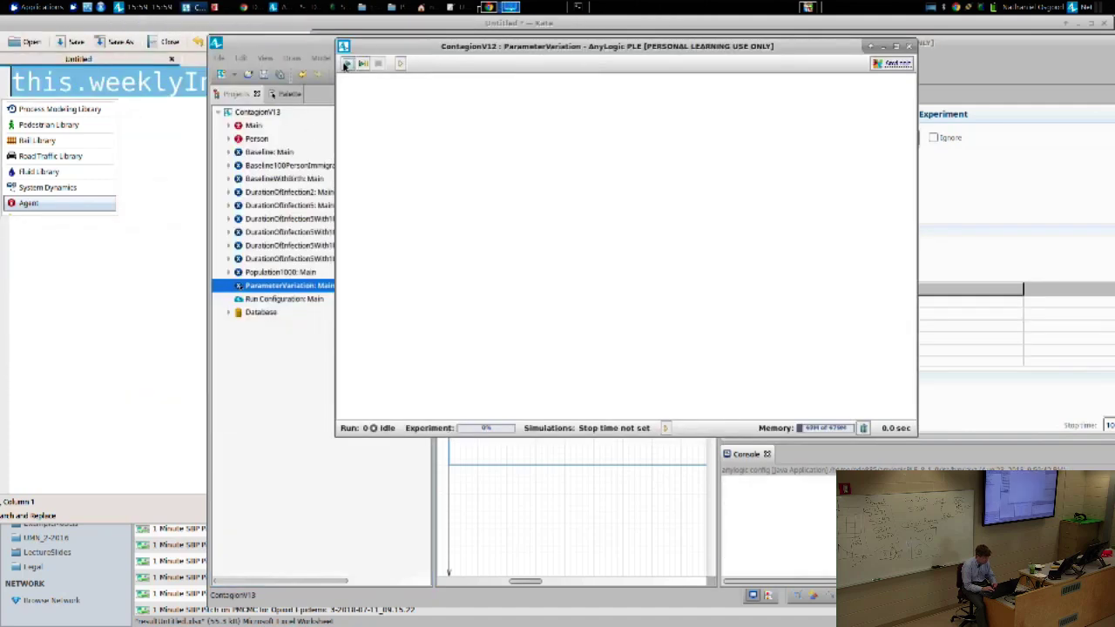
{"action": "left_click", "coordinate": [346, 66]}
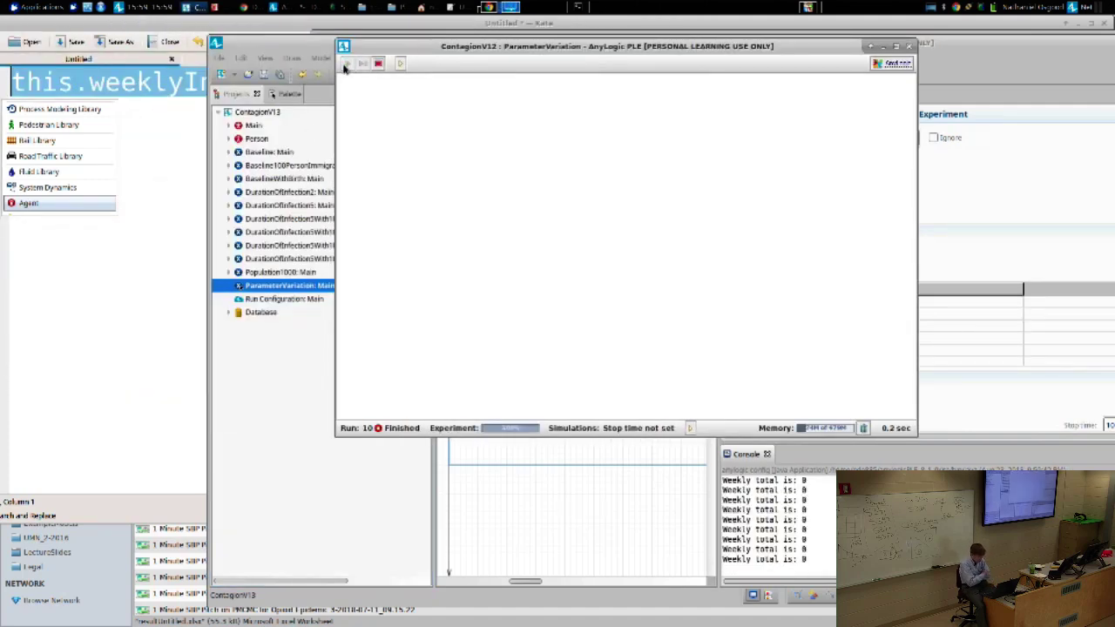
{"action": "left_click", "coordinate": [374, 438]}
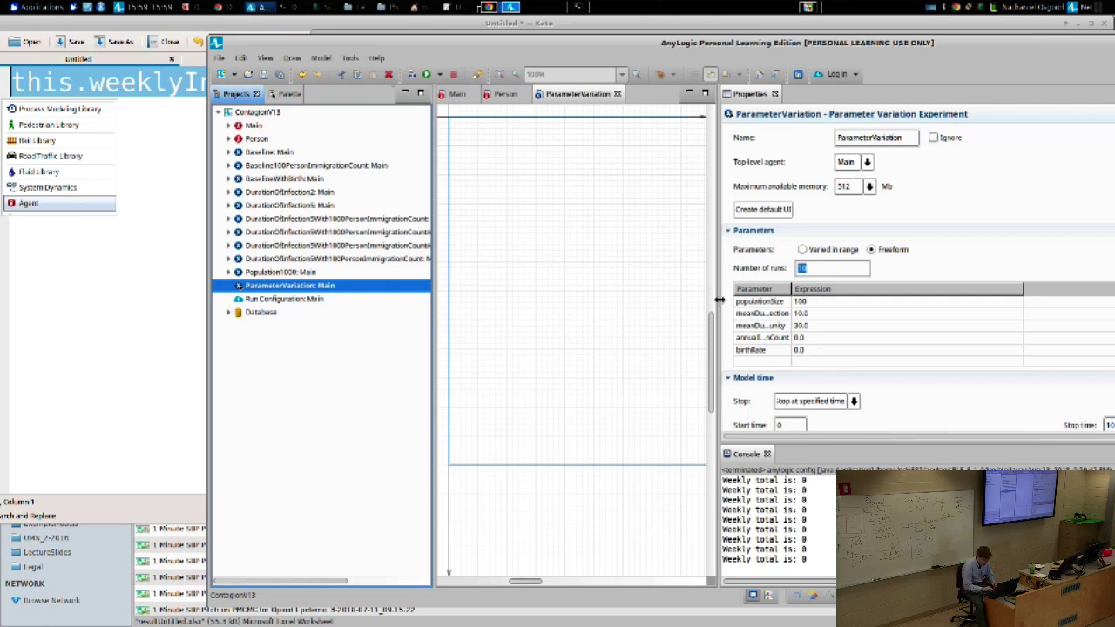
Step: Maximize the AnyLogic window and set the ParameterVariation experiment's random number generation to Random seed (unique simulation runs)
{"action": "left_click_drag", "start_coordinate": [716, 300], "coordinate": [538, 280]}
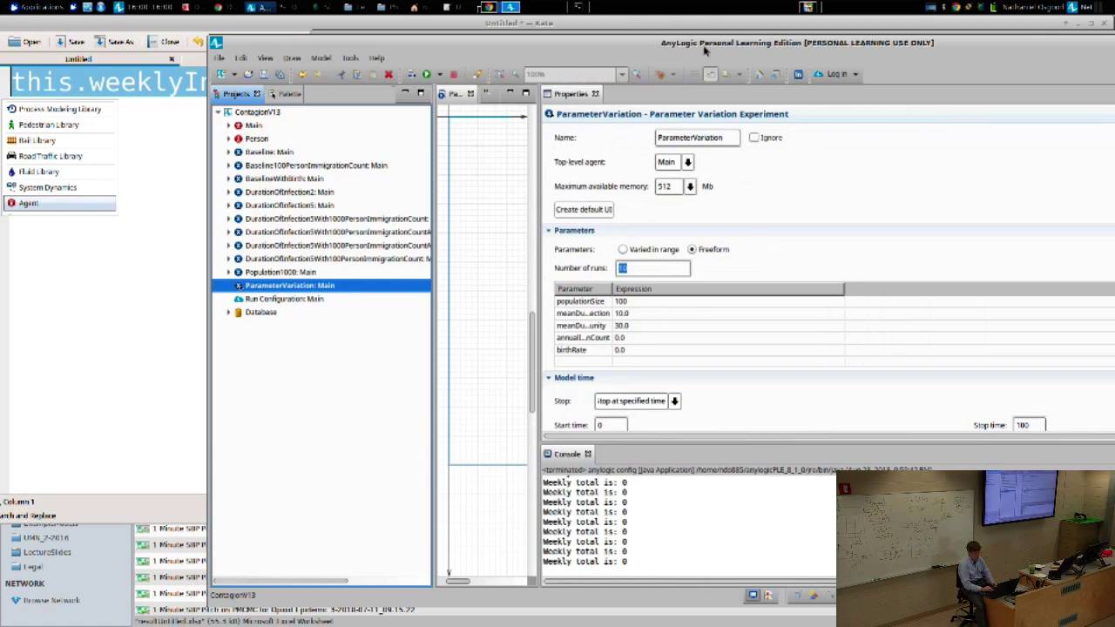
{"action": "left_click_drag", "start_coordinate": [697, 46], "coordinate": [476, 27]}
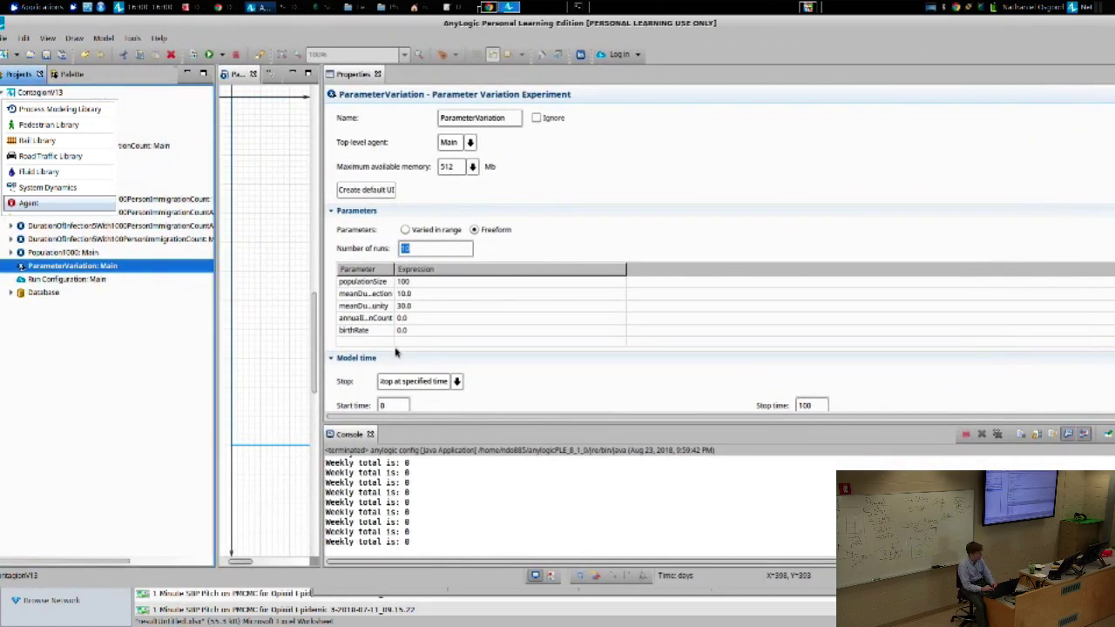
{"action": "double_click", "coordinate": [944, 28]}
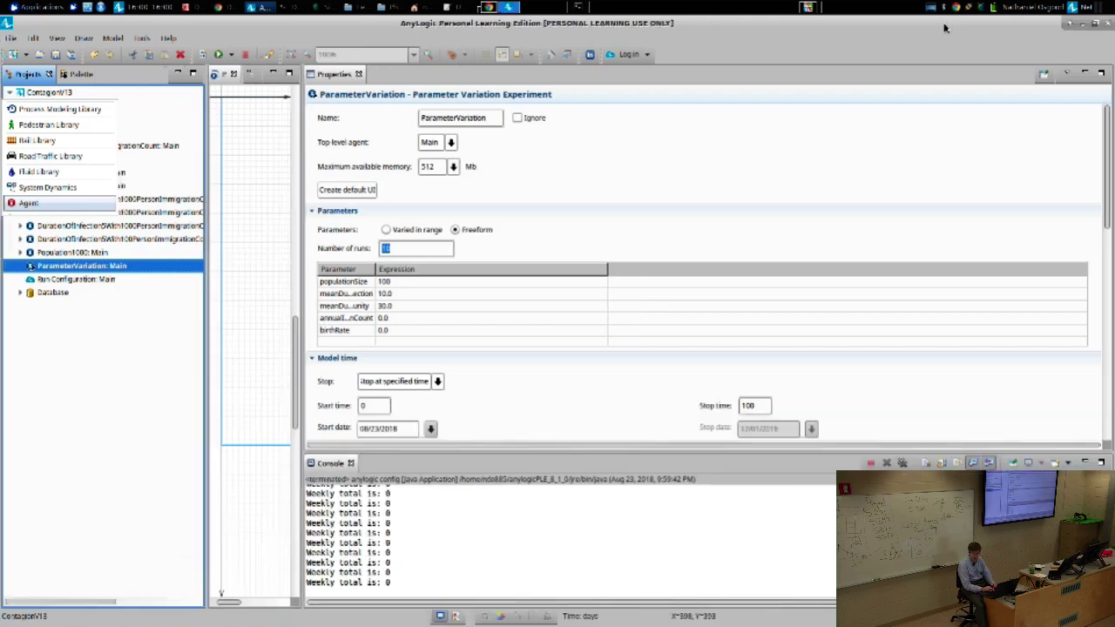
{"action": "left_click_drag", "start_coordinate": [1108, 161], "coordinate": [1111, 102]}
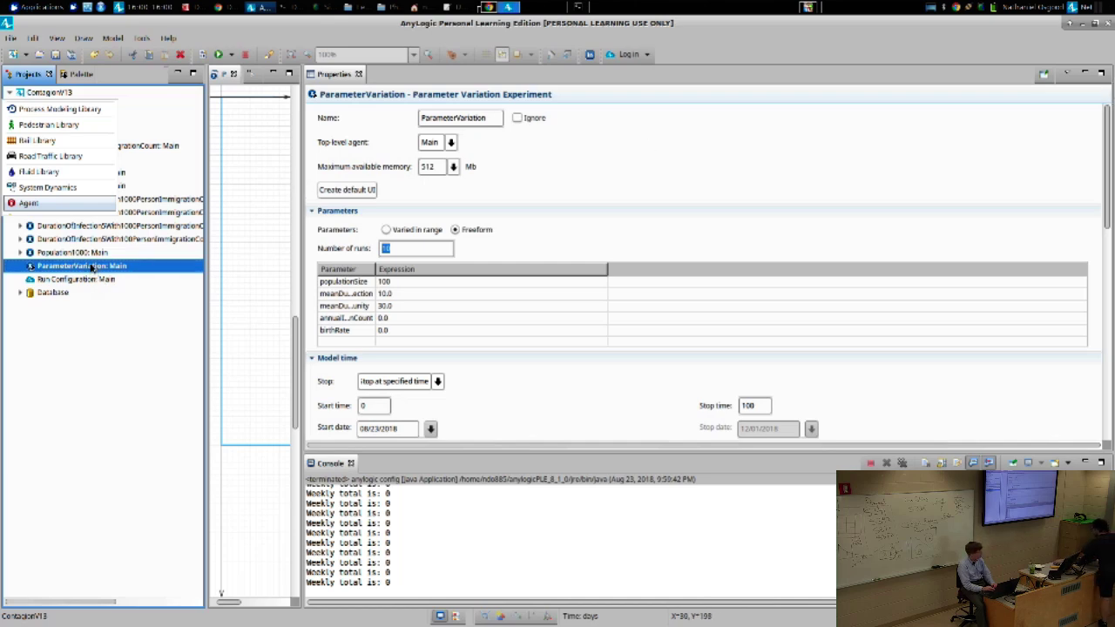
{"action": "left_click_drag", "start_coordinate": [1110, 125], "coordinate": [1111, 181]}
{"action": "scroll", "coordinate": [735, 241], "scroll_direction": "down", "scroll_amount": 4}
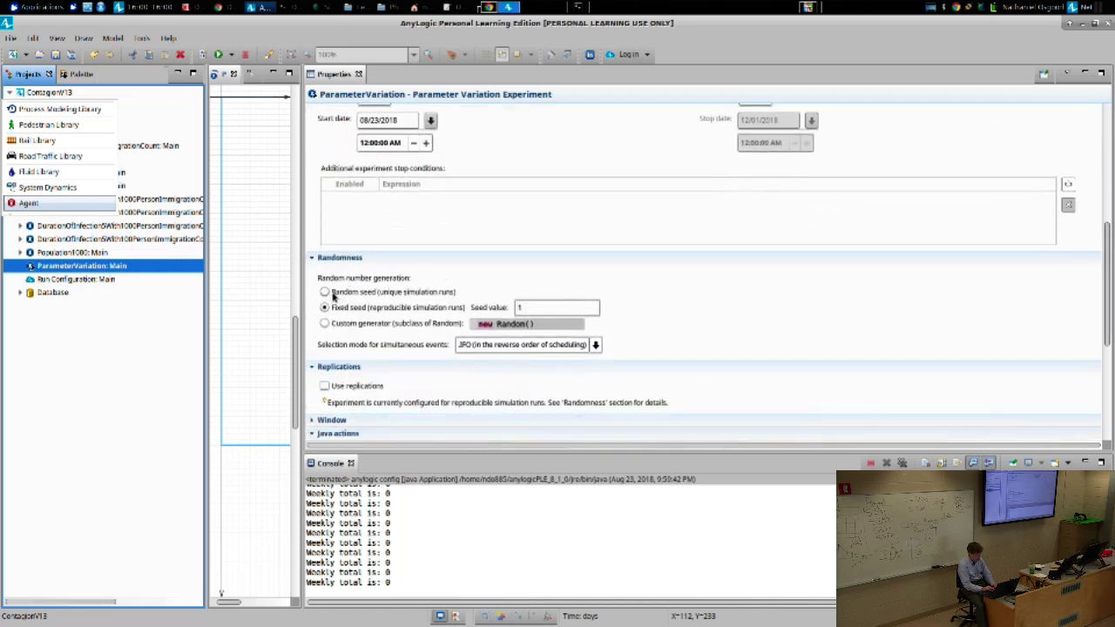
{"action": "left_click", "coordinate": [324, 294]}
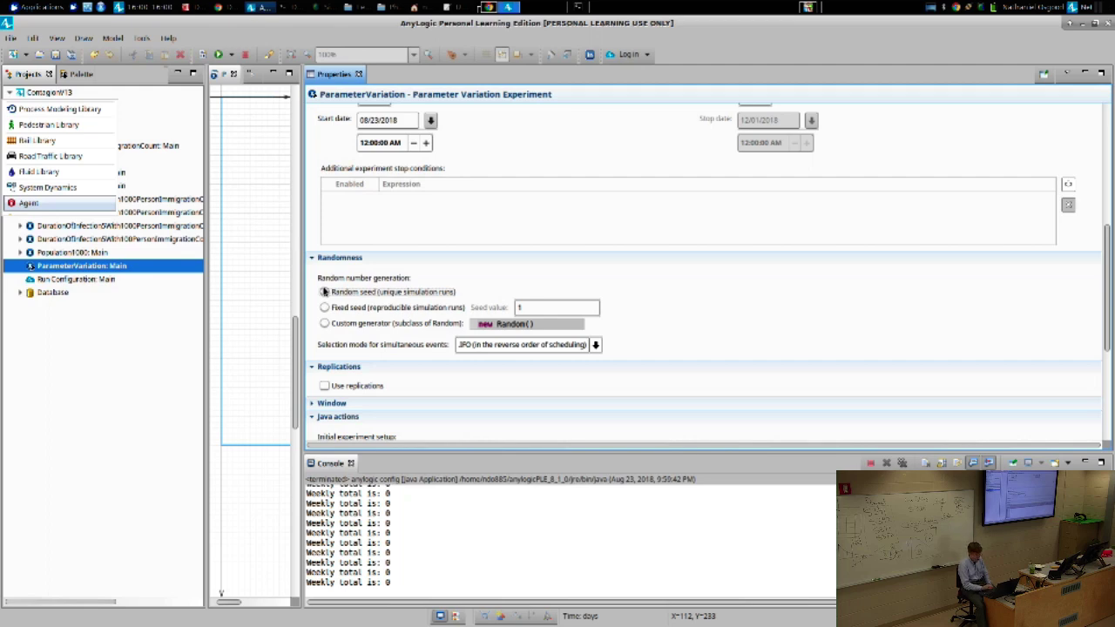
{"action": "left_click", "coordinate": [323, 291]}
{"action": "left_click_drag", "start_coordinate": [1111, 337], "coordinate": [1109, 147]}
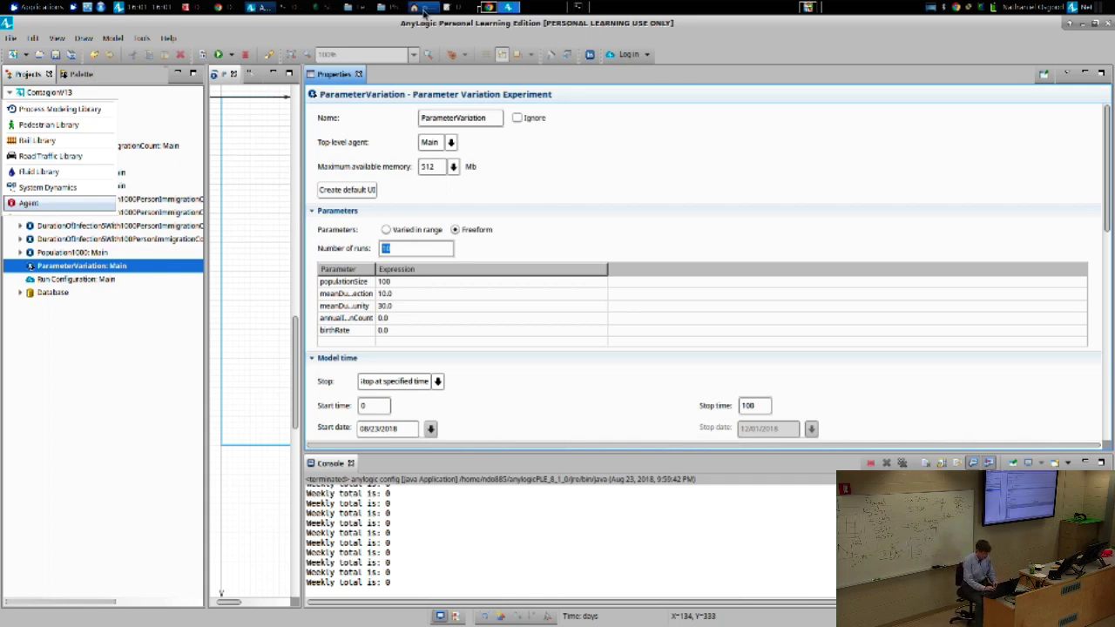
Step: Restore the smaller window, open the Main agent's diagram and examine the weeklyIncidenceDataset data set's properties
{"action": "left_click_drag", "start_coordinate": [440, 27], "coordinate": [572, 37]}
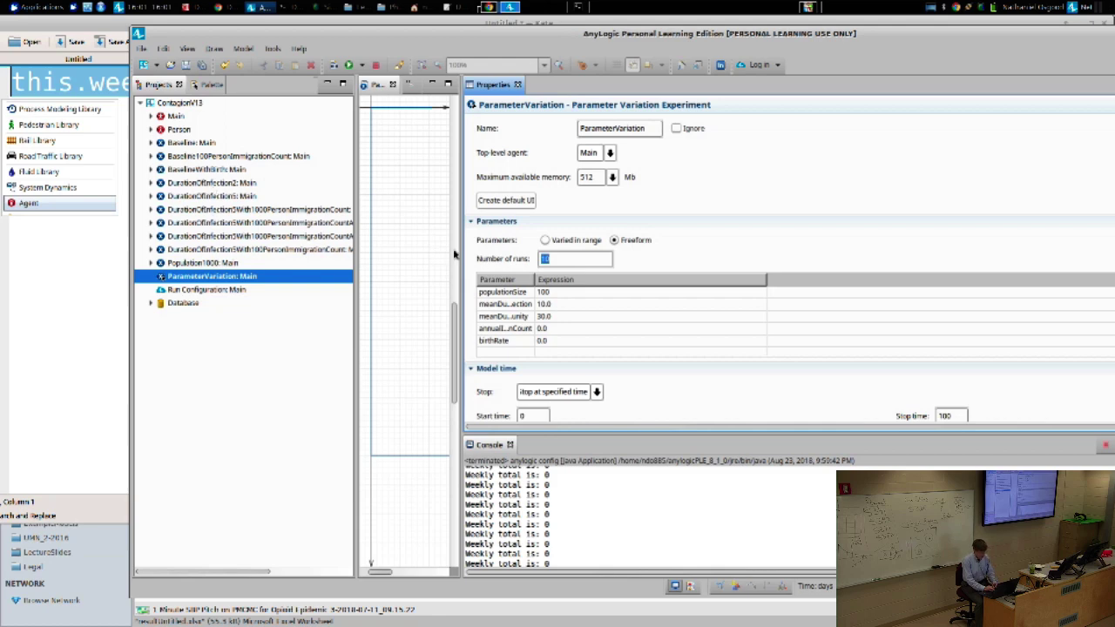
{"action": "left_click_drag", "start_coordinate": [461, 251], "coordinate": [601, 218]}
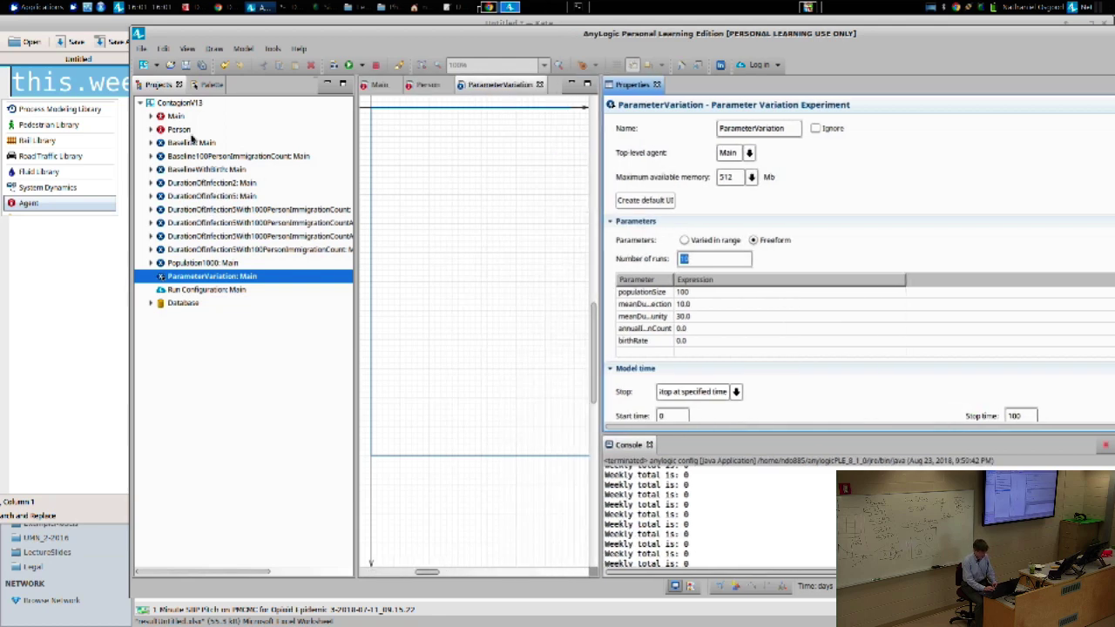
{"action": "left_click", "coordinate": [178, 120]}
{"action": "double_click", "coordinate": [178, 119]}
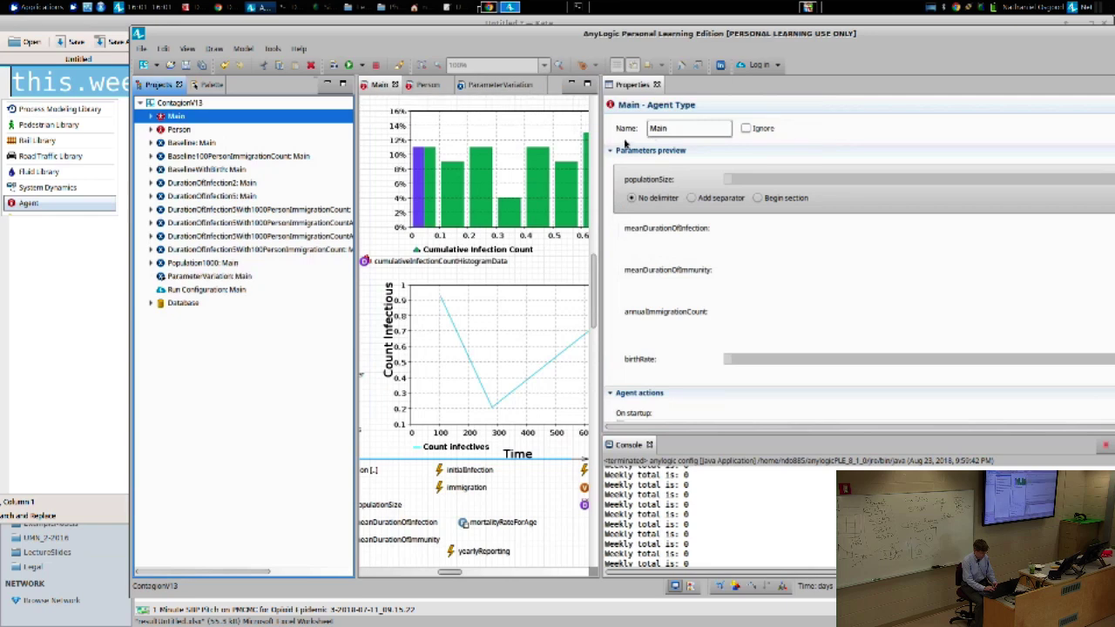
{"action": "left_click_drag", "start_coordinate": [600, 140], "coordinate": [720, 266]}
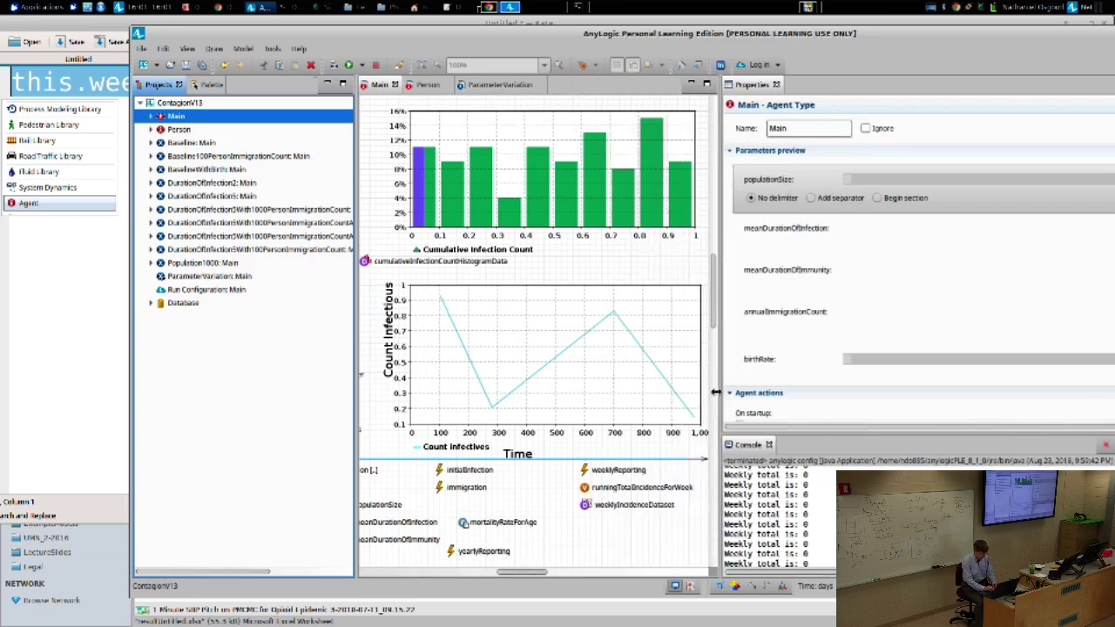
{"action": "left_click_drag", "start_coordinate": [716, 313], "coordinate": [713, 374]}
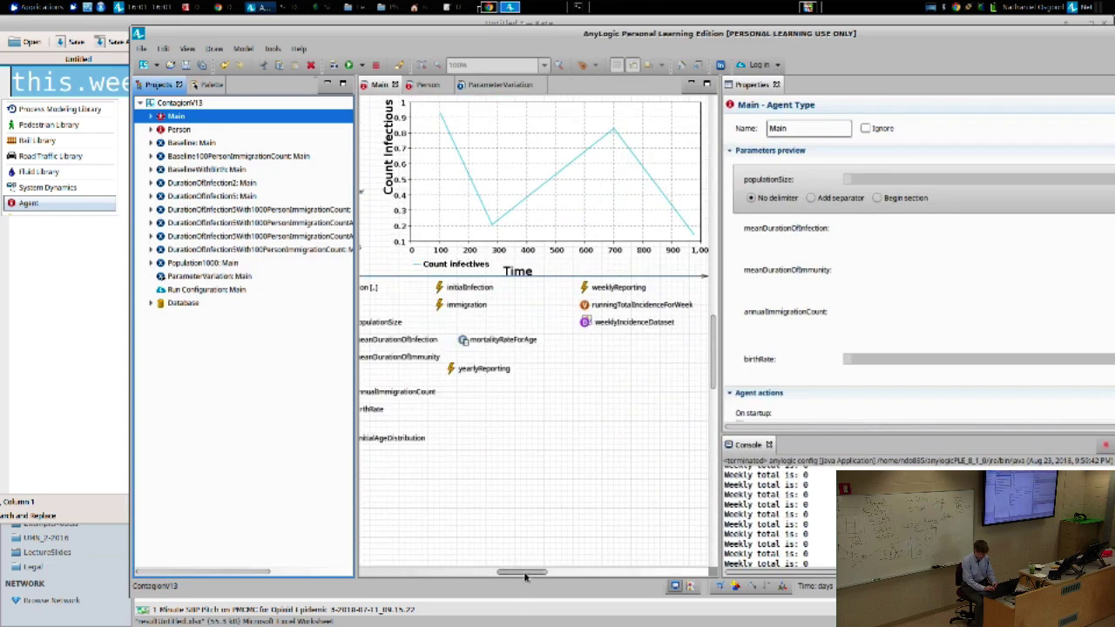
{"action": "left_click_drag", "start_coordinate": [523, 571], "coordinate": [490, 572]}
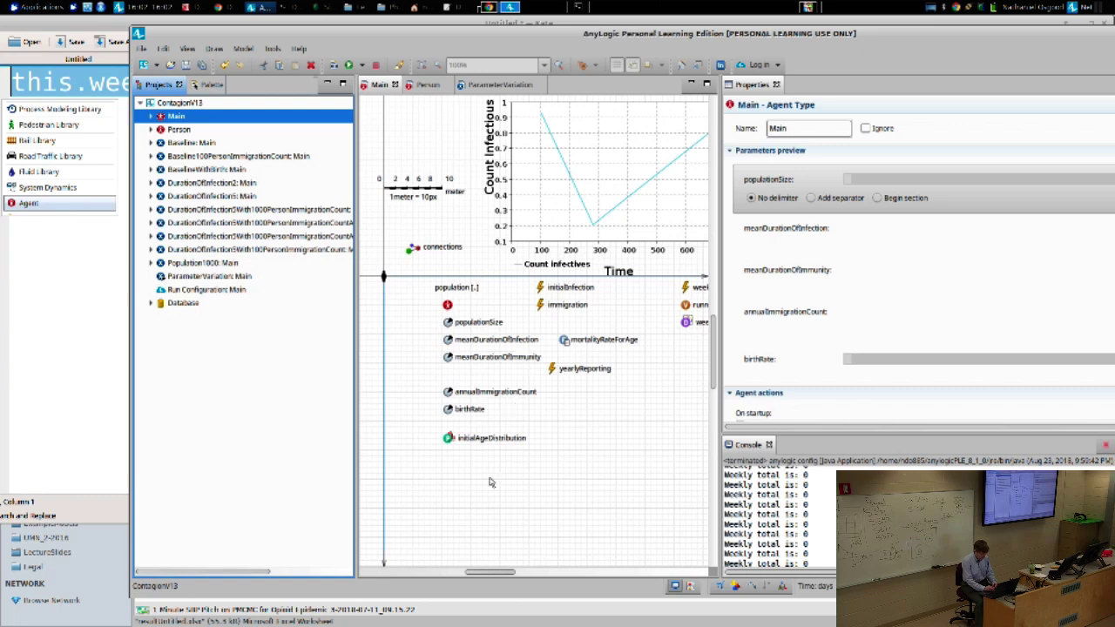
{"action": "left_click_drag", "start_coordinate": [493, 573], "coordinate": [548, 574]}
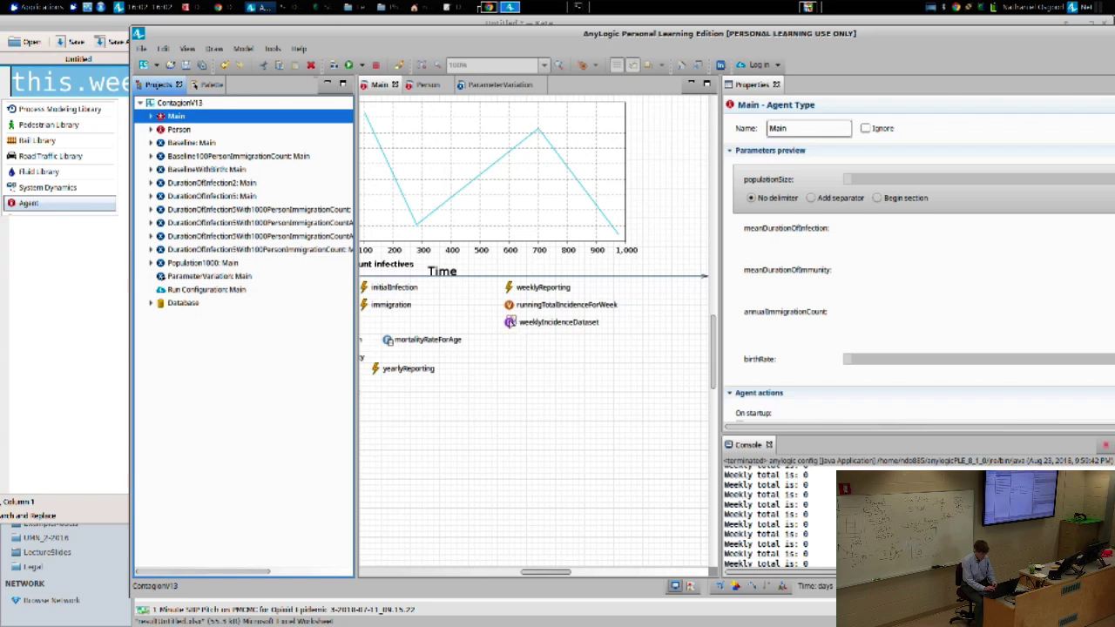
{"action": "left_click", "coordinate": [557, 322]}
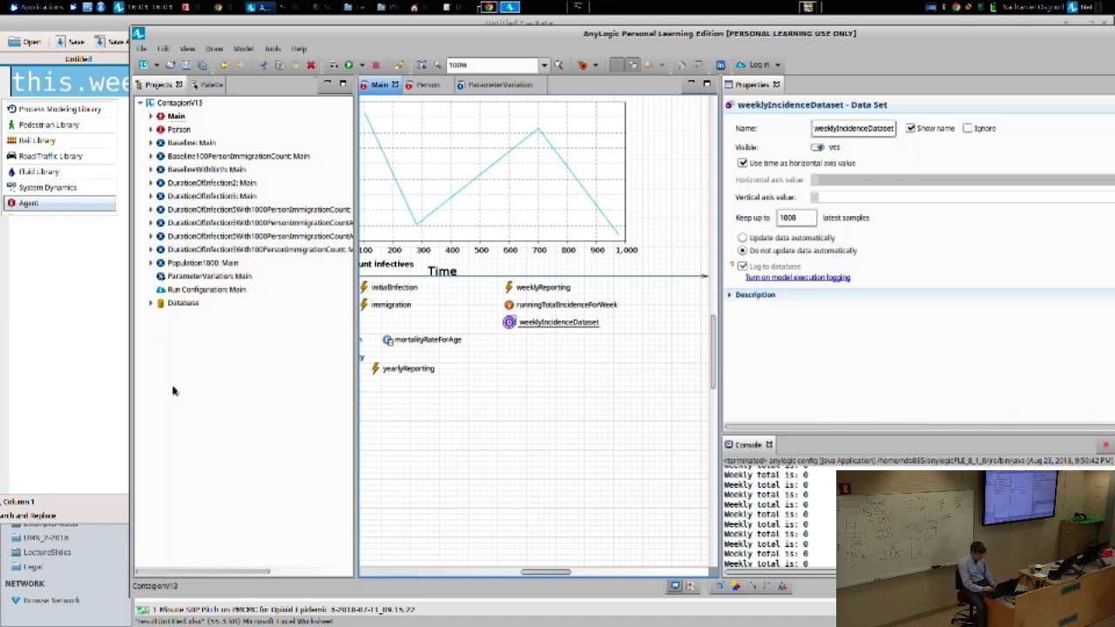
Step: Open the ParameterVariation experiment's diagram and widen the area showing its properties
{"action": "left_click", "coordinate": [190, 277]}
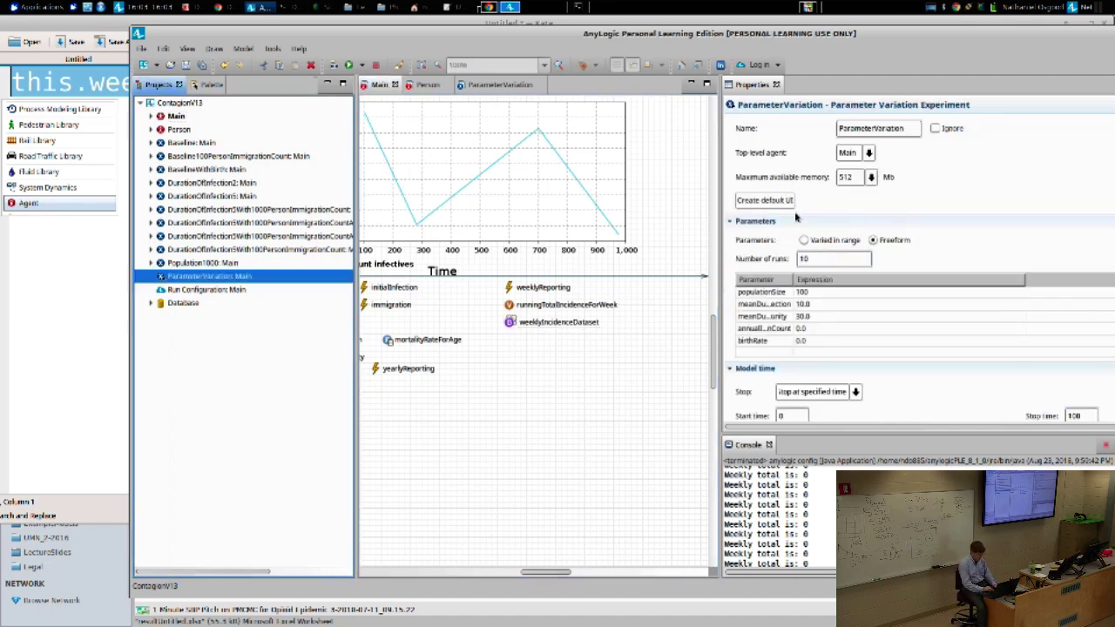
{"action": "left_click_drag", "start_coordinate": [718, 184], "coordinate": [629, 171]}
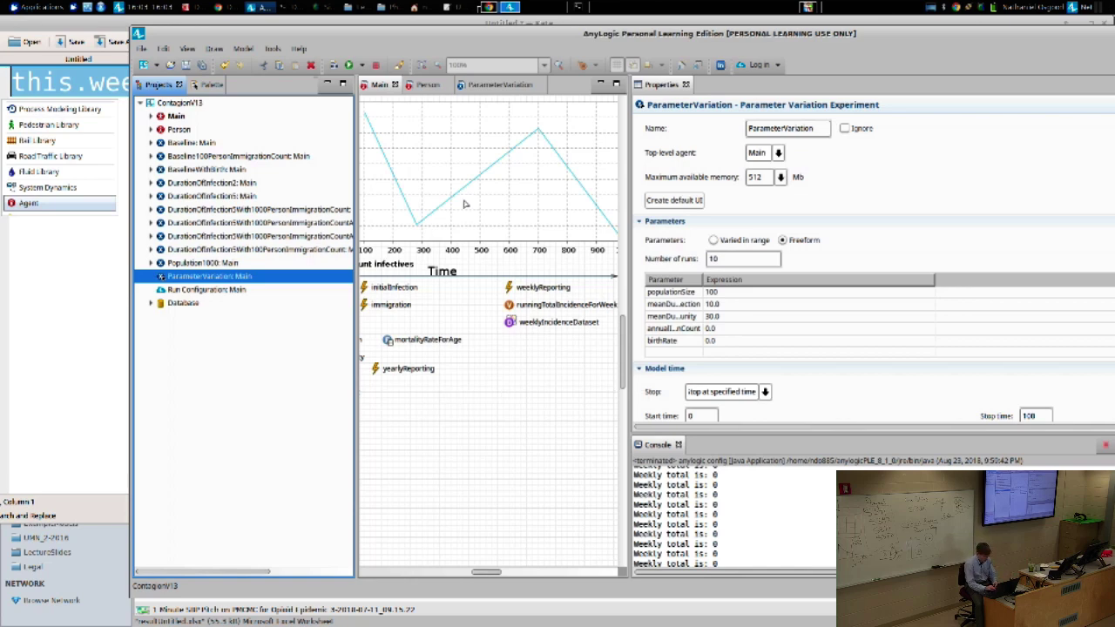
{"action": "double_click", "coordinate": [231, 277]}
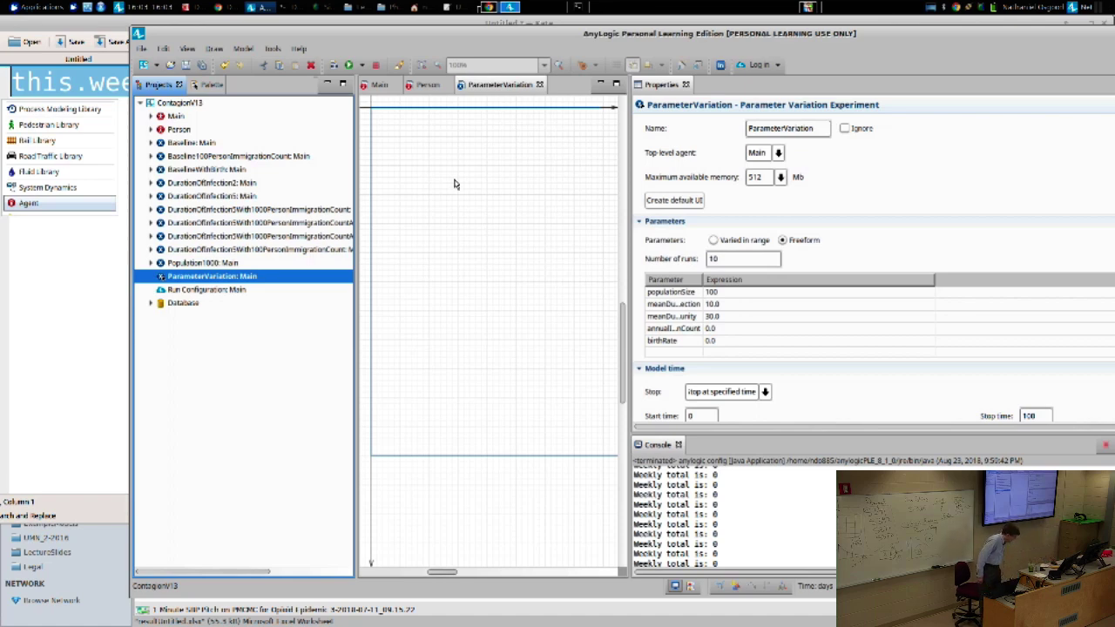
Step: Add a Histogram2D Data element named weeklyIncidenceHistogram2DData near the top of the ParameterVariation diagram
{"action": "left_click", "coordinate": [209, 85]}
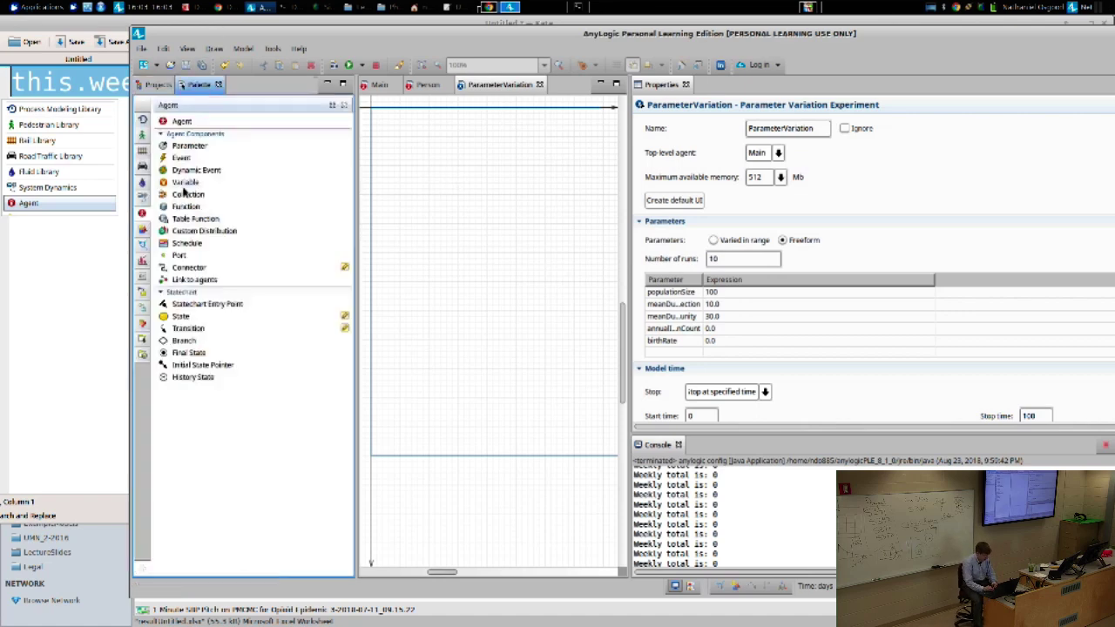
{"action": "left_click", "coordinate": [143, 268]}
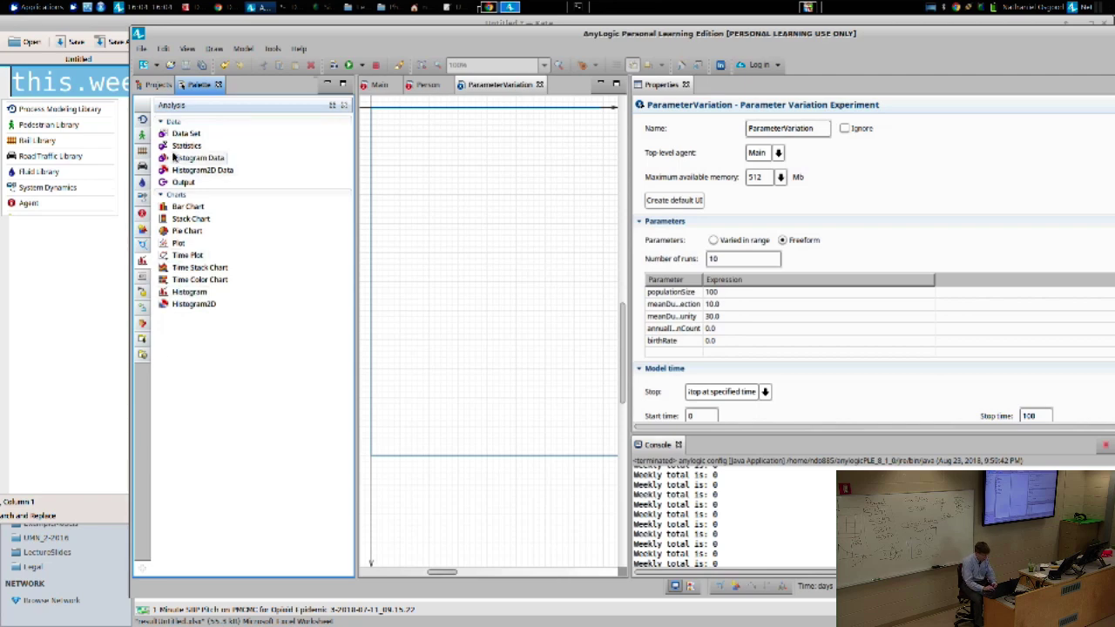
{"action": "left_click_drag", "start_coordinate": [173, 173], "coordinate": [409, 144]}
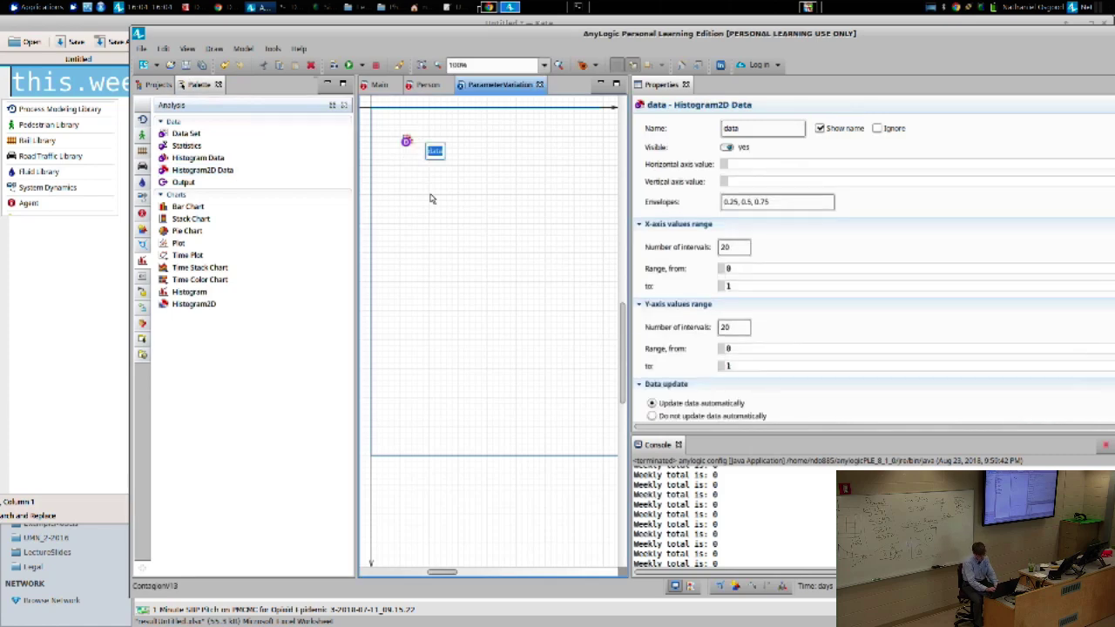
{"action": "type", "text": "weeklyIncidence"}
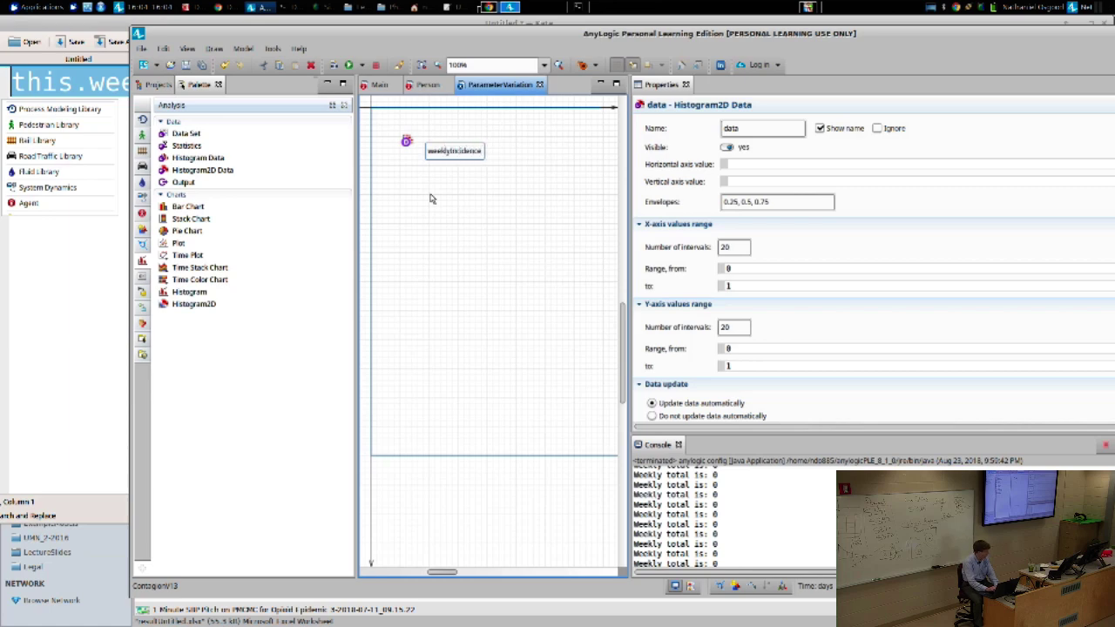
{"action": "type", "text": "Histogram2DData"}
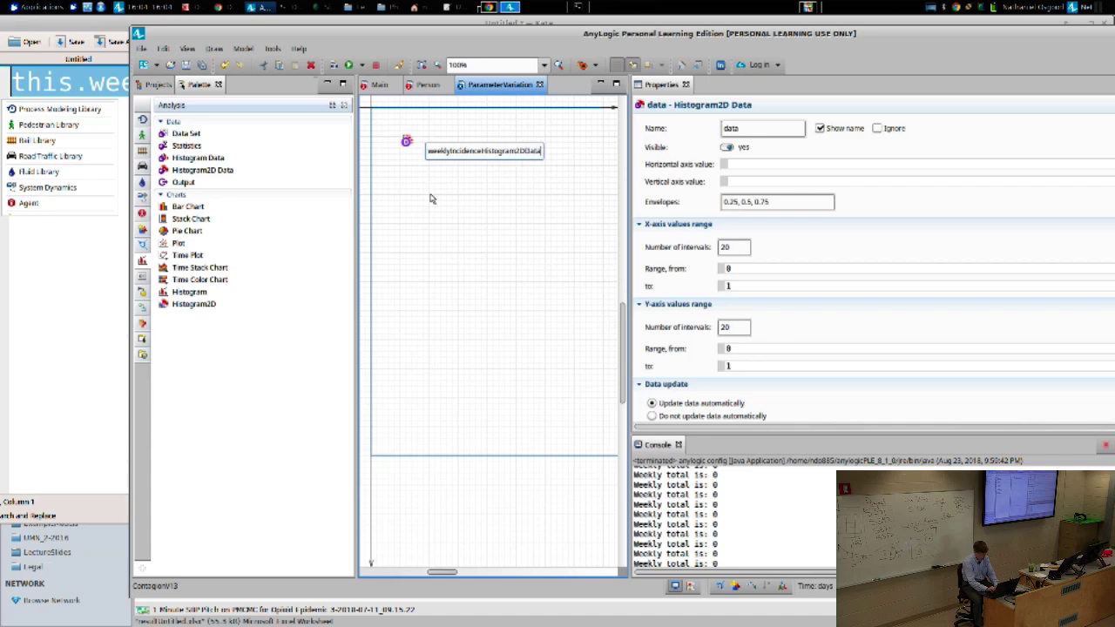
{"action": "key", "text": "Return"}
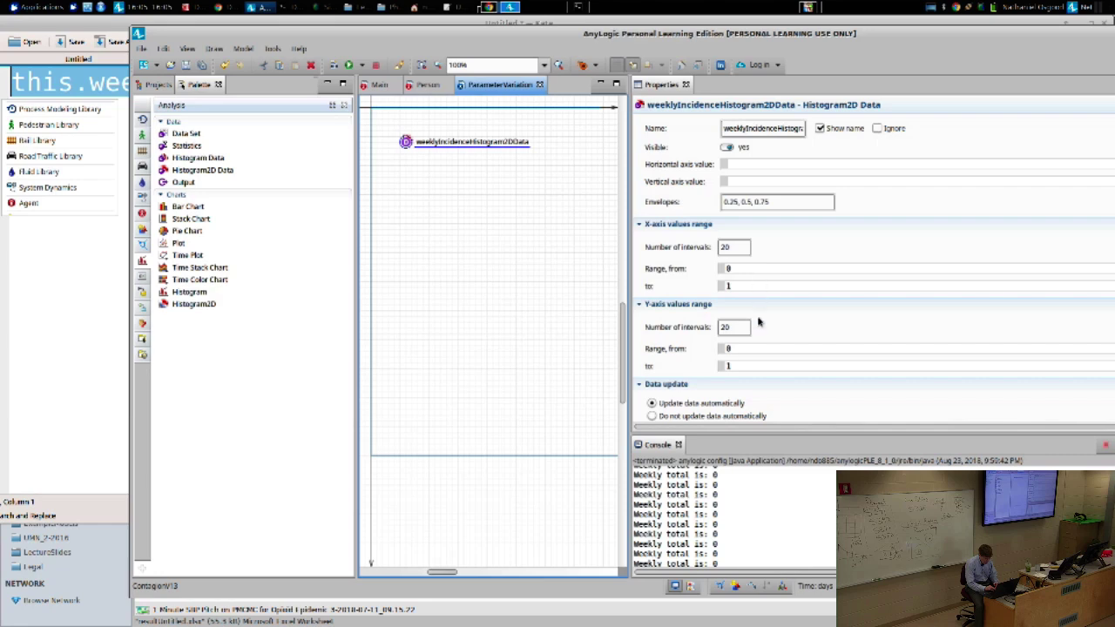
Step: Set the histogram data's X-axis range to end at 100 with 50 intervals
{"action": "left_click", "coordinate": [759, 266]}
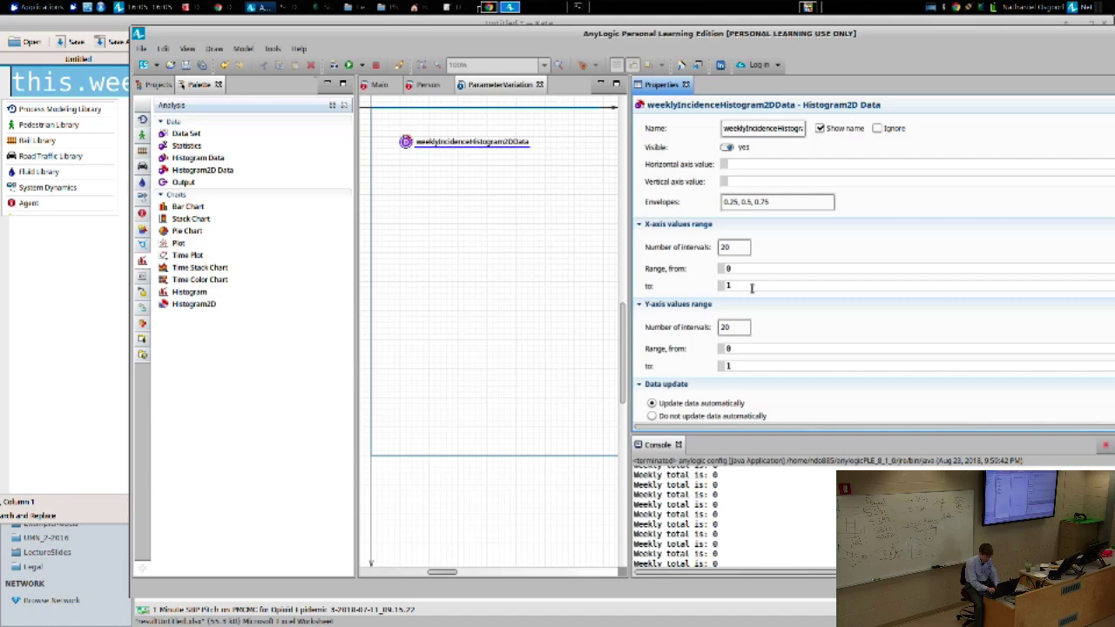
{"action": "key", "text": "BackSpace"}
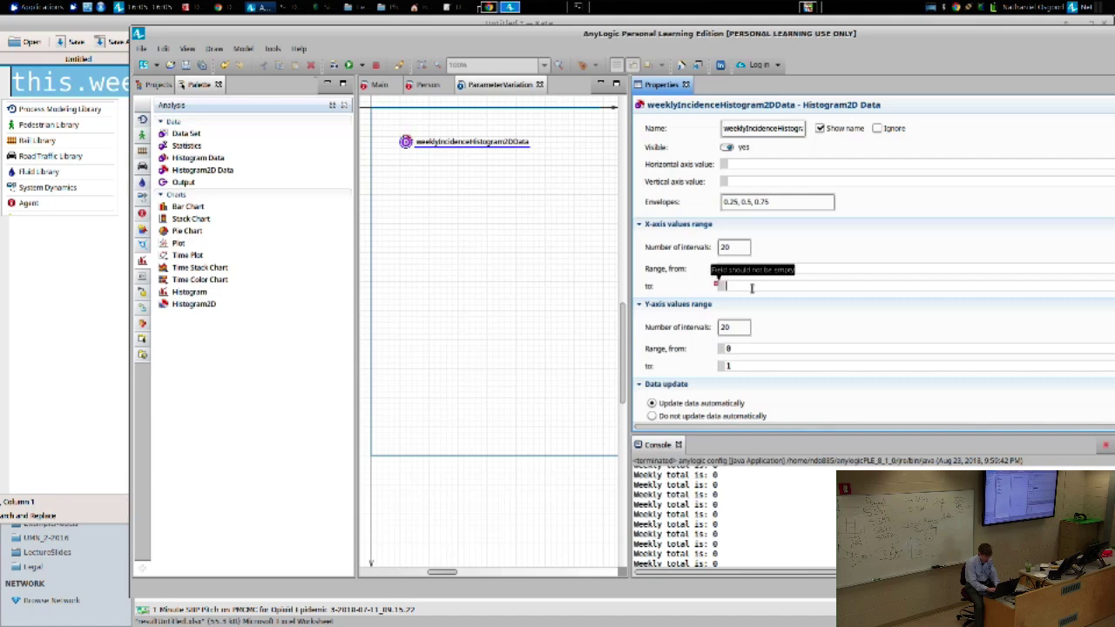
{"action": "type", "text": "200"}
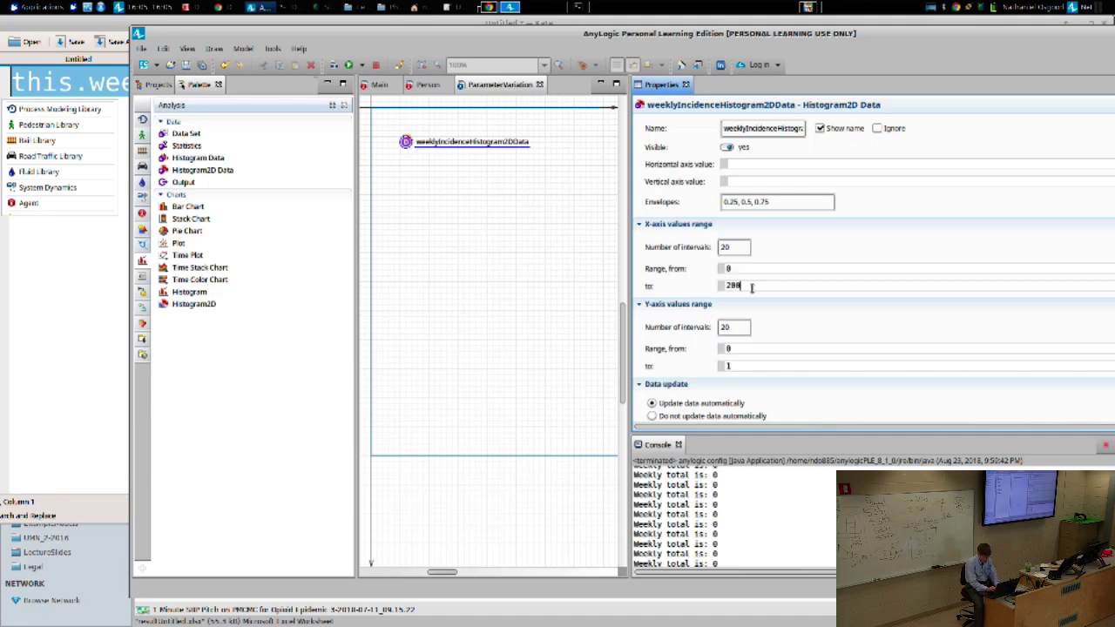
{"action": "key", "text": "BackSpace"}
{"action": "type", "text": "100"}
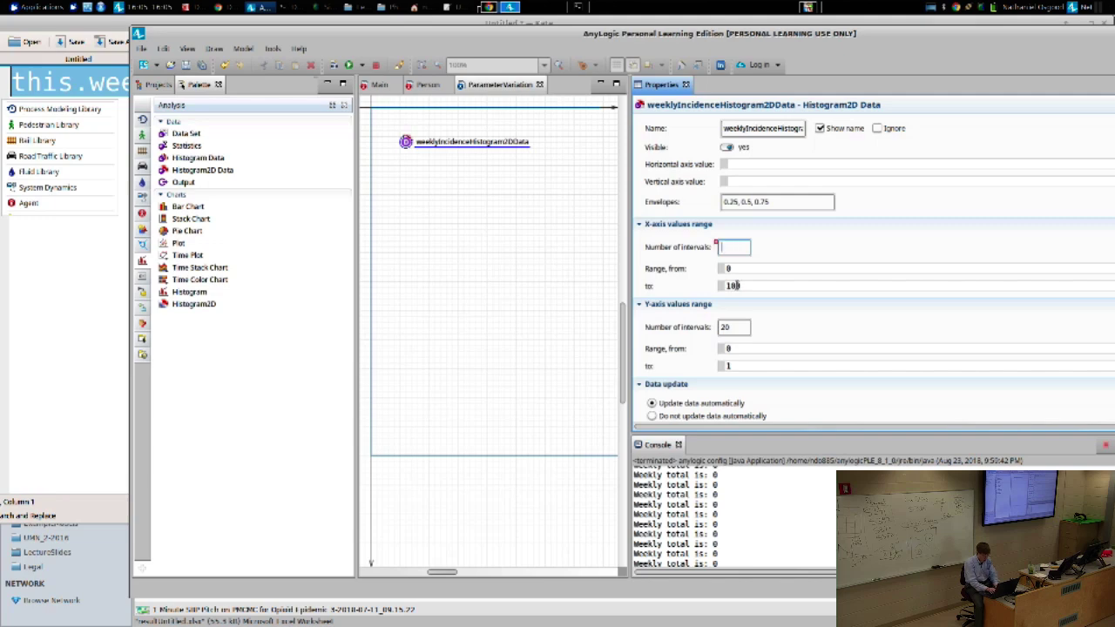
{"action": "type", "text": "50"}
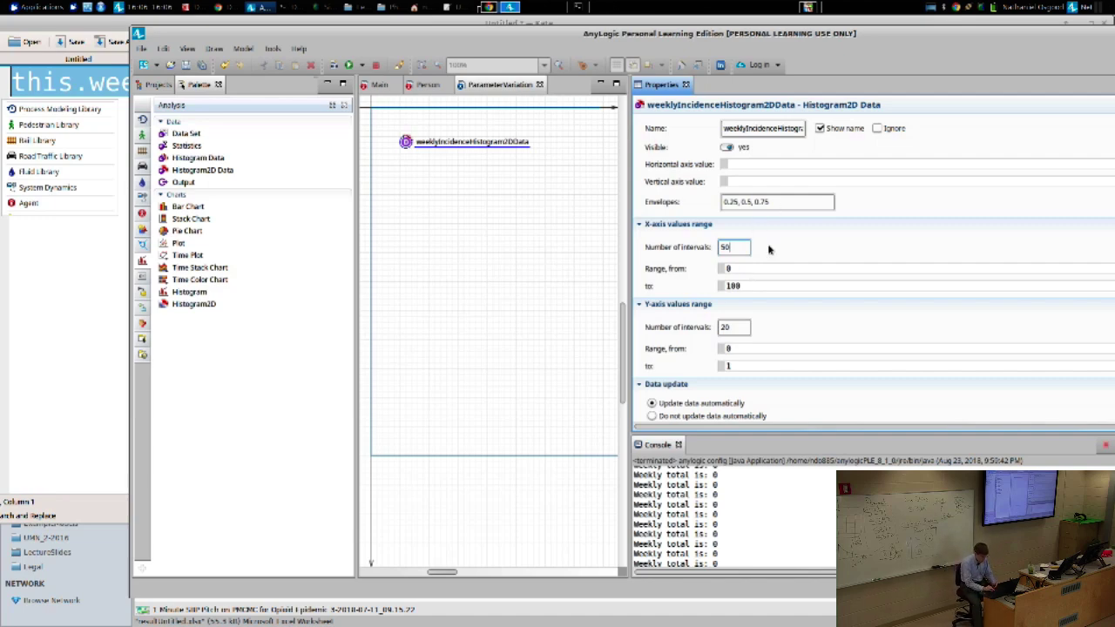
Step: Set the histogram data's Y-axis to 50 intervals with a range ending at 1000
{"action": "double_click", "coordinate": [732, 329]}
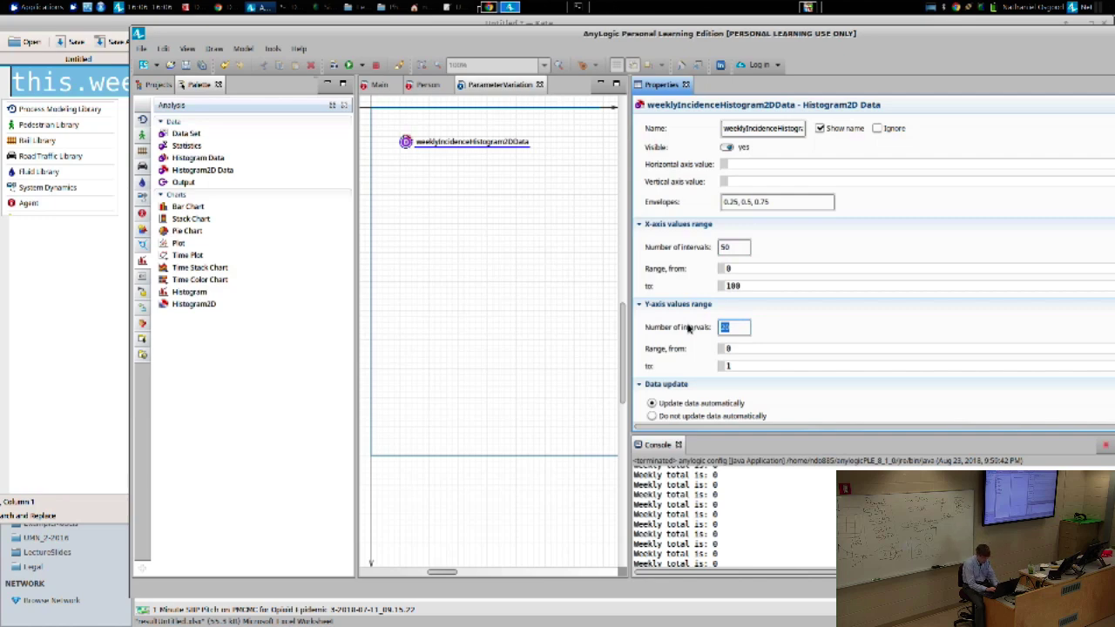
{"action": "type", "text": "0"}
{"action": "key", "text": "BackSpace"}
{"action": "type", "text": "2"}
{"action": "key", "text": "BackSpace"}
{"action": "type", "text": "50"}
{"action": "type", "text": "000"}
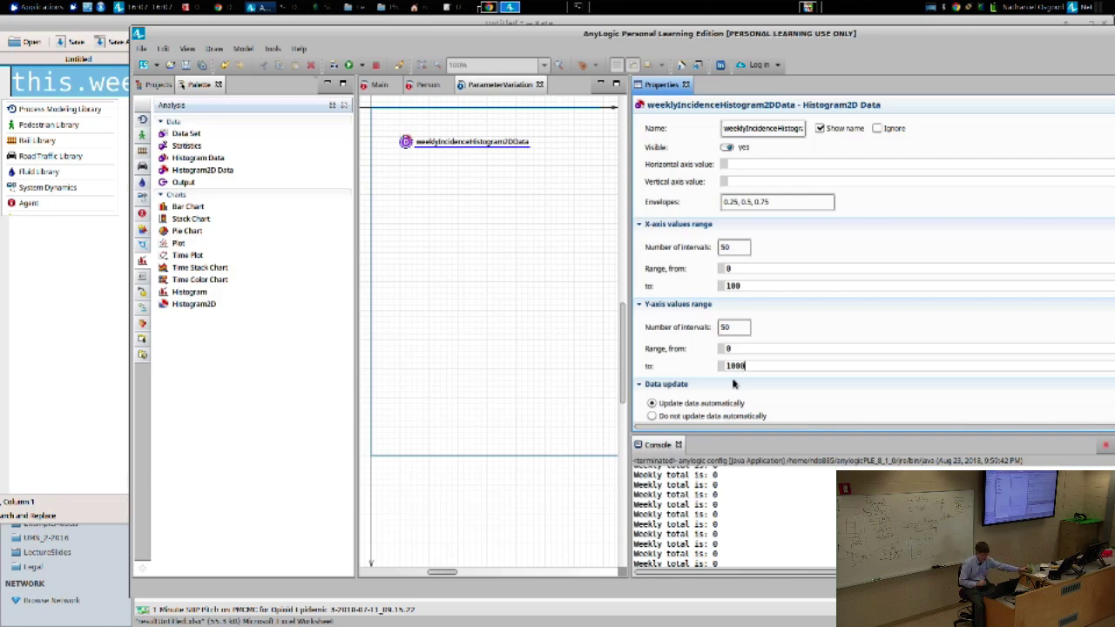
Step: Compare the parameter values of the Baseline and ParameterVariation experiments
{"action": "left_click", "coordinate": [159, 84]}
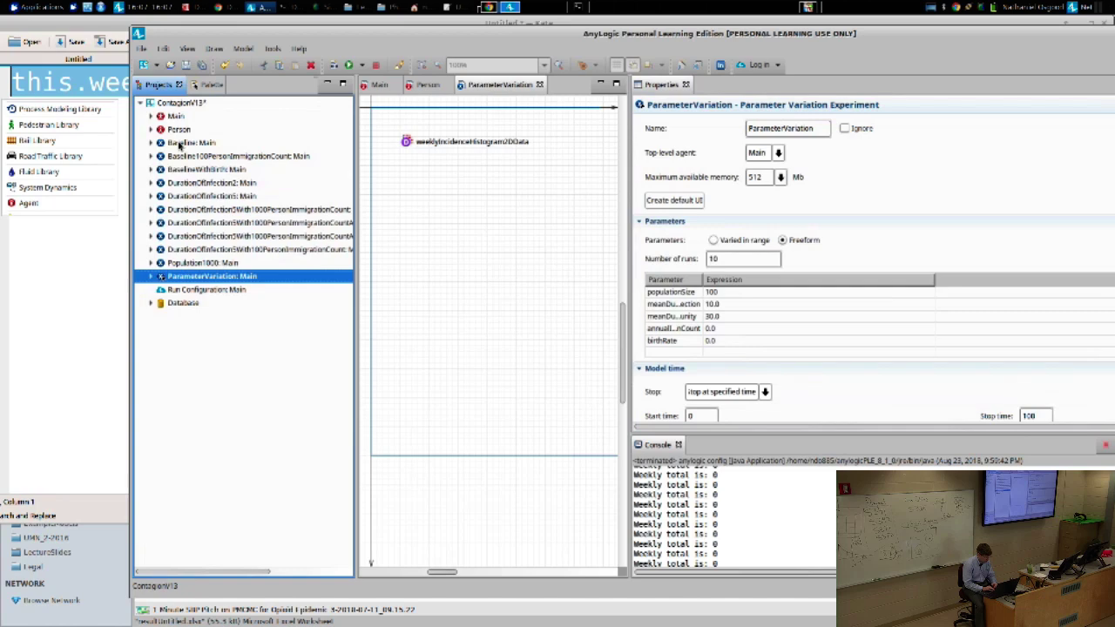
{"action": "left_click", "coordinate": [179, 143]}
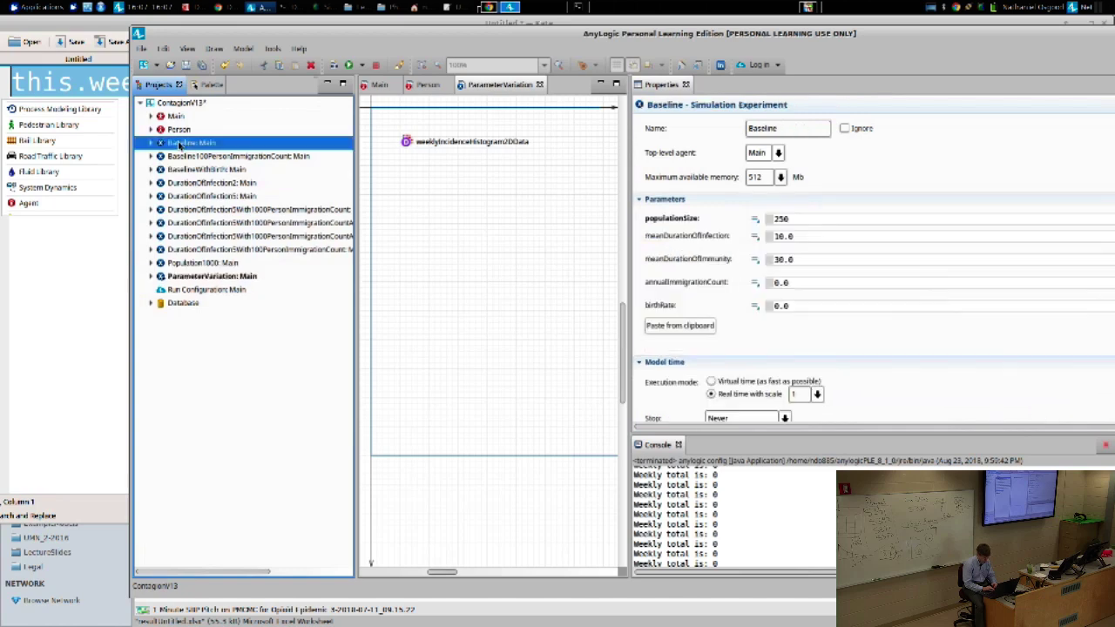
{"action": "left_click", "coordinate": [179, 276]}
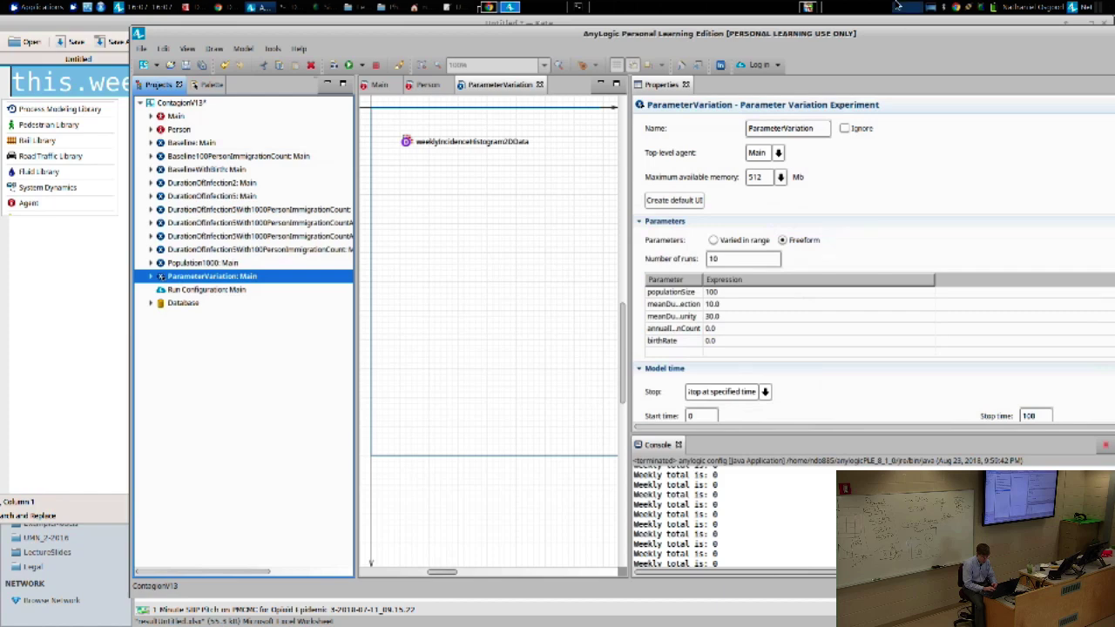
Step: Maximize the window and set the Y-axis range's upper limit of weeklyIncidenceHistogram2DData to 250
{"action": "double_click", "coordinate": [885, 29]}
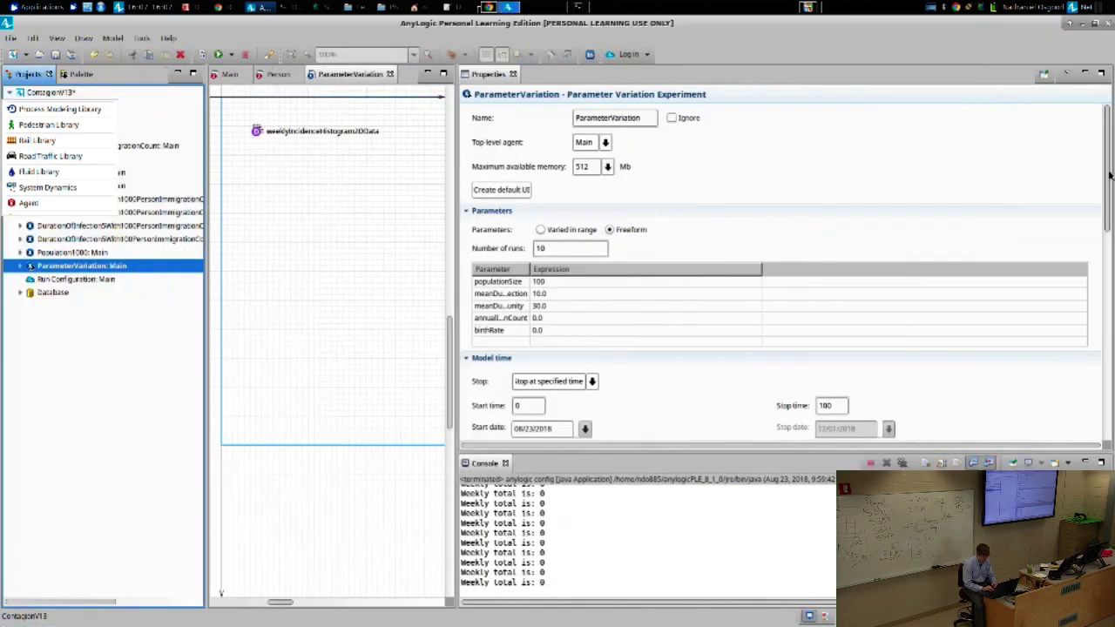
{"action": "scroll", "coordinate": [1110, 174], "scroll_direction": "down", "scroll_amount": 5}
{"action": "scroll", "coordinate": [1111, 174], "scroll_direction": "up", "scroll_amount": 5}
{"action": "left_click", "coordinate": [256, 132]}
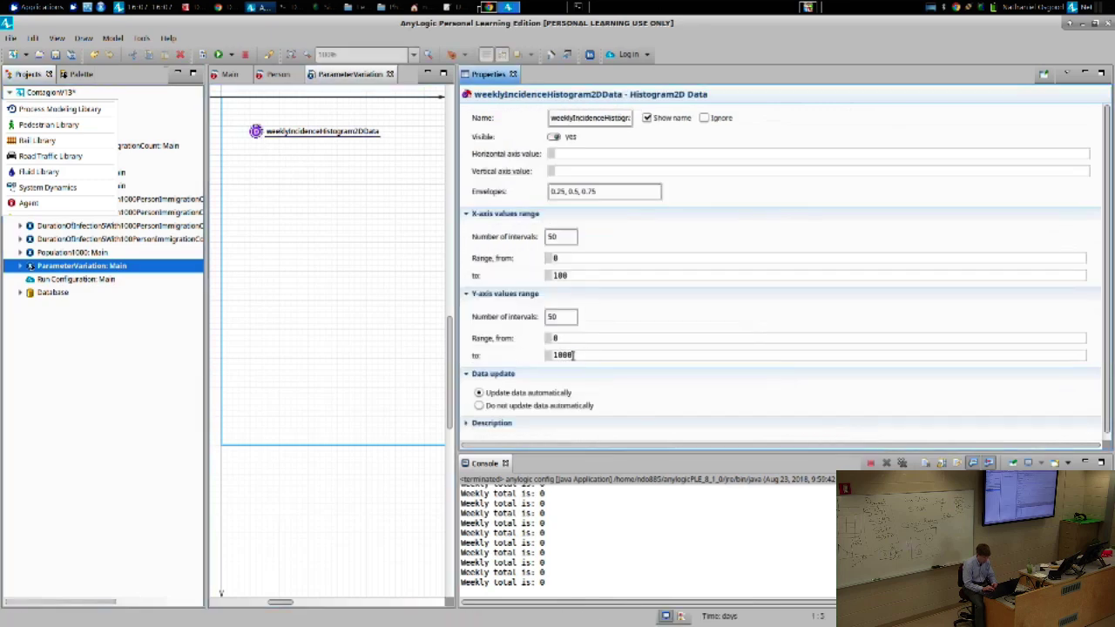
{"action": "left_click_drag", "start_coordinate": [573, 355], "coordinate": [494, 355]}
{"action": "type", "text": "250"}
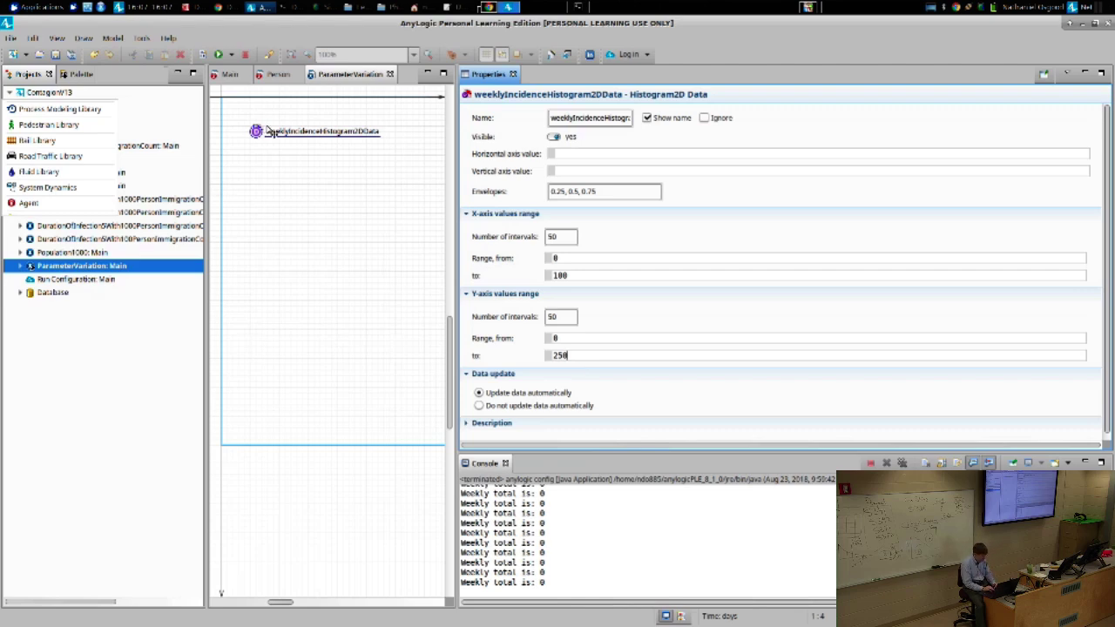
Step: Restore the smaller window and add a Histogram2D chart named weeklyIncidenceHistogram2D below the histogram data element
{"action": "left_click", "coordinate": [453, 332]}
{"action": "double_click", "coordinate": [318, 21]}
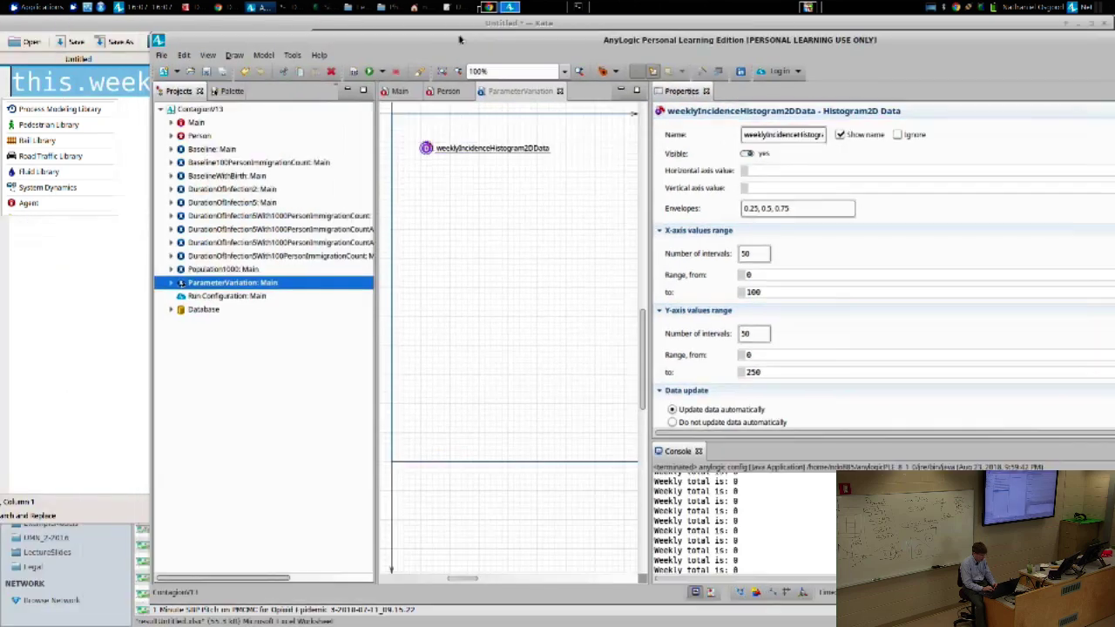
{"action": "left_click", "coordinate": [232, 92]}
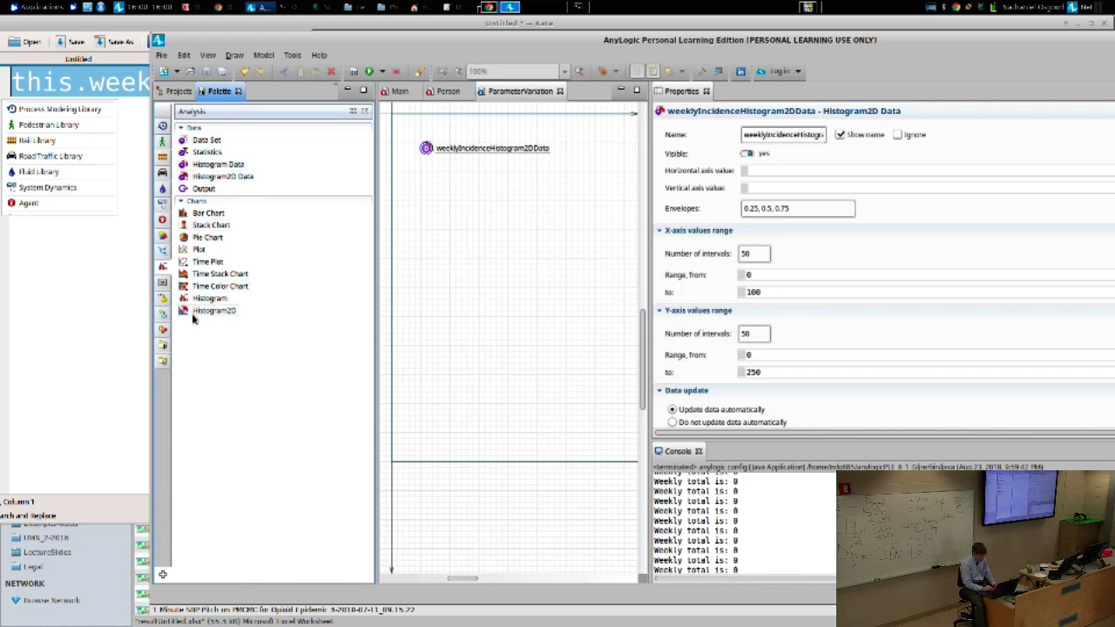
{"action": "left_click_drag", "start_coordinate": [194, 317], "coordinate": [396, 172]}
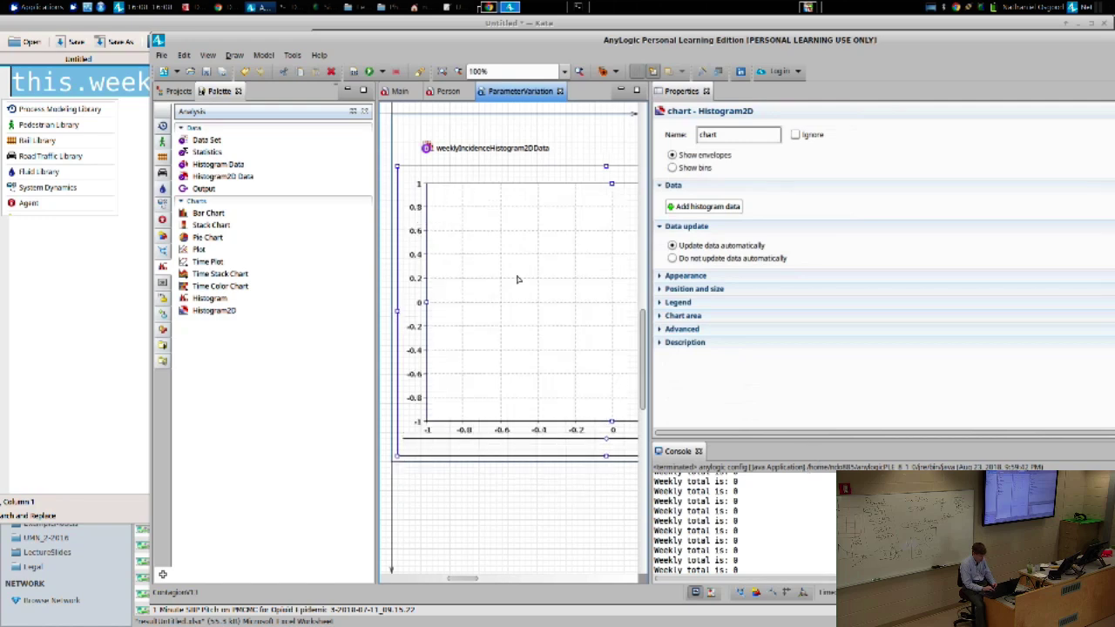
{"action": "double_click", "coordinate": [735, 136]}
{"action": "type", "text": "week"}
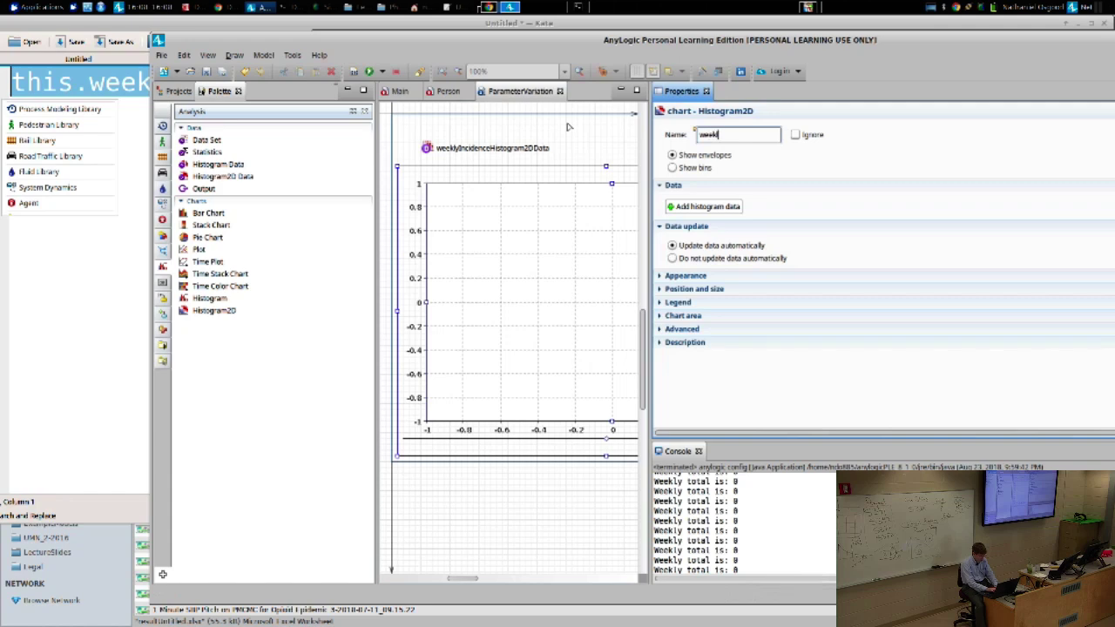
{"action": "type", "text": "lyIncidenceHistogram2D"}
{"action": "key", "text": "Return"}
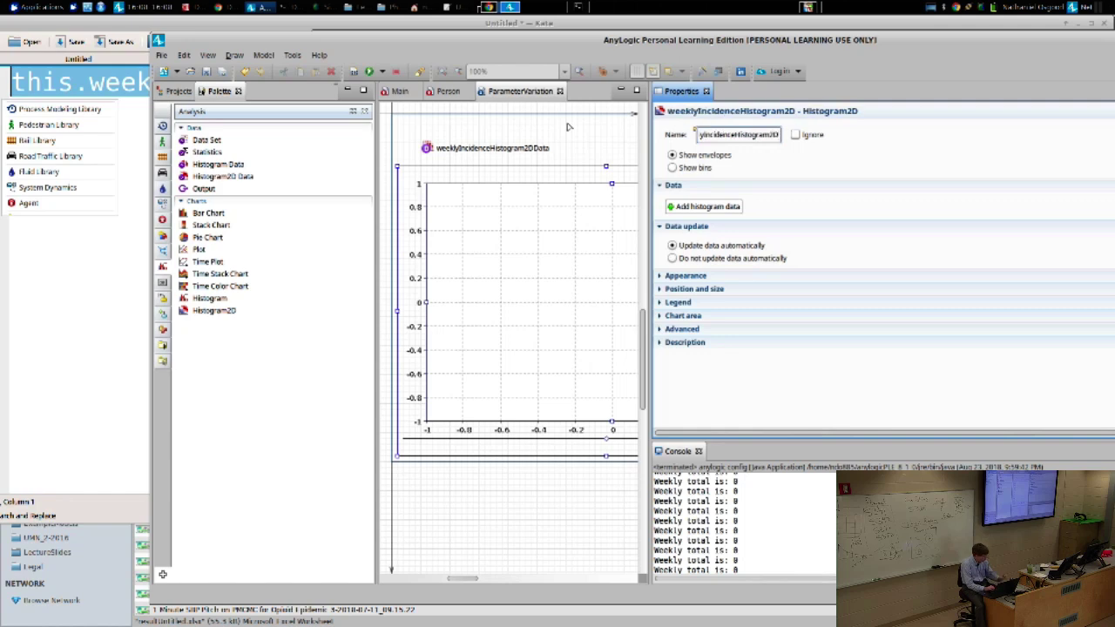
Step: Make the chart show bins and add a histogram data entry titled "Weekly Incident Case Count"
{"action": "left_click", "coordinate": [679, 168]}
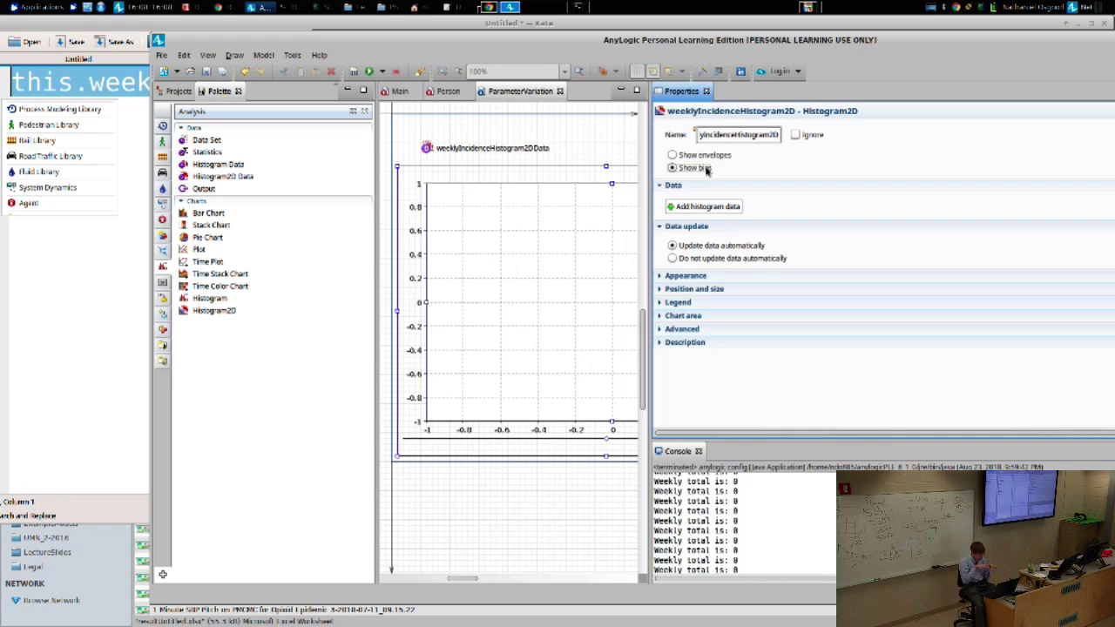
{"action": "left_click", "coordinate": [694, 208]}
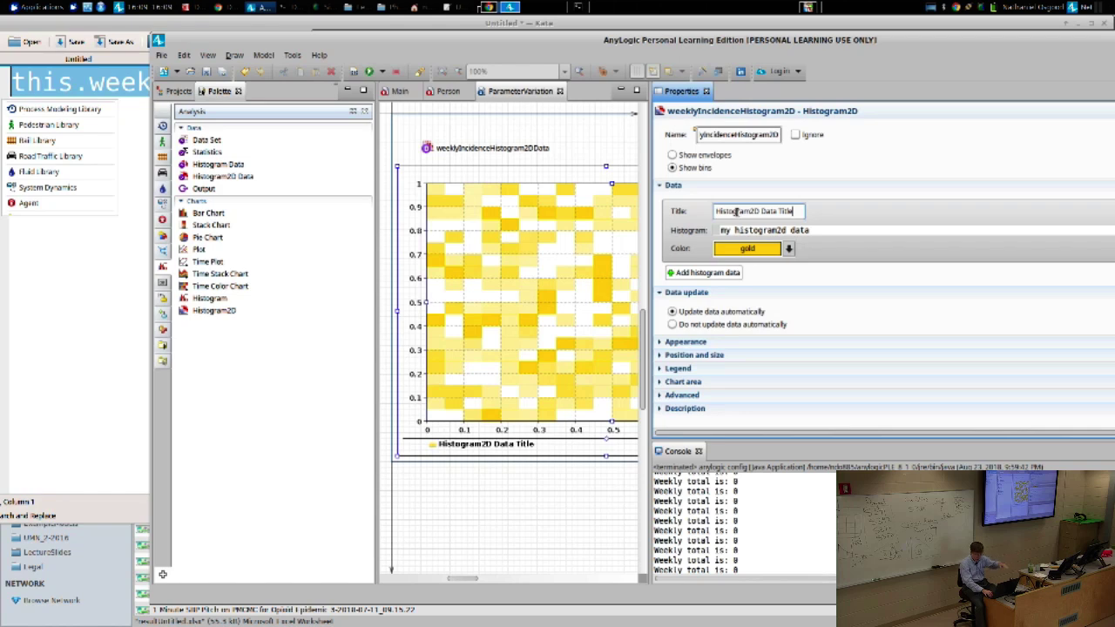
{"action": "triple_click", "coordinate": [737, 212]}
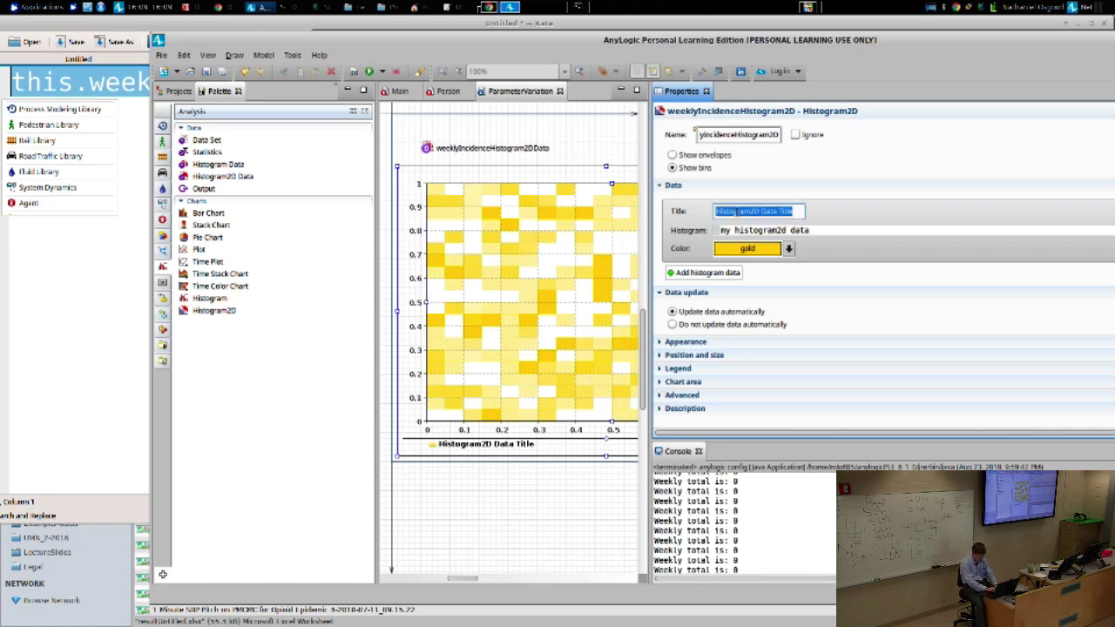
{"action": "type", "text": "Weekl"}
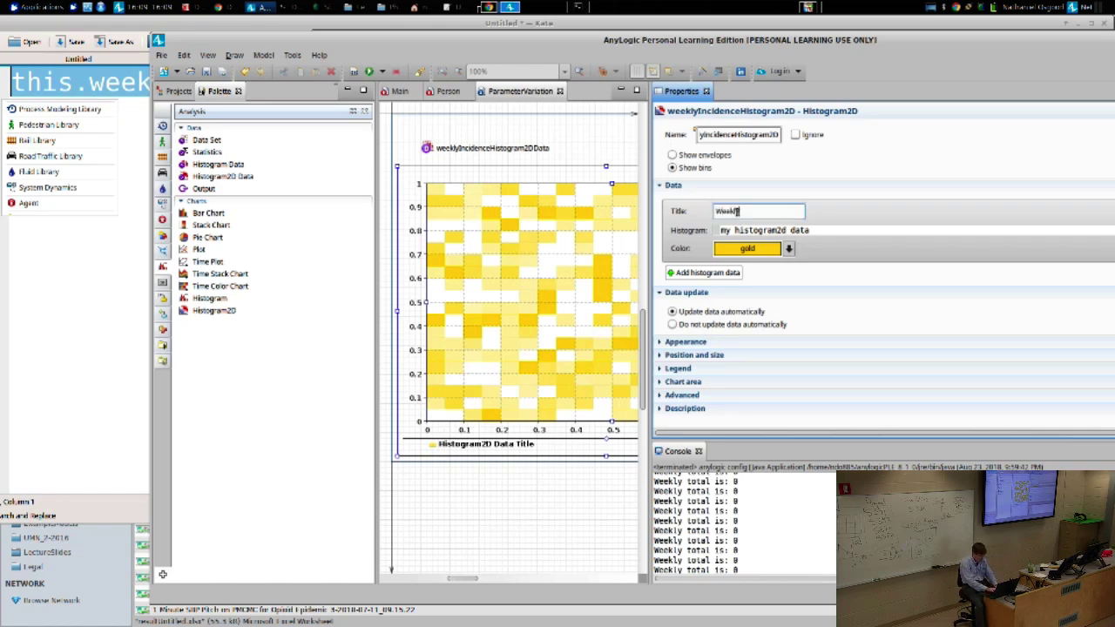
{"action": "type", "text": "y Incidence"}
{"action": "type", "text": "t Case Count"}
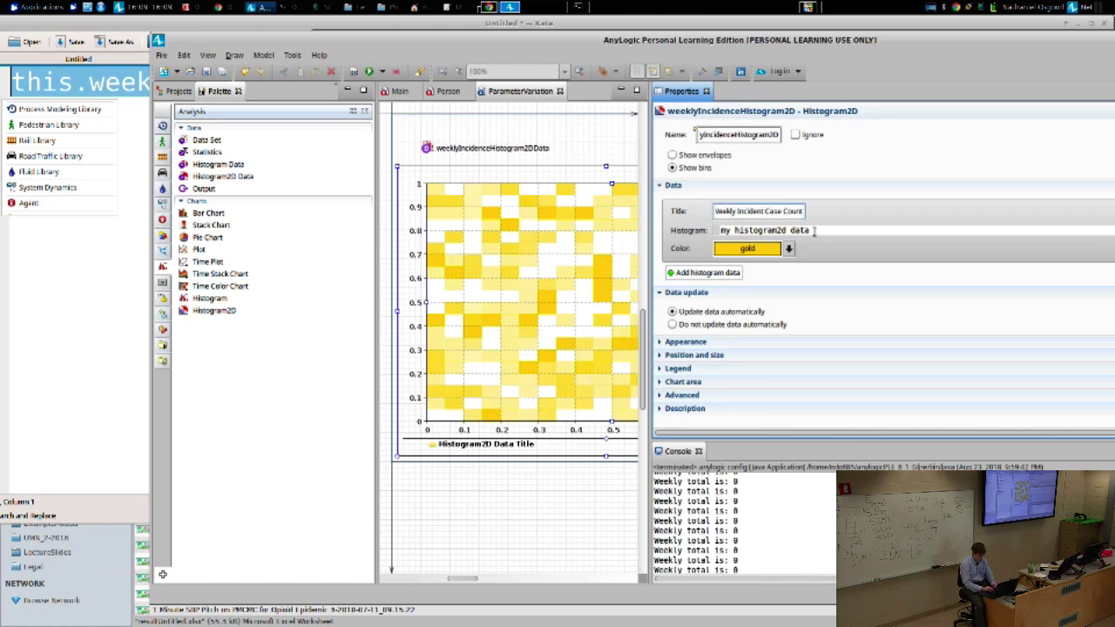
Step: Set the histogram source of the "Weekly Incident Case Count" entry to this.weeklyIncidenceHistogram2DData
{"action": "left_click_drag", "start_coordinate": [813, 230], "coordinate": [722, 231]}
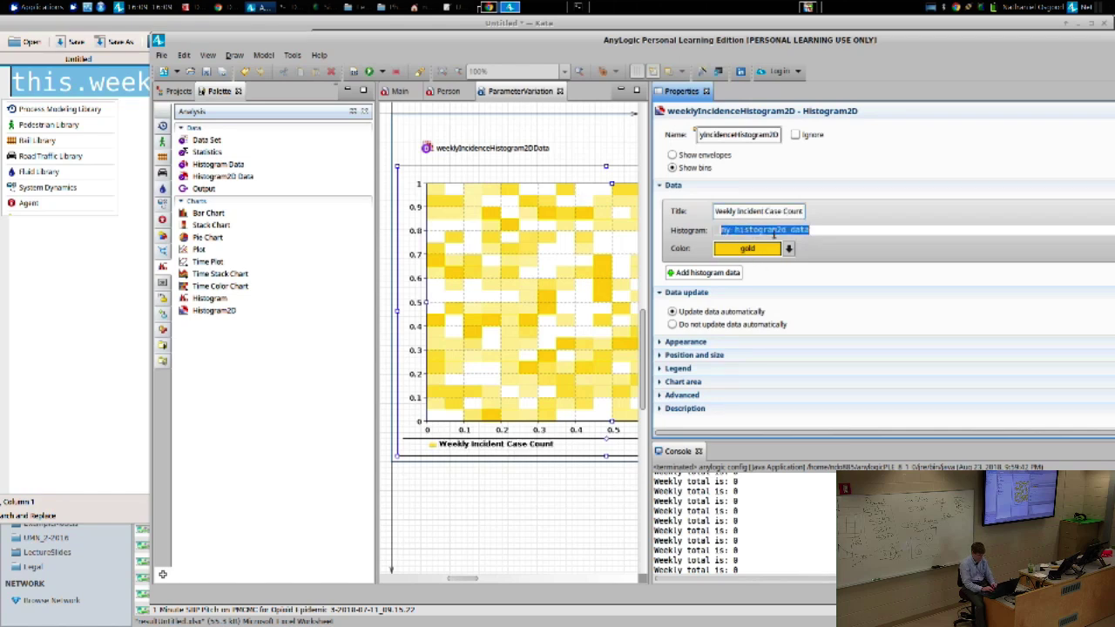
{"action": "left_click_drag", "start_coordinate": [811, 230], "coordinate": [735, 230]}
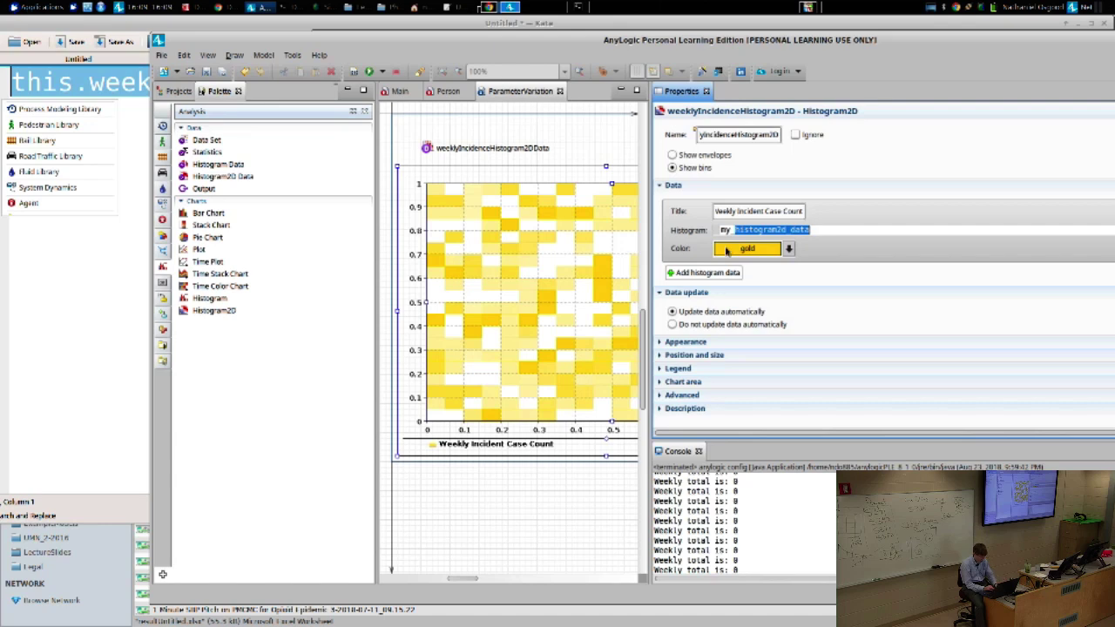
{"action": "key", "text": "End"}
{"action": "key", "text": "shift+Home"}
{"action": "type", "text": "this."}
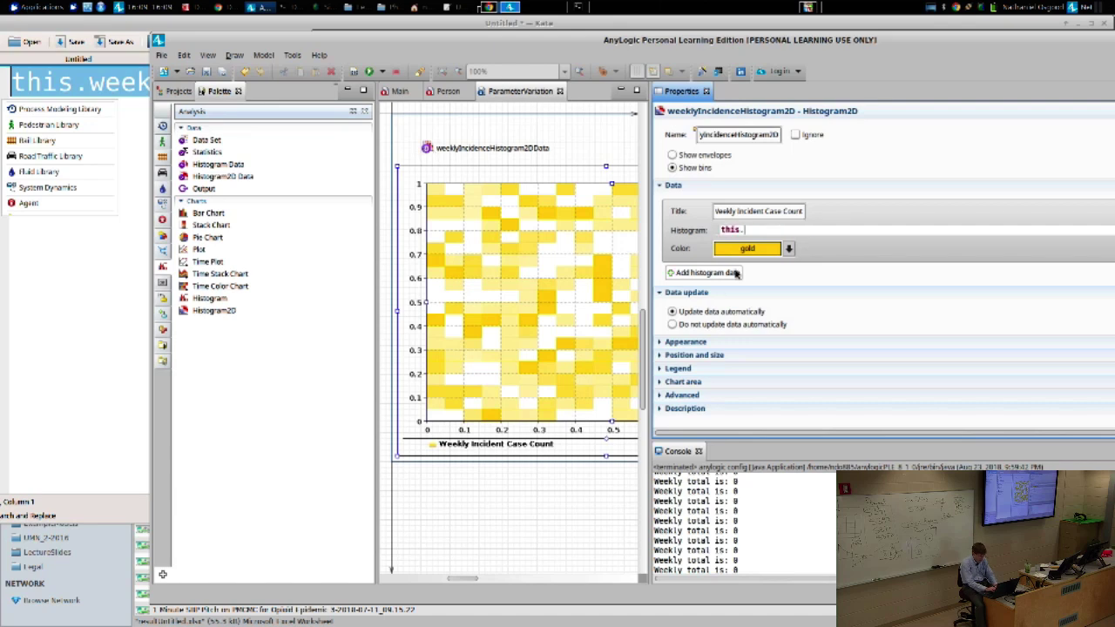
{"action": "type", "text": "weeklyInc"}
{"action": "key", "text": "ctrl+space"}
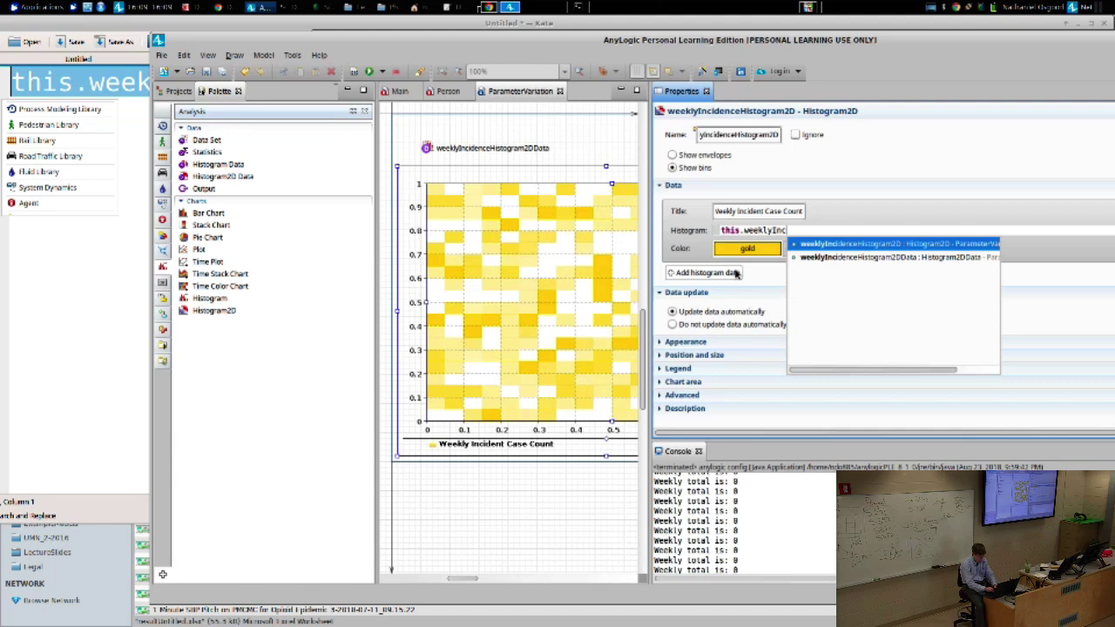
{"action": "key", "text": "Down"}
{"action": "key", "text": "Return"}
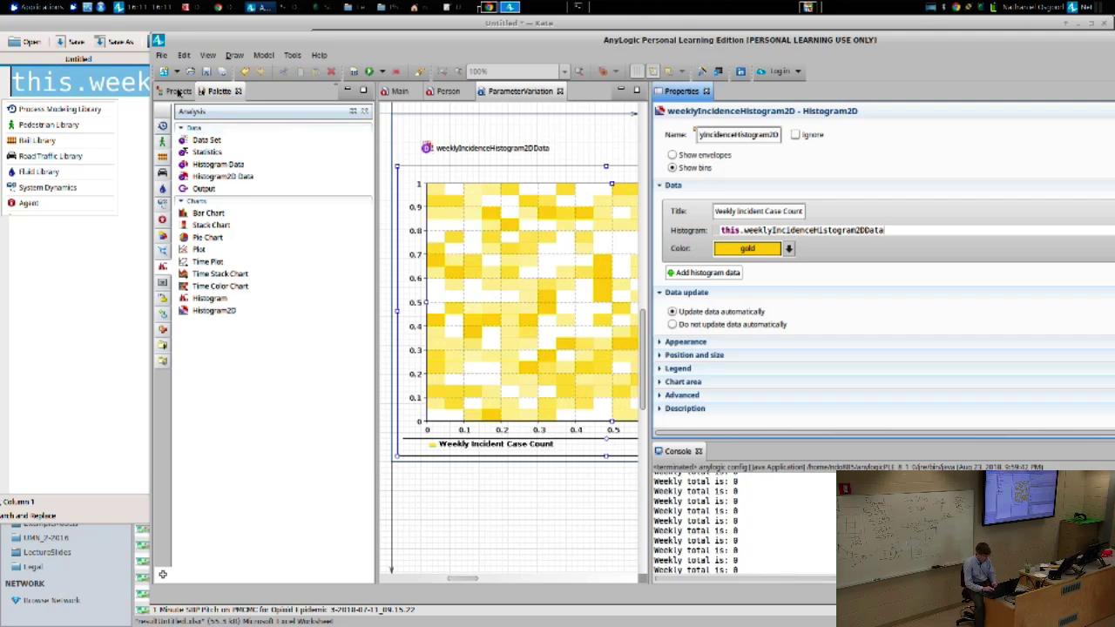
Step: Set the ParameterVariation experiment's stop time to 700 and check it against the X-axis range of weeklyIncidenceHistogram2DData
{"action": "left_click", "coordinate": [177, 91]}
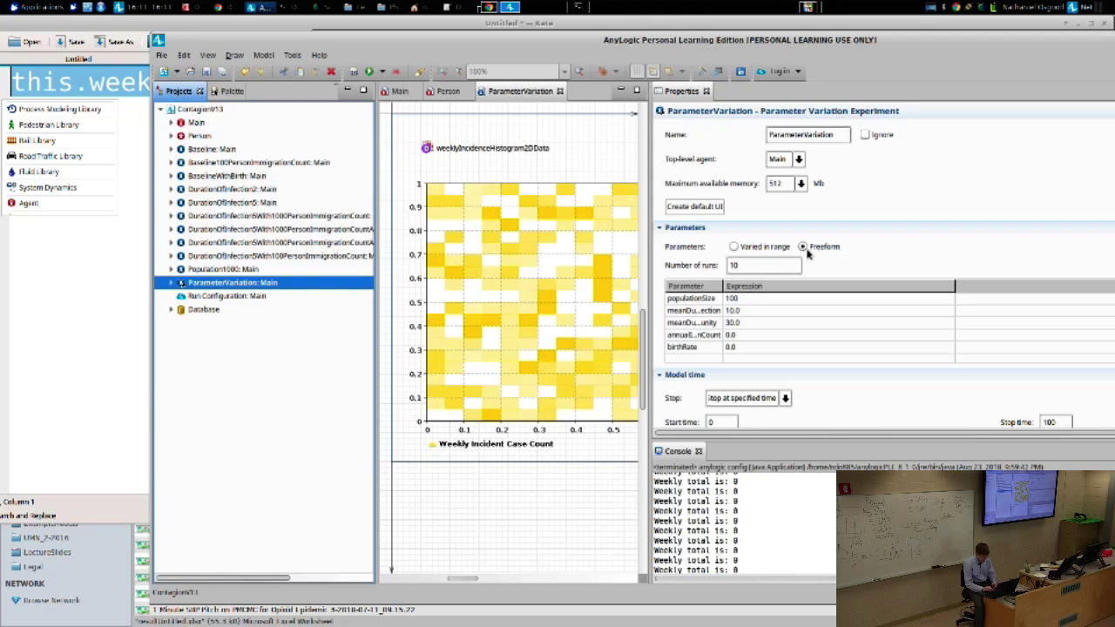
{"action": "left_click", "coordinate": [1054, 422]}
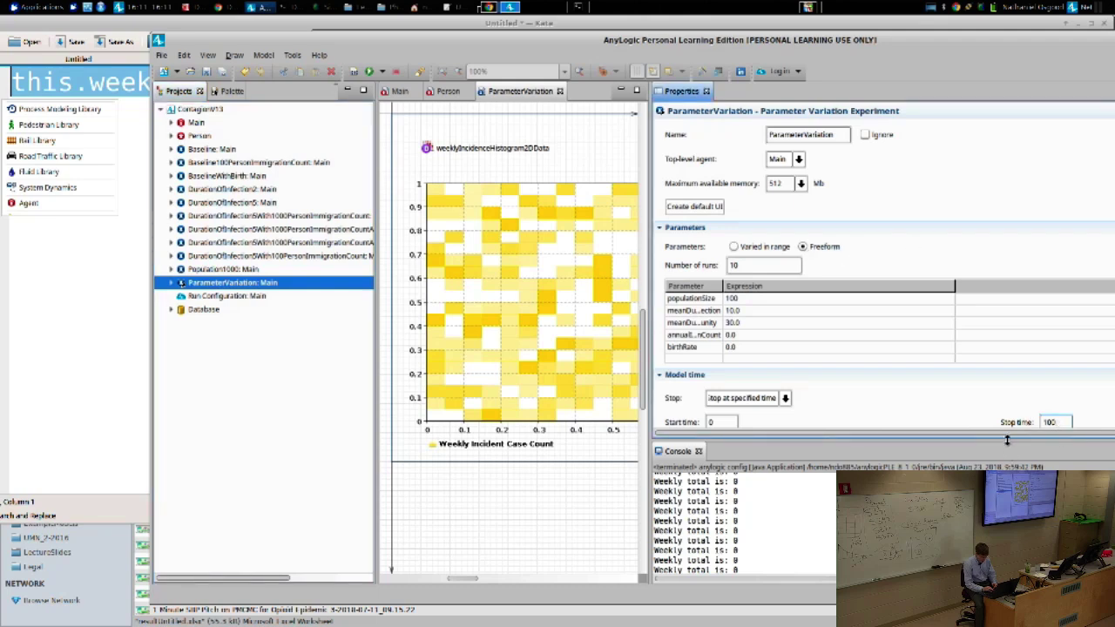
{"action": "left_click_drag", "start_coordinate": [1007, 440], "coordinate": [1007, 533]}
{"action": "key", "text": "ctrl+a"}
{"action": "type", "text": "7"}
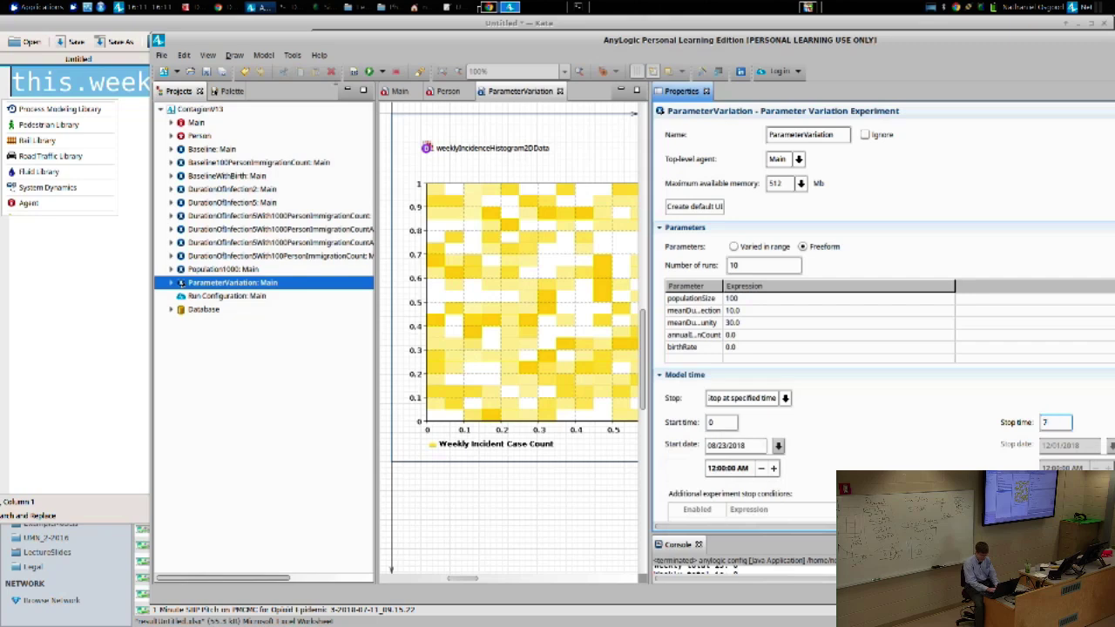
{"action": "type", "text": "00"}
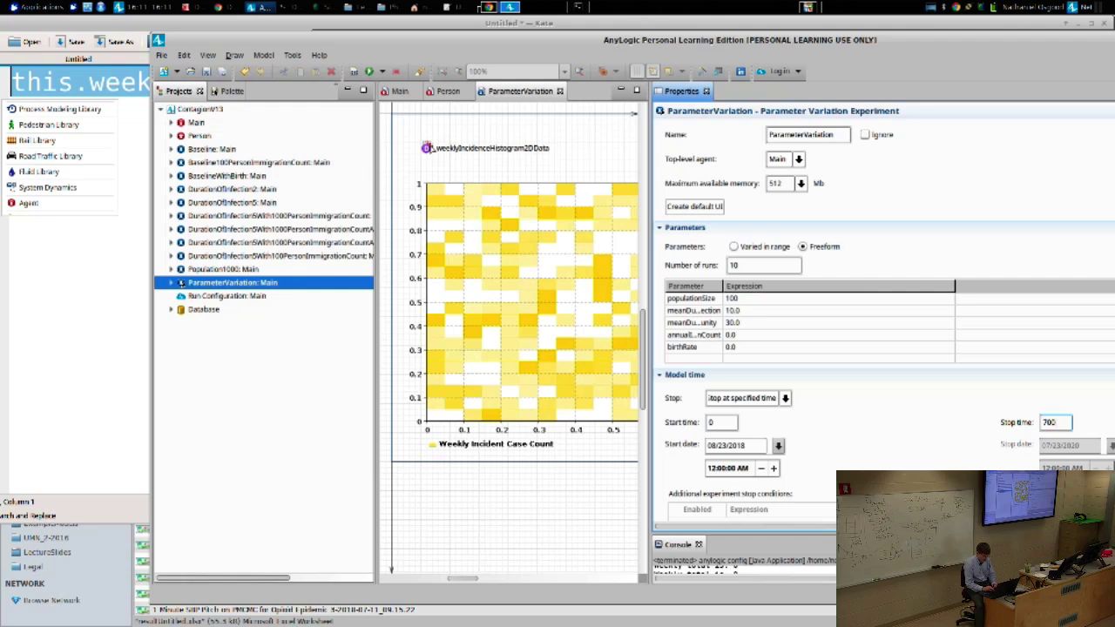
{"action": "left_click", "coordinate": [426, 148]}
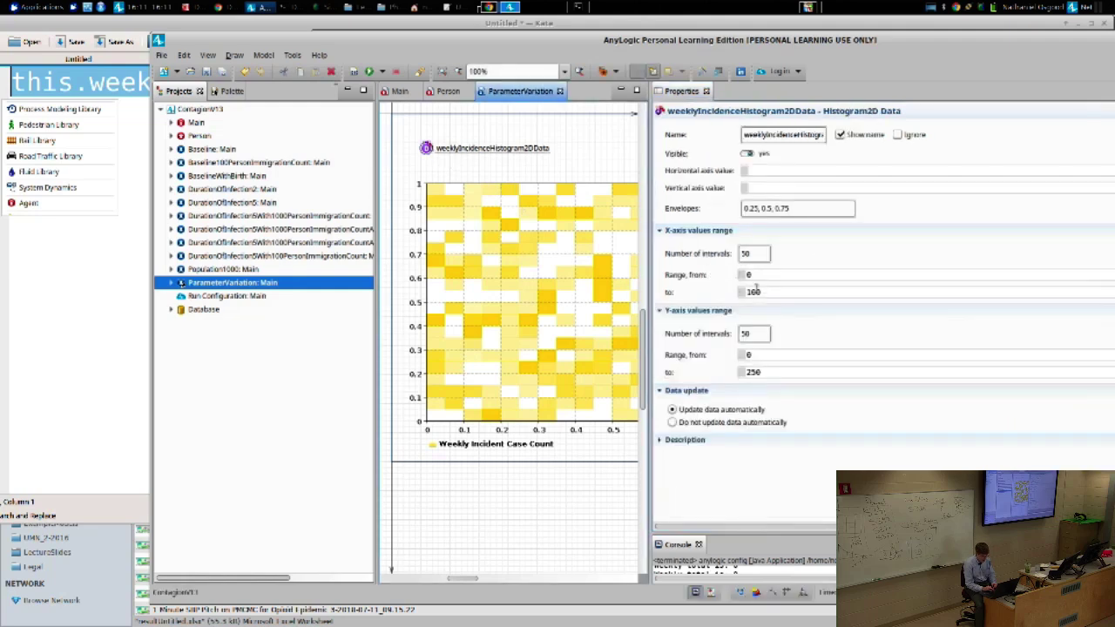
{"action": "left_click", "coordinate": [766, 294]}
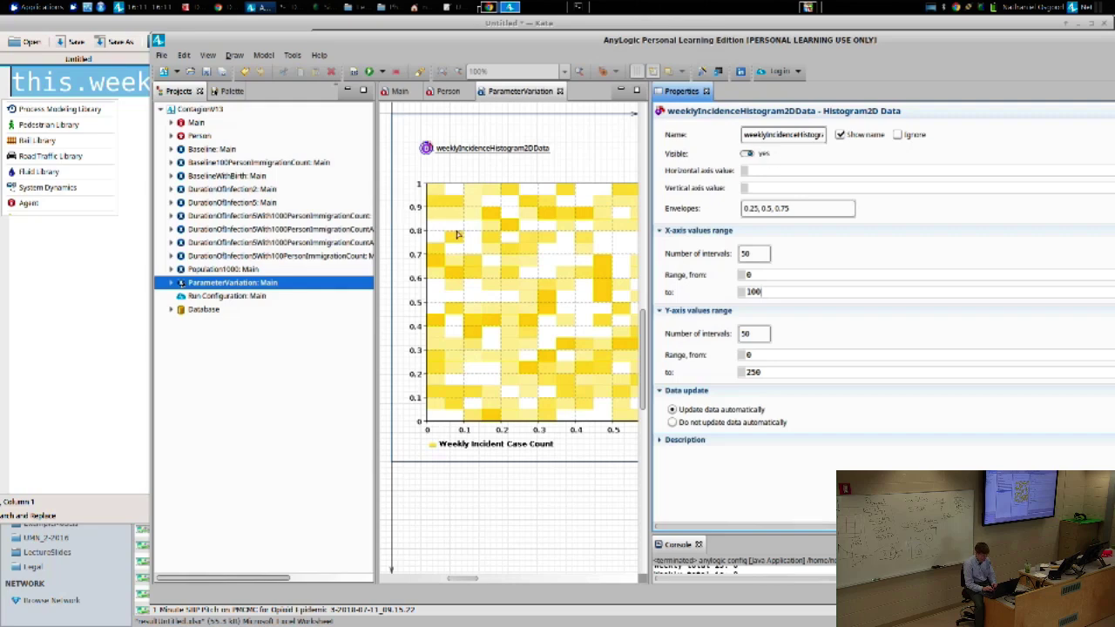
{"action": "left_click", "coordinate": [207, 285]}
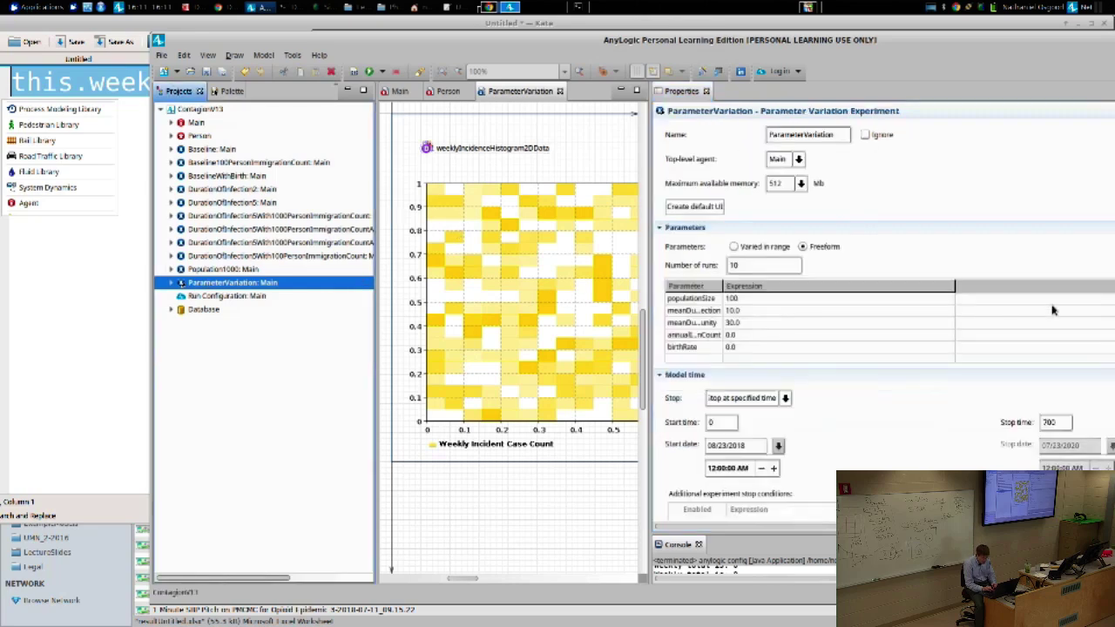
{"action": "double_click", "coordinate": [1074, 422]}
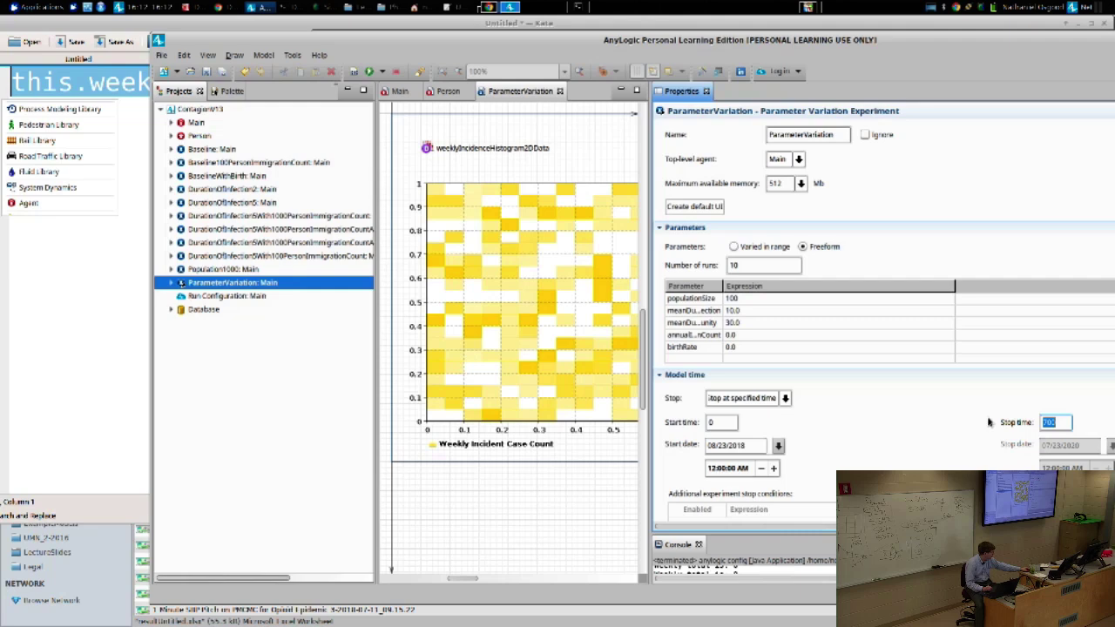
Step: Maximize the window and enter this.weeklyIncidenceHistogram2DData.reset(); as the initial experiment setup code of ParameterVariation
{"action": "double_click", "coordinate": [808, 41]}
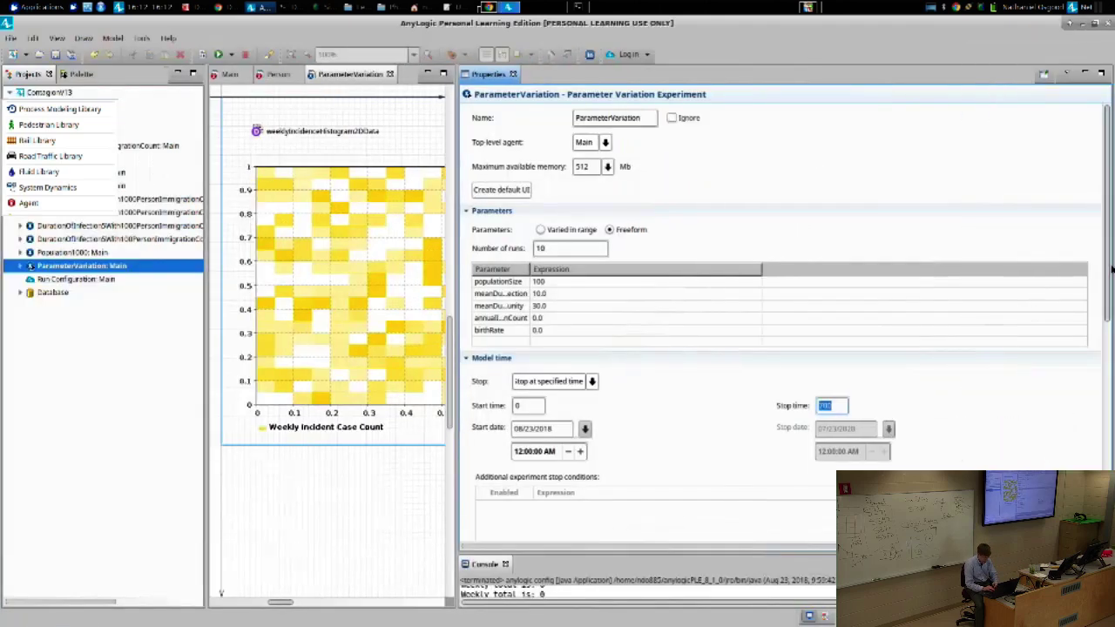
{"action": "left_click_drag", "start_coordinate": [1111, 270], "coordinate": [1112, 433]}
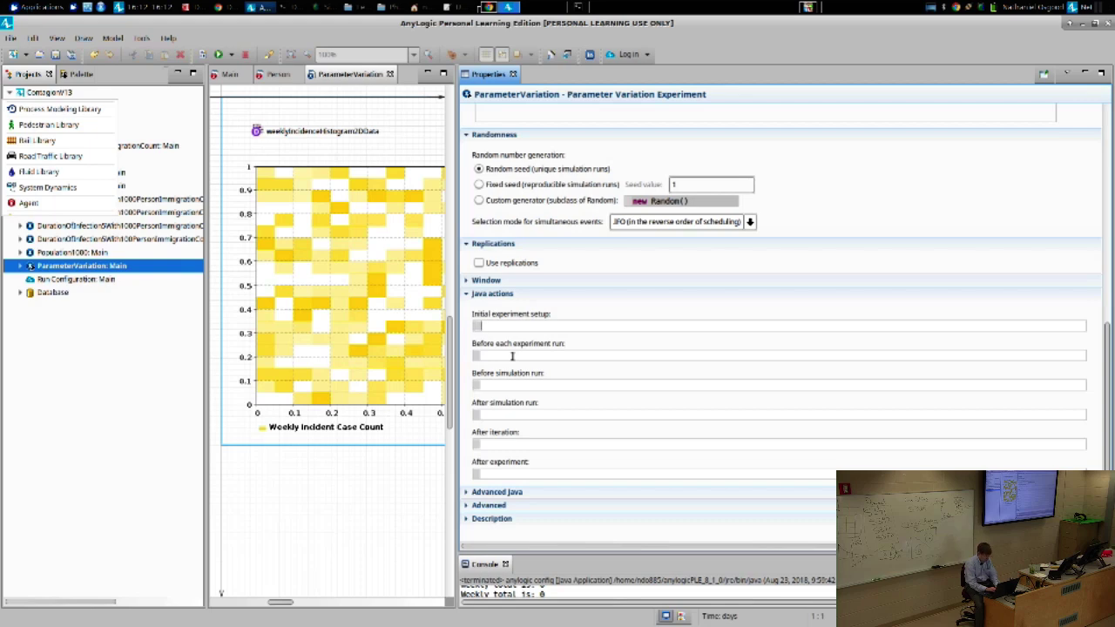
{"action": "type", "text": "this.weeklyIn"}
{"action": "key", "text": "ctrl+space"}
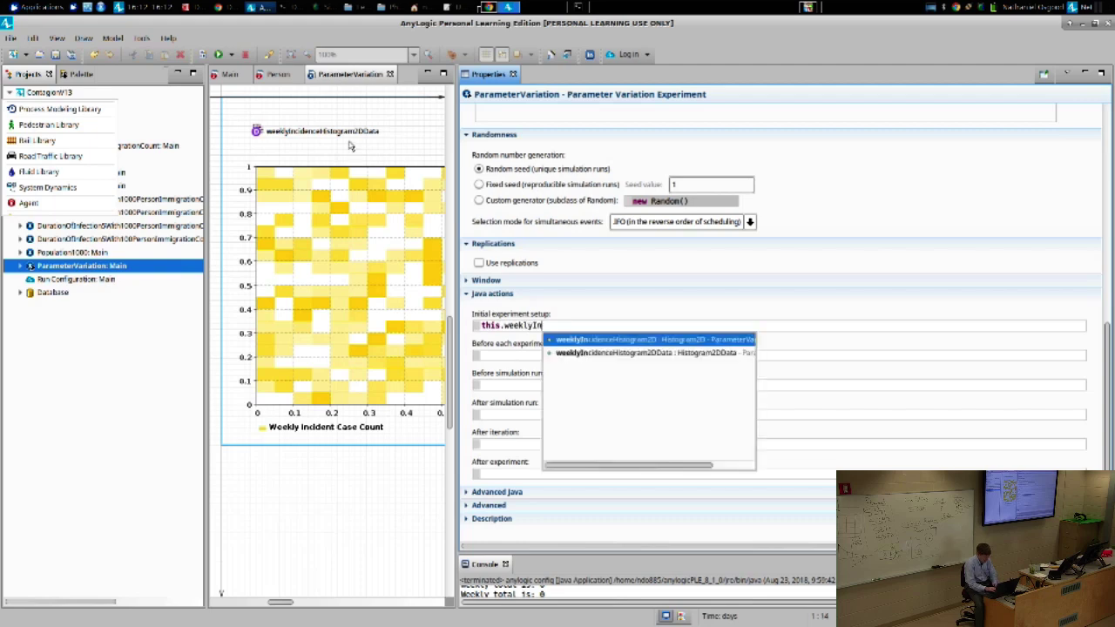
{"action": "key", "text": "Down"}
{"action": "key", "text": "Return"}
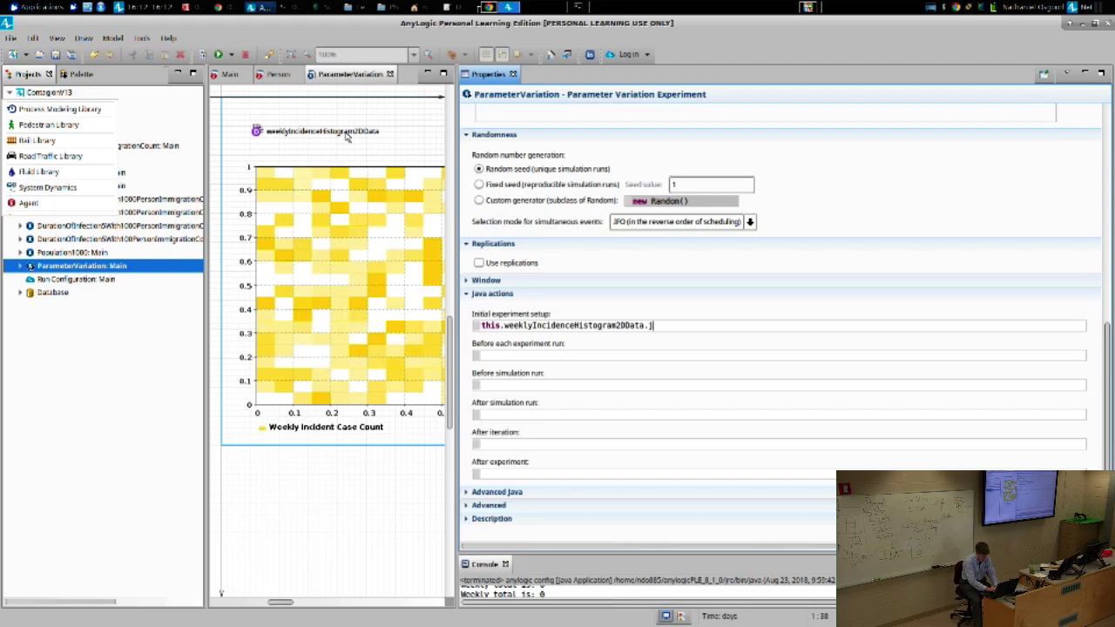
{"action": "key", "text": "BackSpace"}
{"action": "type", "text": "tr"}
{"action": "key", "text": "BackSpace"}
{"action": "key", "text": "BackSpace"}
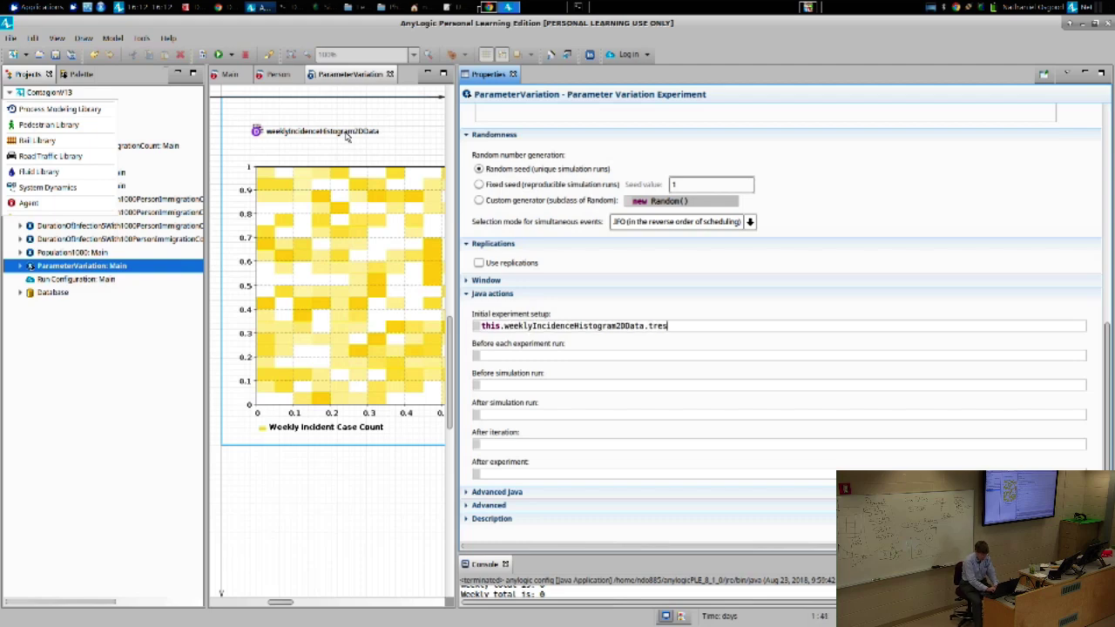
{"action": "type", "text": "reset();"}
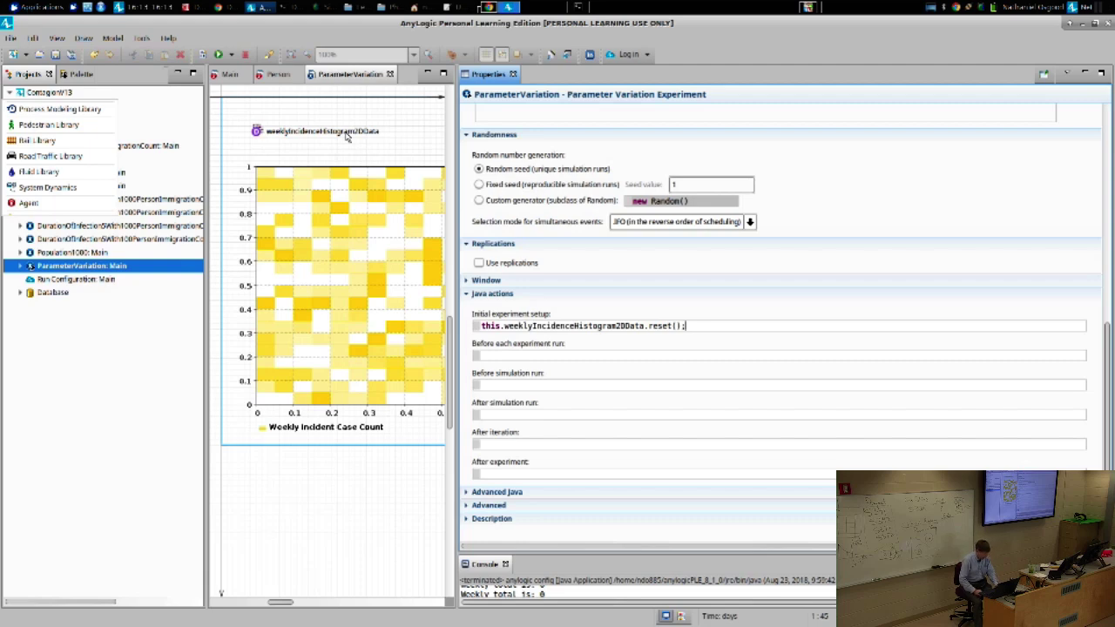
Step: Examine the weekly incidence elements in Main and the settings of the 2D histogram chart and its data element in ParameterVariation
{"action": "left_click", "coordinate": [493, 415]}
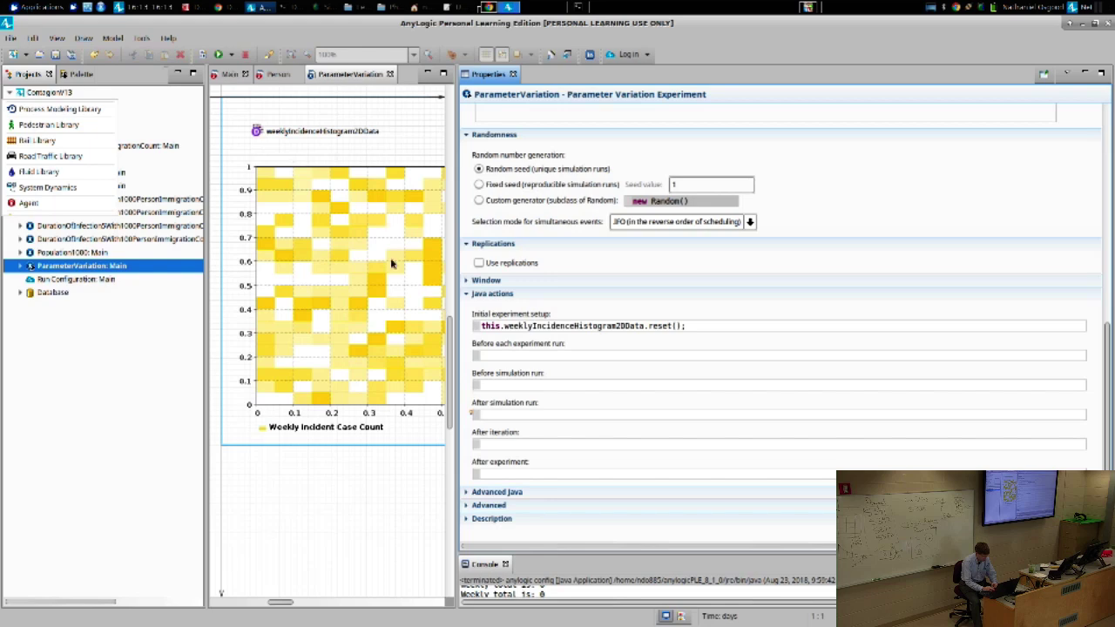
{"action": "key", "text": "ctrl+F6"}
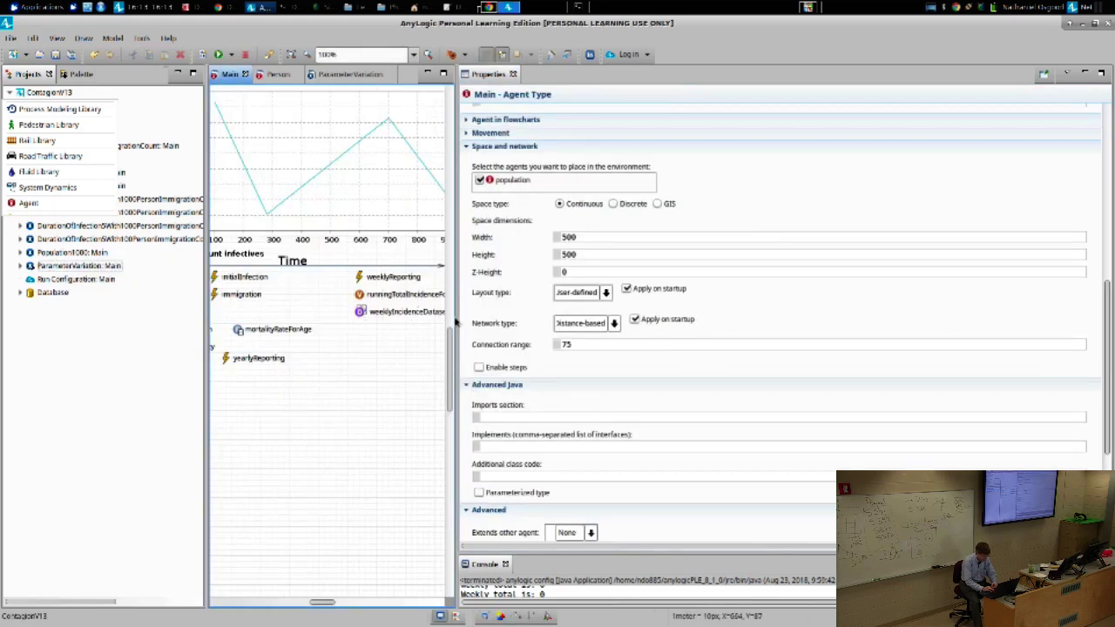
{"action": "left_click_drag", "start_coordinate": [457, 319], "coordinate": [534, 319]}
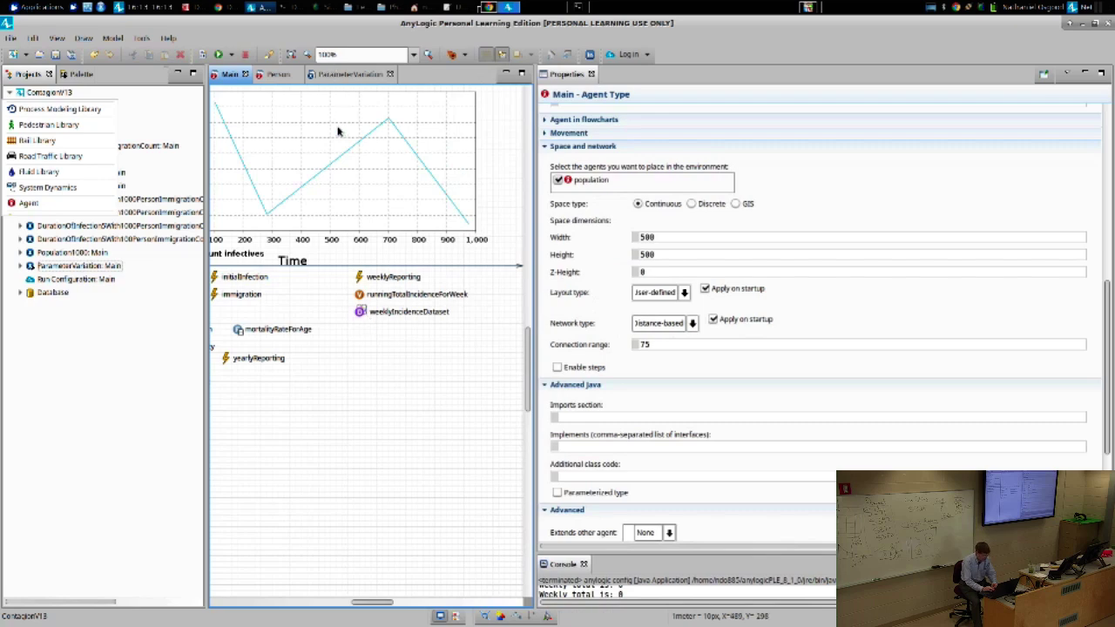
{"action": "left_click", "coordinate": [338, 75]}
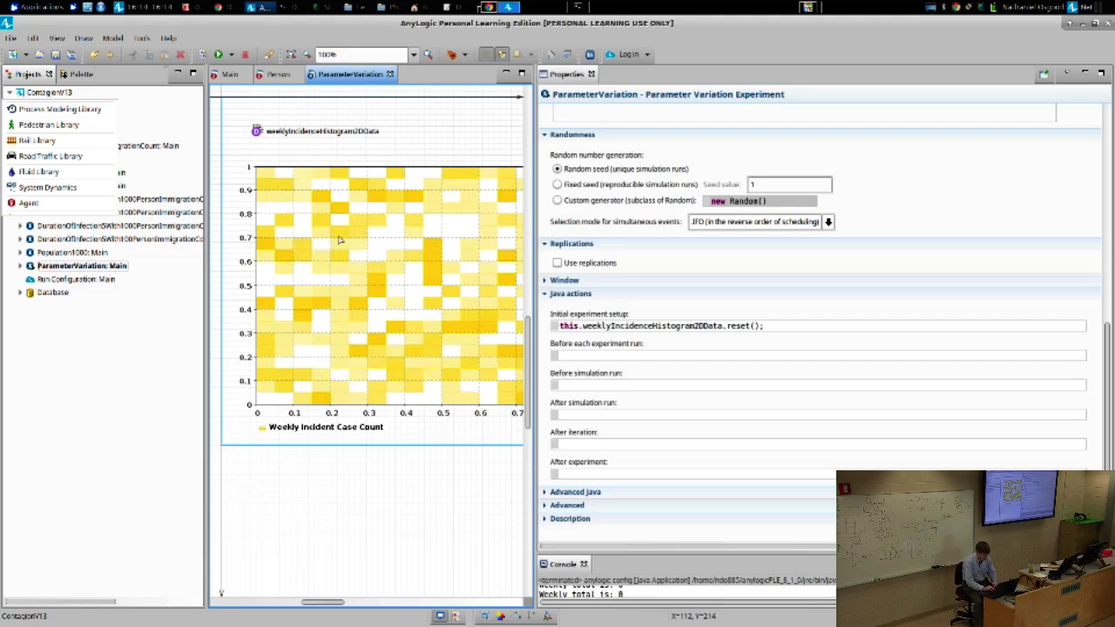
{"action": "left_click", "coordinate": [386, 258]}
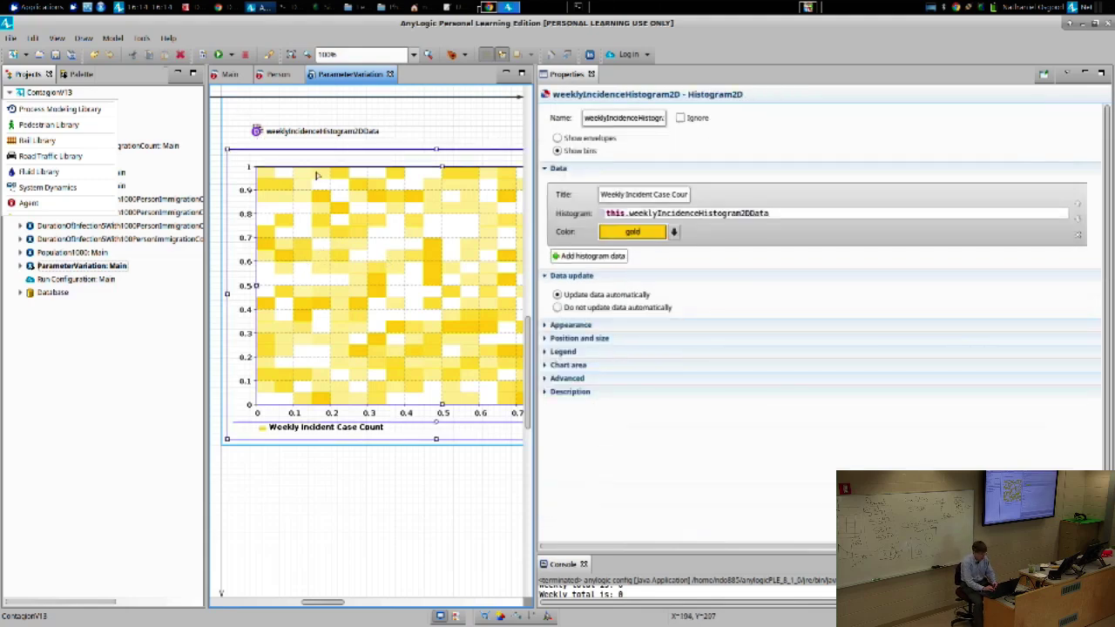
{"action": "left_click", "coordinate": [257, 132]}
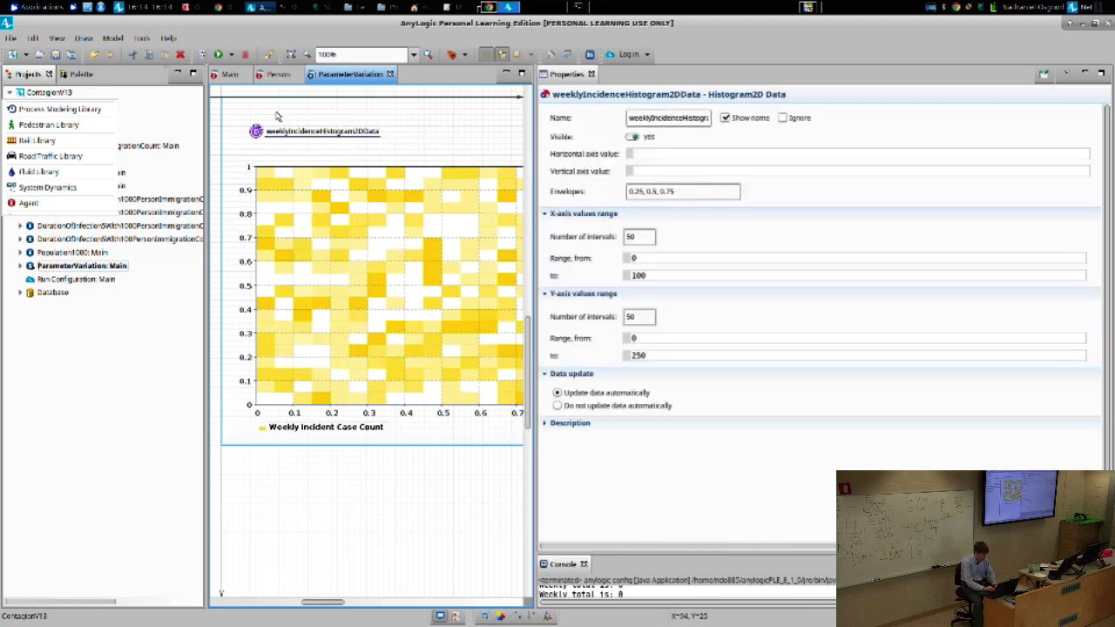
{"action": "key", "text": "ctrl+F6"}
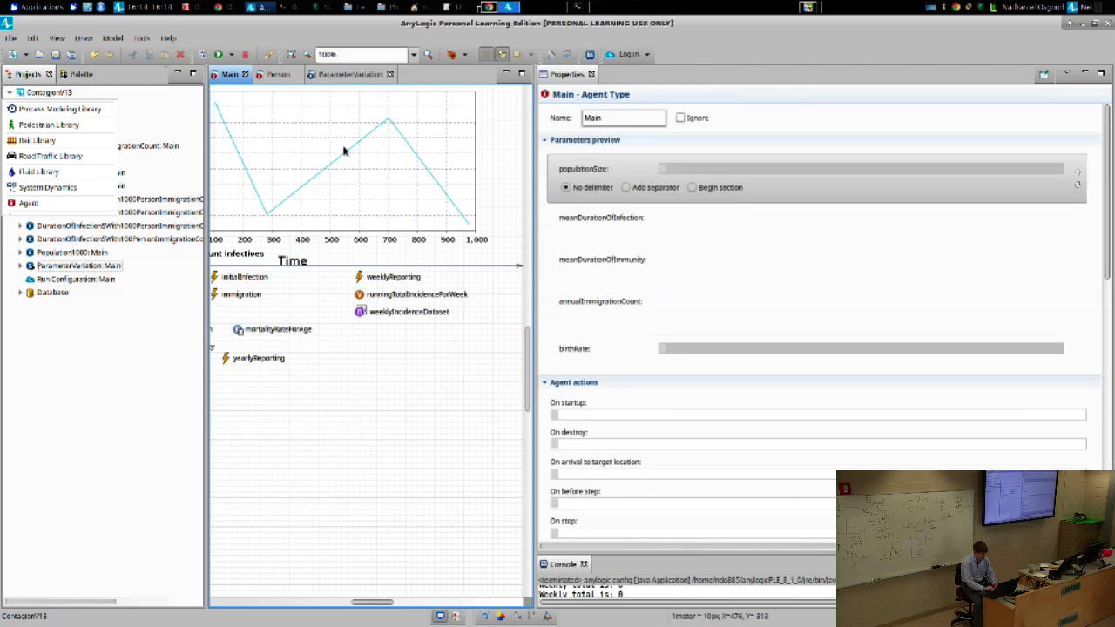
{"action": "key", "text": "ctrl+F6"}
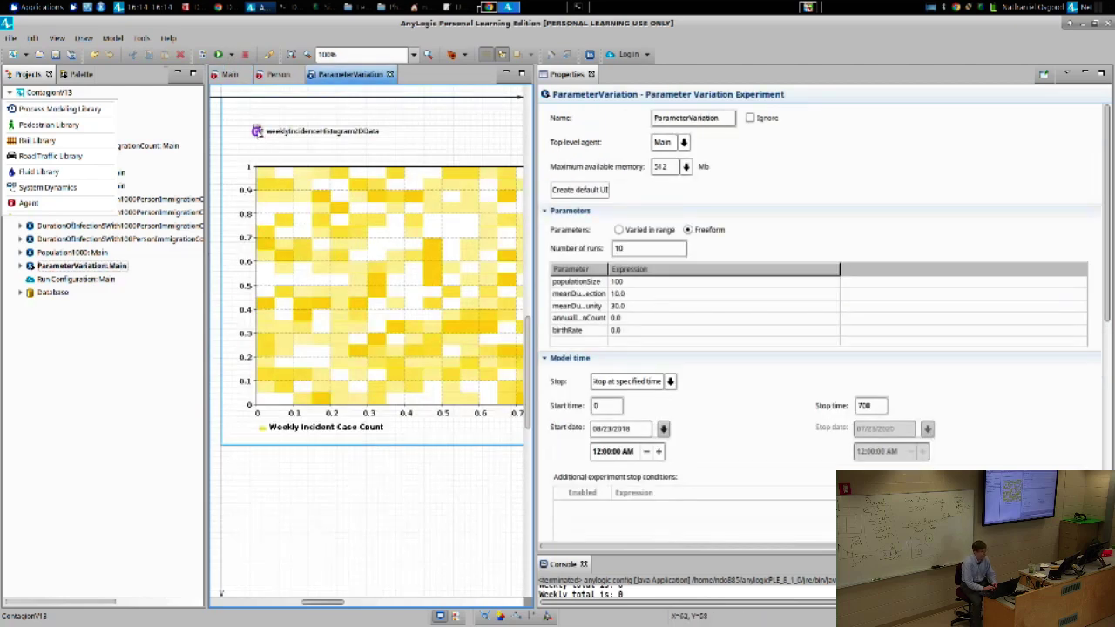
{"action": "left_click", "coordinate": [325, 281]}
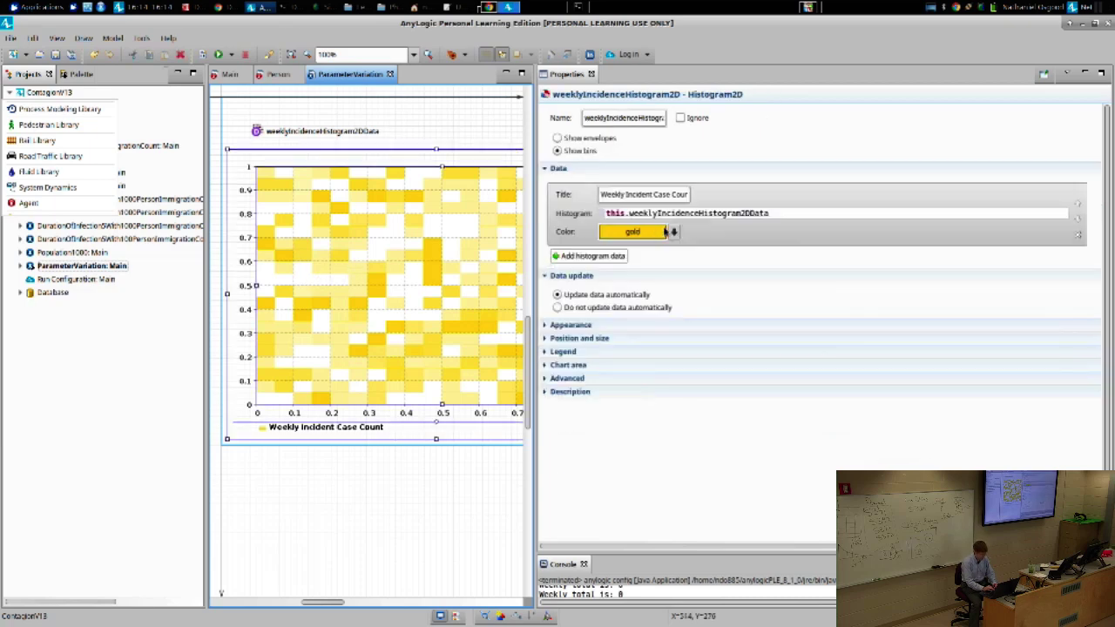
{"action": "left_click_drag", "start_coordinate": [779, 213], "coordinate": [610, 214]}
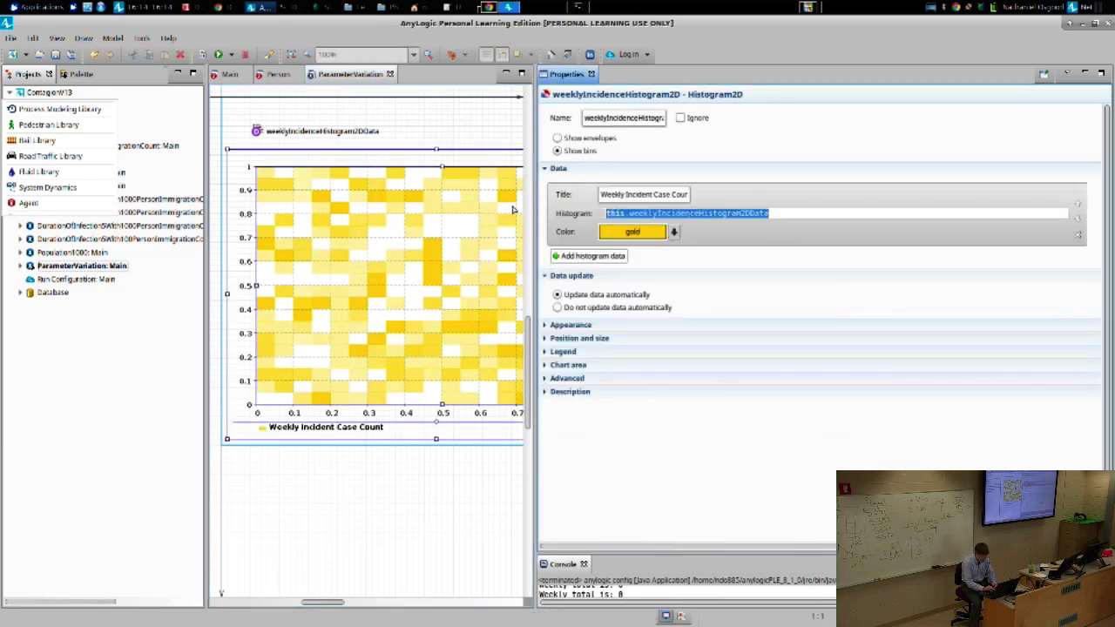
{"action": "left_click", "coordinate": [257, 132]}
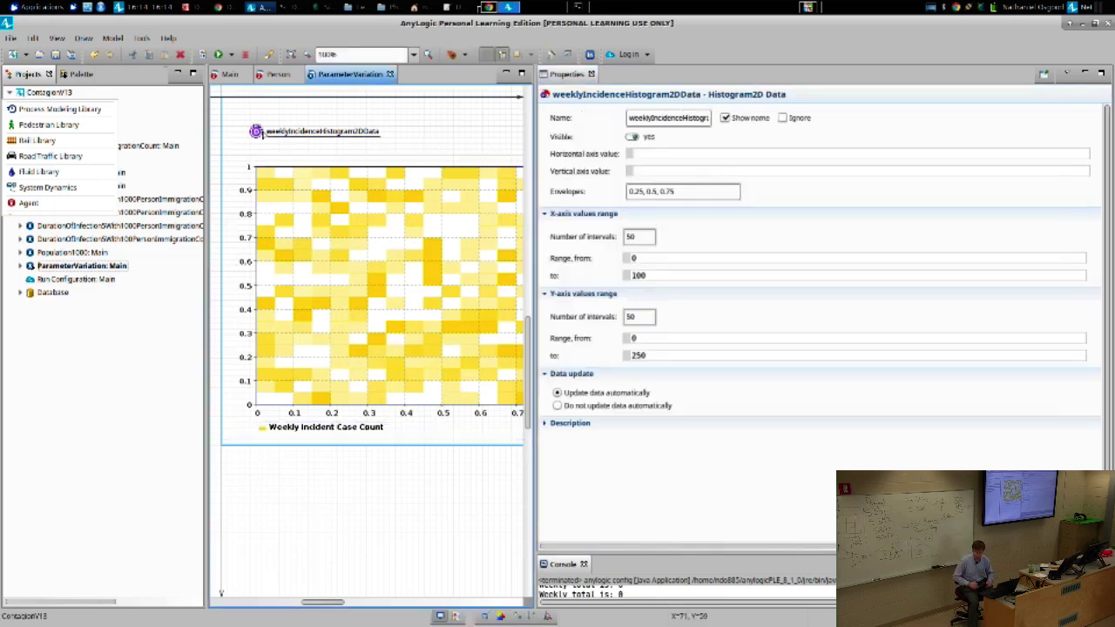
{"action": "left_click", "coordinate": [309, 197]}
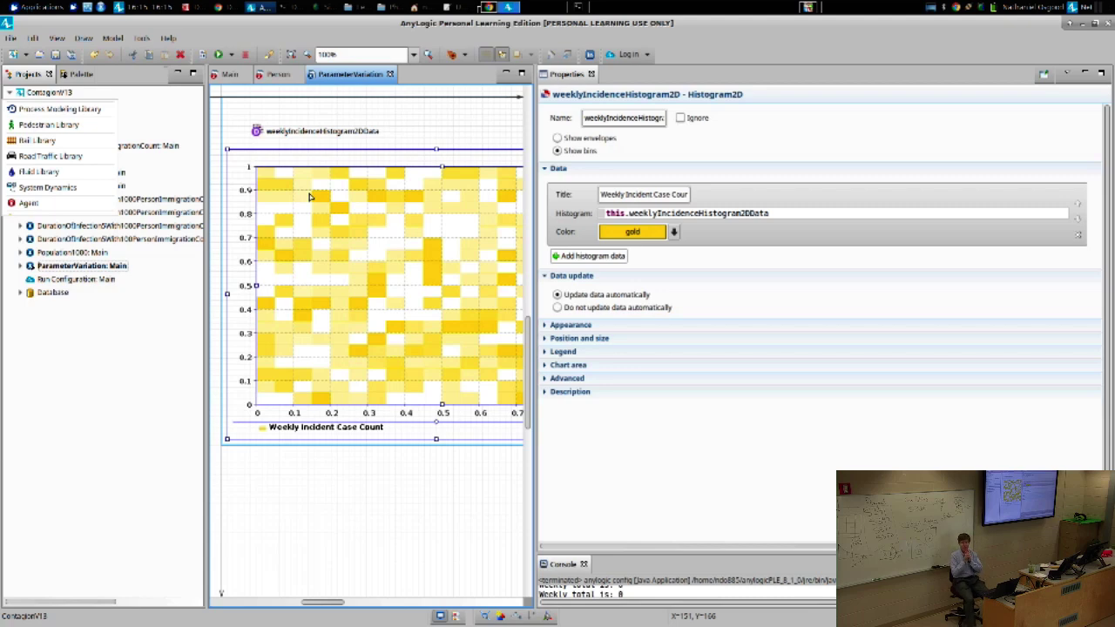
Step: Begin the ParameterVariation experiment's after-simulation-run code with a reference to this.weeklyIncidenceHistogram2DData
{"action": "left_click", "coordinate": [81, 268]}
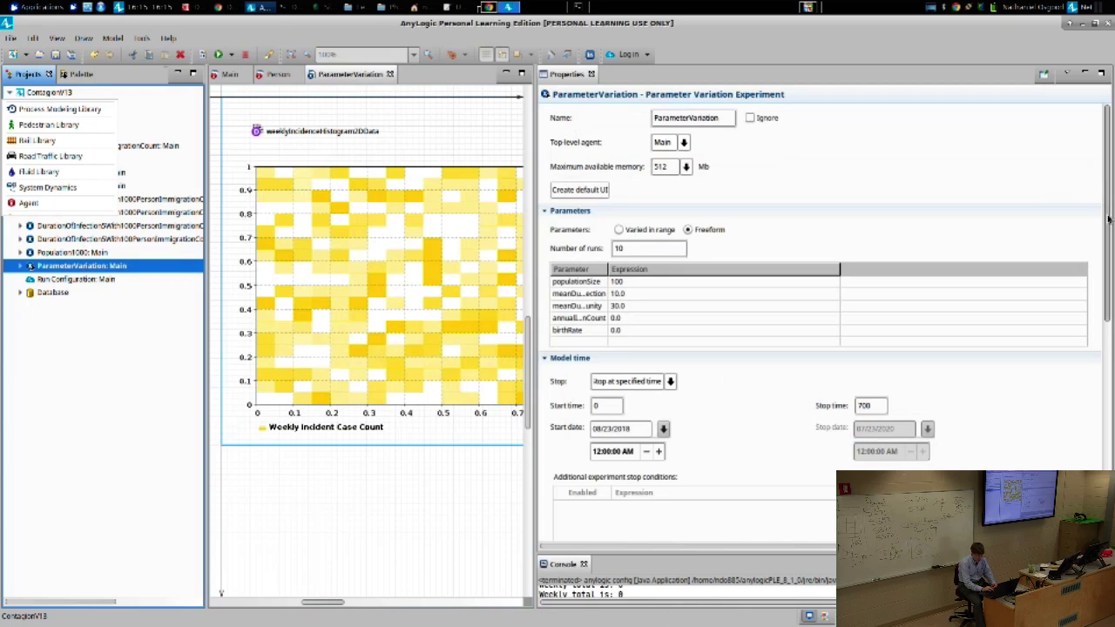
{"action": "scroll", "coordinate": [640, 393], "scroll_direction": "down", "scroll_amount": 10}
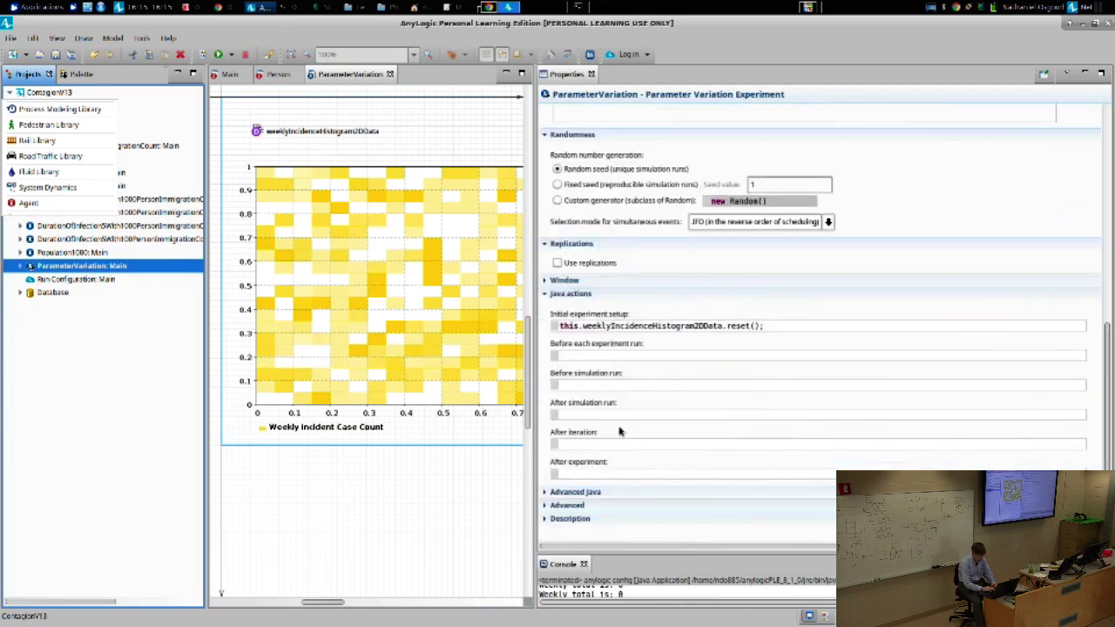
{"action": "left_click", "coordinate": [613, 413]}
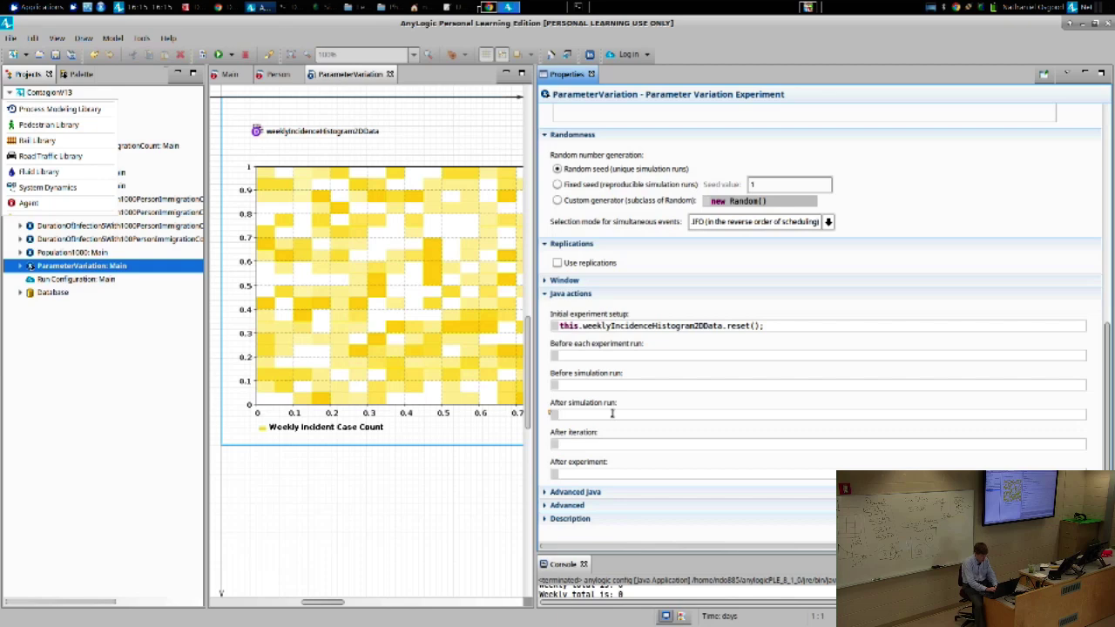
{"action": "type", "text": "this.weekly"}
{"action": "key", "text": "ctrl+space"}
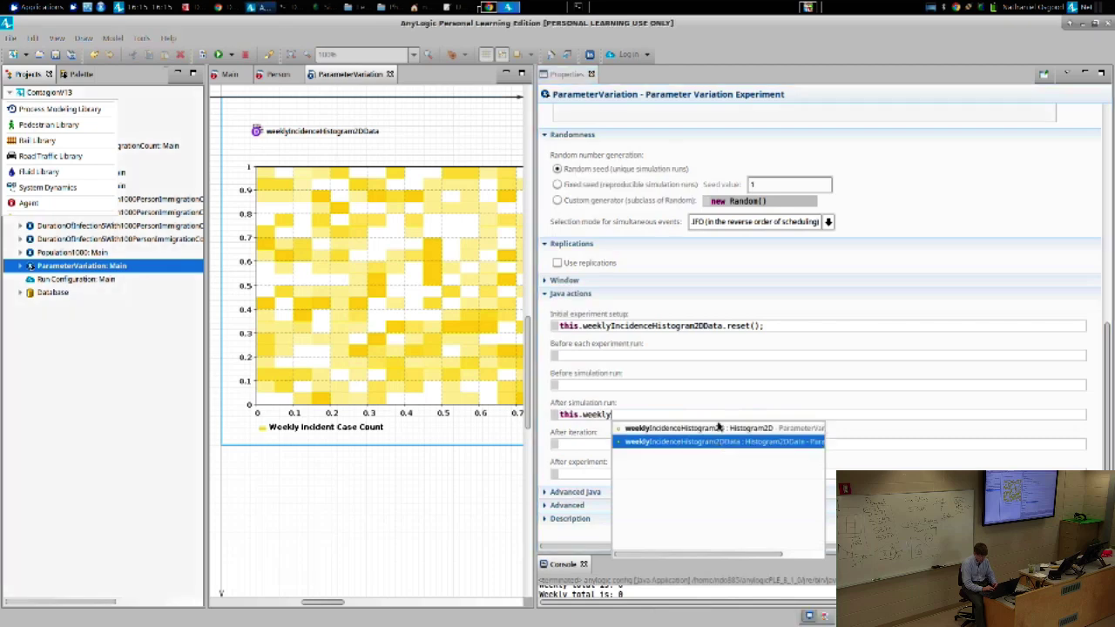
{"action": "key", "text": "Escape"}
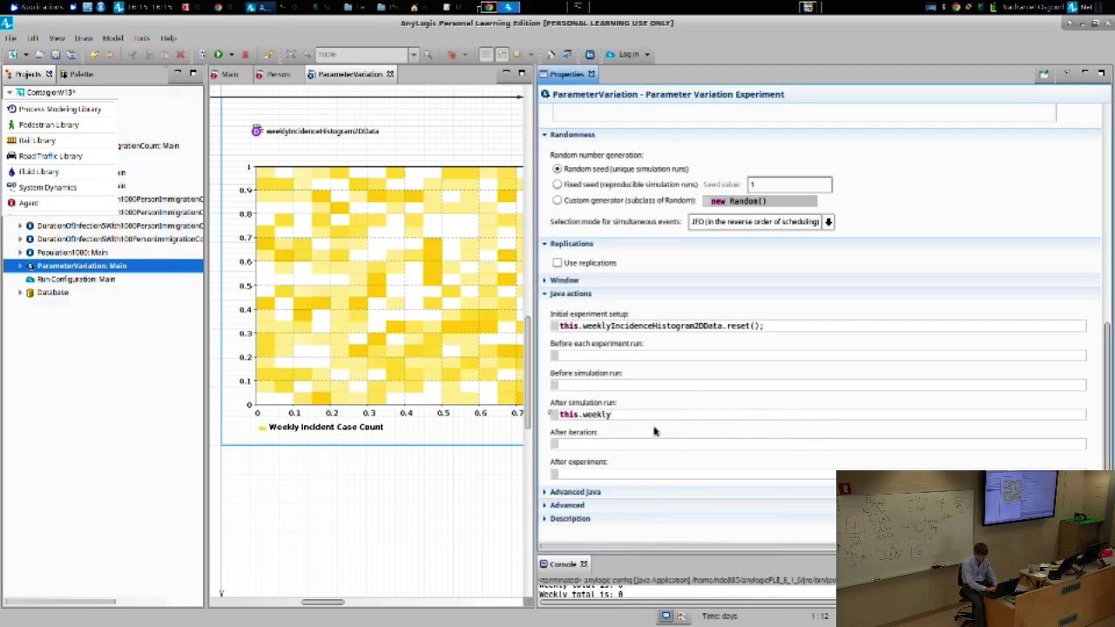
{"action": "type", "text": "In"}
{"action": "key", "text": "ctrl+space"}
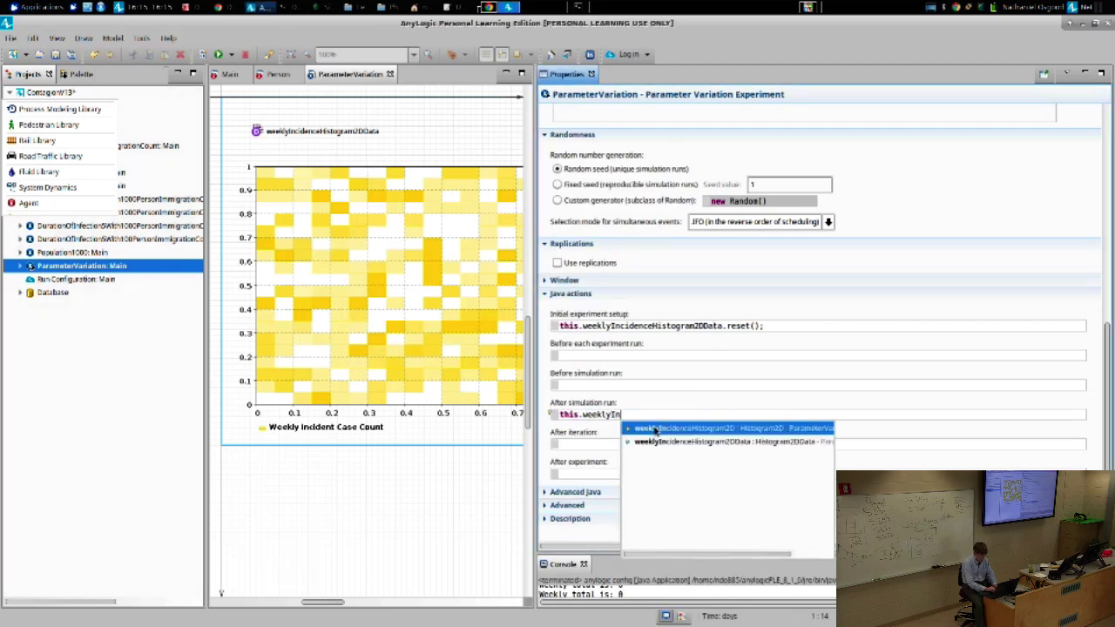
{"action": "key", "text": "Down"}
{"action": "key", "text": "Return"}
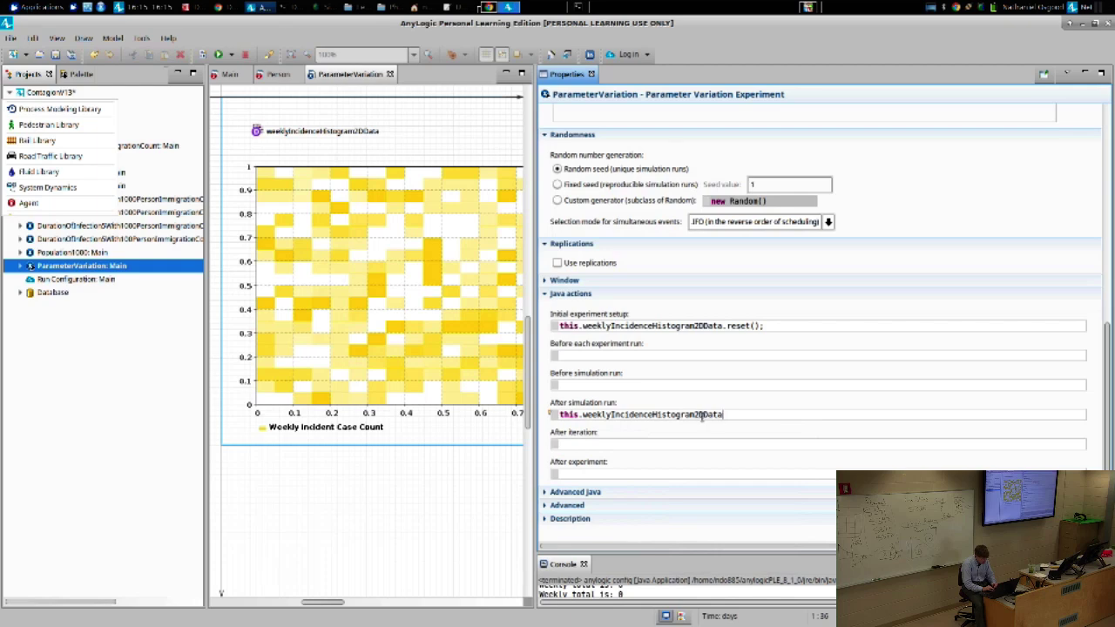
Step: Append an empty .add() call to the weeklyIncidenceHistogram2DData reference in the after-simulation-run code
{"action": "left_click_drag", "start_coordinate": [700, 416], "coordinate": [744, 416]}
{"action": "left_click", "coordinate": [660, 340]}
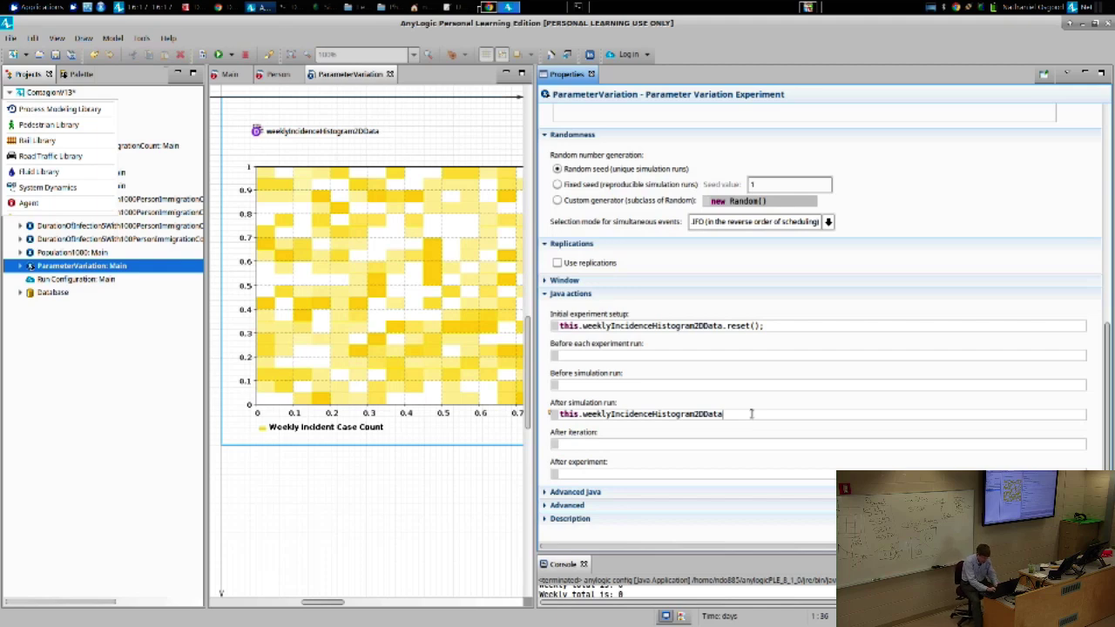
{"action": "type", "text": ".add"}
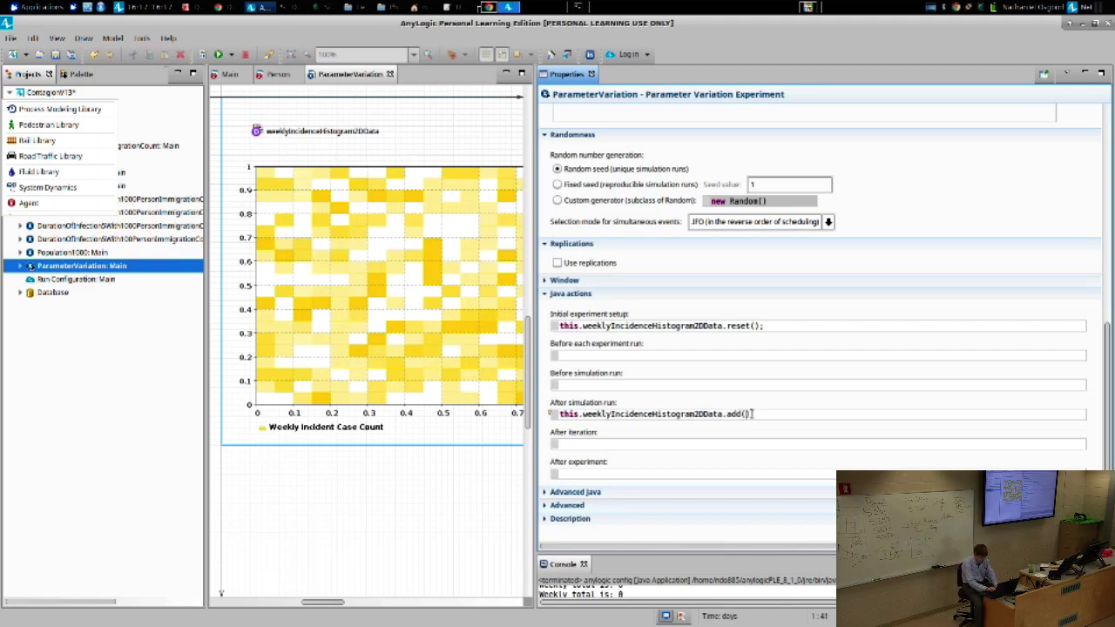
{"action": "type", "text": "()"}
{"action": "key", "text": "Left"}
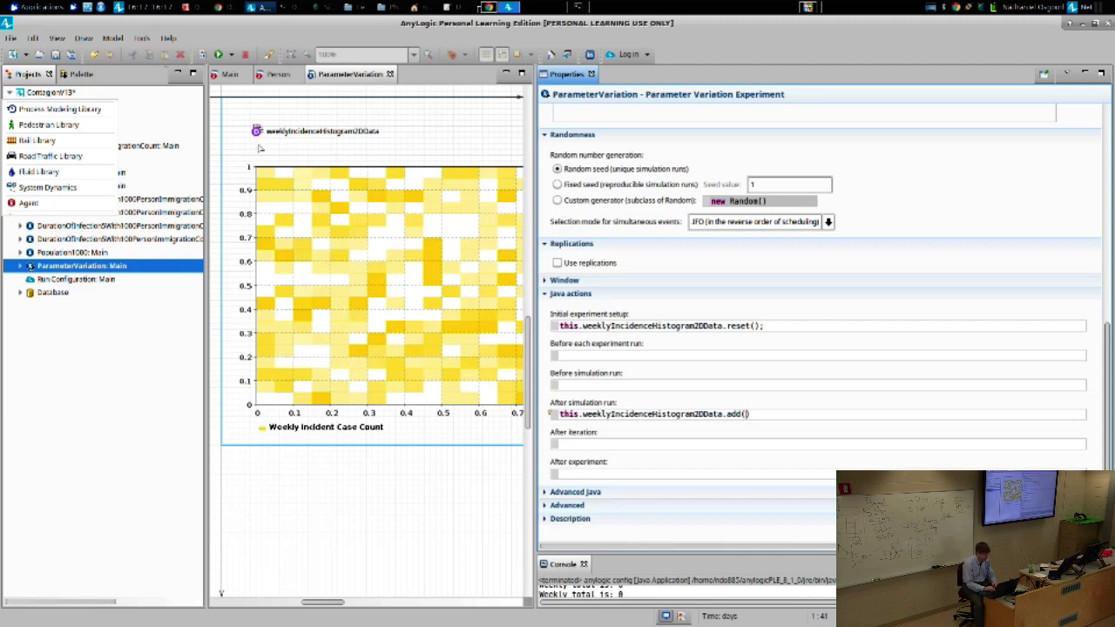
Step: Examine weeklyIncidenceDataset in Main alongside the 2D histogram data and after-simulation-run code in ParameterVariation
{"action": "left_click", "coordinate": [228, 75]}
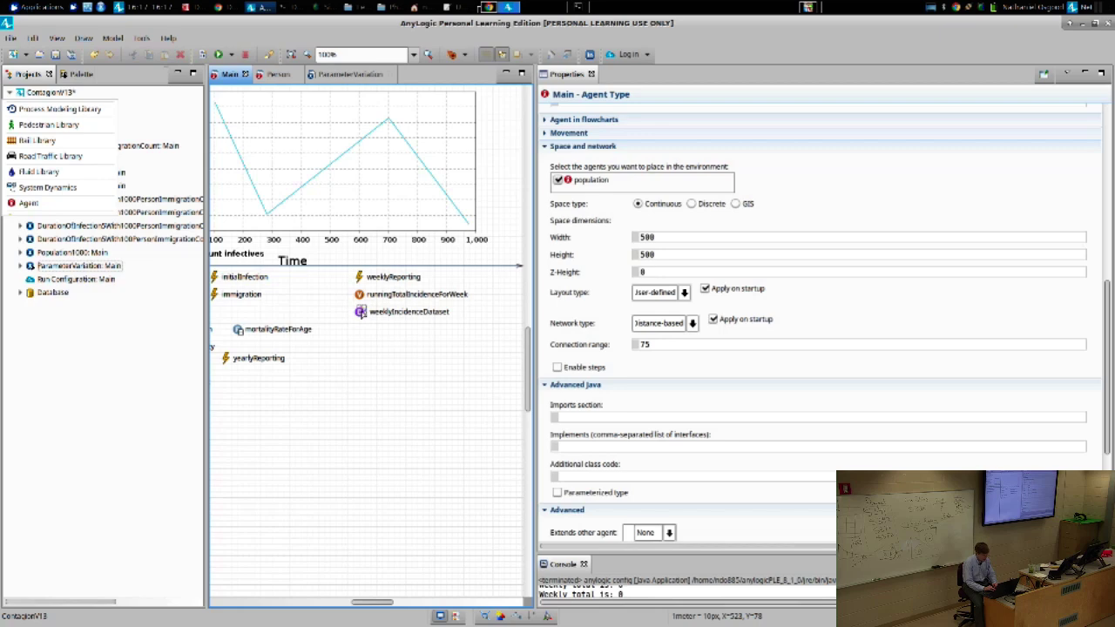
{"action": "left_click", "coordinate": [344, 75]}
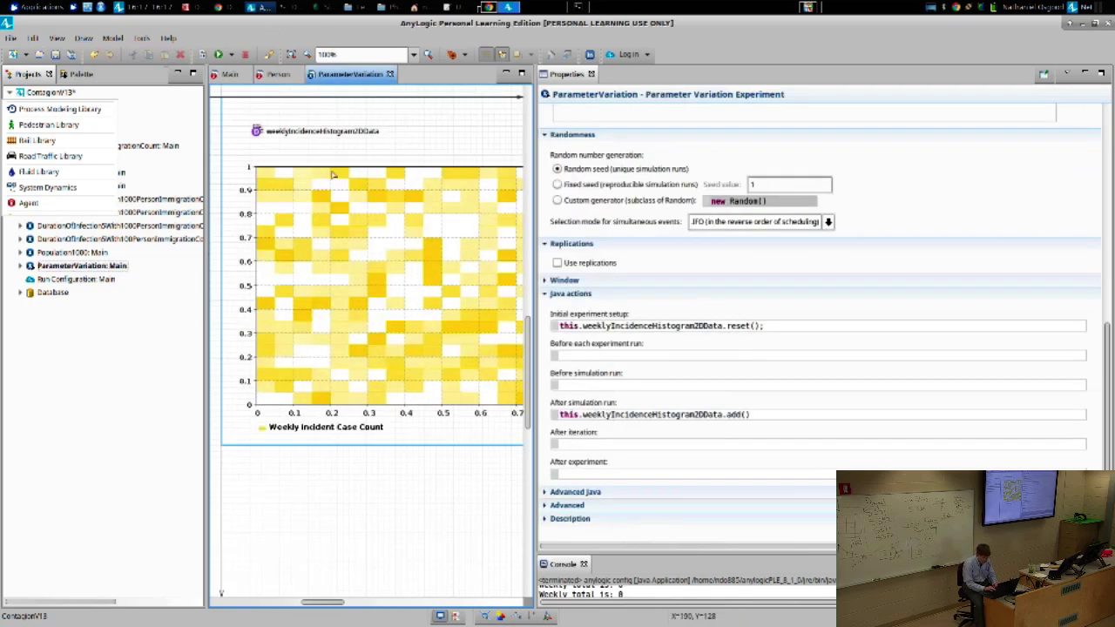
{"action": "left_click", "coordinate": [227, 77]}
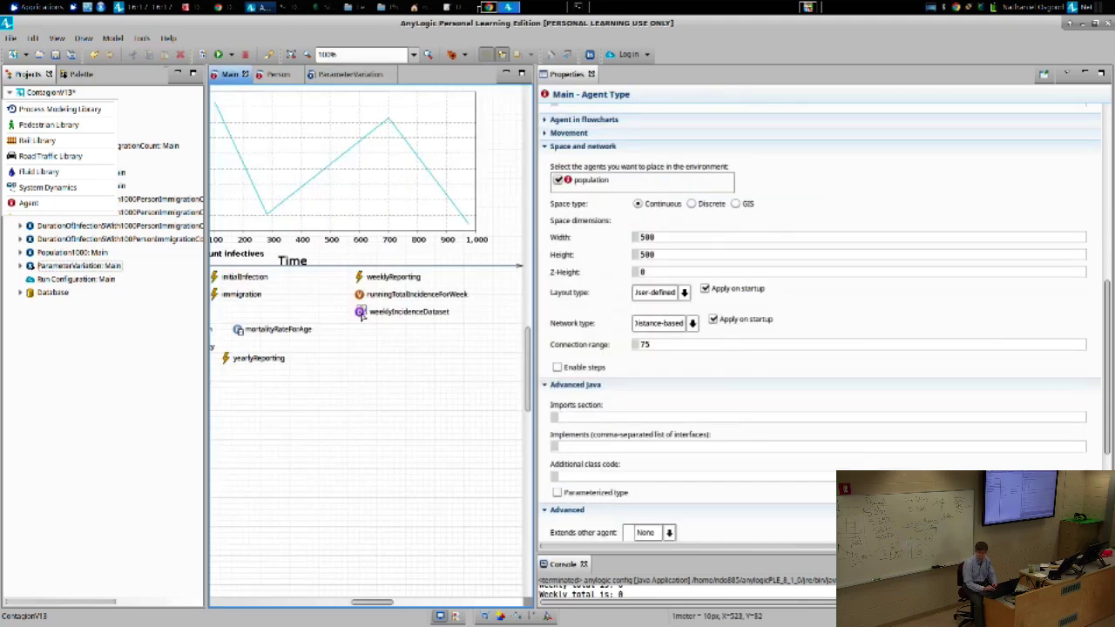
{"action": "left_click", "coordinate": [336, 78]}
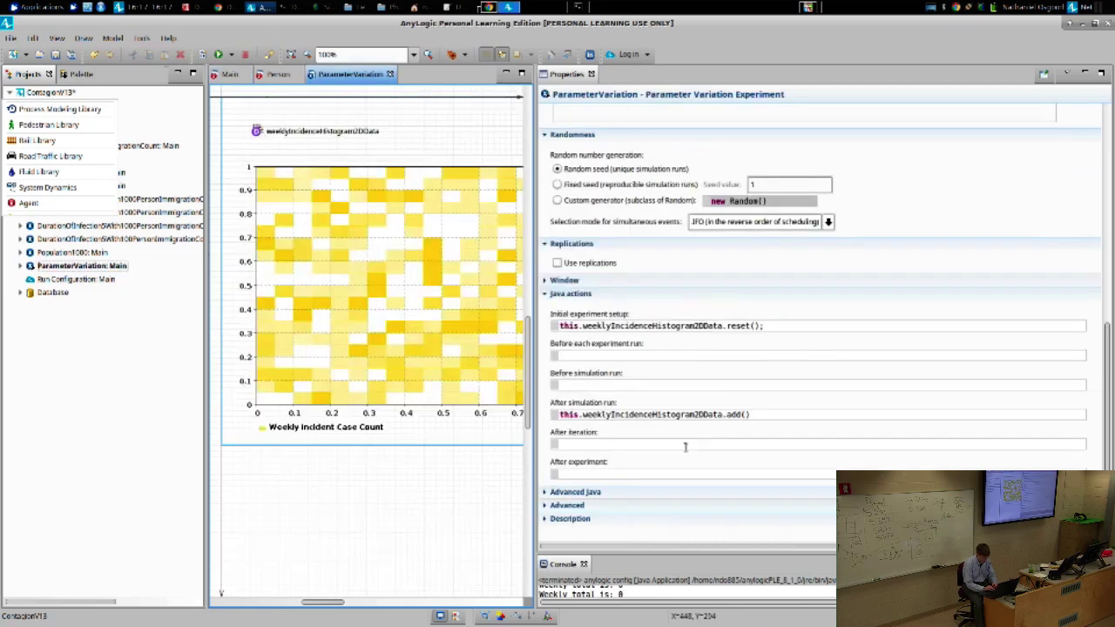
{"action": "left_click", "coordinate": [747, 414]}
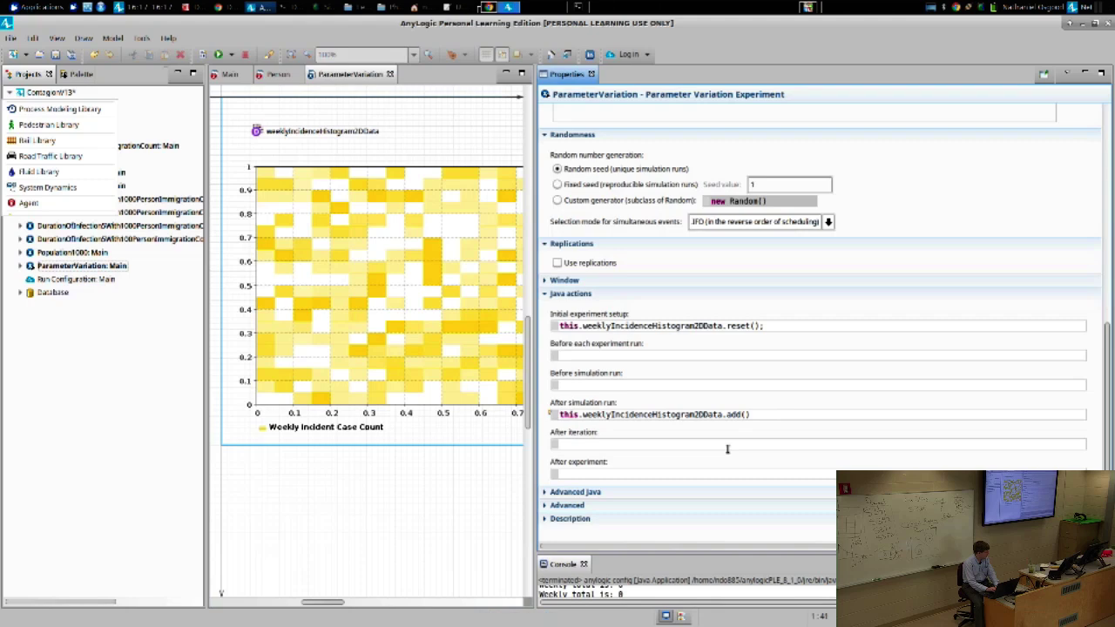
{"action": "left_click", "coordinate": [229, 77]}
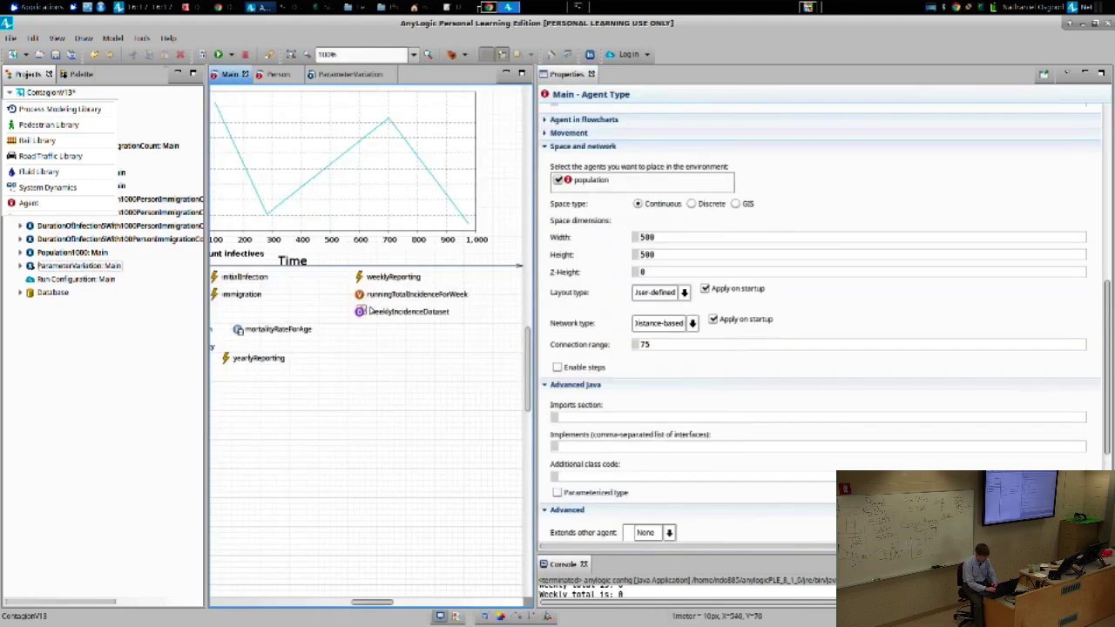
{"action": "left_click", "coordinate": [333, 77]}
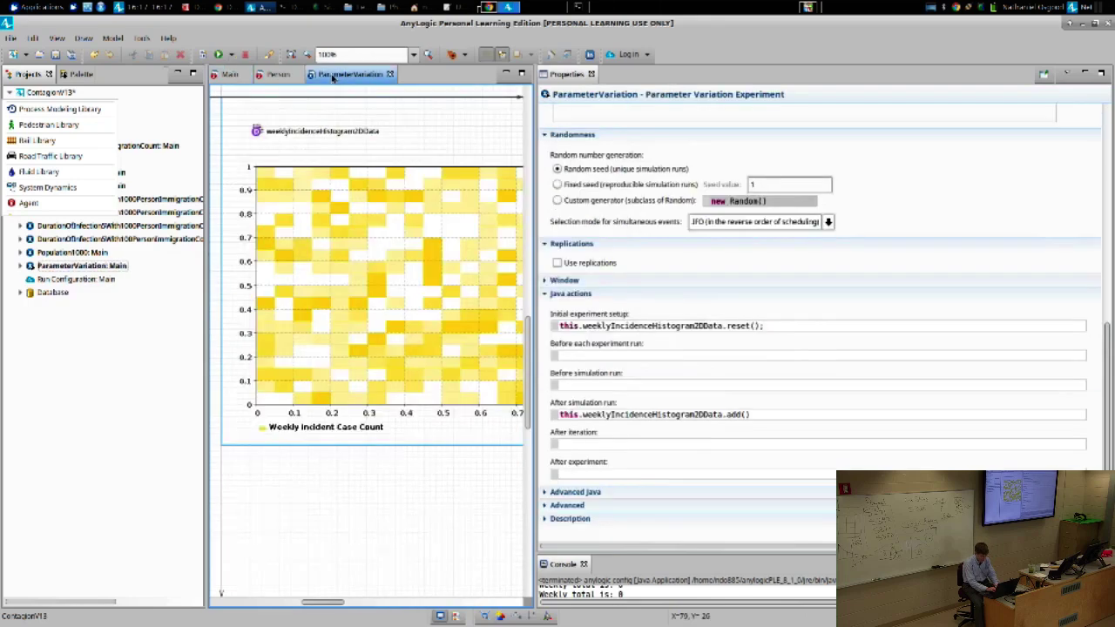
Step: Pass root.weeklyIncidenceDataset as the argument of the add call, end the statement with a semicolon, and save the model
{"action": "left_click", "coordinate": [746, 415]}
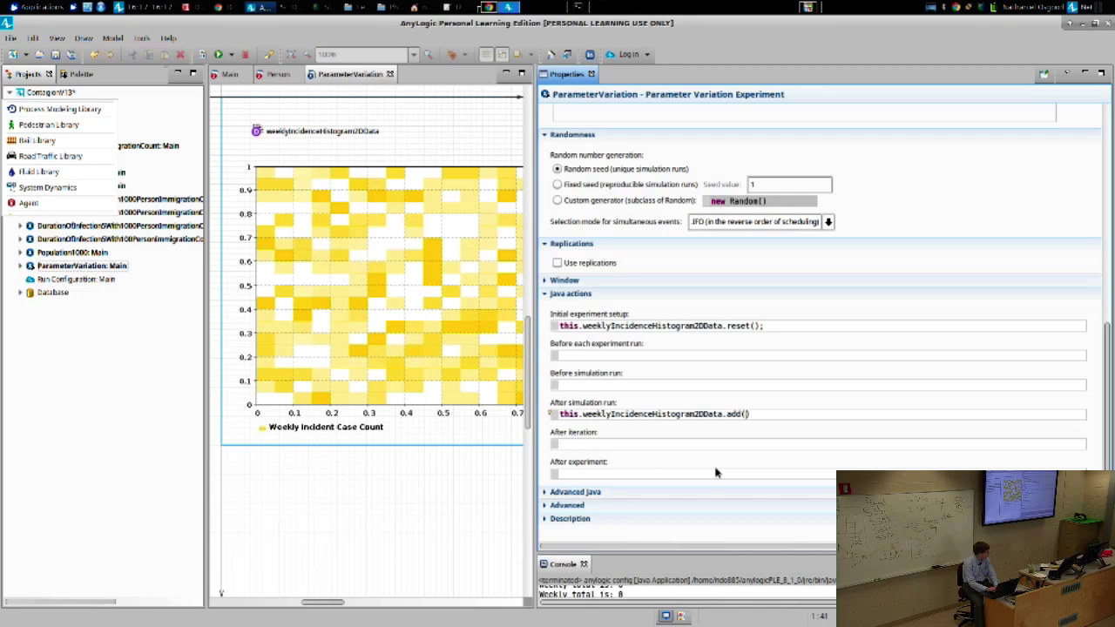
{"action": "type", "text": "root"}
{"action": "type", "text": ".weekly"}
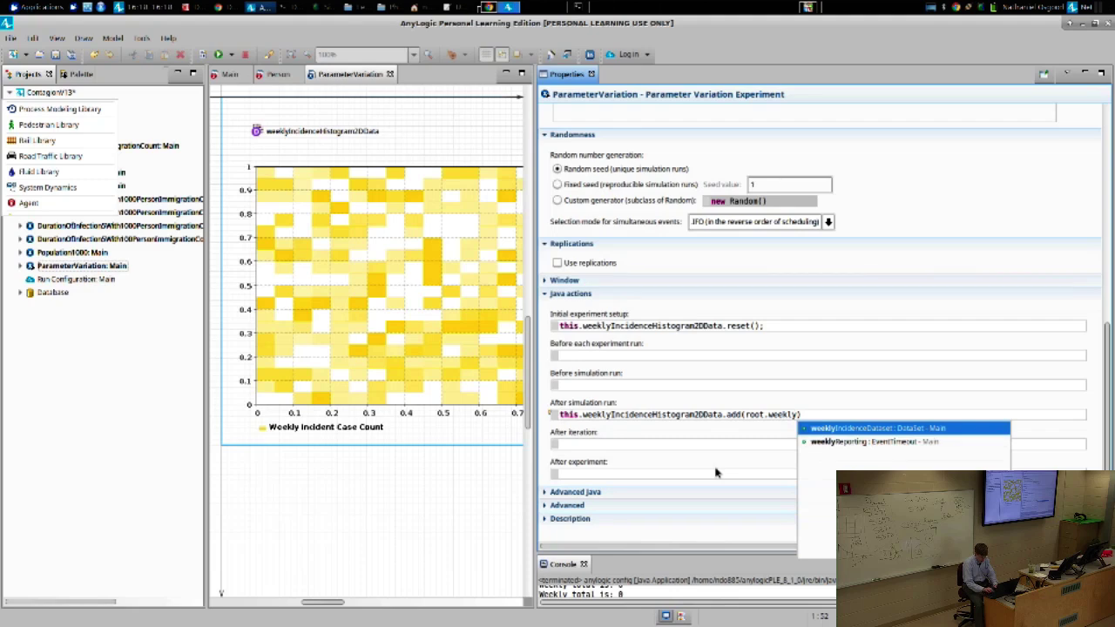
{"action": "key", "text": "Return"}
{"action": "type", "text": ";"}
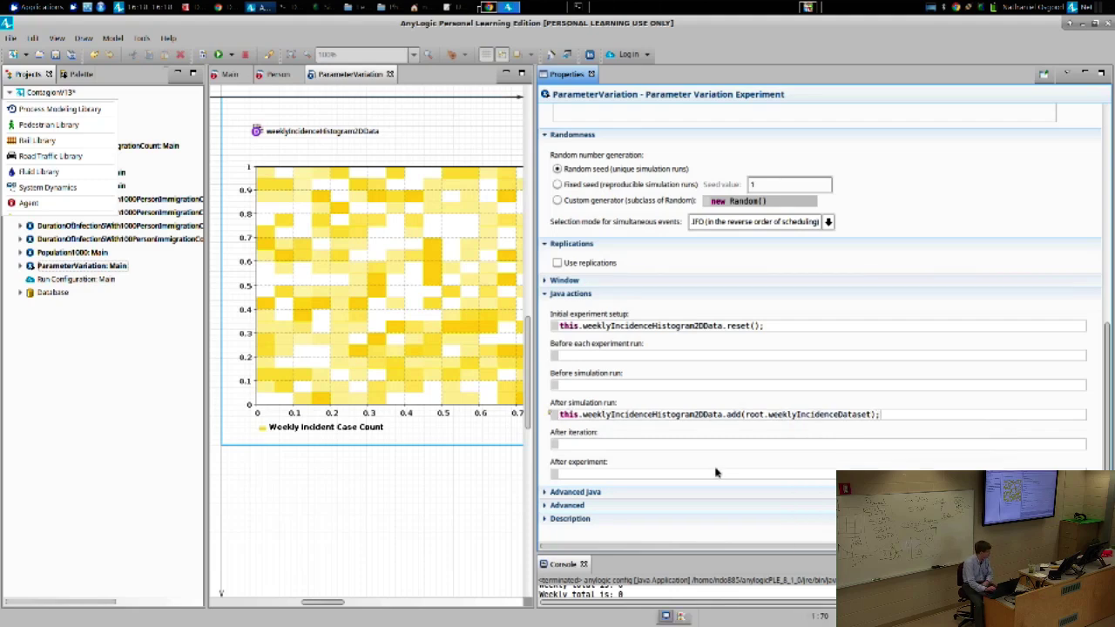
{"action": "key", "text": "ctrl+s"}
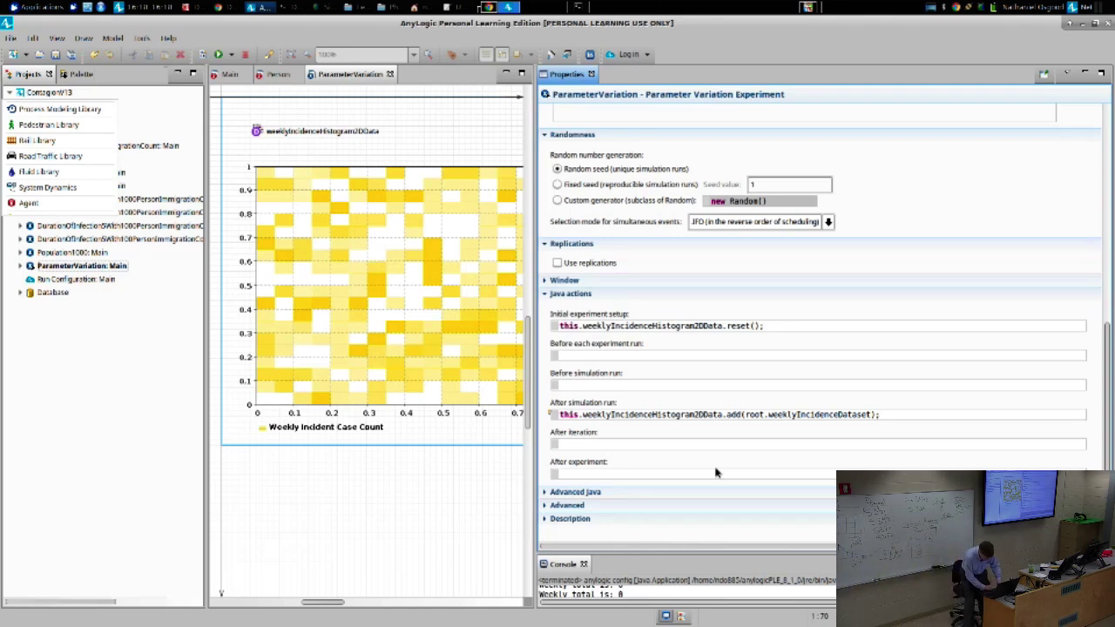
Step: Review ParameterVariation's parameters and Java actions together with the histogram source expression of the weeklyIncidenceHistogram2D chart
{"action": "left_click_drag", "start_coordinate": [1104, 370], "coordinate": [1076, 103]}
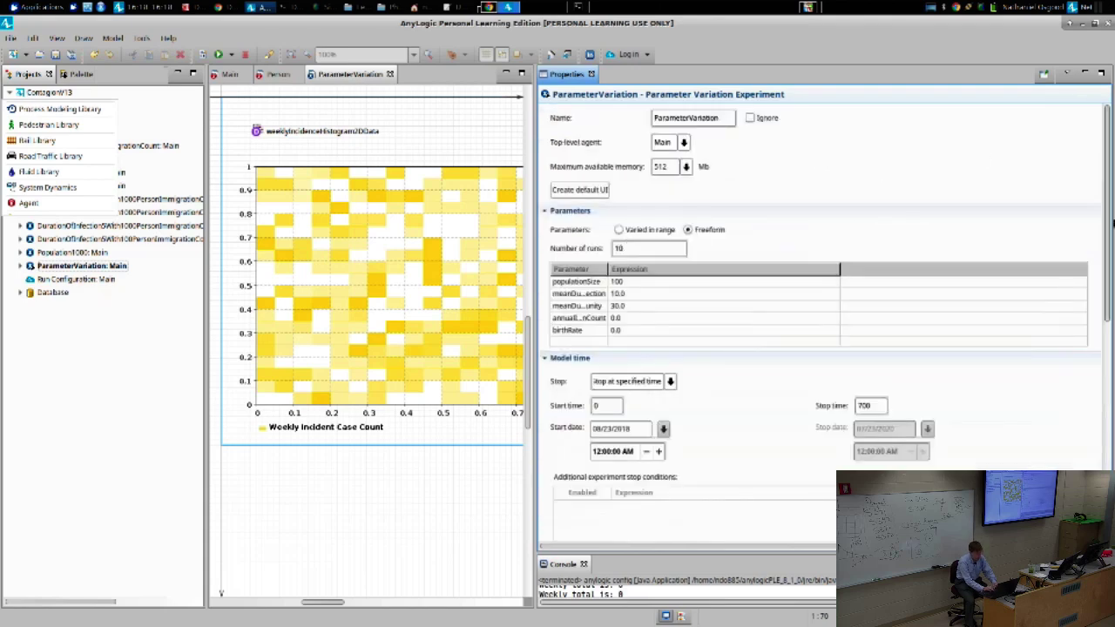
{"action": "scroll", "coordinate": [819, 348], "scroll_direction": "down", "scroll_amount": 10}
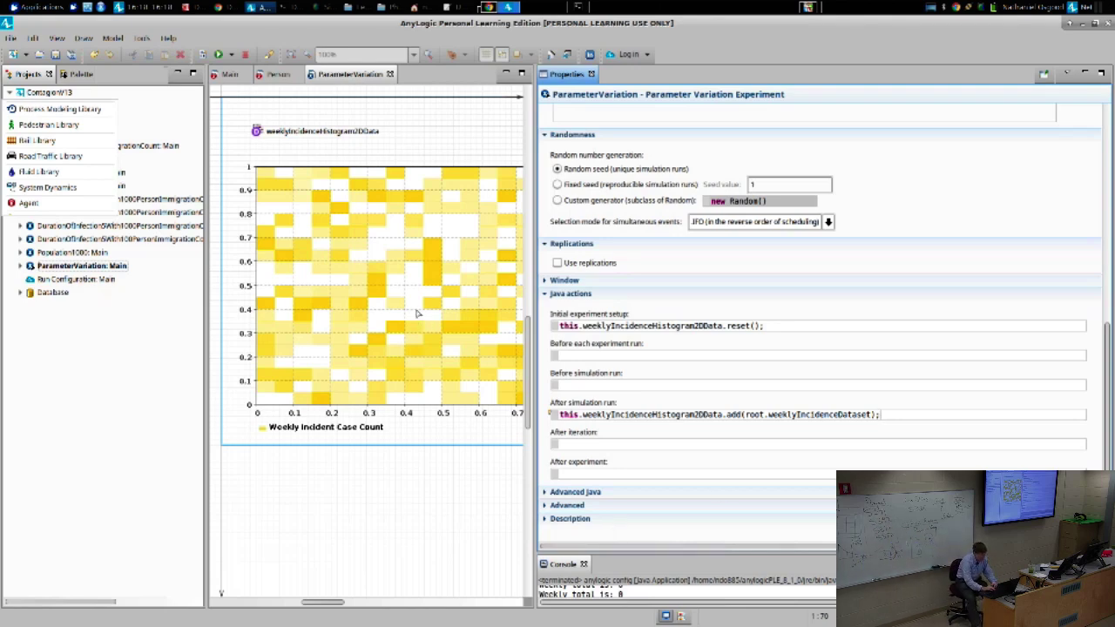
{"action": "left_click", "coordinate": [461, 423]}
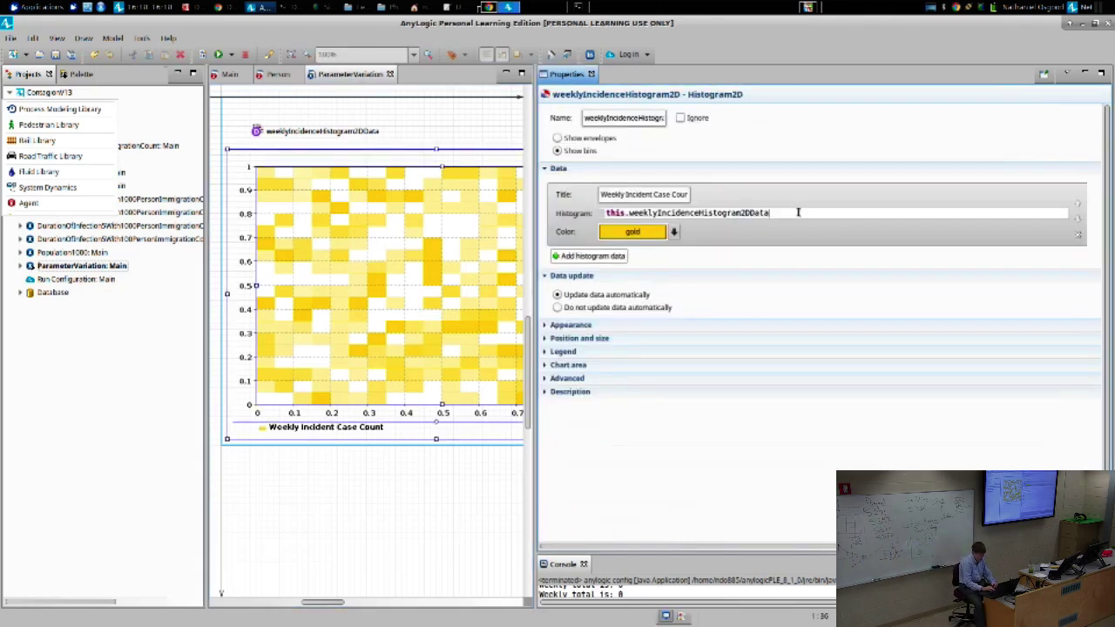
{"action": "left_click_drag", "start_coordinate": [788, 212], "coordinate": [410, 174]}
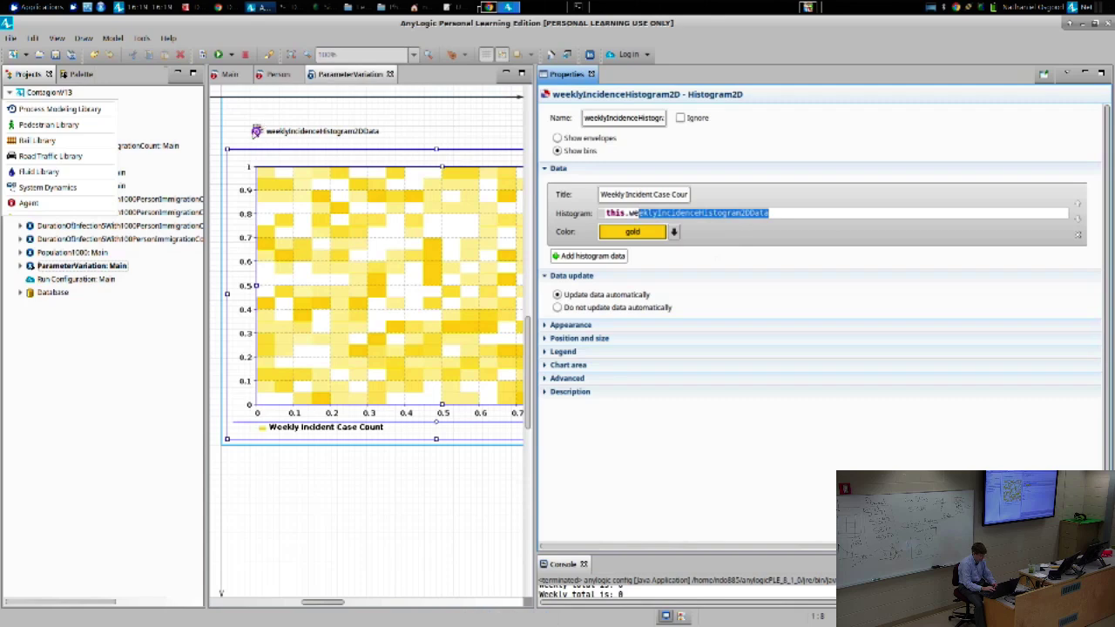
{"action": "left_click", "coordinate": [54, 266]}
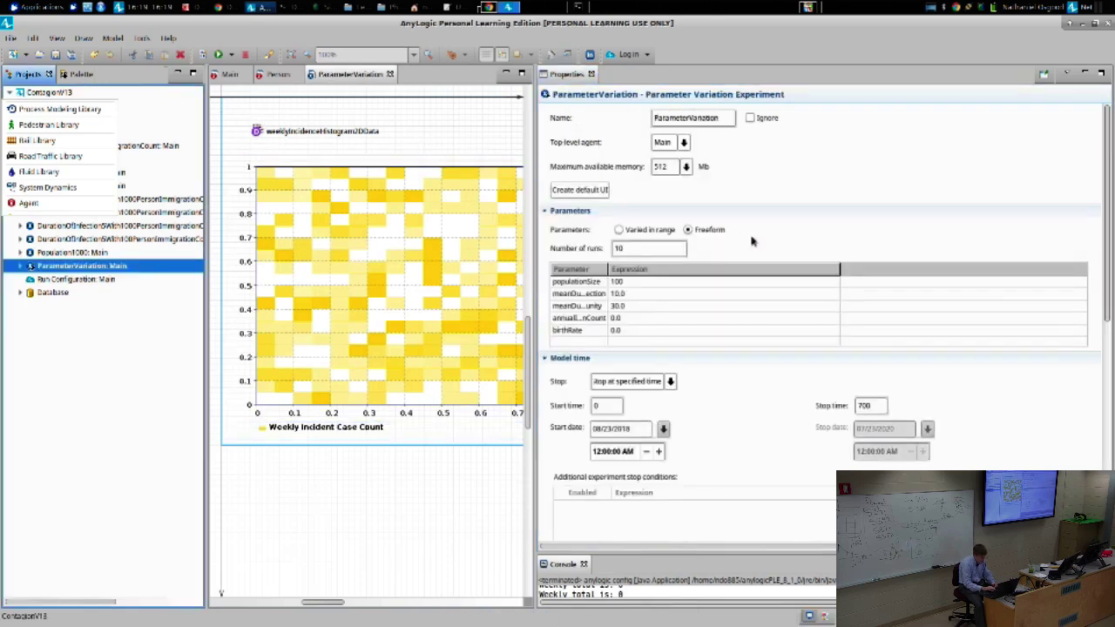
{"action": "scroll", "coordinate": [746, 462], "scroll_direction": "down", "scroll_amount": 10}
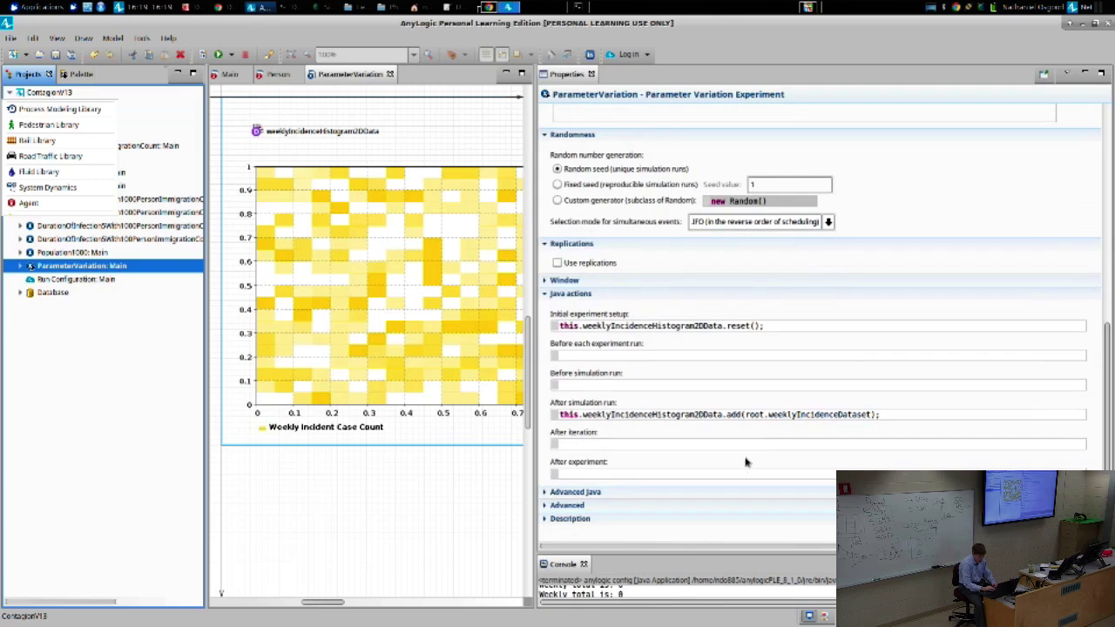
{"action": "left_click_drag", "start_coordinate": [891, 418], "coordinate": [734, 418]}
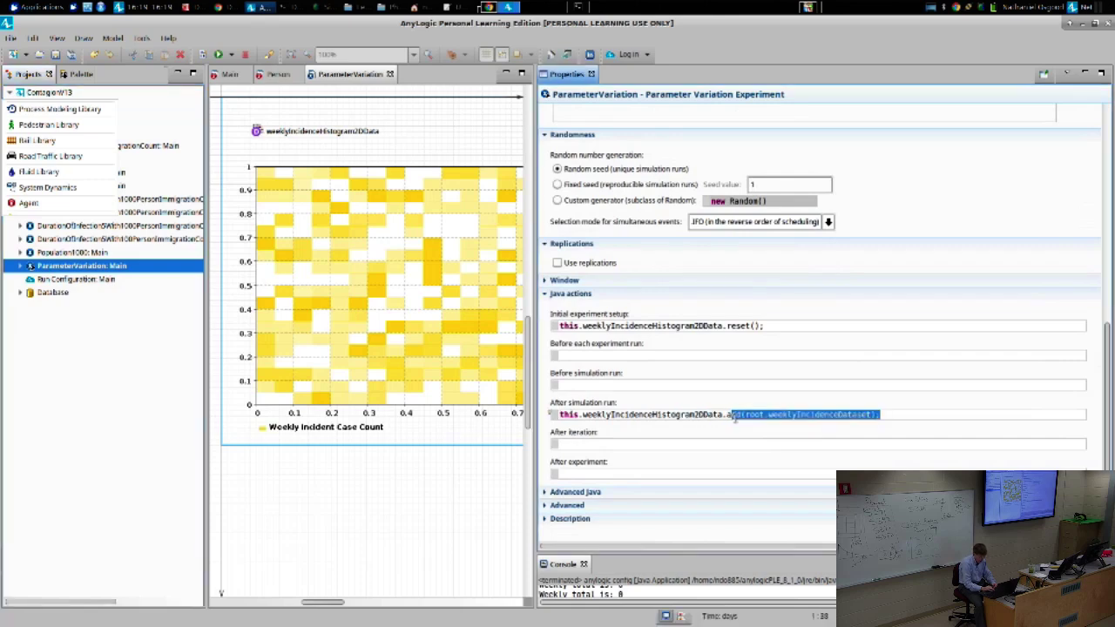
{"action": "left_click", "coordinate": [816, 416]}
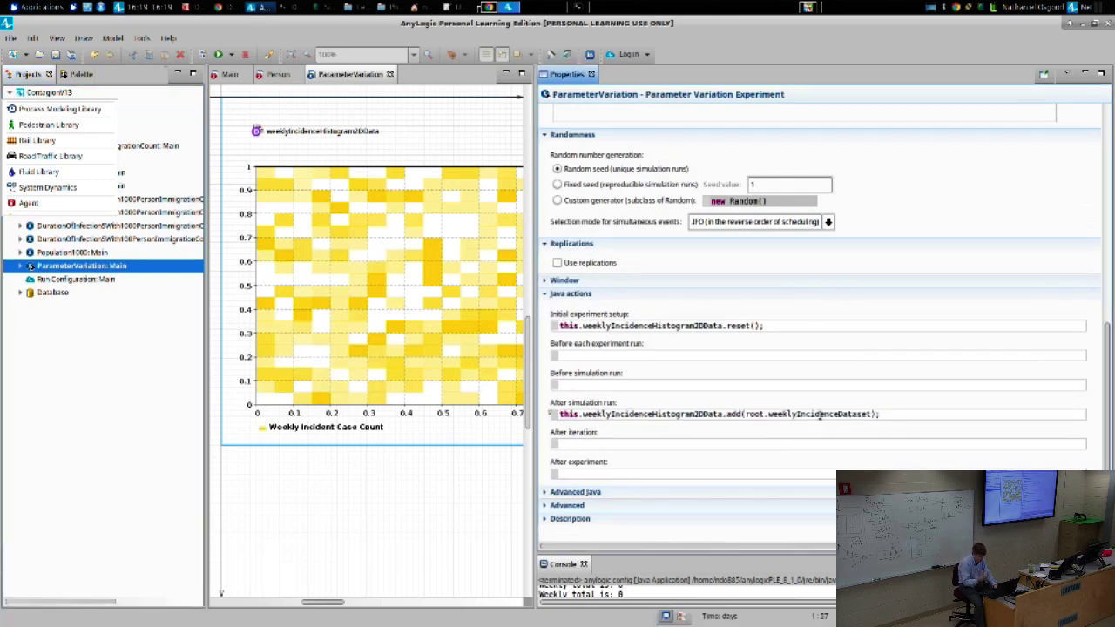
Step: Build and run the ParameterVariation experiment, inspect the resulting 2D histogram, and close the run window
{"action": "right_click", "coordinate": [74, 267]}
{"action": "left_click", "coordinate": [109, 420]}
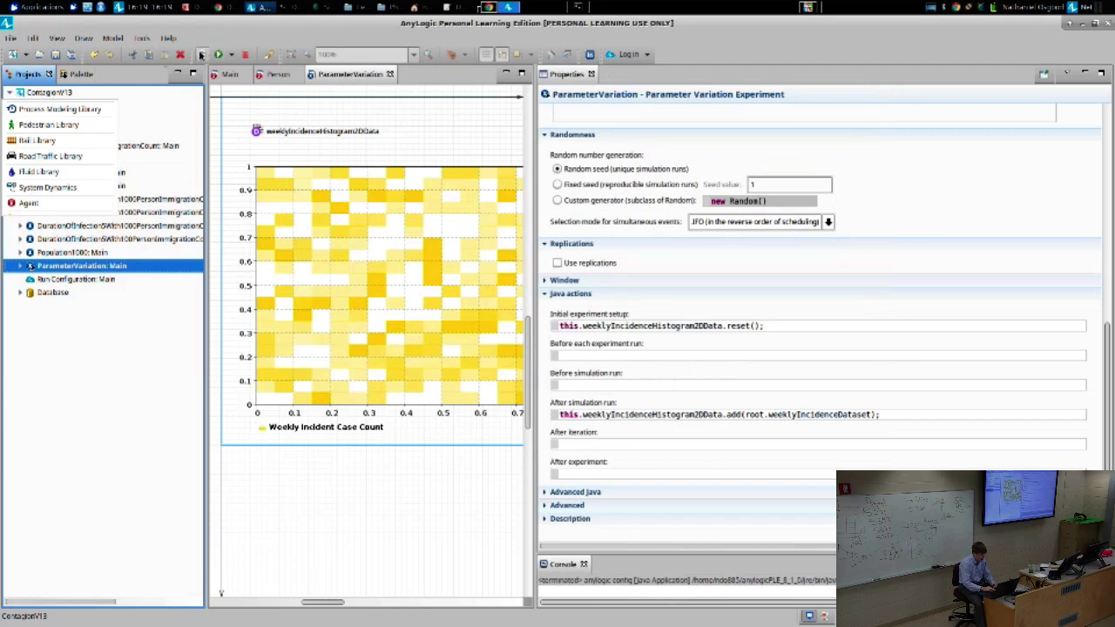
{"action": "right_click", "coordinate": [165, 268]}
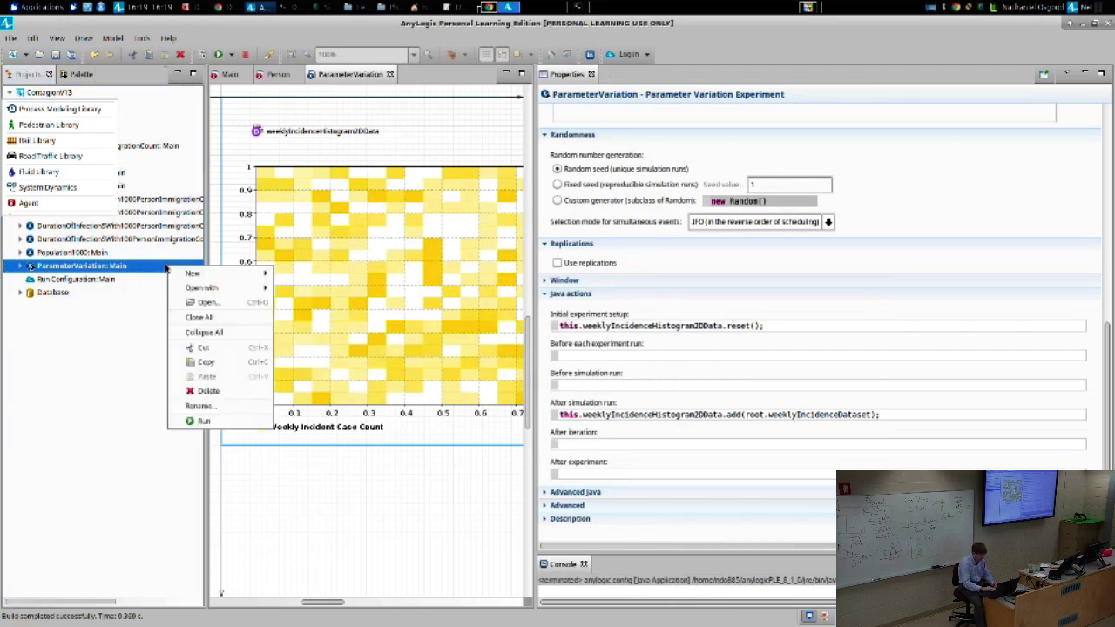
{"action": "left_click", "coordinate": [205, 422]}
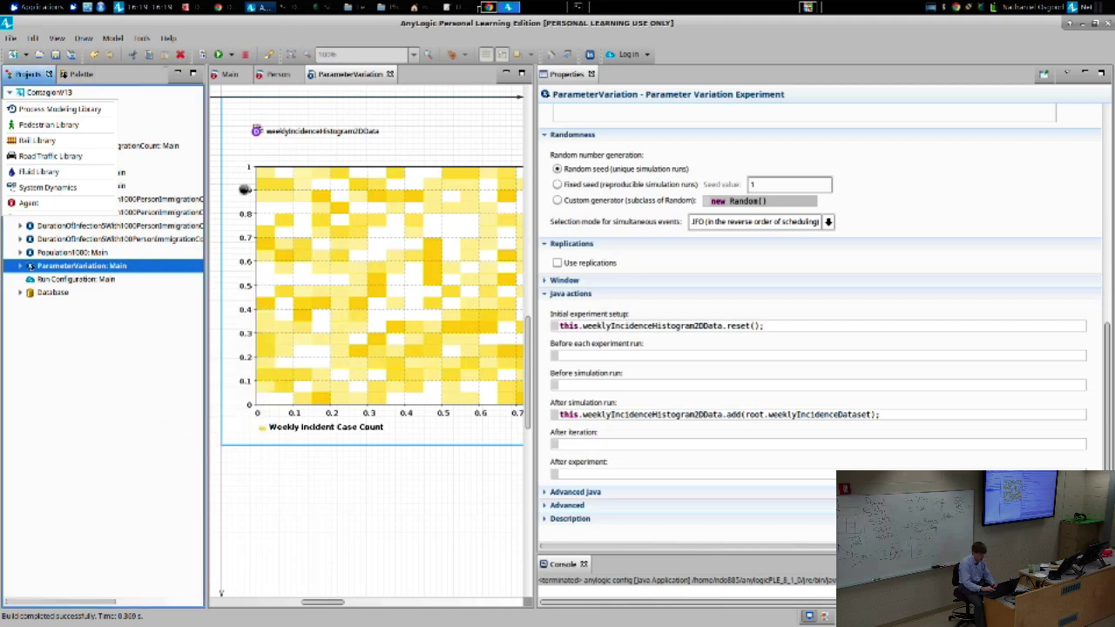
{"action": "left_click_drag", "start_coordinate": [198, 24], "coordinate": [557, 75]}
{"action": "left_click", "coordinate": [371, 88]}
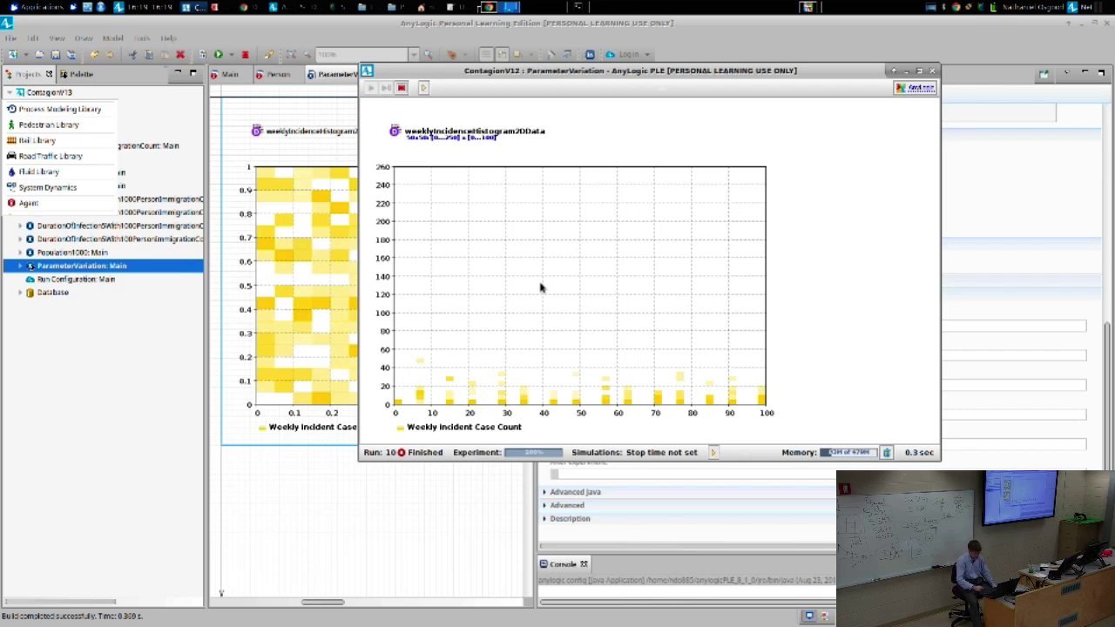
{"action": "left_click", "coordinate": [931, 71]}
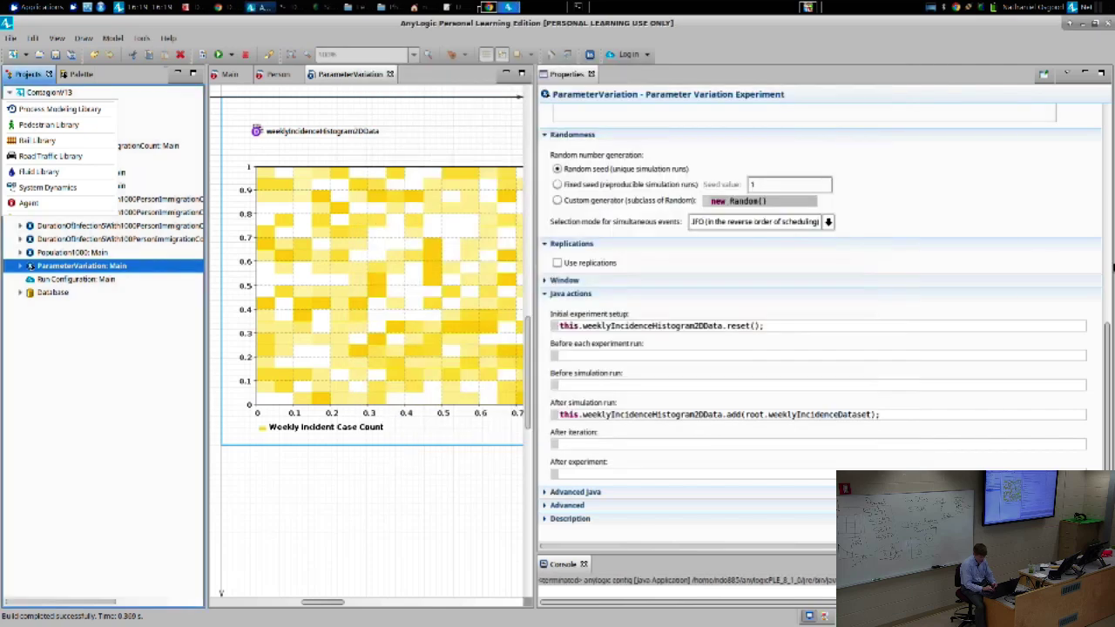
{"action": "scroll", "coordinate": [1092, 378], "scroll_direction": "up", "scroll_amount": 10}
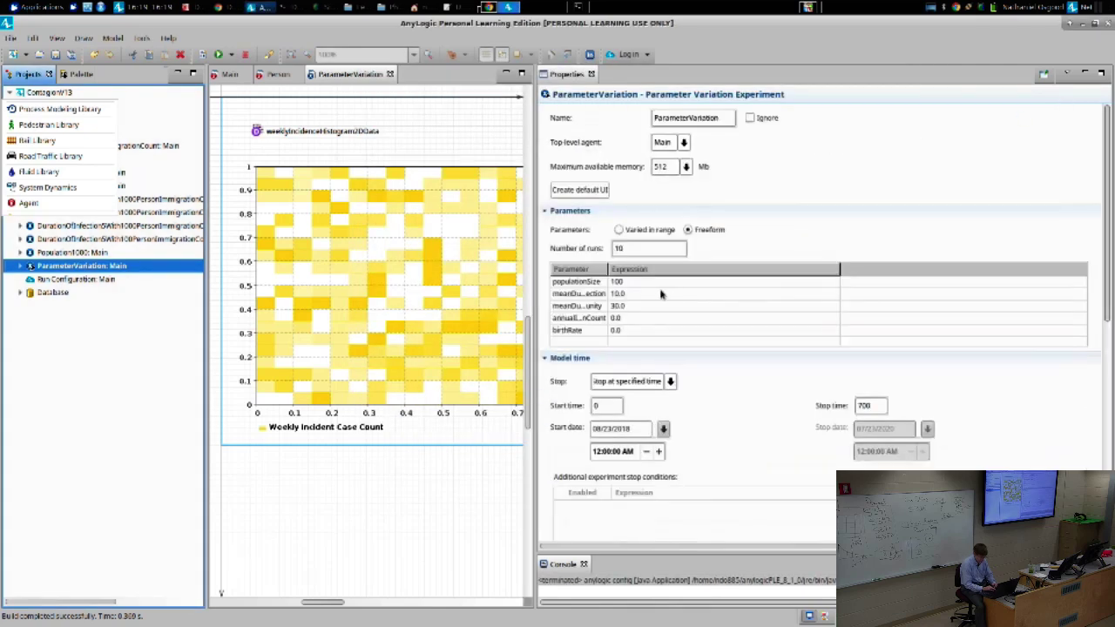
Step: Set the number of runs to 1000 and run the ParameterVariation experiment, closing its run window at the end
{"action": "left_click", "coordinate": [636, 253]}
{"action": "type", "text": "00"}
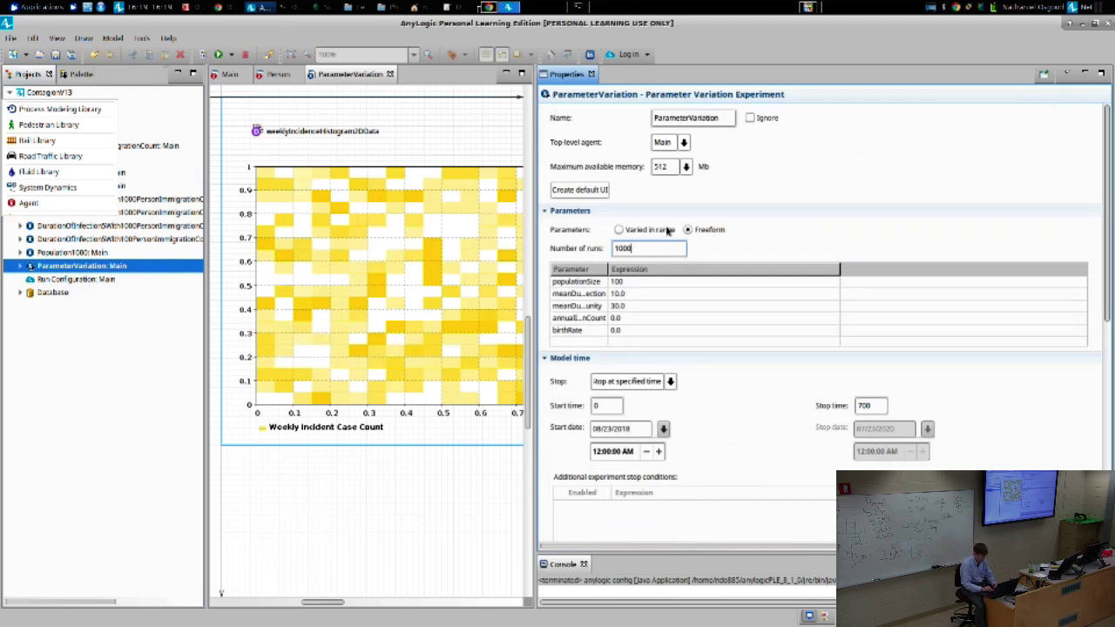
{"action": "right_click", "coordinate": [108, 271]}
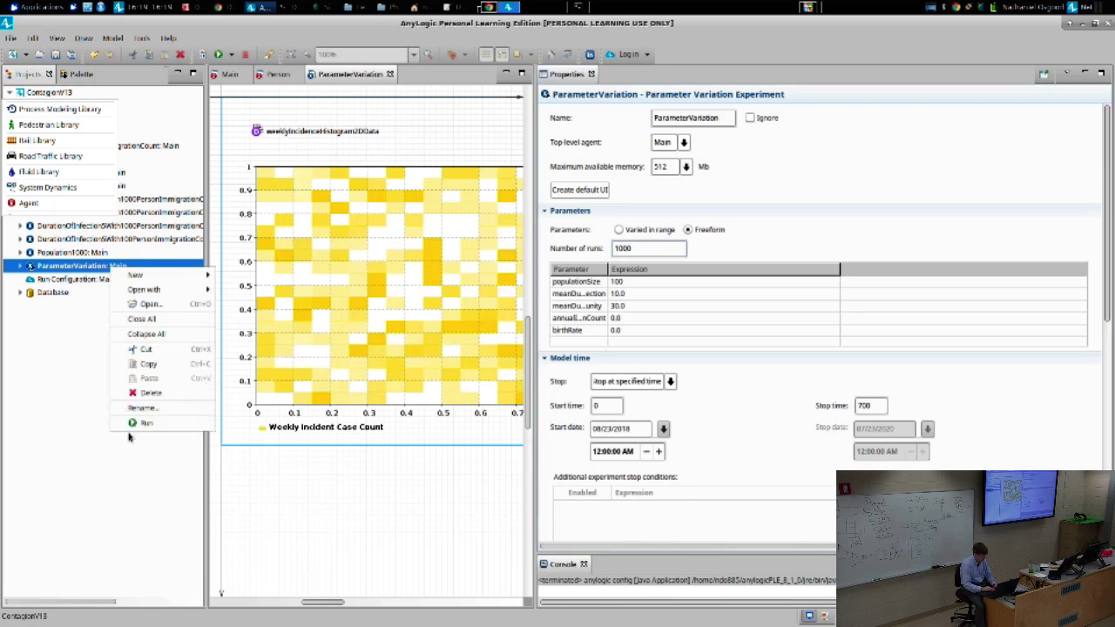
{"action": "left_click", "coordinate": [132, 429]}
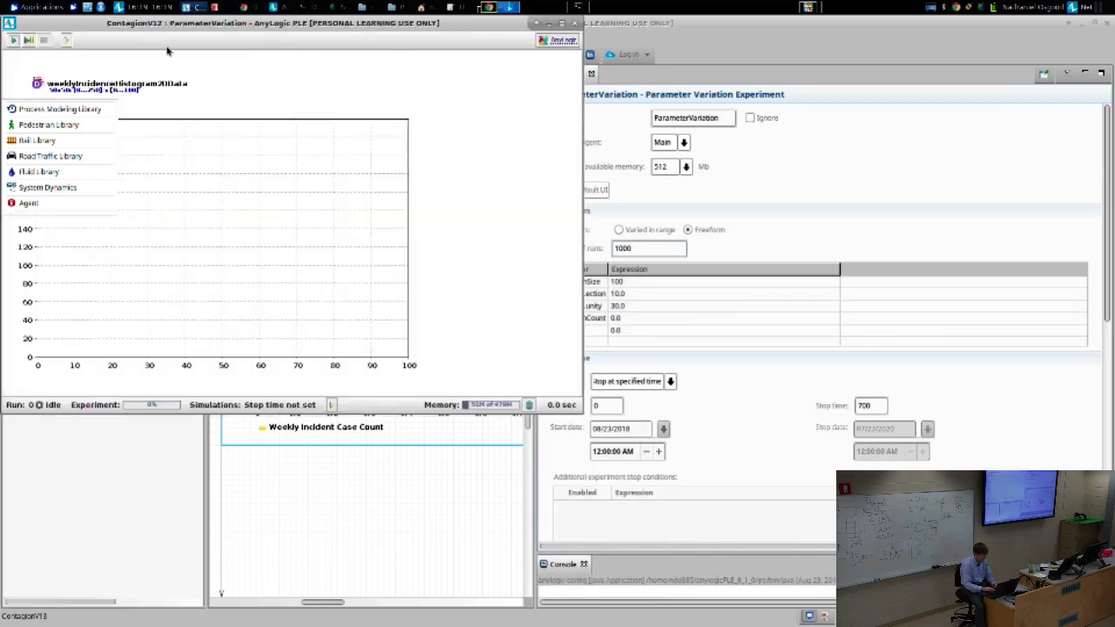
{"action": "left_click", "coordinate": [13, 40]}
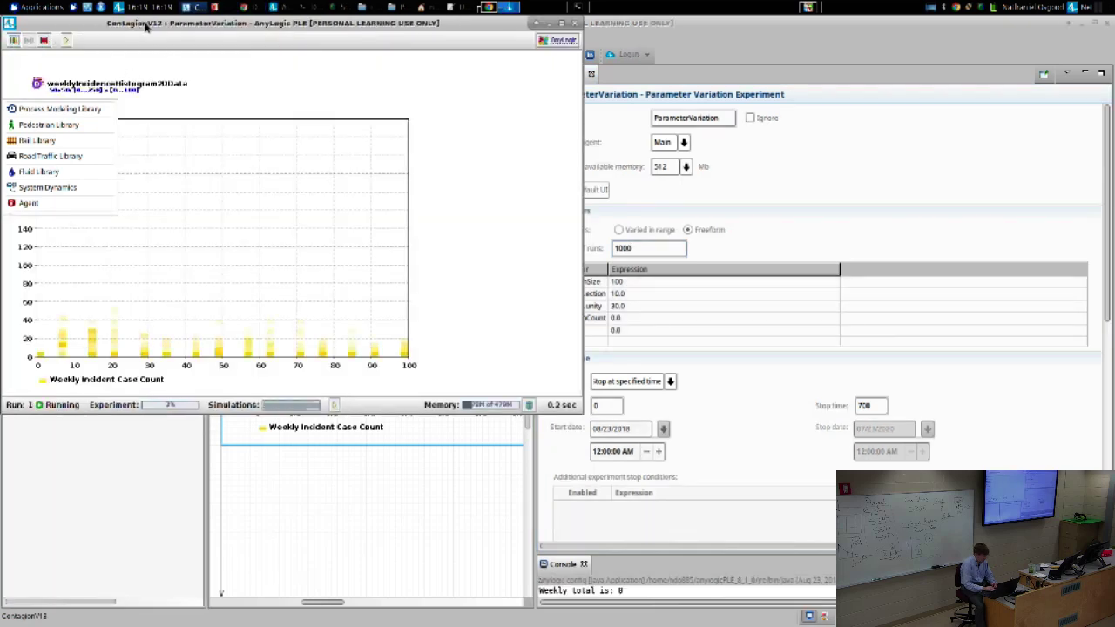
{"action": "left_click_drag", "start_coordinate": [145, 27], "coordinate": [430, 45]}
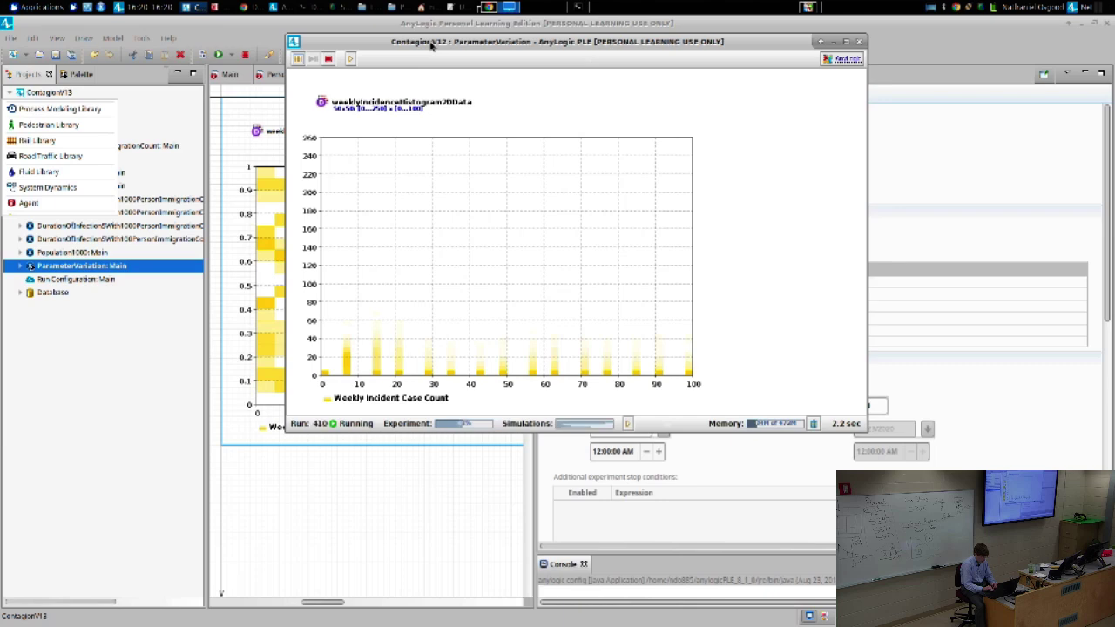
{"action": "double_click", "coordinate": [294, 43]}
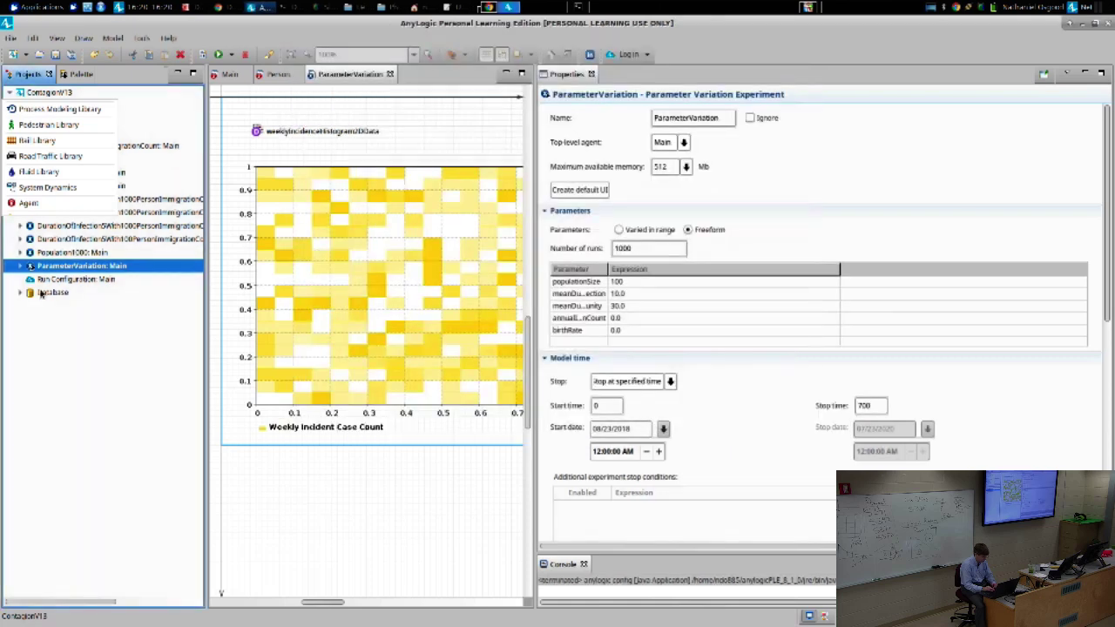
Step: Rerun ParameterVariation through all 1,000 runs, examine the weekly incidence histogram's time axis, and close the run window
{"action": "right_click", "coordinate": [57, 268]}
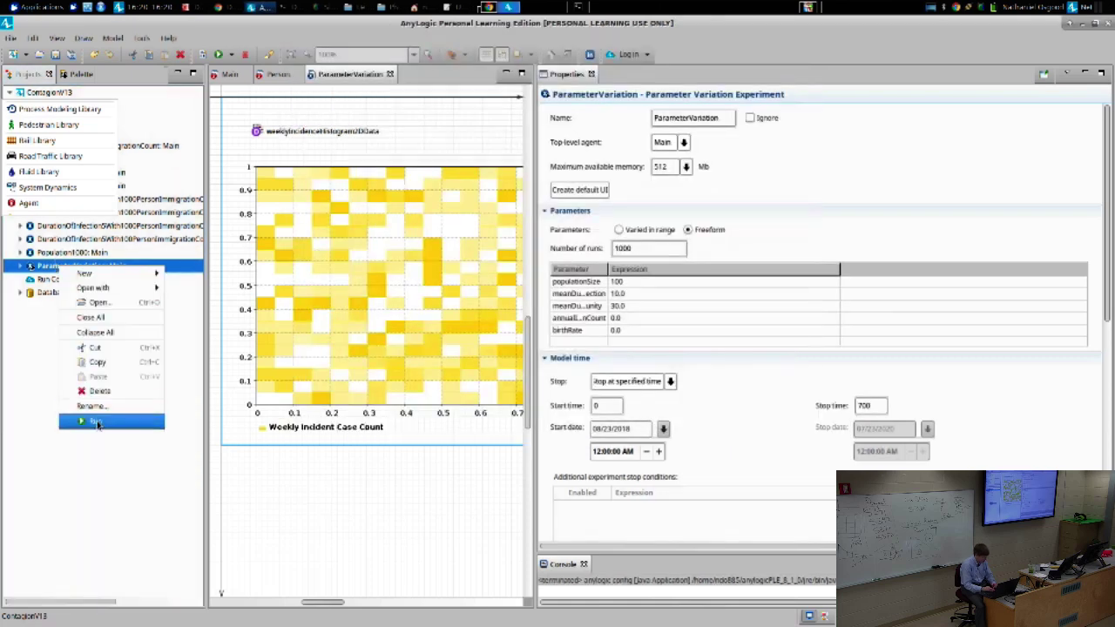
{"action": "left_click", "coordinate": [97, 419]}
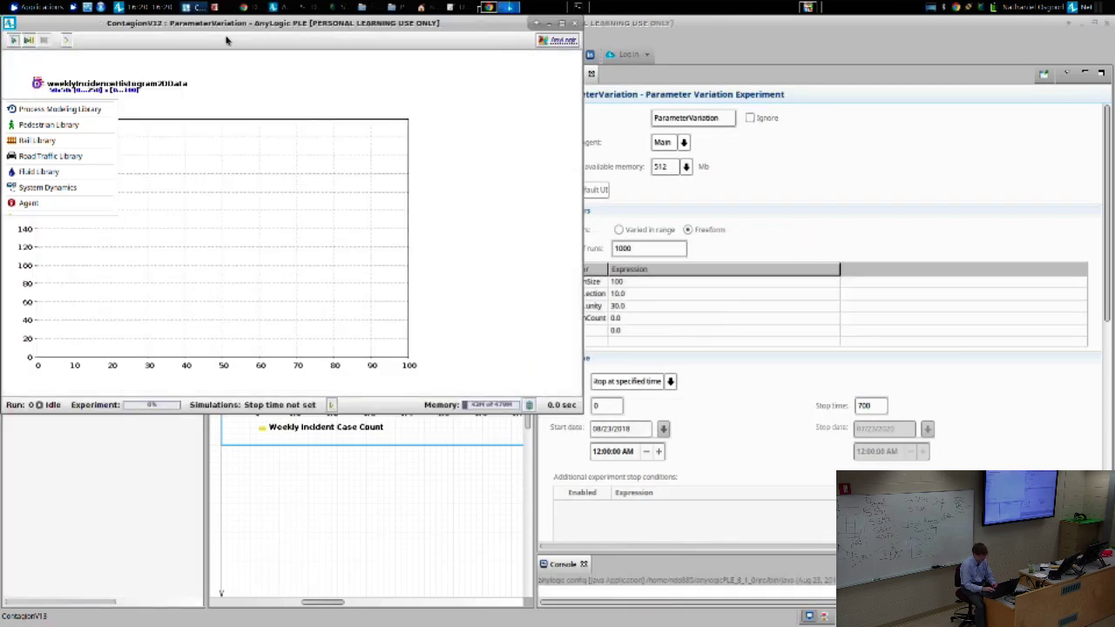
{"action": "left_click", "coordinate": [401, 74]}
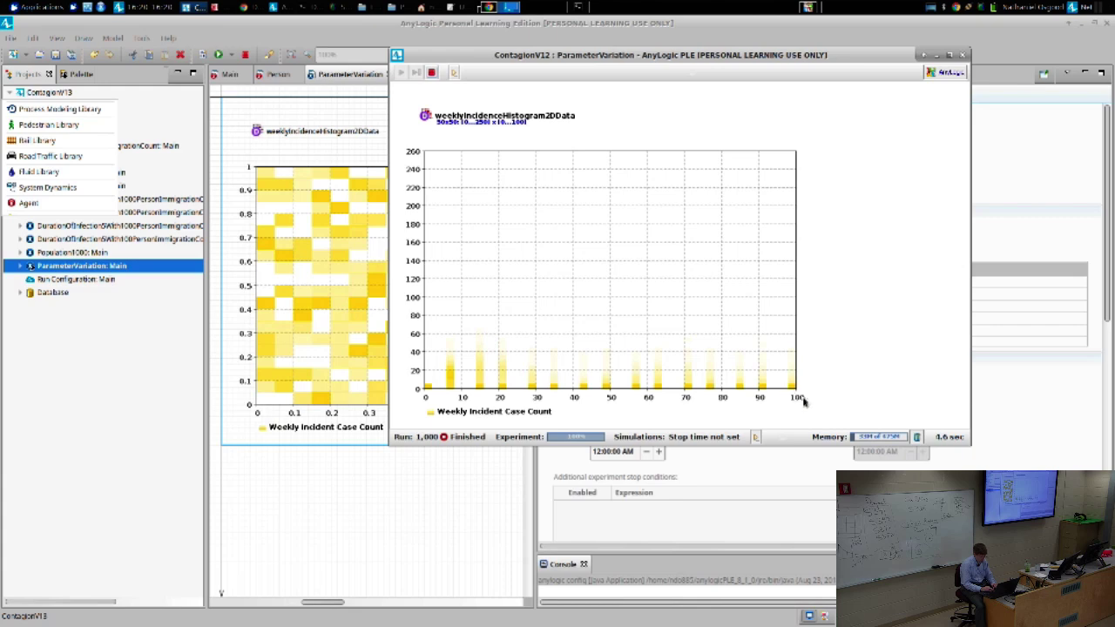
{"action": "left_click", "coordinate": [963, 54]}
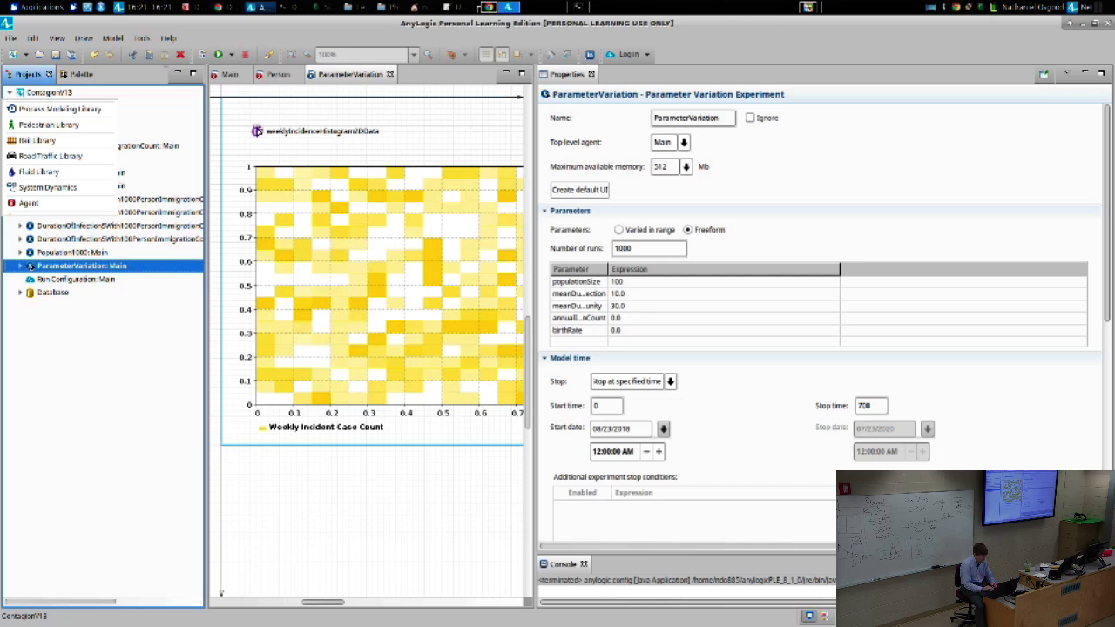
Step: Set the upper limit of the X-axis values range of weeklyIncidenceHistogram2DData to 700
{"action": "left_click", "coordinate": [332, 171]}
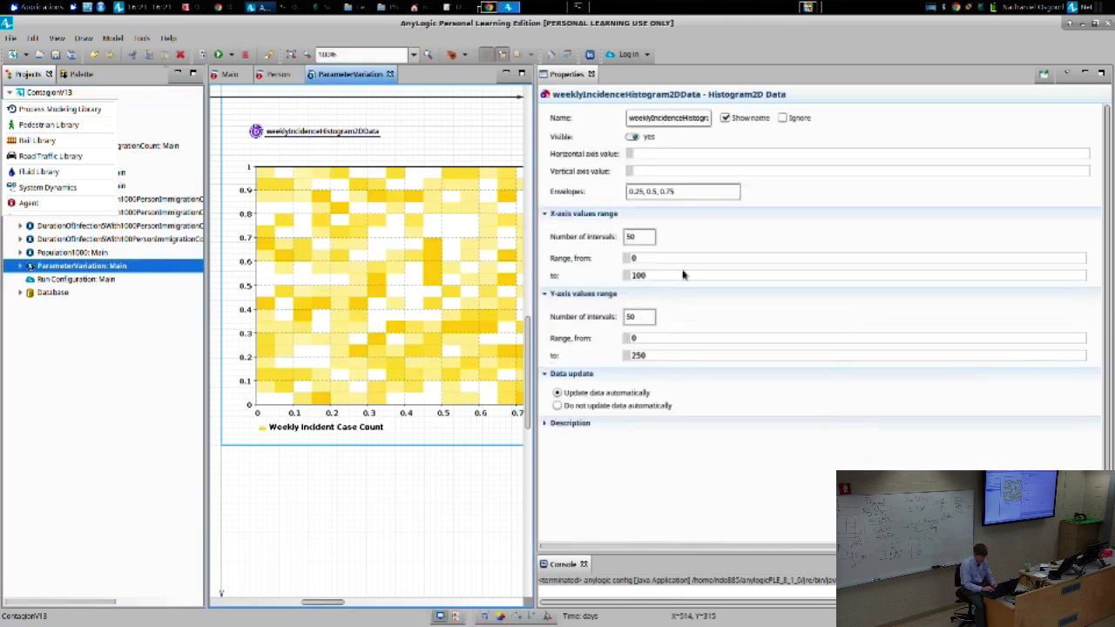
{"action": "left_click", "coordinate": [666, 276]}
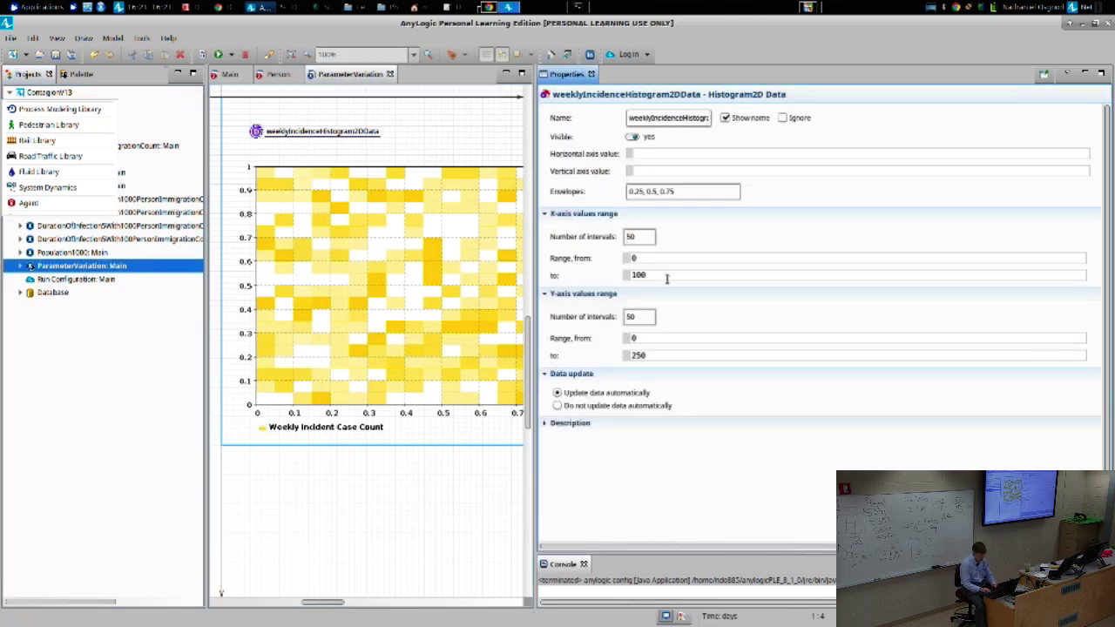
{"action": "type", "text": "7"}
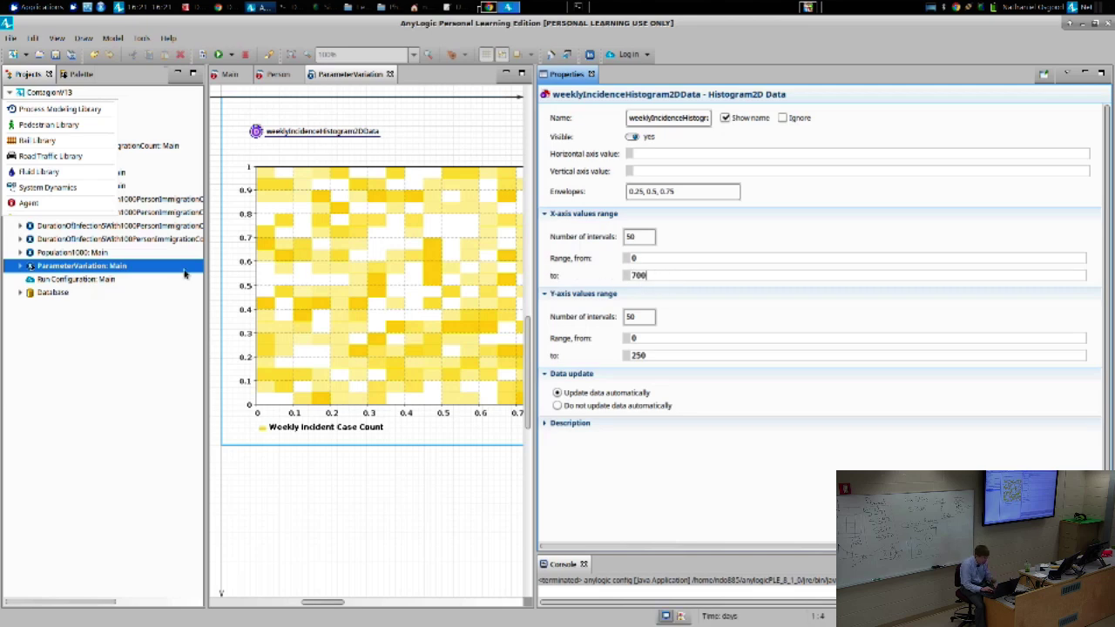
Step: Run the ParameterVariation experiment with the extended X-axis range, inspect the 2D histogram, and close the run window
{"action": "right_click", "coordinate": [109, 265]}
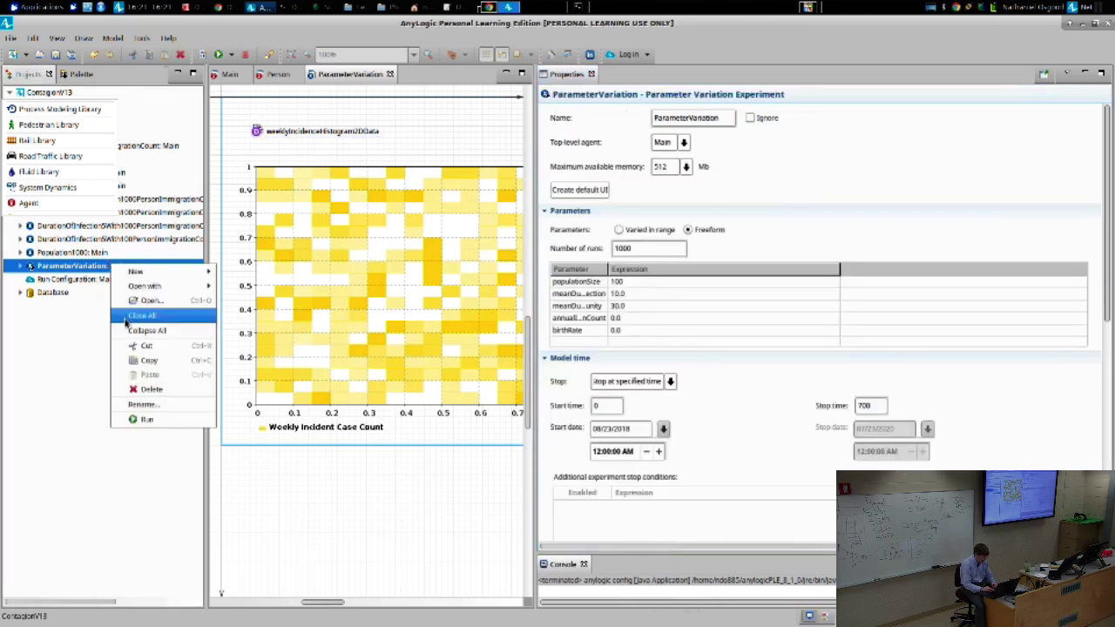
{"action": "left_click", "coordinate": [156, 423]}
{"action": "left_click", "coordinate": [219, 54]}
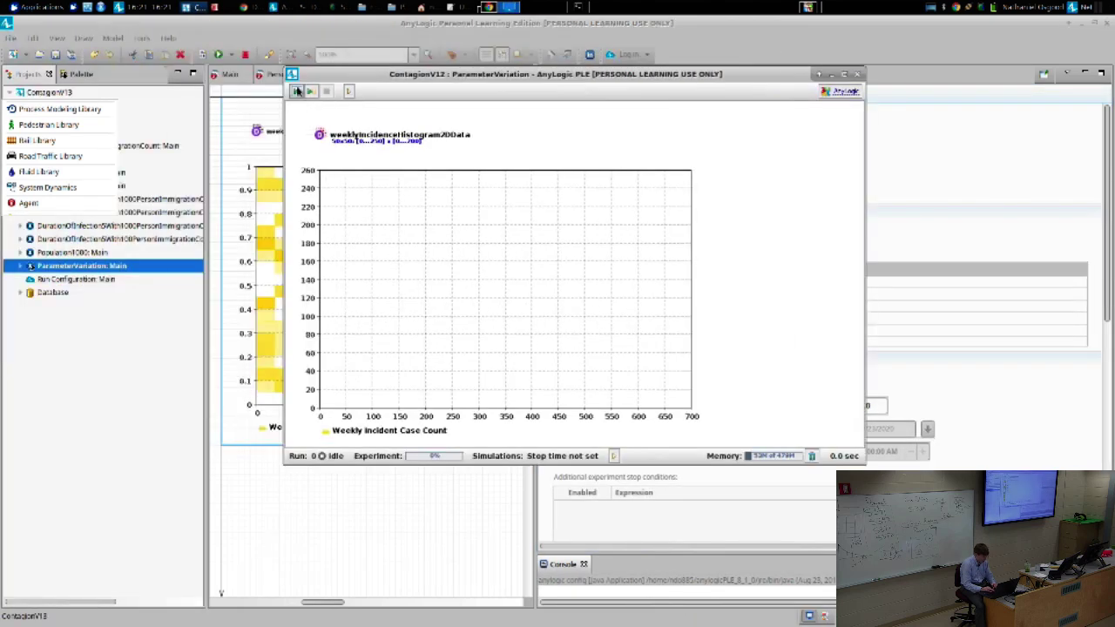
{"action": "left_click", "coordinate": [297, 90]}
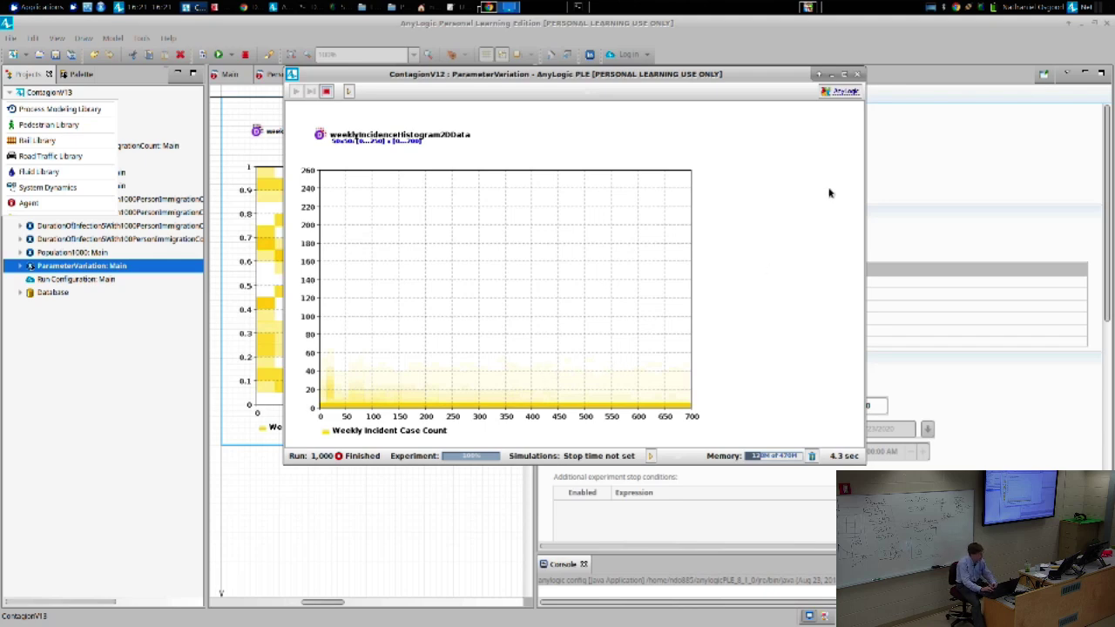
{"action": "left_click", "coordinate": [857, 75]}
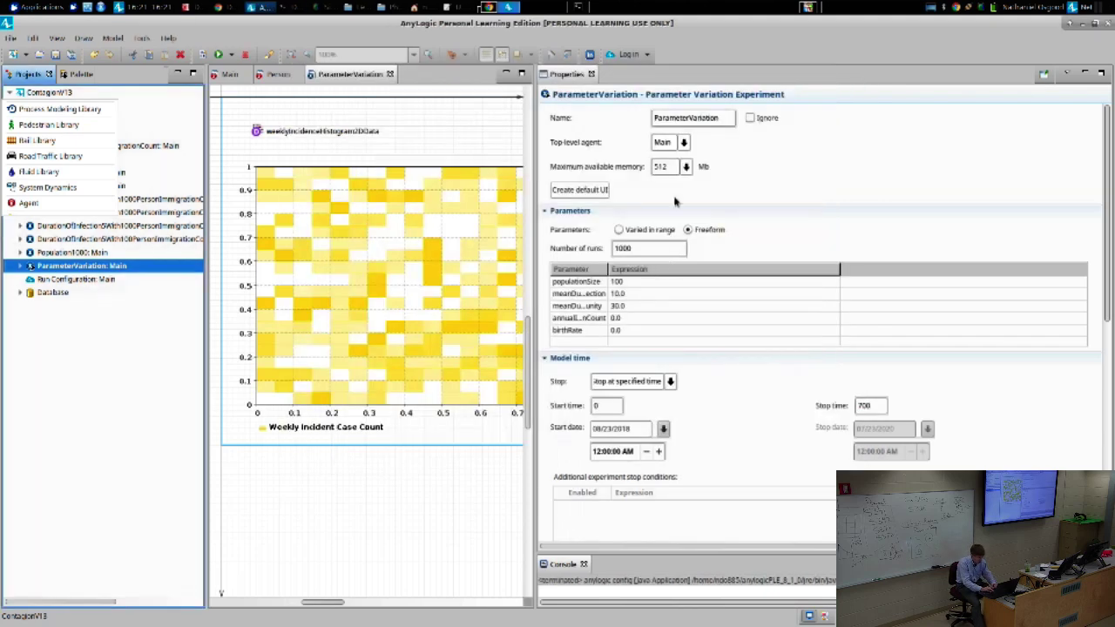
Step: Try maroon as the color of the Weekly Incident Case Count data in weeklyIncidenceHistogram2D, and settle on black
{"action": "left_click", "coordinate": [442, 198]}
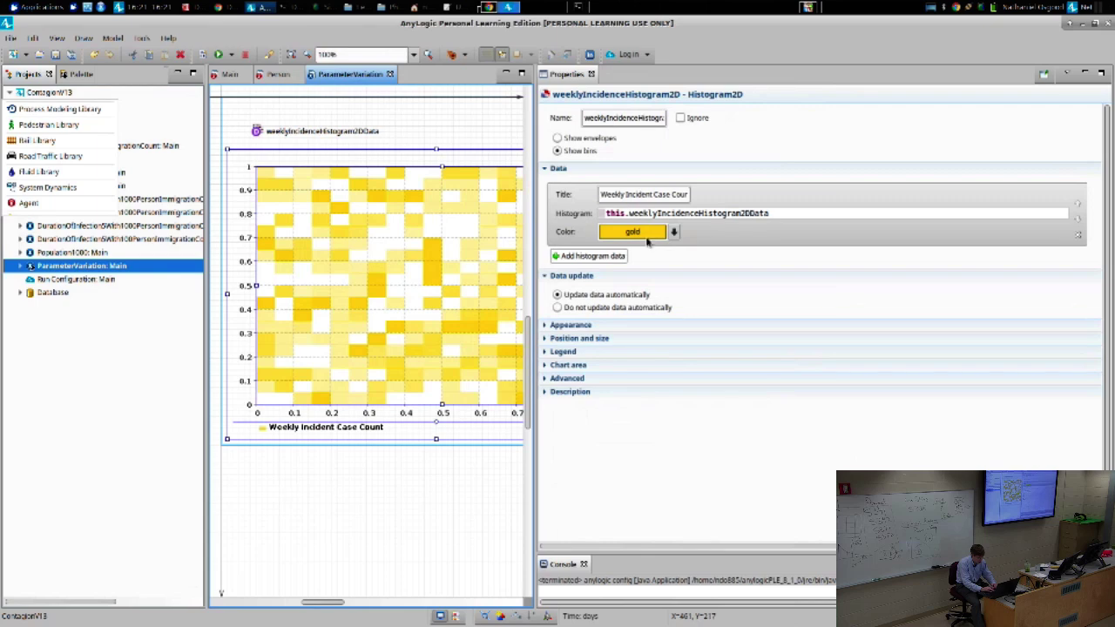
{"action": "left_click", "coordinate": [675, 232]}
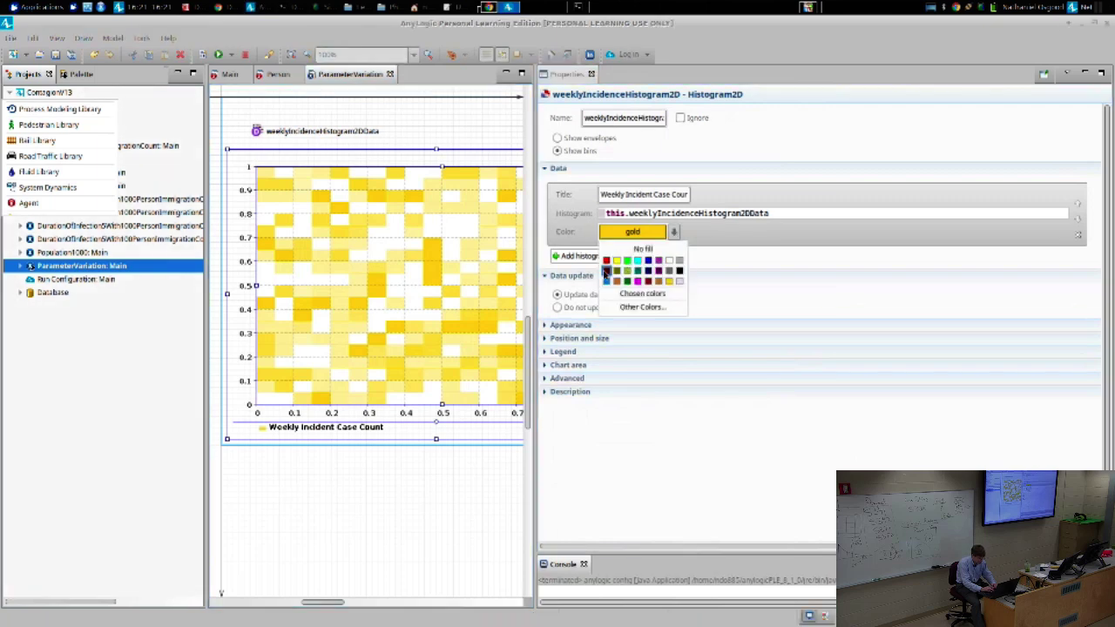
{"action": "left_click", "coordinate": [606, 271]}
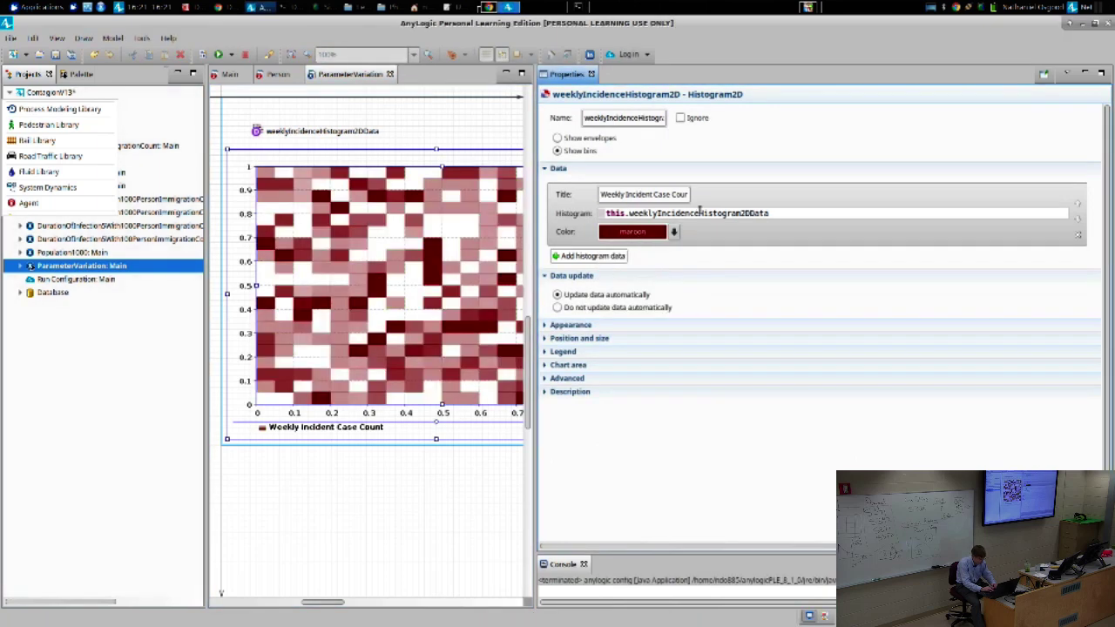
{"action": "left_click", "coordinate": [673, 234]}
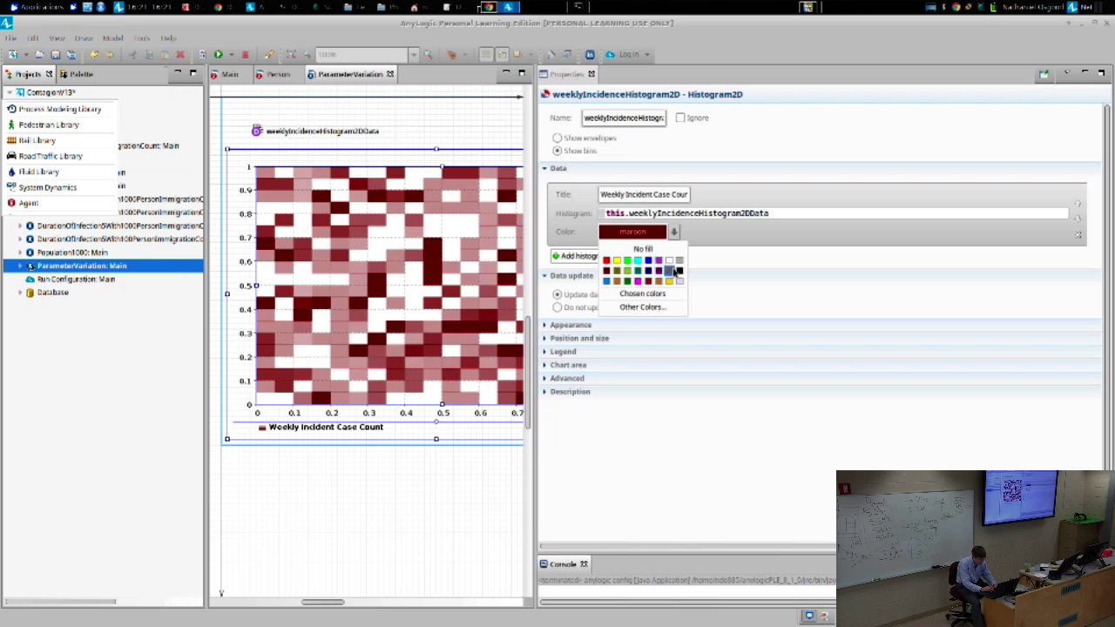
{"action": "left_click", "coordinate": [679, 274]}
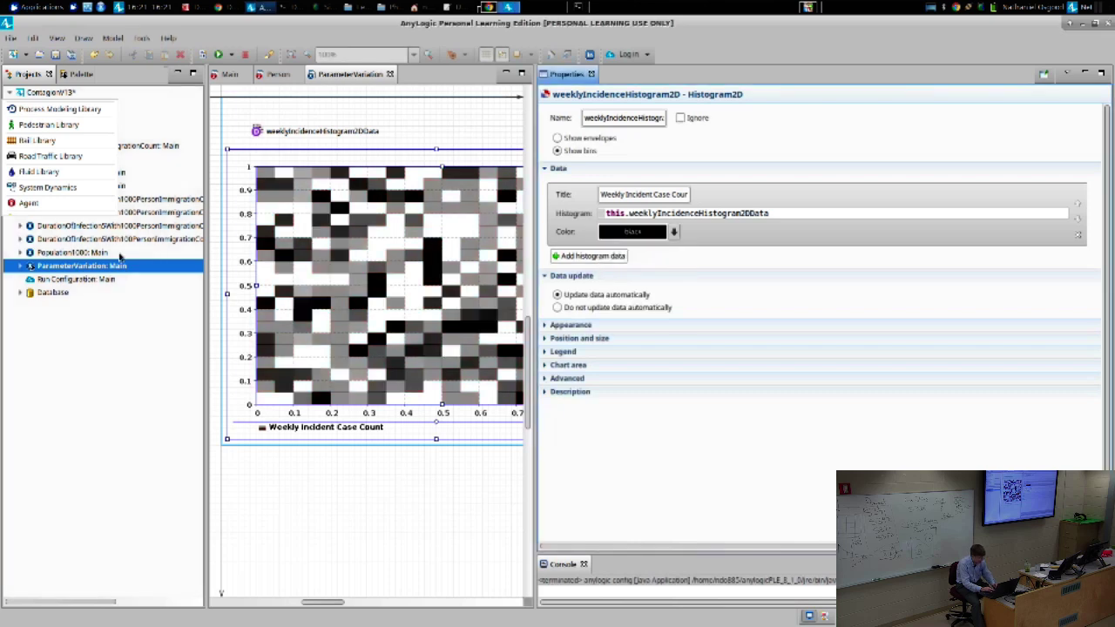
Step: Run the ParameterVariation experiment with the black histogram color, inspect the resulting density, and close the run window
{"action": "right_click", "coordinate": [146, 415]}
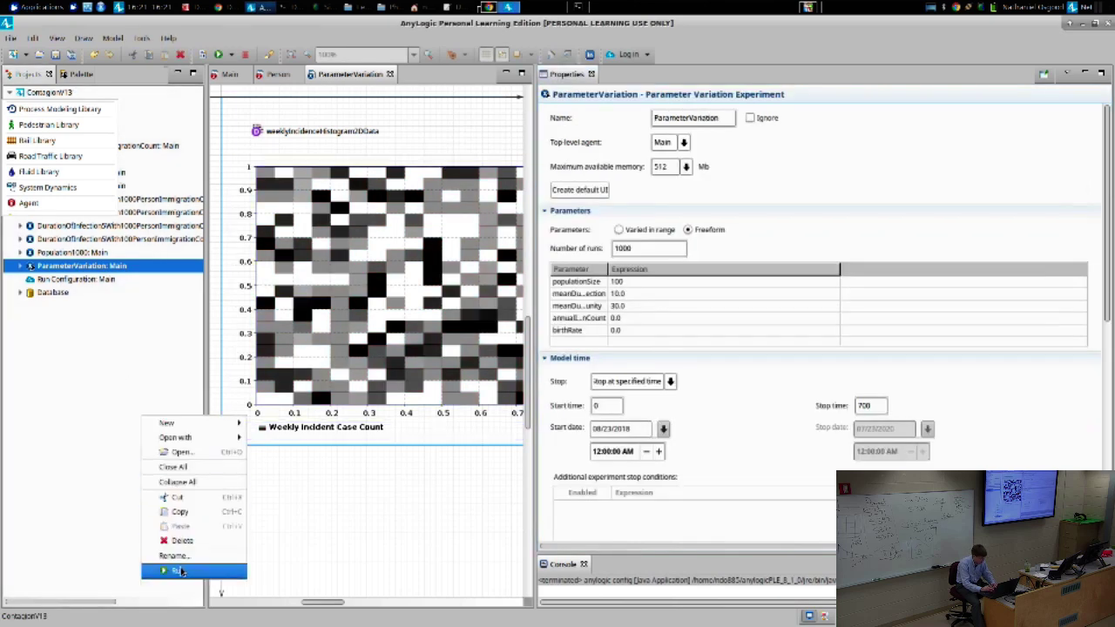
{"action": "left_click", "coordinate": [180, 570]}
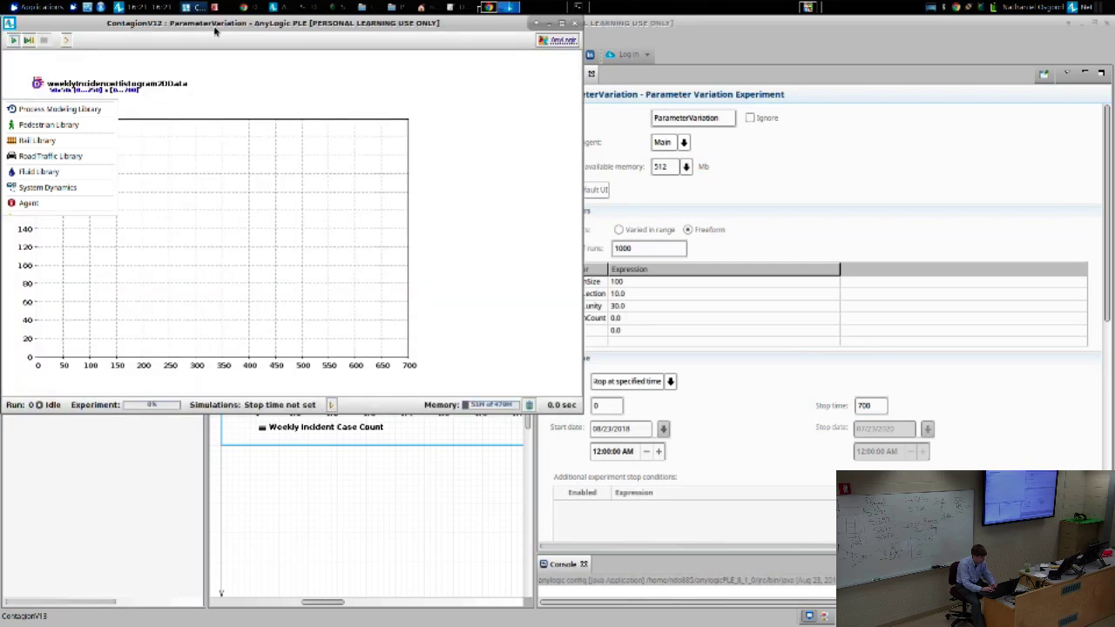
{"action": "left_click", "coordinate": [277, 50]}
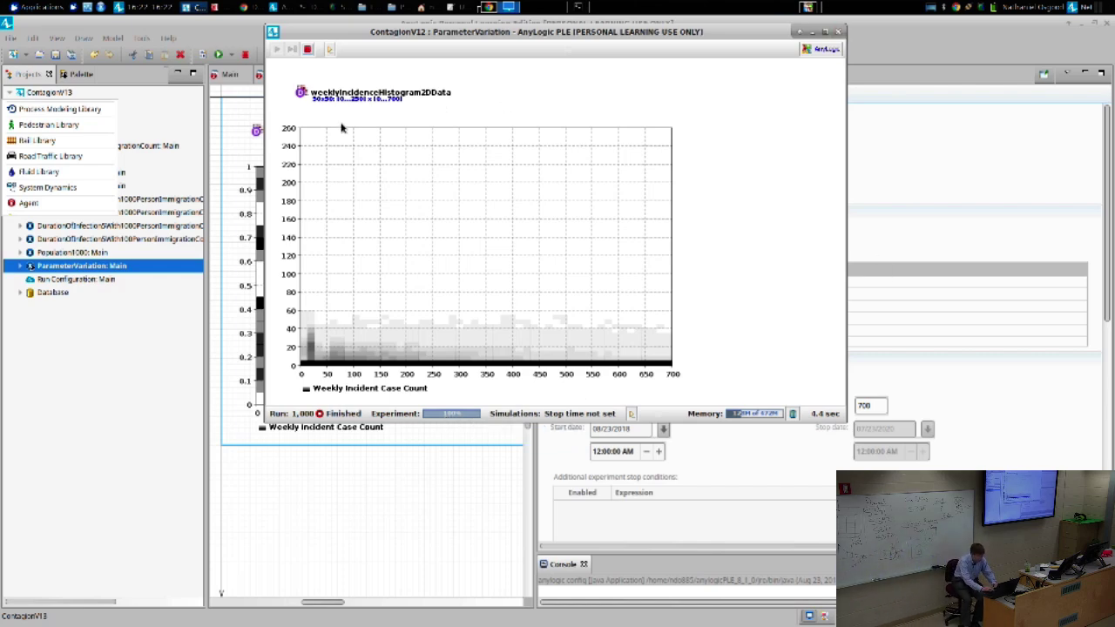
{"action": "double_click", "coordinate": [272, 35]}
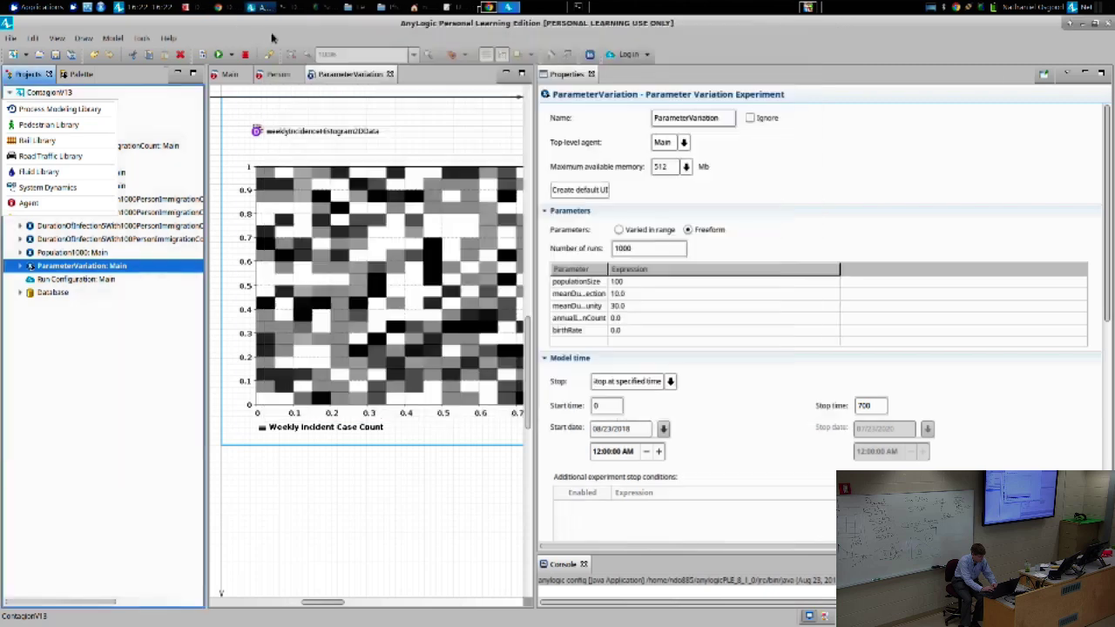
Step: Set the number of Y-axis intervals of weeklyIncidenceHistogram2DData to 250
{"action": "left_click", "coordinate": [258, 130]}
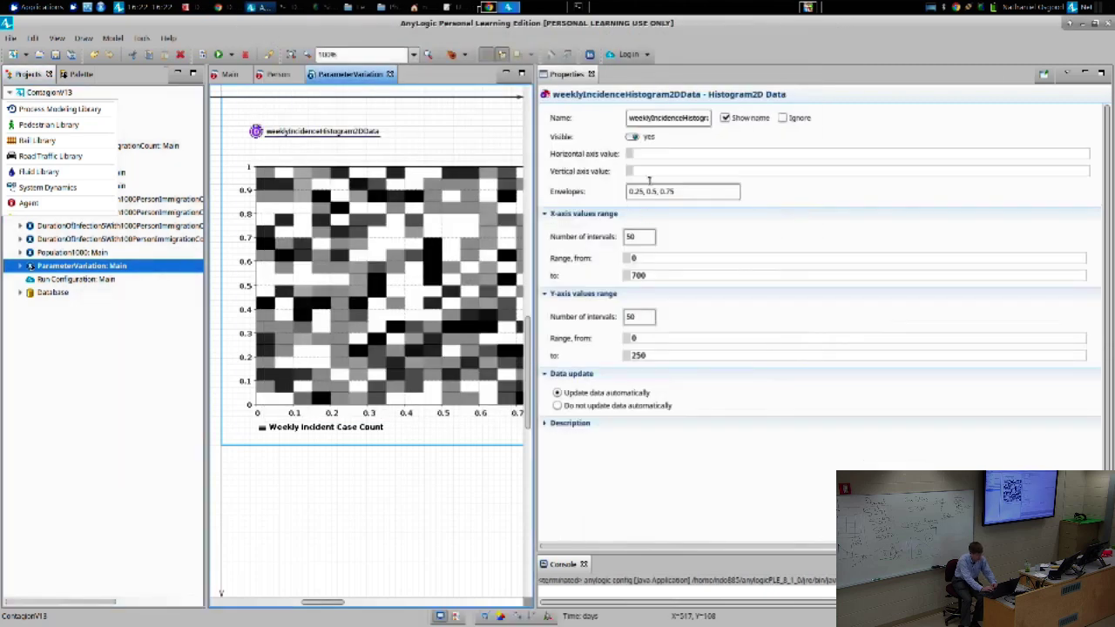
{"action": "double_click", "coordinate": [644, 318]}
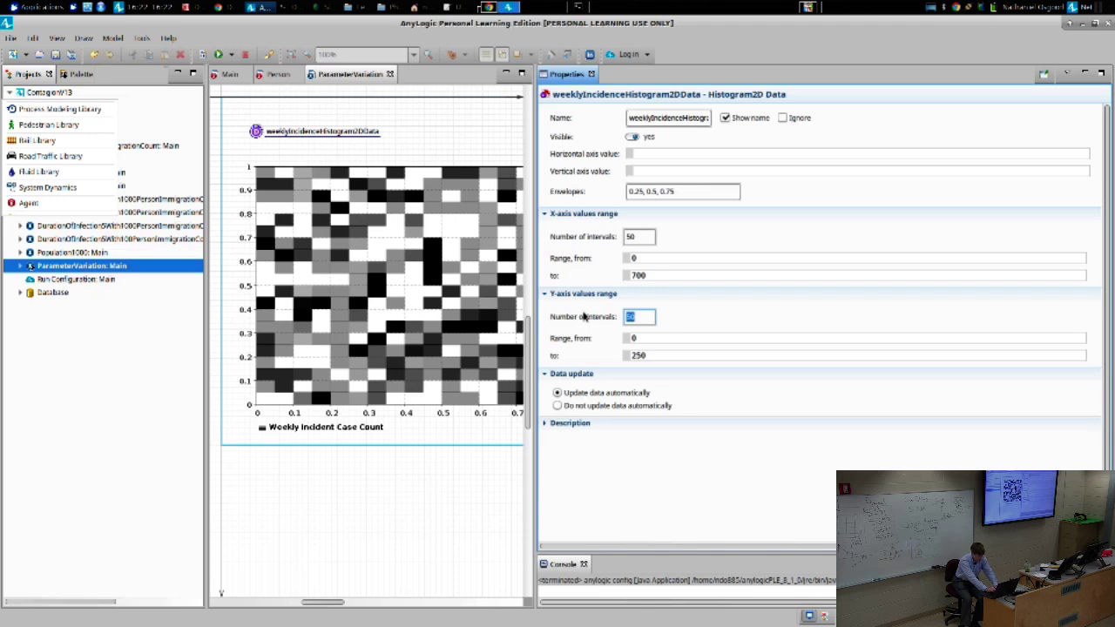
{"action": "type", "text": "250"}
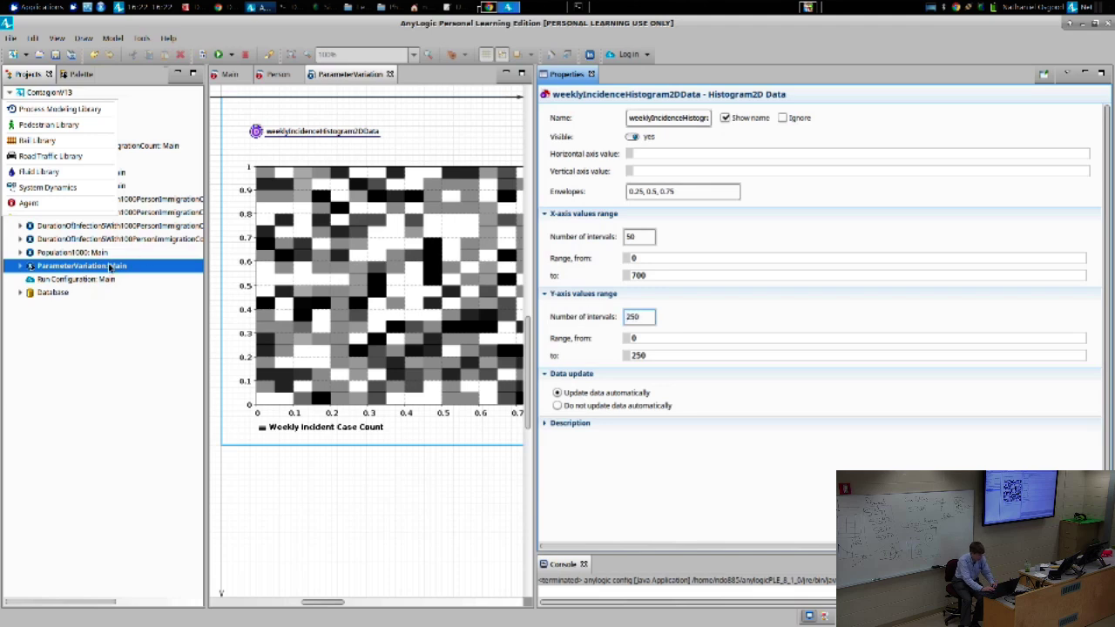
Step: Run the ParameterVariation experiment with the finer Y-axis intervals, examine the 2D histogram, and close the run window
{"action": "right_click", "coordinate": [119, 362]}
{"action": "left_click", "coordinate": [218, 54]}
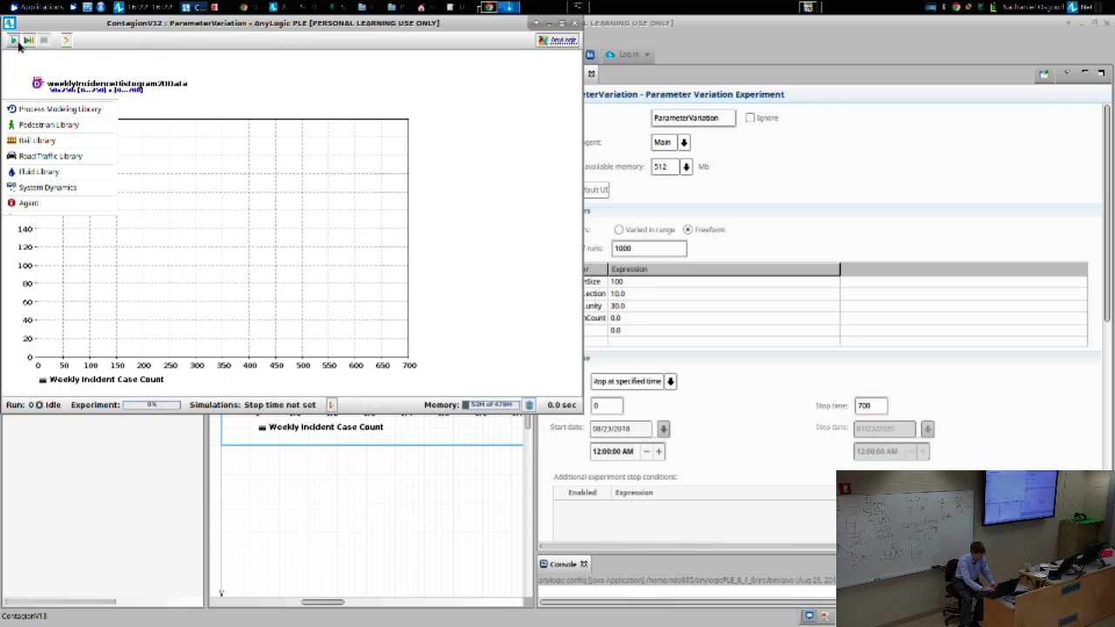
{"action": "left_click", "coordinate": [14, 40]}
{"action": "left_click_drag", "start_coordinate": [66, 25], "coordinate": [345, 38]}
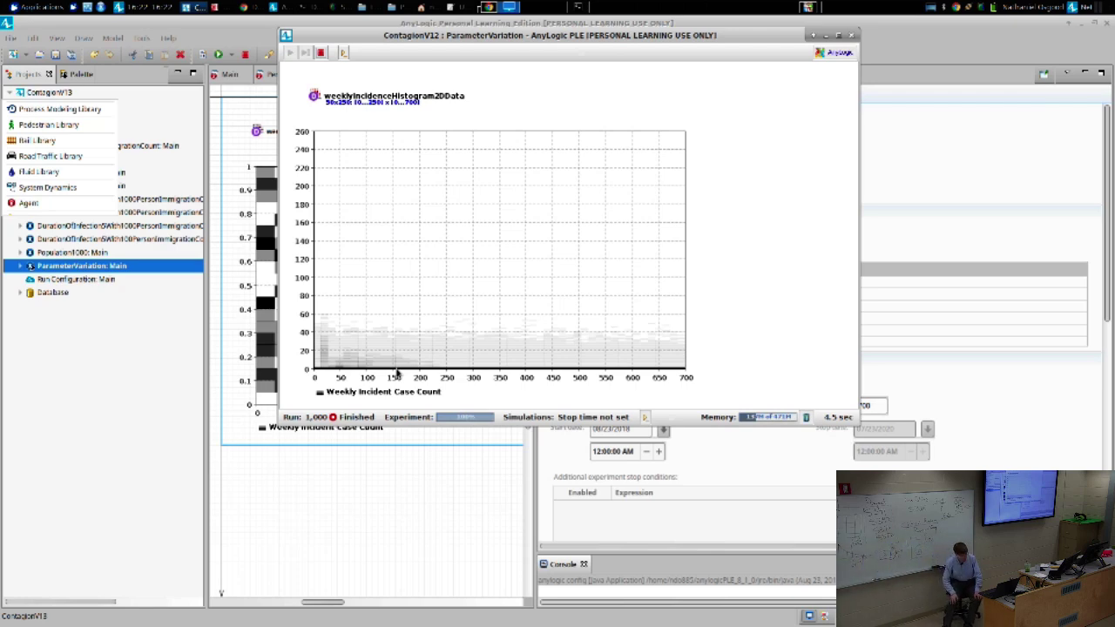
{"action": "left_click", "coordinate": [852, 35]}
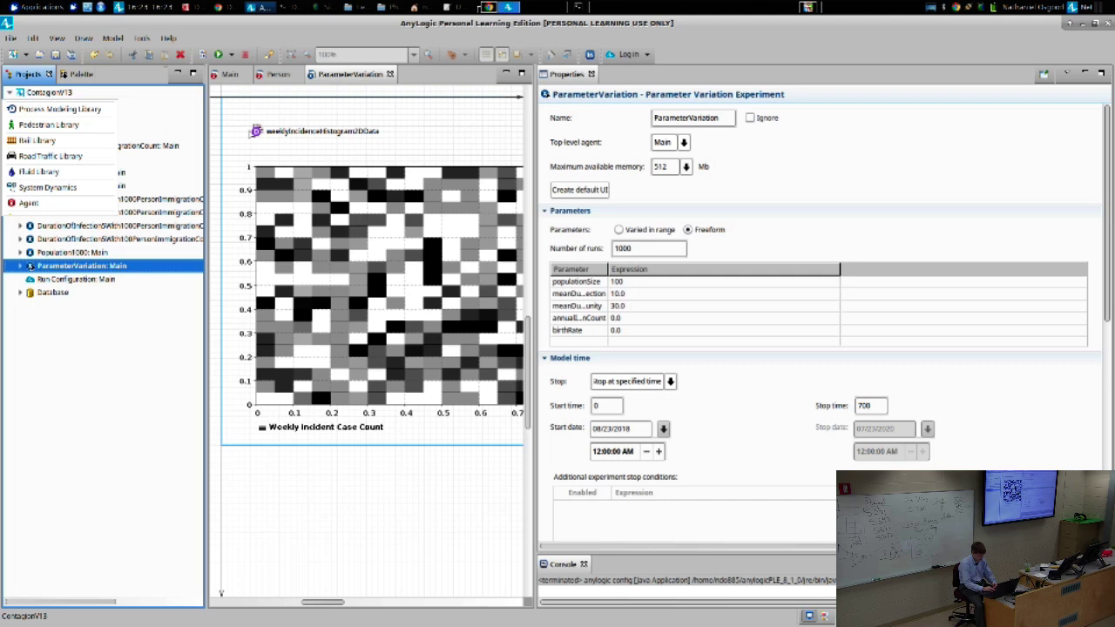
Step: Check the axis settings of weeklyIncidenceHistogram2DData, and restore the maximized main window and reposition it to uncover the project tree
{"action": "left_click", "coordinate": [255, 132]}
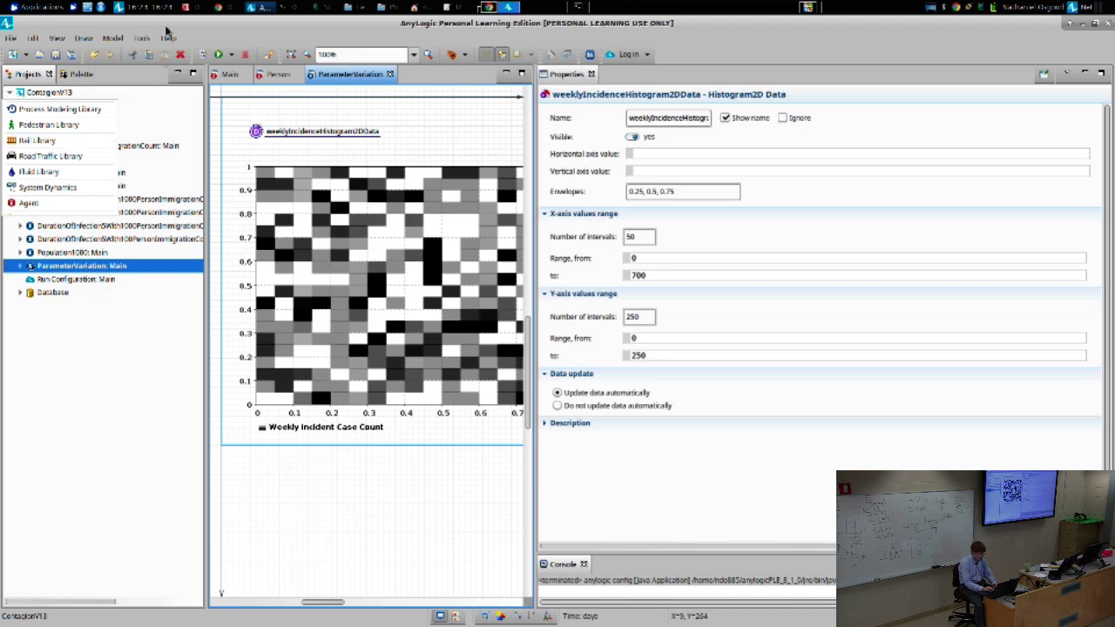
{"action": "double_click", "coordinate": [168, 32]}
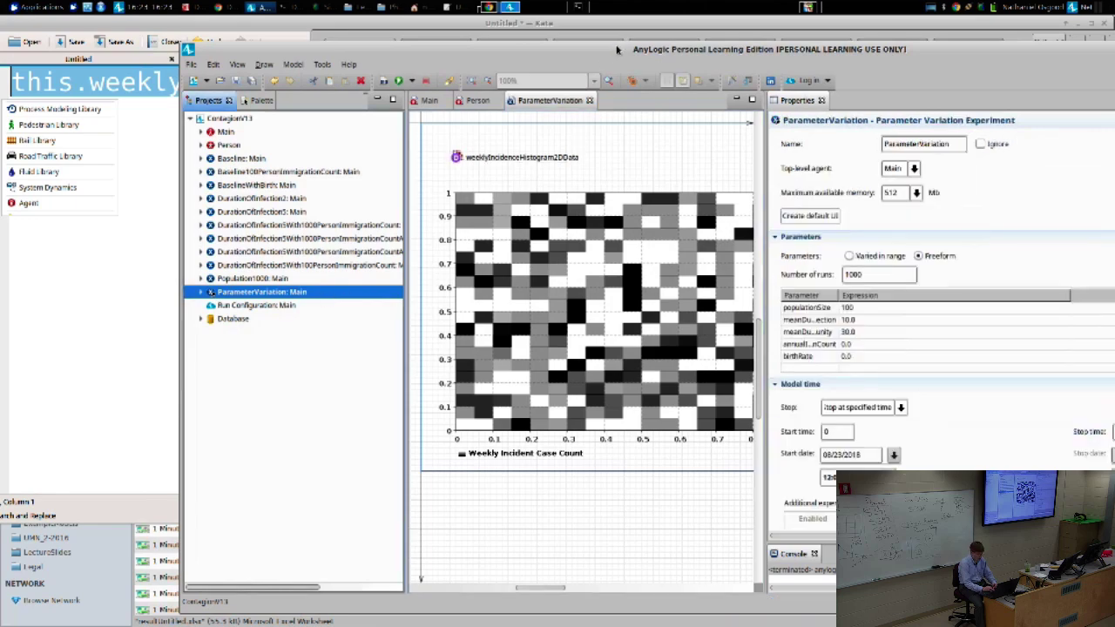
{"action": "left_click_drag", "start_coordinate": [617, 50], "coordinate": [535, 48]}
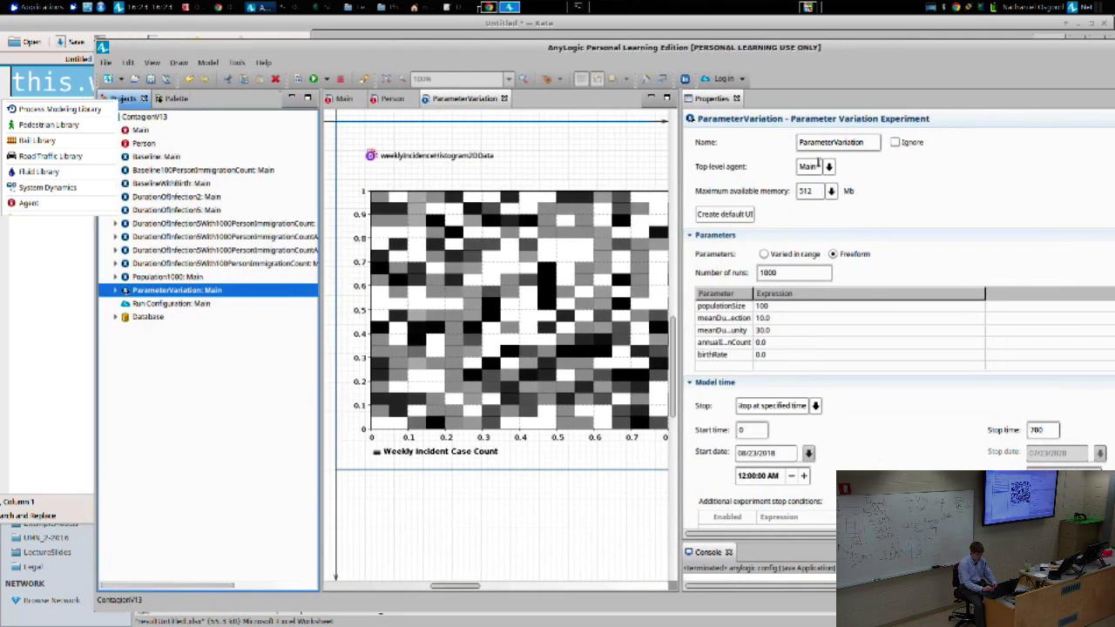
Step: Set the number of runs of the ParameterVariation experiment to 10000, and run the experiment
{"action": "left_click", "coordinate": [785, 272]}
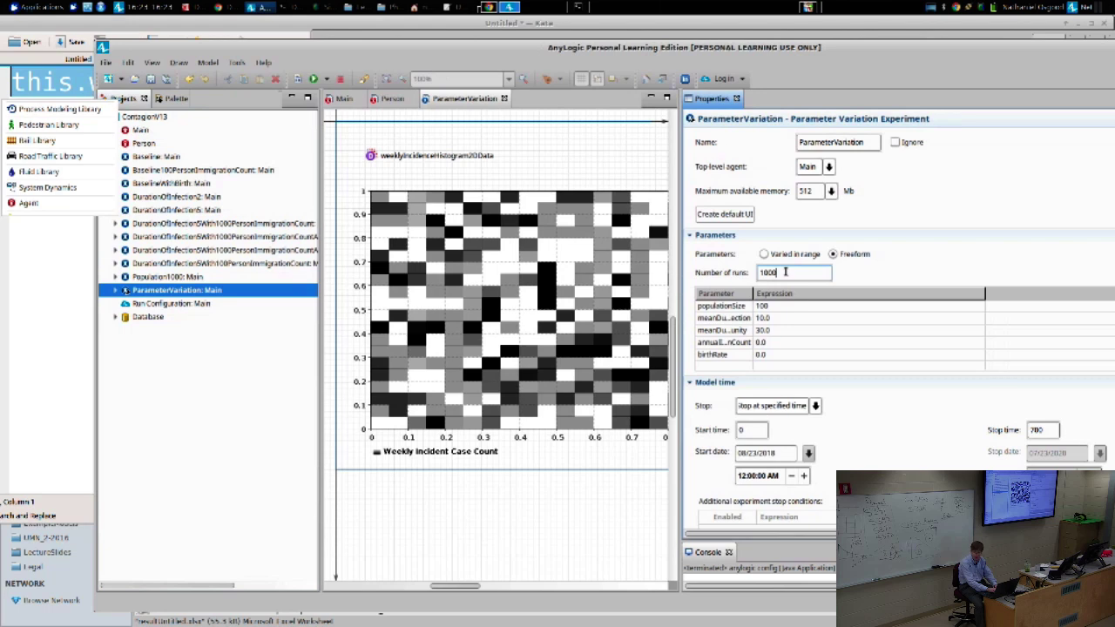
{"action": "type", "text": "0"}
{"action": "right_click", "coordinate": [193, 294]}
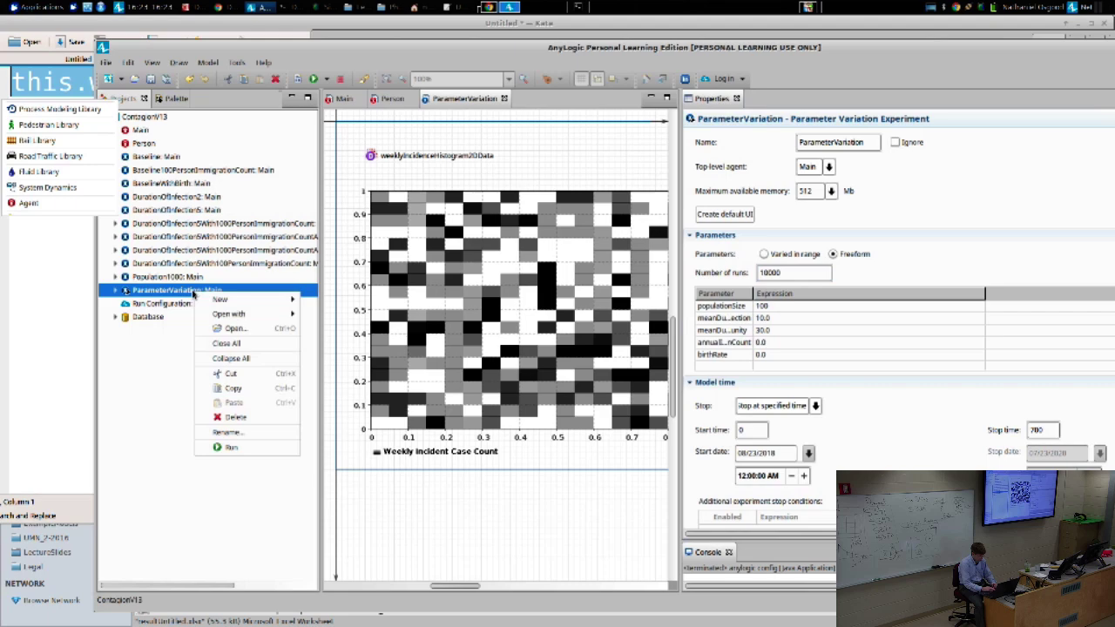
{"action": "left_click", "coordinate": [228, 452]}
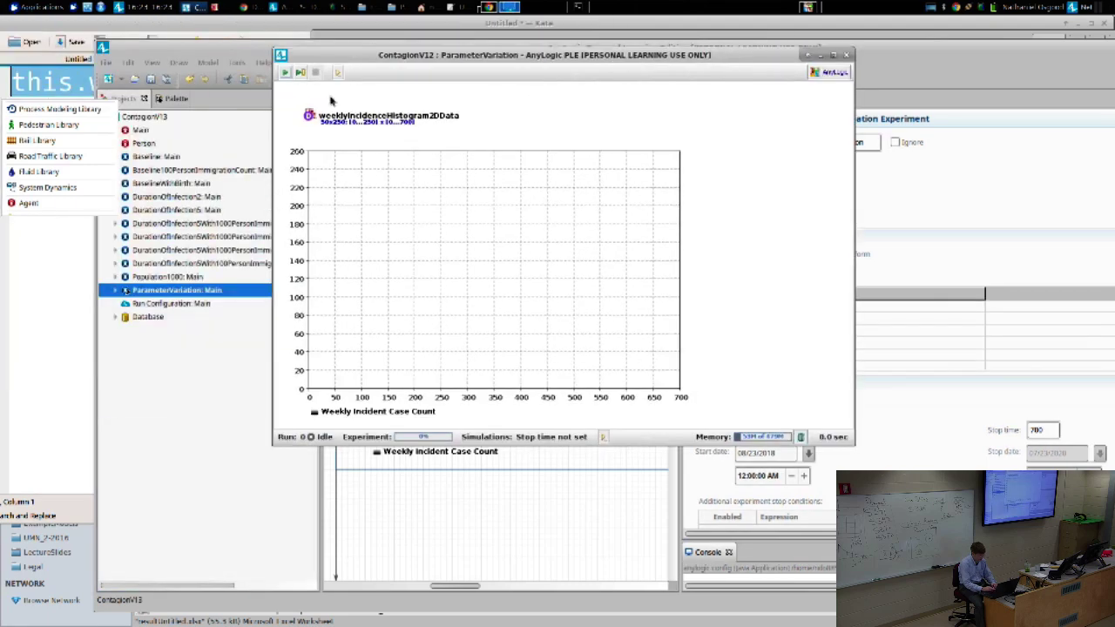
{"action": "left_click", "coordinate": [285, 73]}
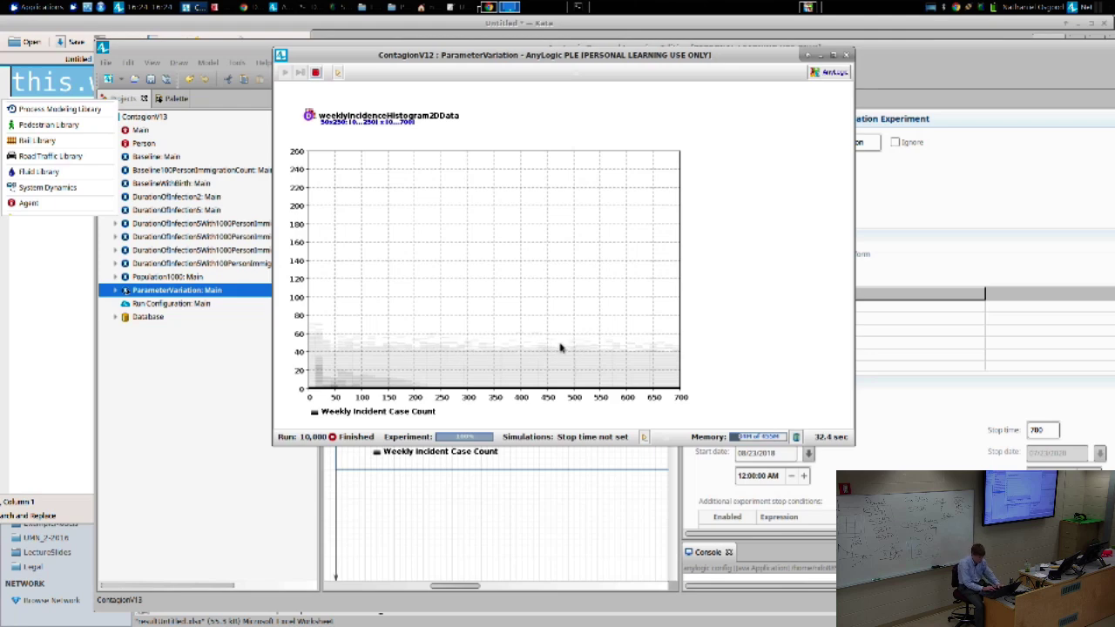
Step: Review the properties of weeklyIncidenceHistogram2DData and its 2D histogram chart in the model editor, moving the window to uncover the settings
{"action": "key", "text": "alt+Tab"}
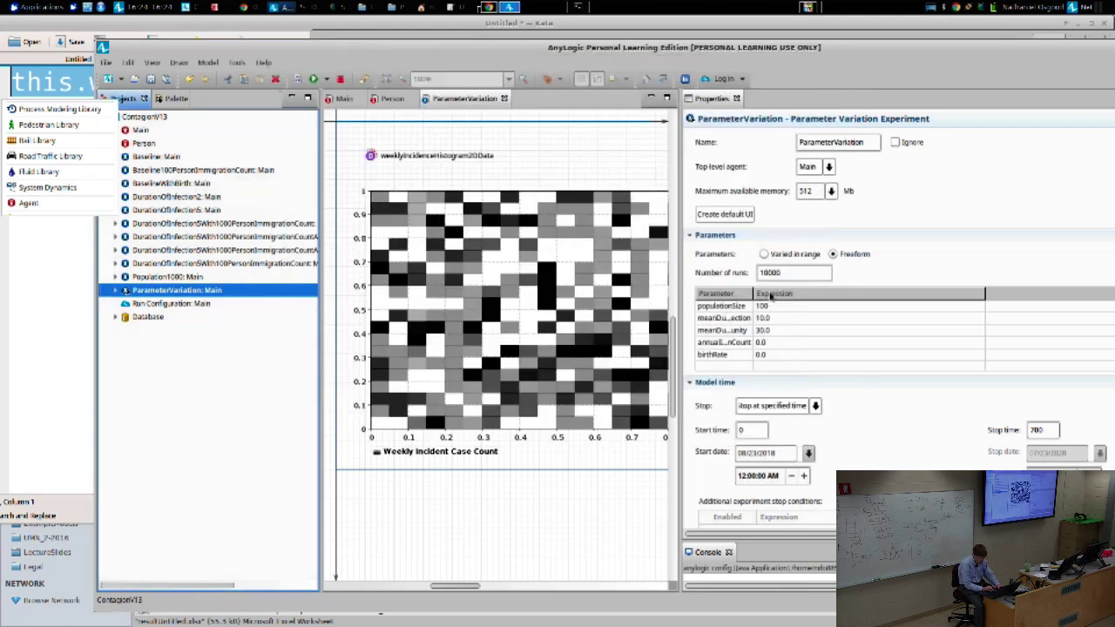
{"action": "left_click", "coordinate": [372, 156]}
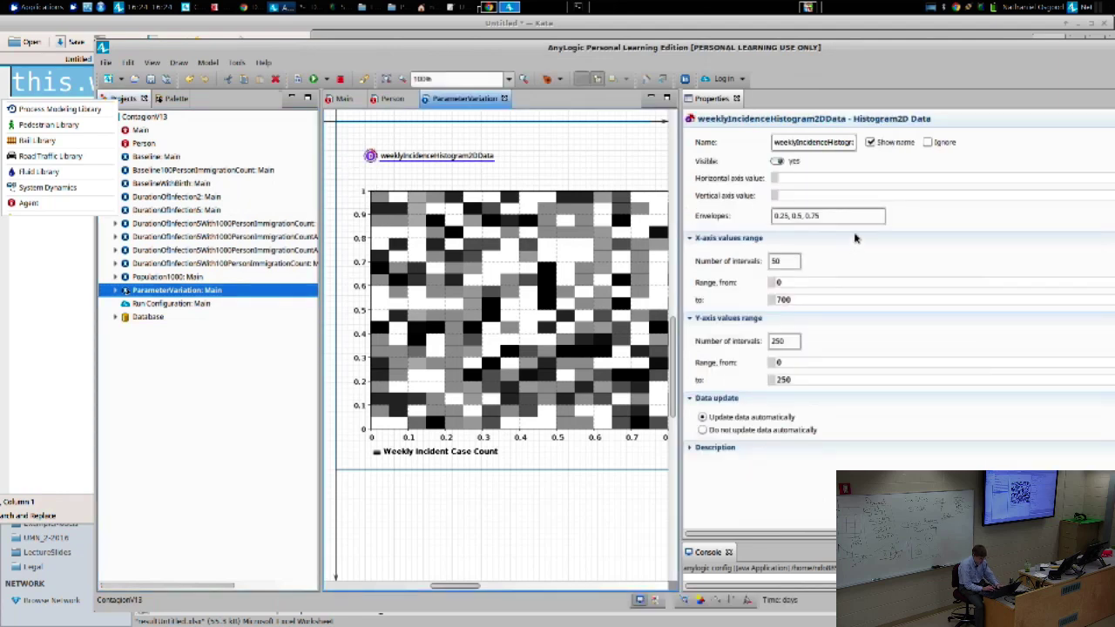
{"action": "left_click", "coordinate": [860, 177]}
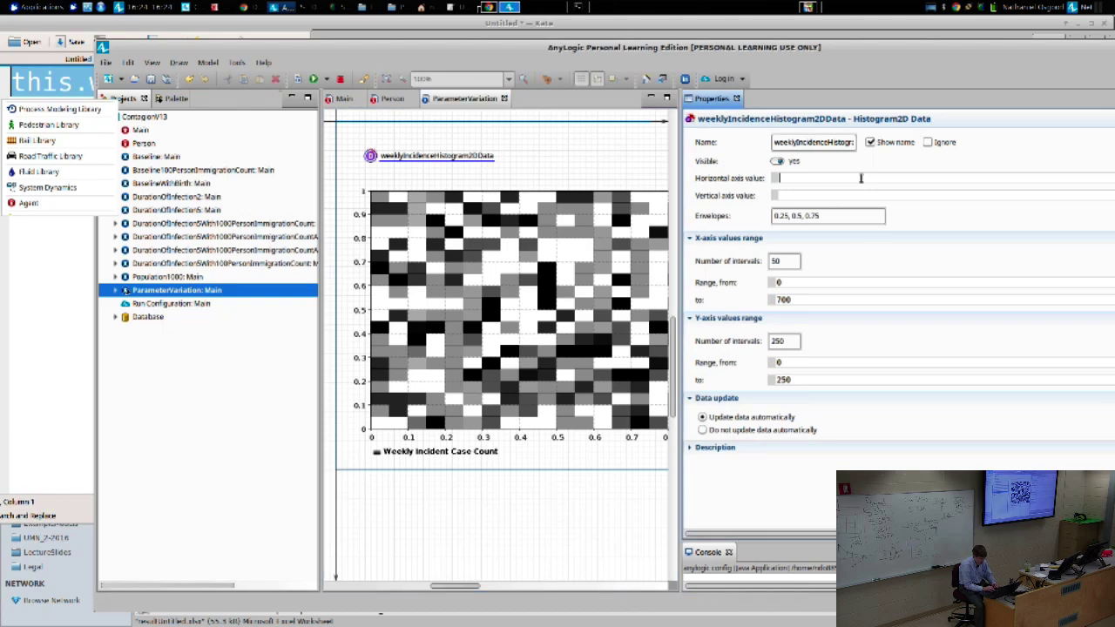
{"action": "double_click", "coordinate": [747, 52]}
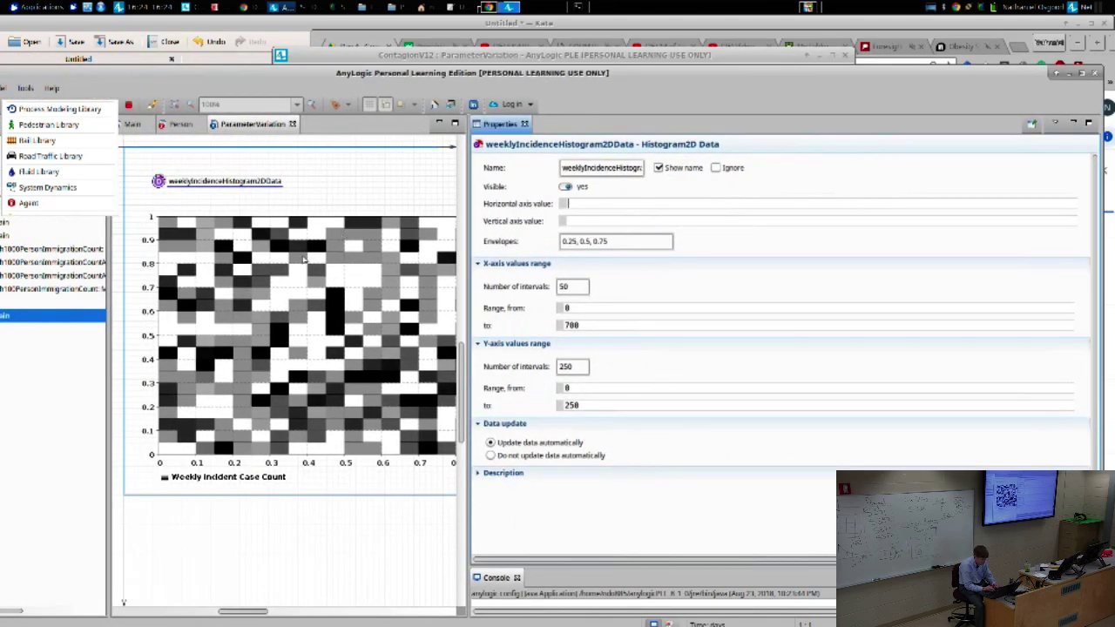
{"action": "left_click", "coordinate": [211, 281]}
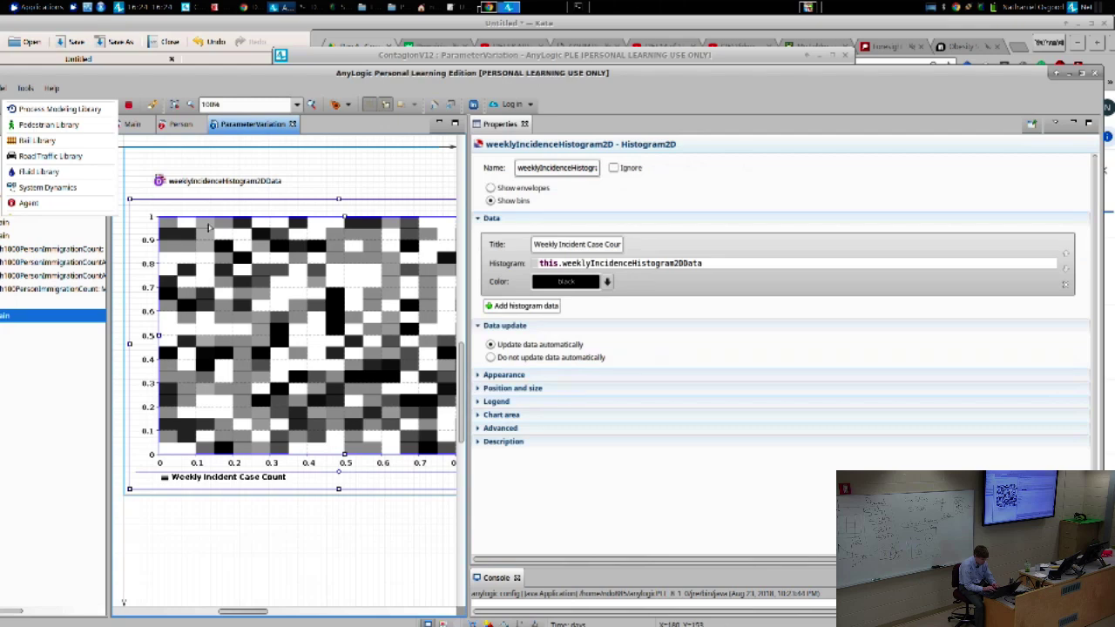
{"action": "left_click", "coordinate": [159, 180]}
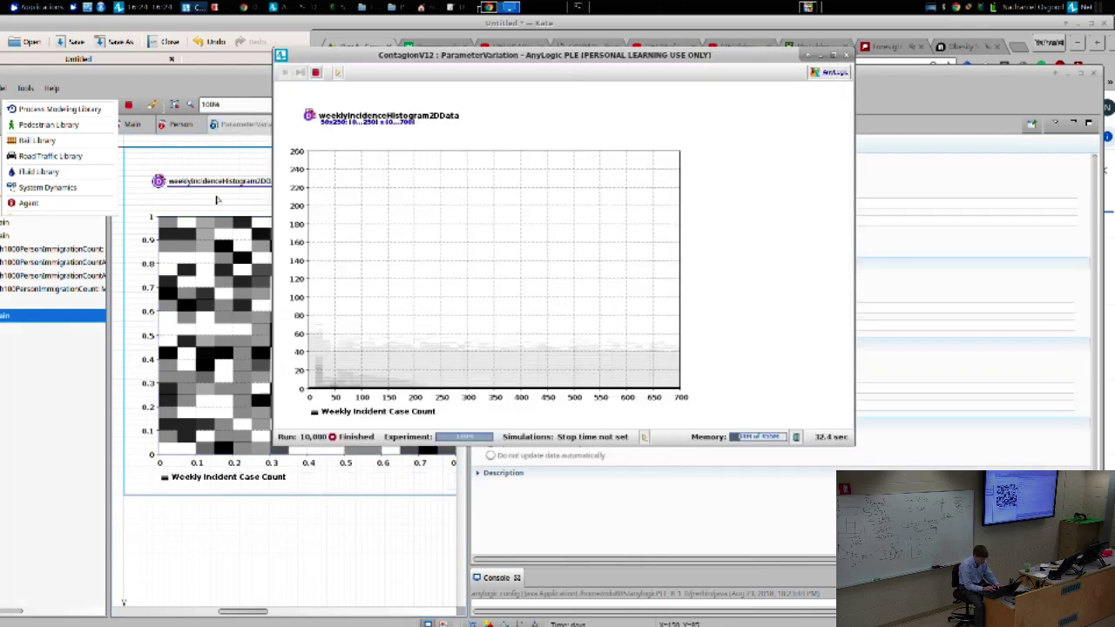
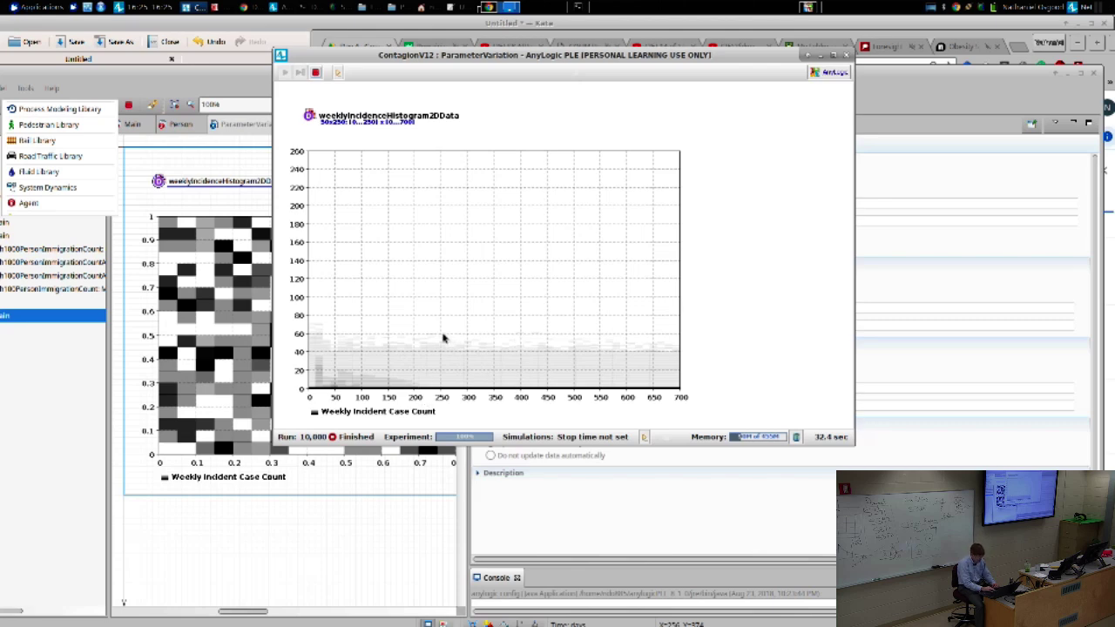
Step: Copy the data of the Weekly Incident Case Count histogram from the finished run
{"action": "right_click", "coordinate": [398, 321]}
{"action": "left_click", "coordinate": [424, 326]}
{"action": "key", "text": "alt+Tab"}
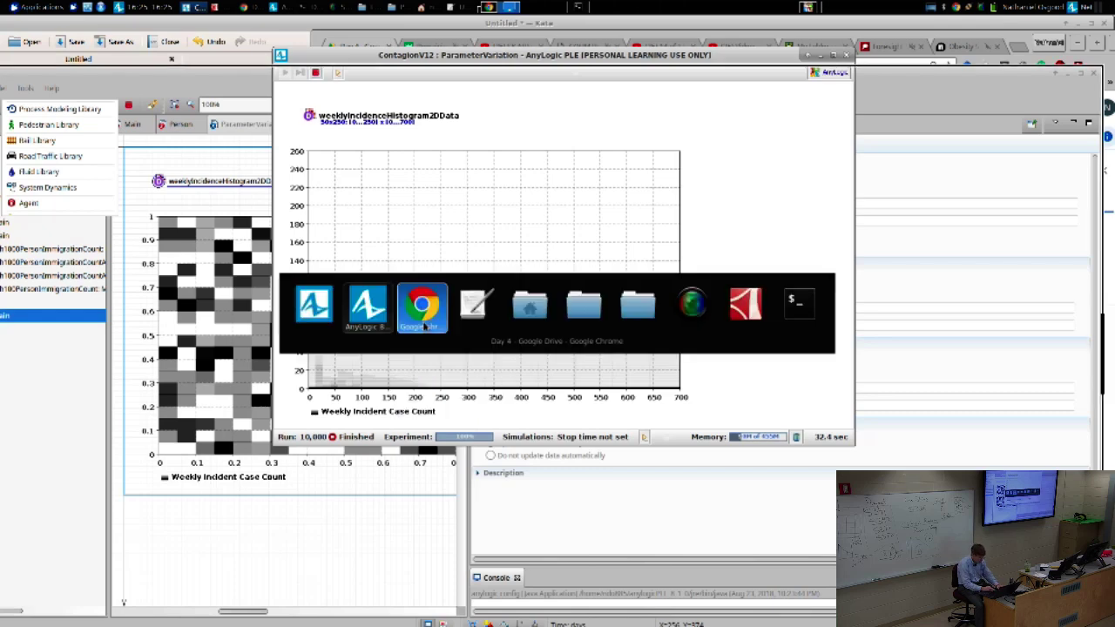
{"action": "key", "text": "alt+shift+Tab"}
Step: Open a new LibreOffice Calc spreadsheet, move its window aside, and paste the copied histogram data starting at cell A1
{"action": "left_click", "coordinate": [54, 7]}
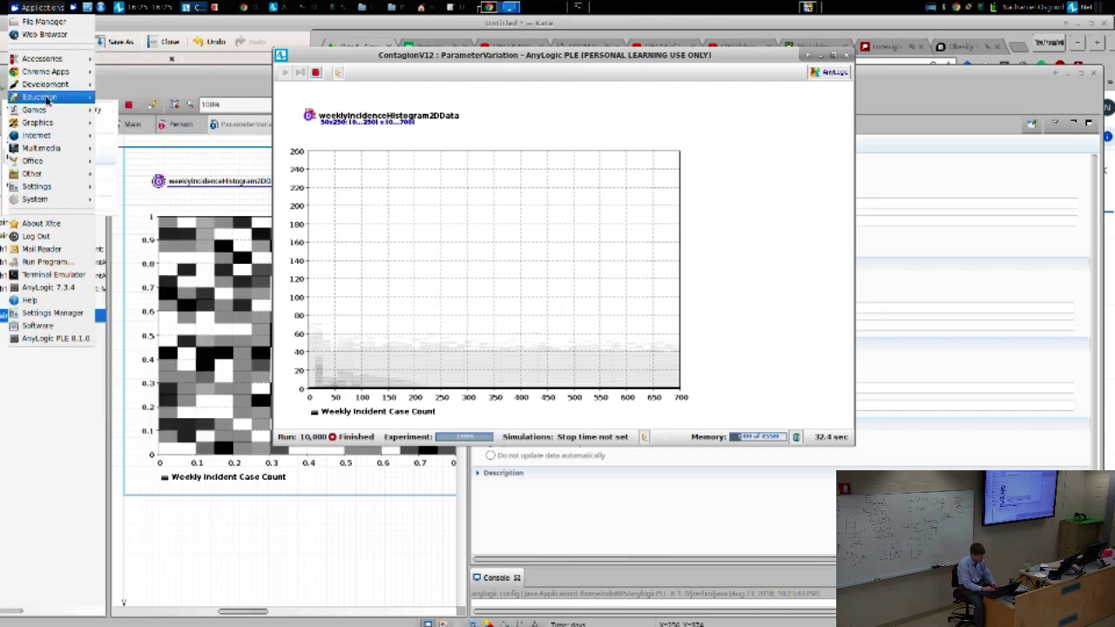
{"action": "mouse_move", "coordinate": [47, 163]}
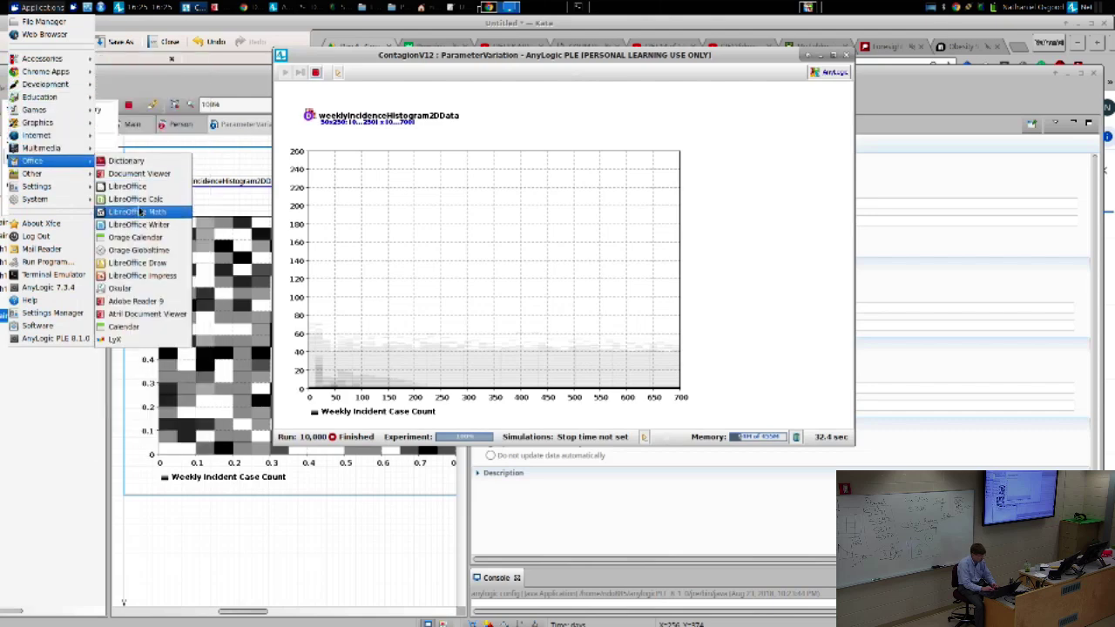
{"action": "left_click", "coordinate": [140, 199]}
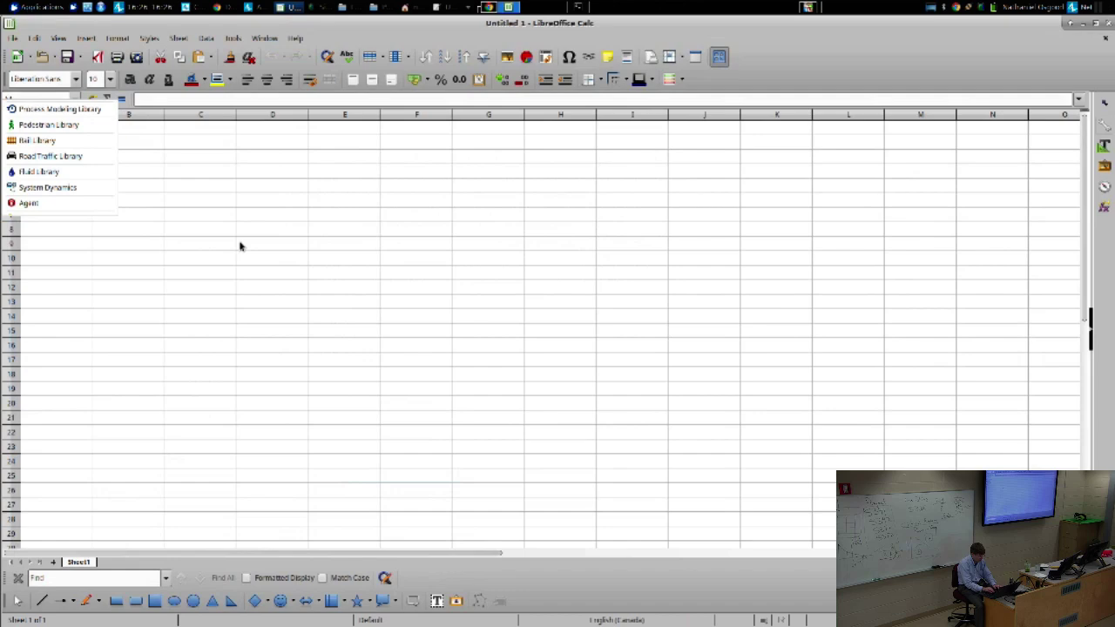
{"action": "left_click_drag", "start_coordinate": [220, 28], "coordinate": [460, 66]}
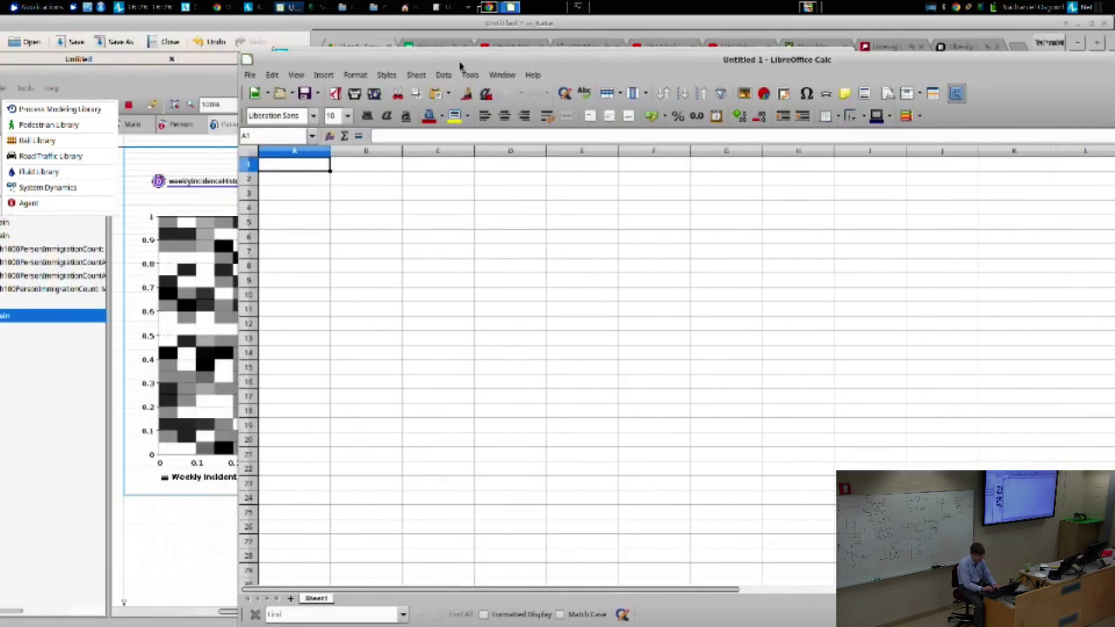
{"action": "key", "text": "ctrl+v"}
{"action": "key", "text": "Return"}
{"action": "key", "text": "Down"}
{"action": "key", "text": "Down"}
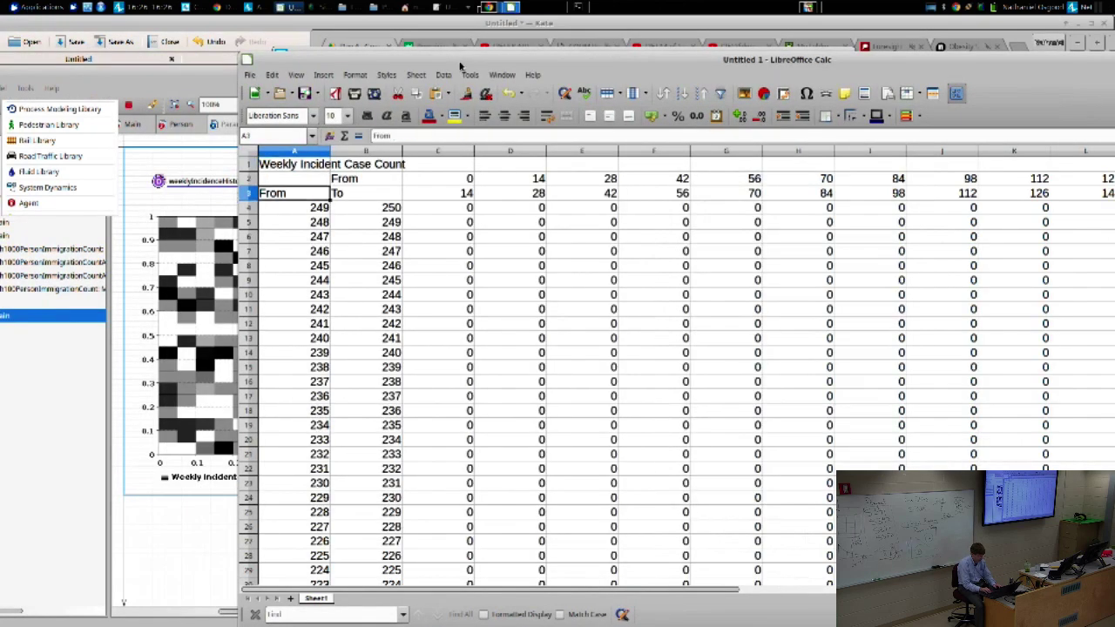
Step: Scan the pasted histogram rows to examine how the counts are distributed across the weekly incidence bins
{"action": "key", "text": "Page_Down"}
{"action": "key", "text": "Page_Down"}
{"action": "key", "text": "Page_Down"}
{"action": "key", "text": "Page_Down"}
{"action": "key", "text": "Page_Down"}
{"action": "key", "text": "Page_Down"}
{"action": "key", "text": "Page_Down"}
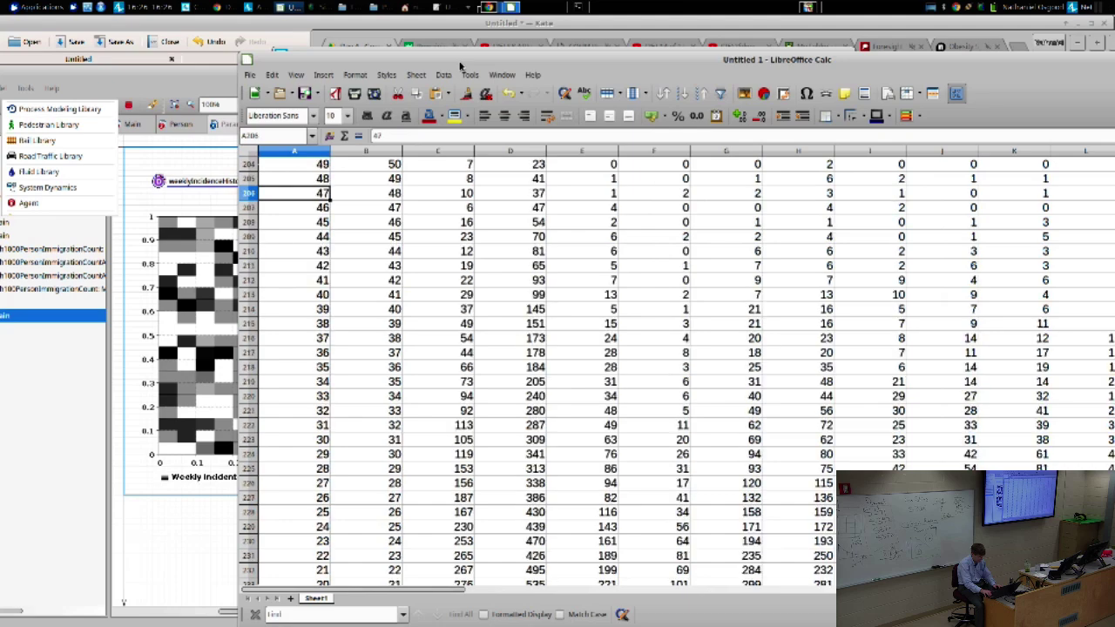
{"action": "key", "text": "Page_Up"}
{"action": "key", "text": "Page_Down"}
{"action": "key", "text": "Up"}
{"action": "key", "text": "Up"}
{"action": "key", "text": "Up"}
{"action": "key", "text": "Up"}
{"action": "key", "text": "Up"}
{"action": "key", "text": "Up"}
{"action": "key", "text": "Up"}
{"action": "key", "text": "Up"}
{"action": "key", "text": "Up"}
{"action": "key", "text": "Up"}
{"action": "key", "text": "Up"}
{"action": "key", "text": "Up"}
{"action": "key", "text": "Up"}
{"action": "key", "text": "Up"}
{"action": "key", "text": "Up"}
{"action": "key", "text": "Up"}
{"action": "key", "text": "Up"}
{"action": "key", "text": "Up"}
{"action": "key", "text": "Up"}
{"action": "key", "text": "Up"}
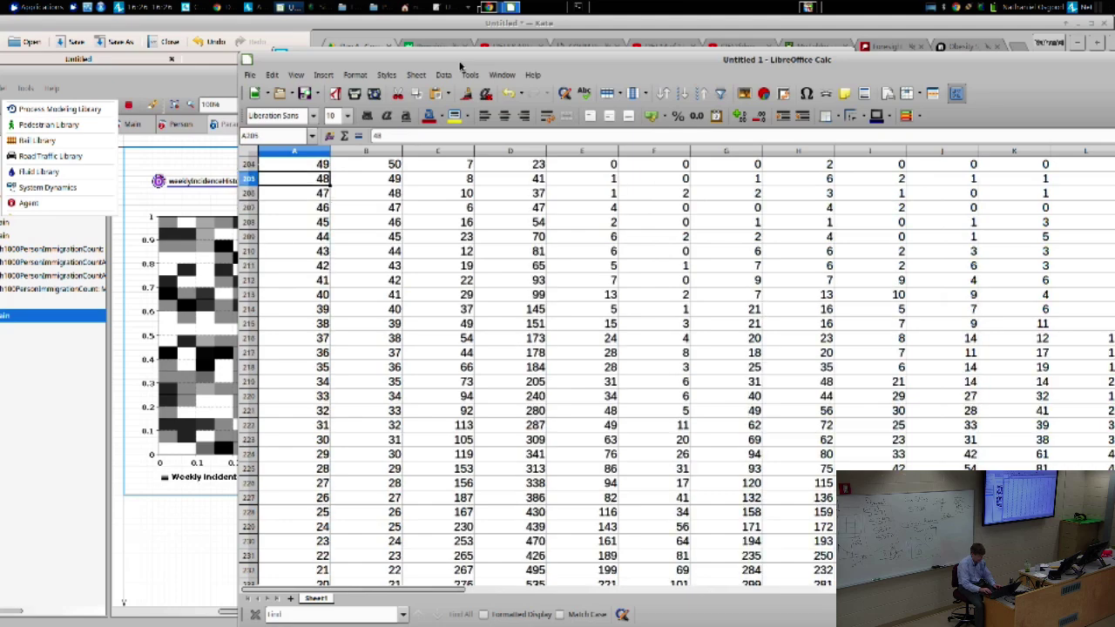
{"action": "key", "text": "Up"}
{"action": "key", "text": "Up"}
{"action": "key", "text": "Up"}
{"action": "key", "text": "Up"}
{"action": "key", "text": "Up"}
{"action": "key", "text": "Up"}
{"action": "key", "text": "Up"}
{"action": "key", "text": "Up"}
{"action": "key", "text": "Up"}
{"action": "key", "text": "Up"}
{"action": "key", "text": "Up"}
{"action": "key", "text": "Up"}
{"action": "key", "text": "Up"}
{"action": "key", "text": "Up"}
{"action": "key", "text": "Up"}
{"action": "key", "text": "Up"}
{"action": "key", "text": "Up"}
{"action": "key", "text": "Up"}
{"action": "key", "text": "Up"}
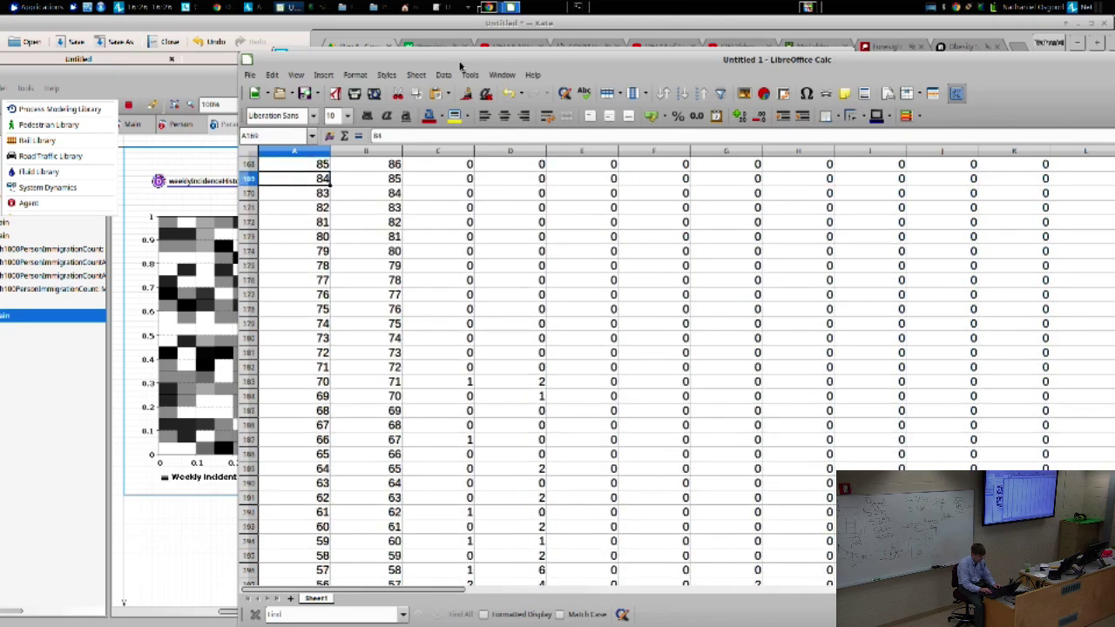
Step: Return to the start of the sheet and examine the From and To time boundaries of the first three bin columns
{"action": "key", "text": "ctrl+Home"}
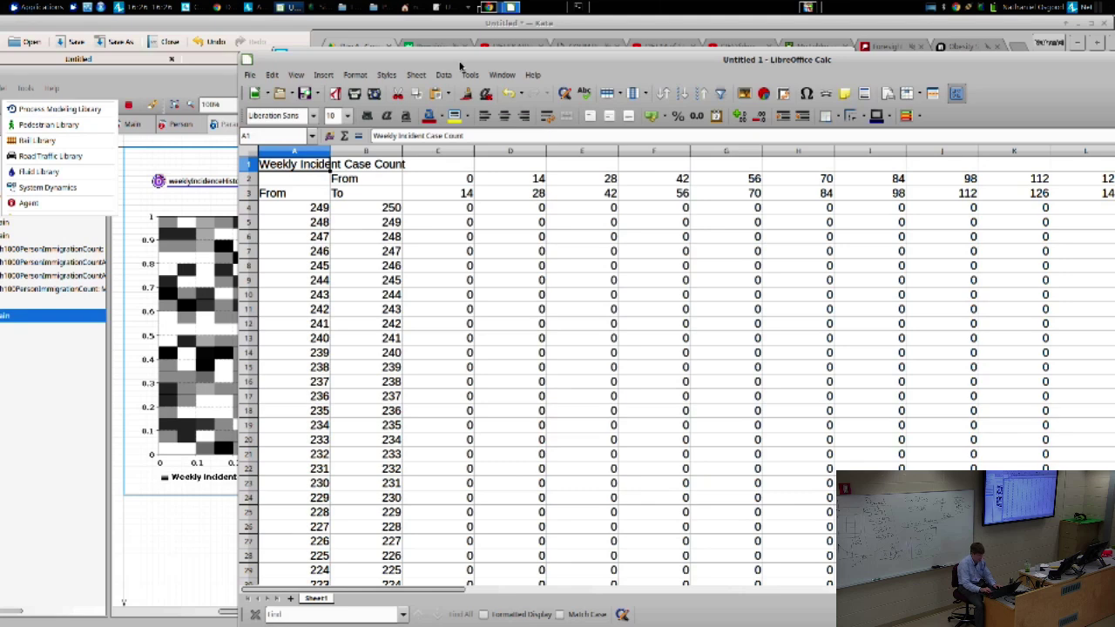
{"action": "left_click", "coordinate": [451, 180]}
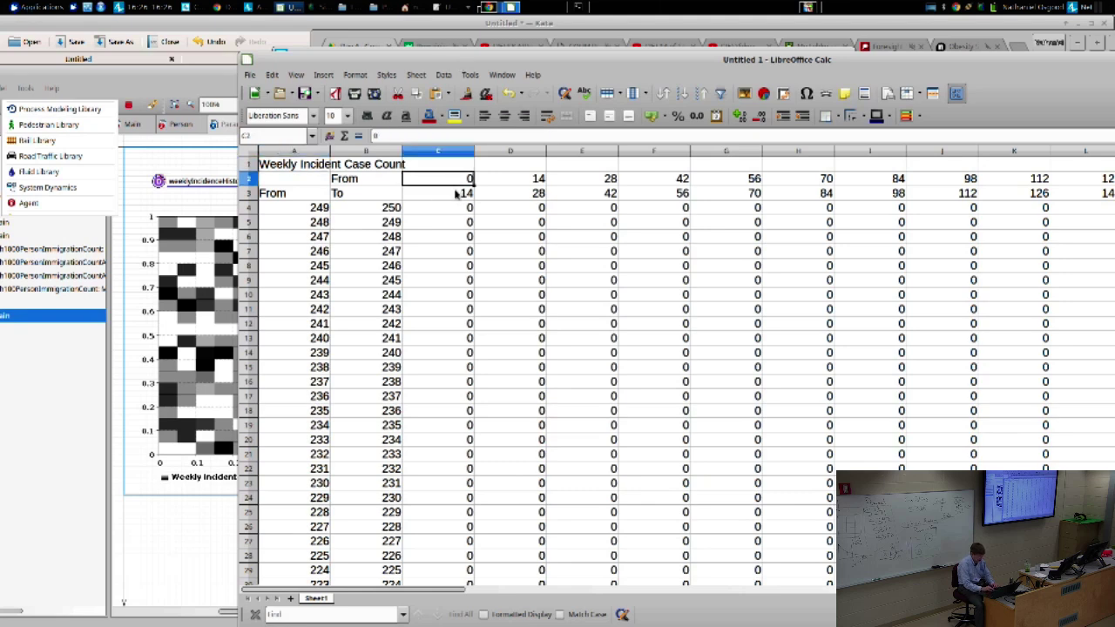
{"action": "left_click", "coordinate": [456, 193]}
{"action": "left_click", "coordinate": [498, 181]}
{"action": "left_click", "coordinate": [503, 197]}
{"action": "left_click", "coordinate": [568, 182]}
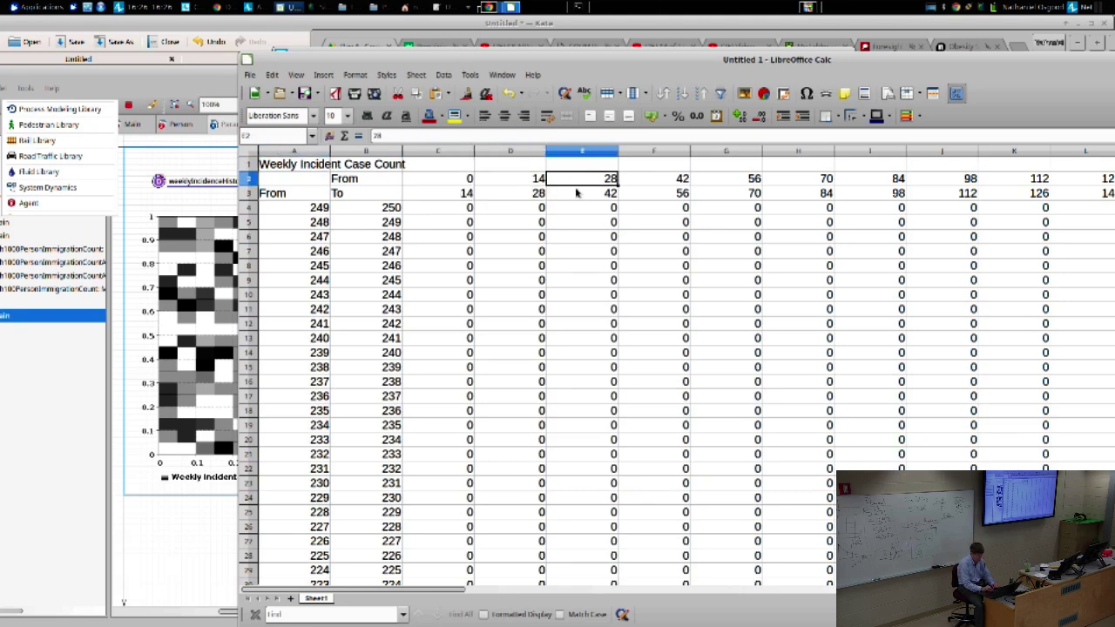
{"action": "left_click", "coordinate": [576, 197]}
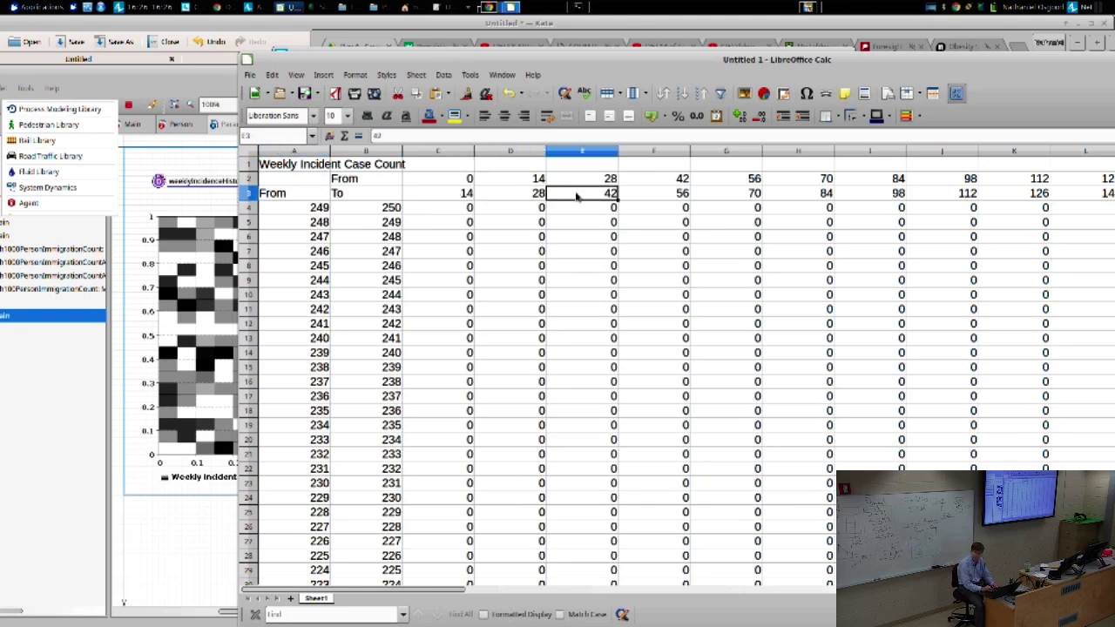
{"action": "left_click", "coordinate": [437, 182]}
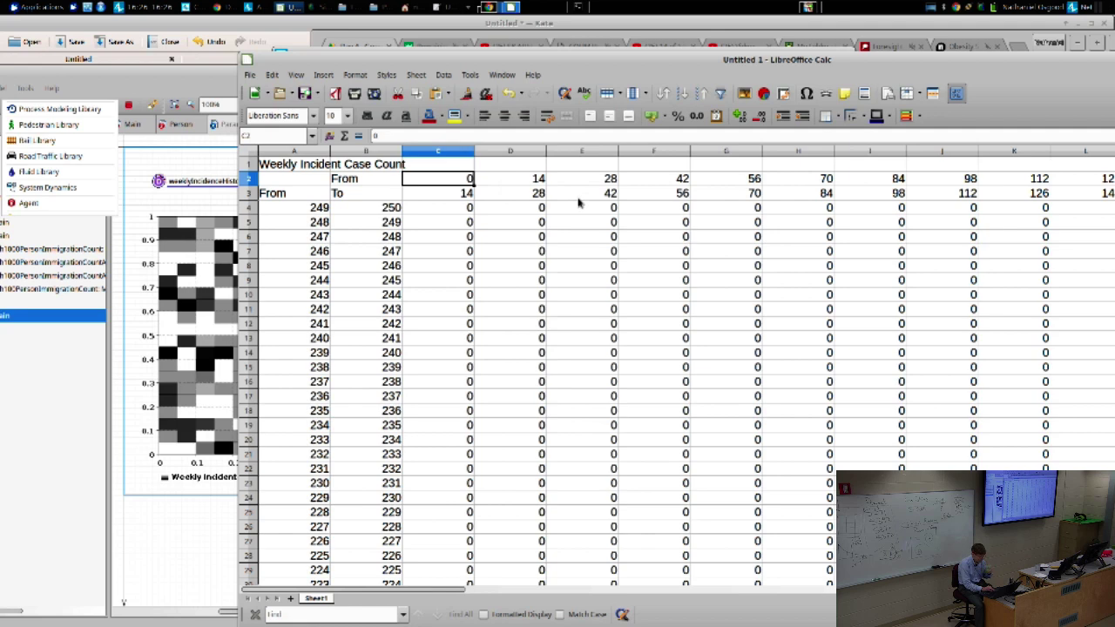
{"action": "left_click", "coordinate": [452, 191]}
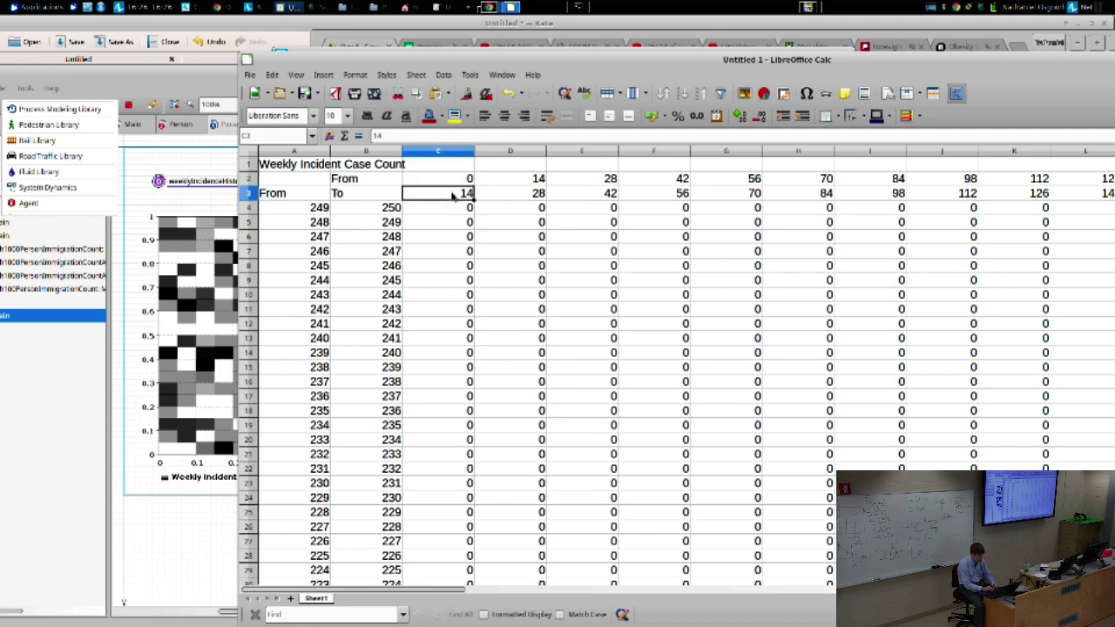
Step: Switch back to the AnyLogic editor and set the number of X-axis intervals of weeklyIncidenceHistogram2DData to 100
{"action": "key", "text": "alt+Tab"}
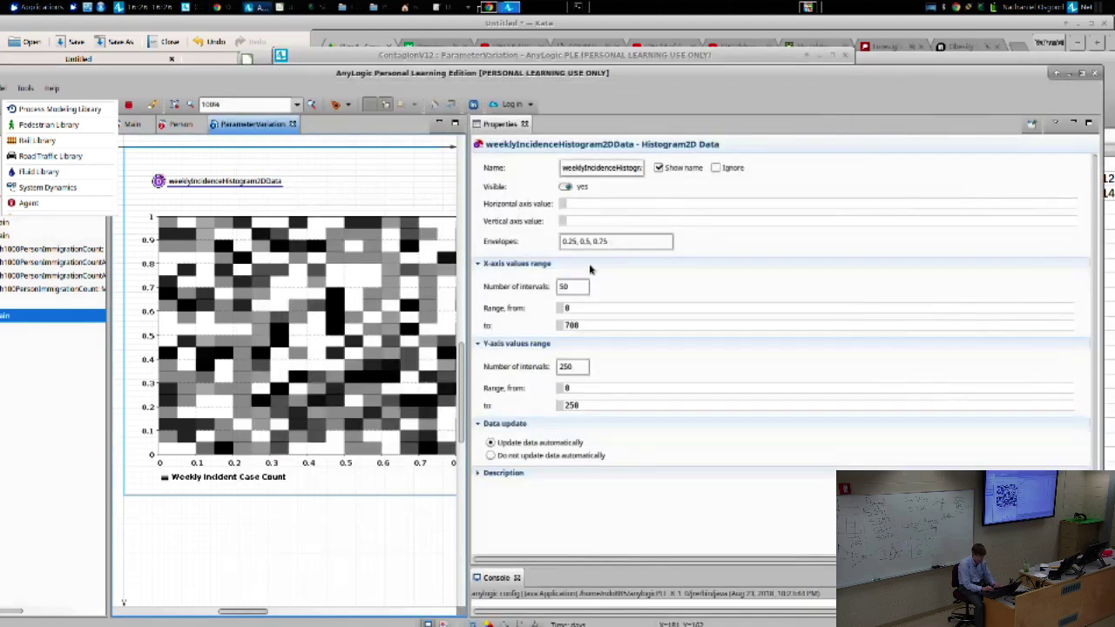
{"action": "left_click", "coordinate": [586, 304]}
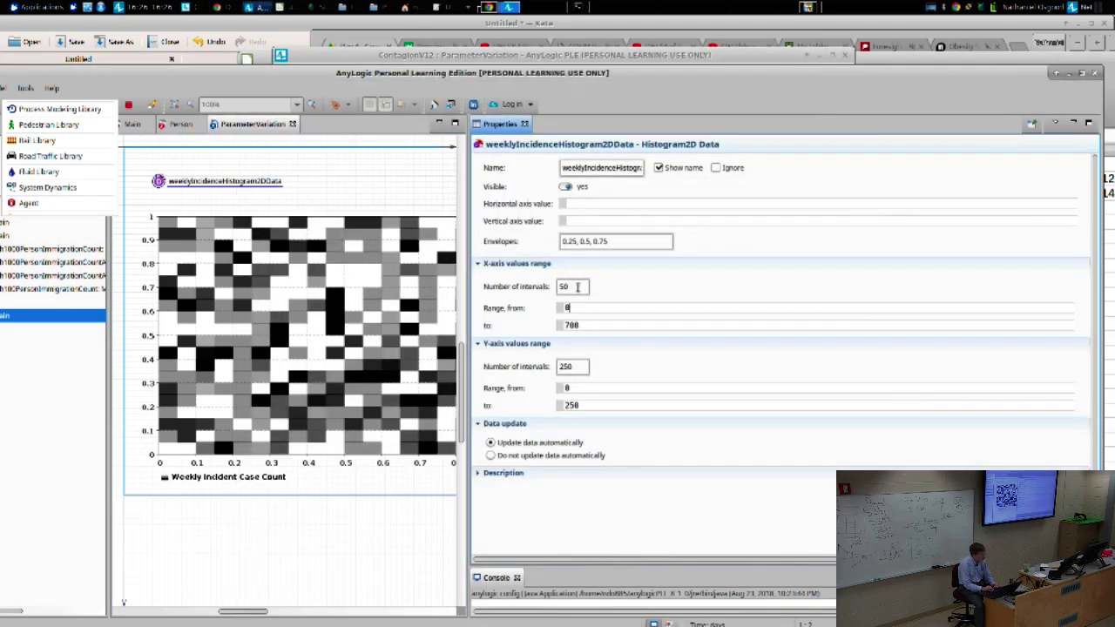
{"action": "double_click", "coordinate": [576, 287]}
{"action": "type", "text": "100"}
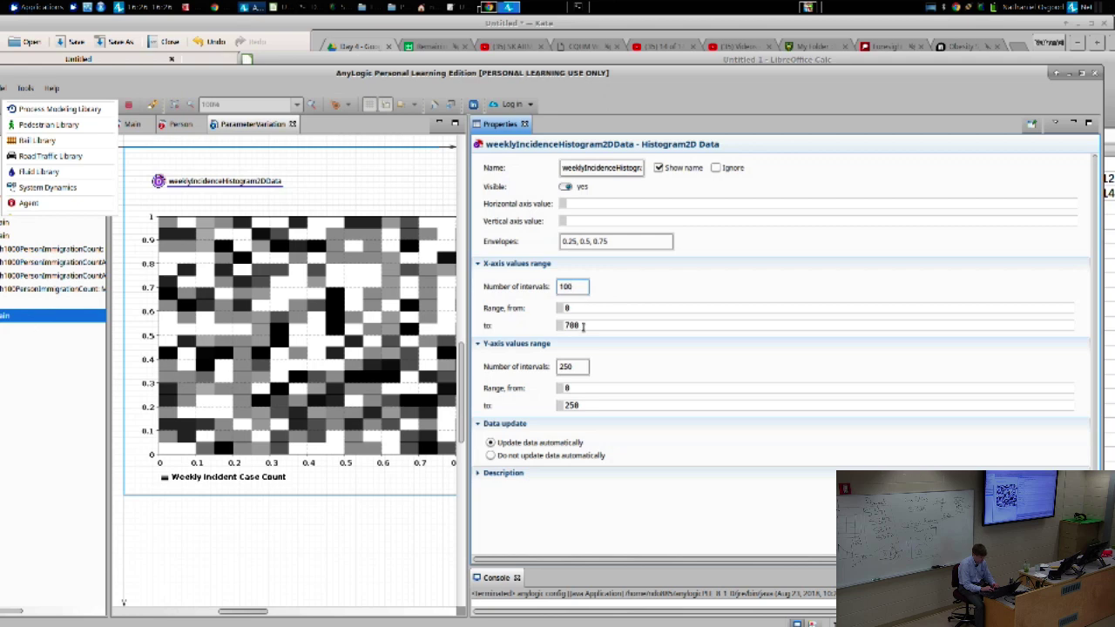
Step: Run the ParameterVariation experiment with the finer X-axis intervals
{"action": "right_click", "coordinate": [50, 321]}
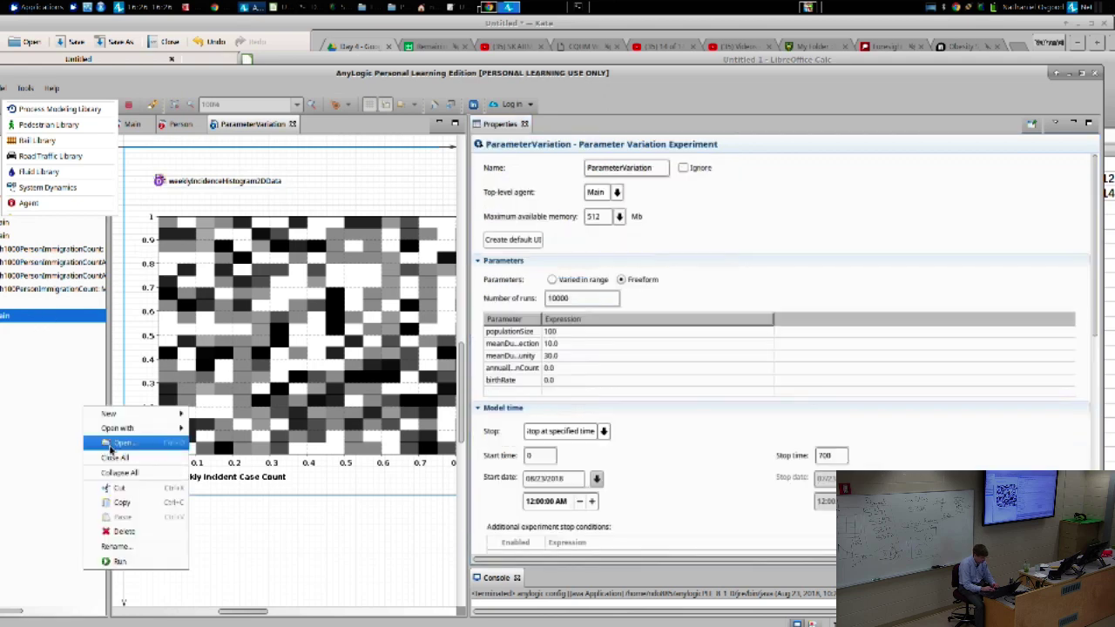
{"action": "key", "text": "Escape"}
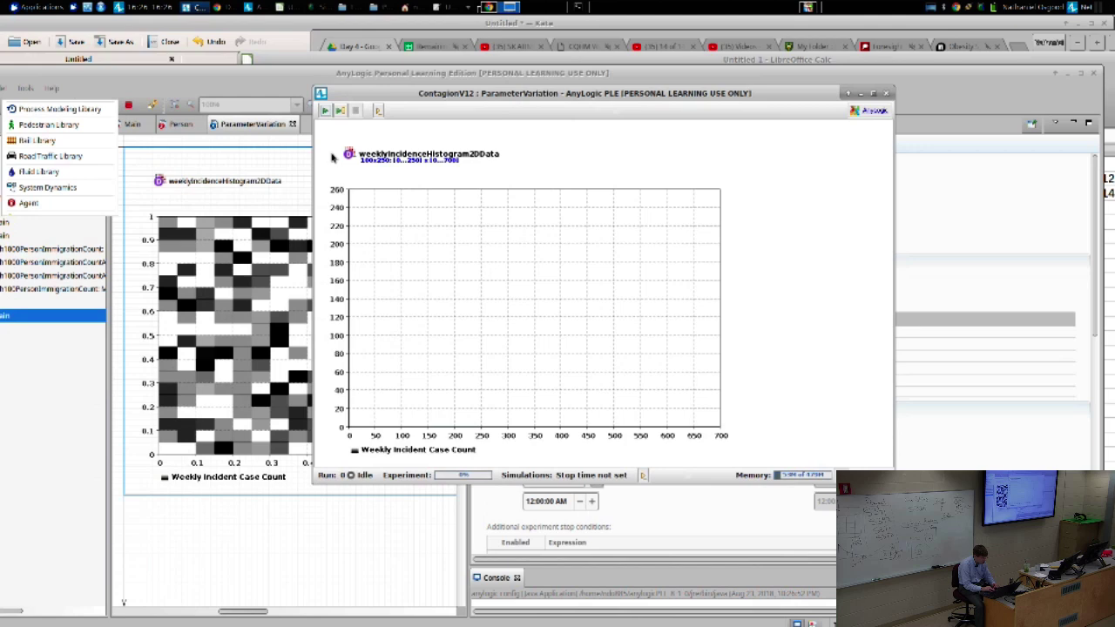
{"action": "left_click", "coordinate": [324, 110]}
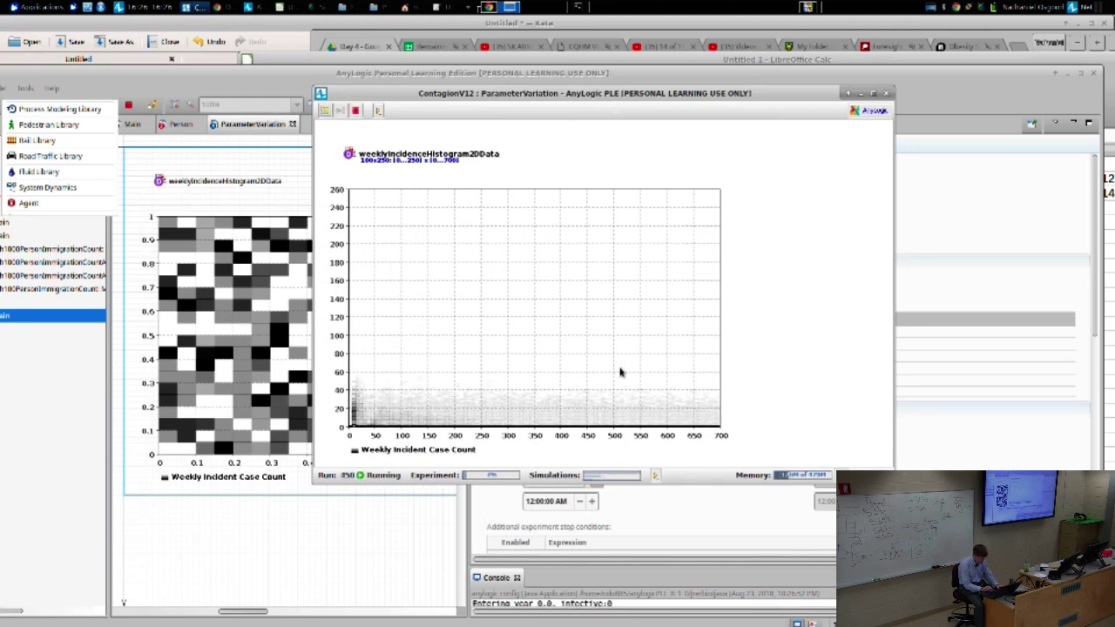
Step: Switch to the LibreOffice Calc sheet and examine the pasted counts in the low weekly incidence bins
{"action": "key", "text": "alt+Tab"}
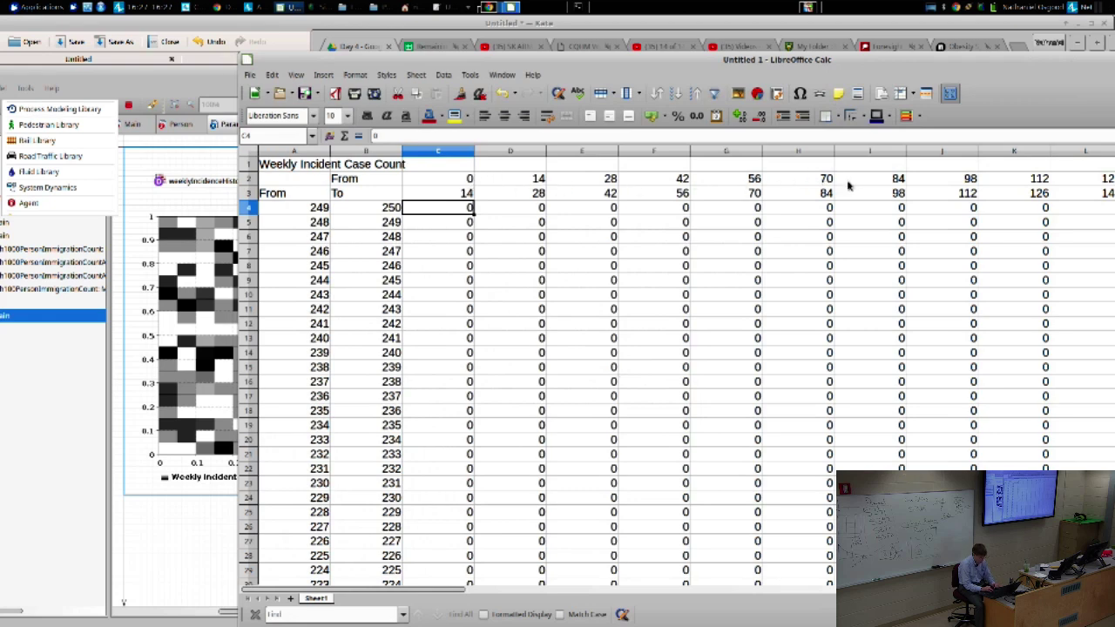
{"action": "left_click", "coordinate": [318, 212]}
{"action": "key", "text": "Page_Down"}
{"action": "key", "text": "Page_Down"}
{"action": "key", "text": "Page_Down"}
{"action": "key", "text": "Page_Down"}
{"action": "key", "text": "Page_Down"}
{"action": "key", "text": "Page_Down"}
{"action": "key", "text": "Page_Down"}
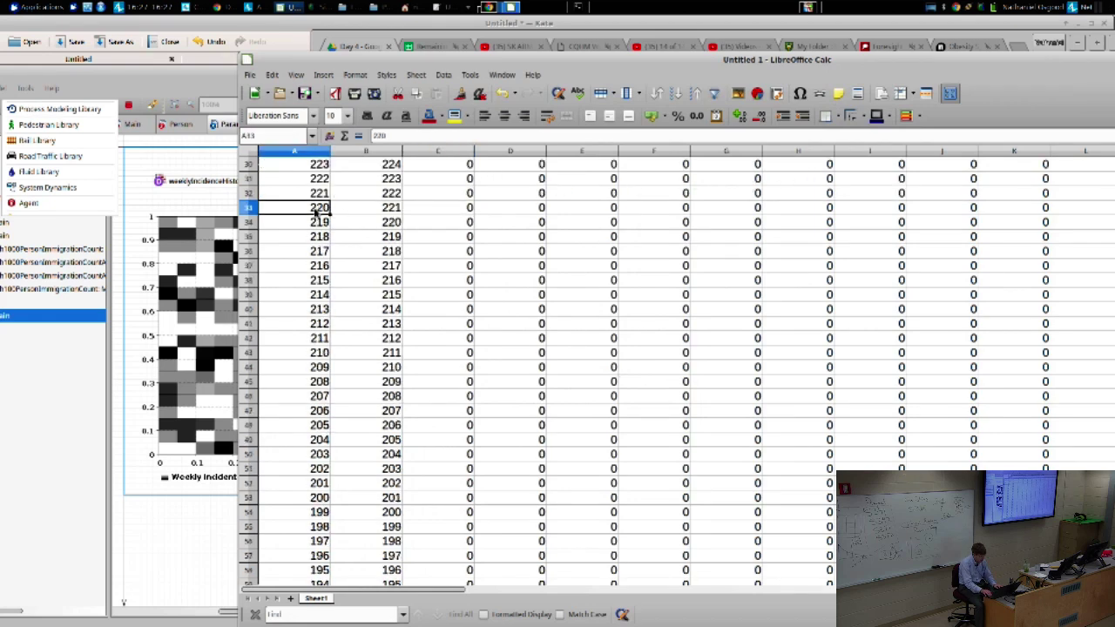
{"action": "key", "text": "Page_Down"}
{"action": "key", "text": "Page_Up"}
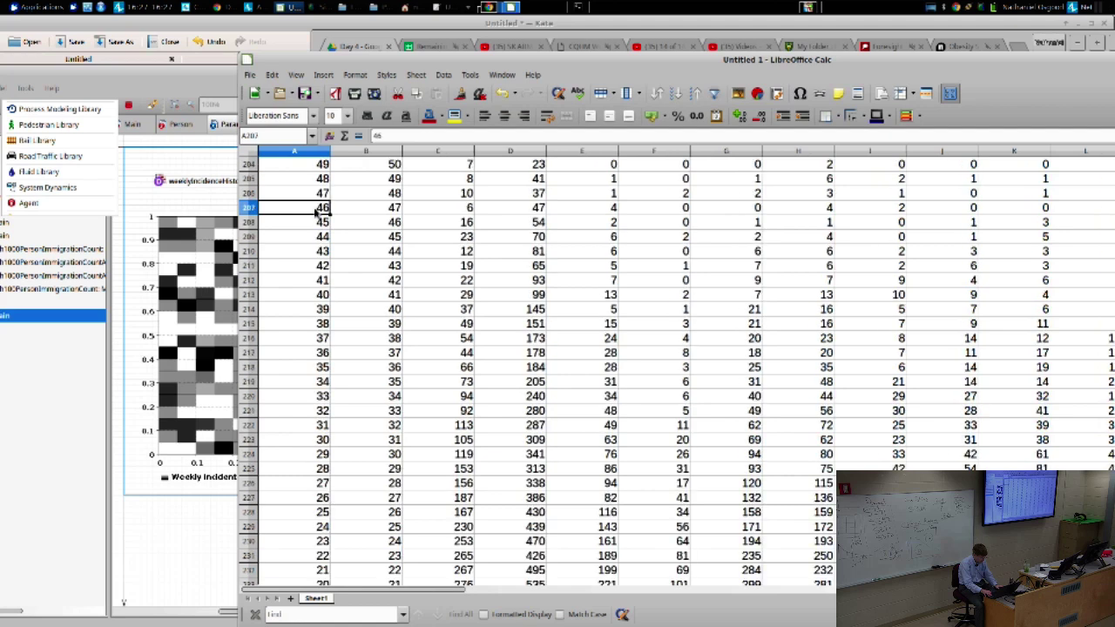
Step: Examine the first time column's counts in column C for the weekly incidence bins from 0 up to 10
{"action": "key", "text": "Page_Down"}
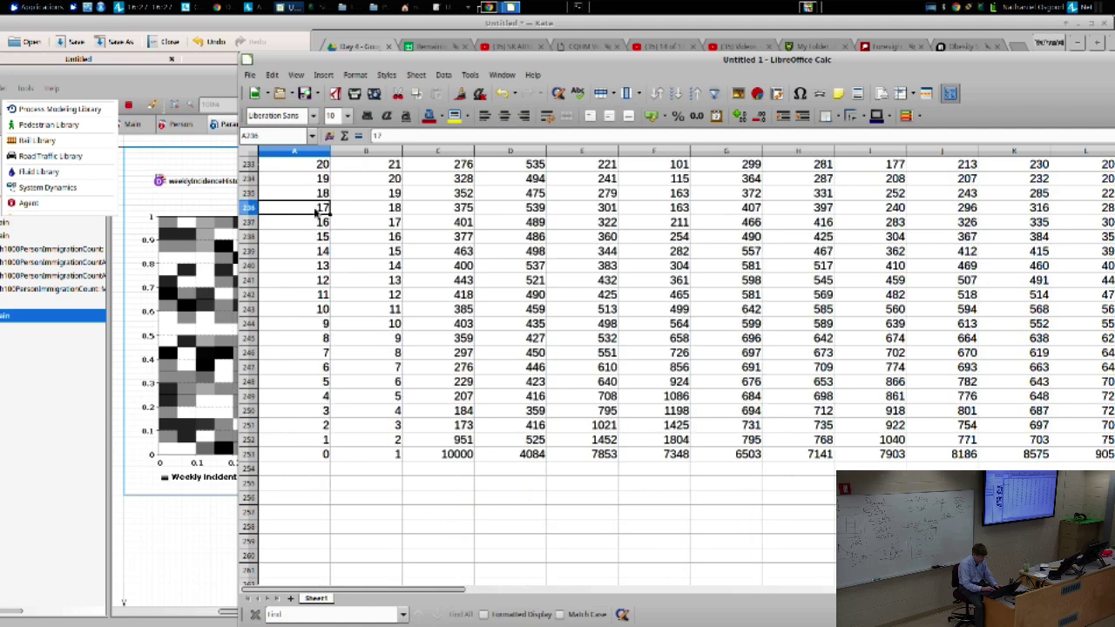
{"action": "left_click", "coordinate": [456, 444]}
{"action": "left_click", "coordinate": [468, 425]}
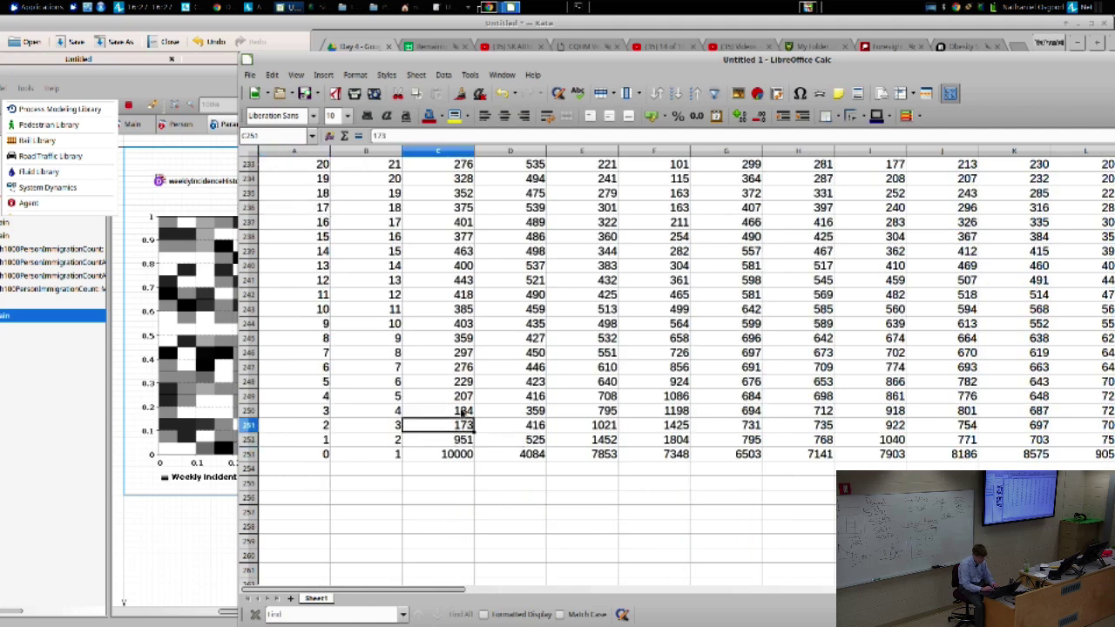
{"action": "left_click", "coordinate": [463, 411]}
{"action": "left_click", "coordinate": [459, 430]}
{"action": "left_click", "coordinate": [458, 401]}
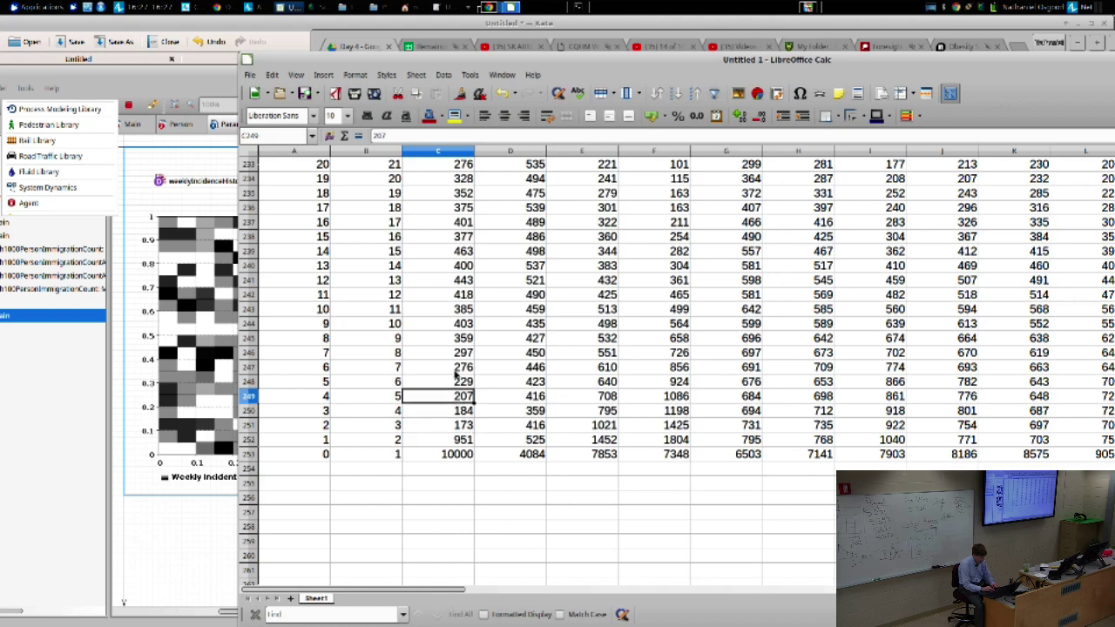
{"action": "left_click", "coordinate": [456, 370]}
{"action": "left_click", "coordinate": [453, 353]}
{"action": "left_click", "coordinate": [450, 324]}
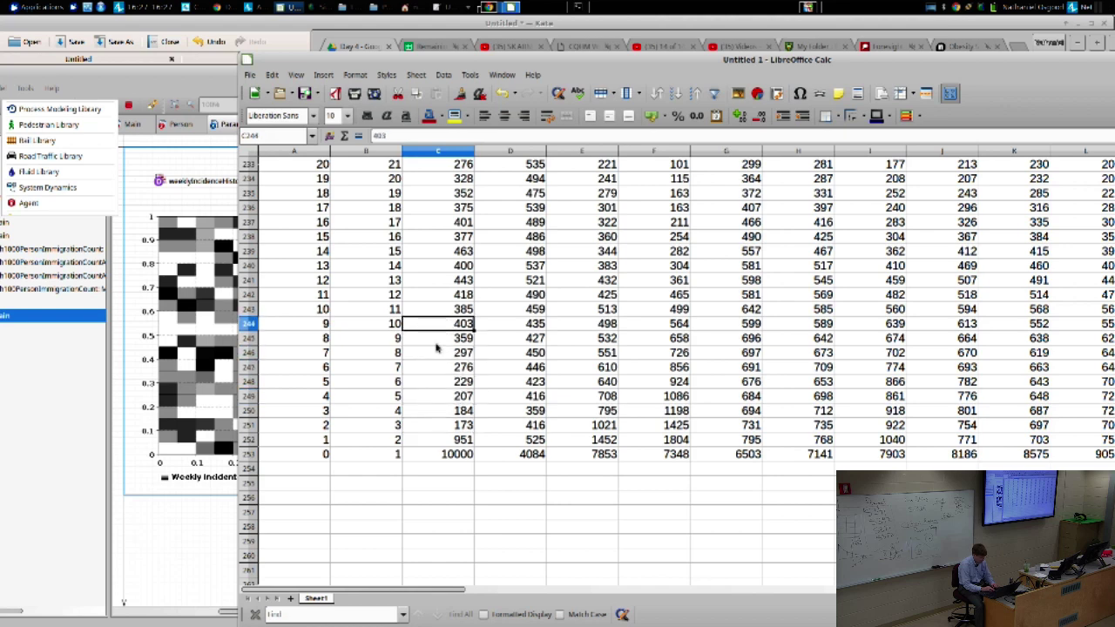
Step: Trace the column C counts upward row by row from the lowest incidence bins to the 40–41 bin
{"action": "left_click", "coordinate": [448, 431]}
{"action": "key", "text": "Up"}
{"action": "key", "text": "Up"}
{"action": "key", "text": "Up"}
{"action": "key", "text": "Up"}
{"action": "key", "text": "Up"}
{"action": "key", "text": "Up"}
{"action": "key", "text": "Up"}
{"action": "key", "text": "Up"}
{"action": "key", "text": "Up"}
{"action": "key", "text": "Up"}
{"action": "key", "text": "Up"}
{"action": "key", "text": "Up"}
{"action": "key", "text": "Up"}
{"action": "key", "text": "Up"}
{"action": "key", "text": "Up"}
{"action": "key", "text": "Up"}
{"action": "key", "text": "Up"}
{"action": "key", "text": "Up"}
{"action": "key", "text": "Up"}
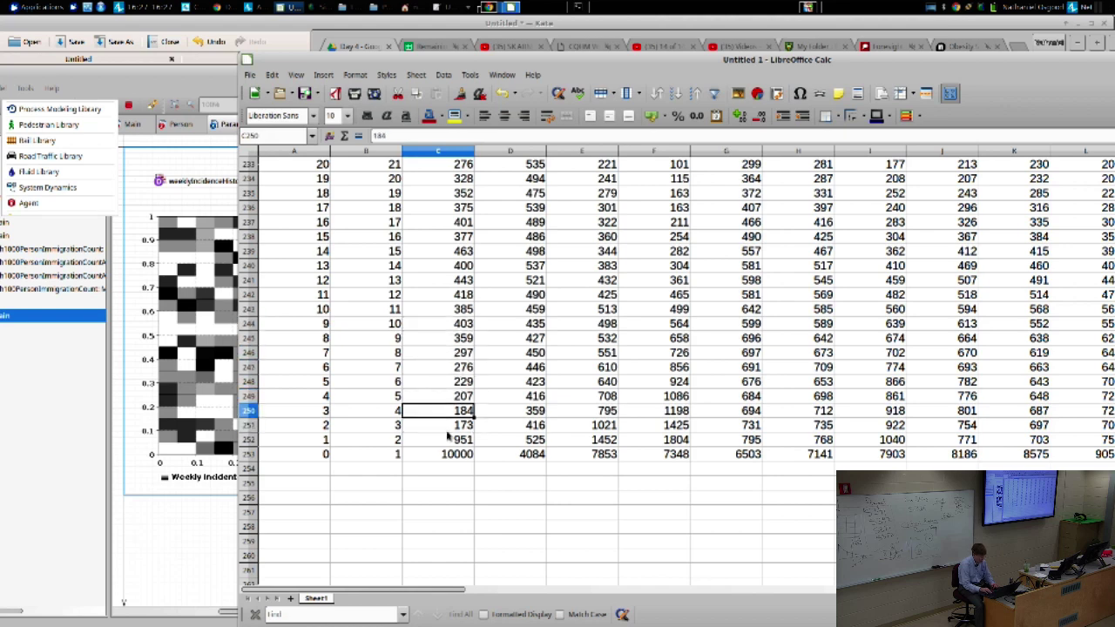
{"action": "key", "text": "Up"}
{"action": "key", "text": "Up"}
{"action": "key", "text": "Up"}
{"action": "key", "text": "Up"}
{"action": "key", "text": "Up"}
{"action": "key", "text": "Up"}
{"action": "key", "text": "Up"}
{"action": "key", "text": "Up"}
{"action": "key", "text": "Up"}
{"action": "key", "text": "Up"}
{"action": "key", "text": "Up"}
{"action": "key", "text": "Up"}
{"action": "key", "text": "Up"}
{"action": "key", "text": "Up"}
{"action": "key", "text": "Up"}
{"action": "key", "text": "Up"}
{"action": "key", "text": "Up"}
{"action": "key", "text": "Up"}
{"action": "key", "text": "Up"}
{"action": "key", "text": "Up"}
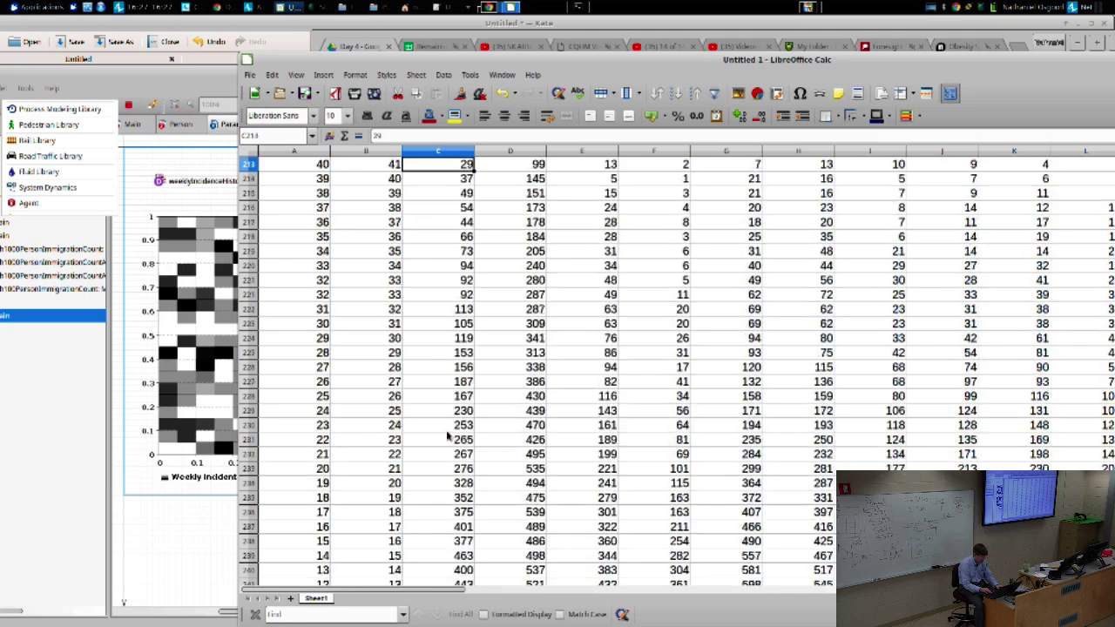
Step: Go back to the 15–16 incidence bin in column C and review the counts up to the 26–27 bin
{"action": "key", "text": "Page_Down"}
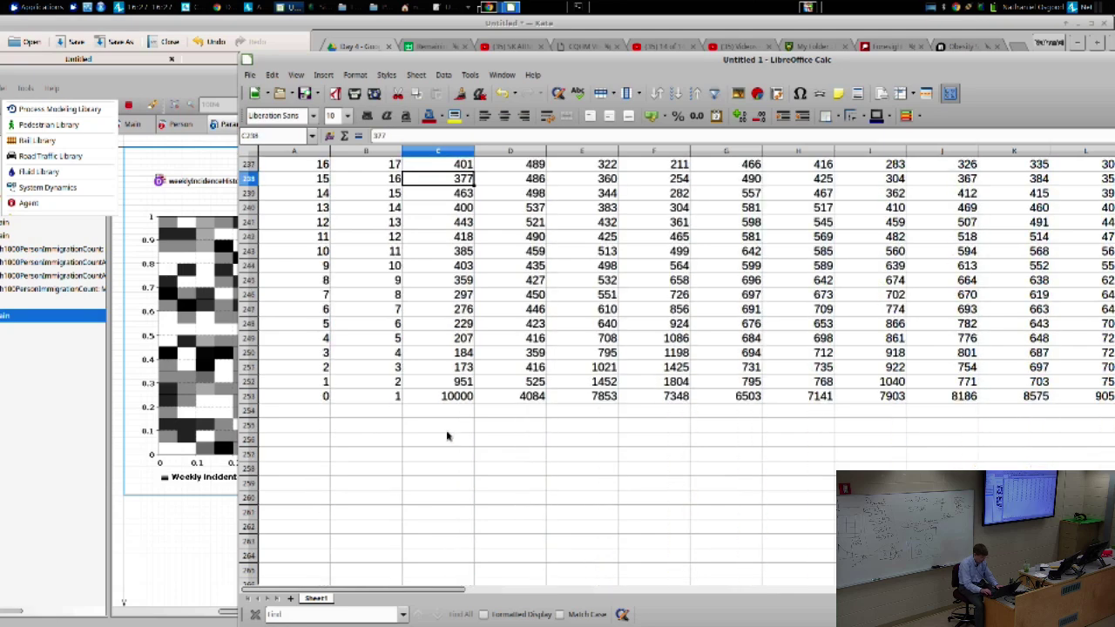
{"action": "key", "text": "Up"}
{"action": "key", "text": "Up"}
{"action": "key", "text": "Up"}
{"action": "key", "text": "Up"}
{"action": "key", "text": "Up"}
{"action": "key", "text": "Up"}
{"action": "key", "text": "Up"}
{"action": "key", "text": "Up"}
{"action": "key", "text": "Up"}
{"action": "key", "text": "Up"}
{"action": "key", "text": "Up"}
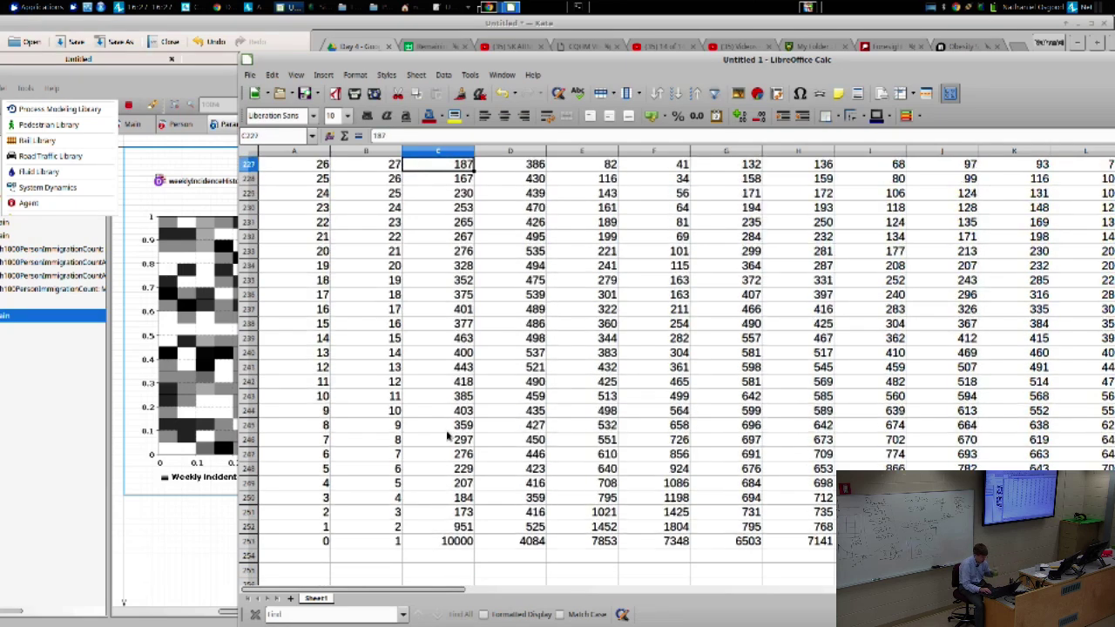
Step: Examine the case-count bins down column C, covering days 0 to 14, in the Untitled 1 spreadsheet
{"action": "key", "text": "Up"}
{"action": "key", "text": "Up"}
{"action": "key", "text": "Up"}
{"action": "key", "text": "Up"}
{"action": "key", "text": "Down"}
{"action": "key", "text": "Down"}
{"action": "key", "text": "Down"}
{"action": "key", "text": "Down"}
{"action": "key", "text": "Down"}
{"action": "key", "text": "Down"}
{"action": "key", "text": "Down"}
{"action": "key", "text": "Down"}
{"action": "key", "text": "Down"}
{"action": "key", "text": "Down"}
{"action": "key", "text": "Down"}
{"action": "key", "text": "Down"}
{"action": "key", "text": "Down"}
{"action": "key", "text": "Down"}
{"action": "key", "text": "Down"}
{"action": "key", "text": "Down"}
{"action": "key", "text": "Down"}
{"action": "key", "text": "Down"}
{"action": "key", "text": "Down"}
{"action": "key", "text": "Down"}
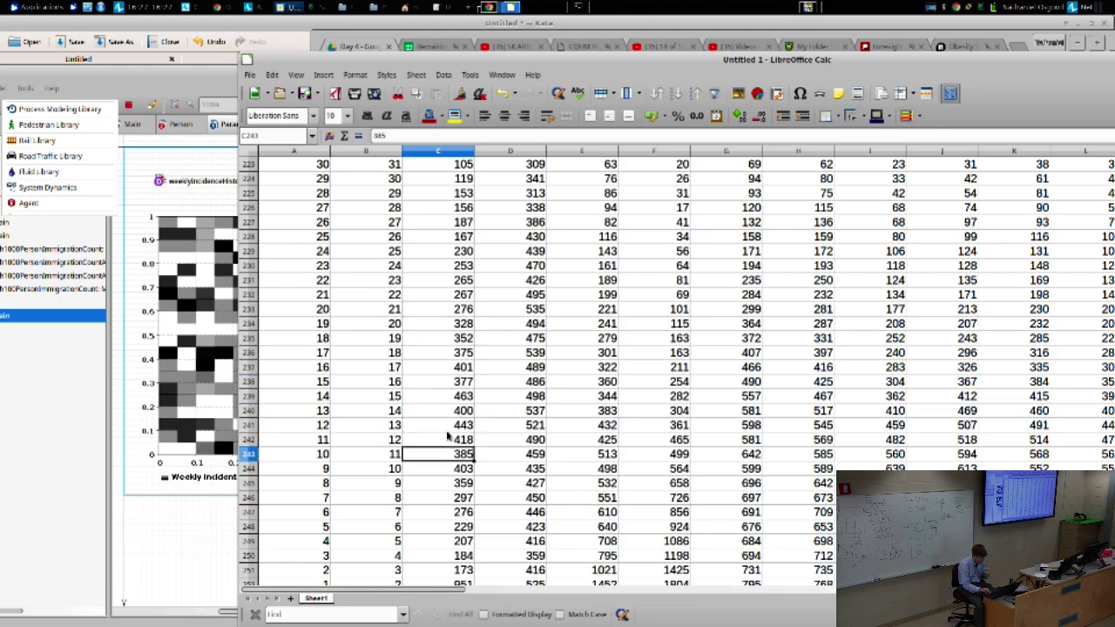
{"action": "key", "text": "Down"}
{"action": "key", "text": "Down"}
{"action": "key", "text": "Down"}
{"action": "key", "text": "Down"}
{"action": "key", "text": "Down"}
{"action": "key", "text": "Down"}
{"action": "key", "text": "Up"}
{"action": "key", "text": "Up"}
{"action": "key", "text": "Up"}
{"action": "key", "text": "Up"}
{"action": "key", "text": "Up"}
{"action": "key", "text": "Up"}
{"action": "key", "text": "Up"}
{"action": "key", "text": "Up"}
{"action": "key", "text": "Up"}
{"action": "key", "text": "Up"}
{"action": "key", "text": "Up"}
{"action": "key", "text": "Up"}
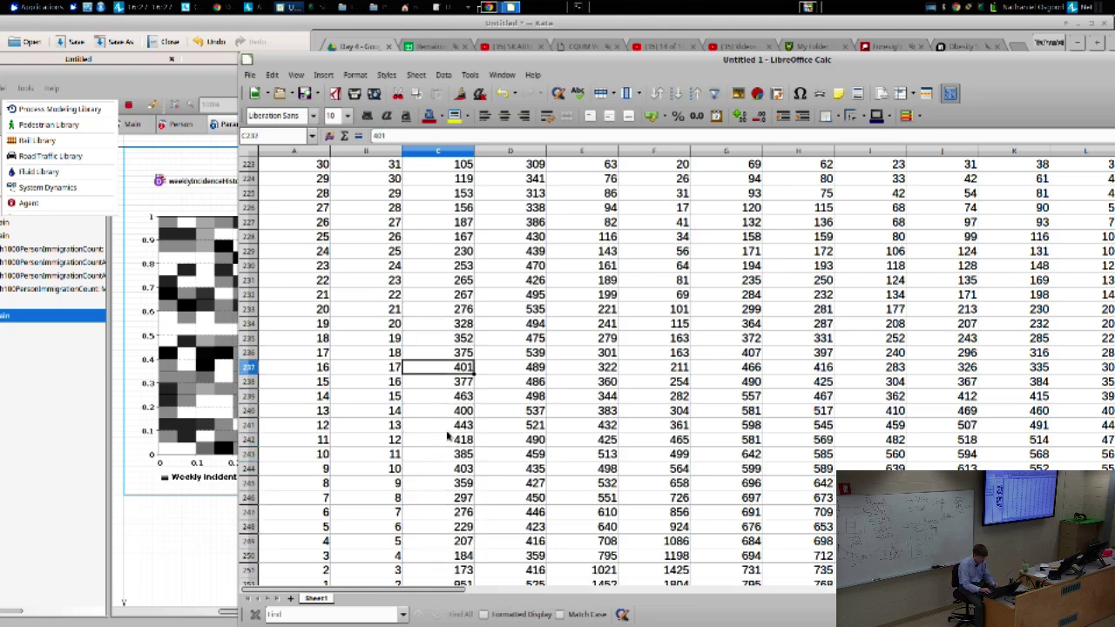
{"action": "key", "text": "Left"}
{"action": "key", "text": "Right"}
Step: Switch to the AnyLogic ParameterVariation experiment window and copy all data of the Weekly Incident Case Count histogram
{"action": "key", "text": "alt+Tab"}
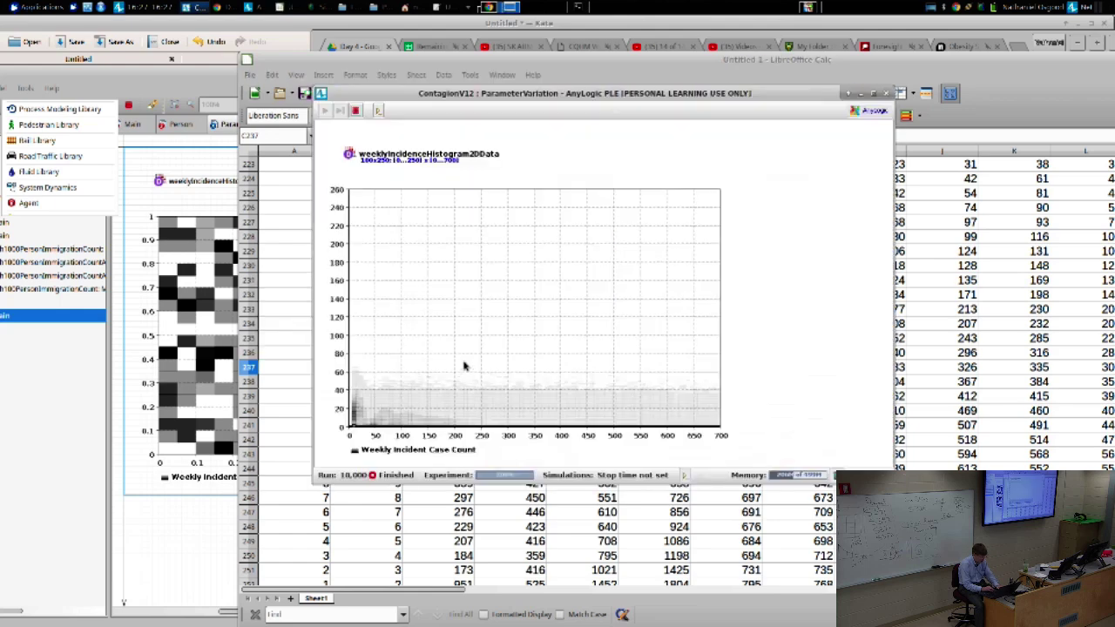
{"action": "right_click", "coordinate": [425, 268]}
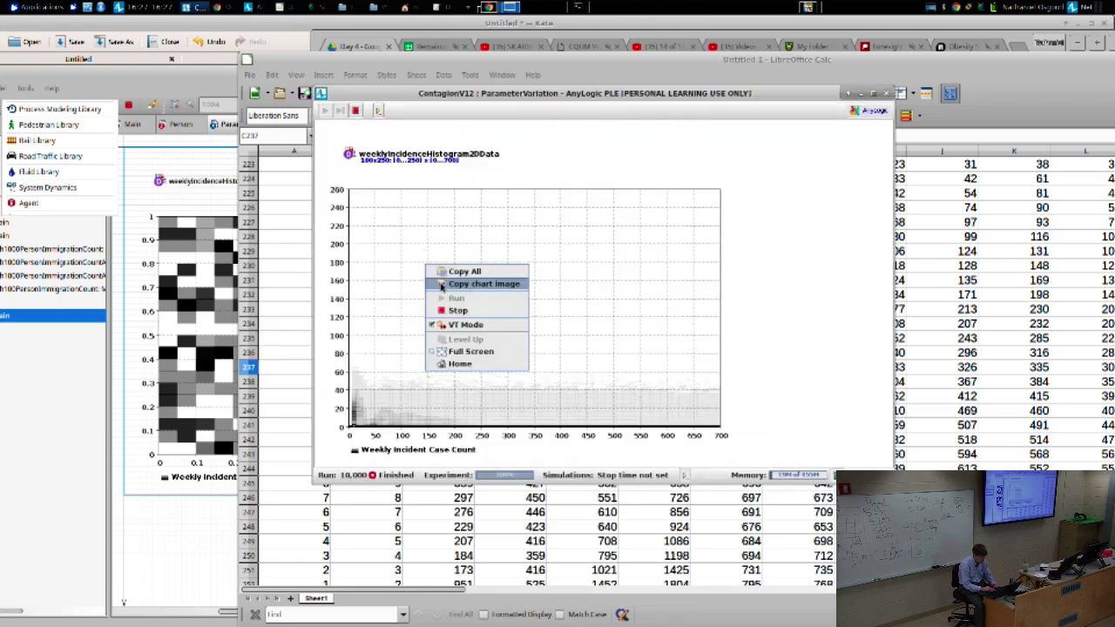
{"action": "left_click", "coordinate": [449, 271]}
Step: Create a new LibreOffice Calc spreadsheet and paste the copied histogram data at A1 as tab-separated text
{"action": "key", "text": "alt+Tab"}
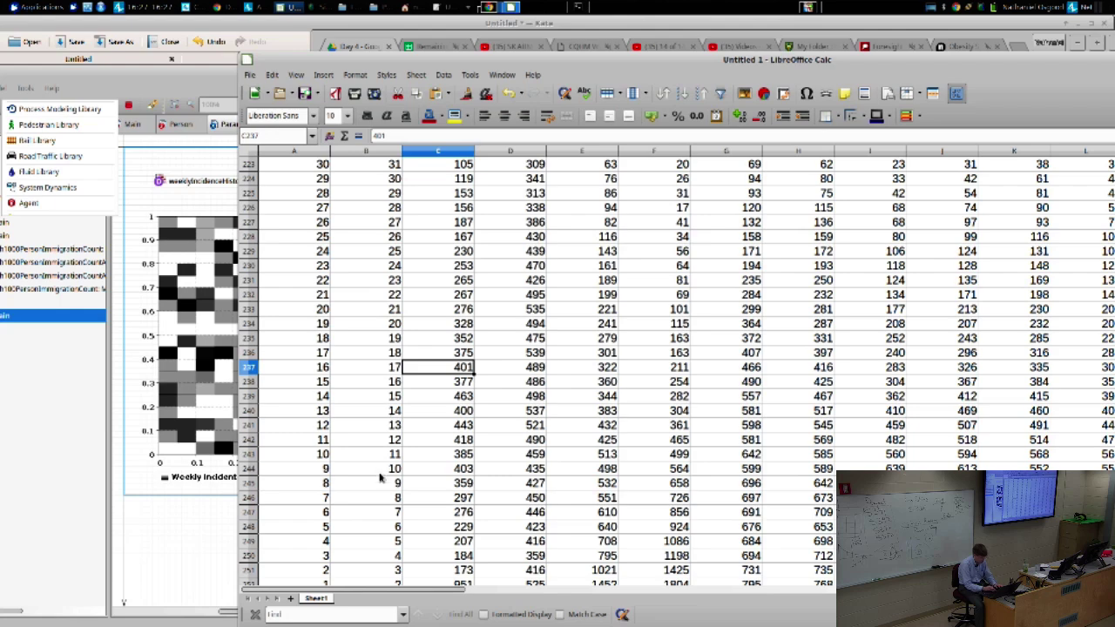
{"action": "key", "text": "ctrl+n"}
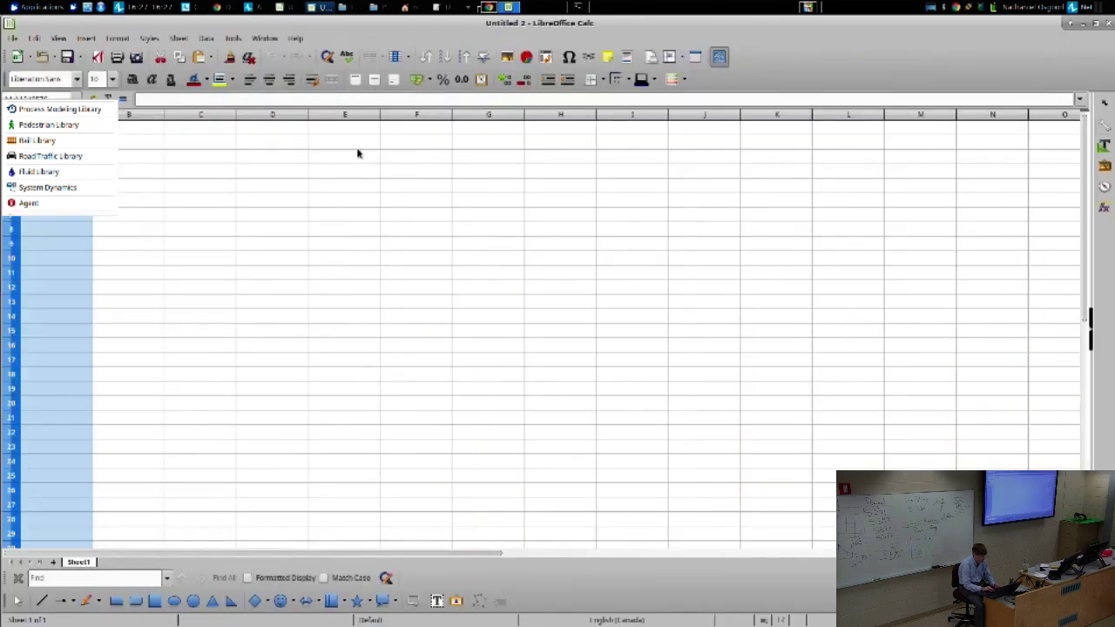
{"action": "left_click", "coordinate": [212, 183]}
{"action": "double_click", "coordinate": [236, 26]}
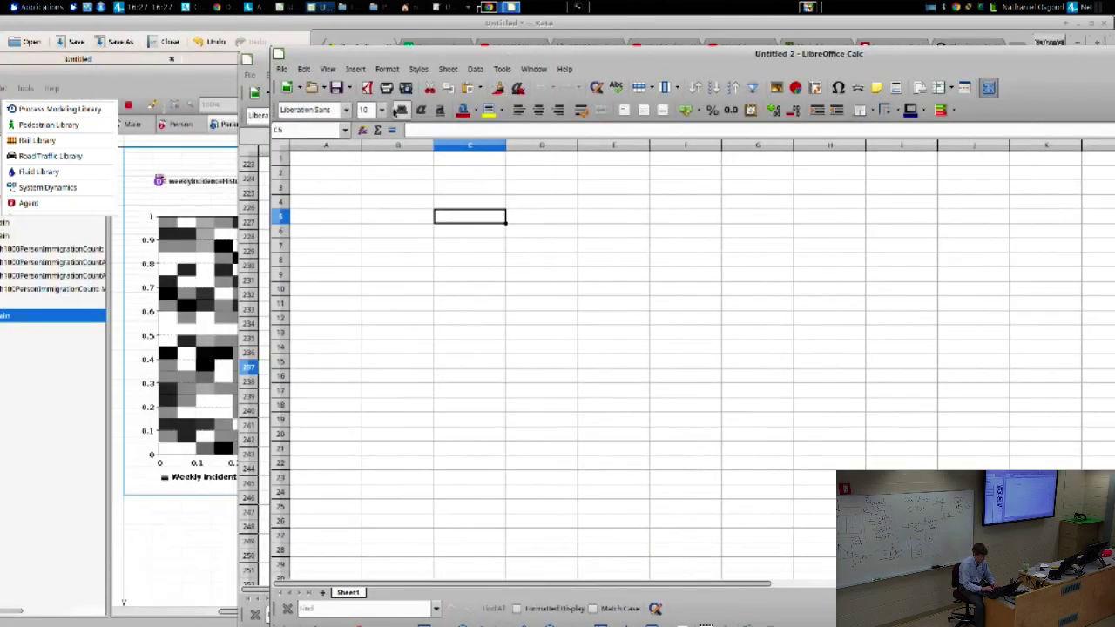
{"action": "left_click", "coordinate": [328, 157]}
{"action": "key", "text": "ctrl+v"}
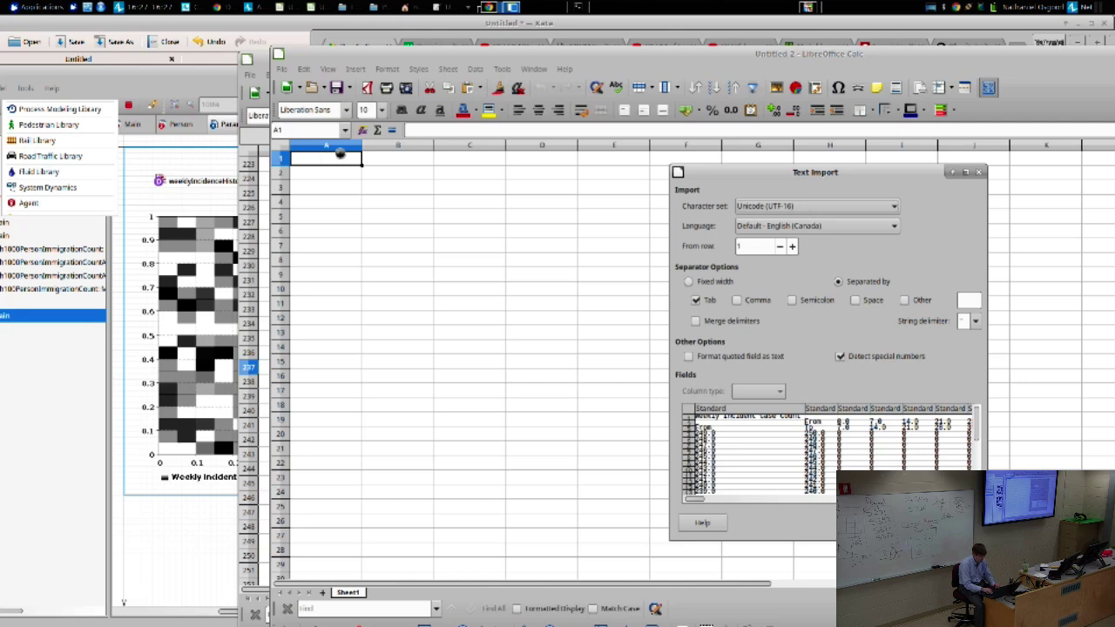
{"action": "key", "text": "Return"}
Step: Compare the header time ranges with the lowest case-count bins in columns C and D of the pasted data
{"action": "left_click", "coordinate": [406, 276]}
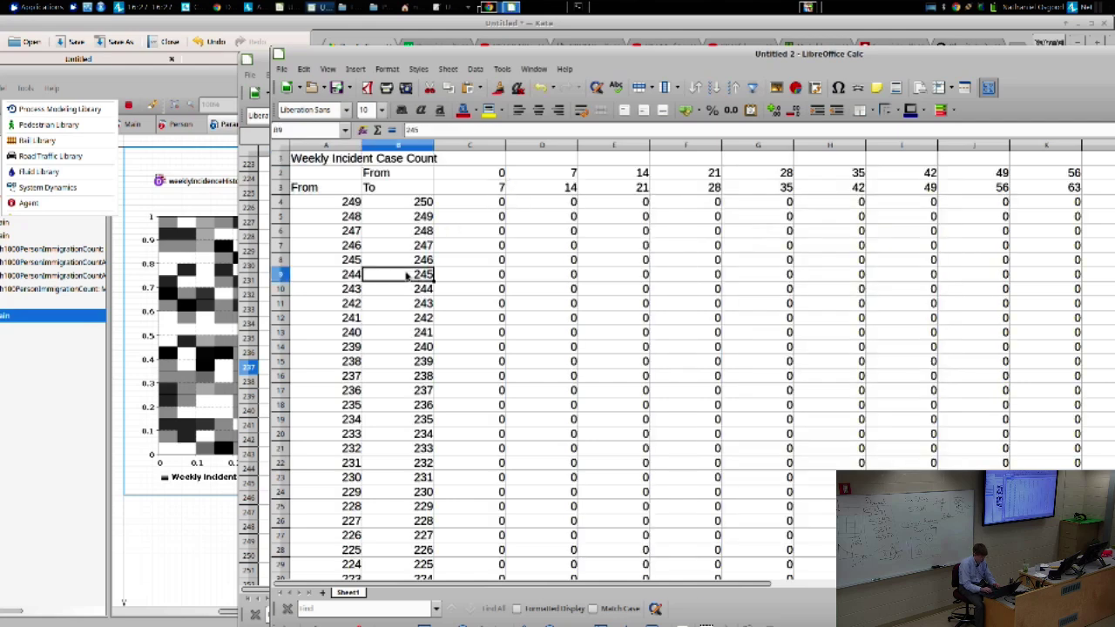
{"action": "key", "text": "ctrl+Down"}
{"action": "key", "text": "Right"}
{"action": "key", "text": "Up"}
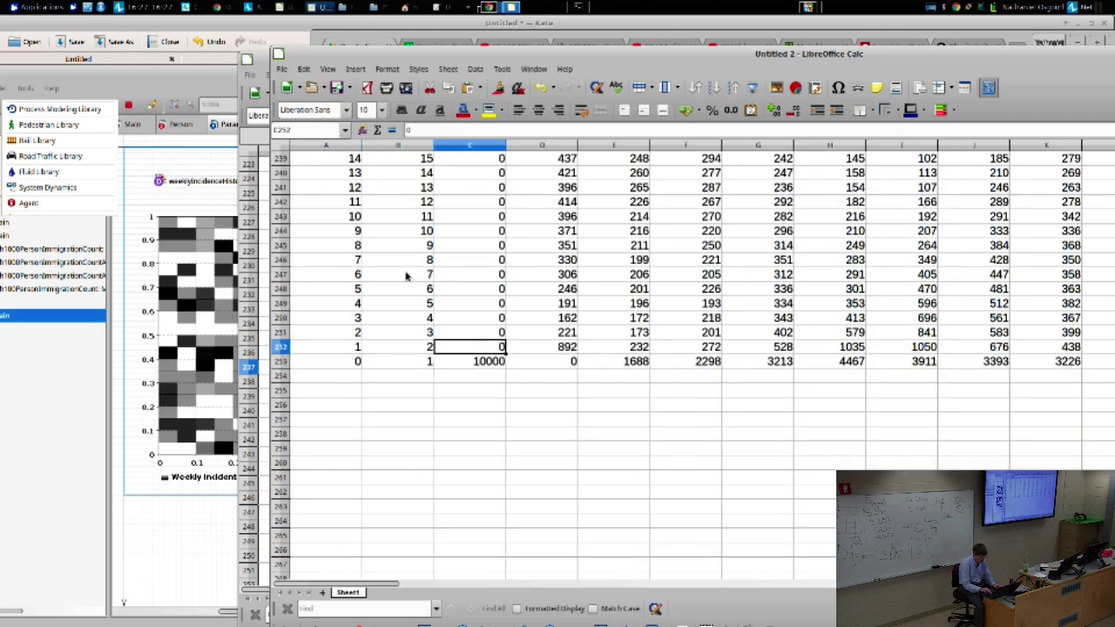
{"action": "key", "text": "ctrl+Up"}
{"action": "key", "text": "ctrl+Down"}
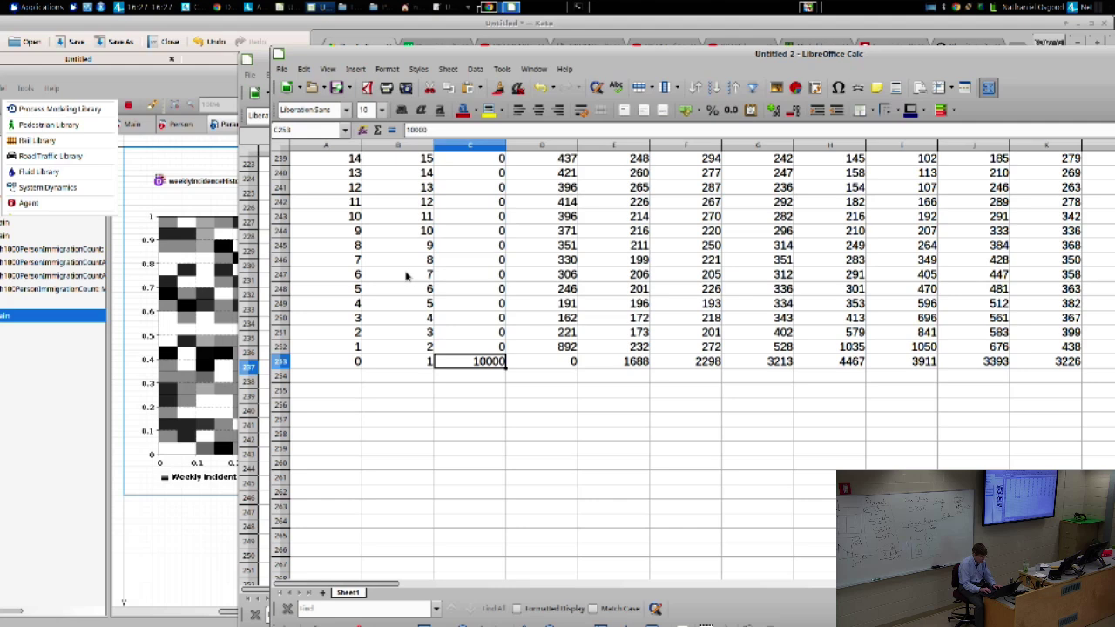
{"action": "key", "text": "ctrl+Up"}
{"action": "key", "text": "ctrl+Down"}
{"action": "key", "text": "ctrl+Up"}
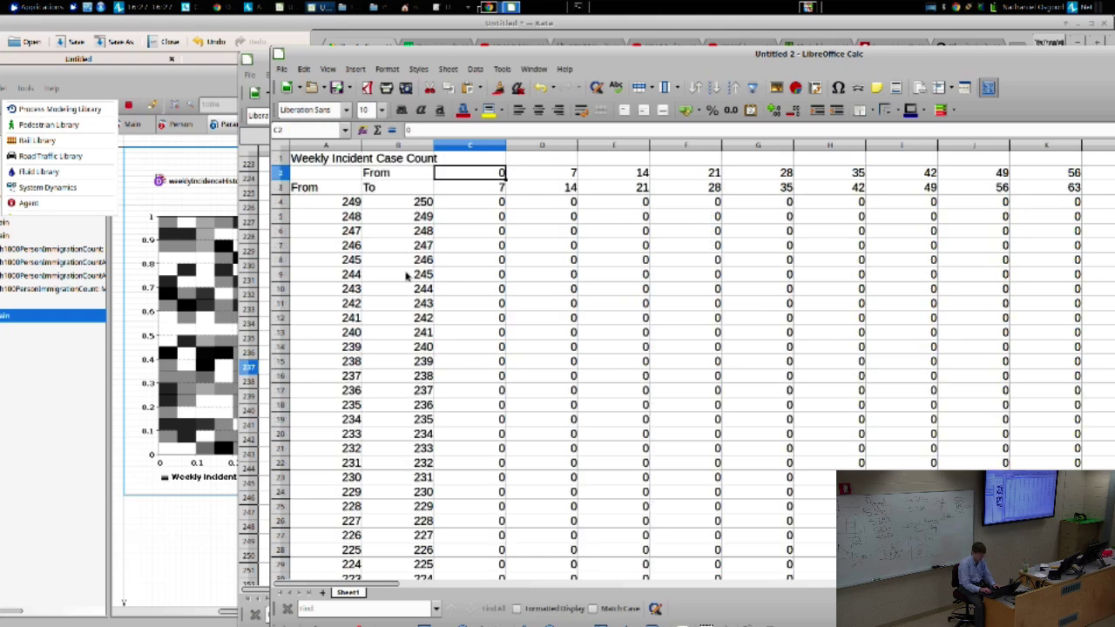
{"action": "key", "text": "ctrl+Down"}
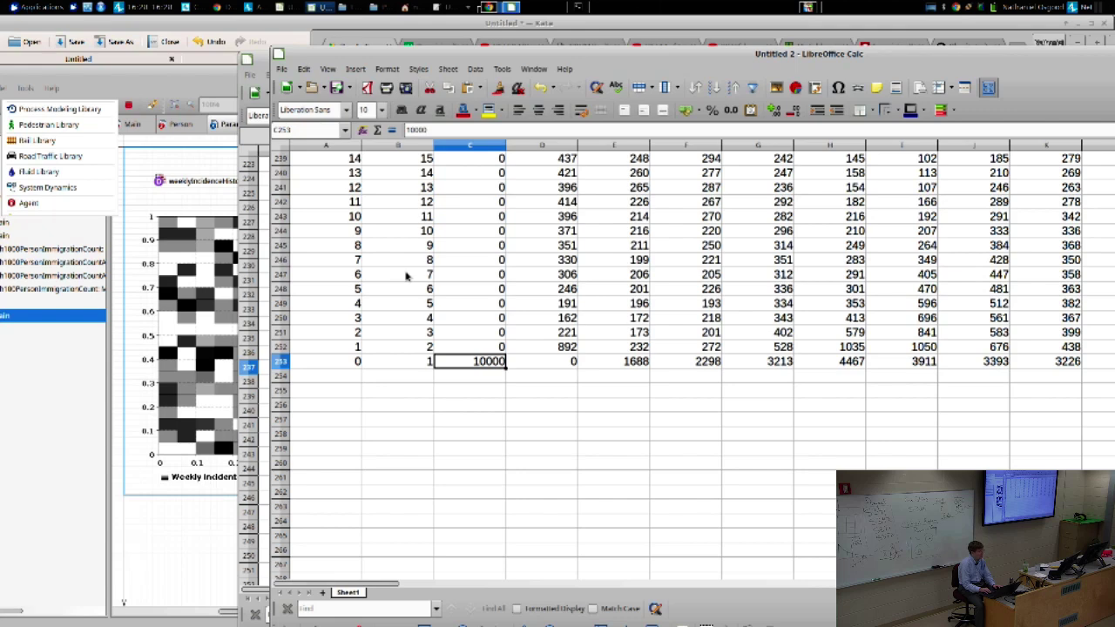
{"action": "key", "text": "Right"}
{"action": "key", "text": "ctrl+Up"}
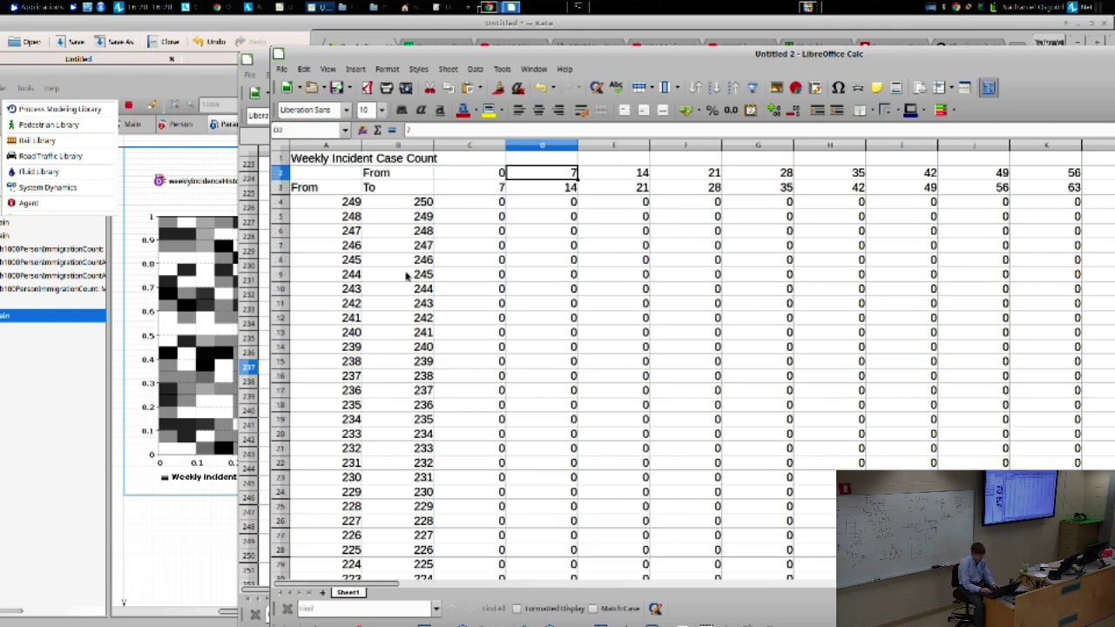
{"action": "key", "text": "ctrl+Down"}
{"action": "key", "text": "Left"}
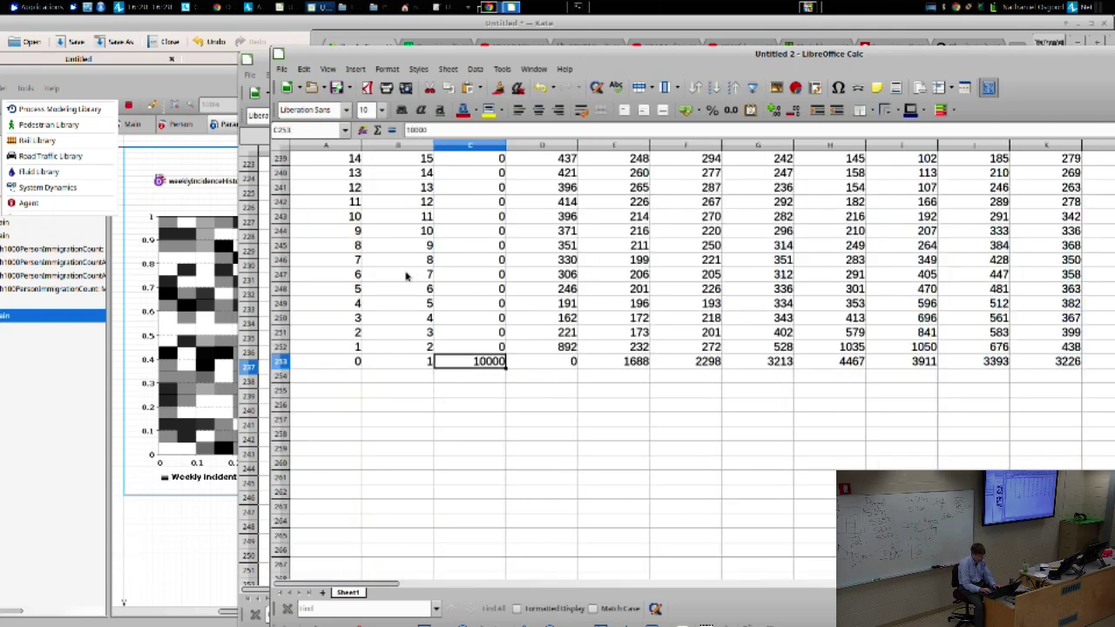
Step: Switch to the AnyLogic model editor and inspect the weeklyReporting event's action code and the runningTotalIncidenceForWeek variable
{"action": "key", "text": "alt+Tab"}
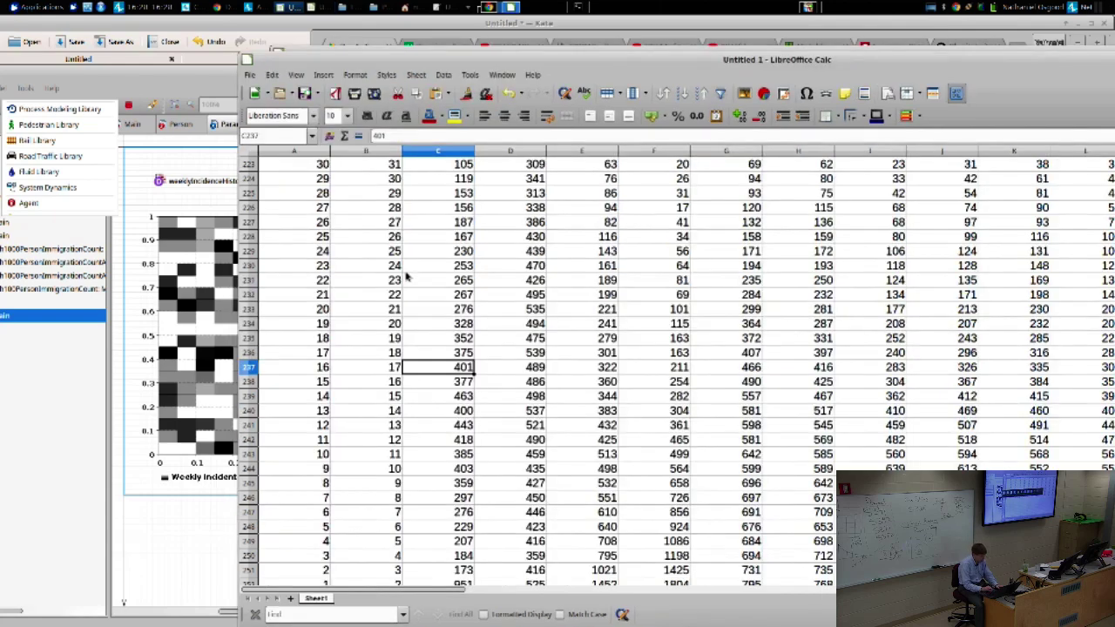
{"action": "key", "text": "alt+Tab"}
{"action": "key", "text": "alt+Tab"}
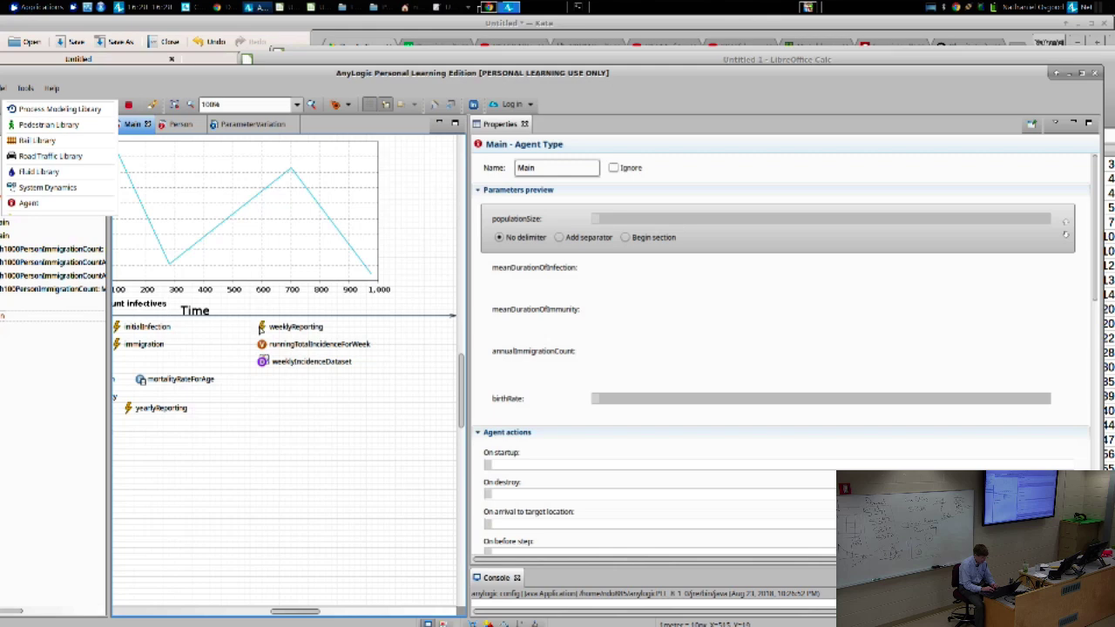
{"action": "left_click", "coordinate": [261, 328]}
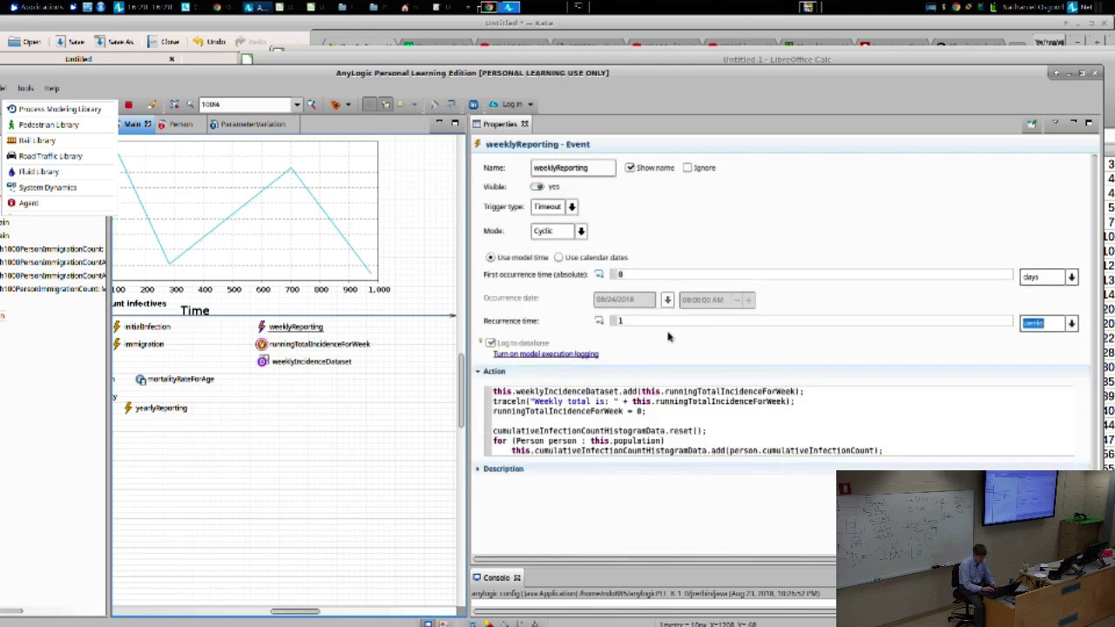
{"action": "double_click", "coordinate": [595, 411]}
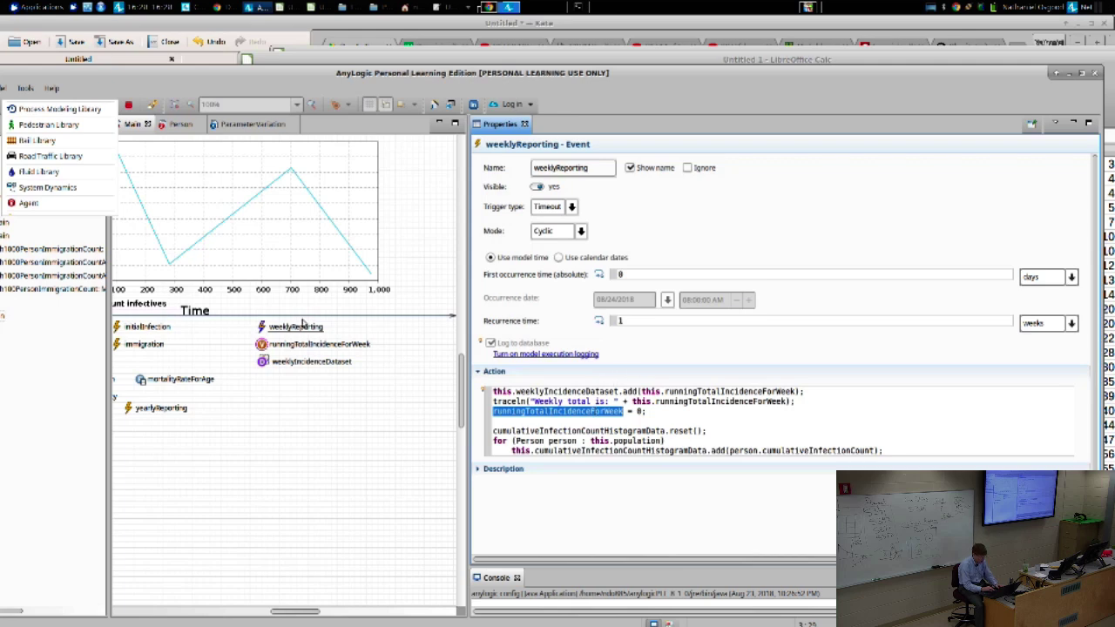
{"action": "left_click", "coordinate": [346, 349]}
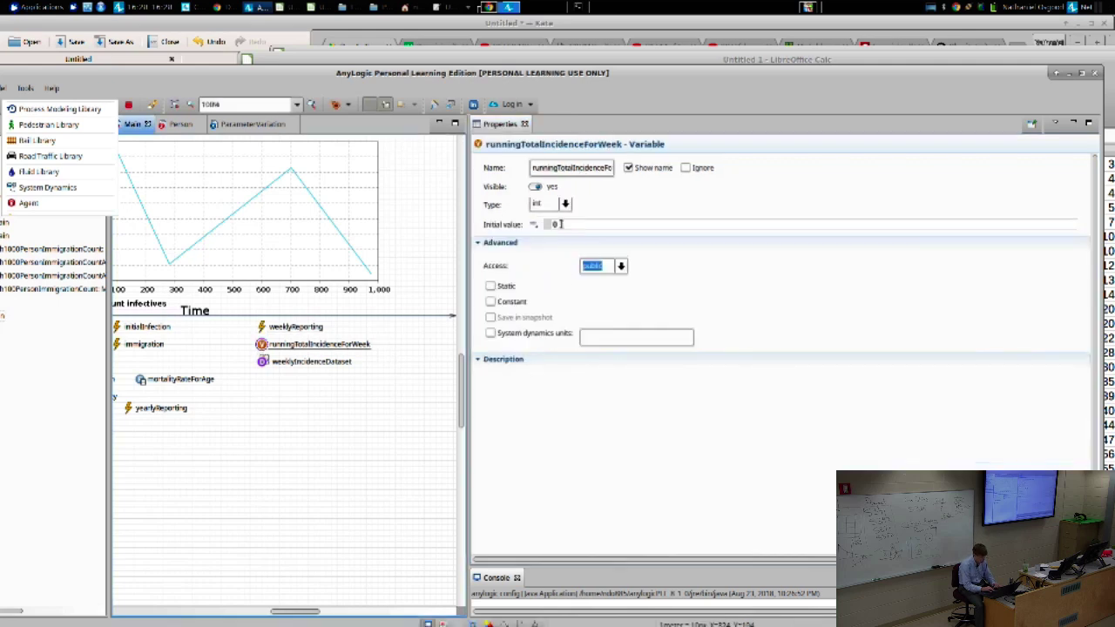
Step: Return to the Untitled 1 spreadsheet, check column C's time range, and close the document without saving
{"action": "key", "text": "alt+Tab"}
{"action": "key", "text": "alt+Tab"}
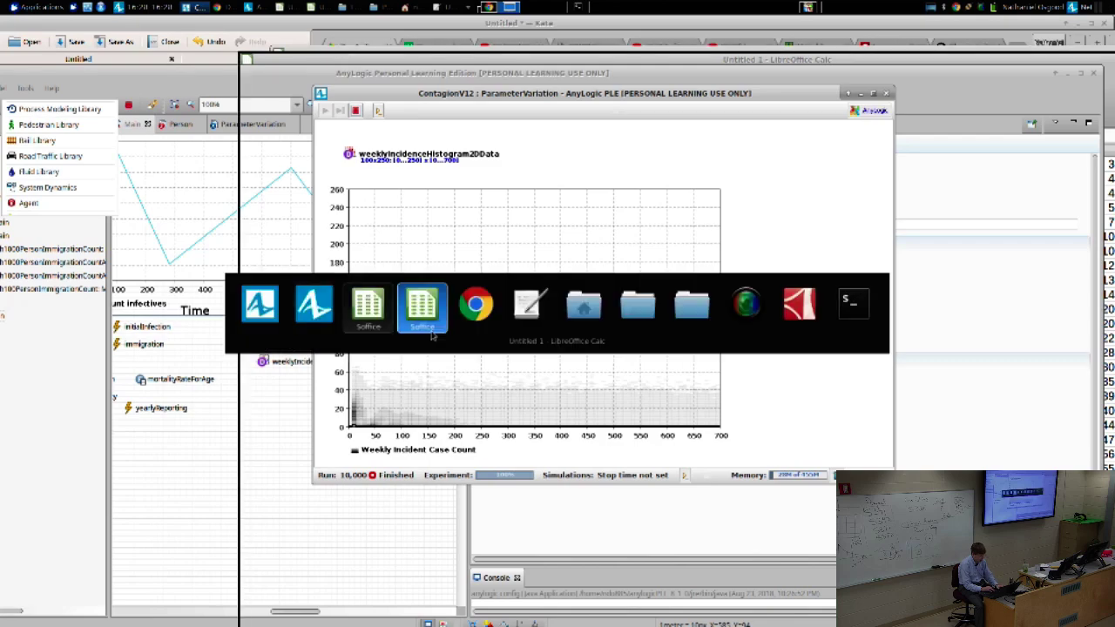
{"action": "key", "text": "Left"}
{"action": "key", "text": "ctrl+Down"}
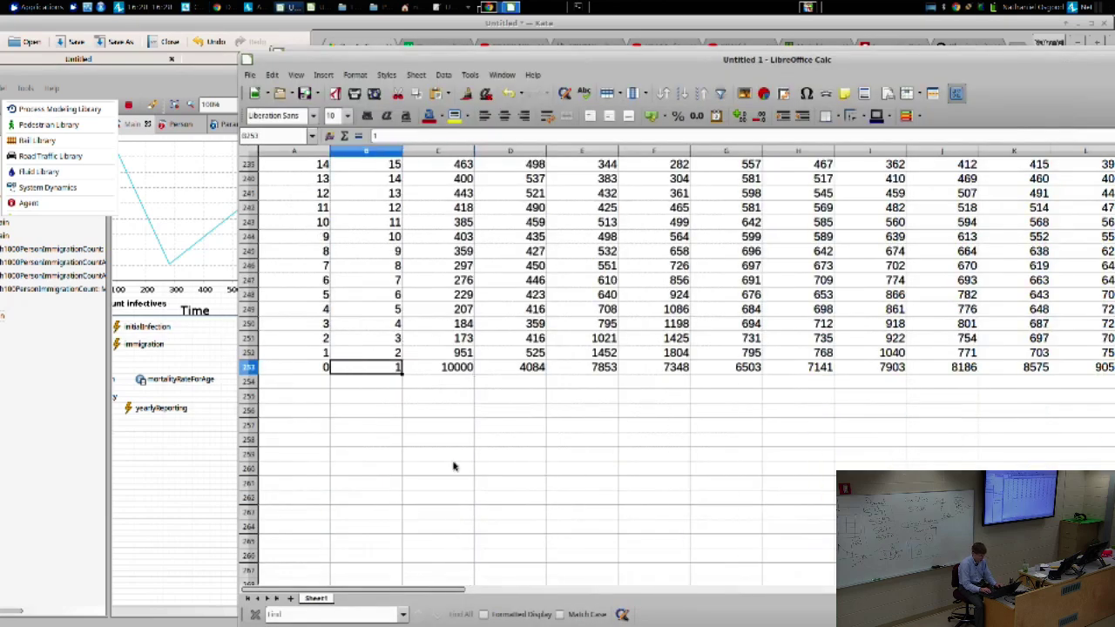
{"action": "key", "text": "Right"}
{"action": "key", "text": "ctrl+Up"}
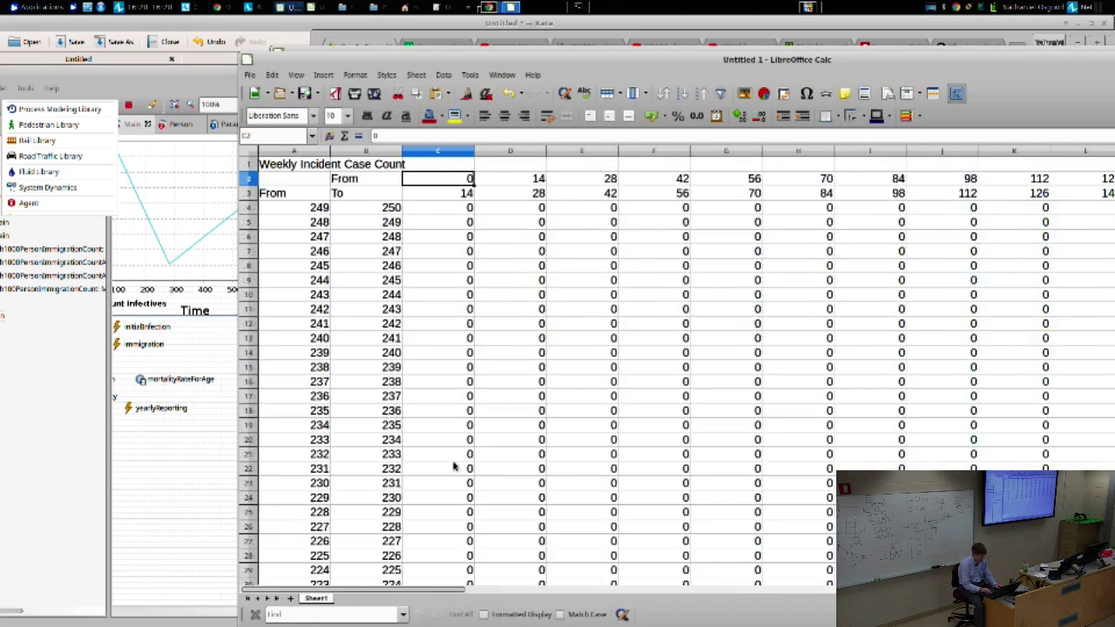
{"action": "key", "text": "ctrl+Down"}
{"action": "key", "text": "ctrl+w"}
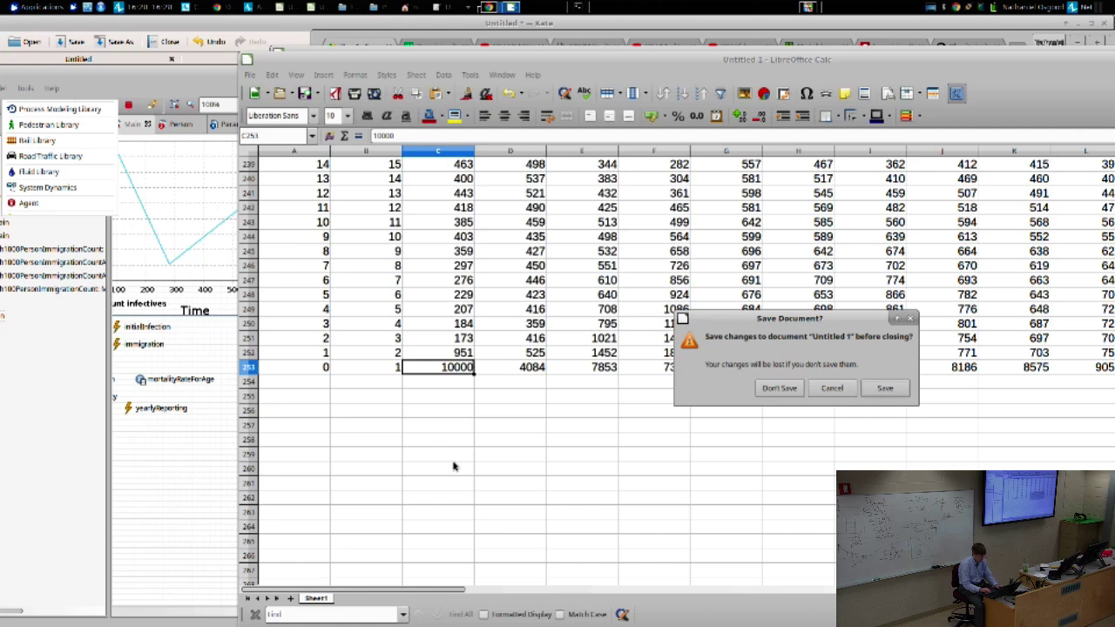
{"action": "key", "text": "alt+d"}
Step: Switch to the Untitled 2 spreadsheet and examine column D's time range and its two lowest case-count bins
{"action": "key", "text": "alt+Tab"}
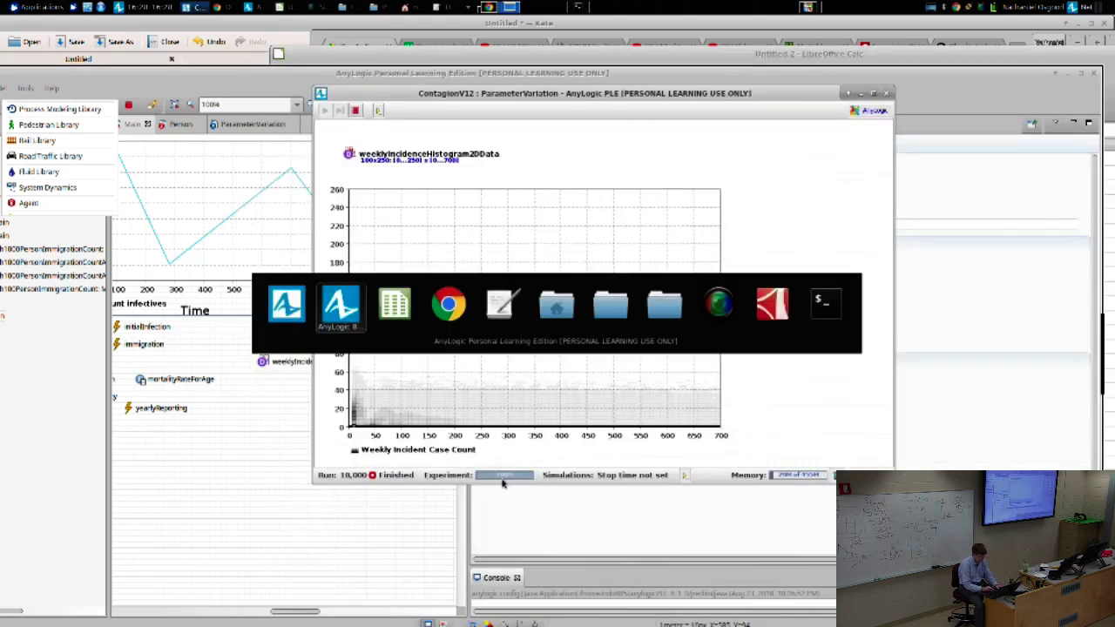
{"action": "key", "text": "alt+Tab"}
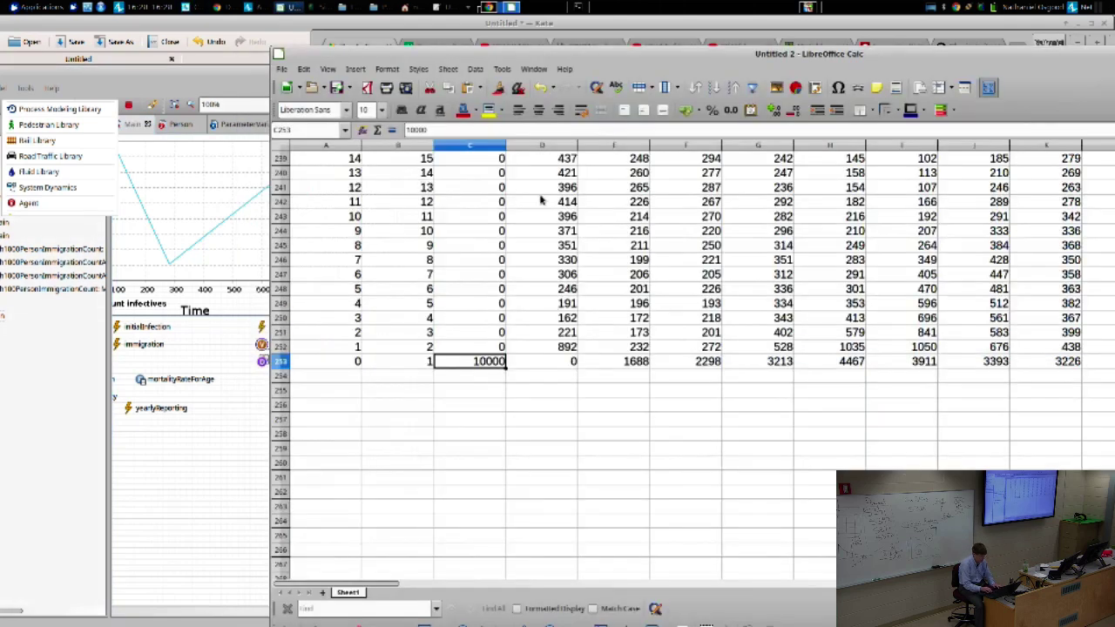
{"action": "key", "text": "ctrl+Up"}
{"action": "key", "text": "Right"}
{"action": "key", "text": "ctrl+Down"}
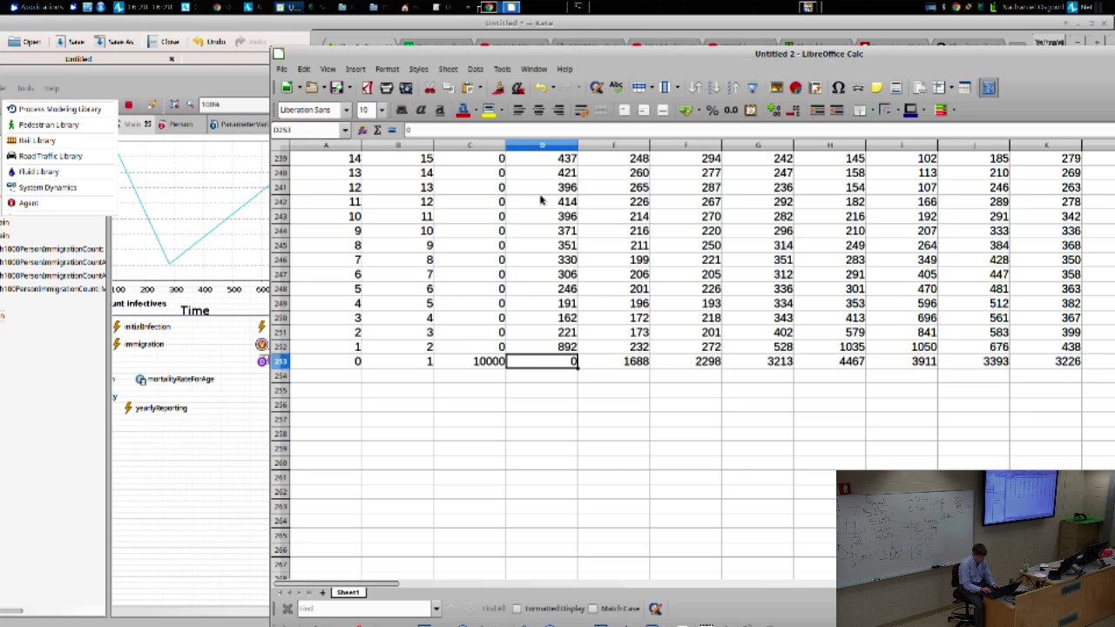
{"action": "key", "text": "Up"}
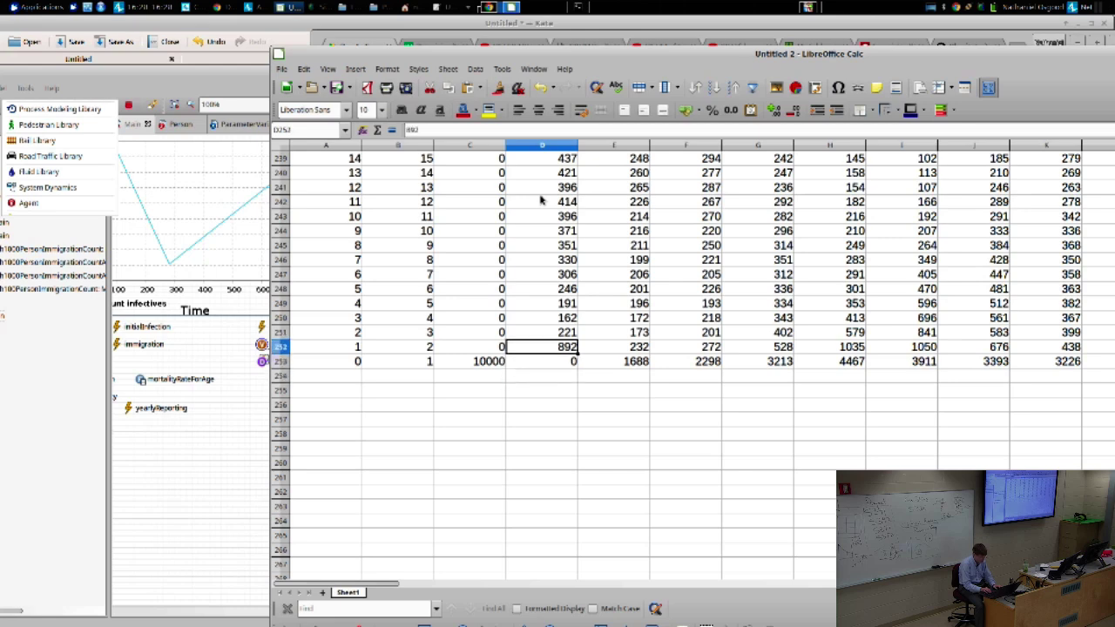
{"action": "key", "text": "Left"}
{"action": "key", "text": "Left"}
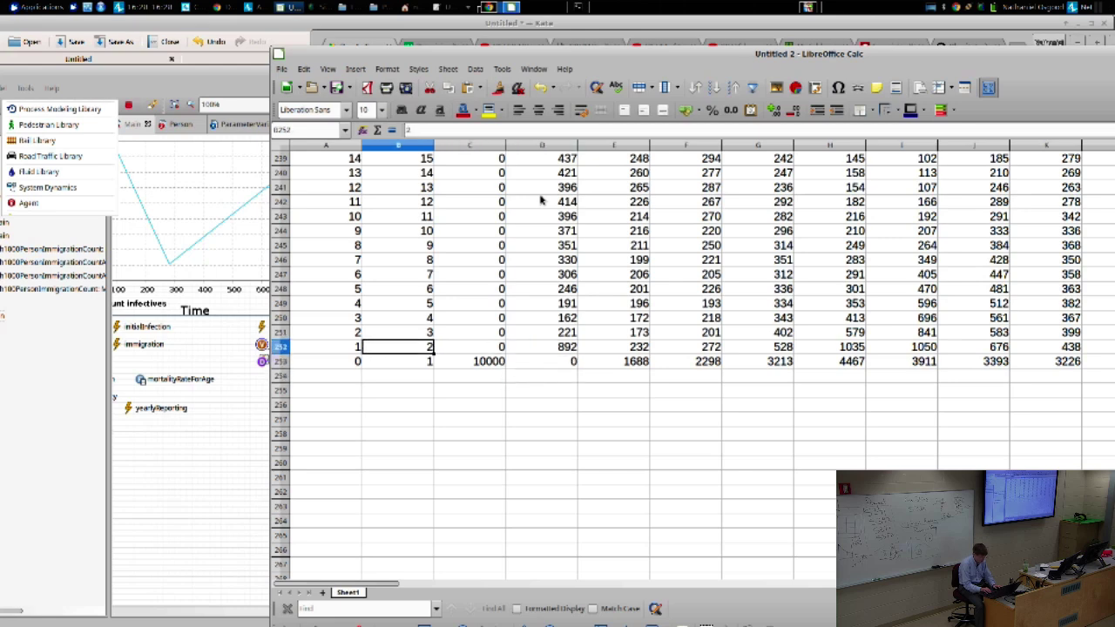
{"action": "key", "text": "Right"}
{"action": "key", "text": "Right"}
{"action": "key", "text": "Right"}
{"action": "key", "text": "Left"}
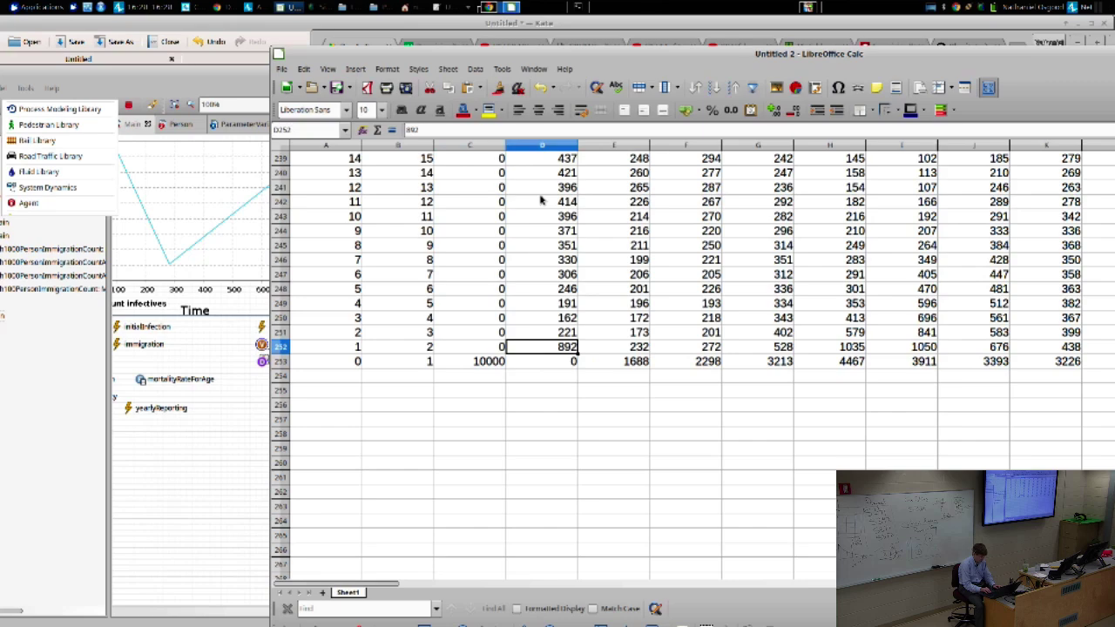
Step: Scan column D, covering days 7 to 14, upward from the lowest case-count bins to the empty high bins
{"action": "key", "text": "Up"}
{"action": "key", "text": "Up"}
{"action": "key", "text": "Up"}
{"action": "key", "text": "Up"}
{"action": "key", "text": "Up"}
{"action": "key", "text": "Up"}
{"action": "key", "text": "Up"}
{"action": "key", "text": "Up"}
{"action": "key", "text": "Up"}
{"action": "key", "text": "Up"}
{"action": "key", "text": "Up"}
{"action": "key", "text": "Up"}
{"action": "key", "text": "Up"}
{"action": "key", "text": "Up"}
{"action": "key", "text": "Up"}
{"action": "key", "text": "Up"}
{"action": "key", "text": "Up"}
{"action": "key", "text": "Up"}
{"action": "key", "text": "Up"}
{"action": "key", "text": "Up"}
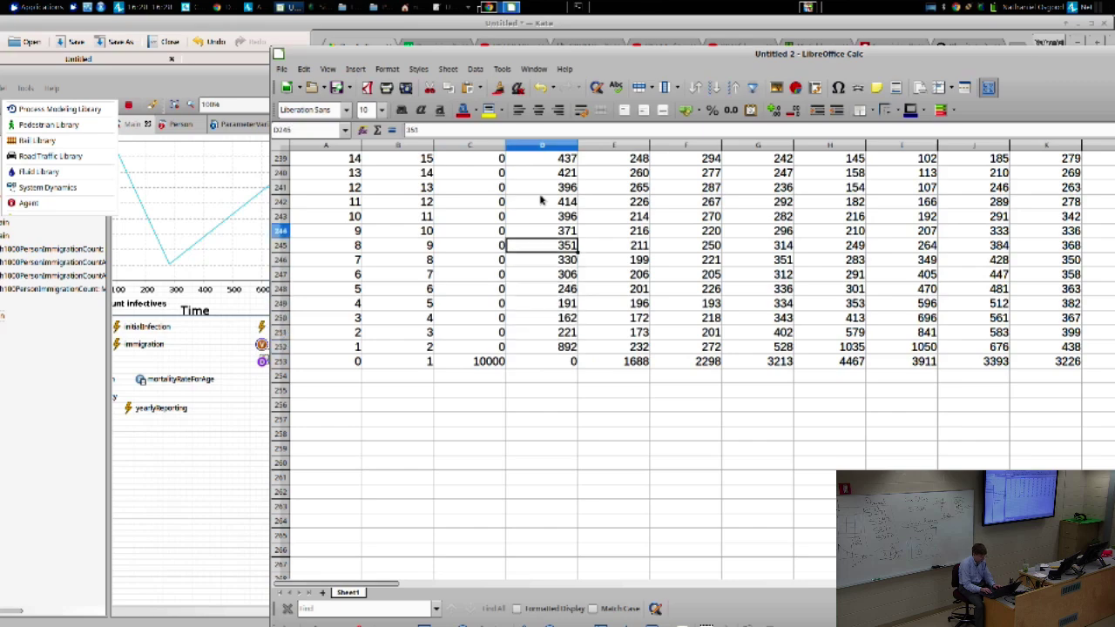
{"action": "key", "text": "Up"}
{"action": "key", "text": "Up"}
{"action": "key", "text": "Up"}
{"action": "key", "text": "Up"}
{"action": "key", "text": "Up"}
{"action": "key", "text": "Up"}
{"action": "key", "text": "Up"}
{"action": "key", "text": "Up"}
{"action": "key", "text": "Up"}
{"action": "key", "text": "Up"}
{"action": "key", "text": "Up"}
{"action": "key", "text": "Up"}
{"action": "key", "text": "Up"}
{"action": "key", "text": "Up"}
{"action": "key", "text": "Up"}
{"action": "key", "text": "Up"}
{"action": "key", "text": "Up"}
{"action": "key", "text": "Up"}
{"action": "key", "text": "Up"}
{"action": "key", "text": "Up"}
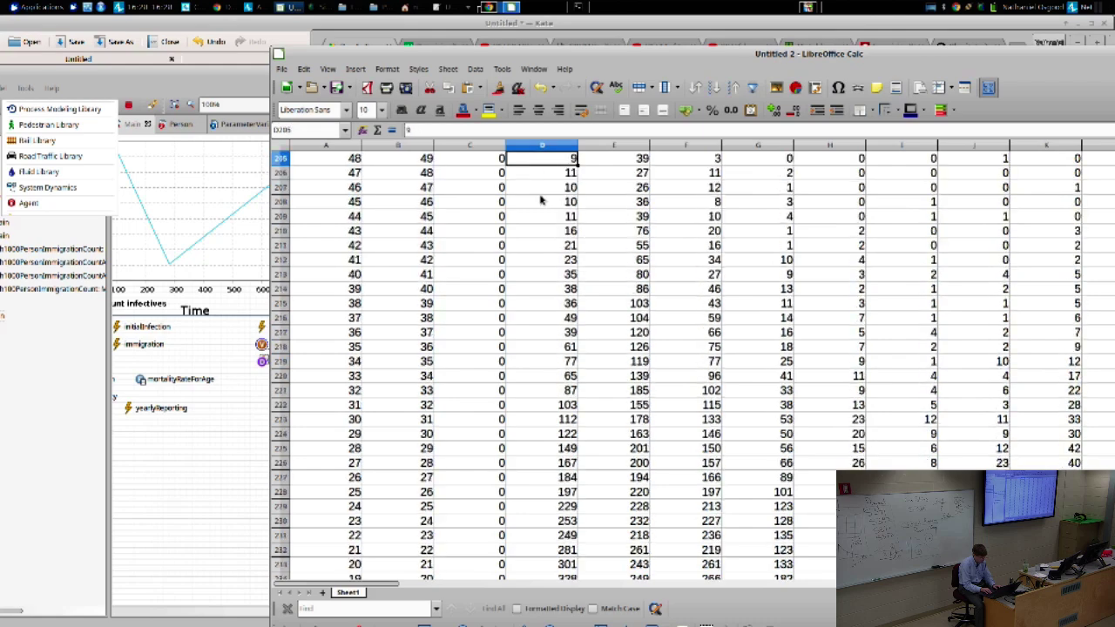
{"action": "key", "text": "Up"}
{"action": "key", "text": "Up"}
{"action": "key", "text": "Up"}
{"action": "key", "text": "Up"}
{"action": "key", "text": "Up"}
{"action": "key", "text": "Up"}
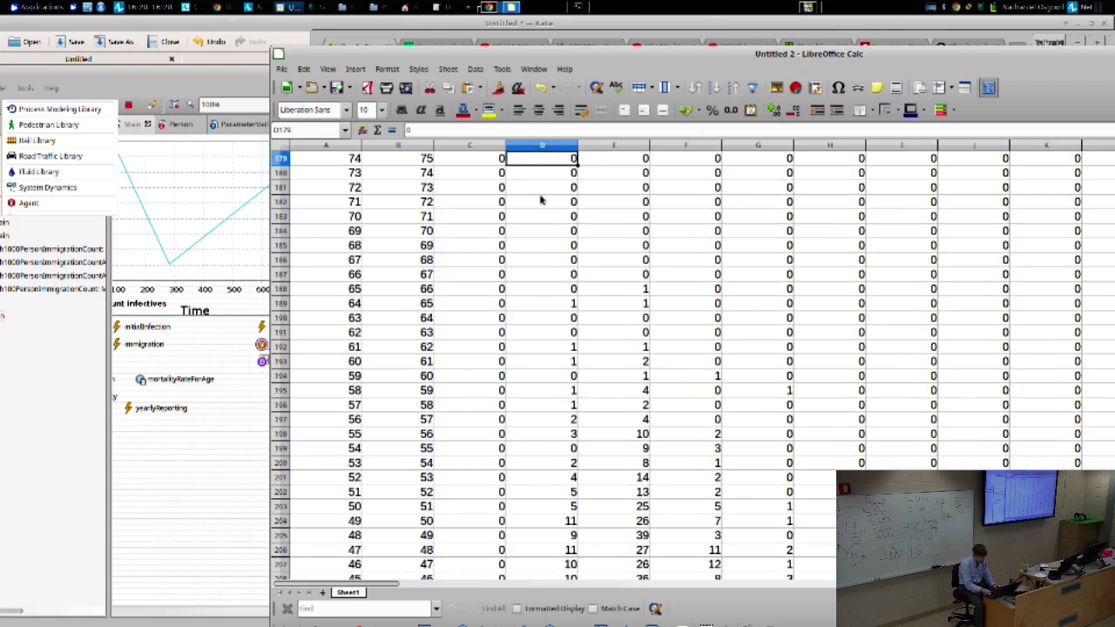
{"action": "key", "text": "Page_Up"}
{"action": "key", "text": "Page_Up"}
{"action": "key", "text": "Page_Down"}
{"action": "key", "text": "Page_Down"}
Step: Locate the highest case-count bin with a non-zero entry in column D and check its range in row 189
{"action": "key", "text": "Down"}
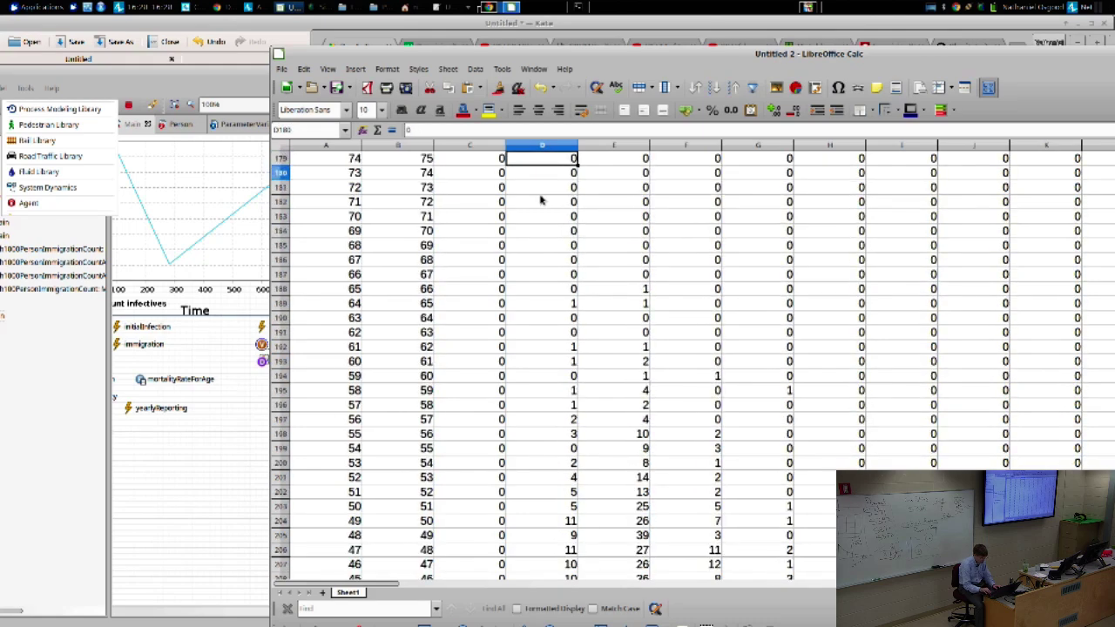
{"action": "key", "text": "Down"}
{"action": "key", "text": "Down"}
{"action": "key", "text": "Down"}
{"action": "key", "text": "Down"}
{"action": "key", "text": "Down"}
{"action": "key", "text": "Down"}
{"action": "key", "text": "Down"}
{"action": "key", "text": "Down"}
{"action": "key", "text": "Down"}
{"action": "key", "text": "Home"}
{"action": "key", "text": "Right"}
{"action": "key", "text": "Right"}
{"action": "key", "text": "Right"}
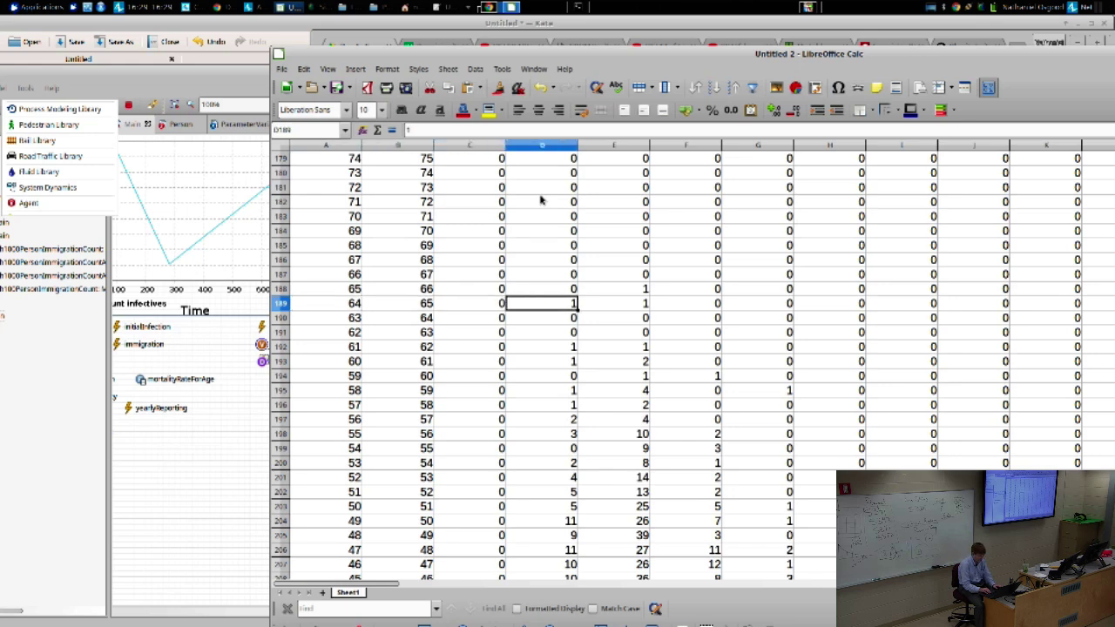
Step: Scan column E's high case-count bins and locate its highest non-zero entry in row 188
{"action": "key", "text": "Right"}
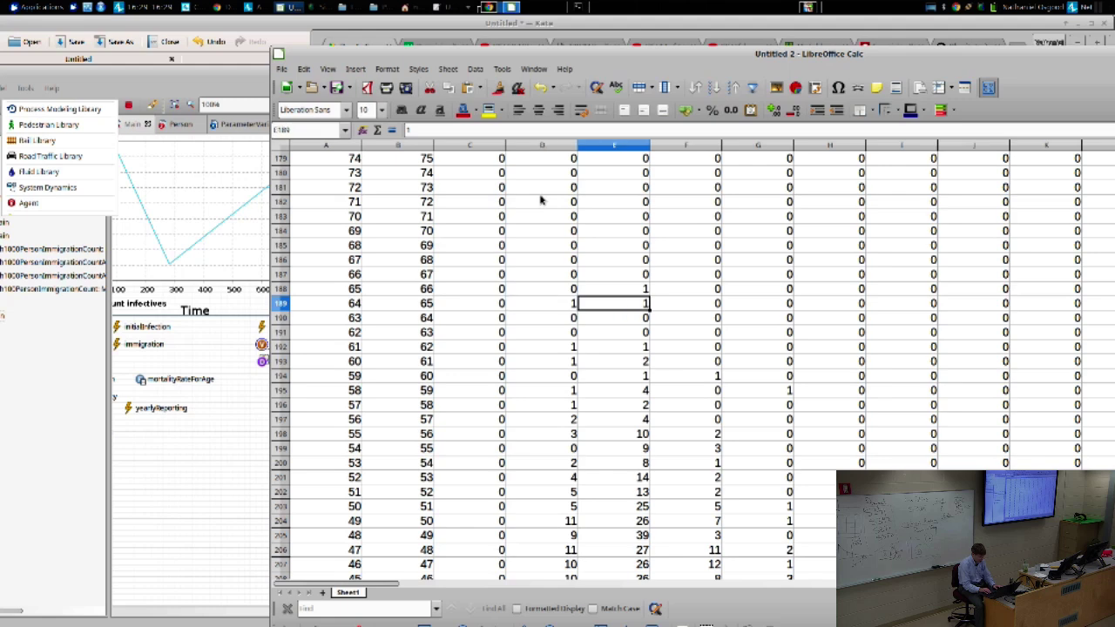
{"action": "key", "text": "Page_Up"}
{"action": "key", "text": "Page_Up"}
{"action": "key", "text": "Page_Up"}
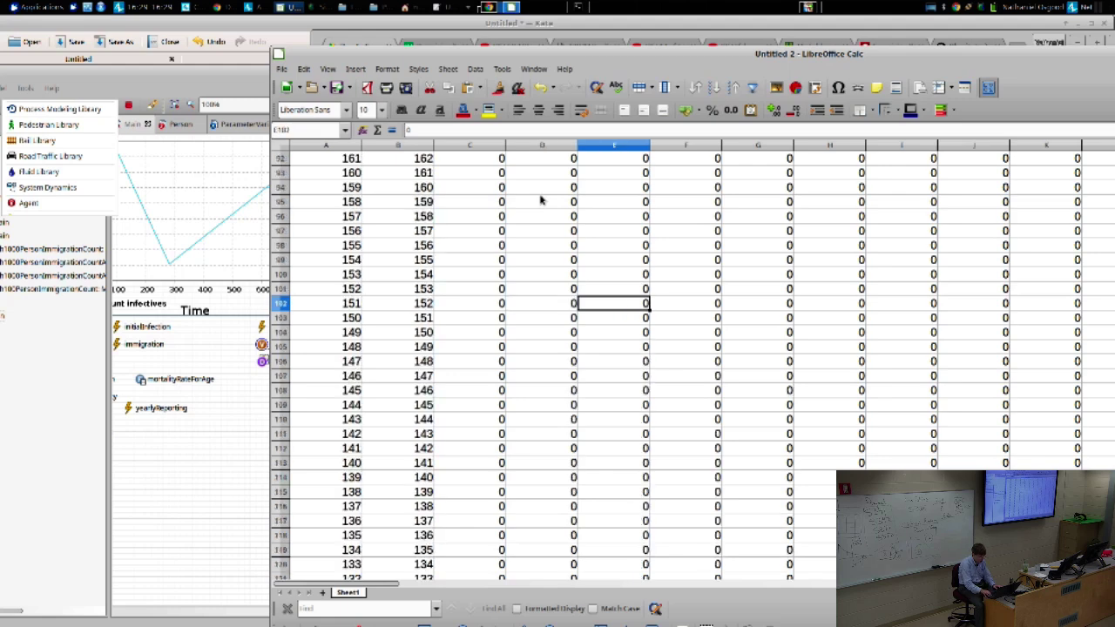
{"action": "key", "text": "Page_Down"}
{"action": "key", "text": "Page_Down"}
{"action": "key", "text": "Page_Down"}
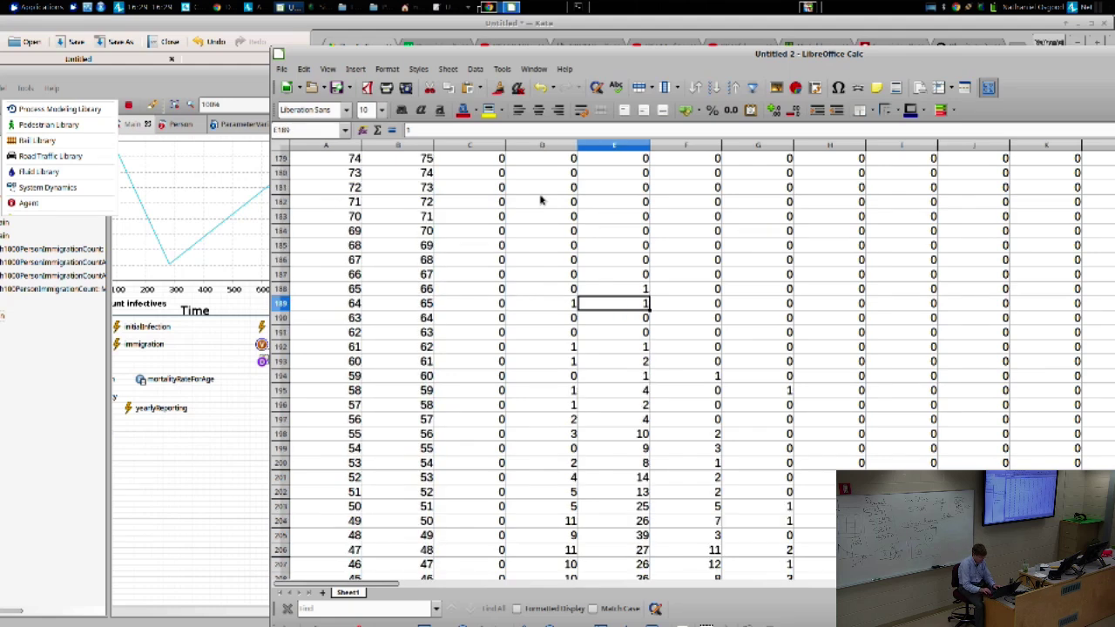
{"action": "key", "text": "Up"}
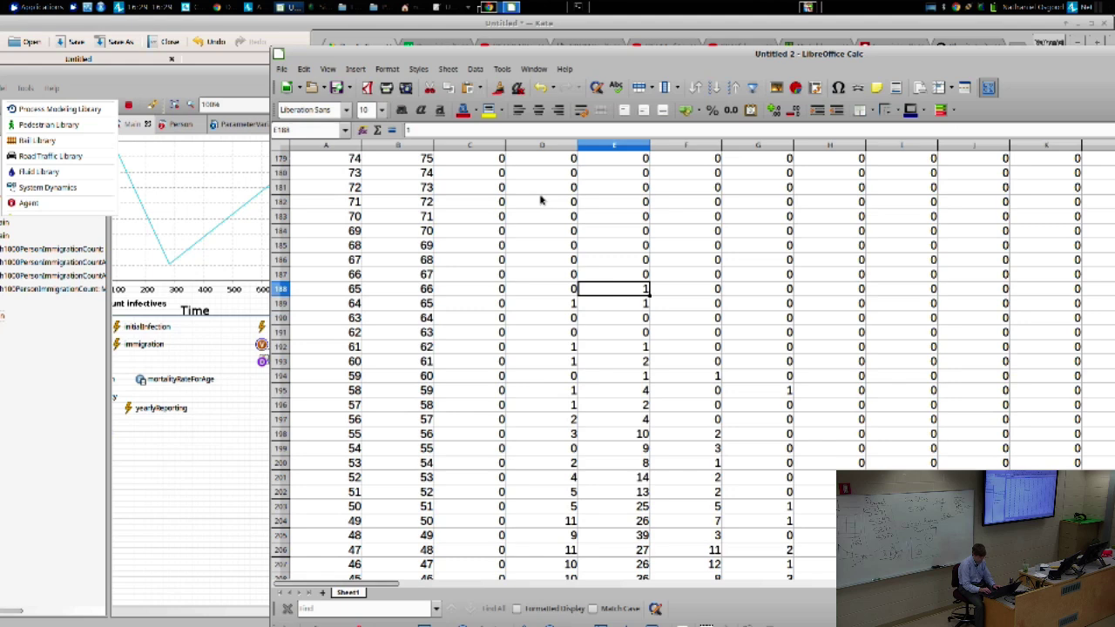
Step: Locate column F's highest non-zero entry in row 194 and check that row's case-count bin range
{"action": "key", "text": "Right"}
{"action": "key", "text": "Down"}
{"action": "key", "text": "Down"}
{"action": "key", "text": "Down"}
{"action": "key", "text": "Down"}
{"action": "key", "text": "Down"}
{"action": "key", "text": "Down"}
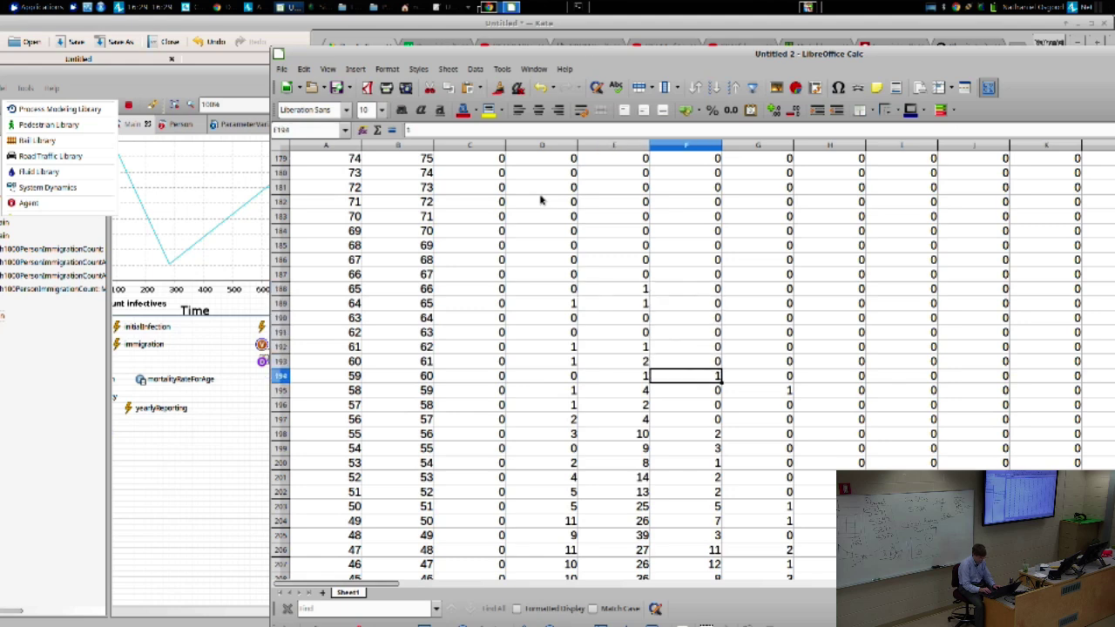
{"action": "key", "text": "Left"}
{"action": "key", "text": "Left"}
{"action": "key", "text": "Left"}
{"action": "key", "text": "Left"}
{"action": "key", "text": "Right"}
{"action": "key", "text": "Right"}
{"action": "key", "text": "Right"}
{"action": "key", "text": "Right"}
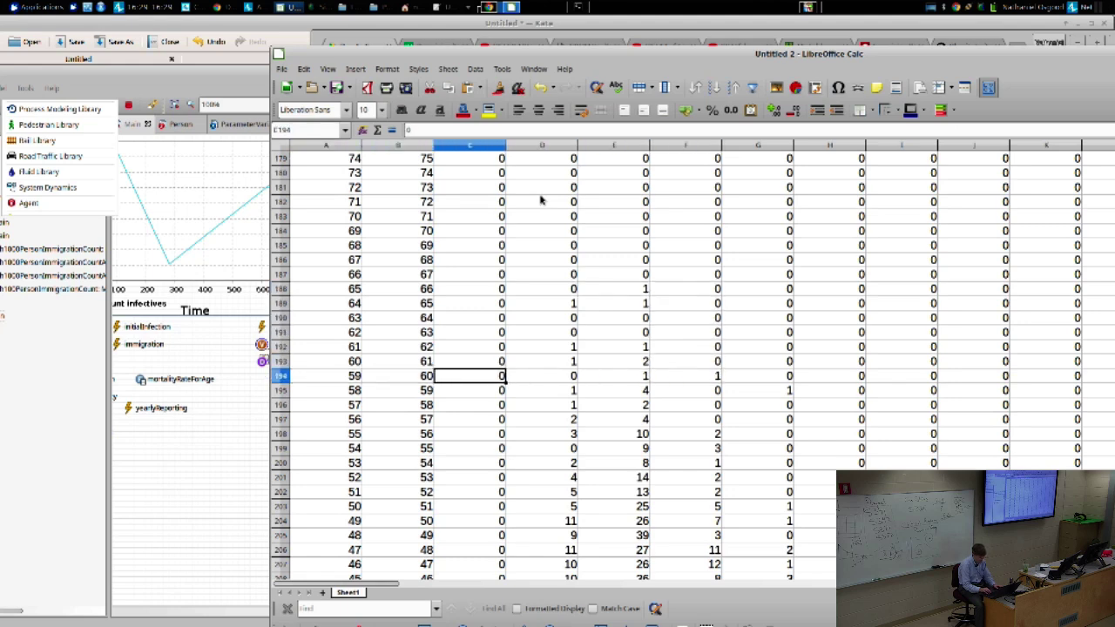
Step: Check the case-count range of row 195 and follow the row to its non-zero entry in column G
{"action": "key", "text": "Right"}
{"action": "key", "text": "Down"}
{"action": "key", "text": "Home"}
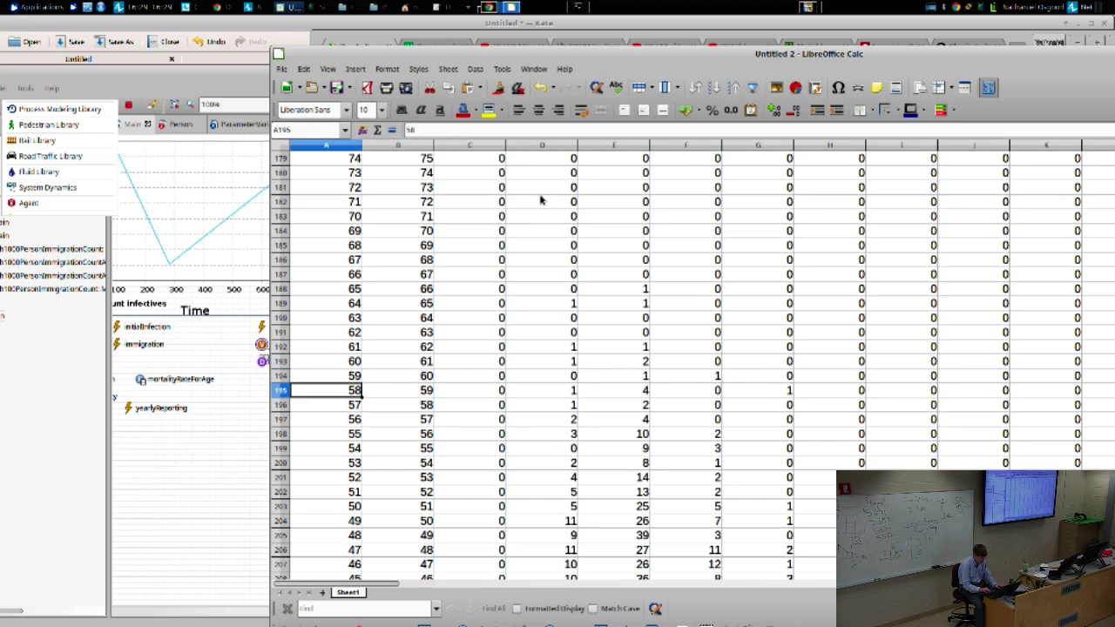
{"action": "key", "text": "Right"}
{"action": "key", "text": "Right"}
{"action": "key", "text": "Right"}
{"action": "key", "text": "Right"}
{"action": "key", "text": "Right"}
{"action": "key", "text": "Right"}
{"action": "key", "text": "Down"}
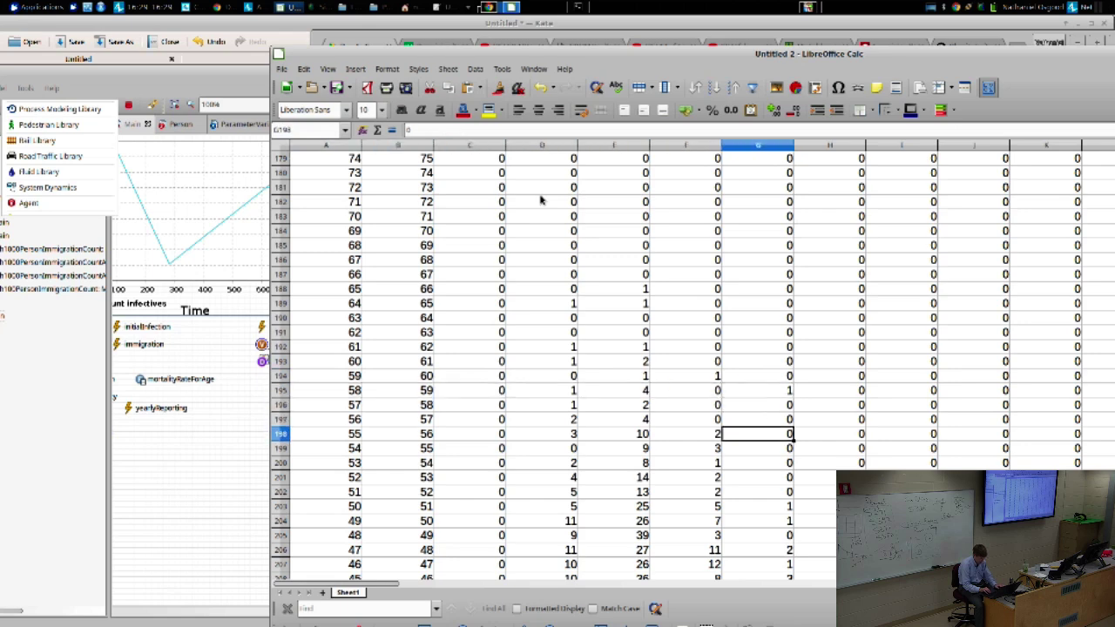
Step: Follow row 203 across all time intervals to the last data column and return to the row's start
{"action": "key", "text": "Down"}
{"action": "key", "text": "Down"}
{"action": "key", "text": "Down"}
{"action": "key", "text": "Down"}
{"action": "key", "text": "Down"}
{"action": "key", "text": "Home"}
{"action": "key", "text": "Right"}
{"action": "key", "text": "ctrl+Right"}
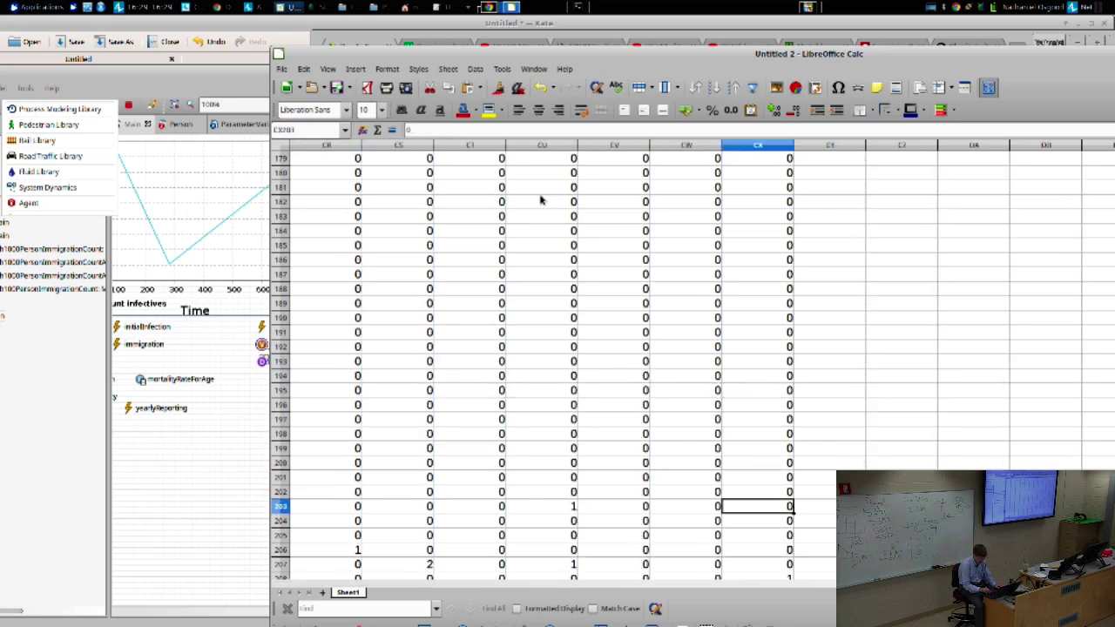
{"action": "key", "text": "Home"}
Step: Switch to the finished AnyLogic ParameterVariation run and close its window
{"action": "key", "text": "alt+Tab"}
{"action": "key", "text": "alt+Tab"}
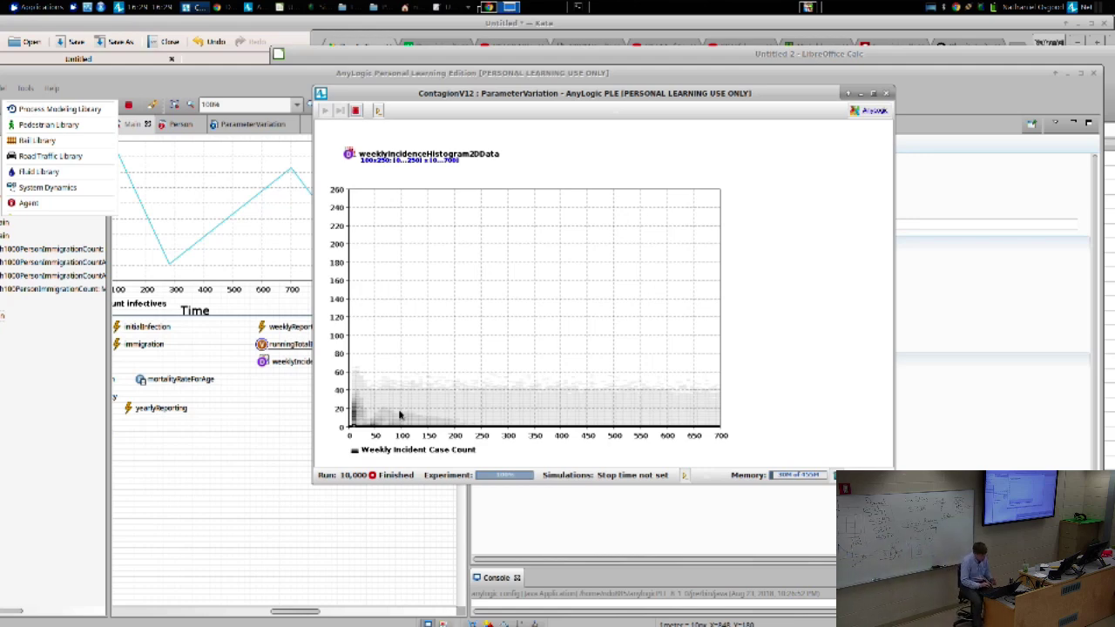
{"action": "left_click", "coordinate": [887, 93]}
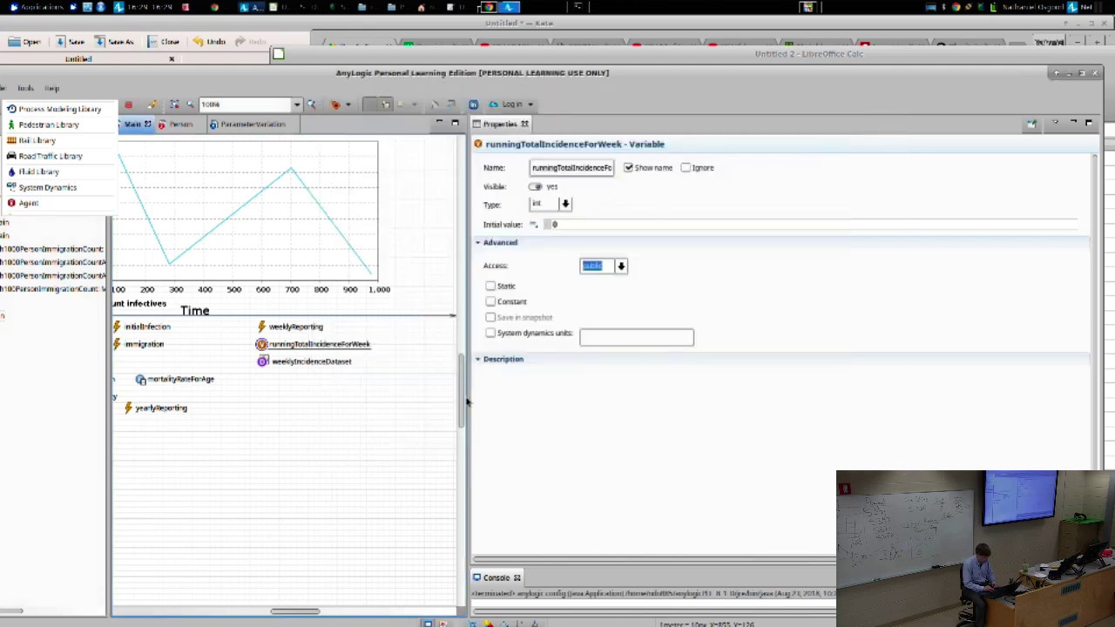
Step: Set the weeklyIncidenceHistogram2D chart in the ParameterVariation experiment to show envelopes instead of bins
{"action": "left_click_drag", "start_coordinate": [466, 401], "coordinate": [453, 324]}
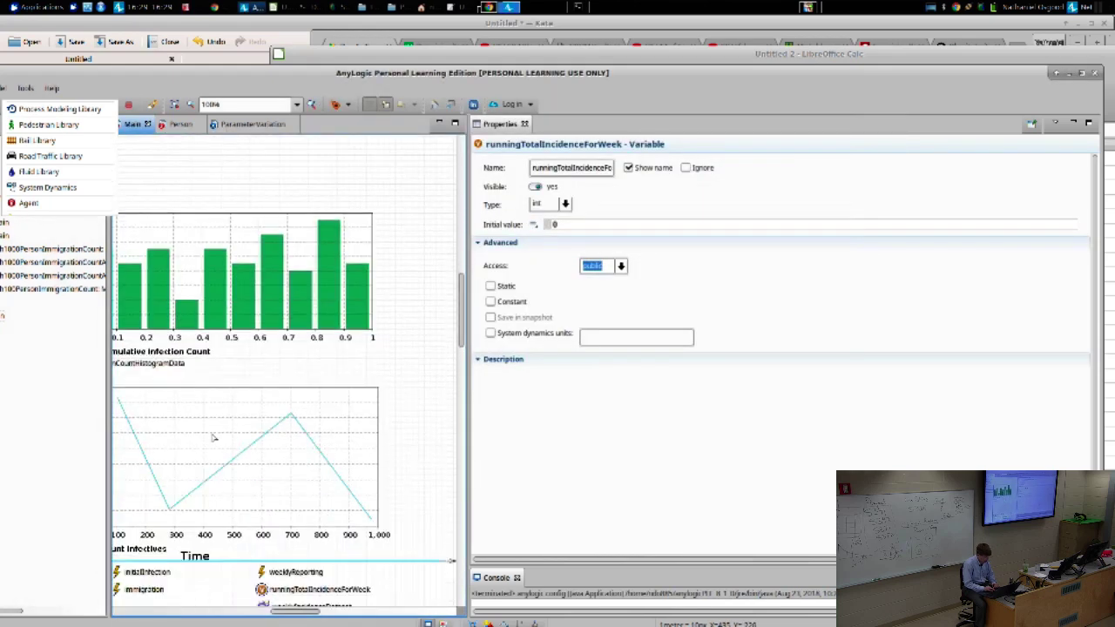
{"action": "left_click", "coordinate": [210, 438]}
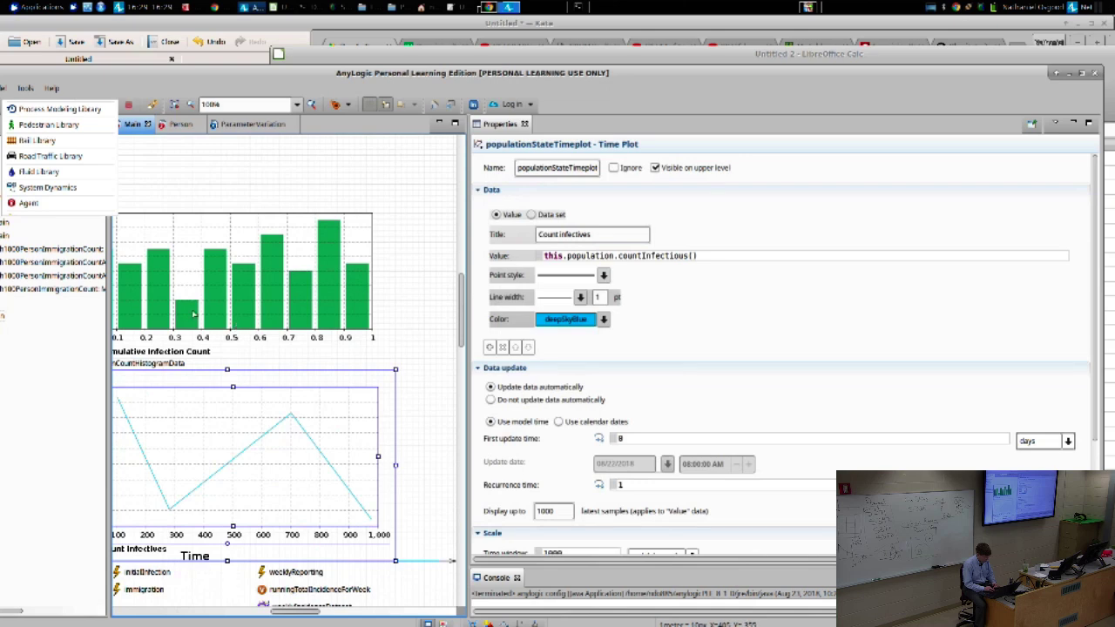
{"action": "left_click", "coordinate": [237, 126]}
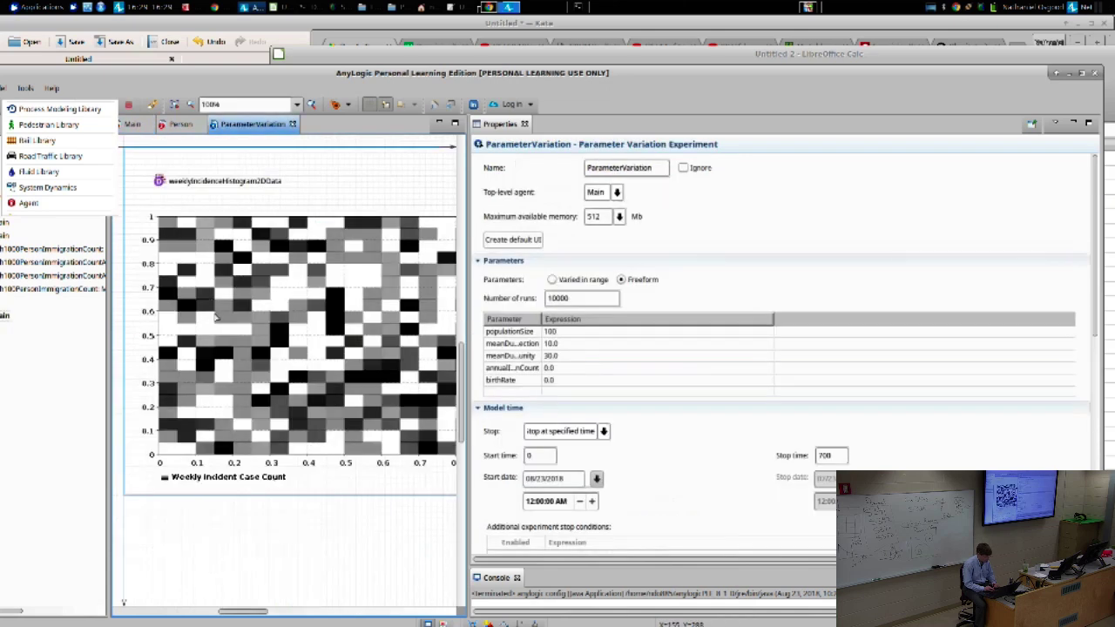
{"action": "left_click", "coordinate": [218, 318]}
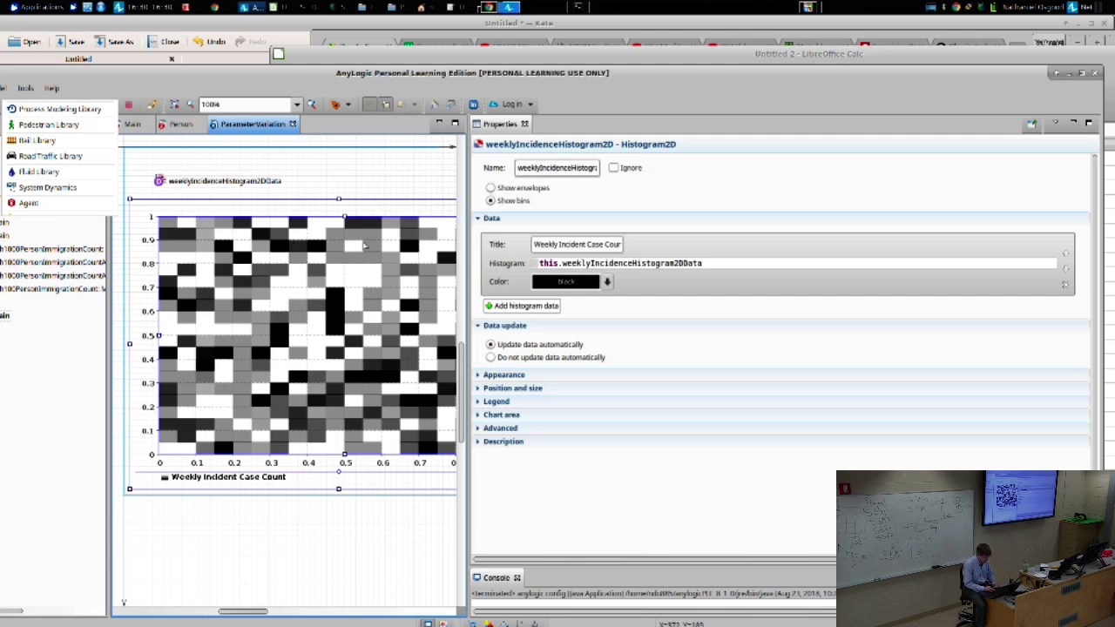
{"action": "left_click", "coordinate": [493, 188]}
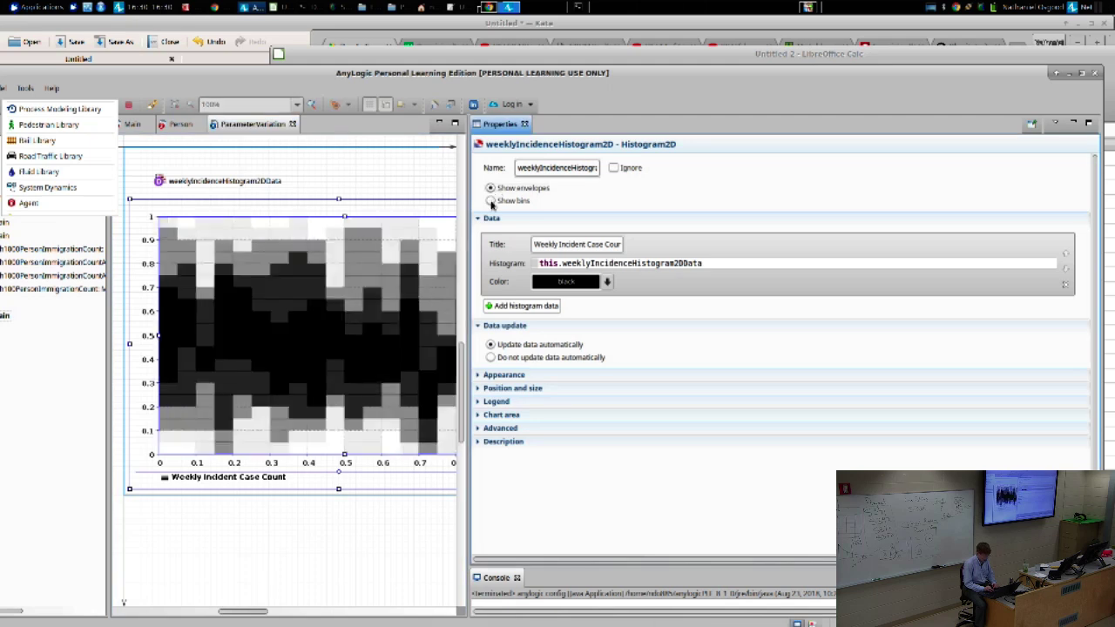
{"action": "left_click", "coordinate": [492, 201]}
{"action": "left_click", "coordinate": [493, 188]}
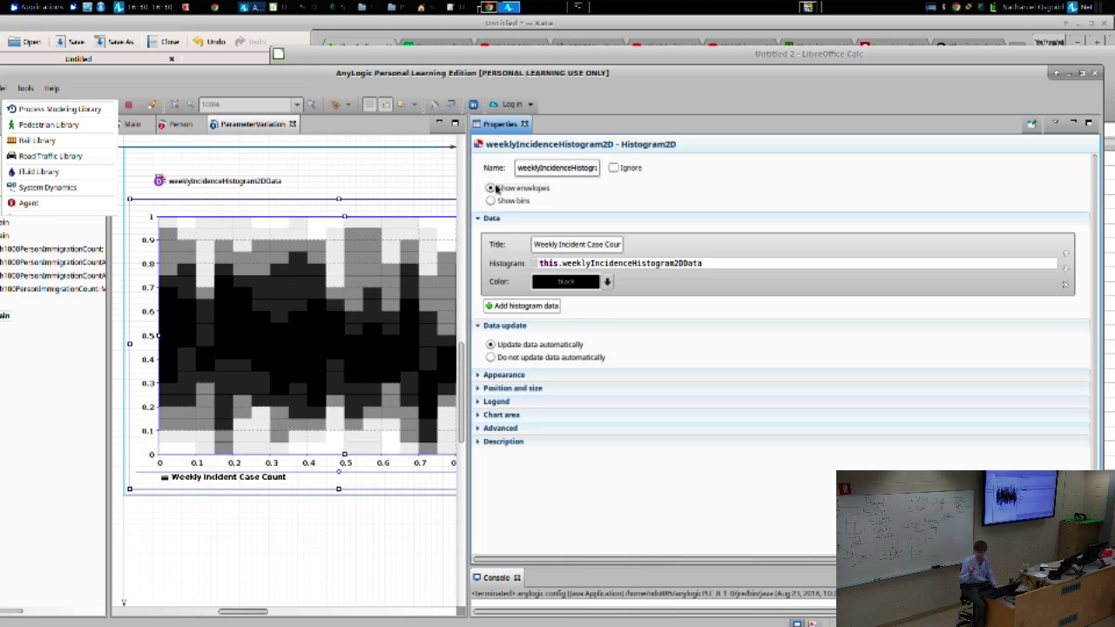
Step: Run the ParameterVariation experiment from the project tree and start its 10,000 simulations
{"action": "left_click_drag", "start_coordinate": [499, 73], "coordinate": [694, 66]}
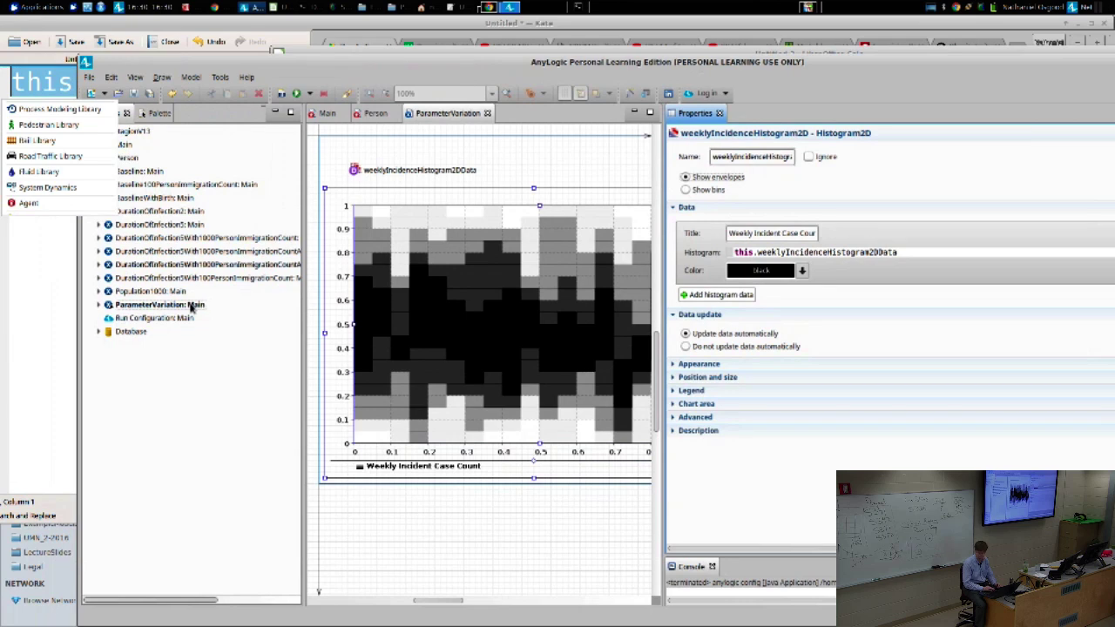
{"action": "right_click", "coordinate": [192, 307]}
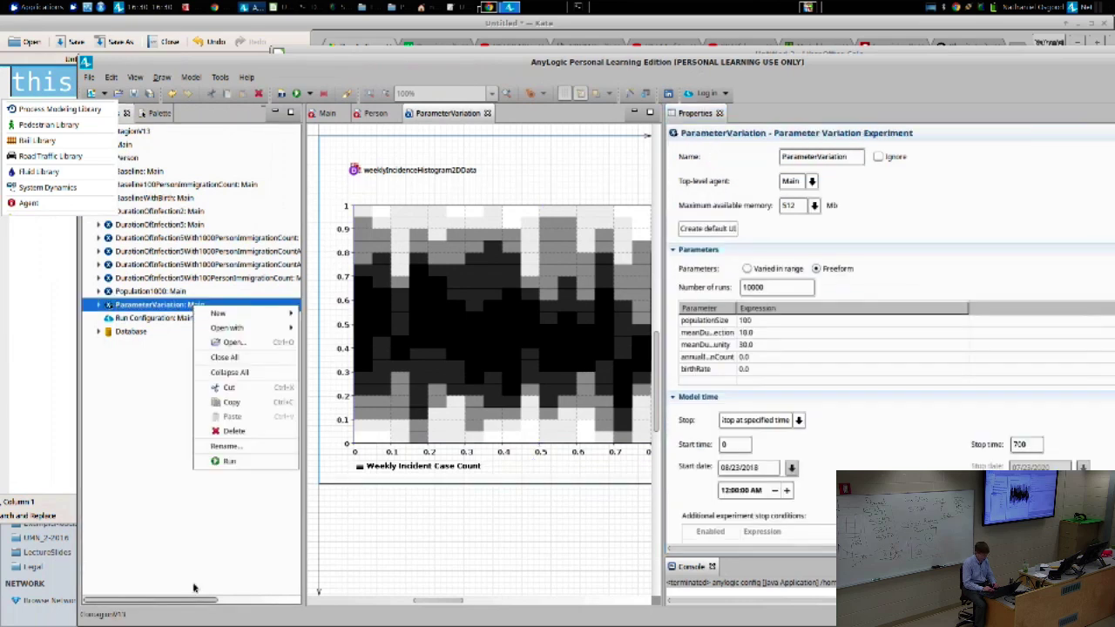
{"action": "left_click", "coordinate": [237, 461]}
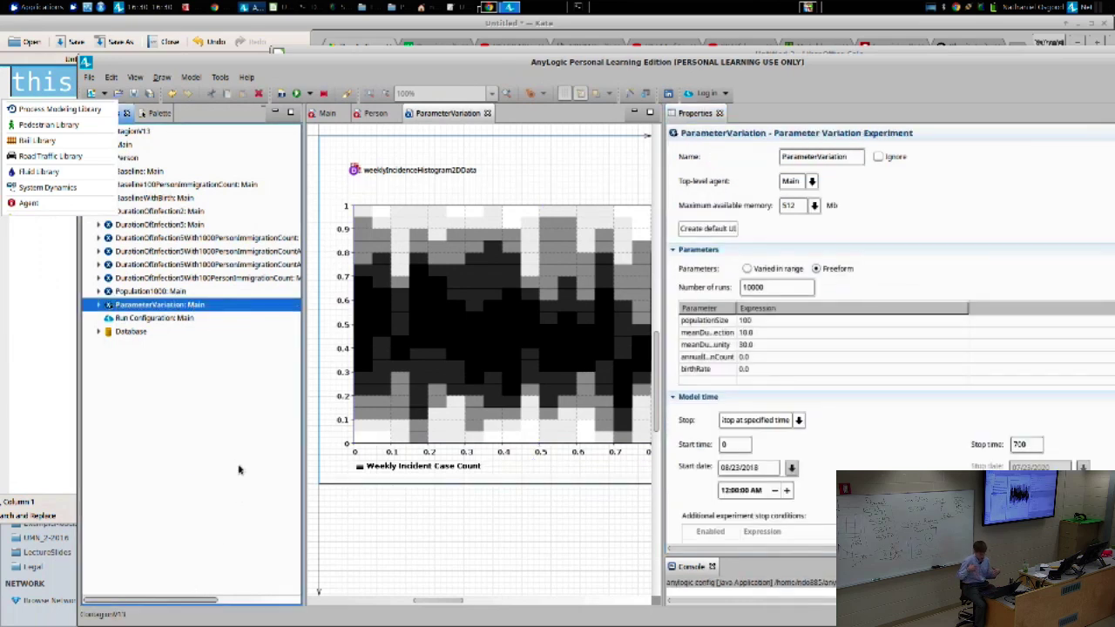
{"action": "left_click_drag", "start_coordinate": [292, 24], "coordinate": [695, 60]}
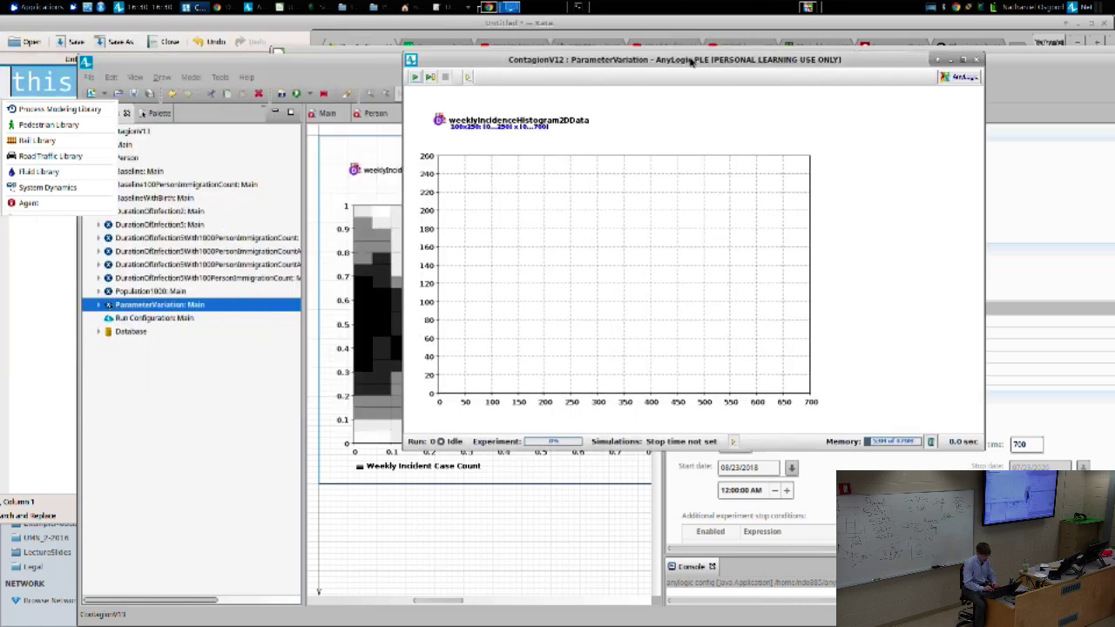
{"action": "left_click", "coordinate": [418, 77]}
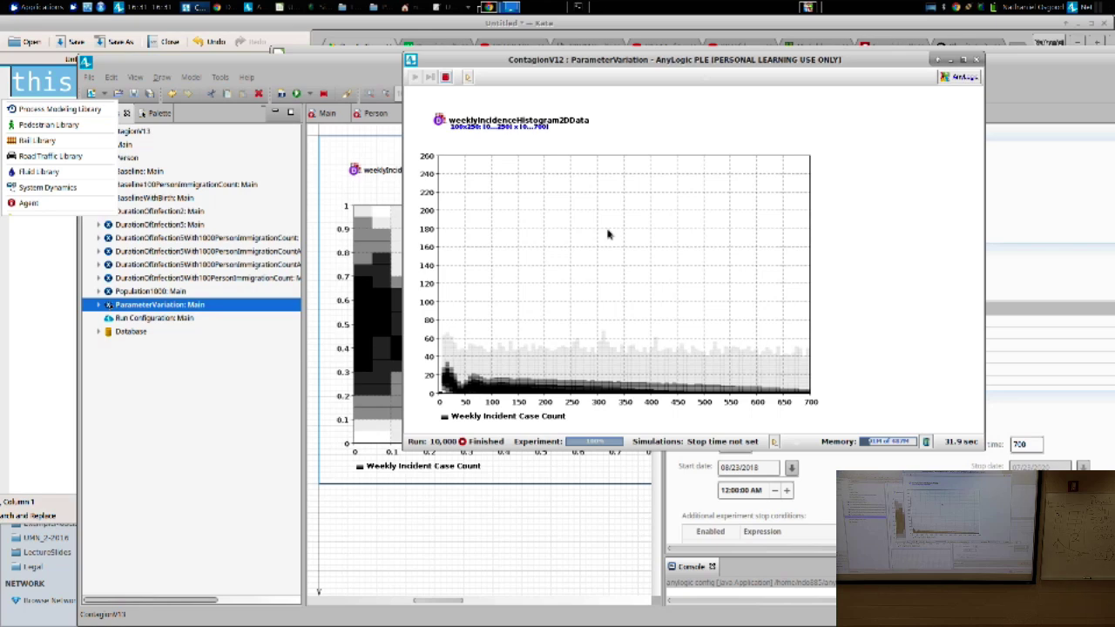
Step: Review the ParameterVariation experiment's settings alongside the envelope plot of the finished run
{"action": "double_click", "coordinate": [229, 304]}
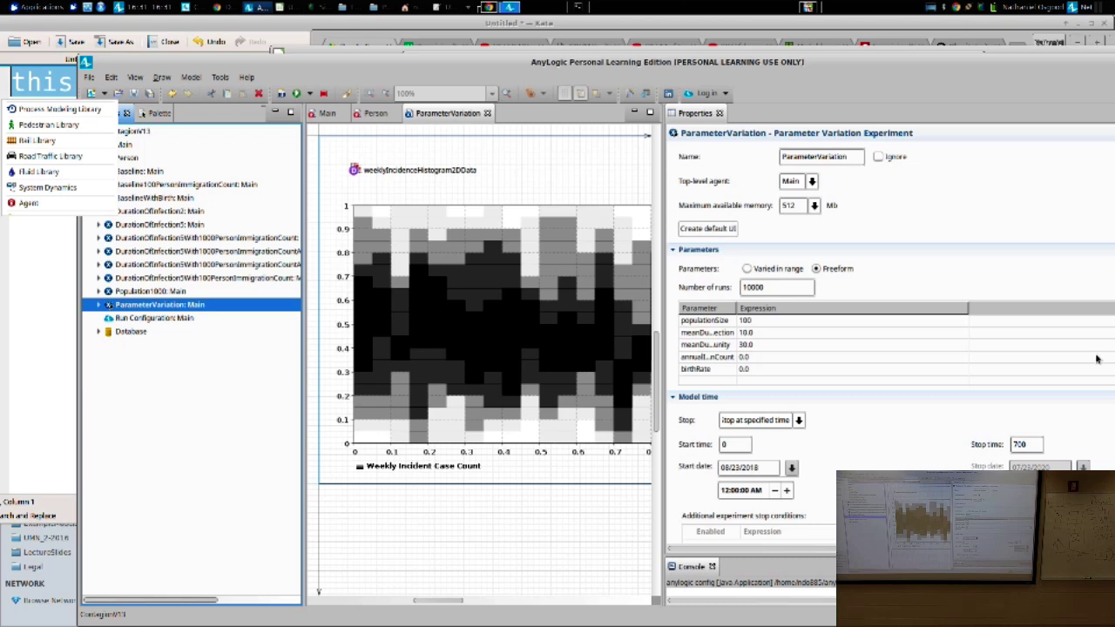
{"action": "key", "text": "alt+Tab"}
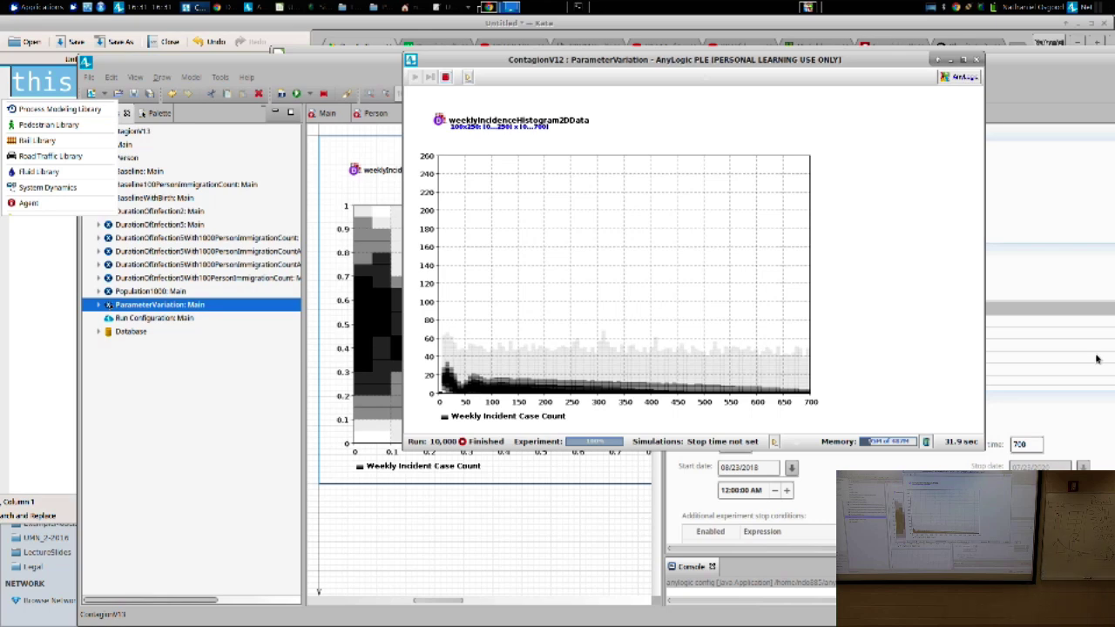
{"action": "key", "text": "alt+Tab"}
{"action": "key", "text": "alt+Tab"}
{"action": "key", "text": "alt+F4"}
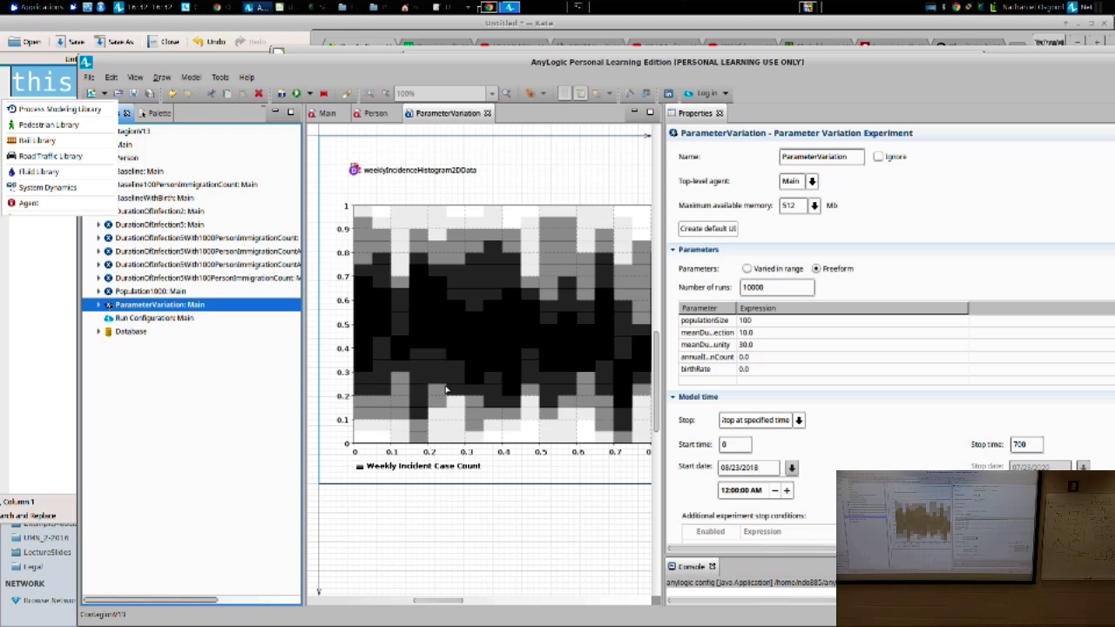
{"action": "key", "text": "alt+Tab"}
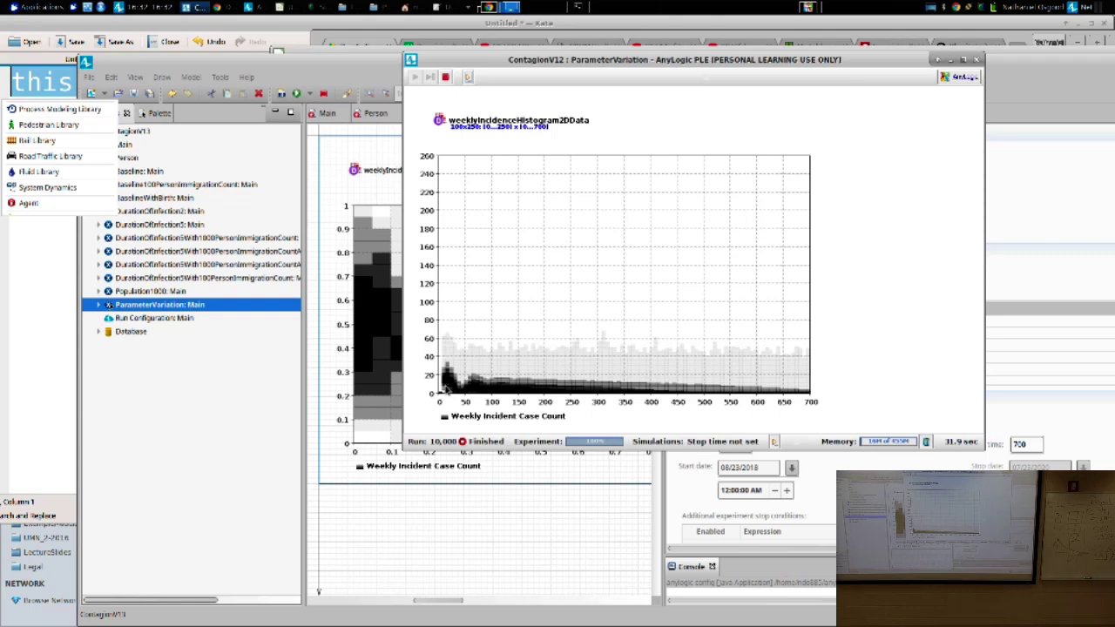
Step: Open the Person agent type and inspect the contact transition's rate and action in the infection statechart
{"action": "left_click", "coordinate": [216, 150]}
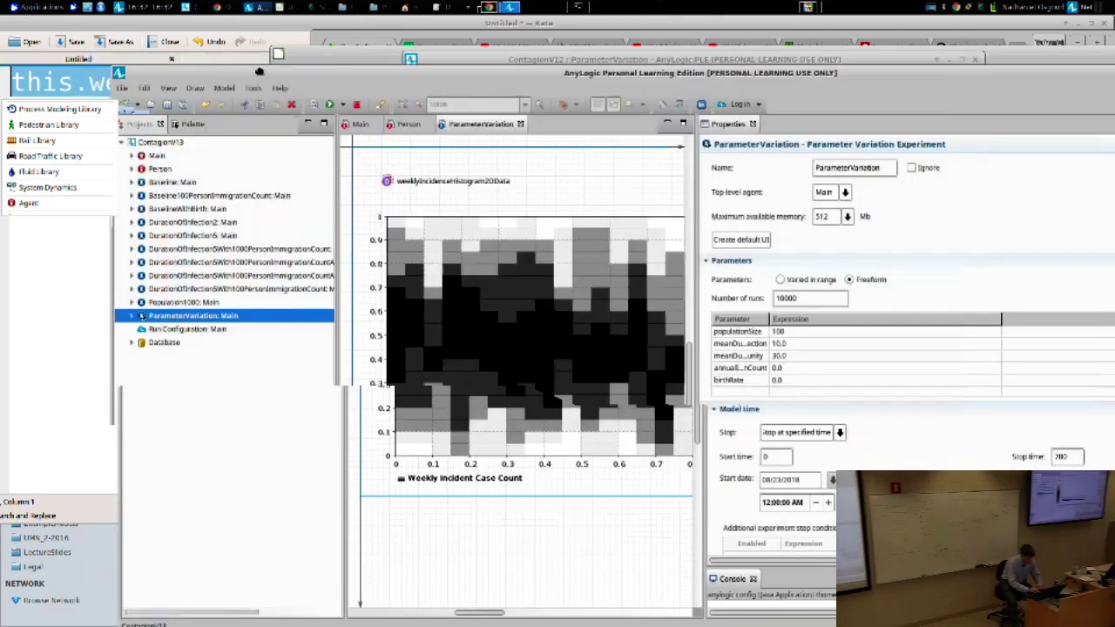
{"action": "double_click", "coordinate": [181, 170]}
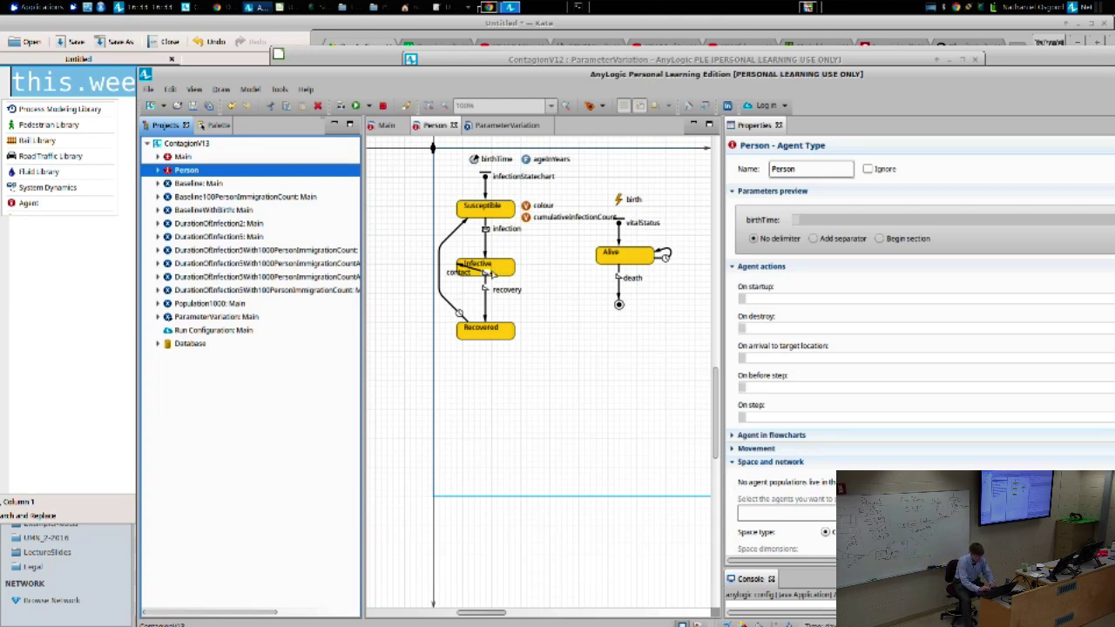
{"action": "left_click", "coordinate": [492, 274]}
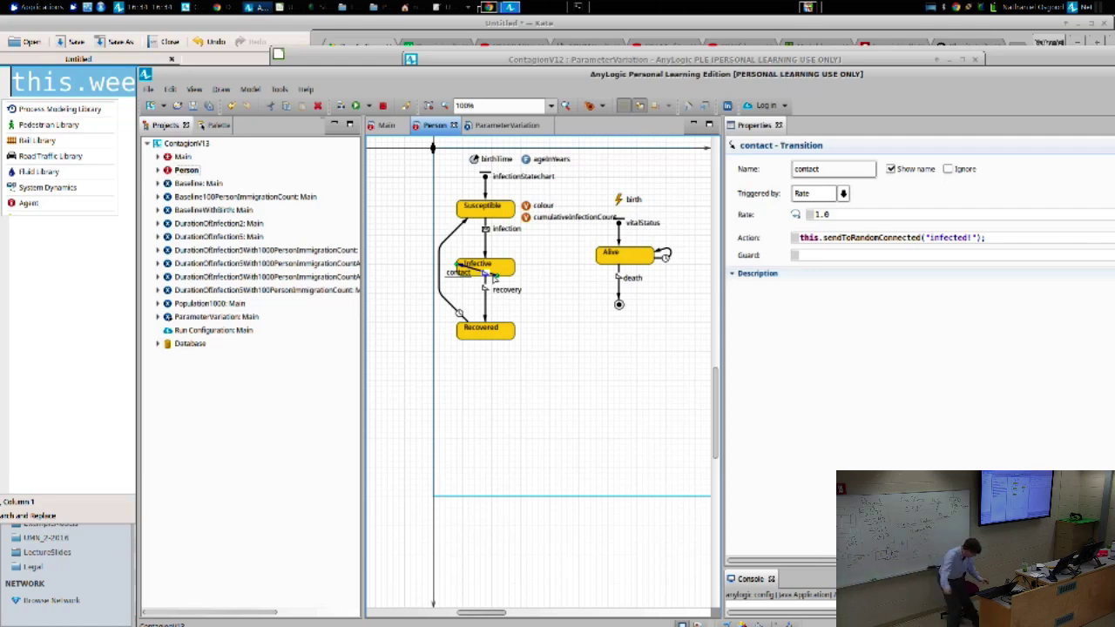
Step: Close the finished run window and rename the ParameterVariation experiment to StochasticVariabilityPV
{"action": "key", "text": "alt+Tab"}
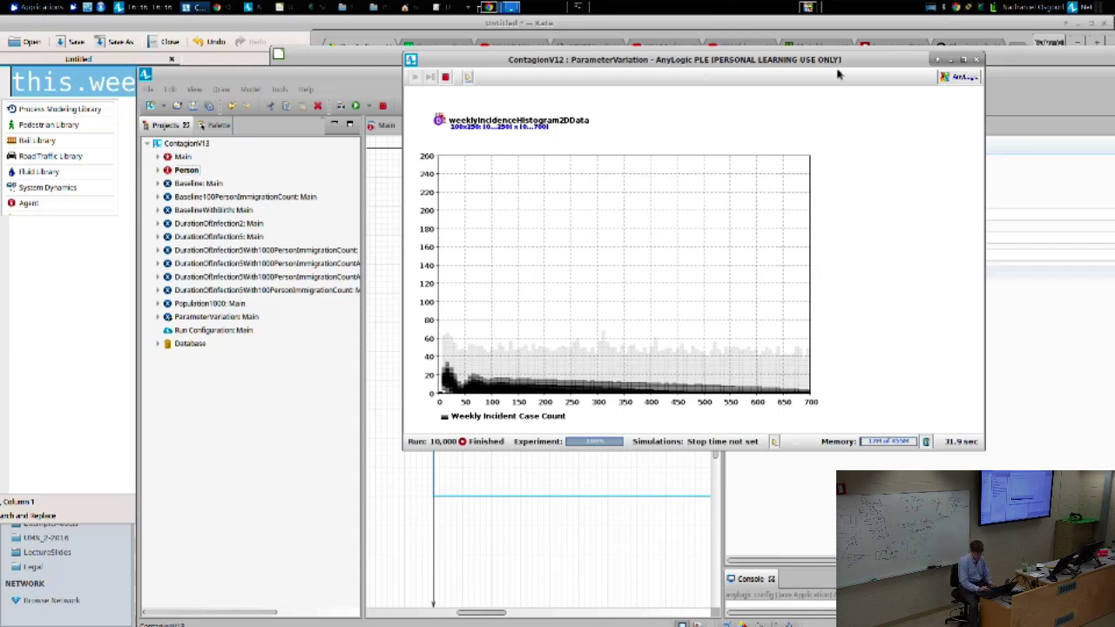
{"action": "left_click", "coordinate": [976, 59]}
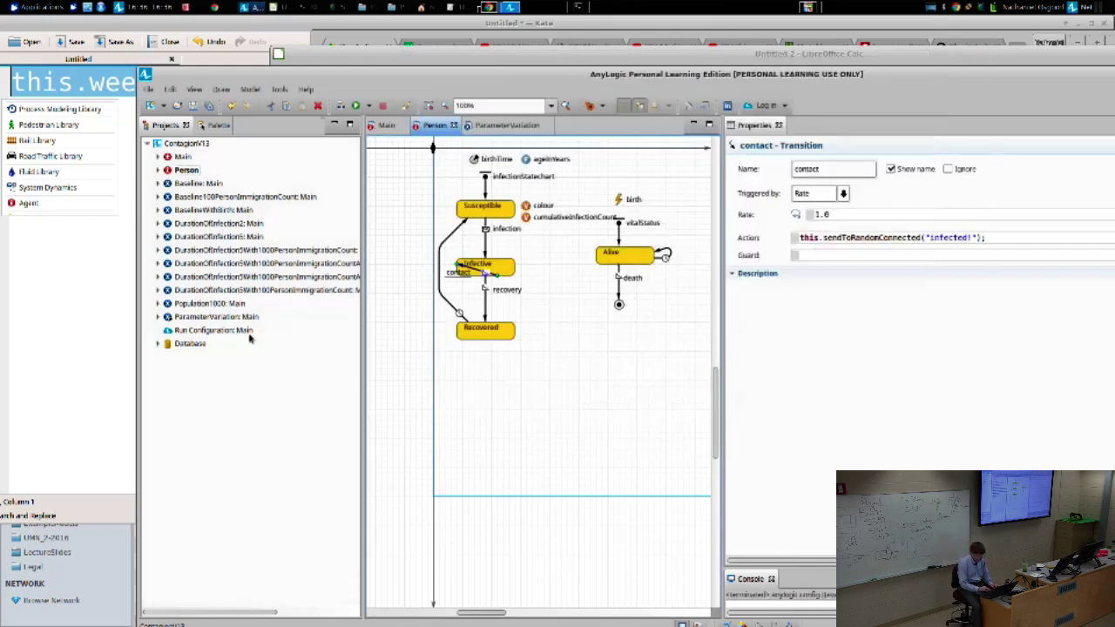
{"action": "left_click", "coordinate": [213, 318]}
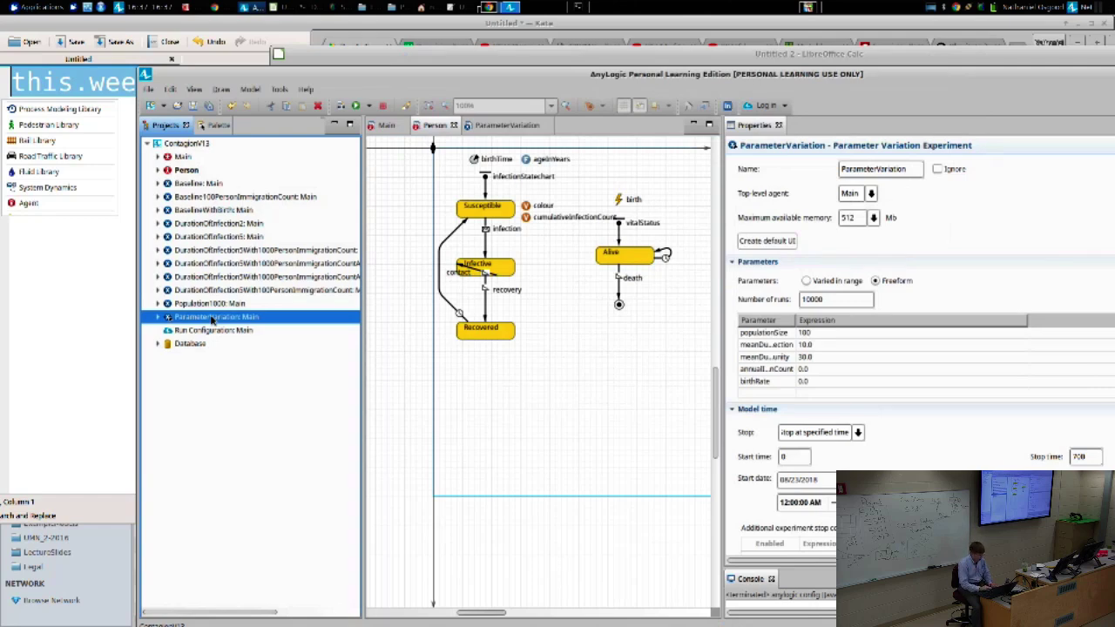
{"action": "left_click", "coordinate": [862, 170]}
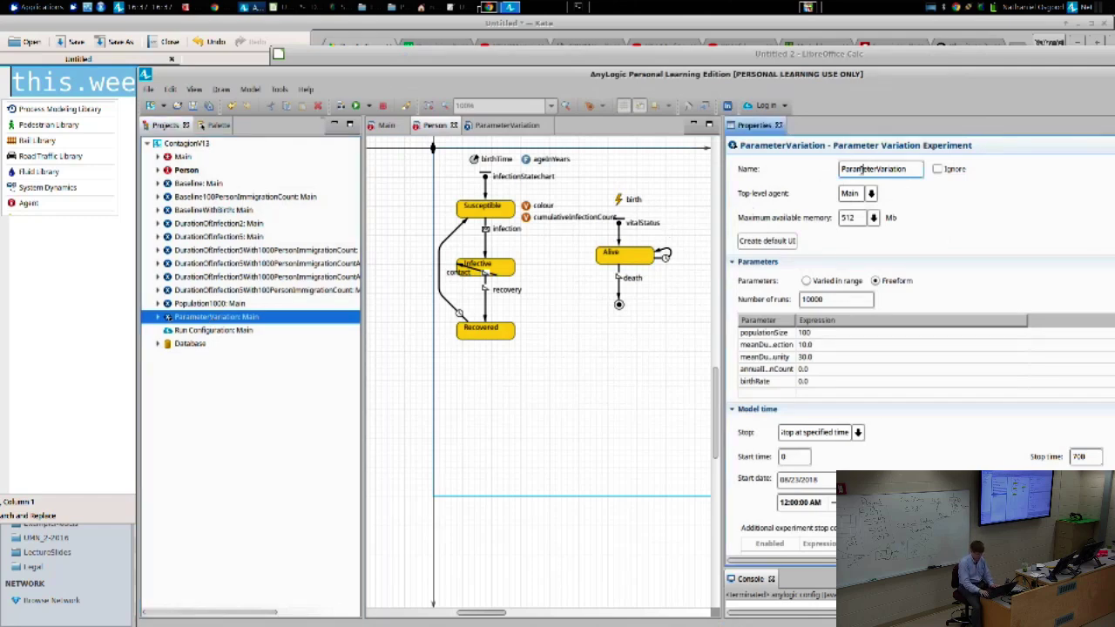
{"action": "double_click", "coordinate": [862, 170]}
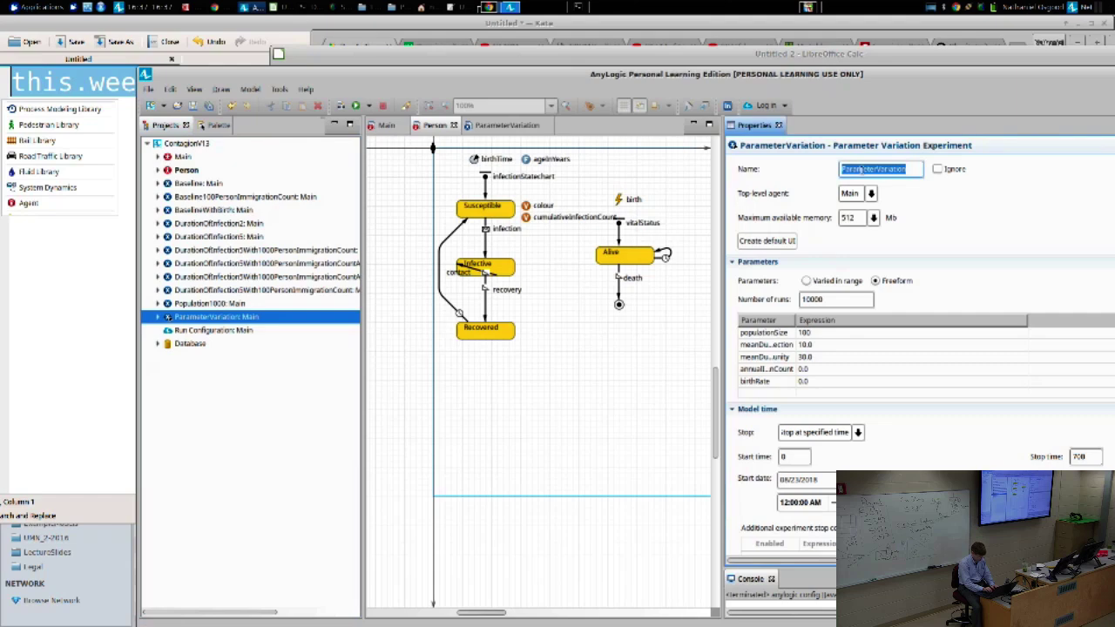
{"action": "type", "text": "s"}
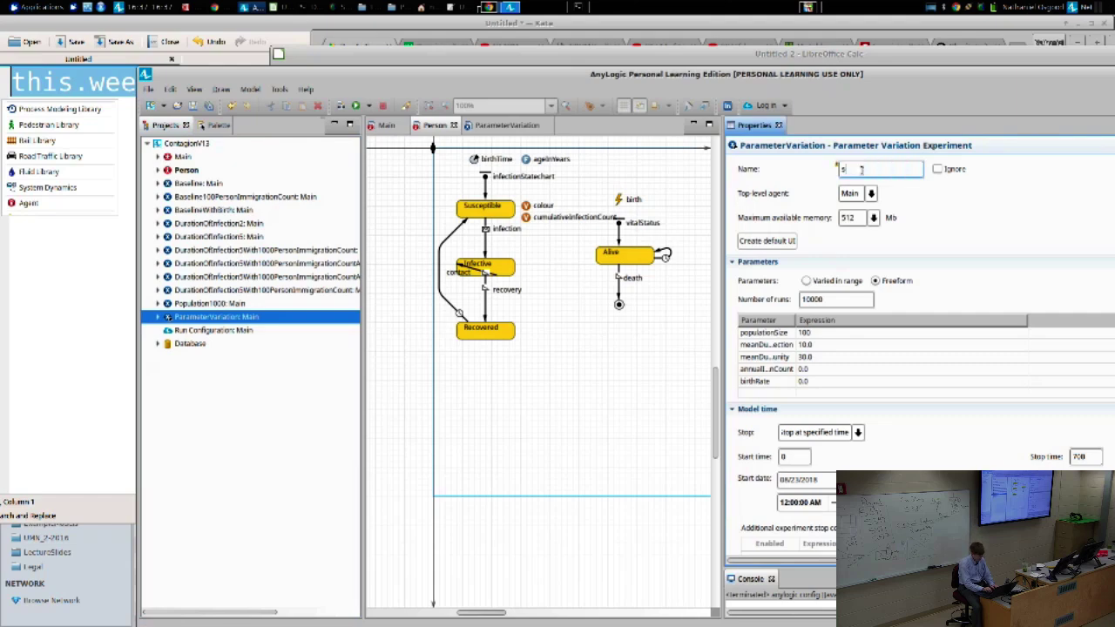
{"action": "double_click", "coordinate": [862, 170]}
{"action": "key", "text": "BackSpace"}
{"action": "key", "text": "Return"}
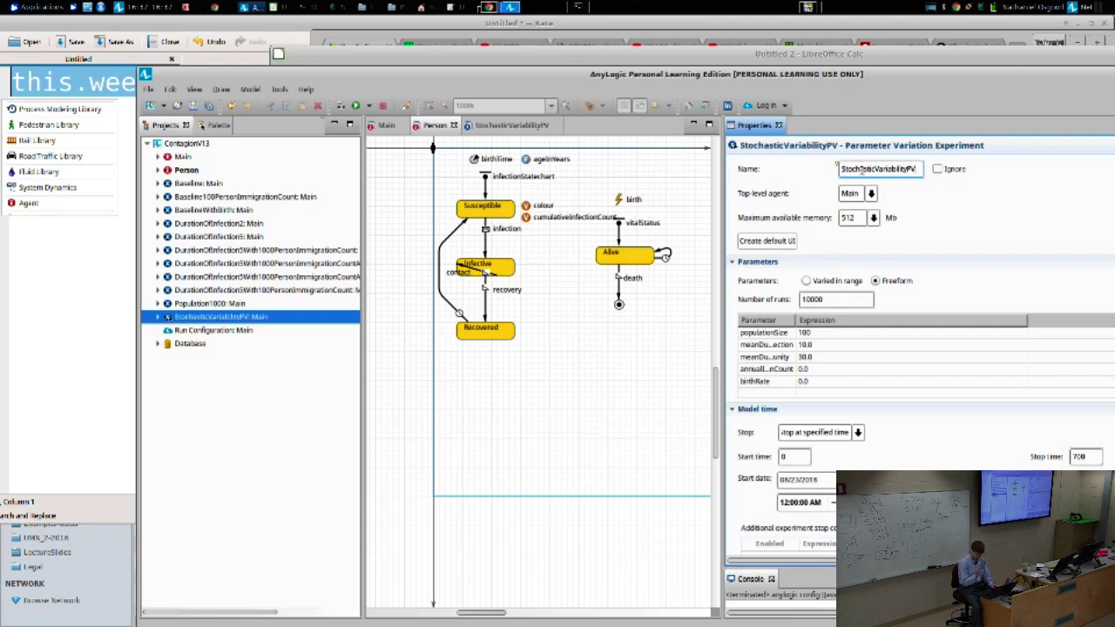
Step: Duplicate the StochasticVariabilityPV experiment within the ContagionV13 model by copying and pasting it
{"action": "right_click", "coordinate": [220, 319]}
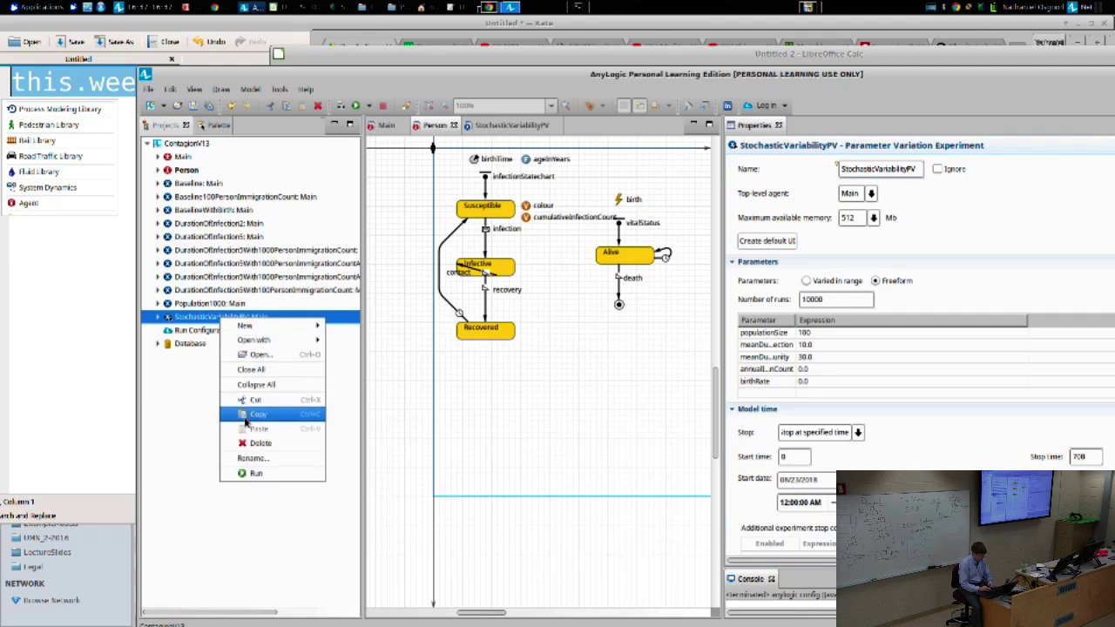
{"action": "left_click", "coordinate": [245, 401]}
{"action": "right_click", "coordinate": [199, 145]}
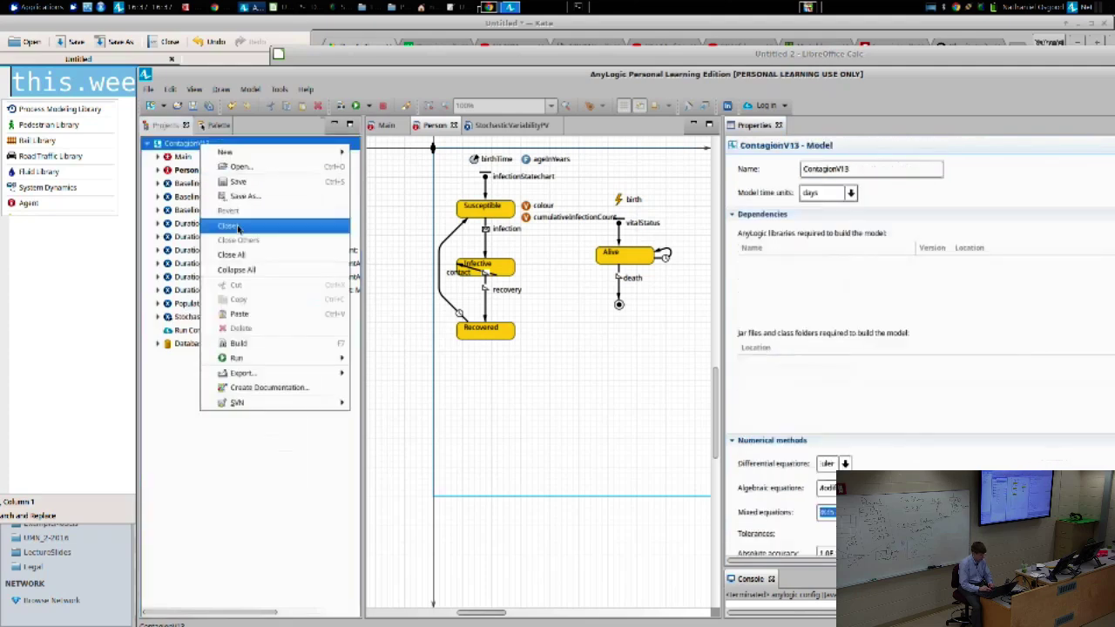
{"action": "left_click", "coordinate": [246, 315]}
{"action": "left_click", "coordinate": [223, 335]}
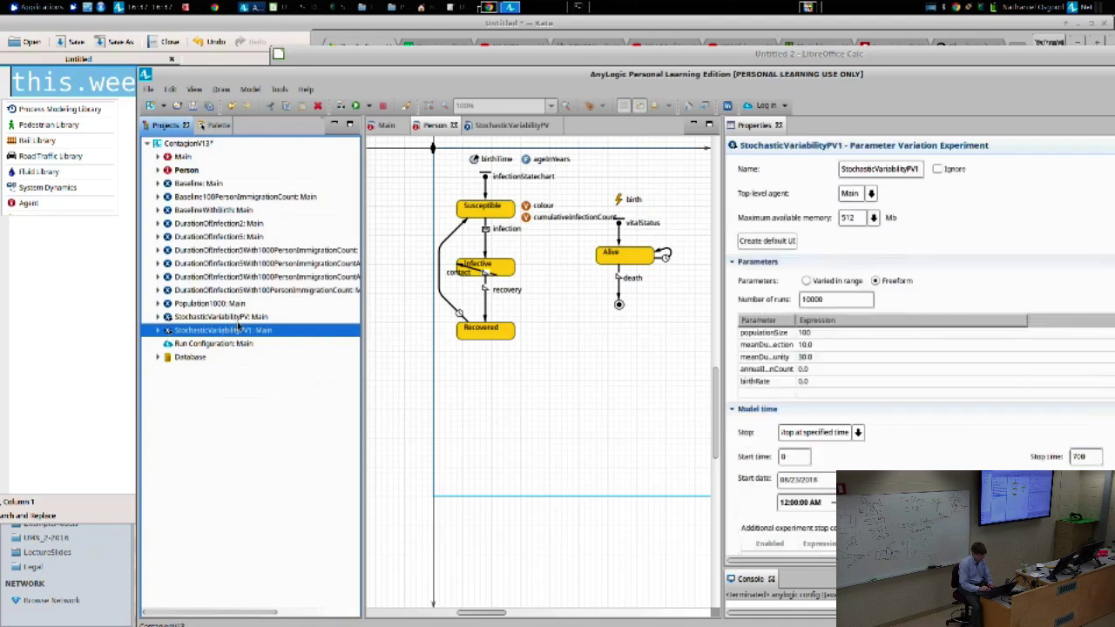
Step: Rename the copied StochasticVariabilityPV1 experiment to ParameterVariation
{"action": "left_click", "coordinate": [890, 173]}
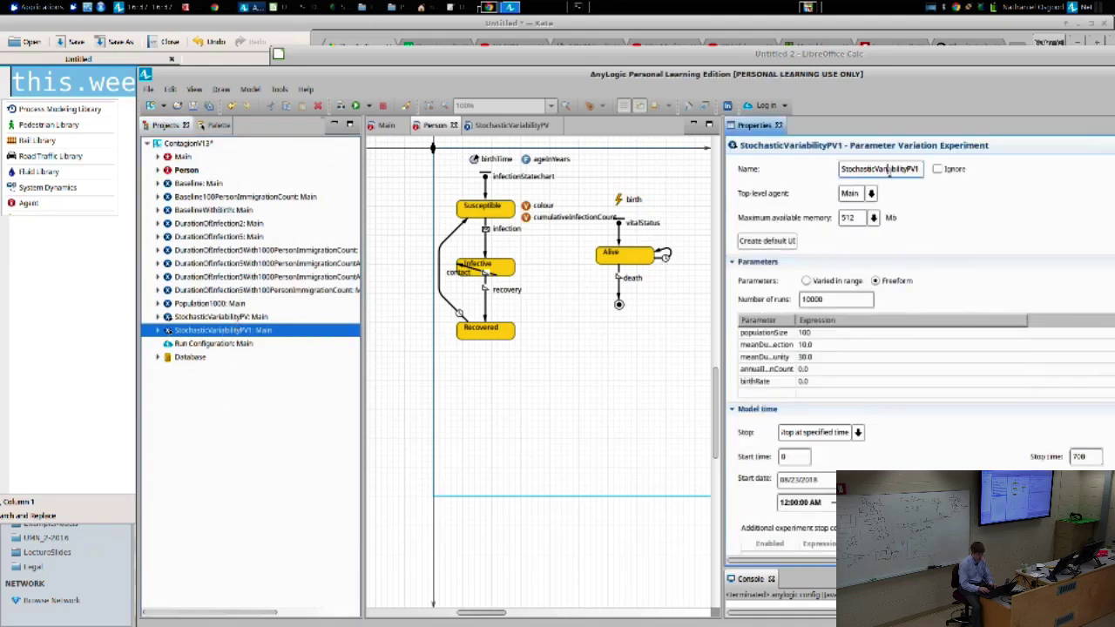
{"action": "double_click", "coordinate": [890, 172]}
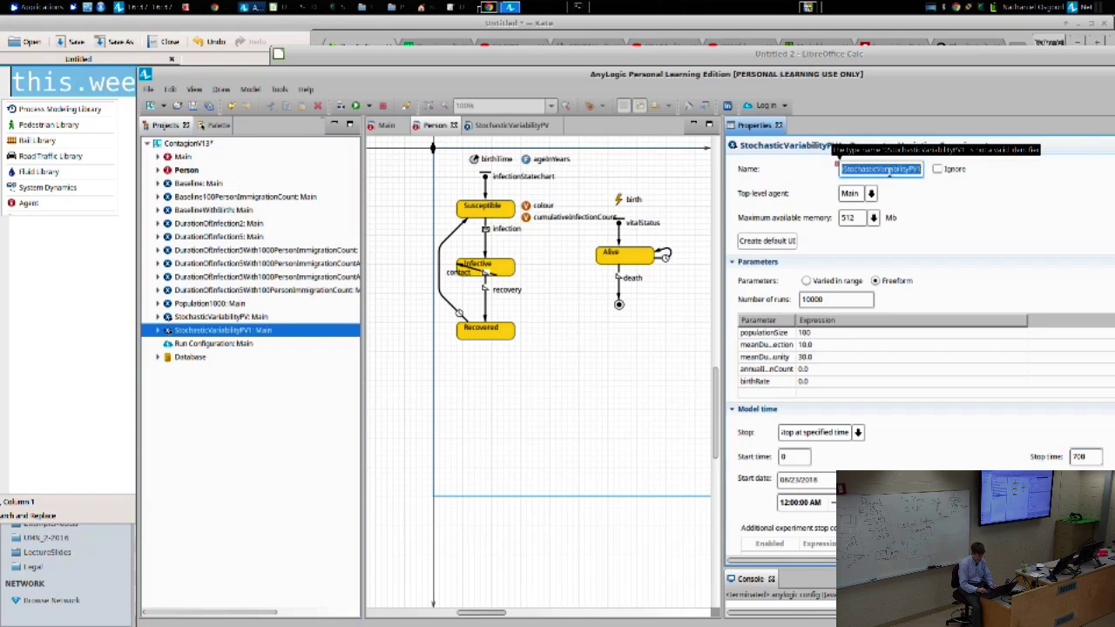
{"action": "type", "text": "Parame"}
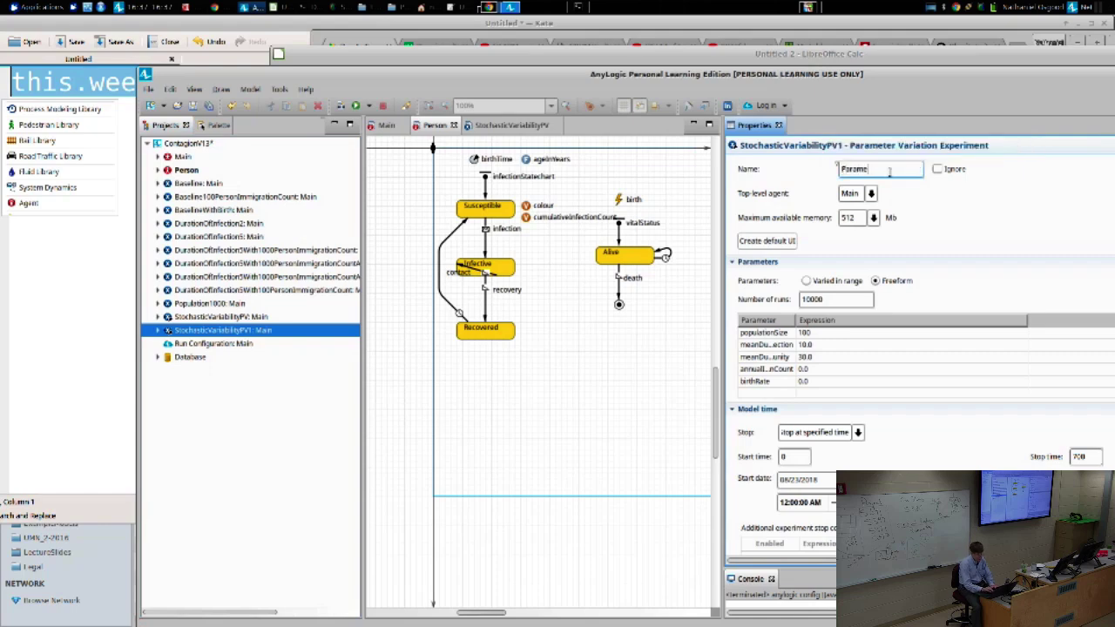
{"action": "type", "text": "terVariation"}
{"action": "key", "text": "Return"}
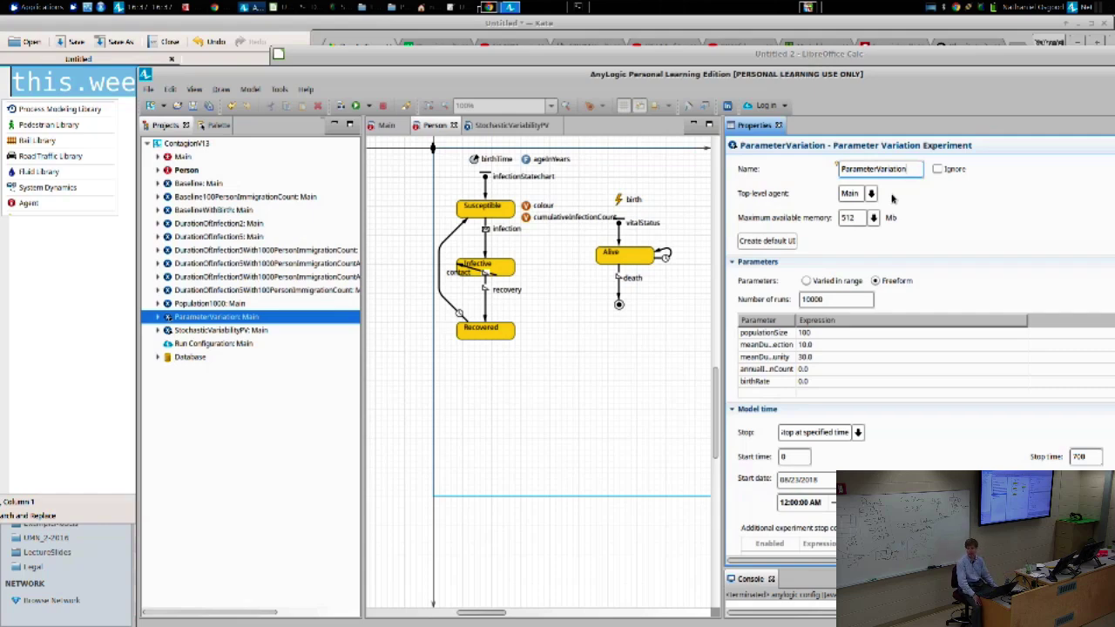
Step: Switch to the VirtualBox slides, review how to set parameter ranges and step sizes, and return to AnyLogic
{"action": "key", "text": "alt+Tab"}
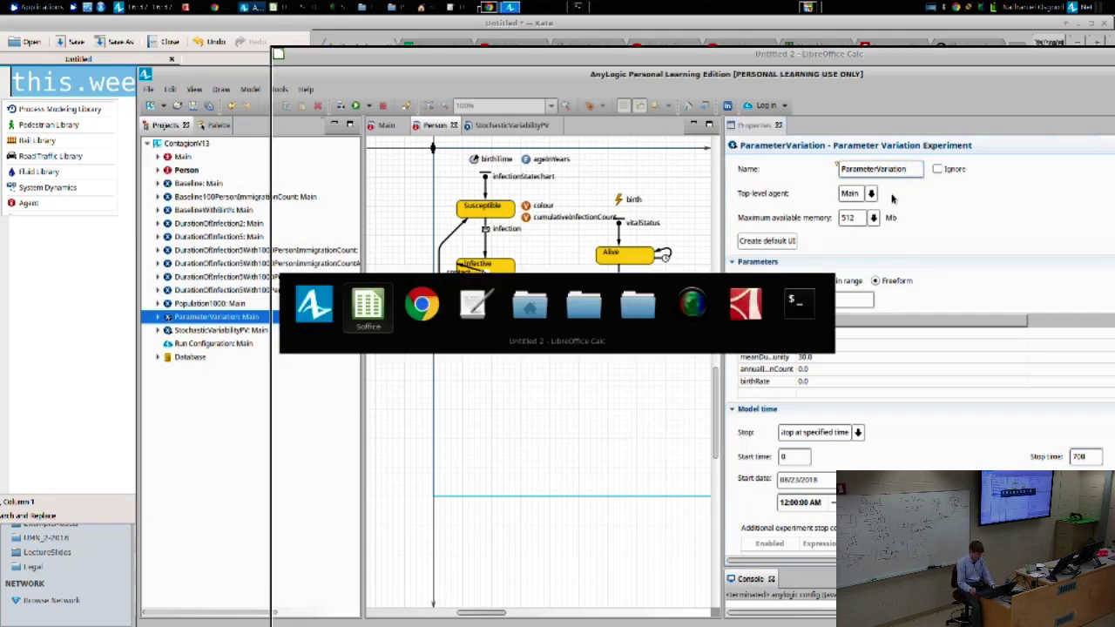
{"action": "left_click", "coordinate": [808, 7]}
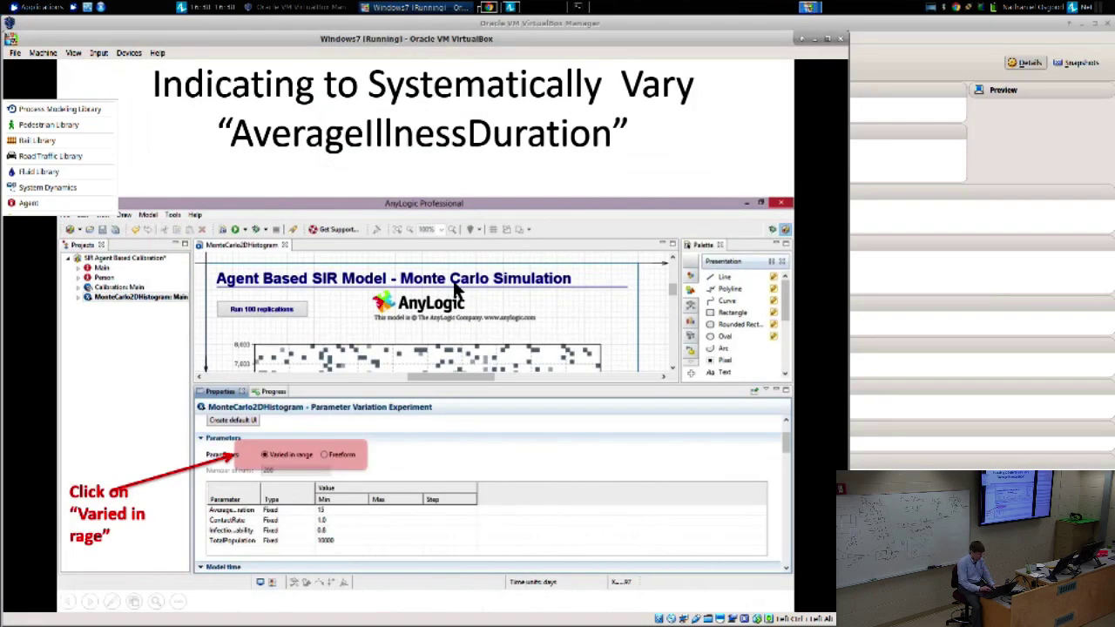
{"action": "key", "text": "Right"}
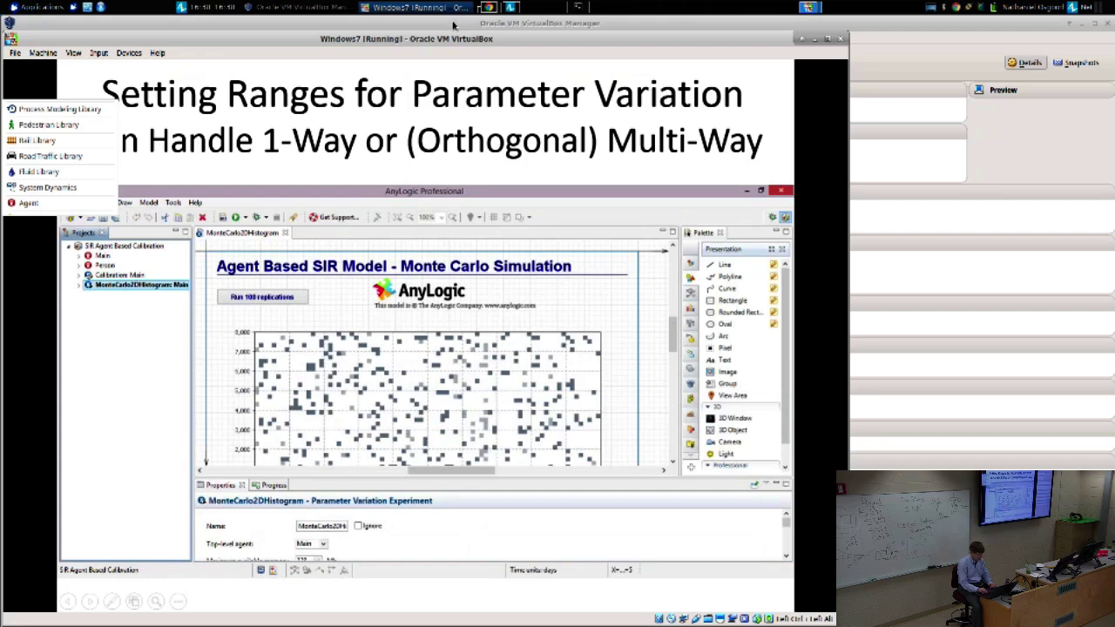
{"action": "key", "text": "Left"}
{"action": "key", "text": "Right"}
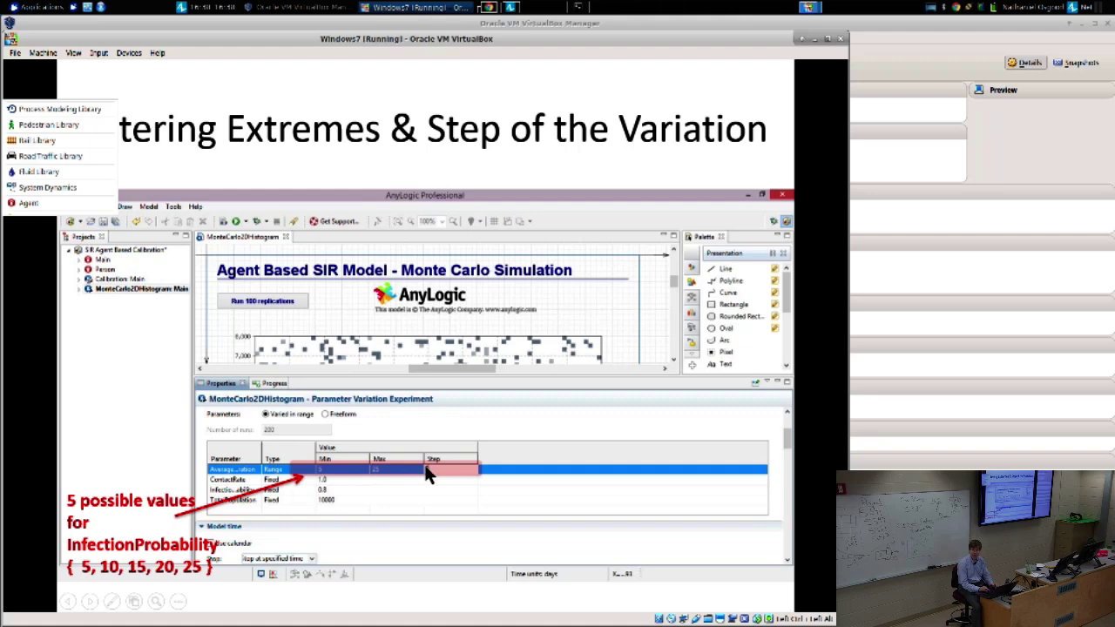
{"action": "key", "text": "Right"}
{"action": "key", "text": "alt+Tab"}
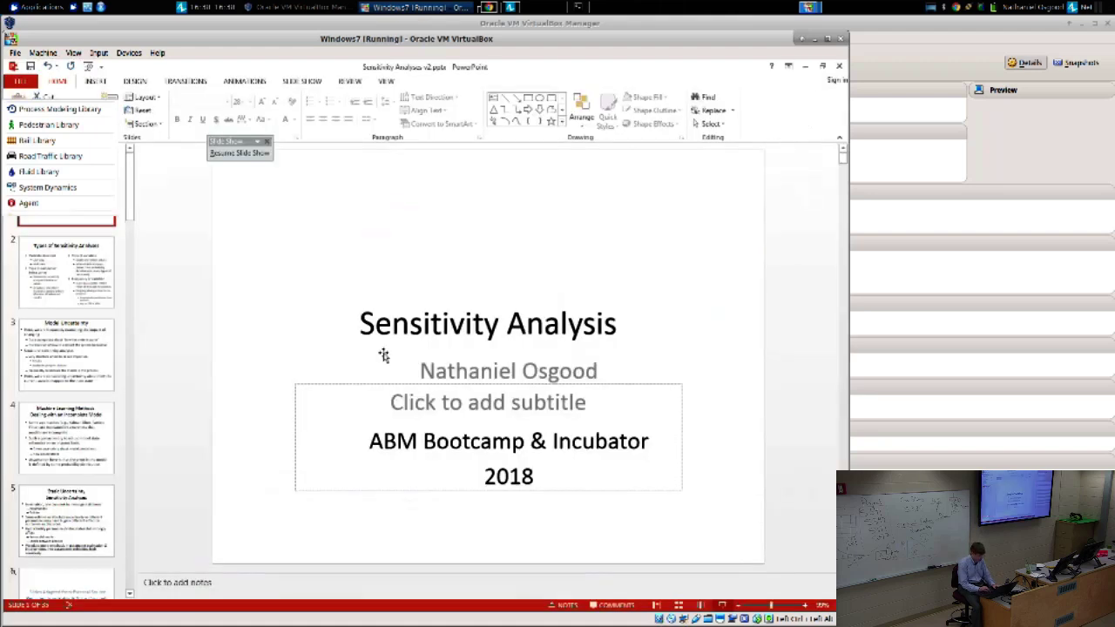
{"action": "left_click", "coordinate": [510, 7]}
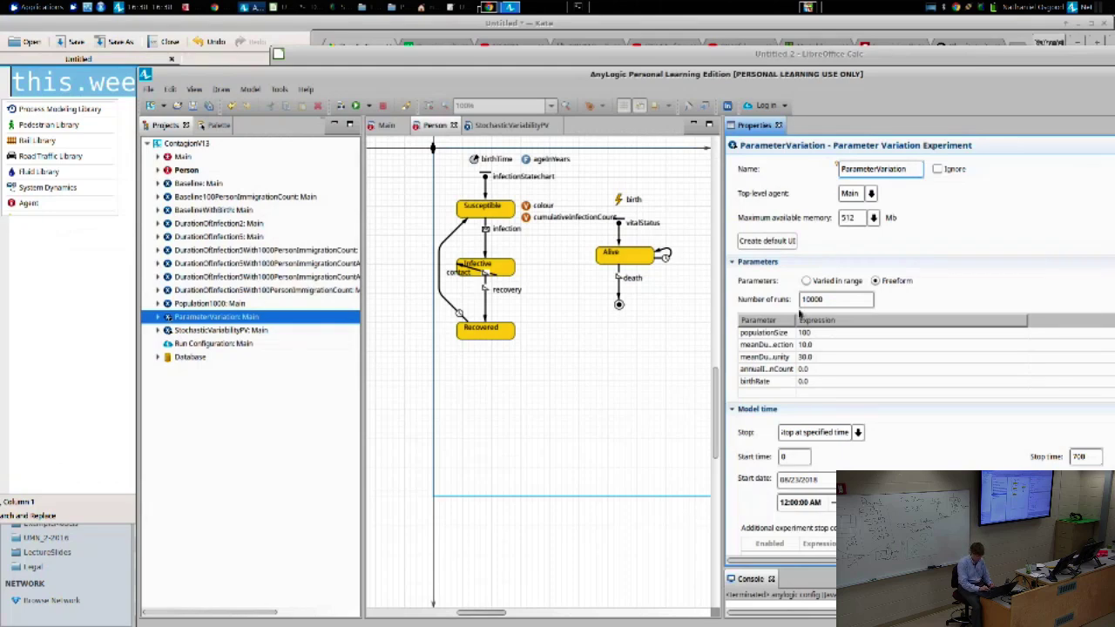
Step: Set the ParameterVariation experiment's parameters to Varied in range and widen the display to show the full parameter names
{"action": "left_click", "coordinate": [806, 280]}
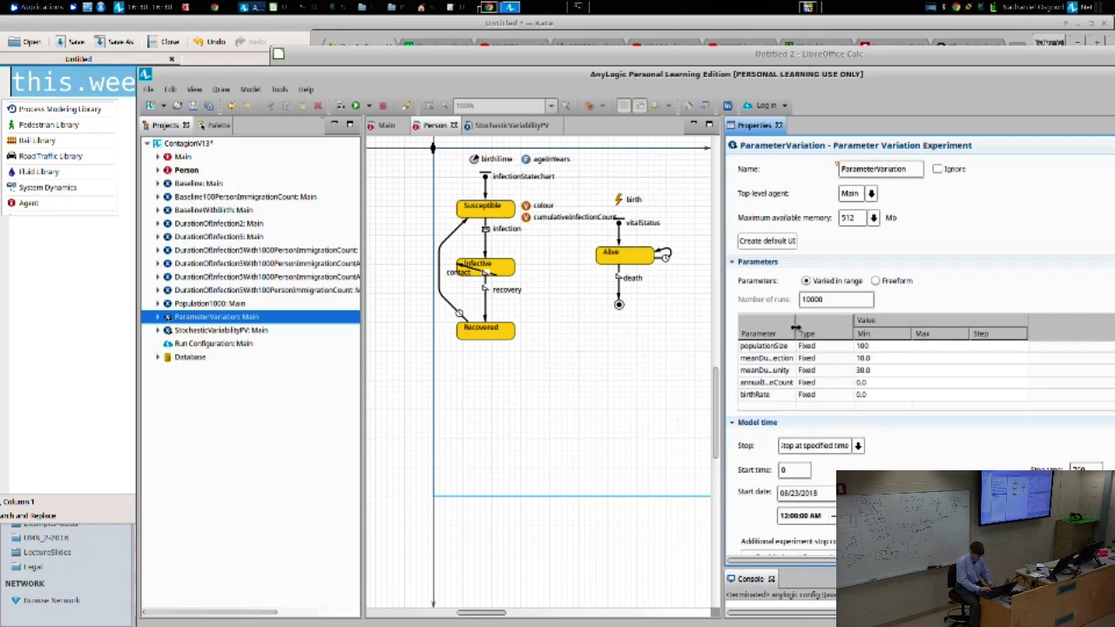
{"action": "left_click_drag", "start_coordinate": [795, 327], "coordinate": [872, 329]}
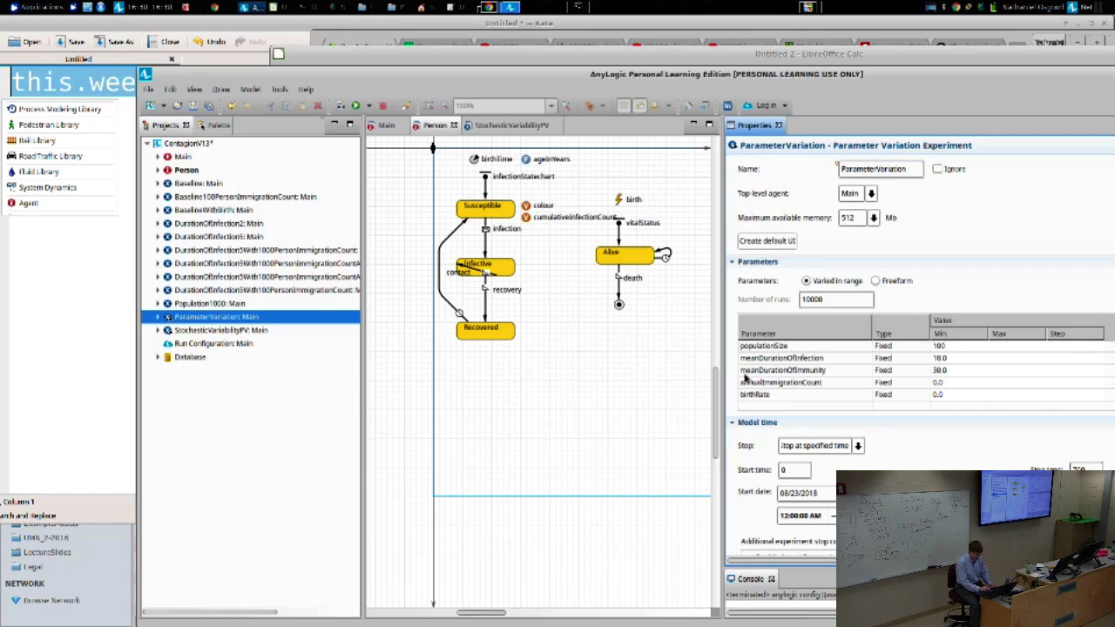
{"action": "left_click_drag", "start_coordinate": [723, 370], "coordinate": [651, 376]}
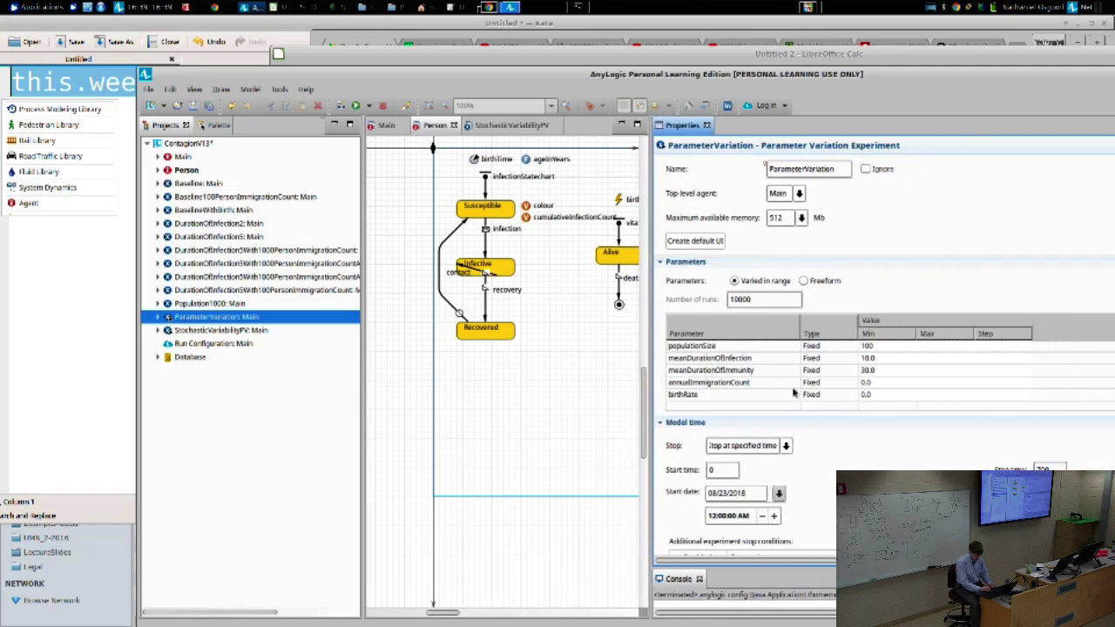
Step: Make meanDurationOfInfection a Range parameter with minimum 10, maximum 50 and step 5
{"action": "left_click", "coordinate": [868, 358]}
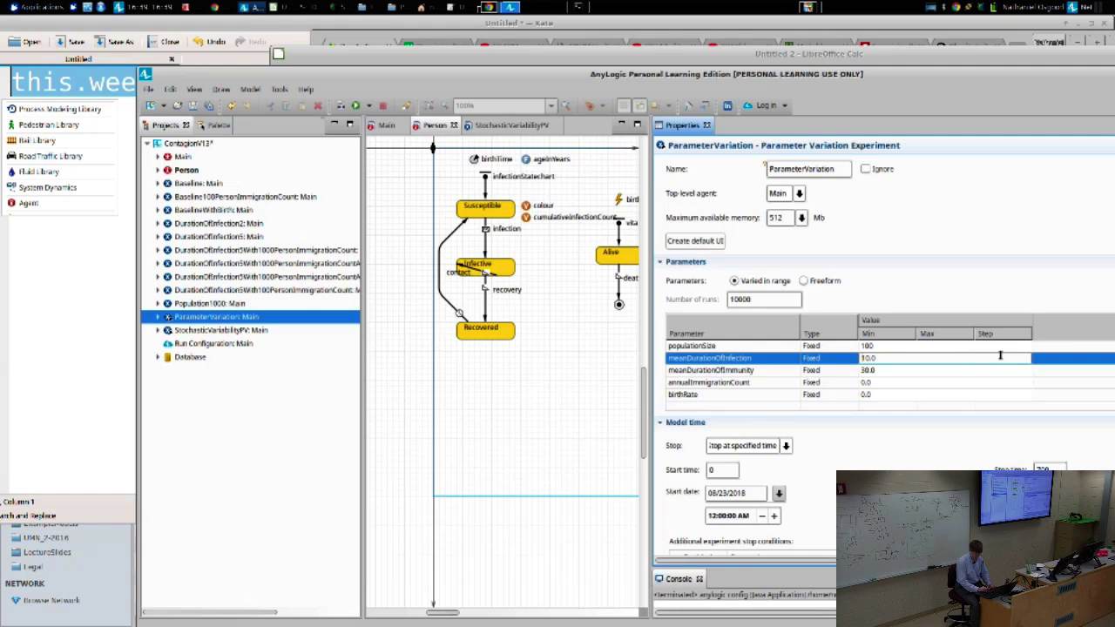
{"action": "left_click", "coordinate": [834, 358]}
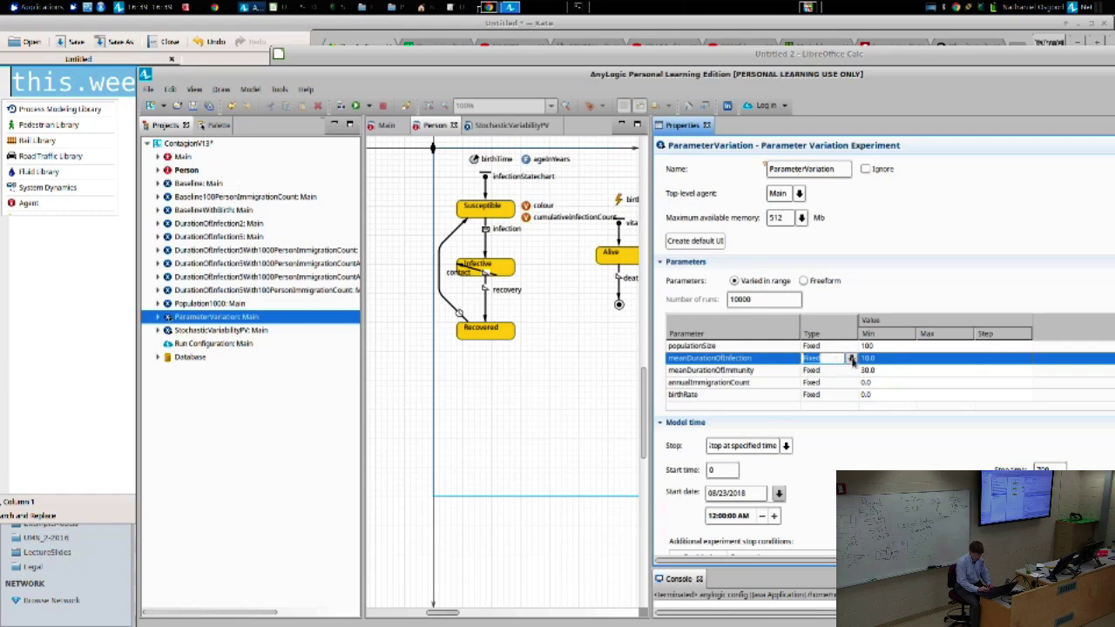
{"action": "left_click", "coordinate": [851, 358]}
{"action": "left_click", "coordinate": [814, 382]}
{"action": "left_click", "coordinate": [876, 358]}
{"action": "type", "text": "1"}
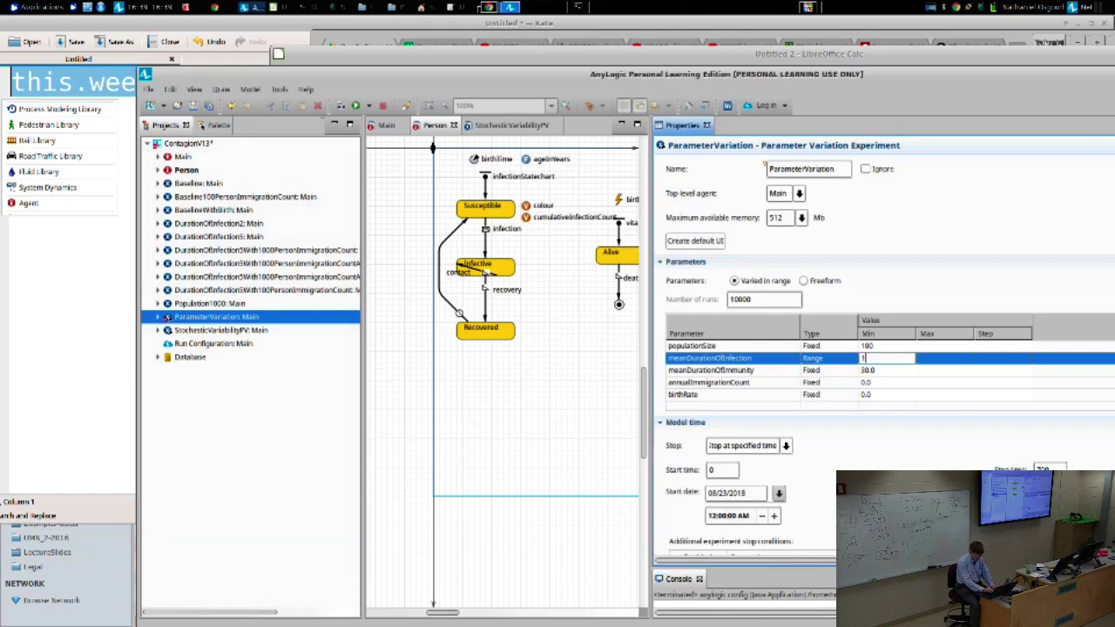
{"action": "type", "text": "0"}
{"action": "left_click", "coordinate": [932, 358]}
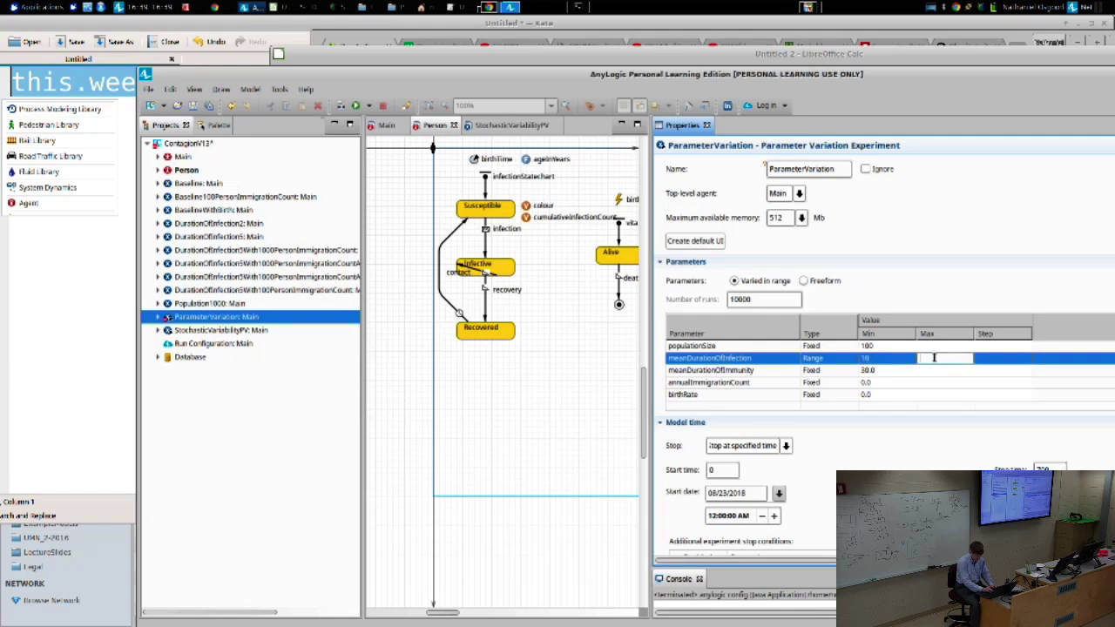
{"action": "type", "text": "50"}
{"action": "left_click", "coordinate": [995, 358]}
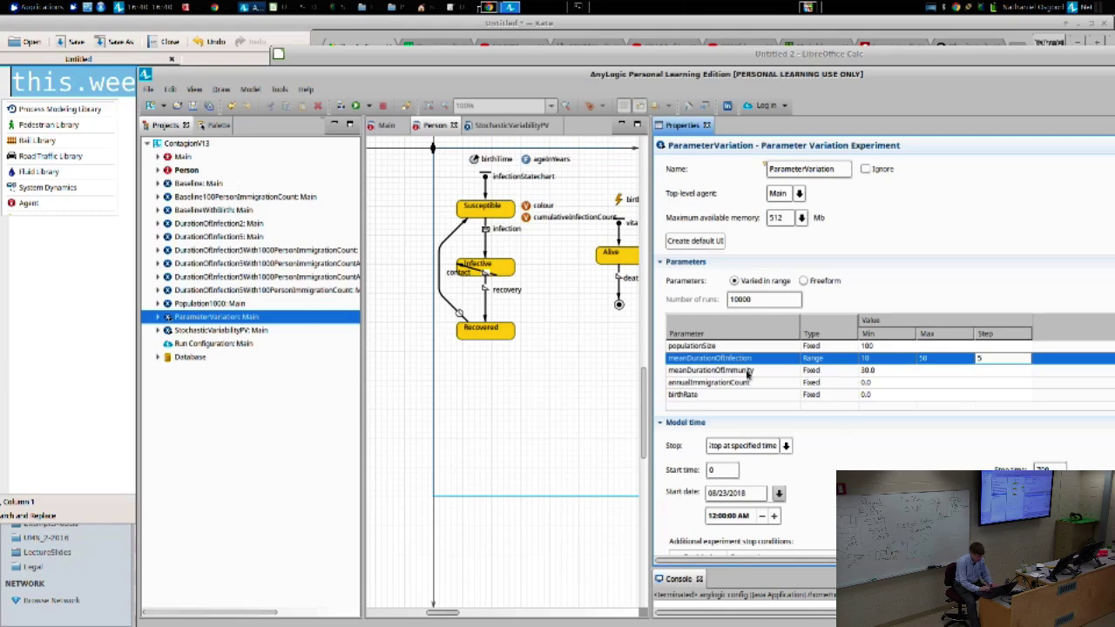
Step: Run the ParameterVariation experiment from the project tree and start its simulations
{"action": "left_click", "coordinate": [857, 373]}
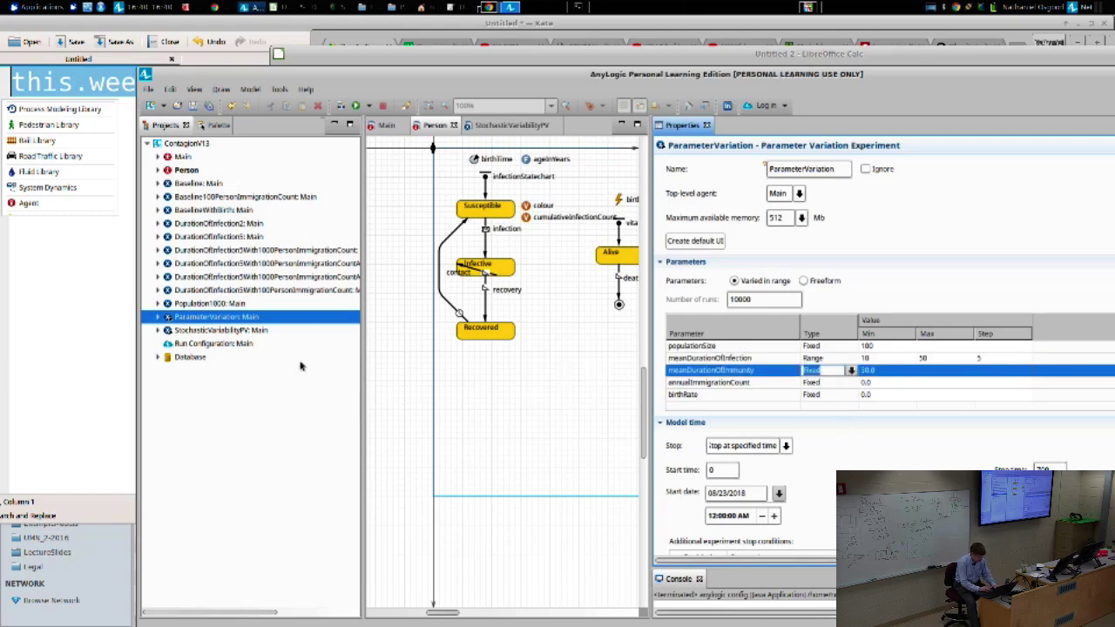
{"action": "right_click", "coordinate": [205, 321]}
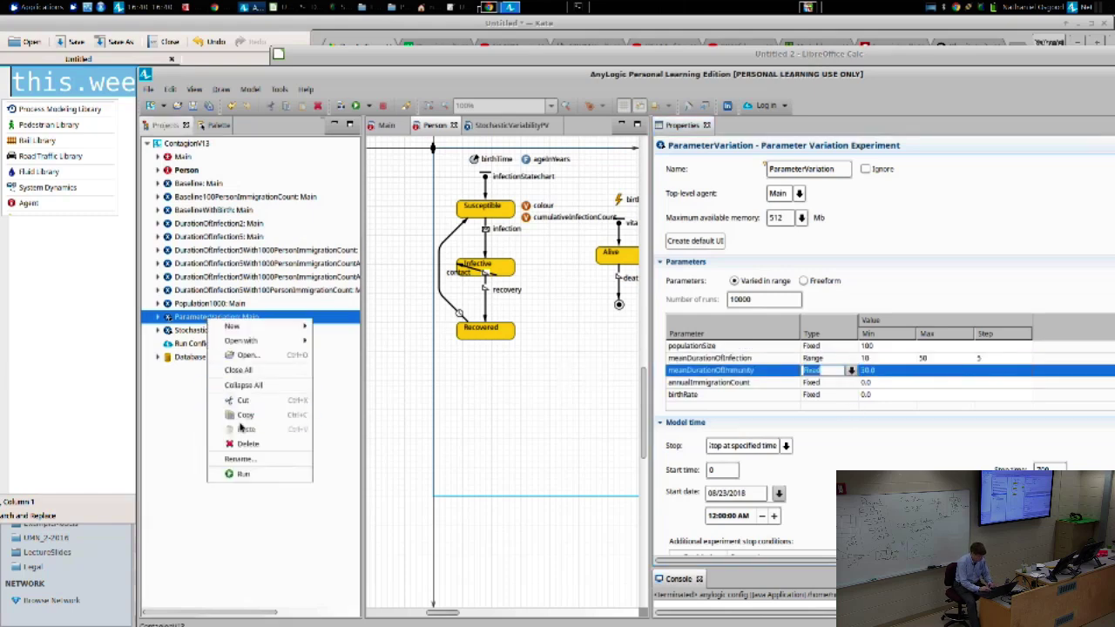
{"action": "left_click", "coordinate": [240, 471]}
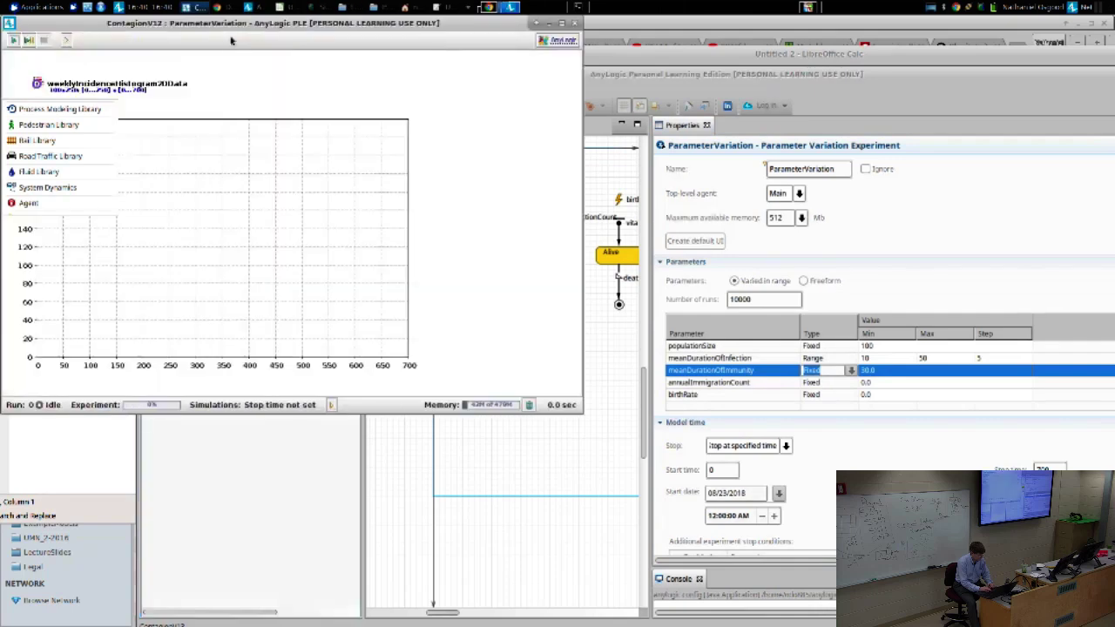
{"action": "left_click", "coordinate": [281, 94]}
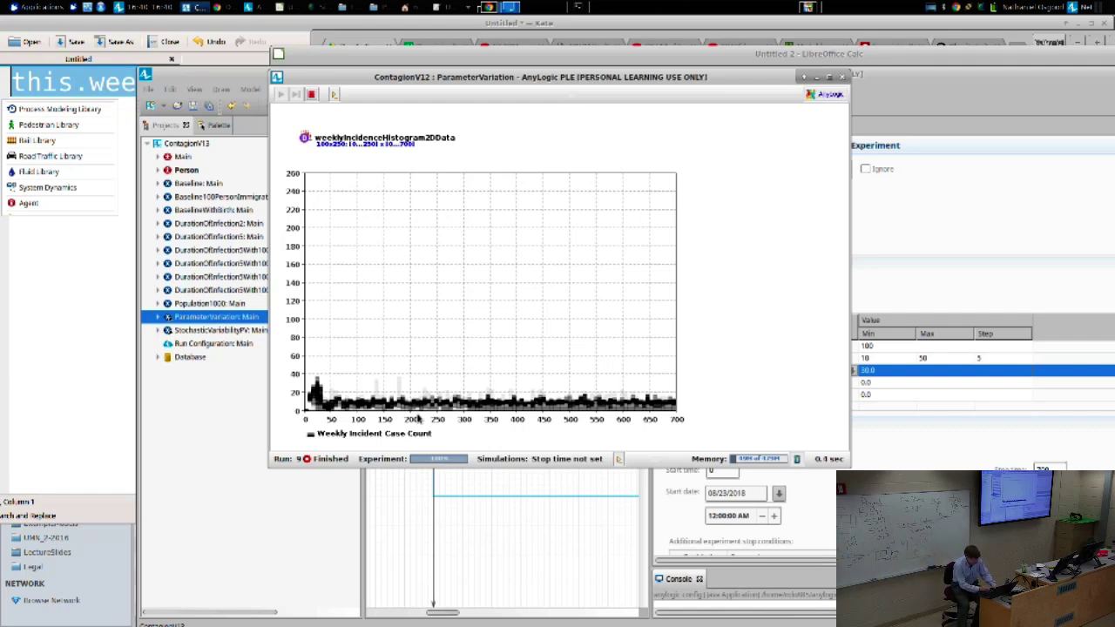
Step: Check the run's incidence plot against the experiment settings, and open the StochasticVariabilityPV experiment's diagram in the model editor
{"action": "key", "text": "alt+Tab"}
{"action": "key", "text": "alt+Tab"}
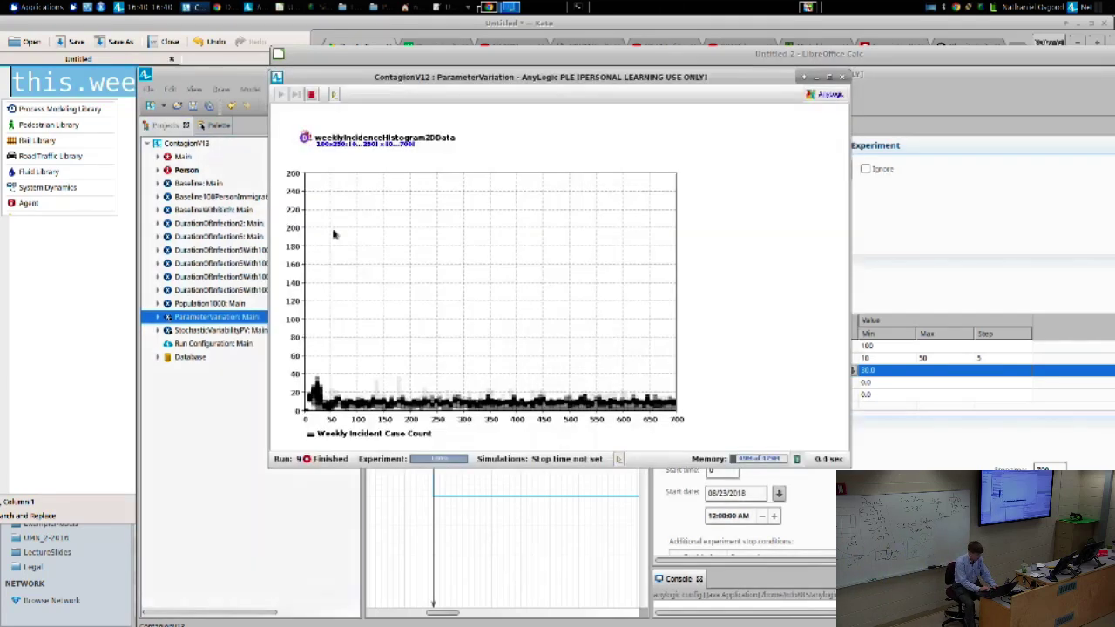
{"action": "key", "text": "alt+Tab"}
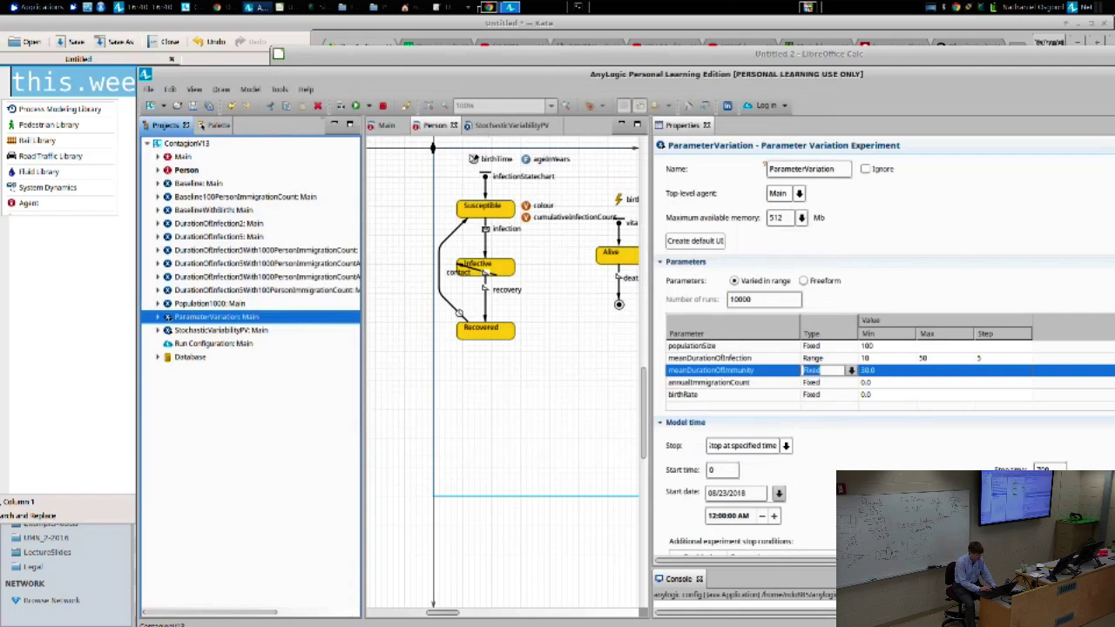
{"action": "left_click", "coordinate": [498, 125]}
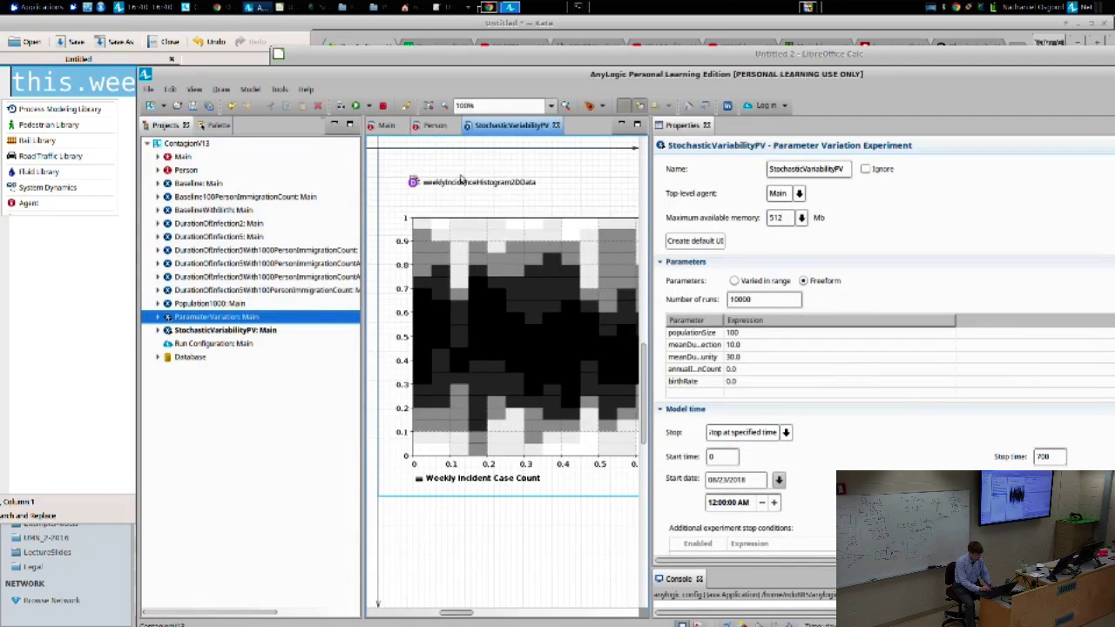
Step: Add a 0.95 envelope to weeklyIncidenceHistogram2DData in the StochasticVariabilityPV experiment, giving envelopes 0.25, 0.5, 0.75, 0.95
{"action": "left_click", "coordinate": [244, 333]}
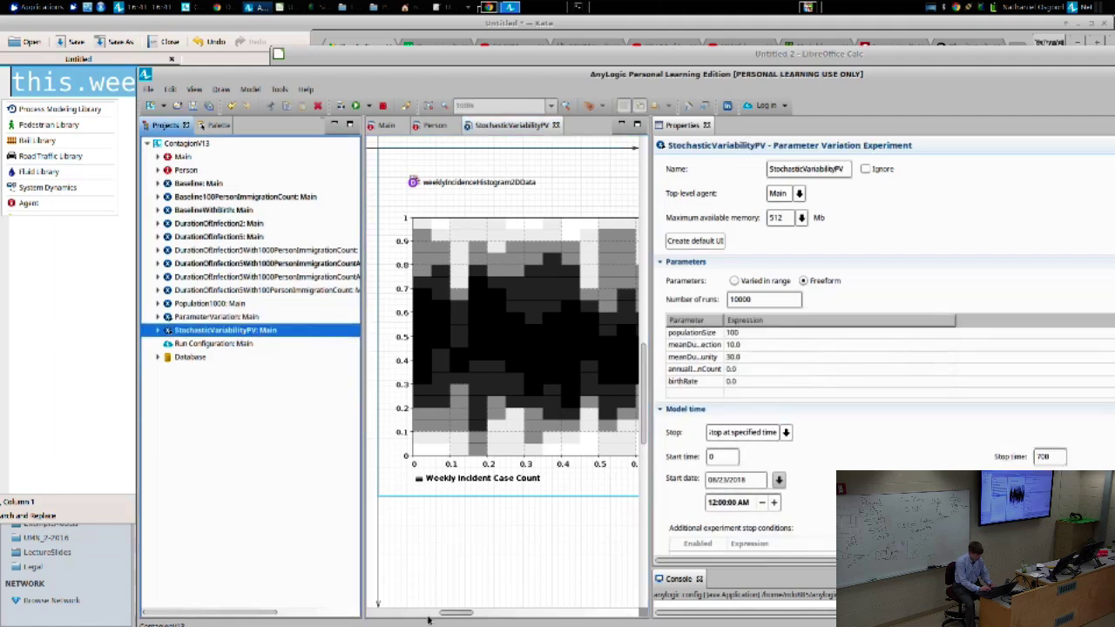
{"action": "mouse_move", "coordinate": [448, 614]}
{"action": "left_mouse_down"}
{"action": "mouse_move", "coordinate": [511, 604]}
{"action": "mouse_move", "coordinate": [446, 597]}
{"action": "left_mouse_up"}
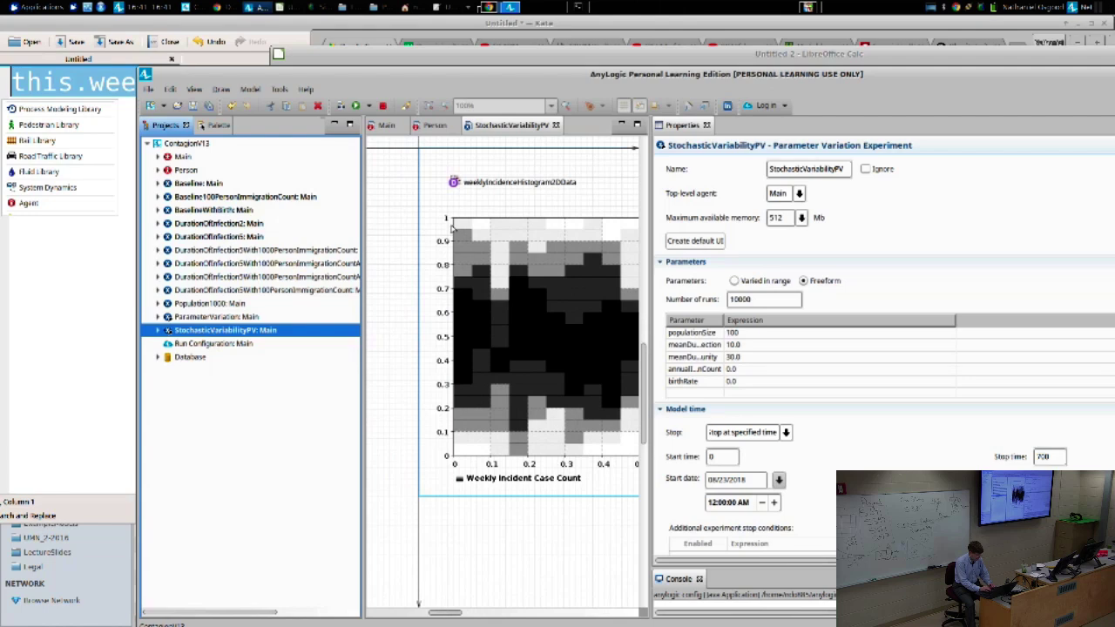
{"action": "left_click", "coordinate": [453, 183]}
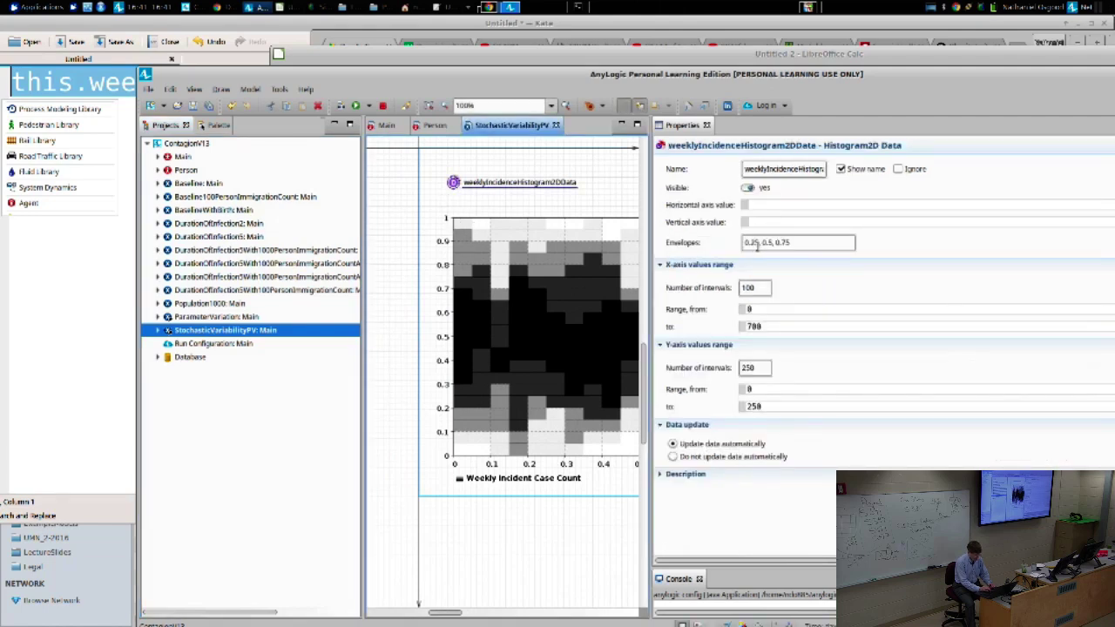
{"action": "key", "text": "F5"}
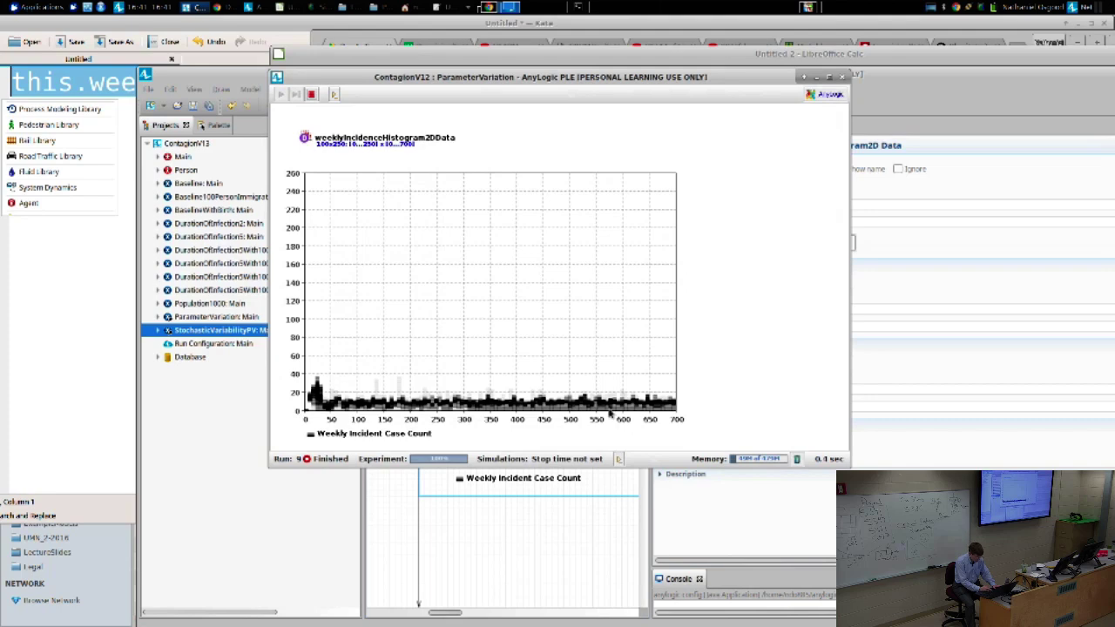
{"action": "key", "text": "alt+F4"}
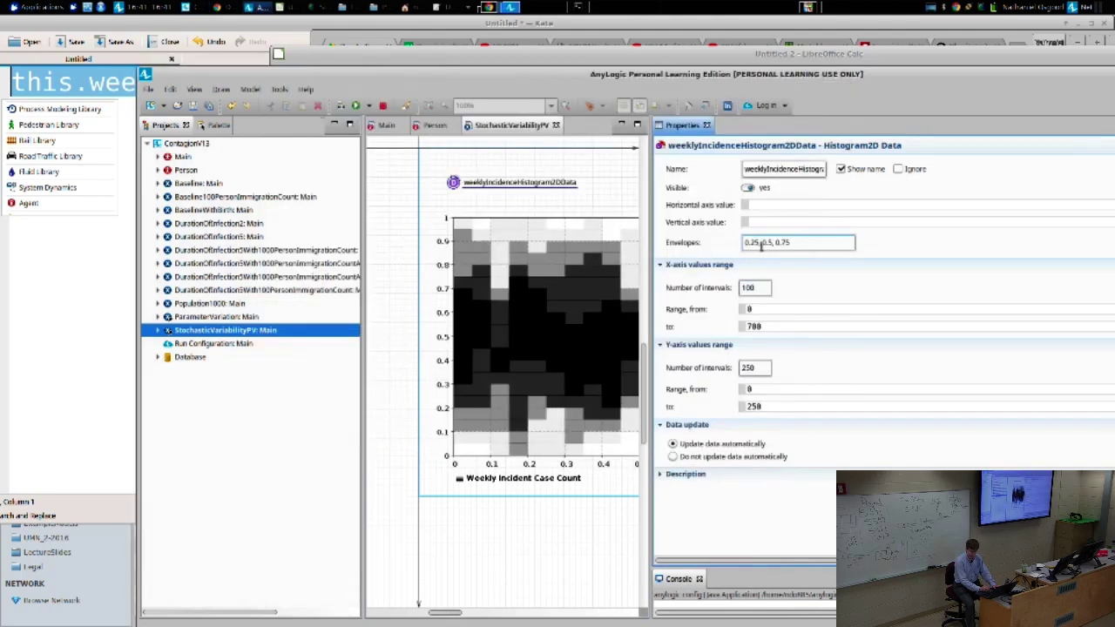
{"action": "key", "text": "F5"}
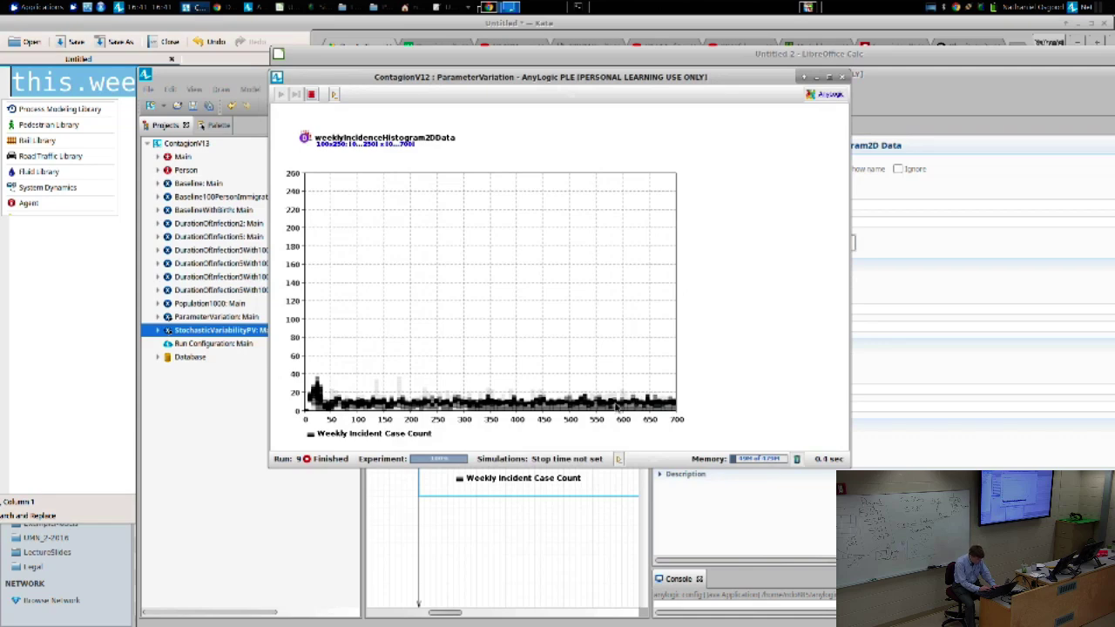
{"action": "key", "text": "alt+F4"}
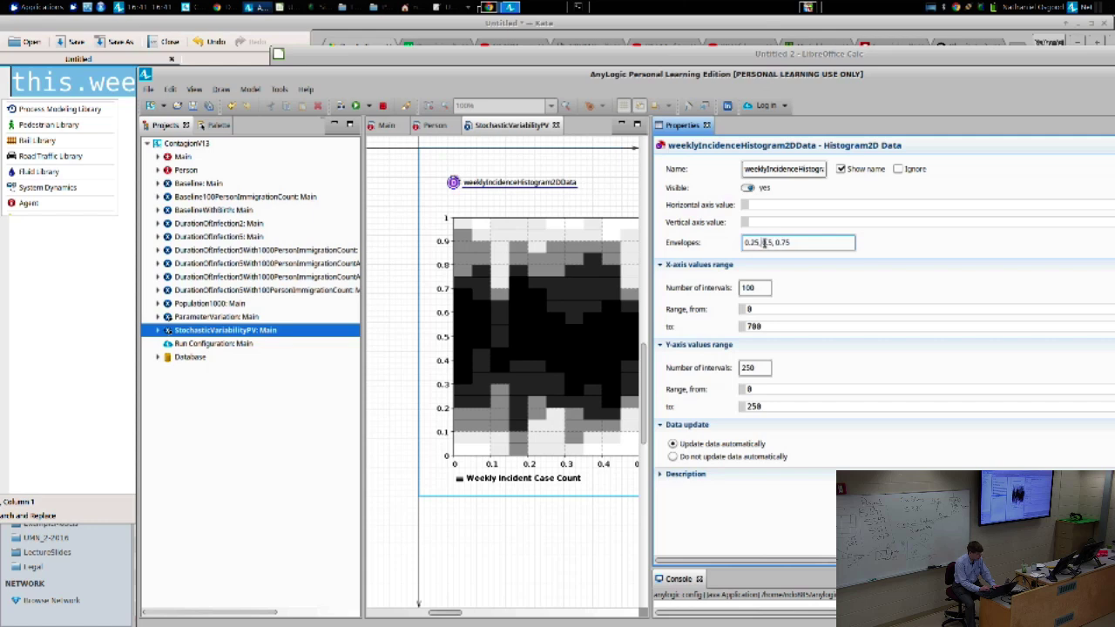
{"action": "key", "text": "F5"}
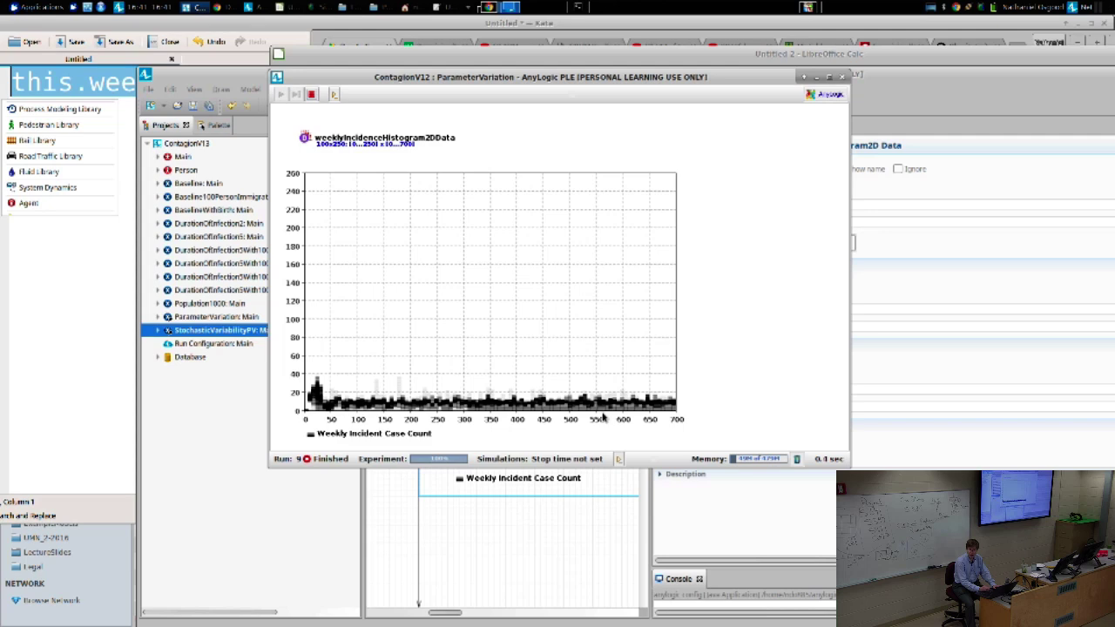
{"action": "key", "text": "alt+F4"}
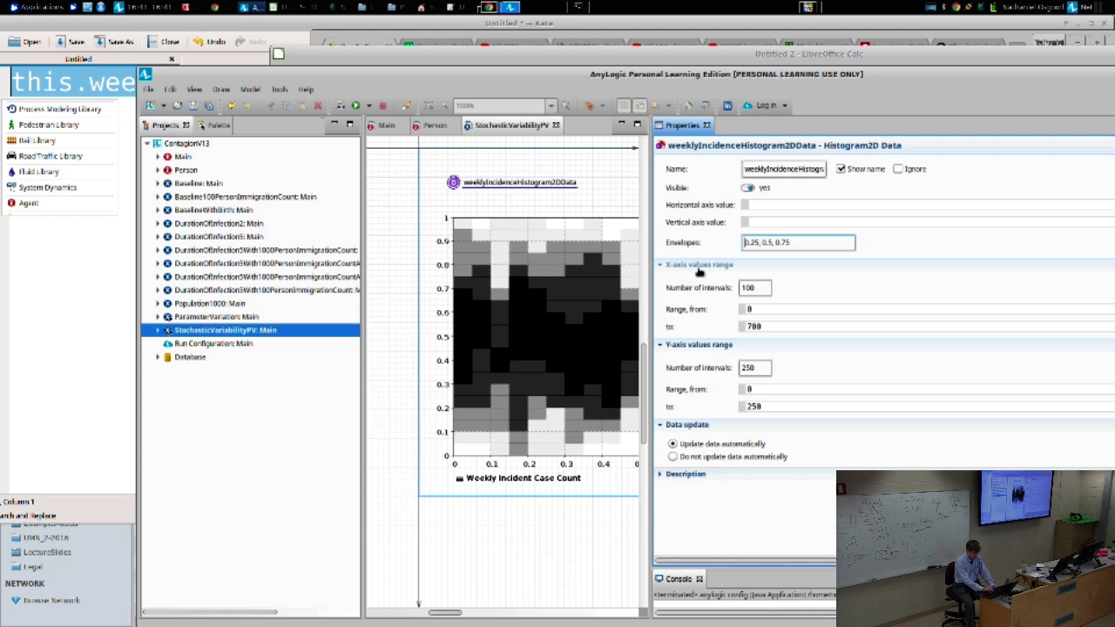
{"action": "type", "text": ", 0.95"}
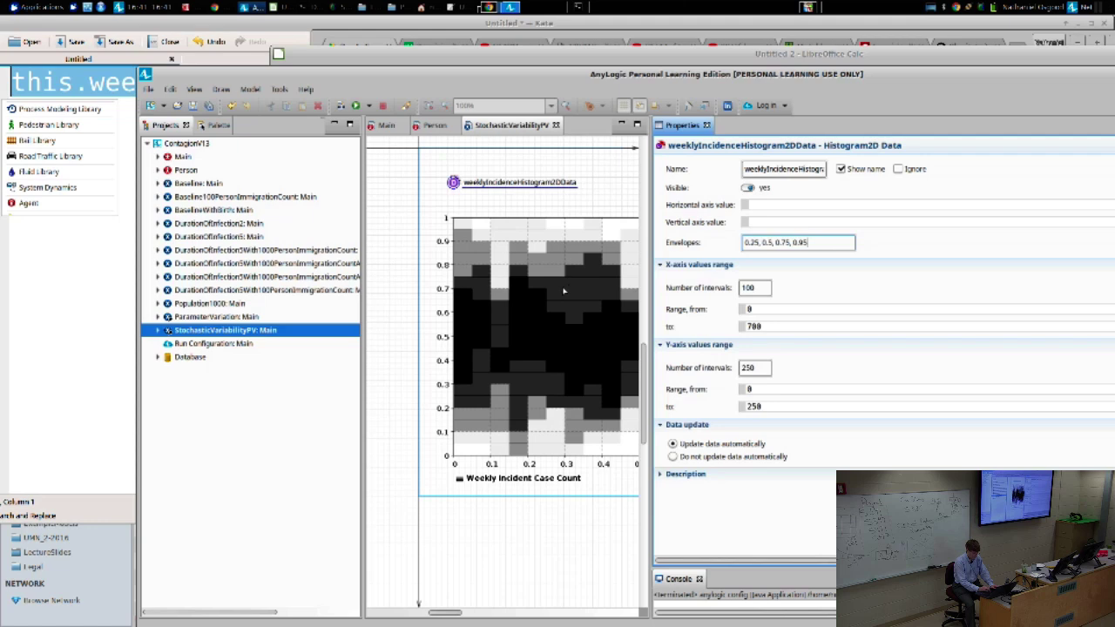
{"action": "right_click", "coordinate": [279, 330]}
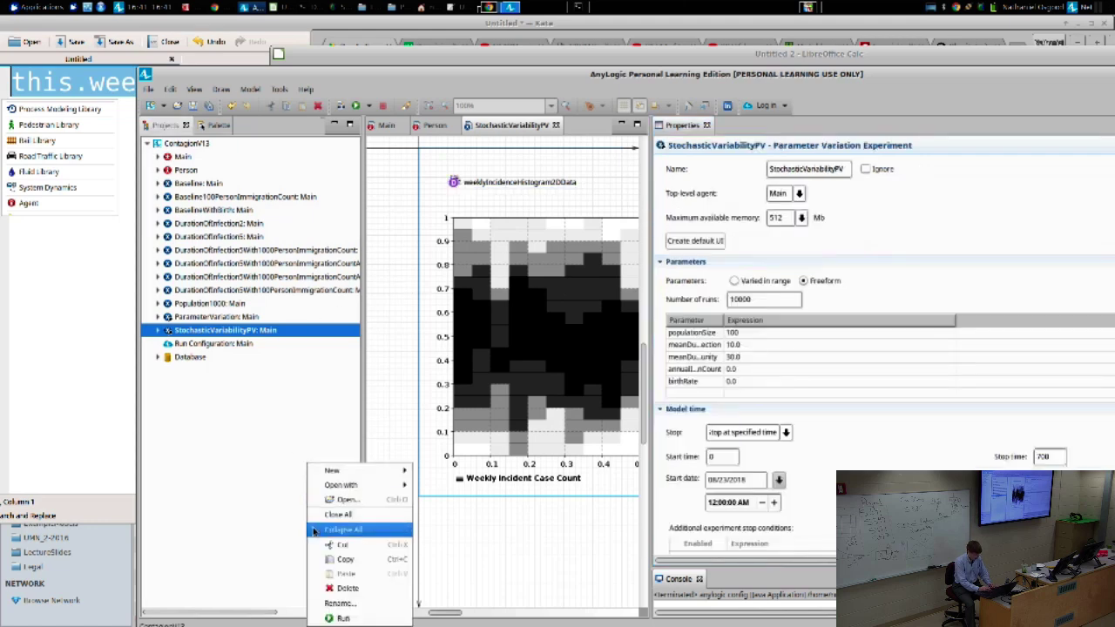
{"action": "left_click", "coordinate": [336, 613]}
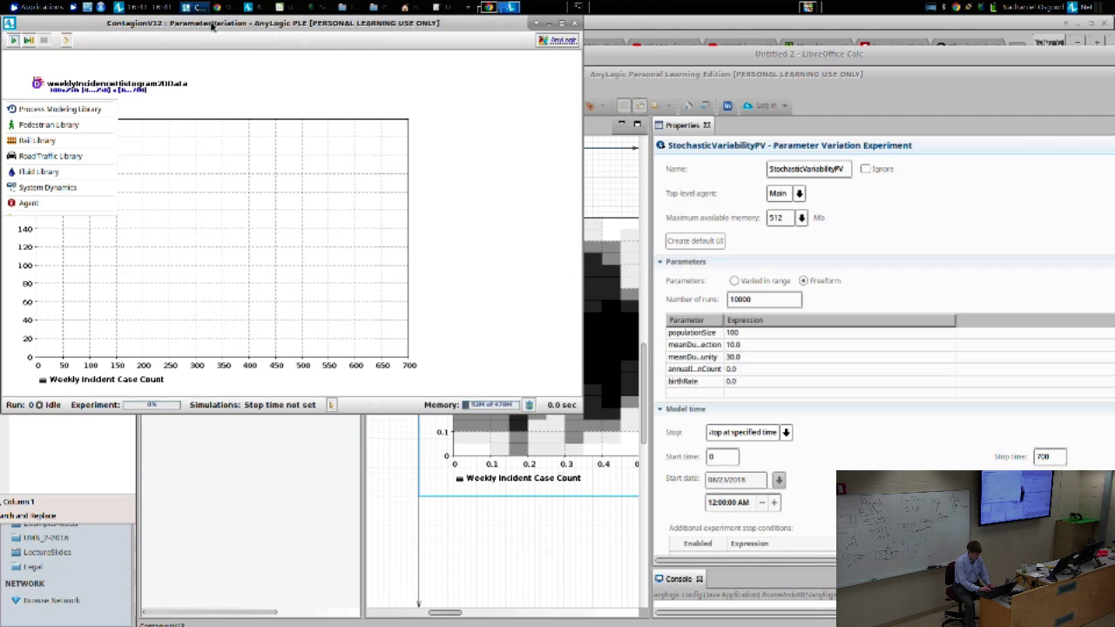
{"action": "left_click", "coordinate": [562, 23]}
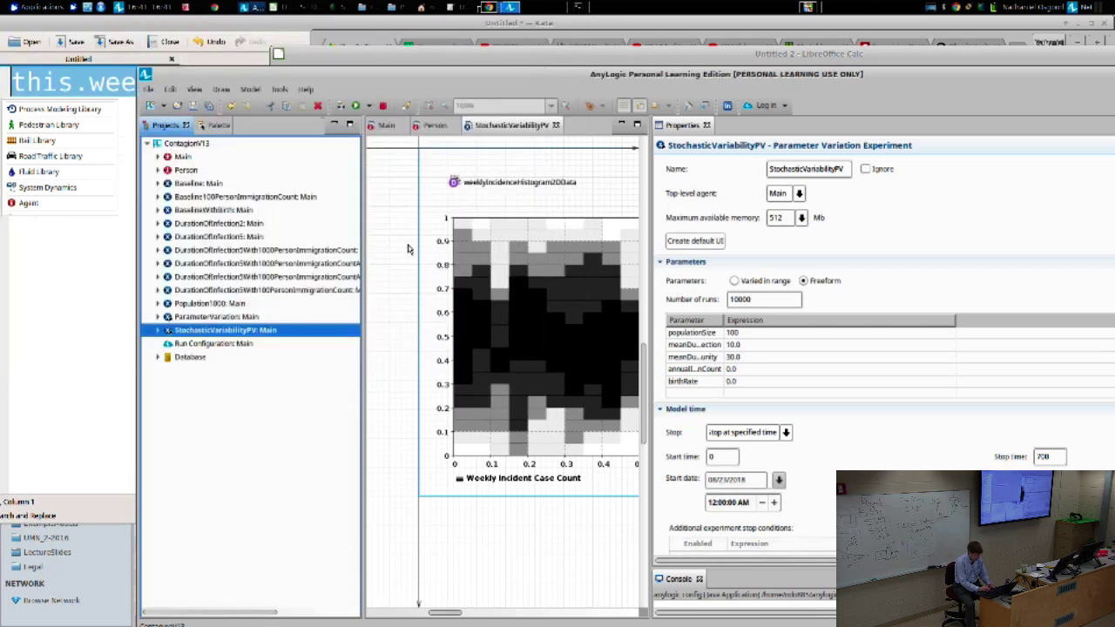
Step: Open the ParameterVariation experiment and set its weeklyIncidenceHistogram2DData envelopes to 0.25, 0.5, 0.75, 0.95
{"action": "left_click", "coordinate": [202, 317]}
{"action": "left_click", "coordinate": [209, 331]}
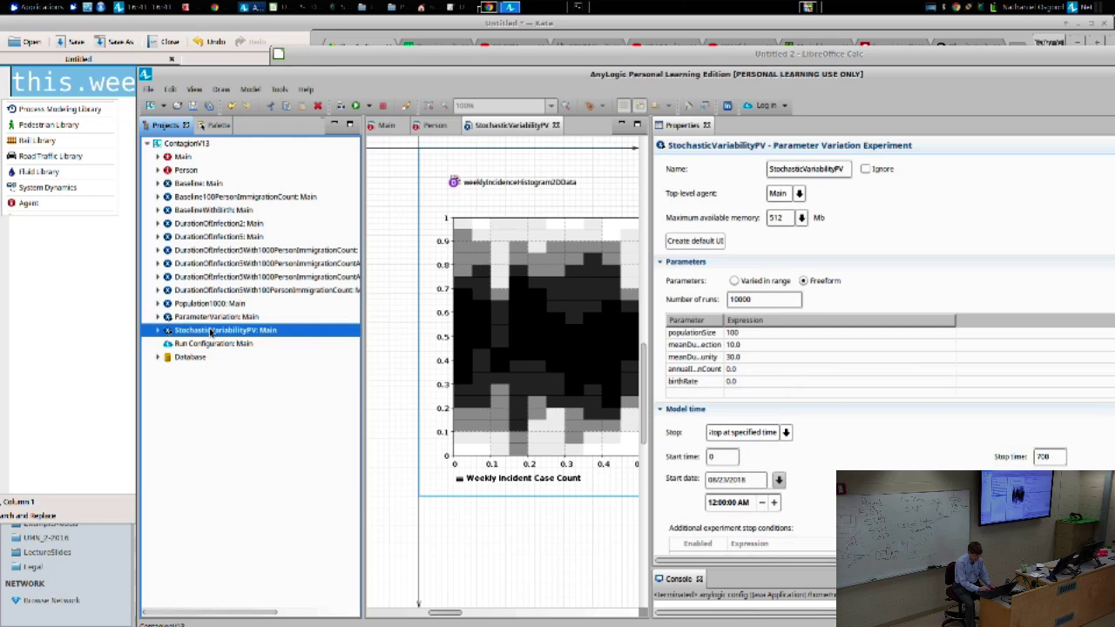
{"action": "double_click", "coordinate": [210, 317]}
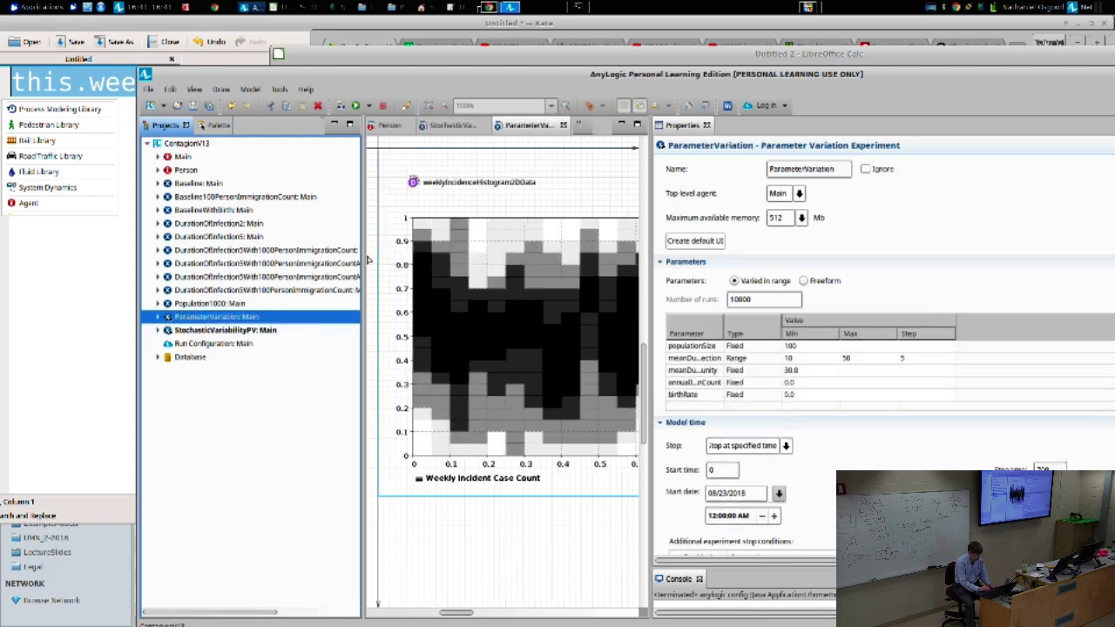
{"action": "left_click", "coordinate": [418, 183]}
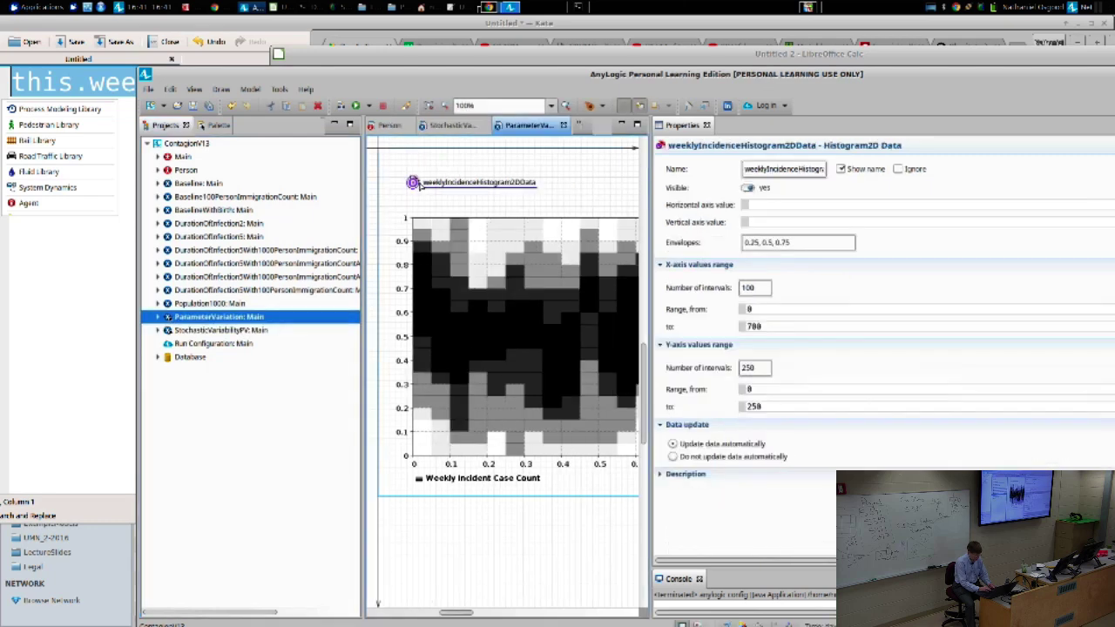
{"action": "left_click", "coordinate": [826, 245]}
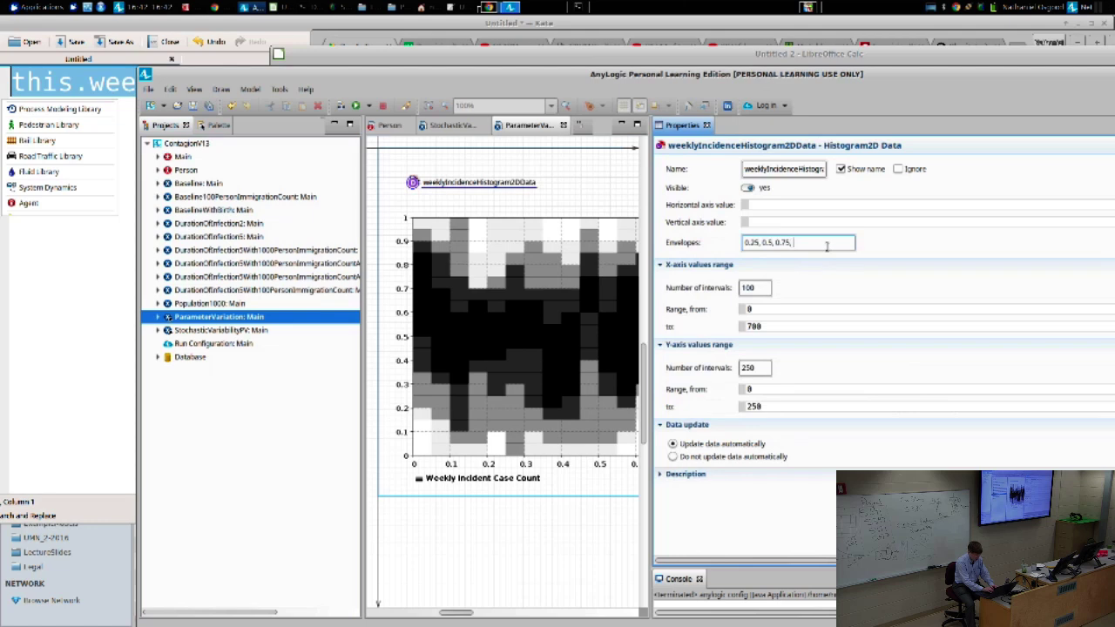
{"action": "type", "text": "0."}
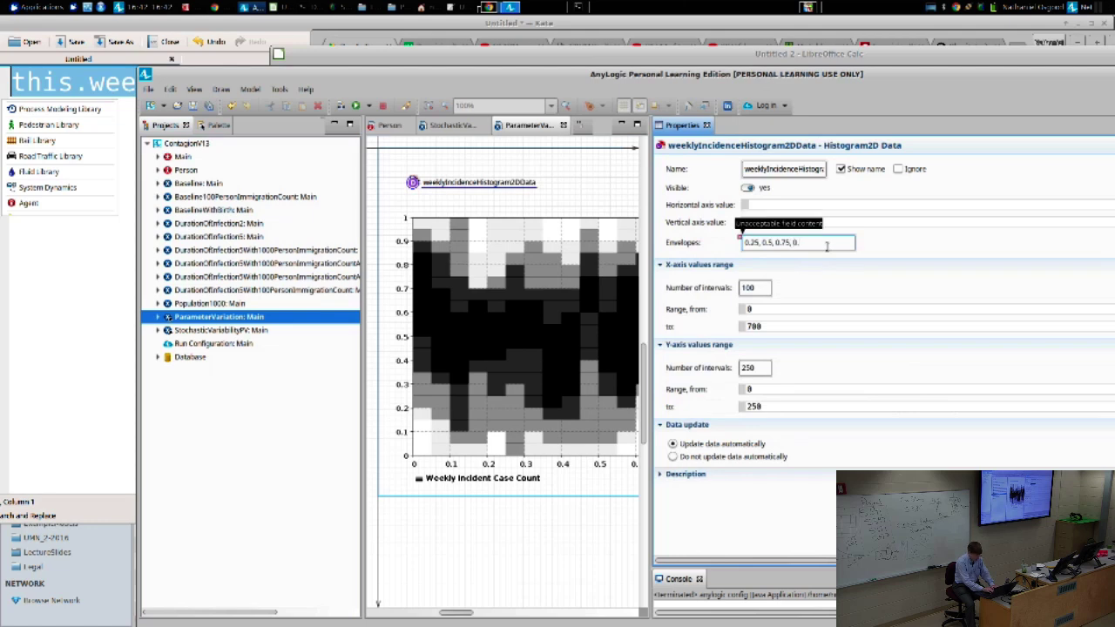
{"action": "type", "text": "95"}
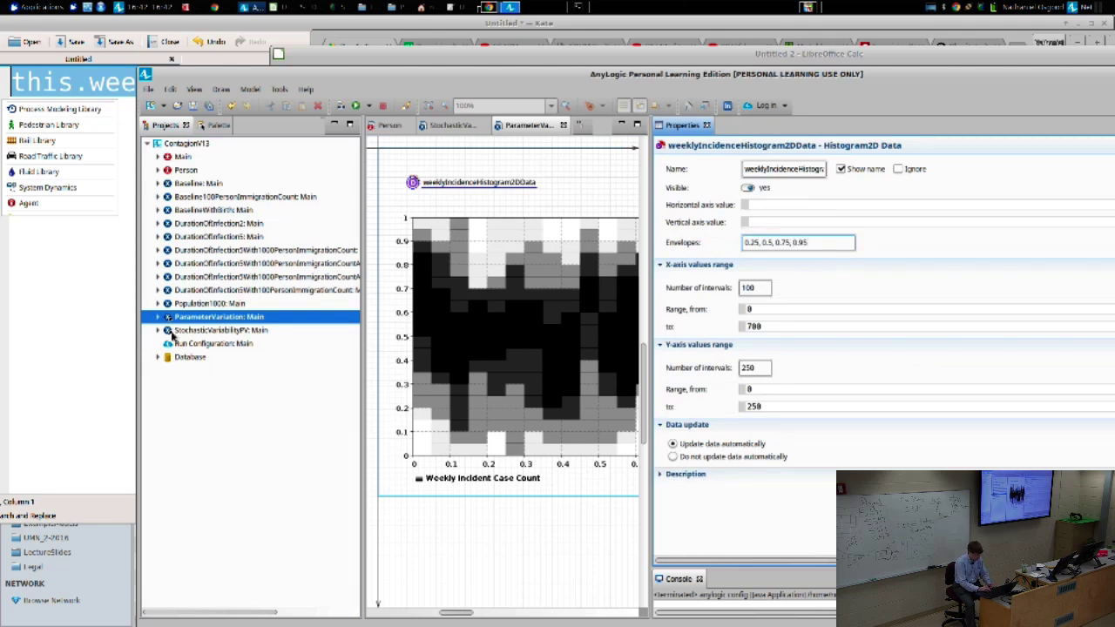
Step: Run the ParameterVariation experiment with the added envelope, start its simulations and close the run window
{"action": "right_click", "coordinate": [194, 454]}
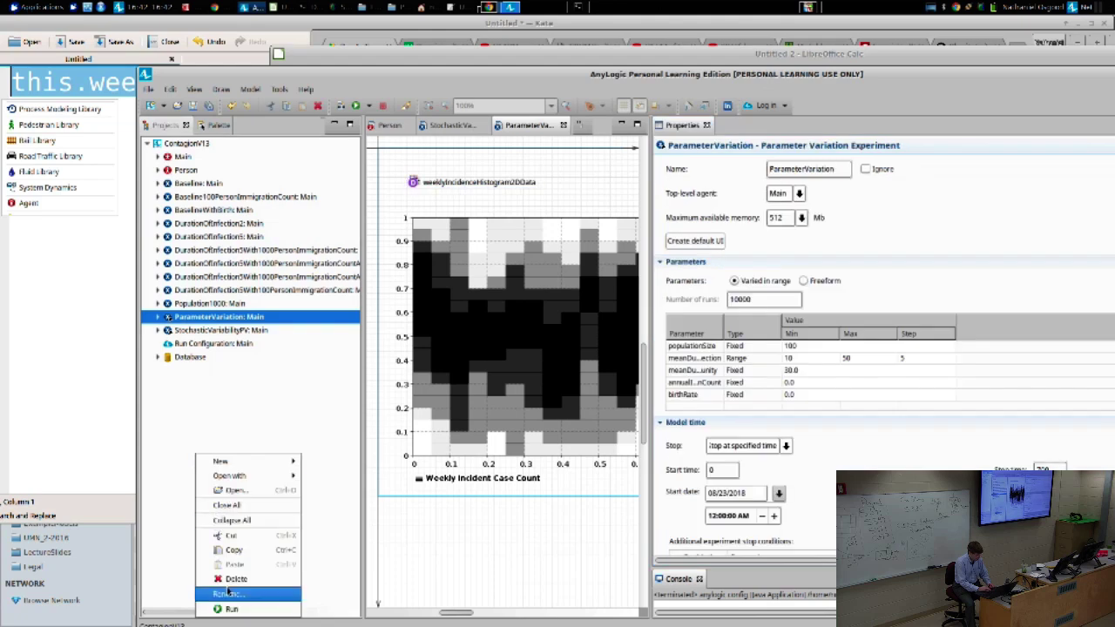
{"action": "left_click", "coordinate": [231, 608]}
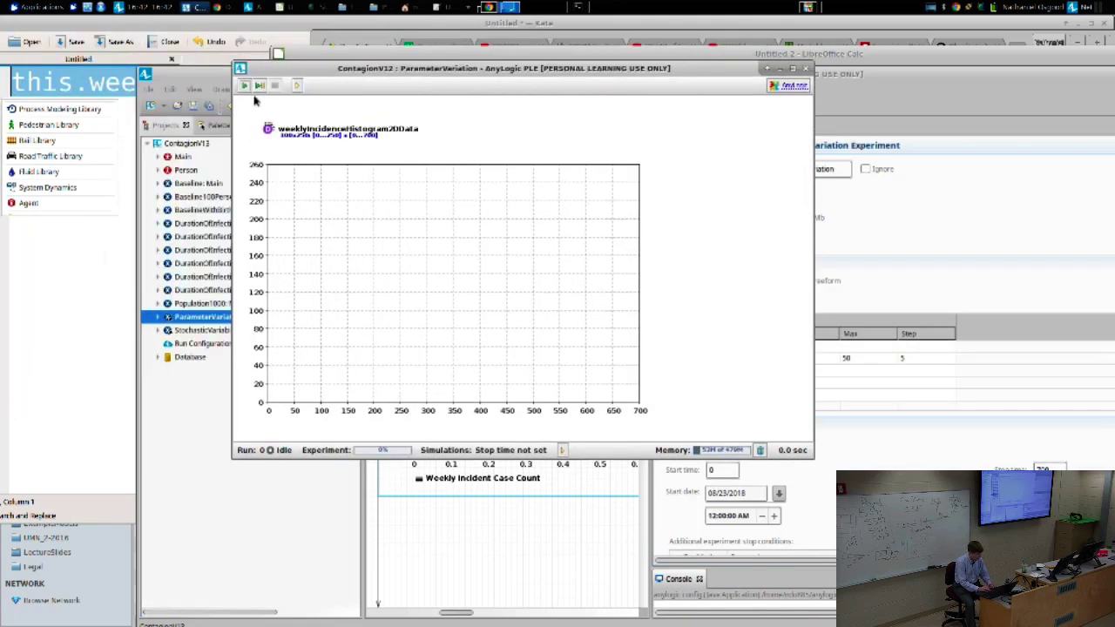
{"action": "left_click", "coordinate": [245, 85]}
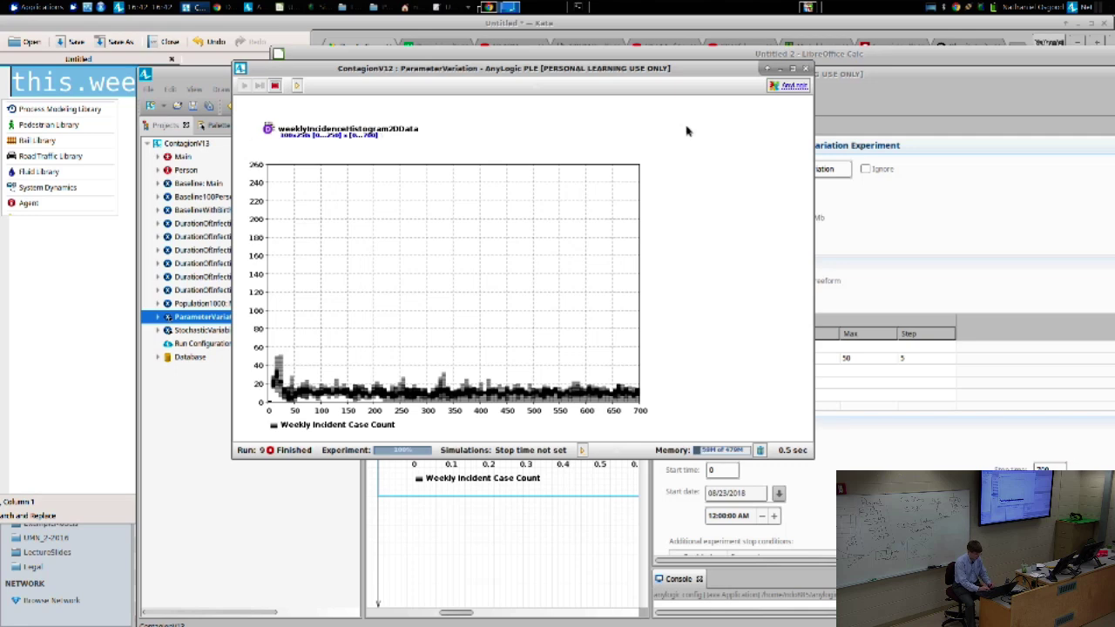
{"action": "left_click", "coordinate": [805, 68]}
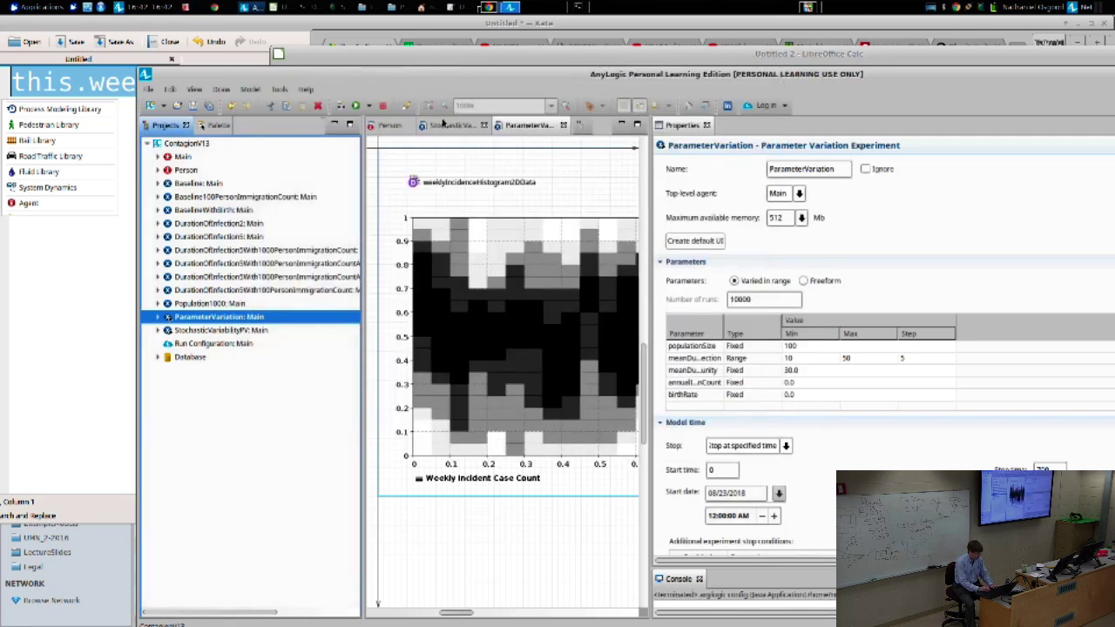
Step: Save the model as a new version named ContagionV14 in the Models folder
{"action": "left_click", "coordinate": [150, 89]}
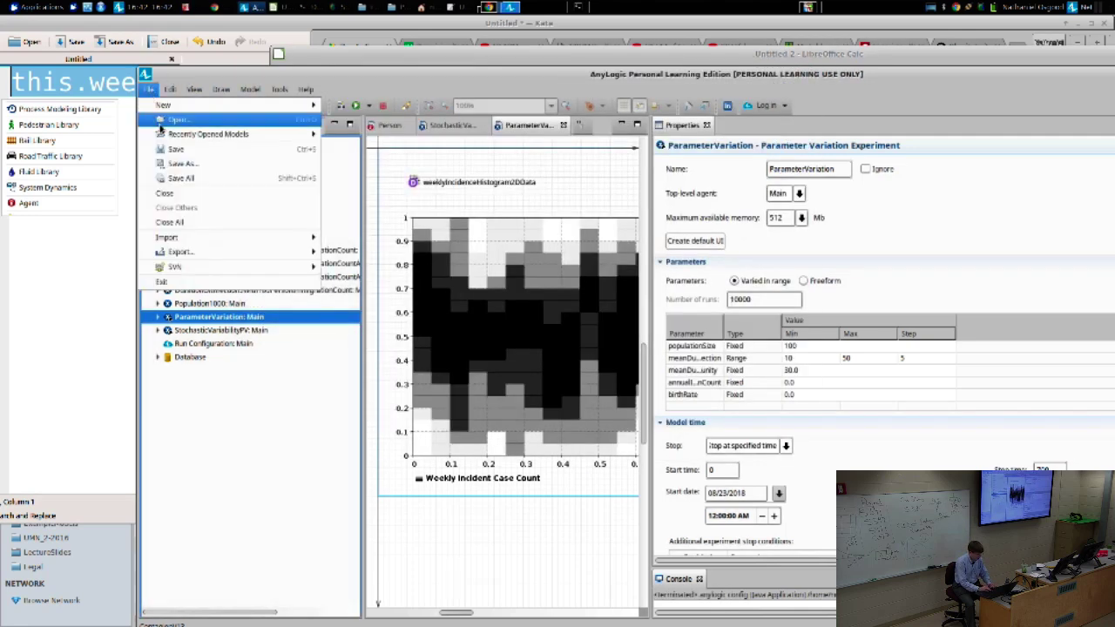
{"action": "left_click", "coordinate": [178, 168]}
{"action": "key", "text": "Return"}
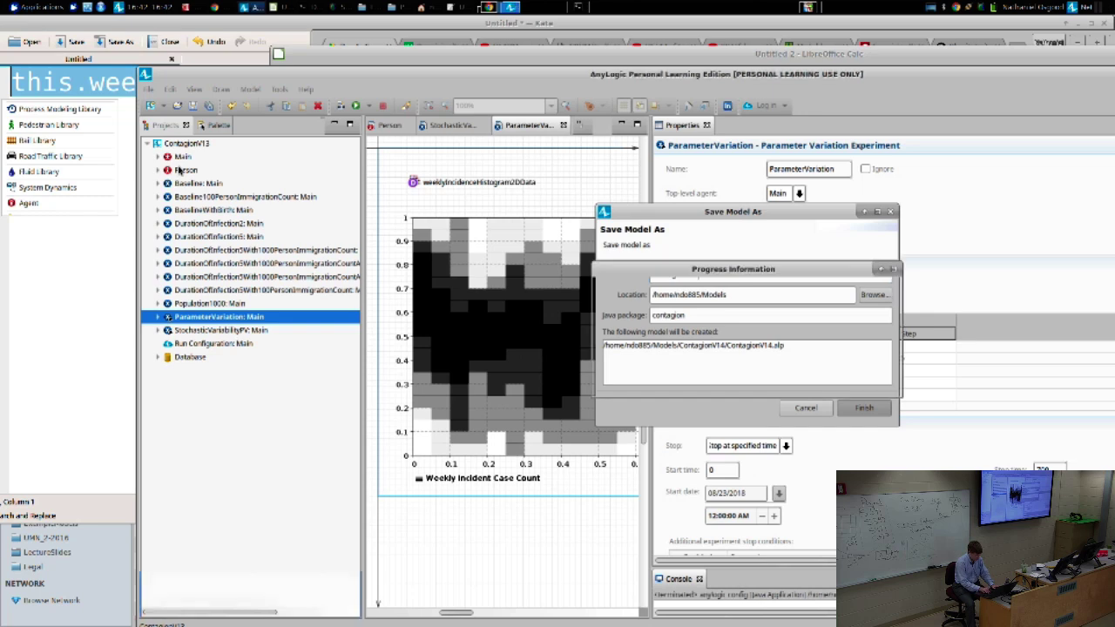
Step: Switch to Google Drive in the browser and upload ContagionV13.alp from the Models/ContagionV13 folder to the Day 4 folder
{"action": "key", "text": "alt+Tab"}
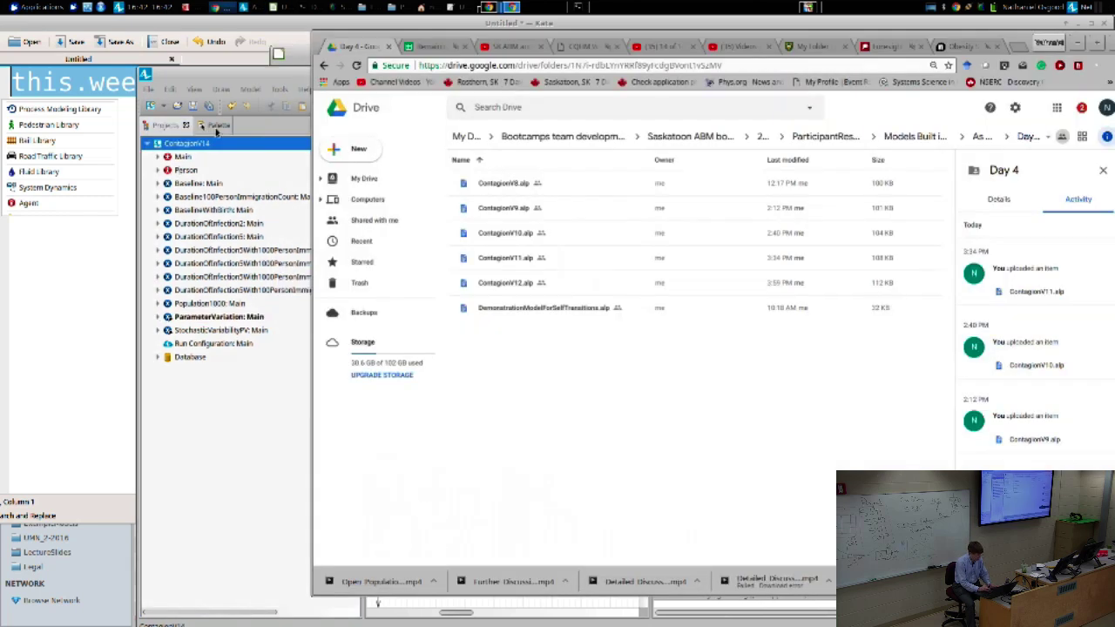
{"action": "left_click", "coordinate": [353, 151]}
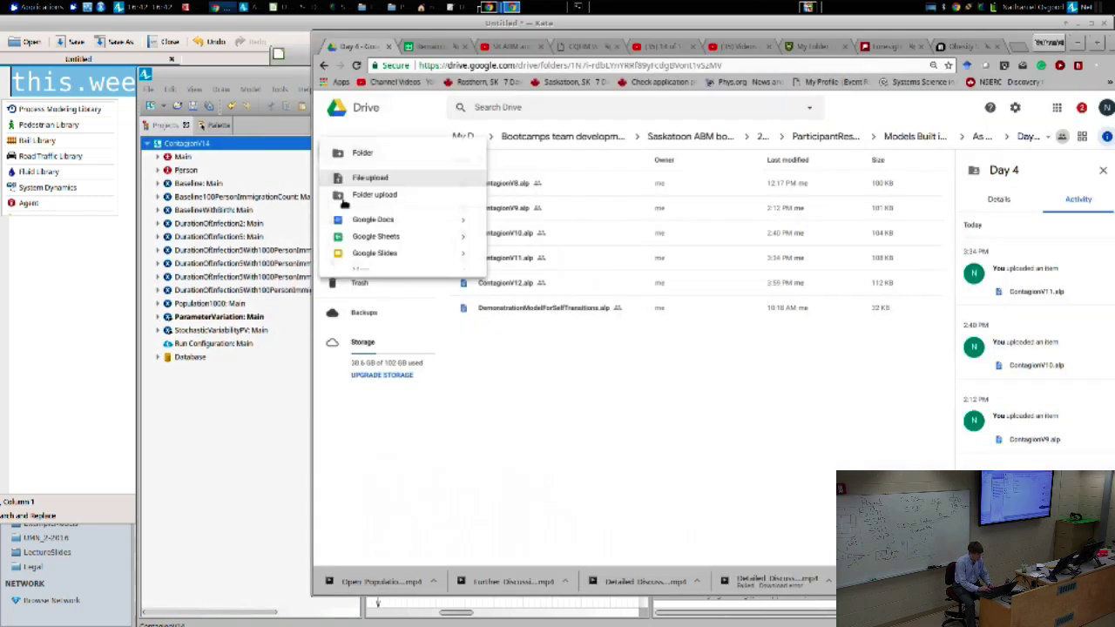
{"action": "left_click", "coordinate": [356, 179]}
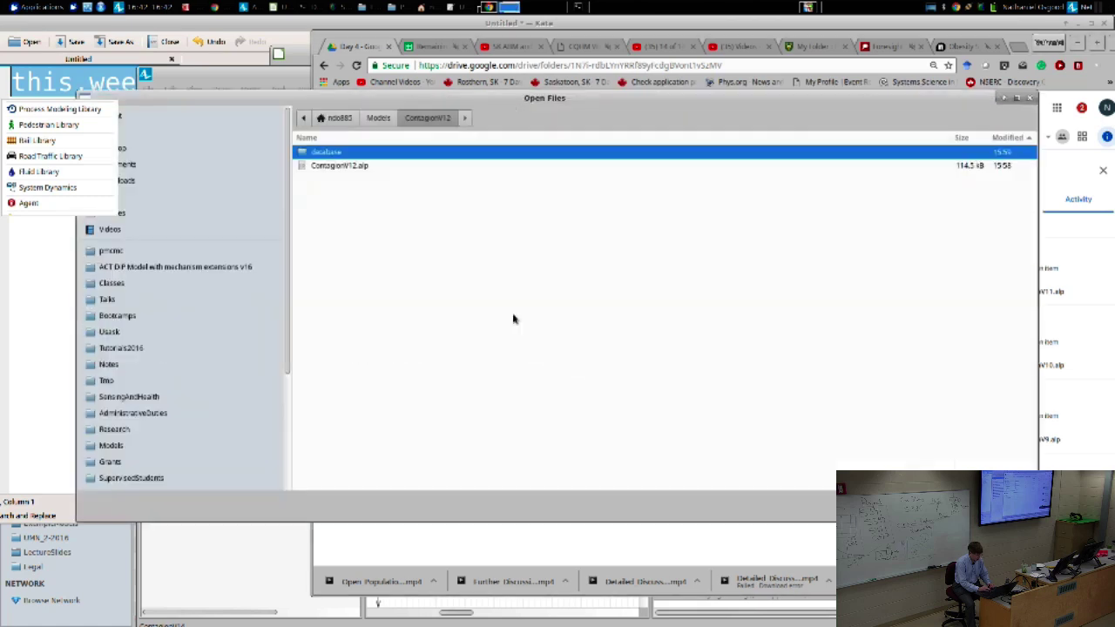
{"action": "left_click", "coordinate": [378, 118]}
{"action": "left_click", "coordinate": [361, 166]}
{"action": "double_click", "coordinate": [361, 166]}
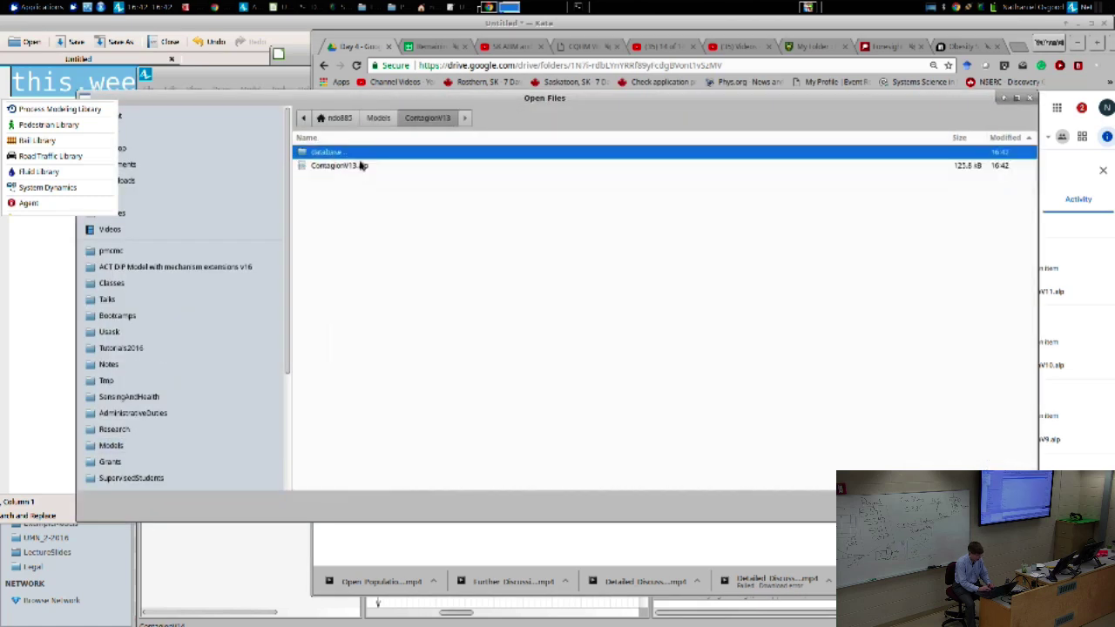
{"action": "double_click", "coordinate": [361, 165]}
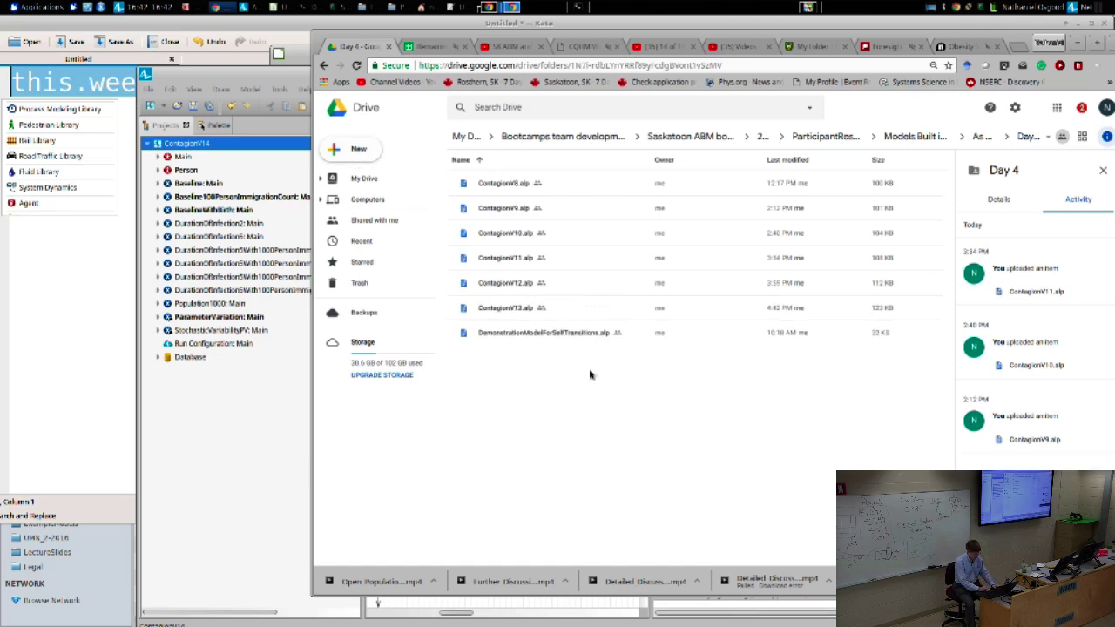
Step: Switch back to AnyLogic, rerun ContagionV14's ParameterVariation experiment with its simulations started, and return to its experiment settings
{"action": "key", "text": "alt+Tab"}
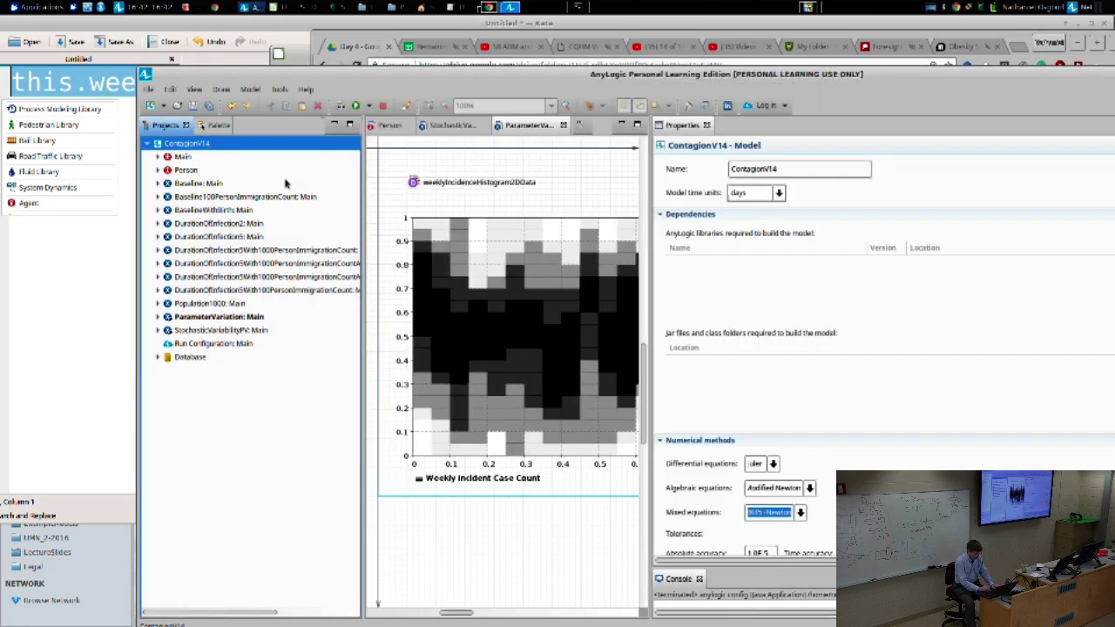
{"action": "key", "text": "alt+Tab"}
{"action": "left_click", "coordinate": [221, 317]}
{"action": "right_click", "coordinate": [221, 319]}
{"action": "left_click", "coordinate": [254, 473]}
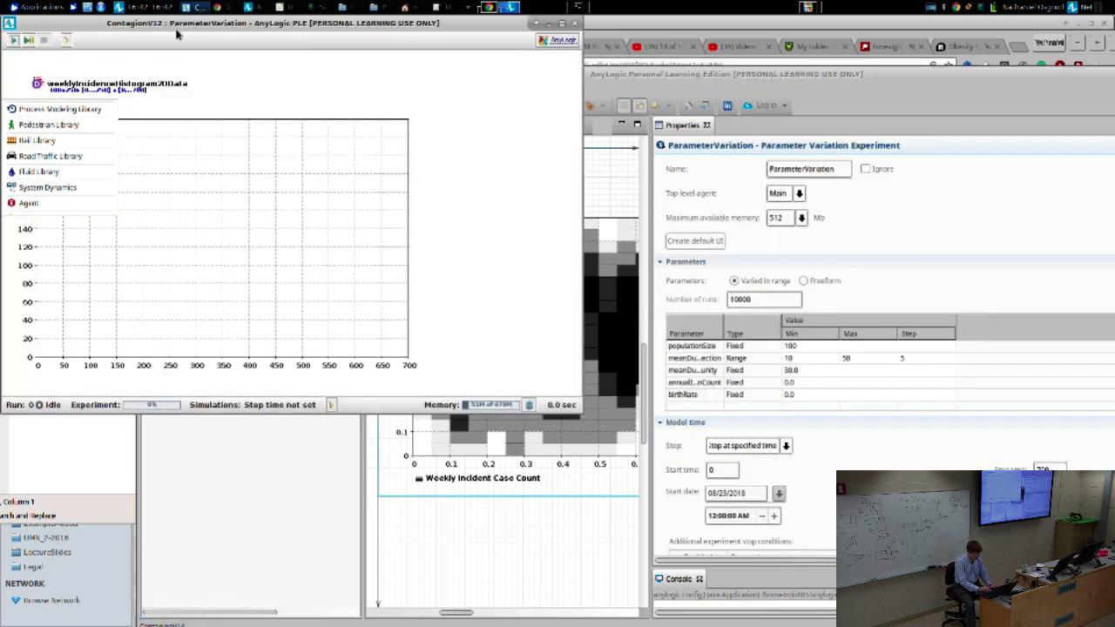
{"action": "left_click_drag", "start_coordinate": [179, 24], "coordinate": [333, 76]}
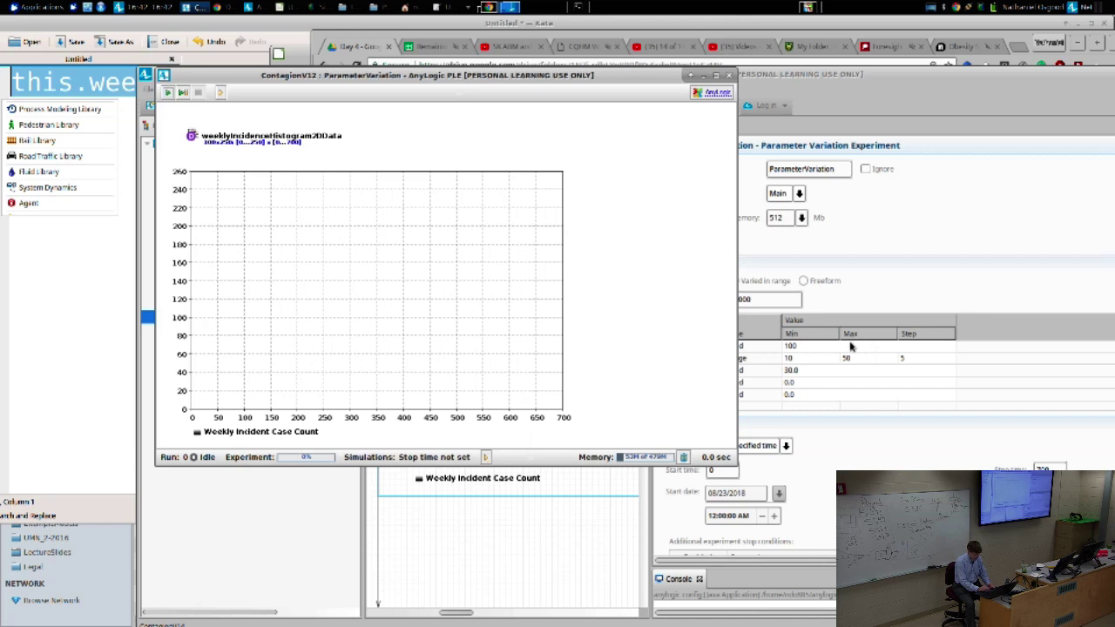
{"action": "left_click", "coordinate": [168, 94]}
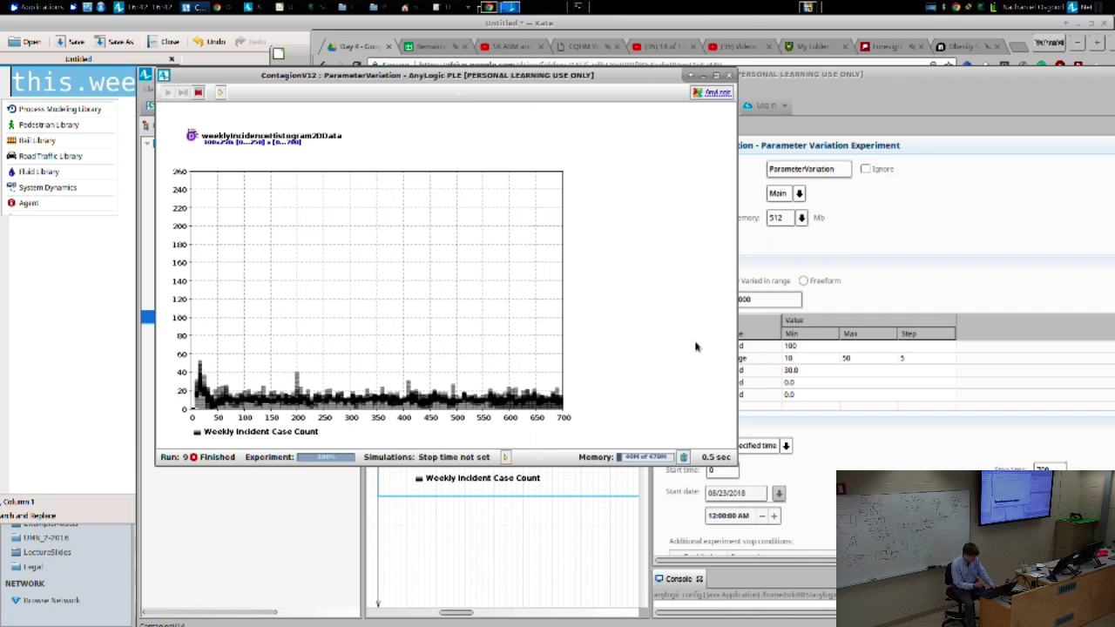
{"action": "left_click", "coordinate": [789, 319]}
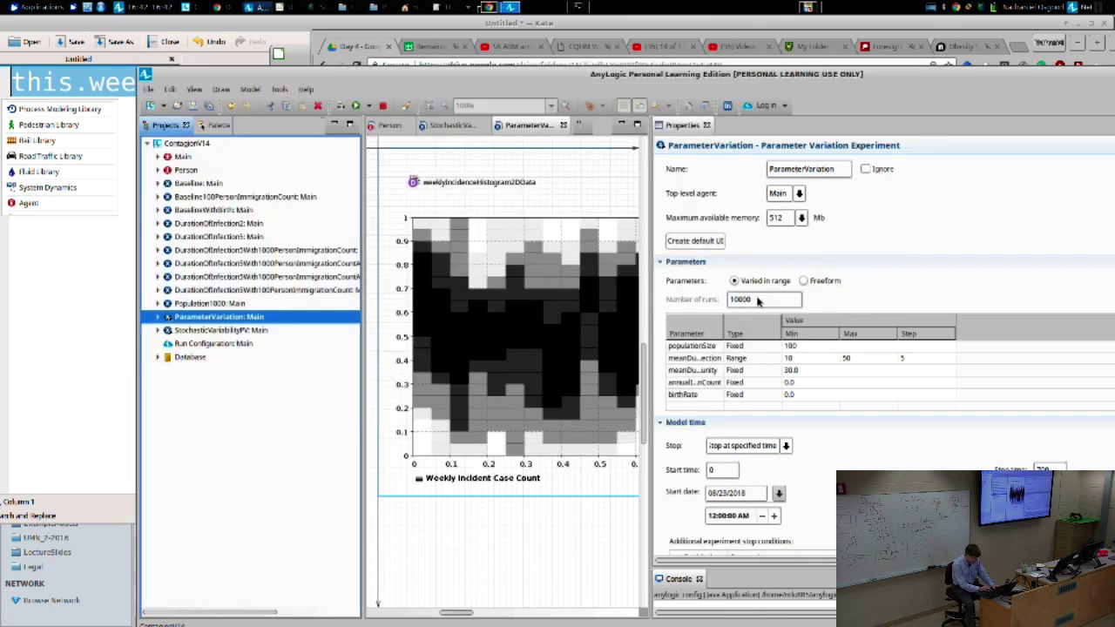
Step: Close the finished ParameterVariation run window and change the mean duration of immunity parameter's type to Range
{"action": "key", "text": "alt+Tab"}
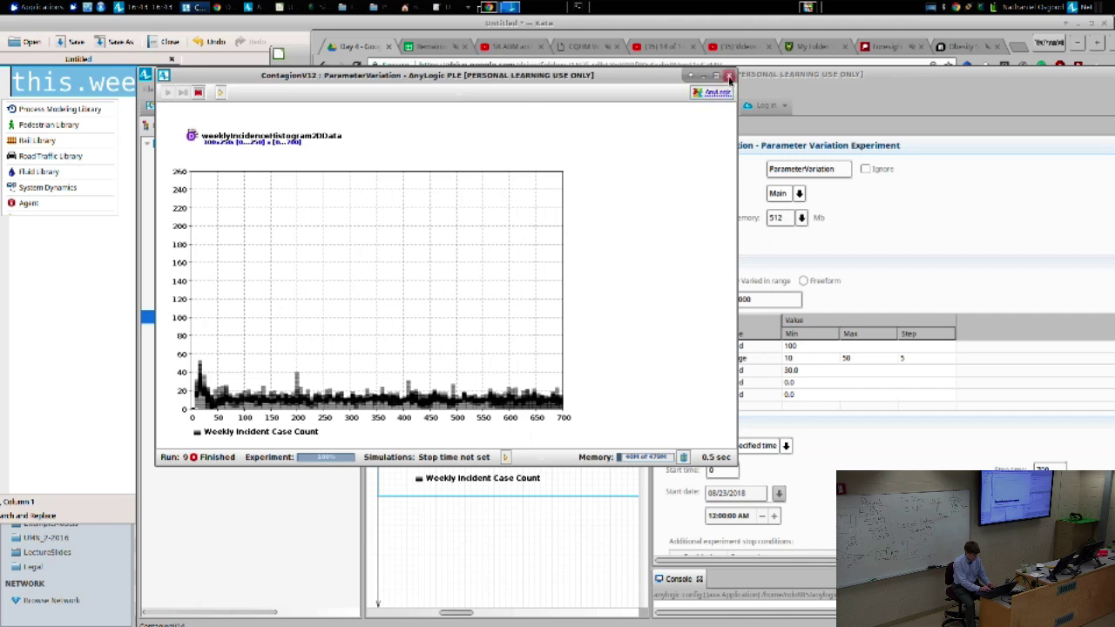
{"action": "left_click", "coordinate": [729, 79]}
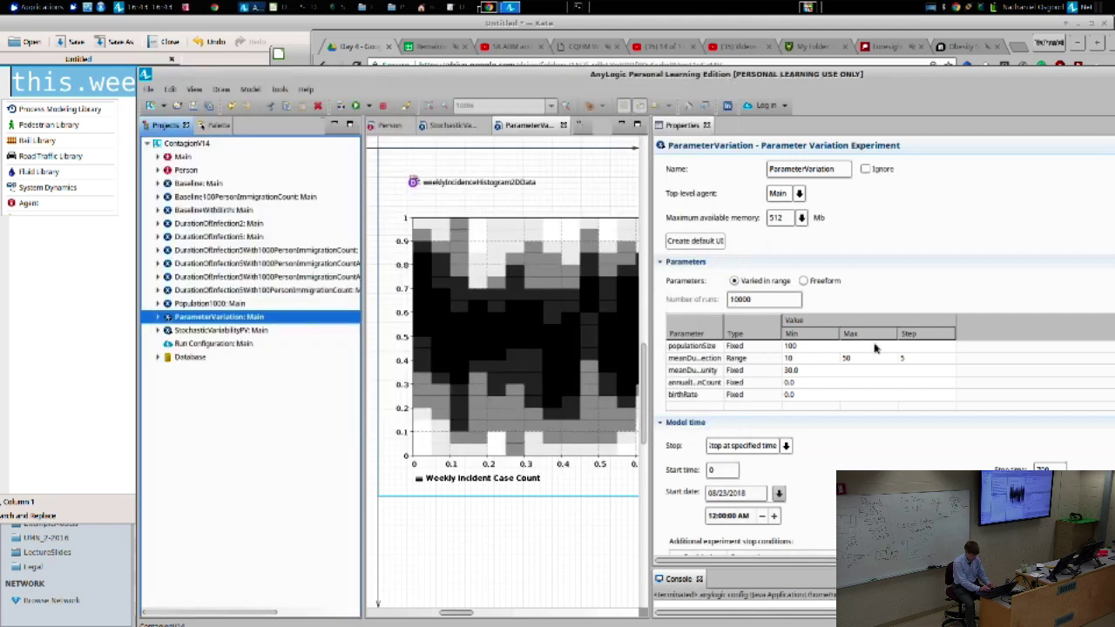
{"action": "left_click", "coordinate": [804, 374]}
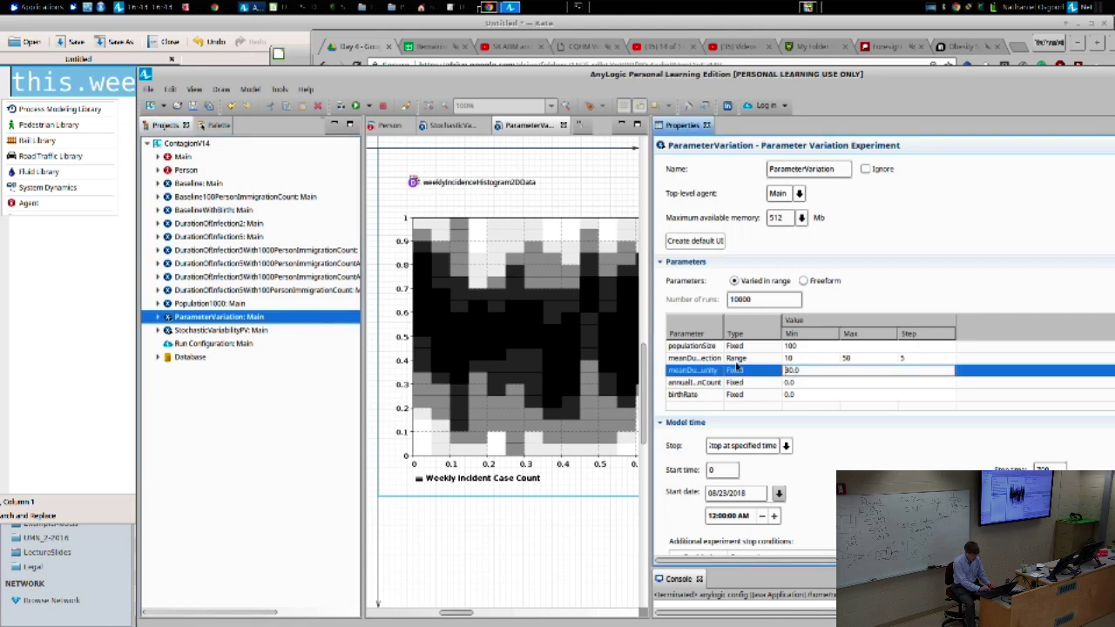
{"action": "left_click", "coordinate": [761, 371]}
{"action": "left_click", "coordinate": [774, 371]}
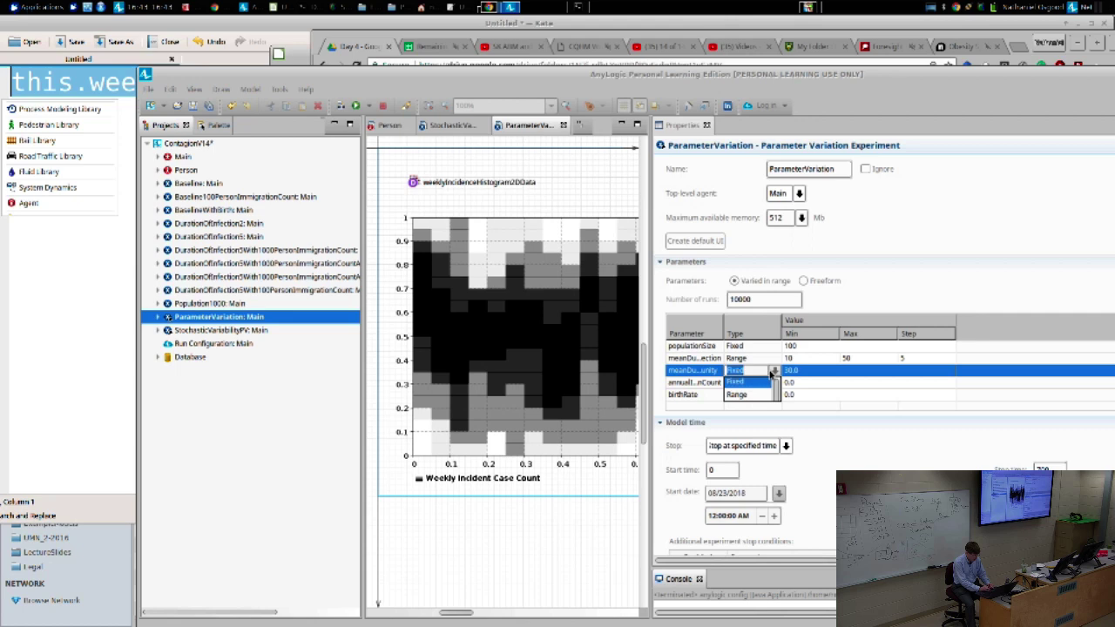
{"action": "left_click", "coordinate": [741, 394]}
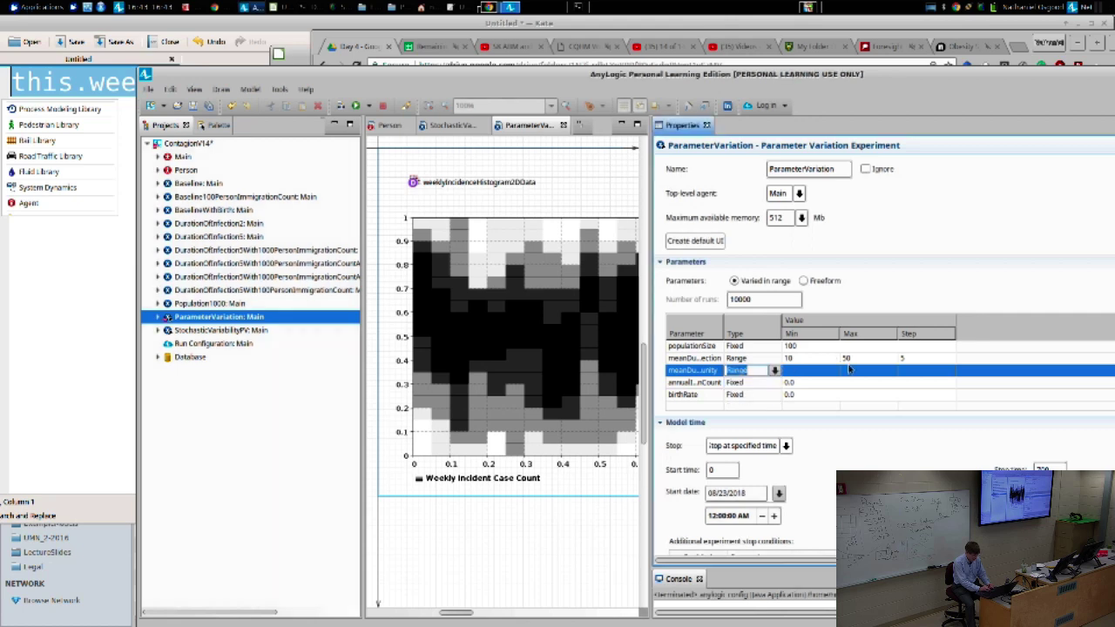
Step: Switch the mean duration of immunity back to Fixed to check its value, and return it to Range
{"action": "left_click", "coordinate": [802, 371]}
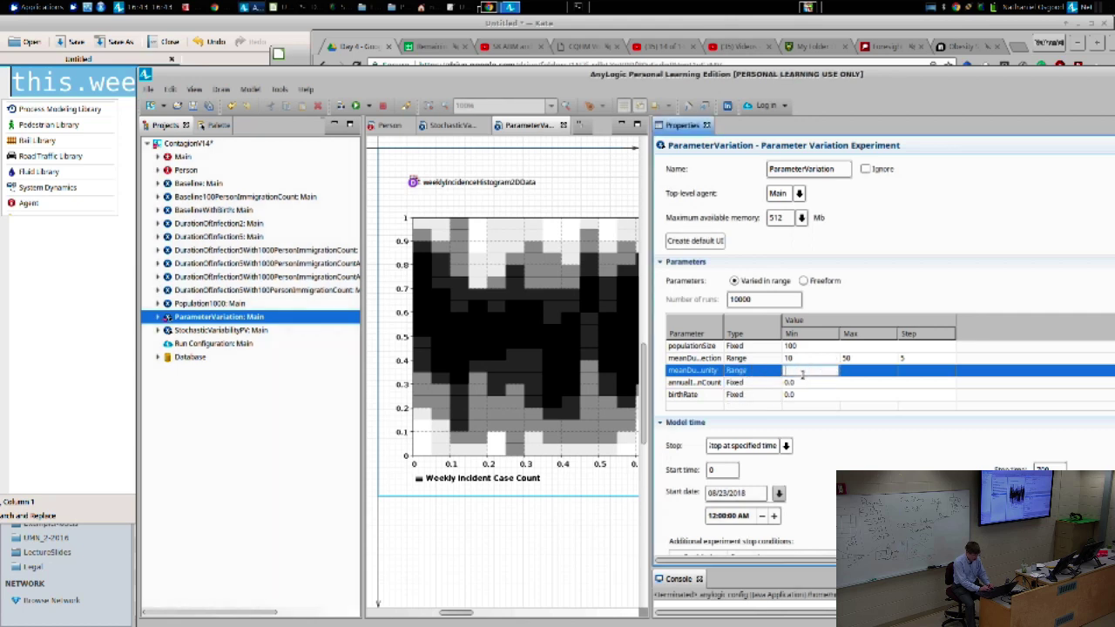
{"action": "left_click", "coordinate": [759, 361]}
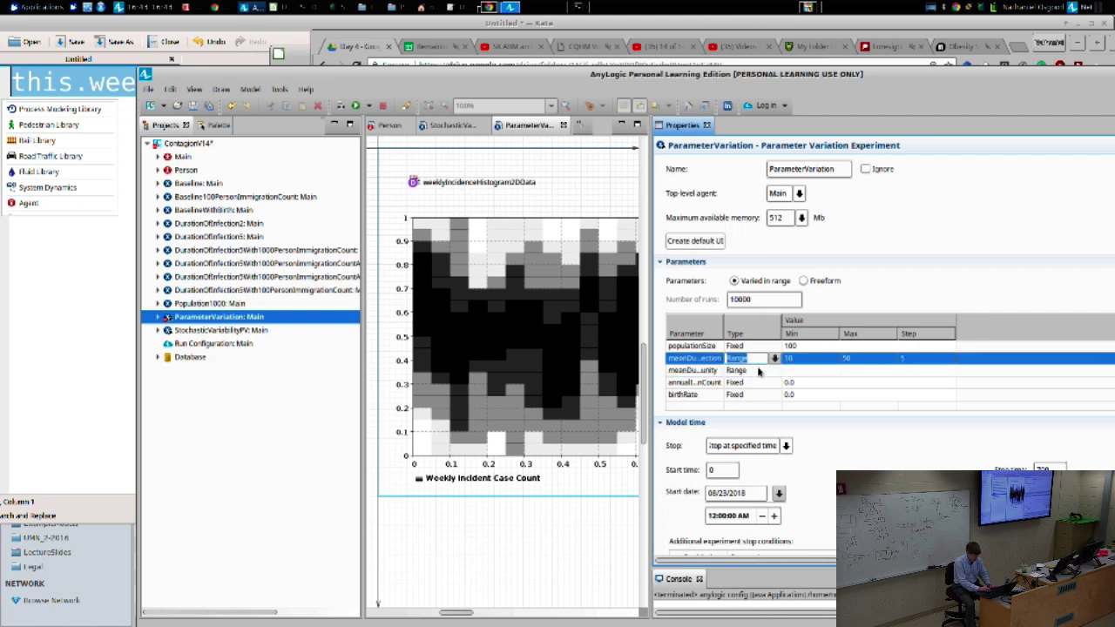
{"action": "left_click", "coordinate": [759, 370]}
{"action": "left_click", "coordinate": [774, 371]}
{"action": "left_click", "coordinate": [749, 388]}
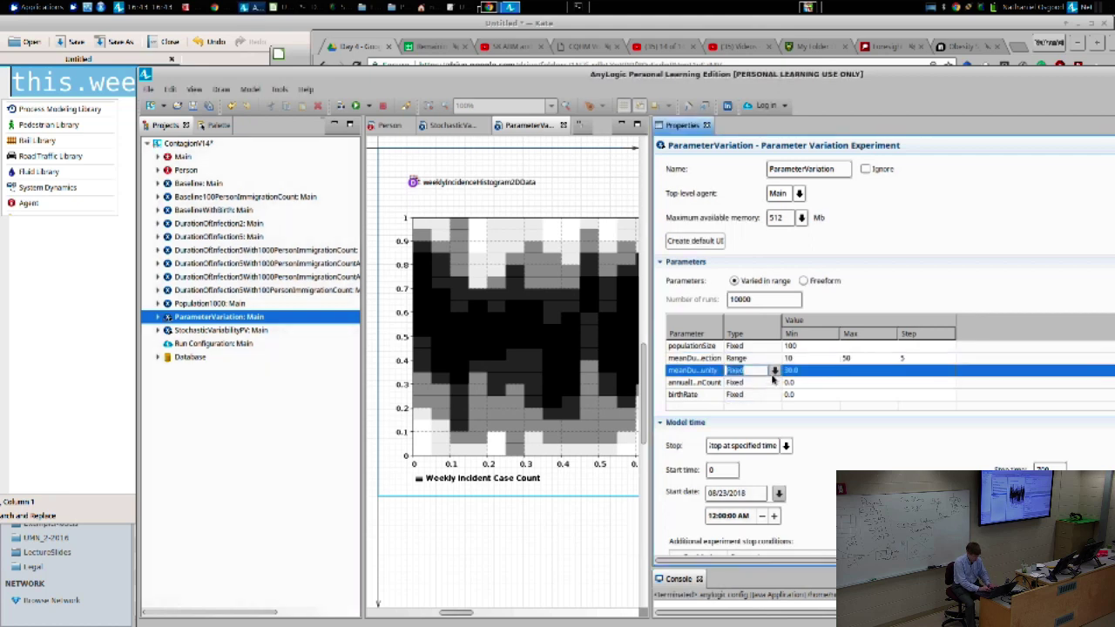
{"action": "left_click", "coordinate": [774, 370]}
{"action": "left_click", "coordinate": [749, 405]}
Step: Set the mean duration of immunity range to a minimum of 30, a maximum of 100 and a step of 10
{"action": "left_click", "coordinate": [801, 371]}
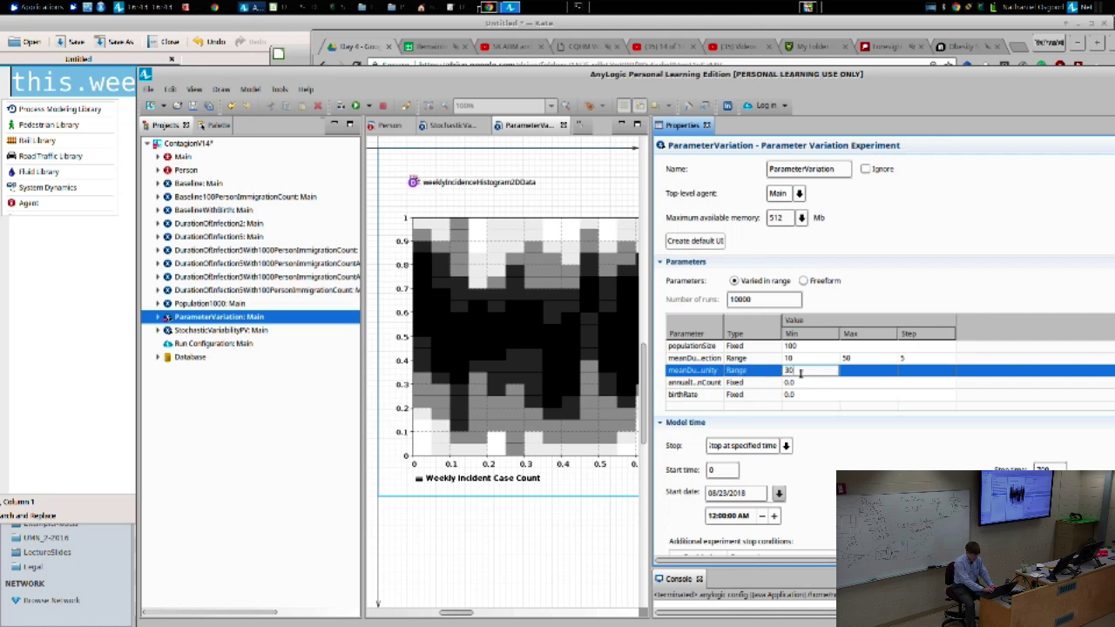
{"action": "type", "text": "30"}
{"action": "left_click", "coordinate": [850, 370]}
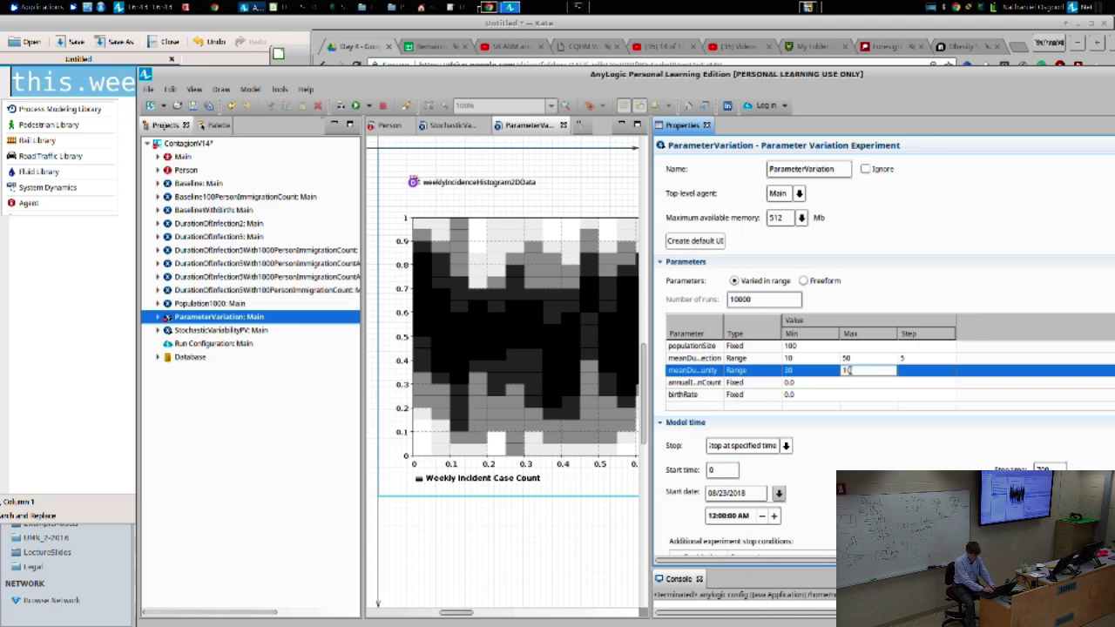
{"action": "left_click", "coordinate": [911, 371]}
{"action": "type", "text": "1"}
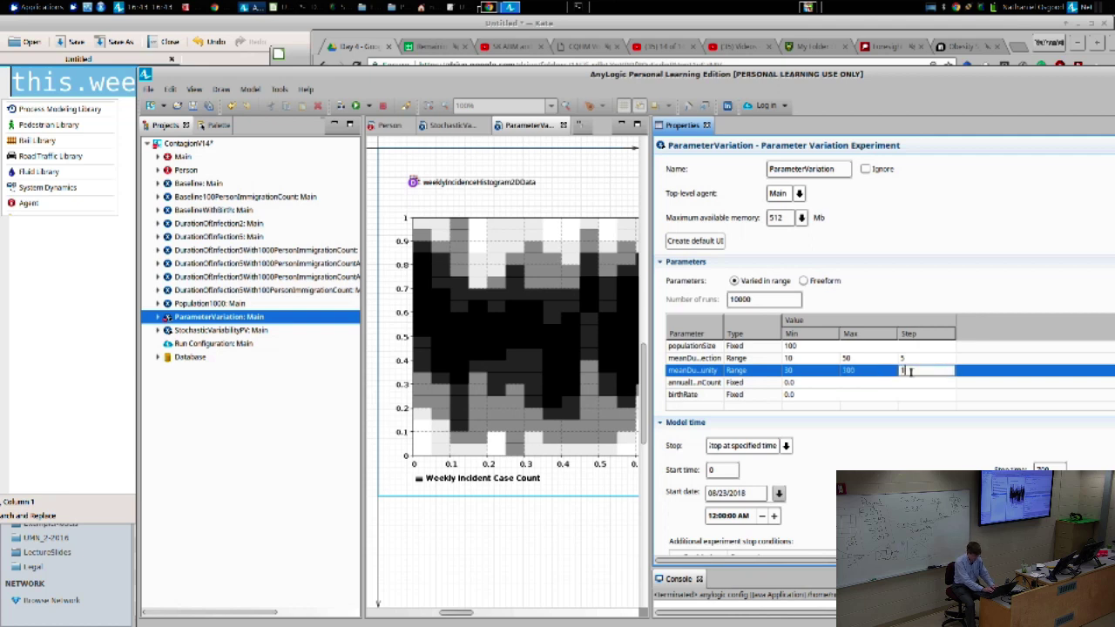
{"action": "type", "text": "0"}
{"action": "left_click", "coordinate": [826, 370]}
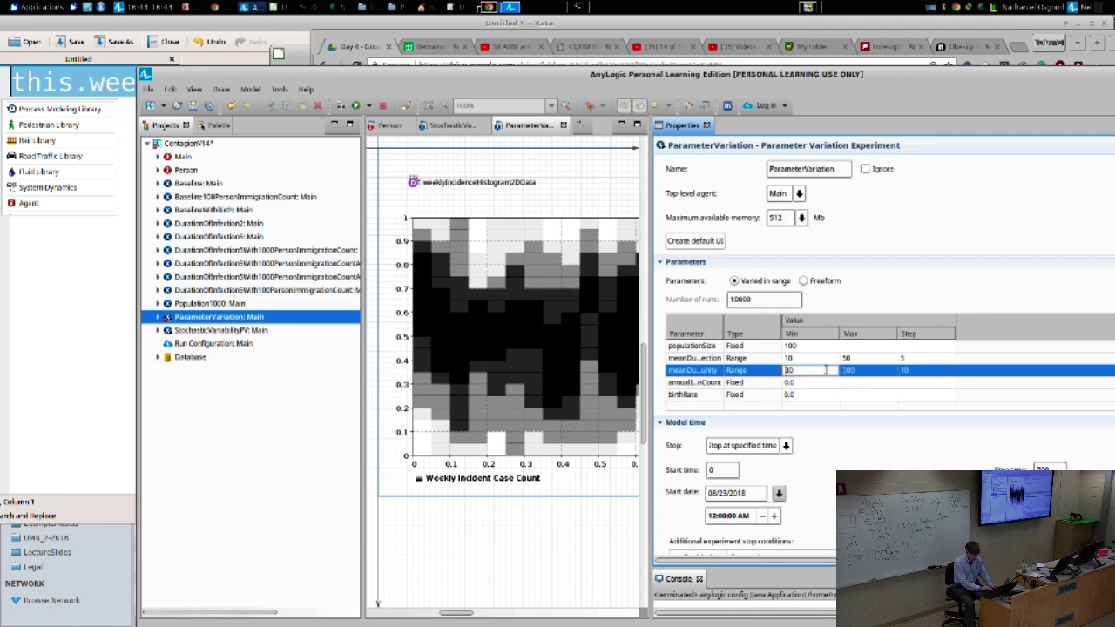
{"action": "left_click", "coordinate": [755, 372]}
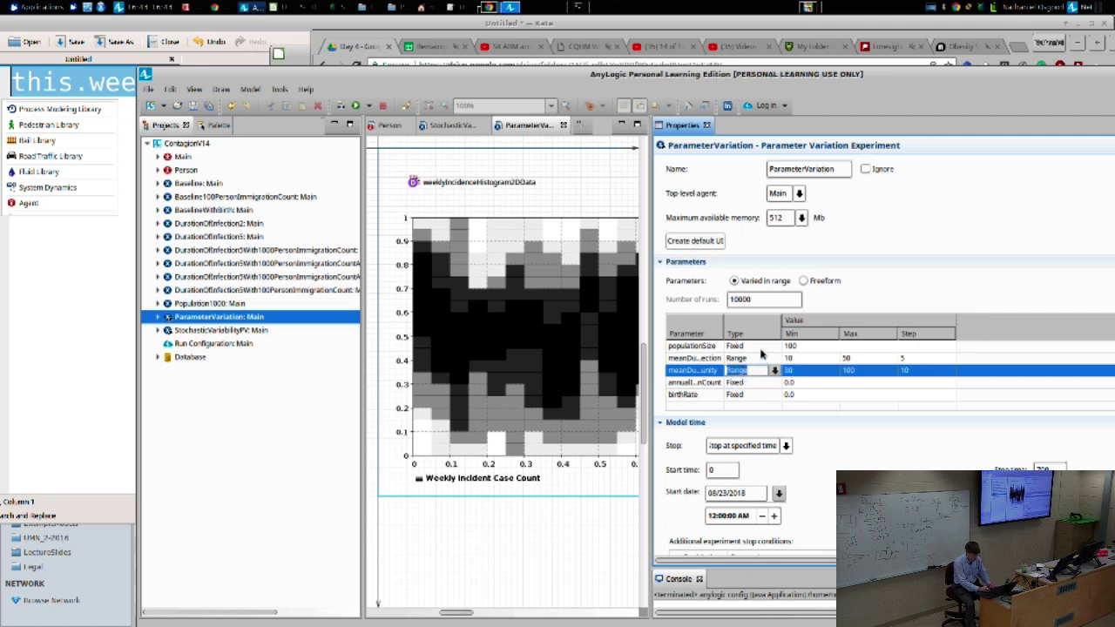
{"action": "left_click", "coordinate": [763, 346]}
{"action": "left_click", "coordinate": [793, 347]}
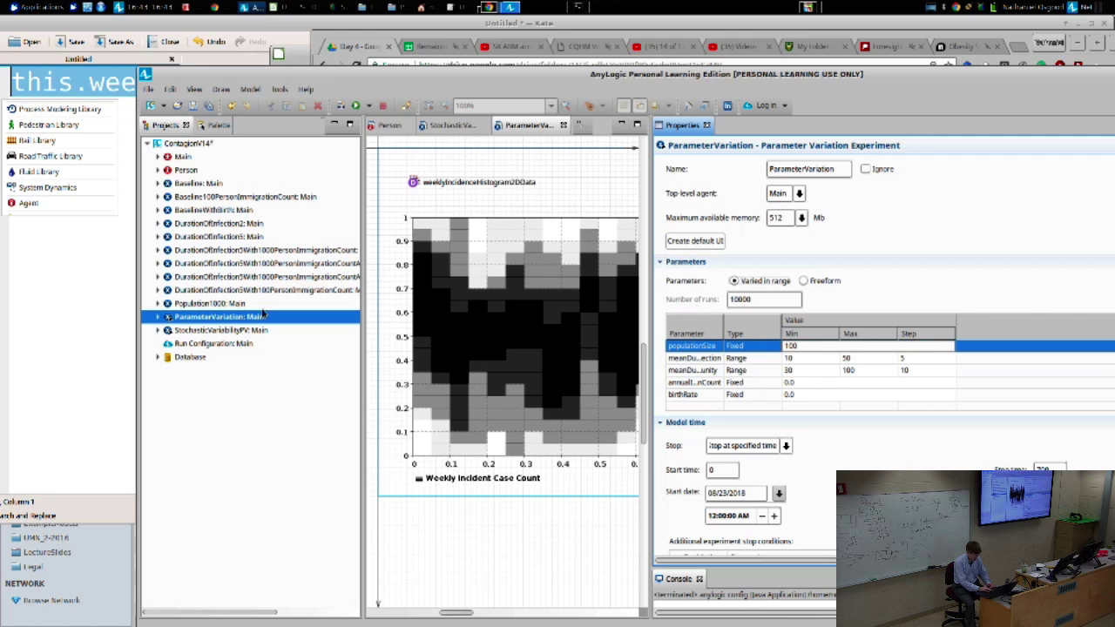
Step: Run ParameterVariation with both the infection and immunity durations varied, start its simulations and close the run window
{"action": "right_click", "coordinate": [235, 317]}
{"action": "key", "text": "Escape"}
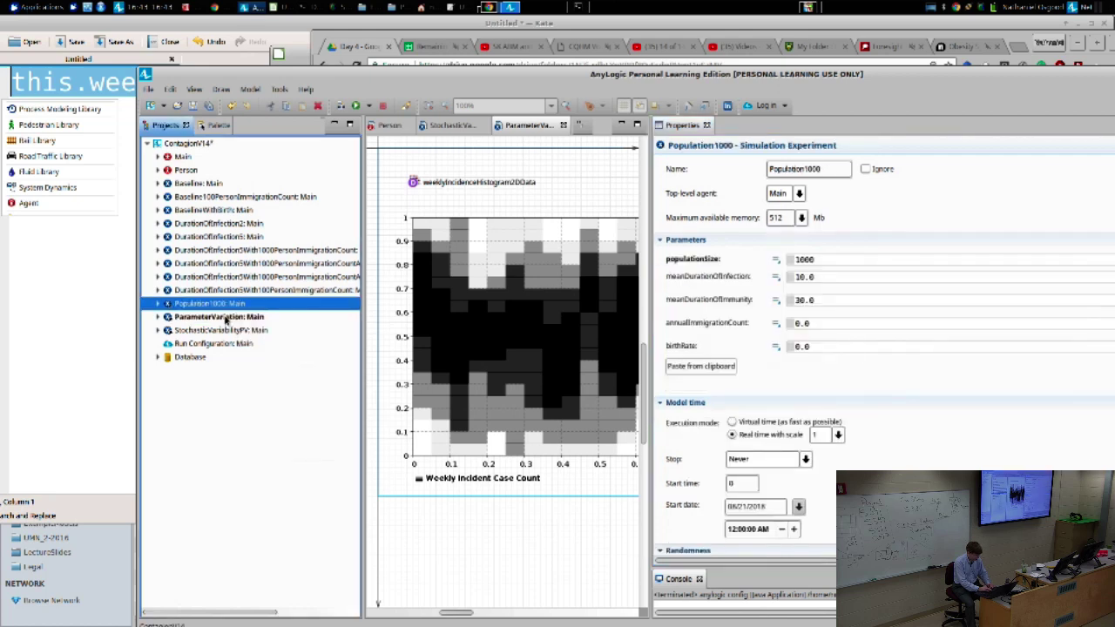
{"action": "left_click", "coordinate": [225, 319]}
{"action": "right_click", "coordinate": [225, 319]}
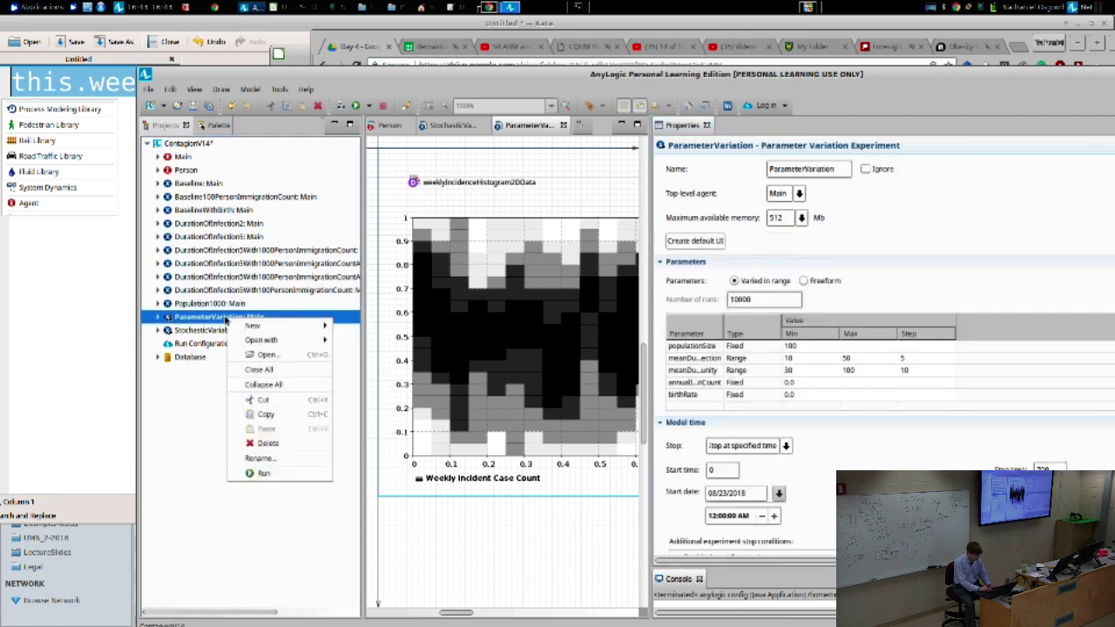
{"action": "left_click", "coordinate": [252, 470]}
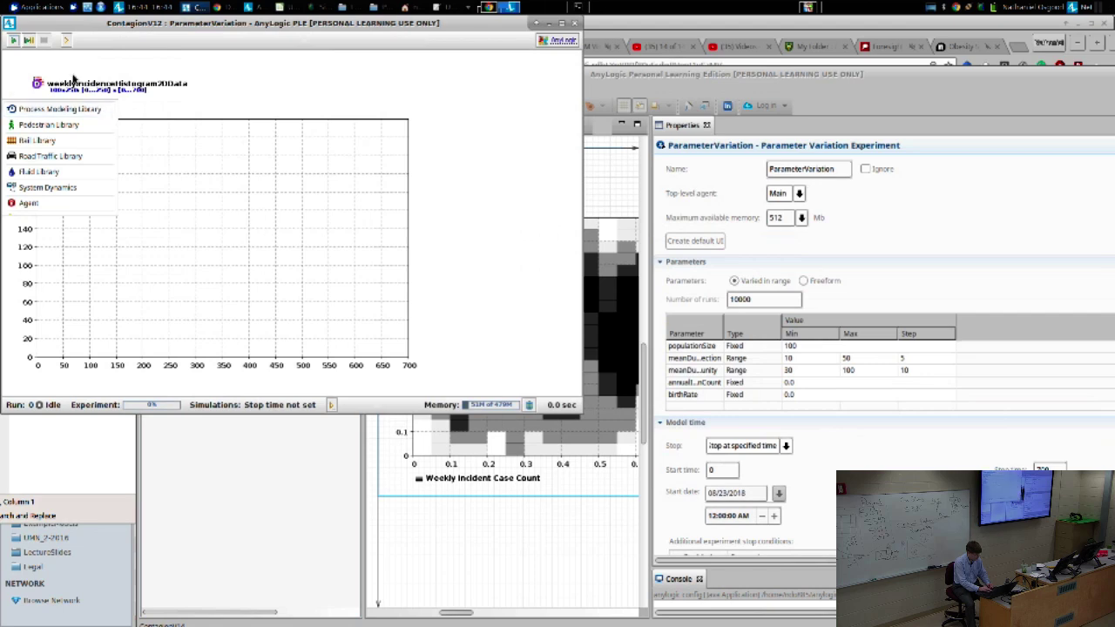
{"action": "left_click", "coordinate": [13, 40]}
{"action": "left_click_drag", "start_coordinate": [105, 22], "coordinate": [392, 22]}
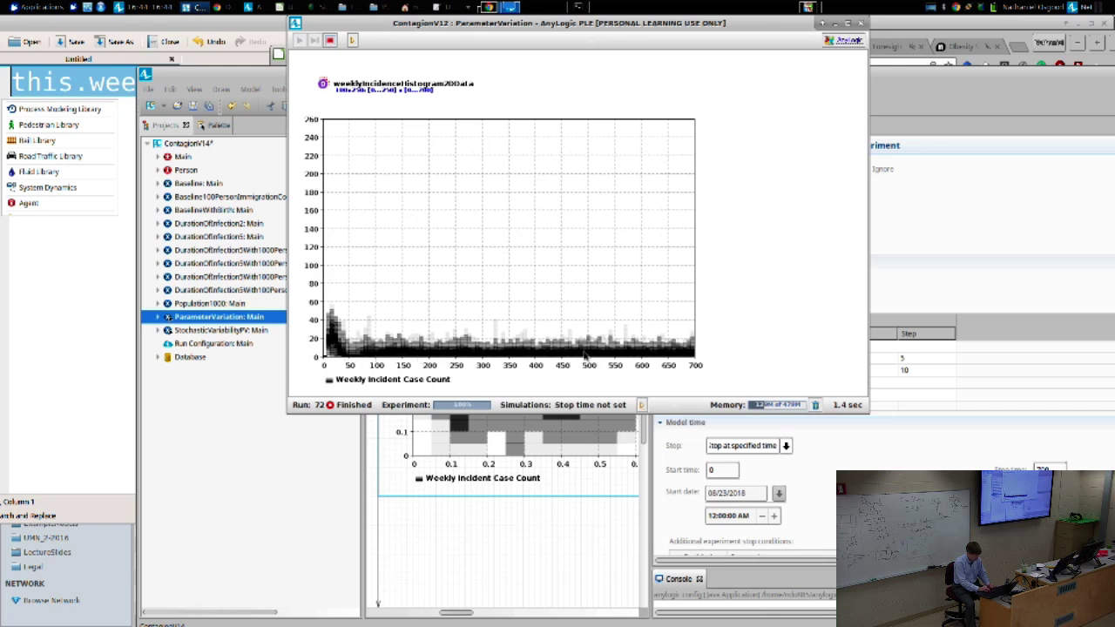
{"action": "key", "text": "alt+Tab"}
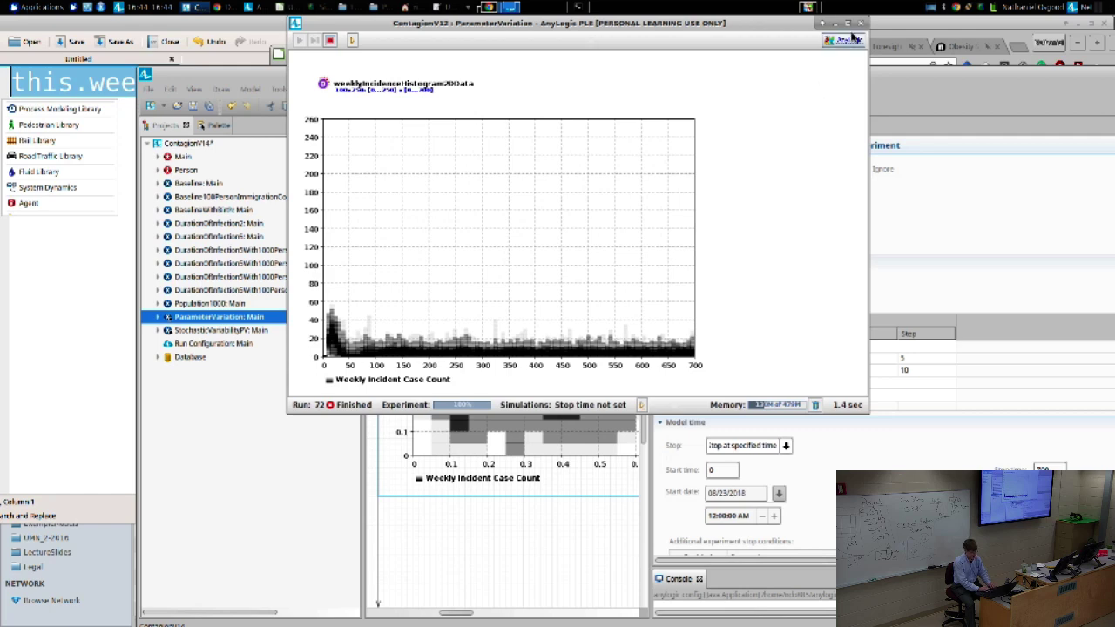
{"action": "right_click", "coordinate": [458, 183]}
{"action": "left_click", "coordinate": [480, 189]}
{"action": "left_click", "coordinate": [859, 23]}
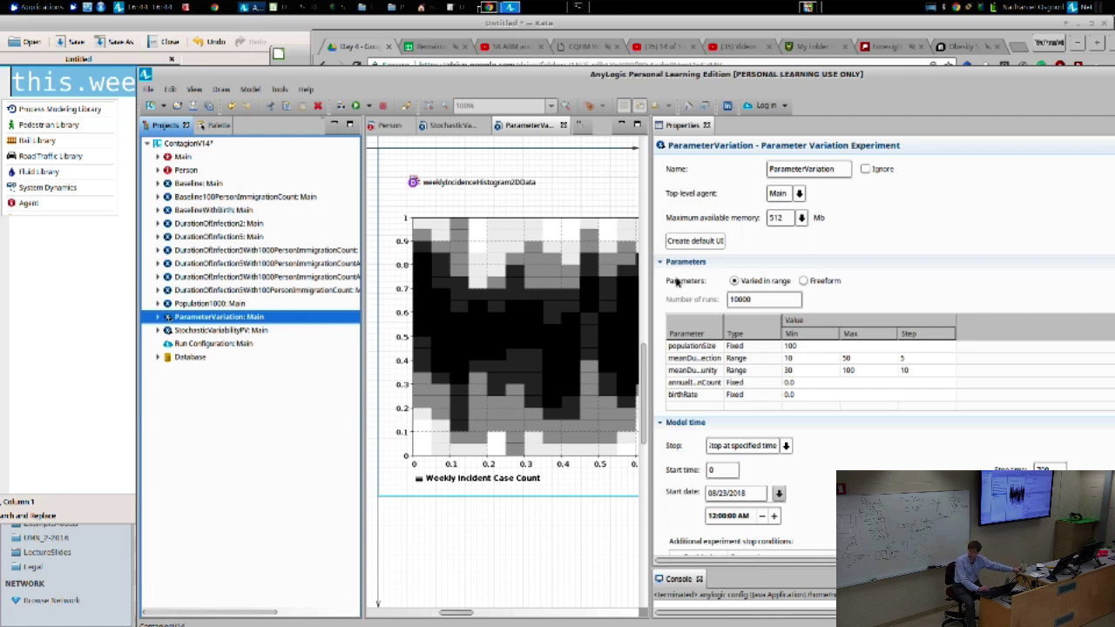
Step: Rerun the ParameterVariation experiment to examine the weekly incidence histogram again, and close its run window
{"action": "right_click", "coordinate": [198, 319]}
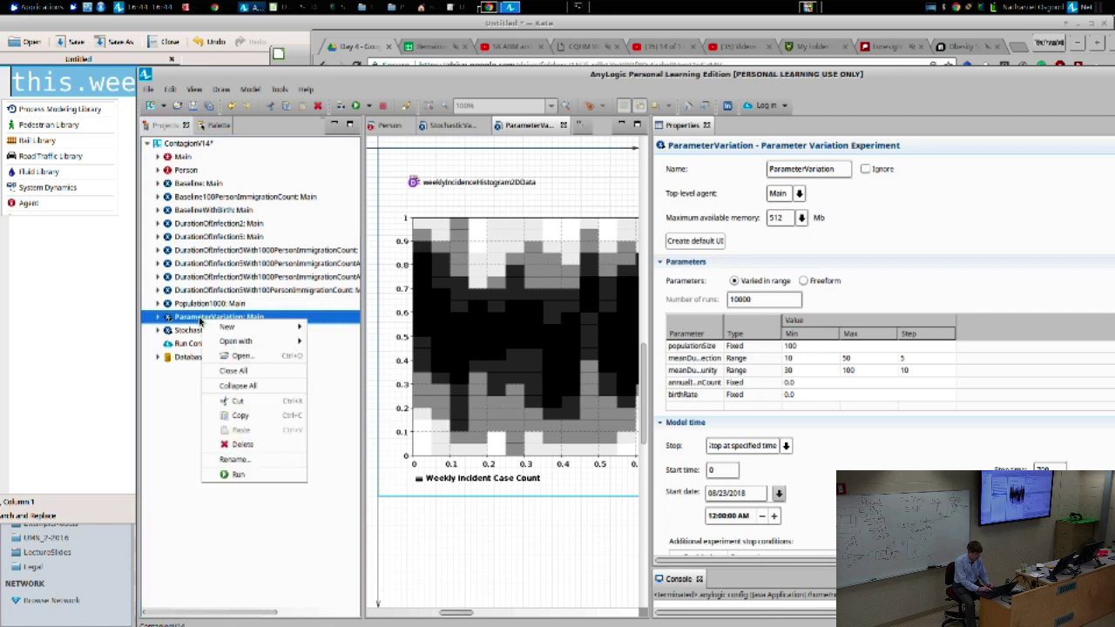
{"action": "left_click", "coordinate": [236, 475]}
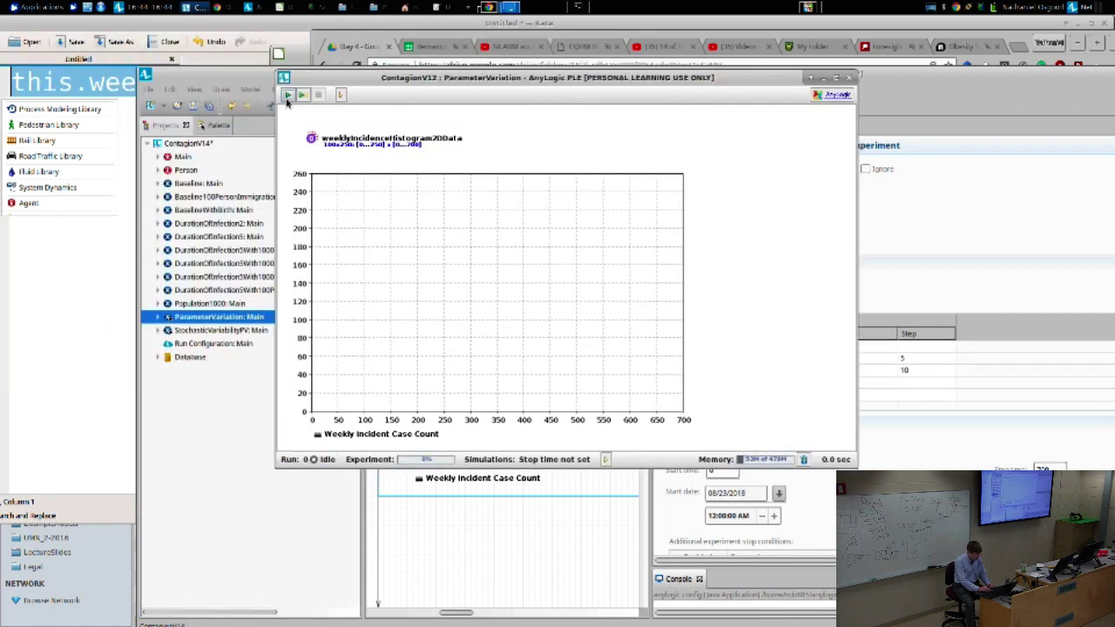
{"action": "left_click", "coordinate": [288, 94]}
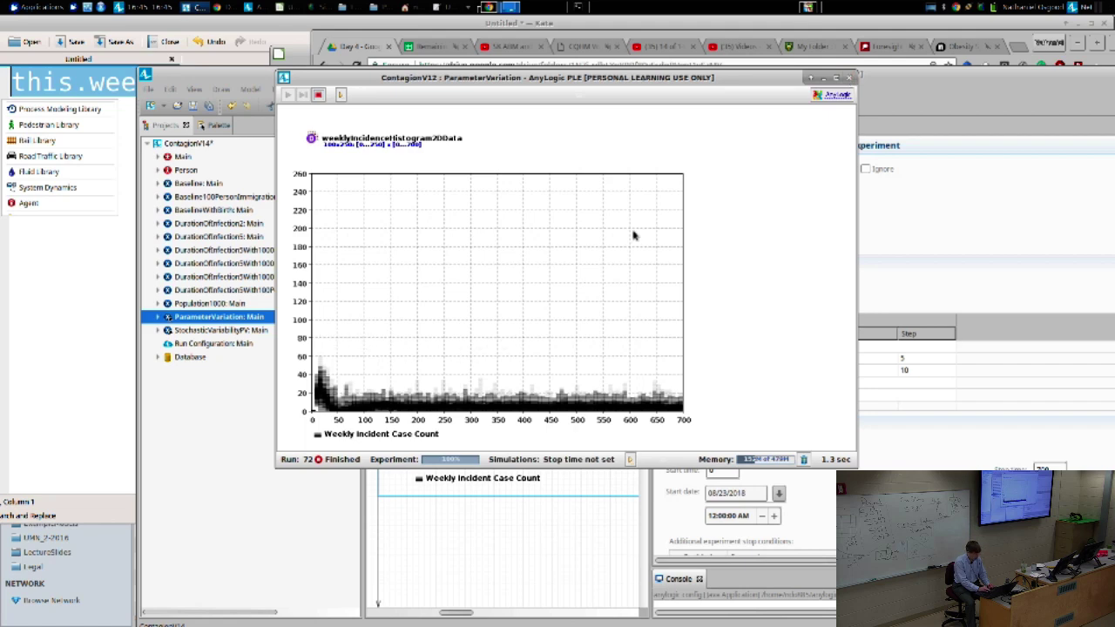
{"action": "left_click", "coordinate": [848, 77]}
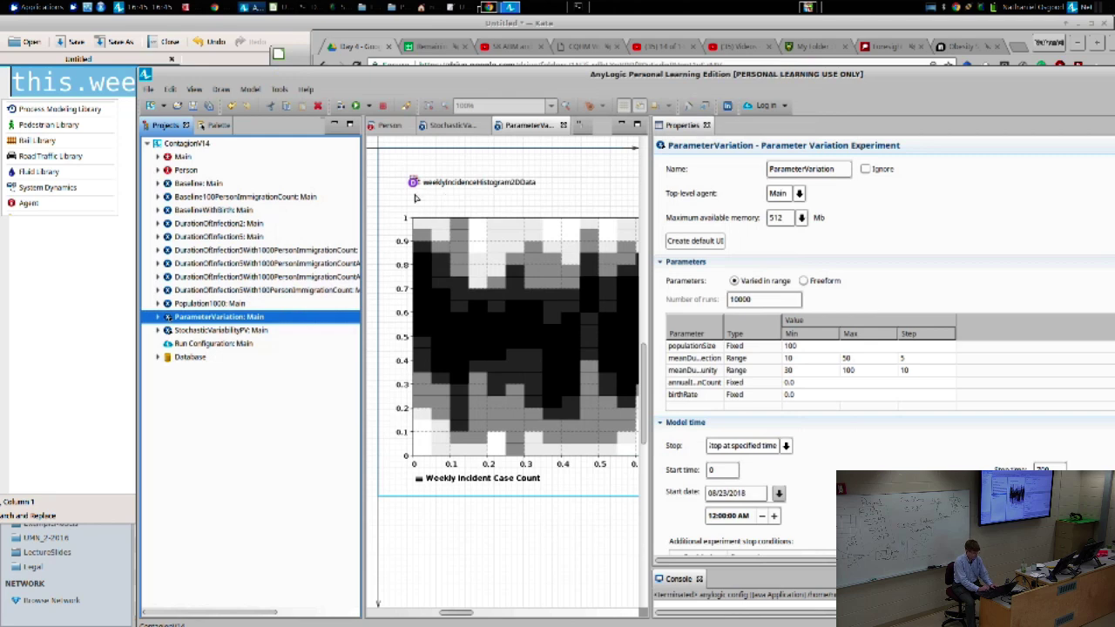
Step: Set the Y-axis of weeklyIncidenceHistogram2DData to an upper limit of 60 with 60 intervals
{"action": "left_click", "coordinate": [438, 250]}
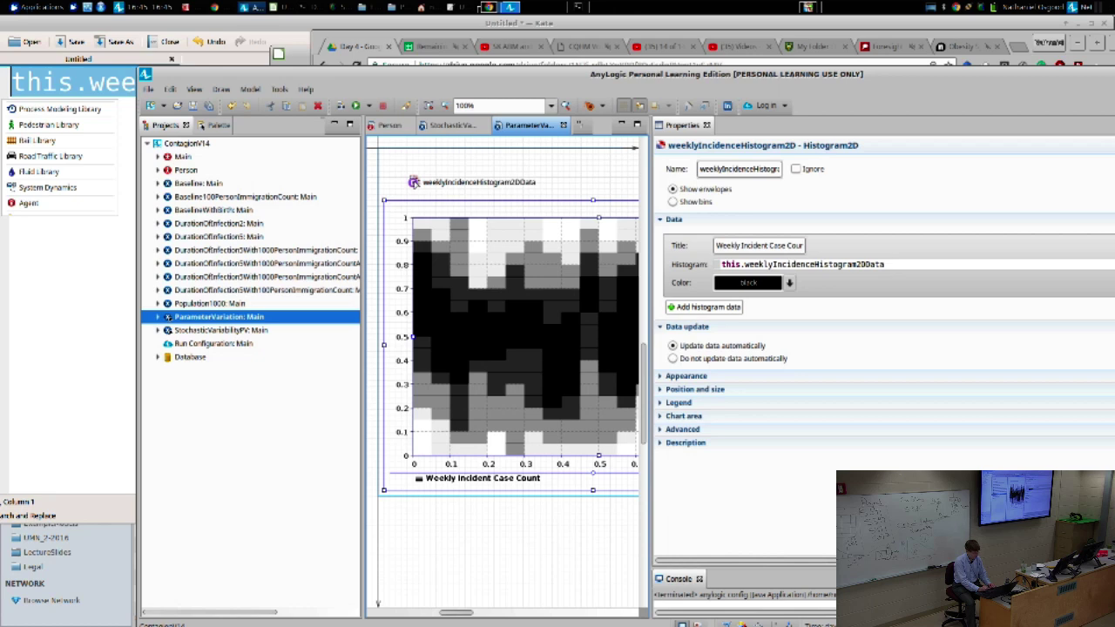
{"action": "left_click", "coordinate": [413, 182]}
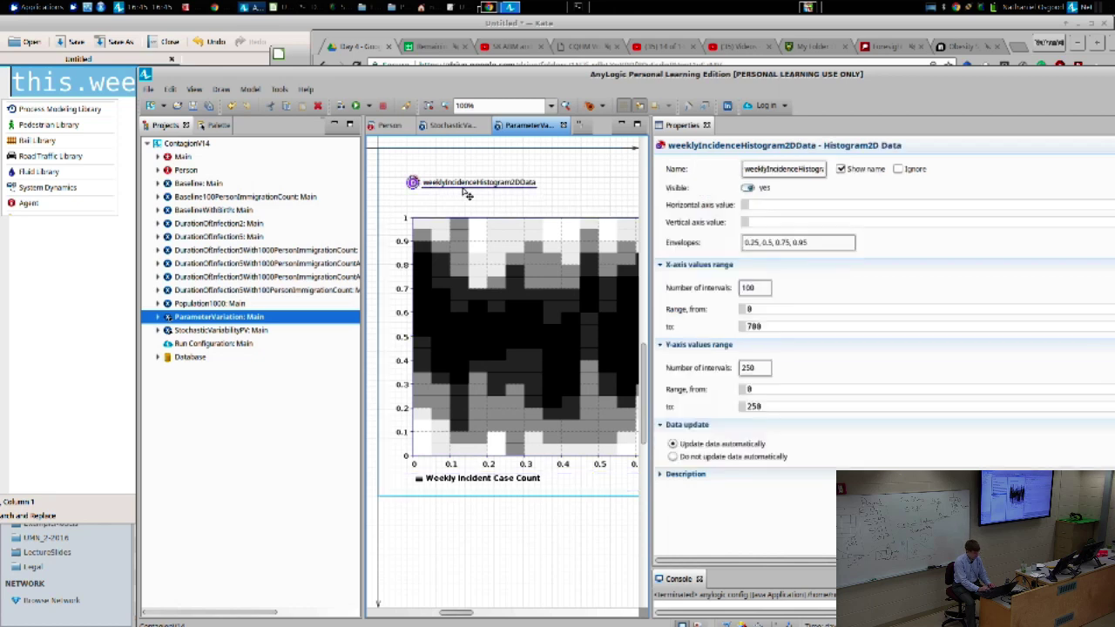
{"action": "double_click", "coordinate": [757, 288]}
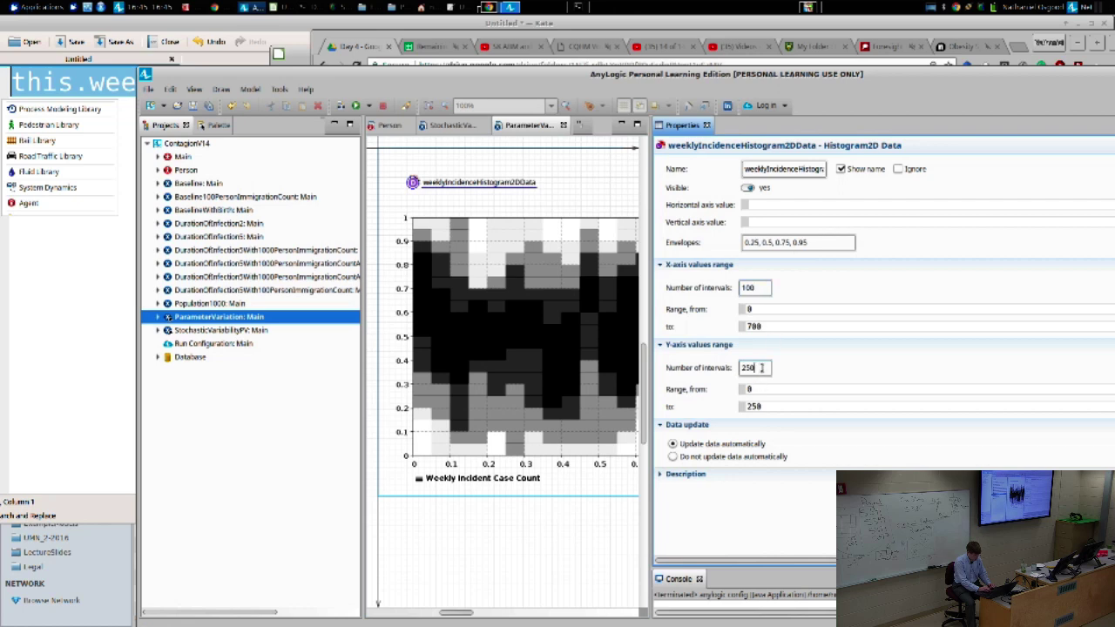
{"action": "double_click", "coordinate": [771, 406]}
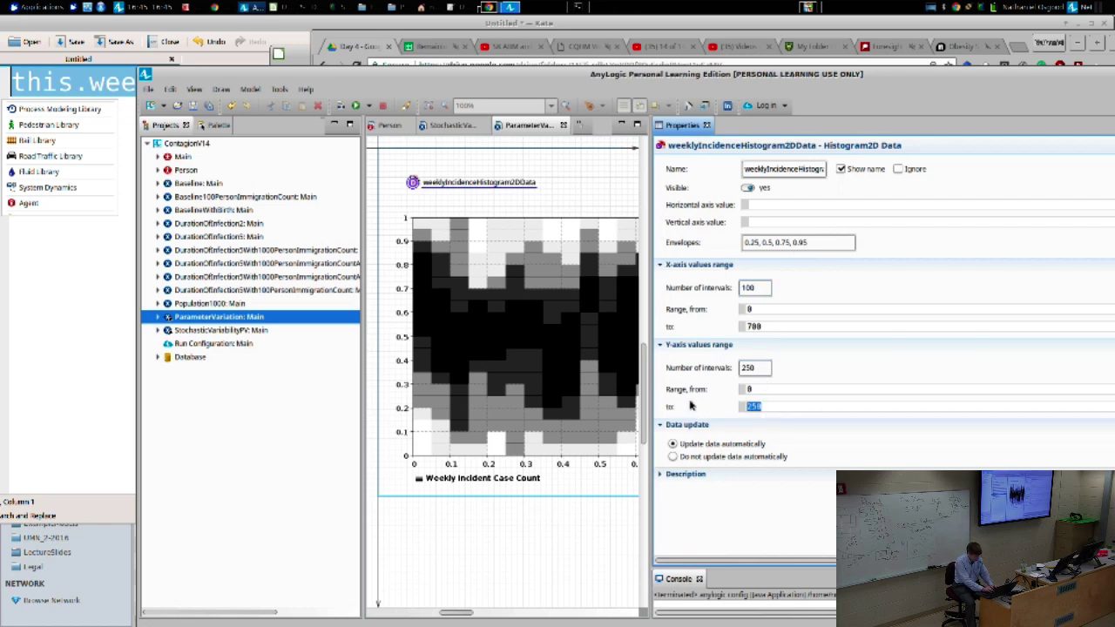
{"action": "type", "text": "60"}
{"action": "double_click", "coordinate": [757, 367]}
{"action": "type", "text": "60"}
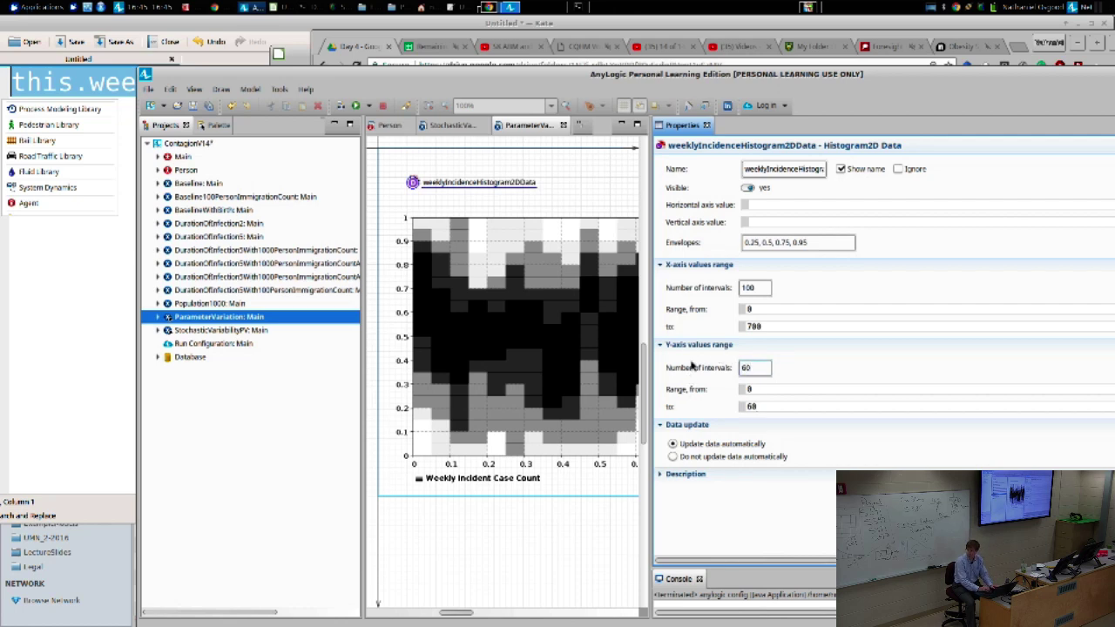
{"action": "key", "text": "BackSpace"}
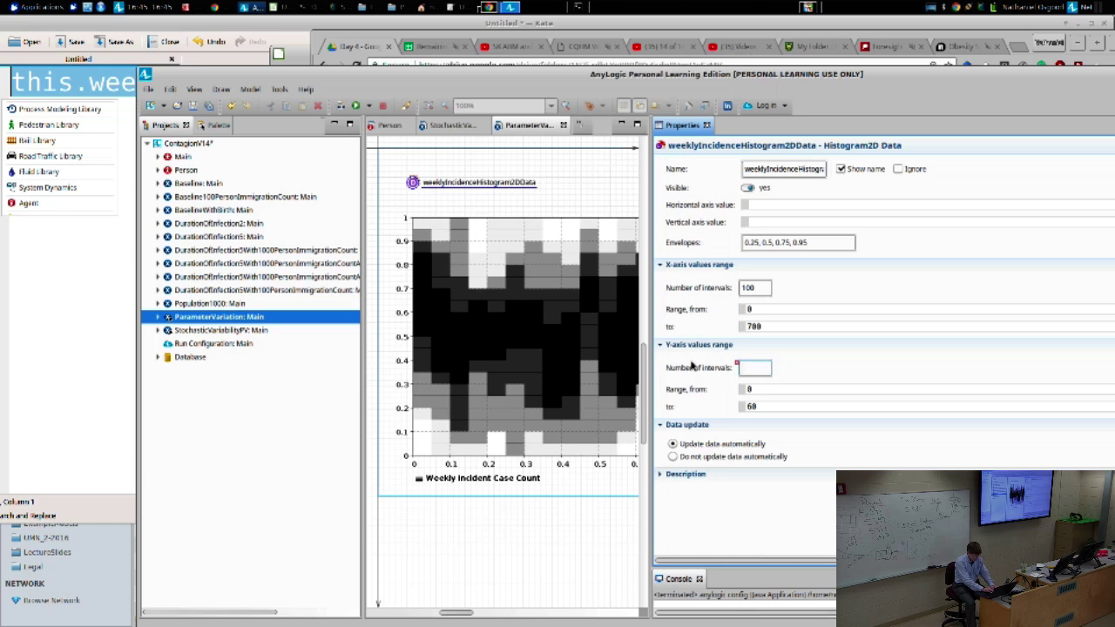
{"action": "type", "text": "60"}
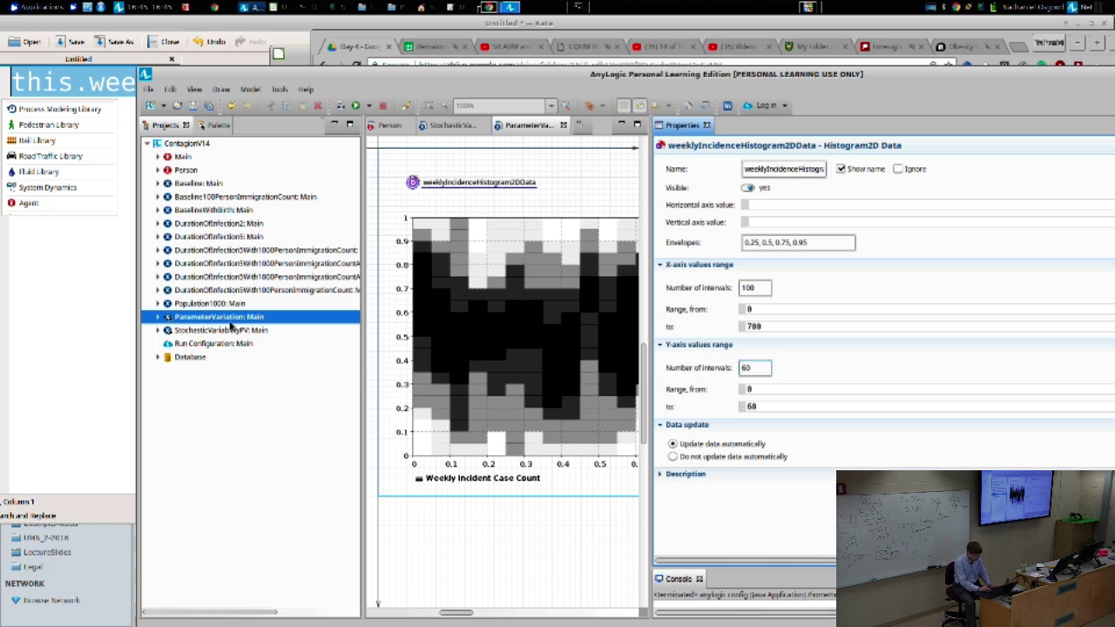
Step: Run ParameterVariation with the reduced Y-axis range, start its simulations and return to the experiment settings
{"action": "right_click", "coordinate": [228, 322]}
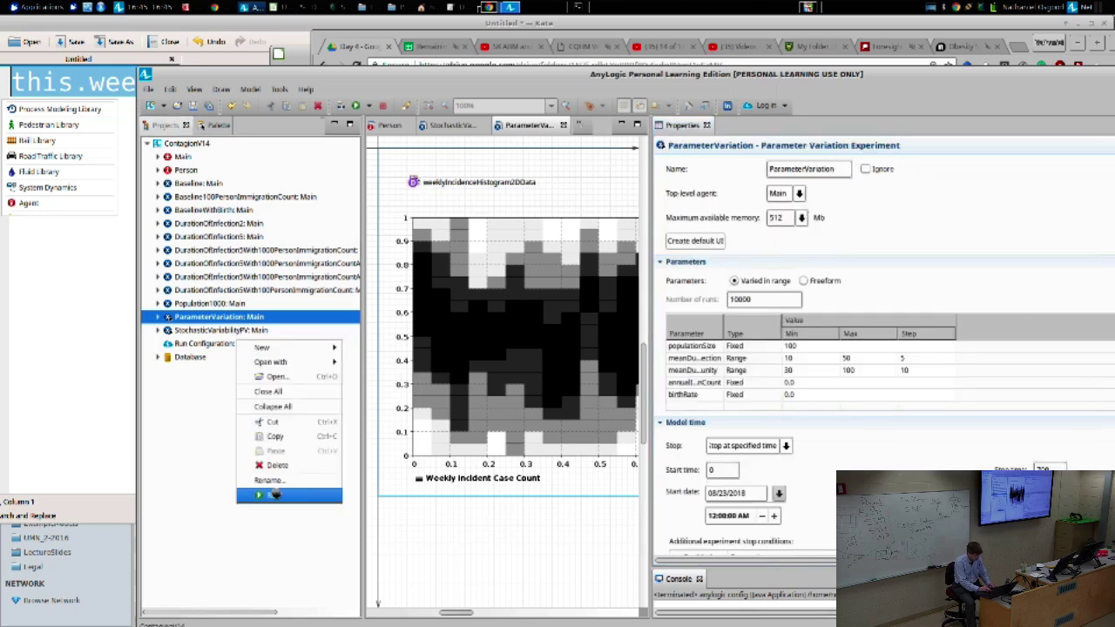
{"action": "left_click", "coordinate": [261, 494]}
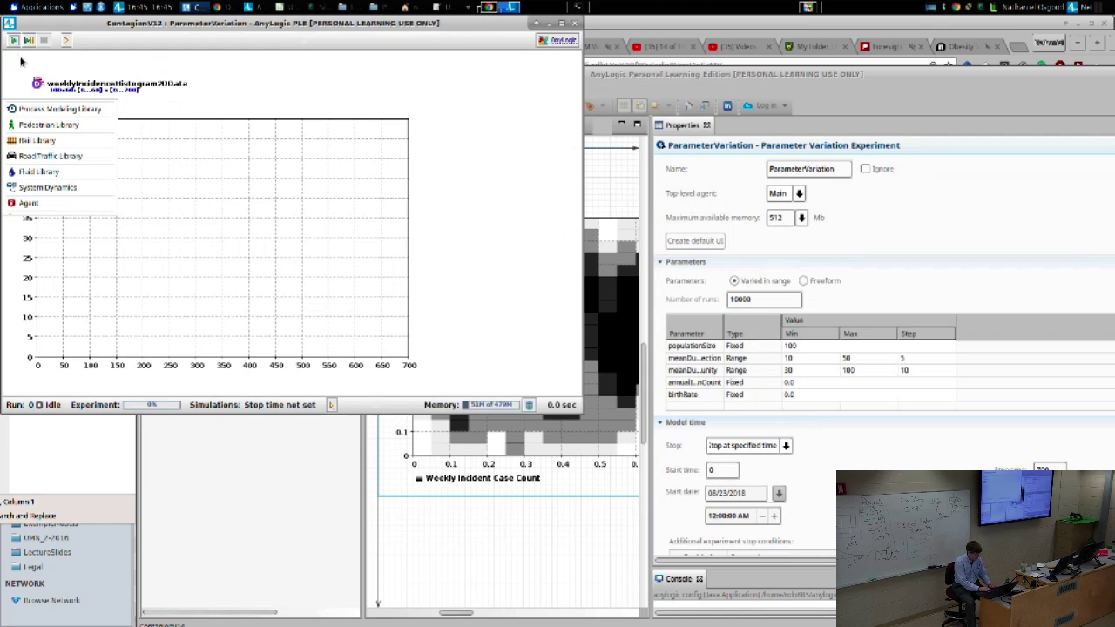
{"action": "left_click", "coordinate": [14, 41]}
{"action": "left_click_drag", "start_coordinate": [107, 26], "coordinate": [307, 35]}
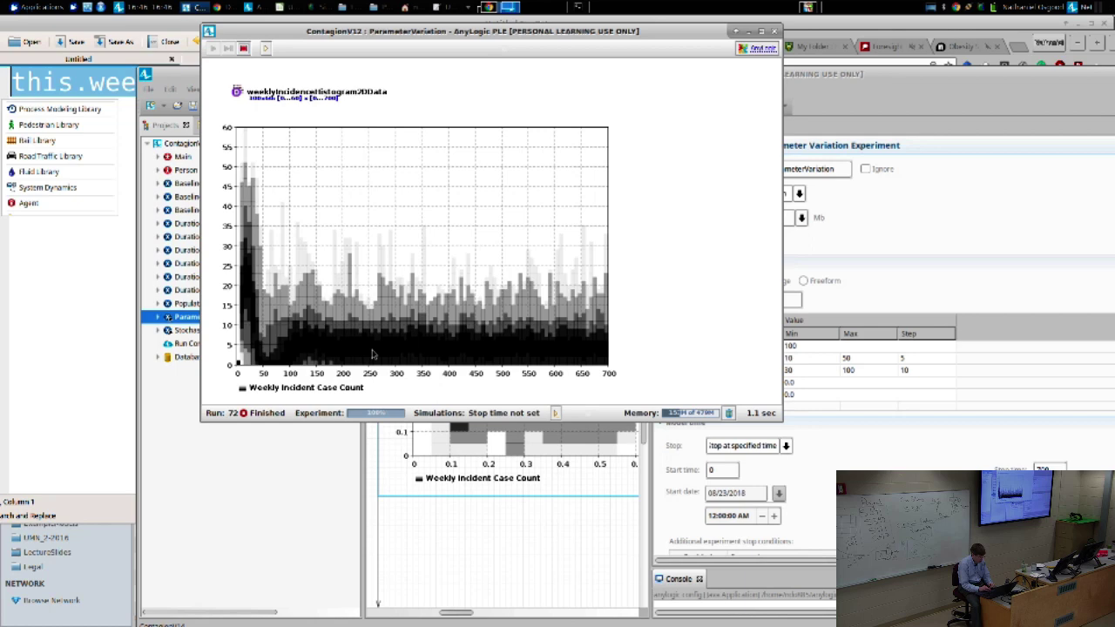
{"action": "key", "text": "alt+Tab"}
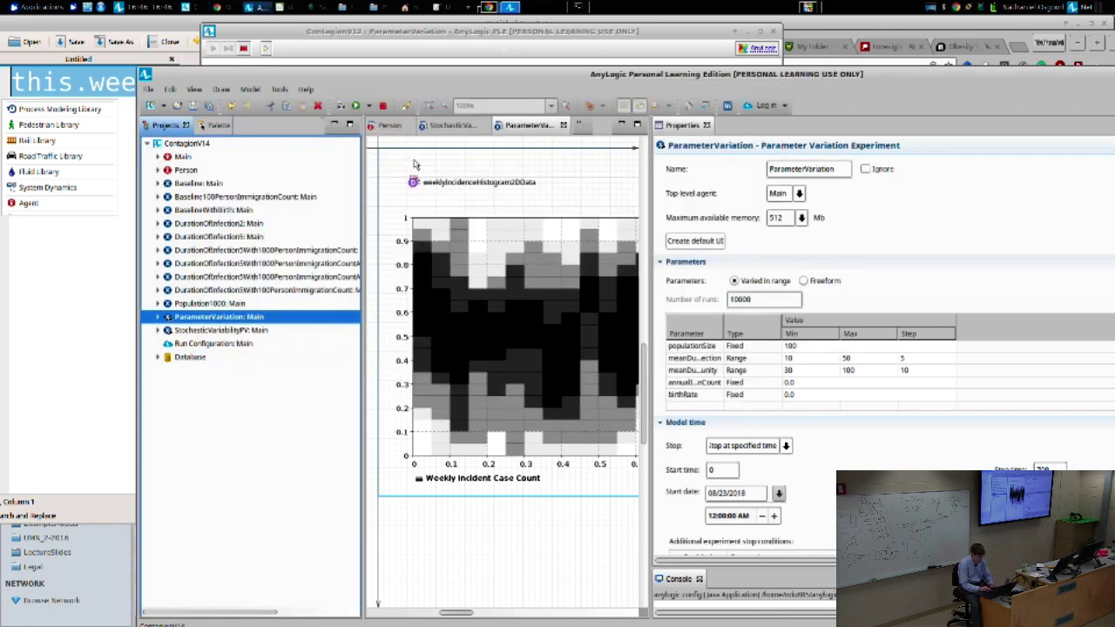
Step: Examine the envelope fractions of weeklyIncidenceHistogram2DData against the shaded bands in the ParameterVariation run's histogram
{"action": "left_click", "coordinate": [415, 182]}
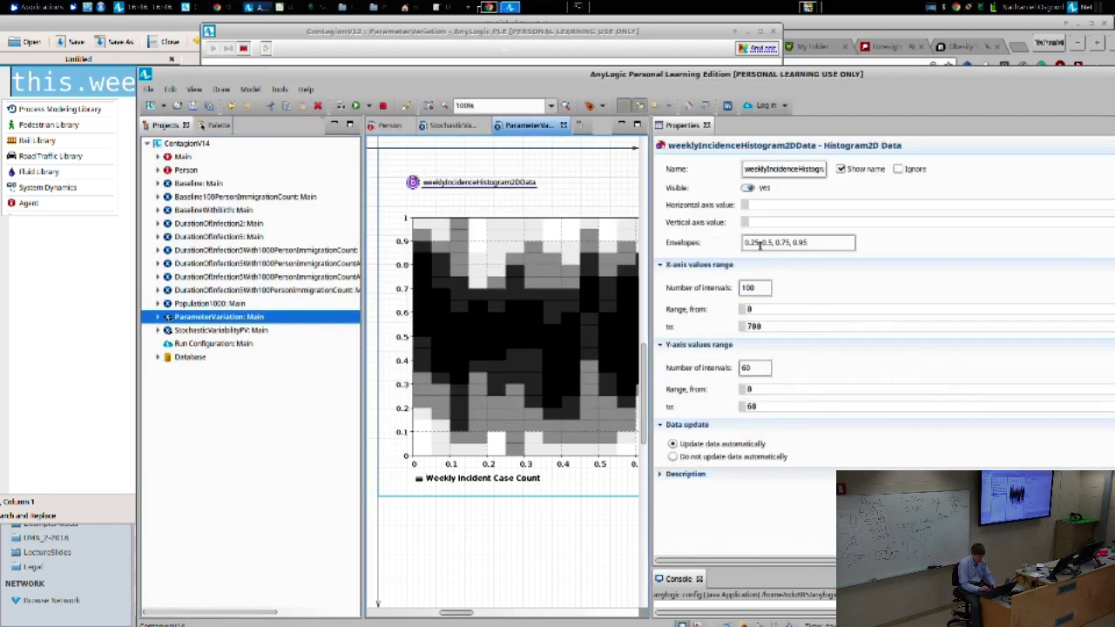
{"action": "key", "text": "alt+Tab"}
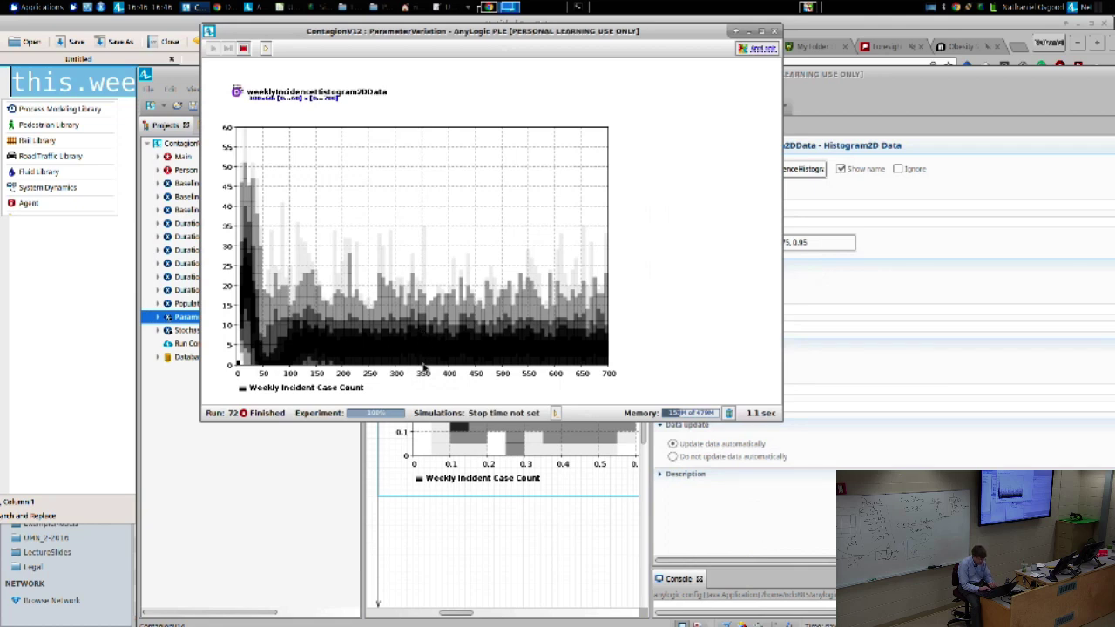
{"action": "key", "text": "alt+Tab"}
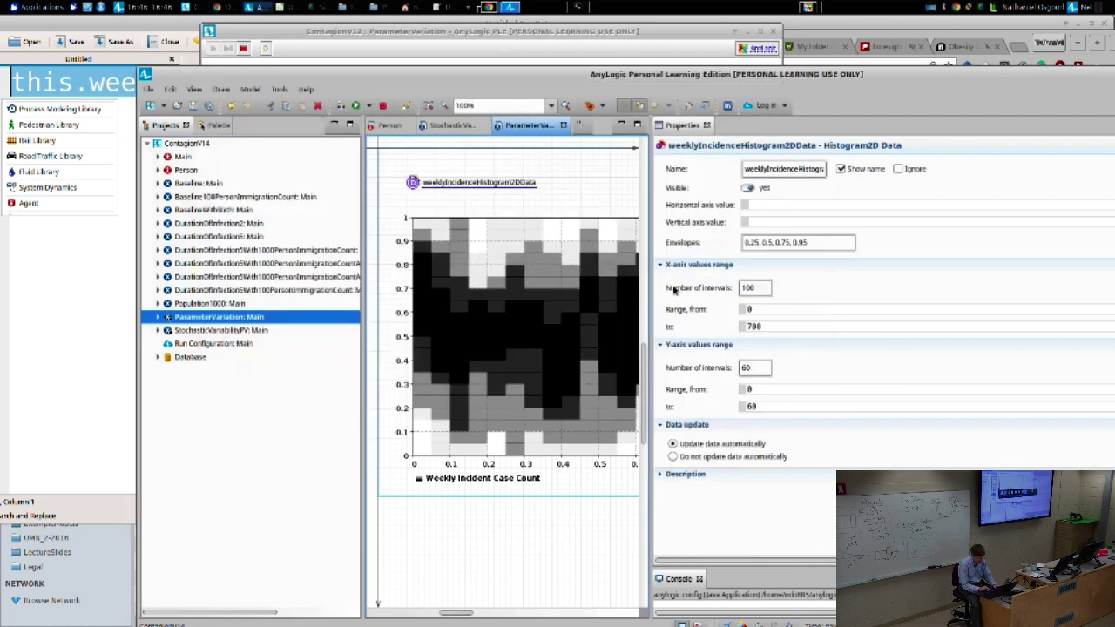
{"action": "double_click", "coordinate": [766, 242]}
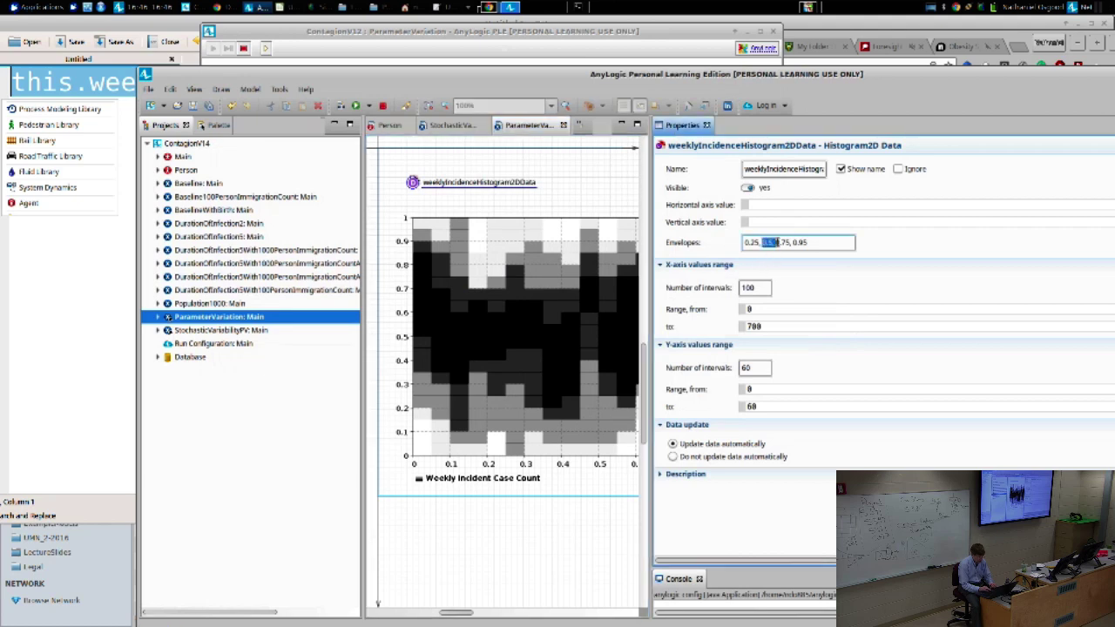
{"action": "key", "text": "alt+Tab"}
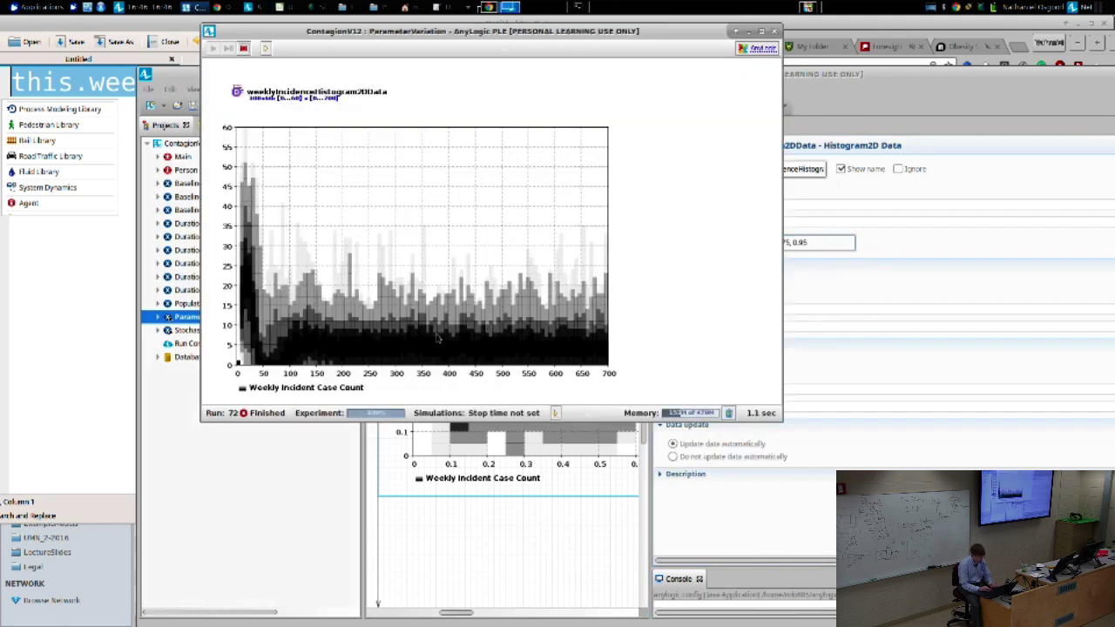
{"action": "key", "text": "alt+Tab"}
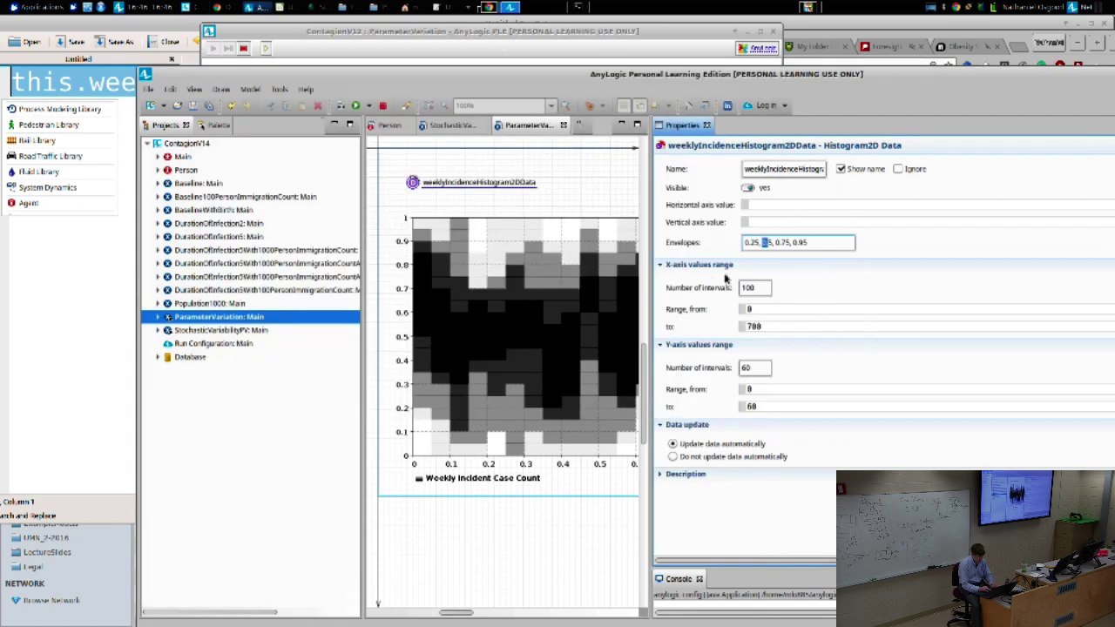
{"action": "key", "text": "alt+Tab"}
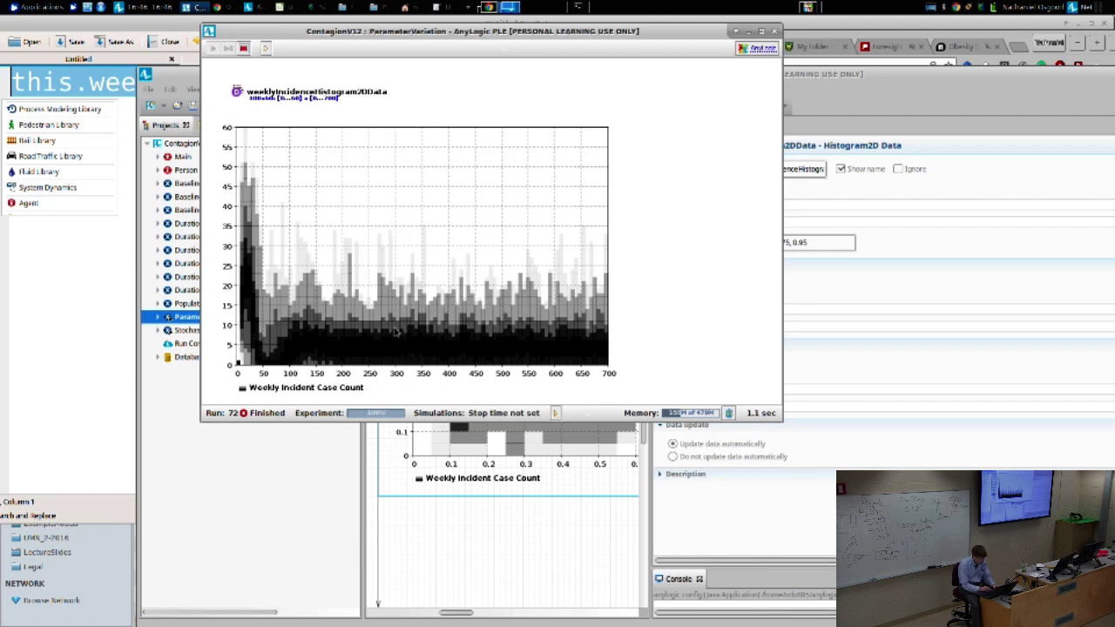
{"action": "key", "text": "alt+Tab"}
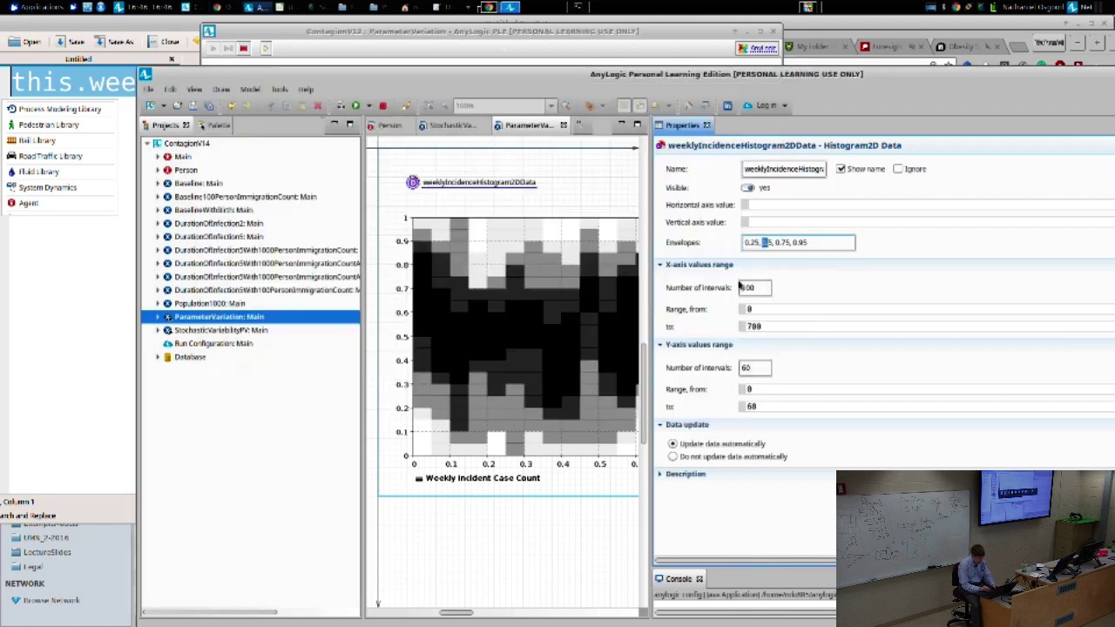
{"action": "left_click", "coordinate": [763, 245]}
{"action": "key", "text": "alt+Tab"}
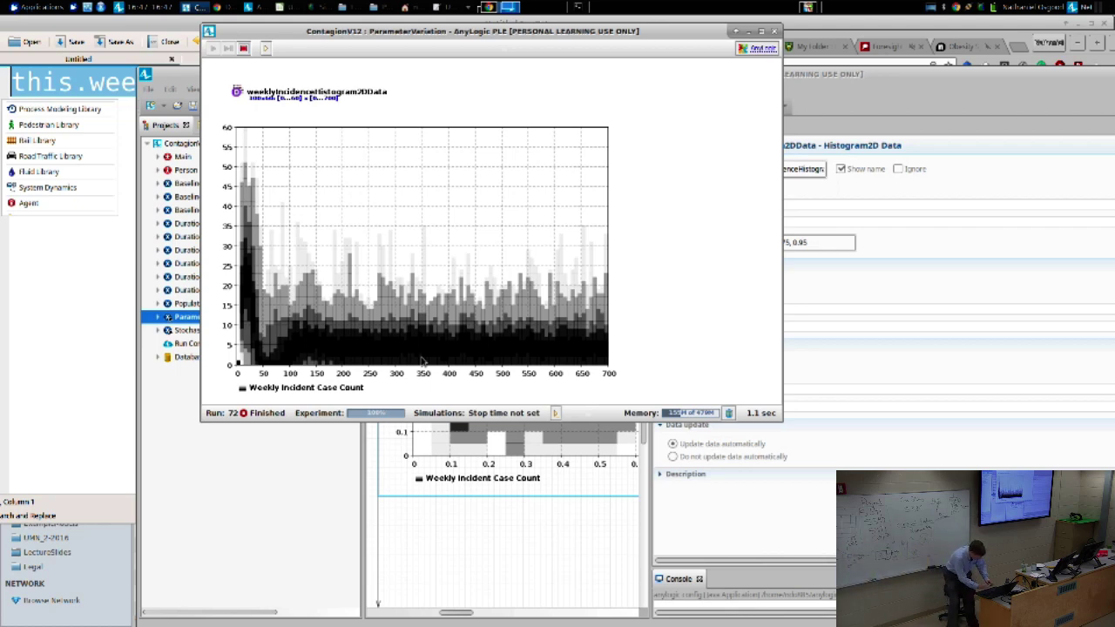
Step: Close the ParameterVariation run window and set the Weekly Incident Case Count histogram to show bins instead of envelopes
{"action": "left_click", "coordinate": [774, 32]}
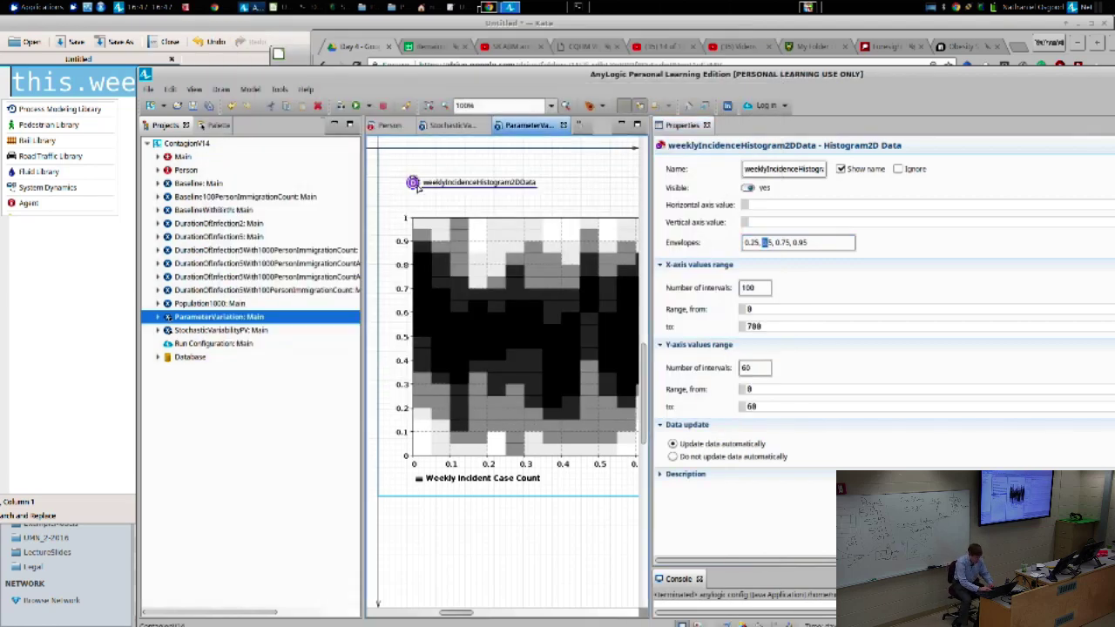
{"action": "left_click", "coordinate": [462, 324]}
{"action": "left_click", "coordinate": [688, 202]}
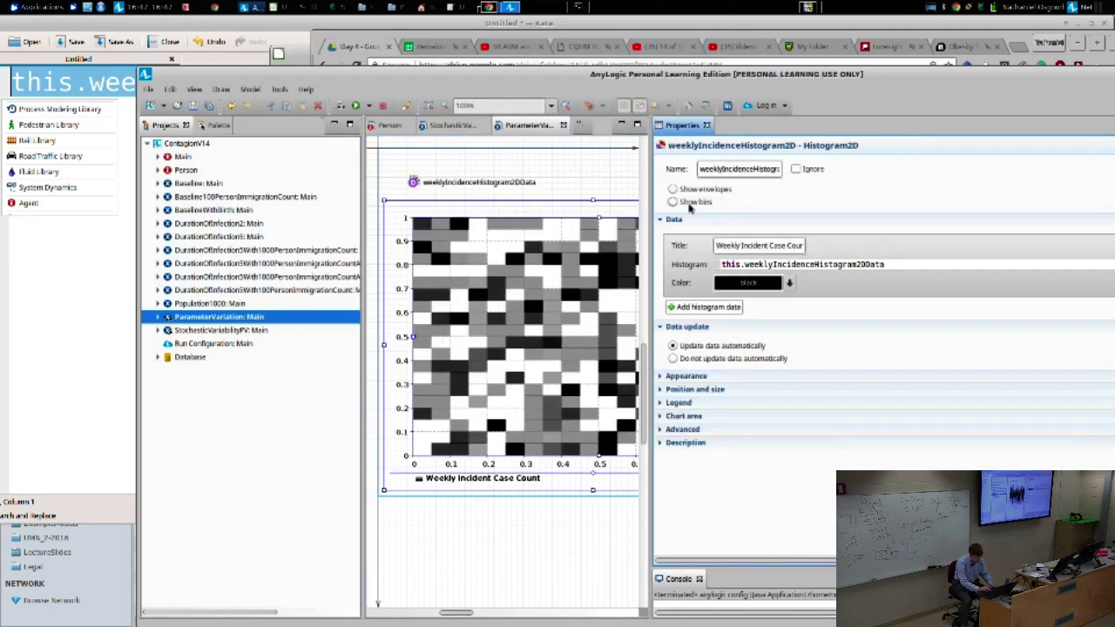
Step: Run the ParameterVariation experiment with the bin display and start its simulations
{"action": "right_click", "coordinate": [238, 465]}
{"action": "left_click", "coordinate": [258, 602]}
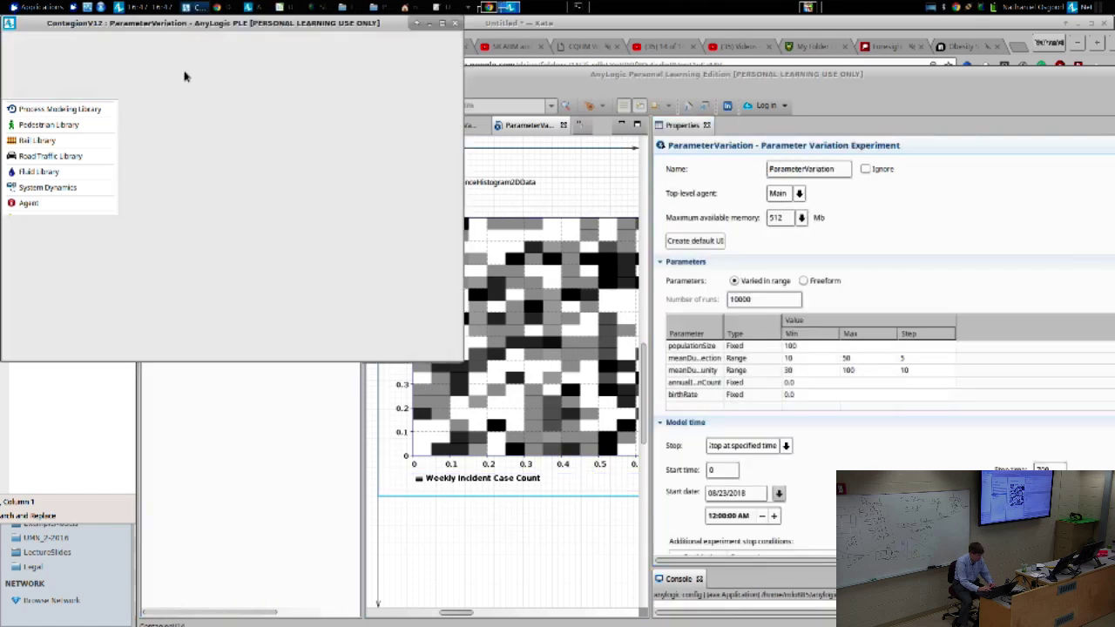
{"action": "left_click_drag", "start_coordinate": [135, 19], "coordinate": [353, 63]}
{"action": "left_click", "coordinate": [229, 84]}
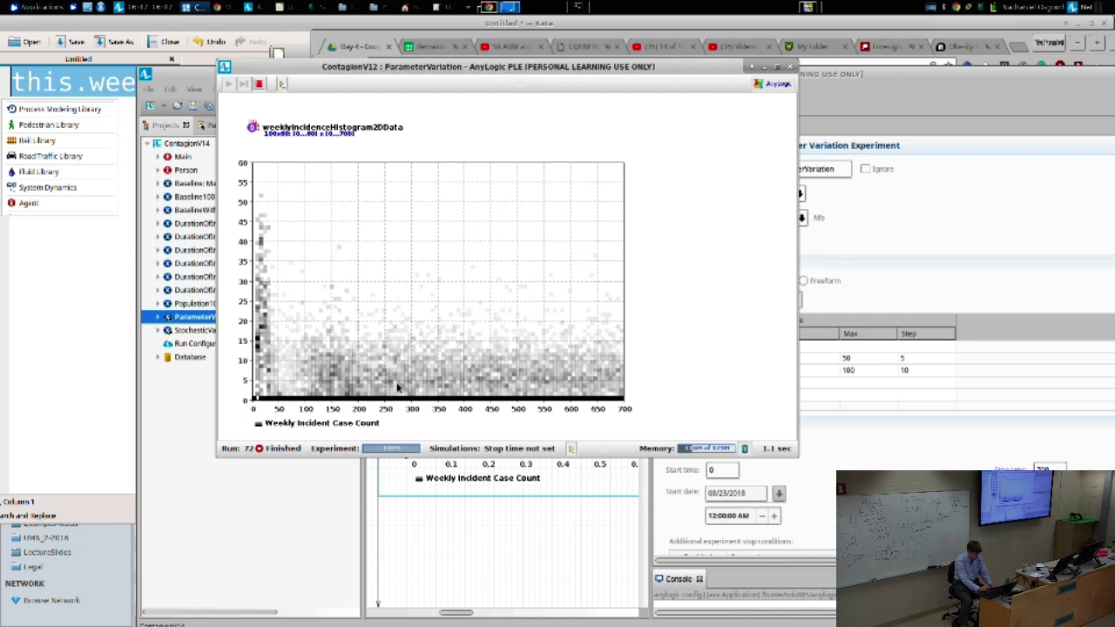
Step: Copy the run's weekly incidence histogram data and paste it into the Untitled 1 spreadsheet in LibreOffice Calc
{"action": "right_click", "coordinate": [410, 306]}
{"action": "left_click", "coordinate": [433, 315]}
{"action": "key", "text": "alt+Tab"}
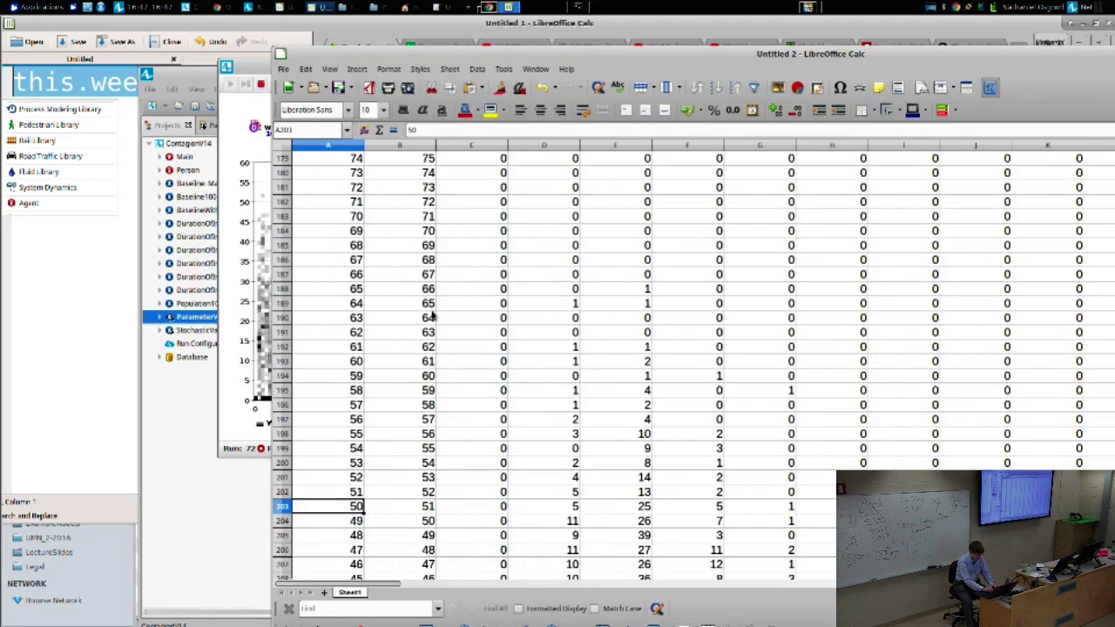
{"action": "key", "text": "alt+Tab"}
{"action": "key", "text": "ctrl+v"}
{"action": "key", "text": "Return"}
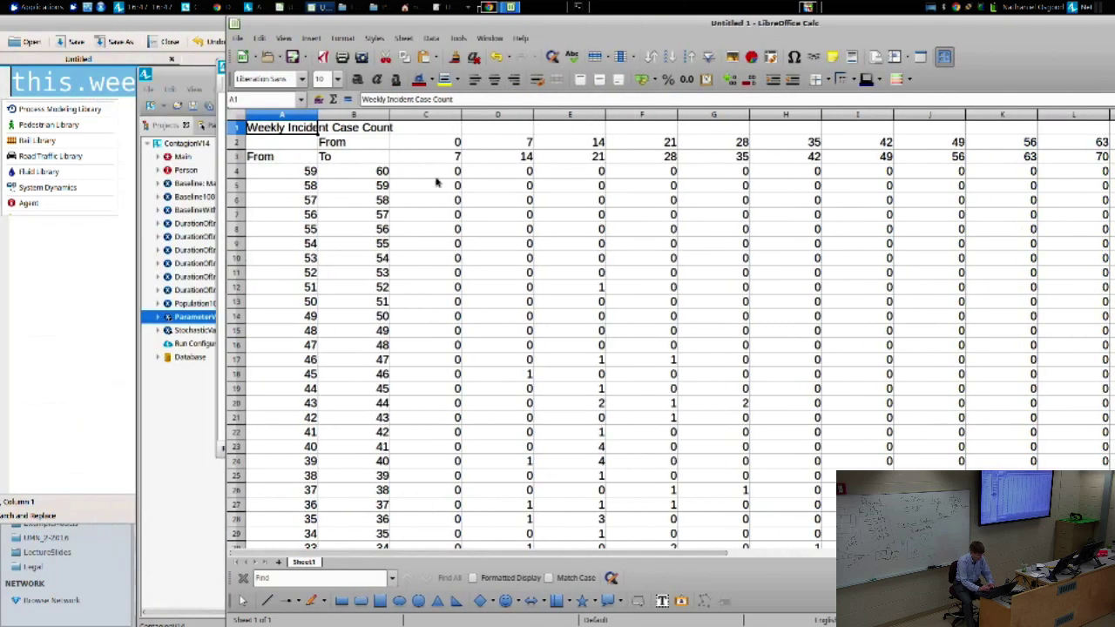
Step: Examine the pasted bin counts along the lowest incidence row and through the column for time 28 to 35
{"action": "left_click", "coordinate": [437, 174]}
{"action": "key", "text": "ctrl+Down"}
{"action": "key", "text": "Right"}
{"action": "key", "text": "Right"}
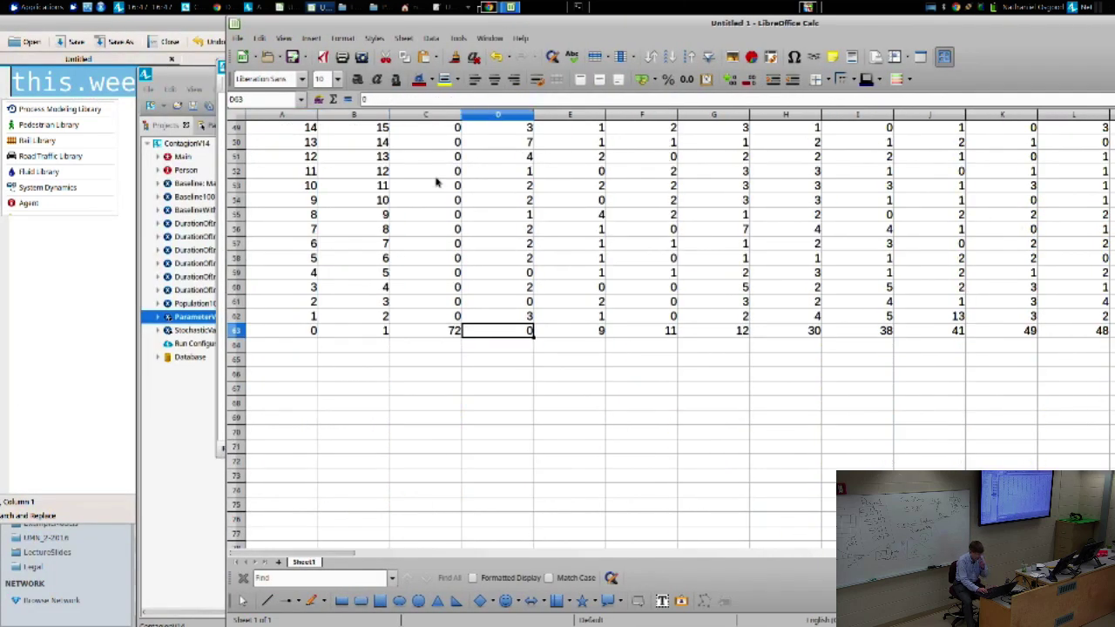
{"action": "key", "text": "Right"}
{"action": "key", "text": "Right"}
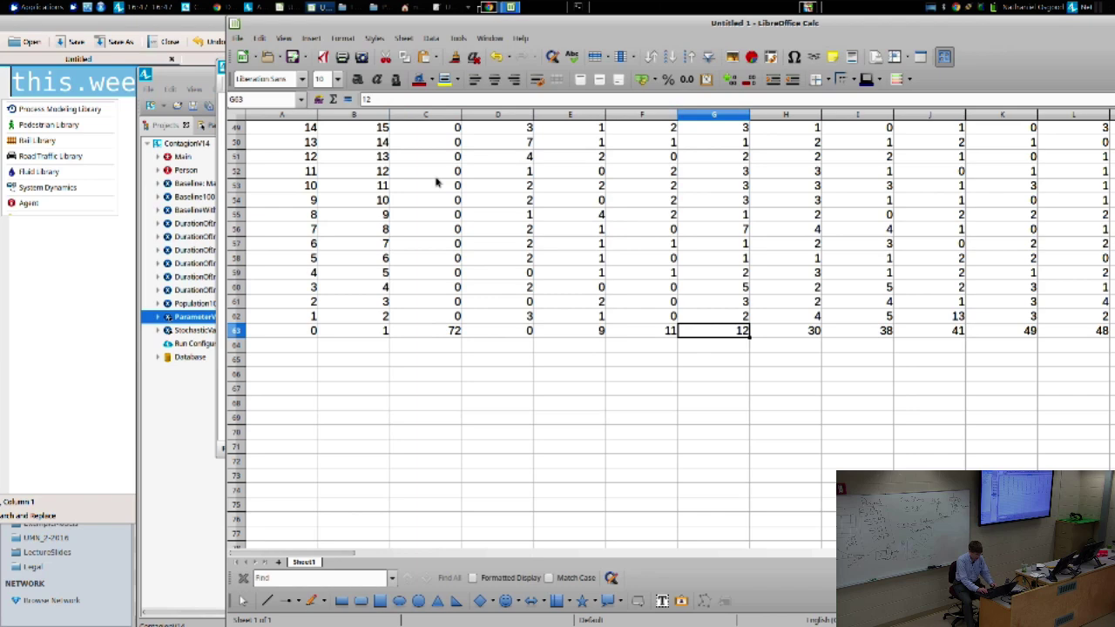
{"action": "key", "text": "Up"}
{"action": "key", "text": "Up"}
{"action": "key", "text": "Up"}
{"action": "key", "text": "Up"}
{"action": "key", "text": "Up"}
{"action": "key", "text": "Up"}
{"action": "key", "text": "Up"}
{"action": "key", "text": "Up"}
{"action": "key", "text": "Up"}
{"action": "key", "text": "Up"}
{"action": "key", "text": "Up"}
{"action": "key", "text": "Up"}
{"action": "key", "text": "Up"}
{"action": "key", "text": "Up"}
{"action": "key", "text": "Up"}
{"action": "key", "text": "Up"}
{"action": "key", "text": "Up"}
{"action": "key", "text": "Up"}
{"action": "key", "text": "Up"}
{"action": "key", "text": "Up"}
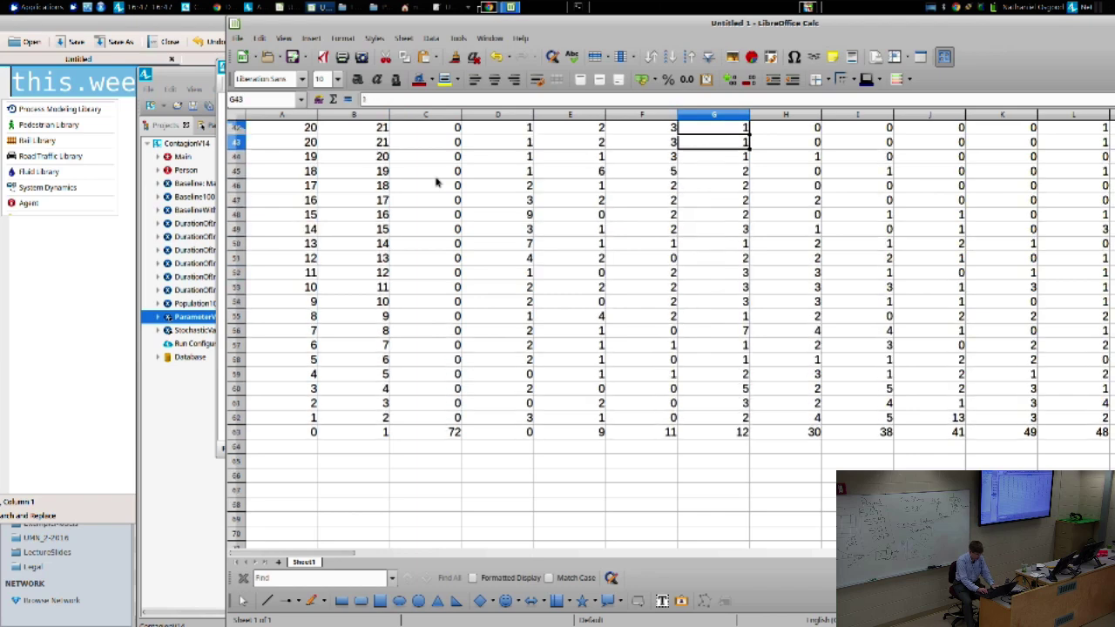
{"action": "key", "text": "Up"}
{"action": "key", "text": "Up"}
{"action": "key", "text": "Up"}
{"action": "key", "text": "Up"}
{"action": "key", "text": "Up"}
{"action": "key", "text": "Up"}
{"action": "key", "text": "Up"}
{"action": "key", "text": "Up"}
{"action": "key", "text": "Up"}
{"action": "key", "text": "Up"}
{"action": "key", "text": "Up"}
{"action": "key", "text": "Up"}
{"action": "key", "text": "Up"}
{"action": "key", "text": "Up"}
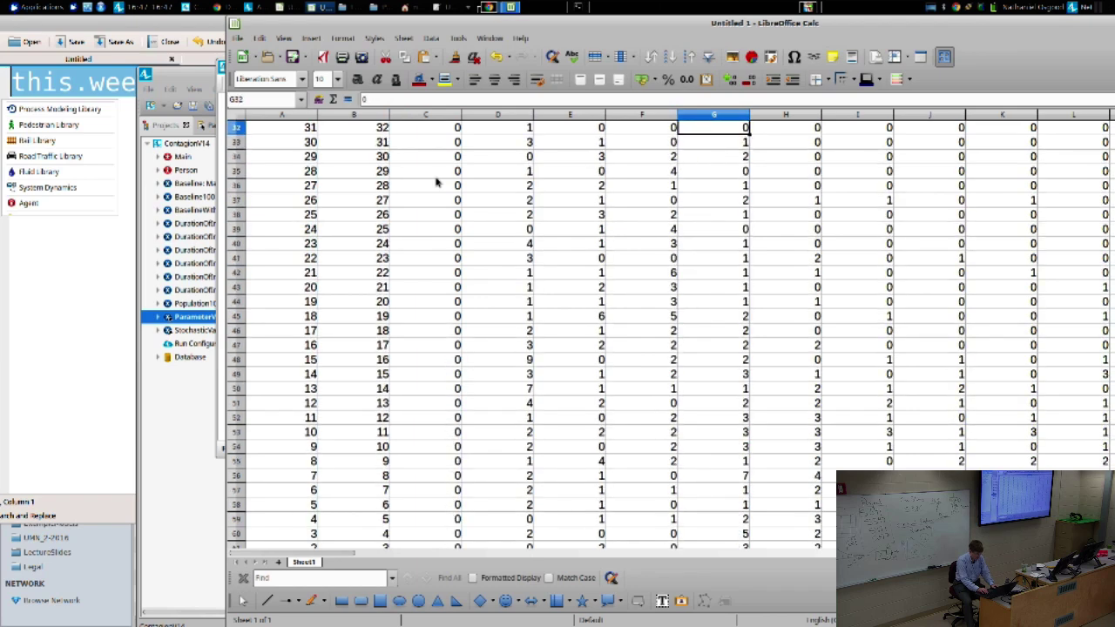
{"action": "key", "text": "Up"}
{"action": "key", "text": "Down"}
{"action": "key", "text": "Down"}
{"action": "key", "text": "Down"}
{"action": "key", "text": "Down"}
{"action": "key", "text": "Down"}
{"action": "key", "text": "Down"}
{"action": "key", "text": "Down"}
{"action": "key", "text": "Down"}
{"action": "key", "text": "Down"}
{"action": "key", "text": "Down"}
{"action": "key", "text": "Down"}
{"action": "key", "text": "Down"}
{"action": "key", "text": "Down"}
{"action": "key", "text": "Down"}
{"action": "key", "text": "Down"}
{"action": "key", "text": "Down"}
{"action": "key", "text": "Down"}
{"action": "key", "text": "Down"}
{"action": "key", "text": "Down"}
{"action": "key", "text": "Down"}
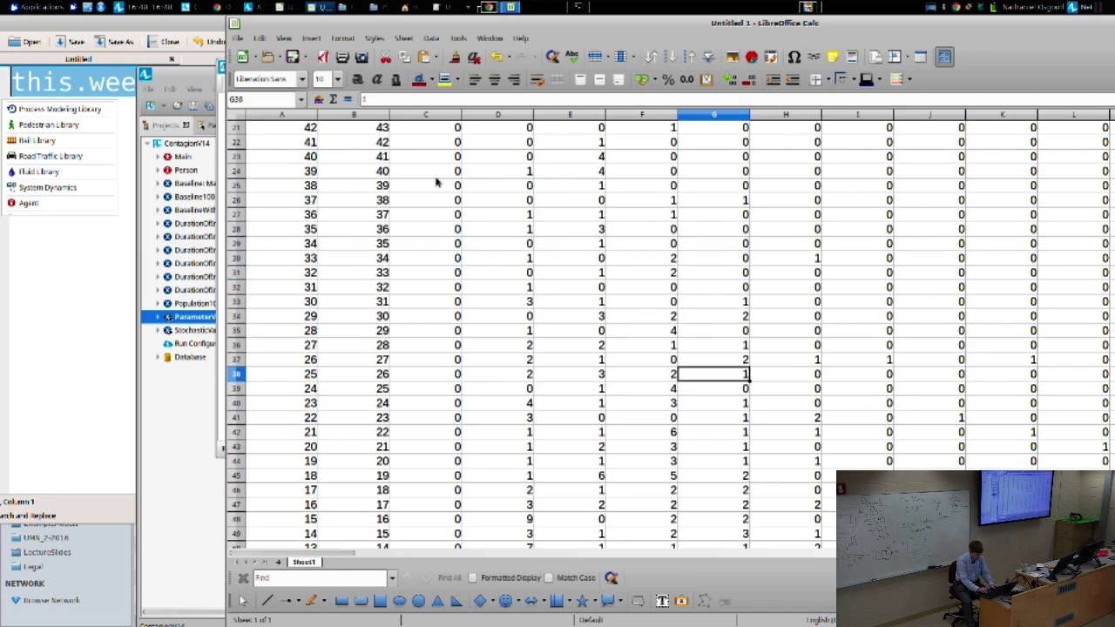
{"action": "key", "text": "Down"}
{"action": "key", "text": "Down"}
{"action": "key", "text": "Down"}
{"action": "key", "text": "Down"}
{"action": "key", "text": "Down"}
{"action": "key", "text": "Down"}
{"action": "key", "text": "Down"}
{"action": "key", "text": "Down"}
{"action": "key", "text": "Down"}
{"action": "key", "text": "Down"}
{"action": "key", "text": "Down"}
{"action": "key", "text": "Down"}
{"action": "key", "text": "Down"}
{"action": "key", "text": "Down"}
{"action": "key", "text": "Down"}
{"action": "key", "text": "Down"}
{"action": "key", "text": "Down"}
{"action": "key", "text": "Down"}
{"action": "key", "text": "Down"}
{"action": "key", "text": "Down"}
{"action": "key", "text": "Up"}
{"action": "key", "text": "Up"}
{"action": "key", "text": "Up"}
{"action": "key", "text": "Up"}
{"action": "key", "text": "Up"}
{"action": "key", "text": "Up"}
{"action": "key", "text": "Up"}
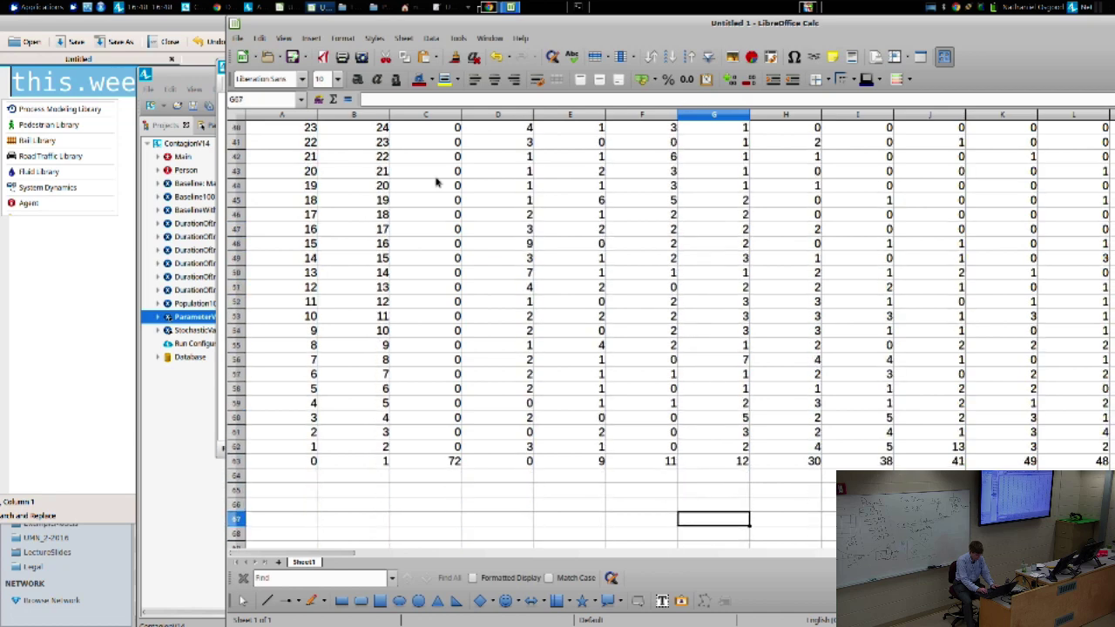
Step: Check the time interval heading of column G and review its bin counts down to the lowest incidence interval
{"action": "key", "text": "ctrl+Up"}
{"action": "key", "text": "Down"}
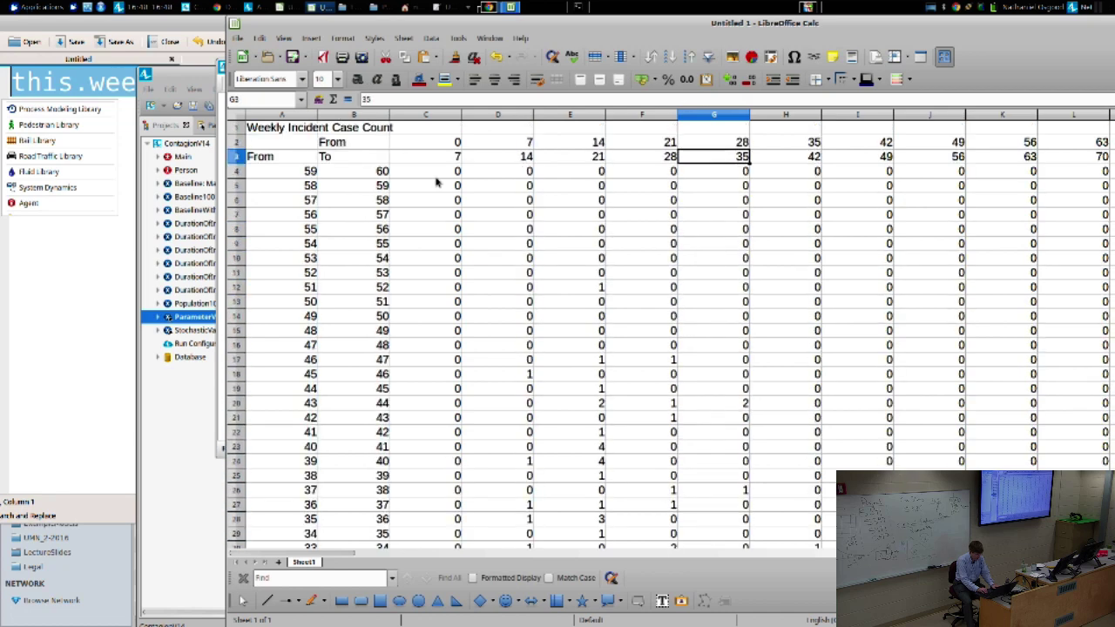
{"action": "key", "text": "Page_Down"}
{"action": "key", "text": "Page_Down"}
{"action": "key", "text": "Page_Up"}
{"action": "key", "text": "Down"}
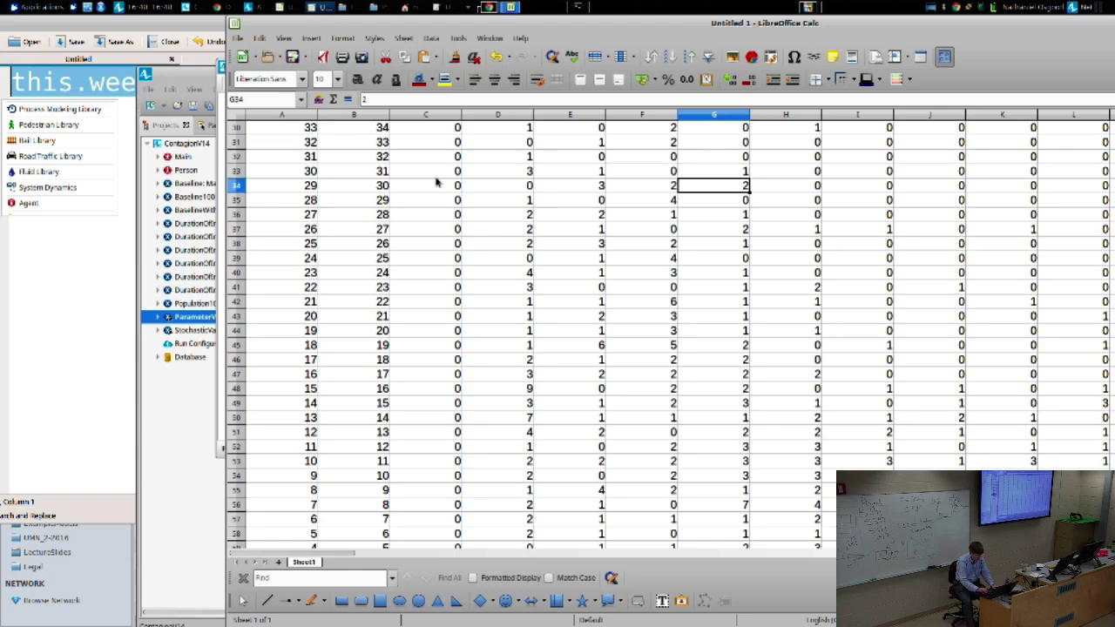
{"action": "key", "text": "ctrl+Down"}
{"action": "key", "text": "Up"}
{"action": "key", "text": "Up"}
{"action": "key", "text": "Up"}
{"action": "key", "text": "Up"}
{"action": "key", "text": "Up"}
{"action": "key", "text": "Up"}
{"action": "key", "text": "Up"}
{"action": "key", "text": "Up"}
{"action": "key", "text": "Up"}
{"action": "key", "text": "Up"}
{"action": "key", "text": "Up"}
{"action": "key", "text": "Up"}
{"action": "key", "text": "Up"}
{"action": "key", "text": "Up"}
{"action": "key", "text": "Up"}
{"action": "key", "text": "Up"}
{"action": "key", "text": "Up"}
{"action": "key", "text": "Up"}
{"action": "key", "text": "Up"}
{"action": "key", "text": "Up"}
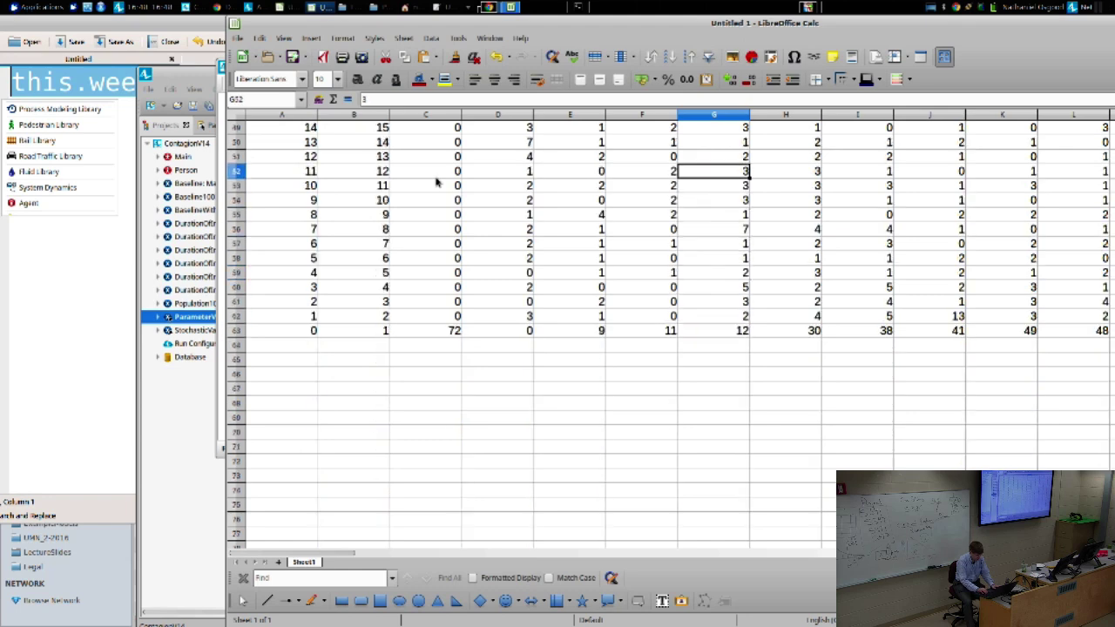
{"action": "key", "text": "Up"}
{"action": "key", "text": "Up"}
{"action": "key", "text": "Up"}
{"action": "key", "text": "Down"}
Step: Compare the new run's histogram with the earlier bin counts in Untitled 2, inspecting the last data row of column F
{"action": "key", "text": "alt+Tab"}
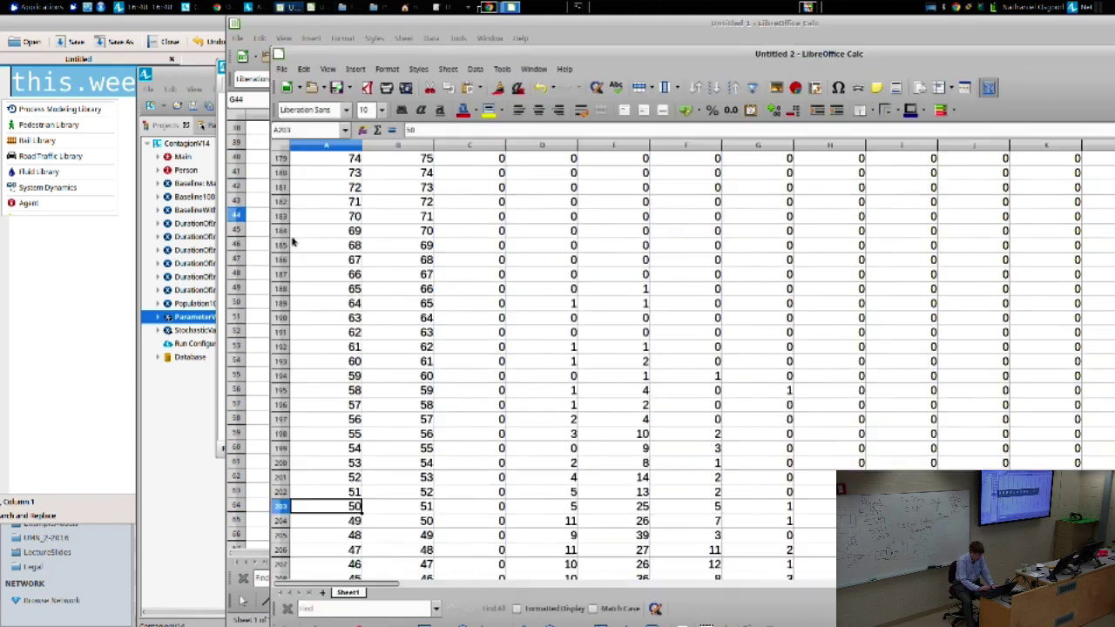
{"action": "key", "text": "alt+Tab"}
{"action": "key", "text": "alt+Tab"}
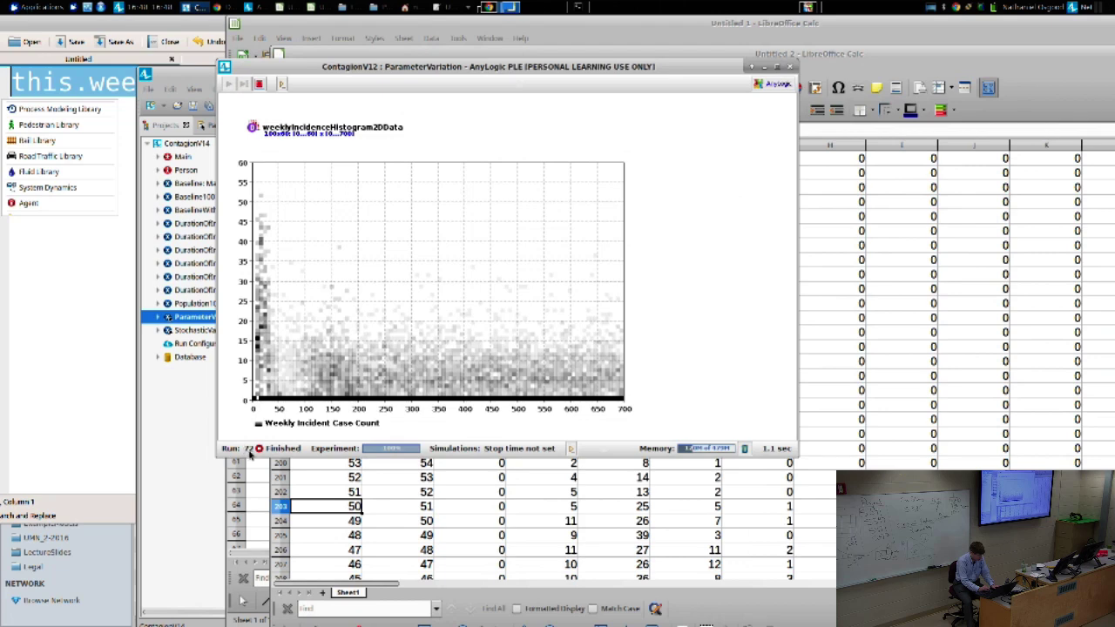
{"action": "key", "text": "alt+Tab"}
{"action": "left_click", "coordinate": [737, 448]}
{"action": "left_click", "coordinate": [741, 462]}
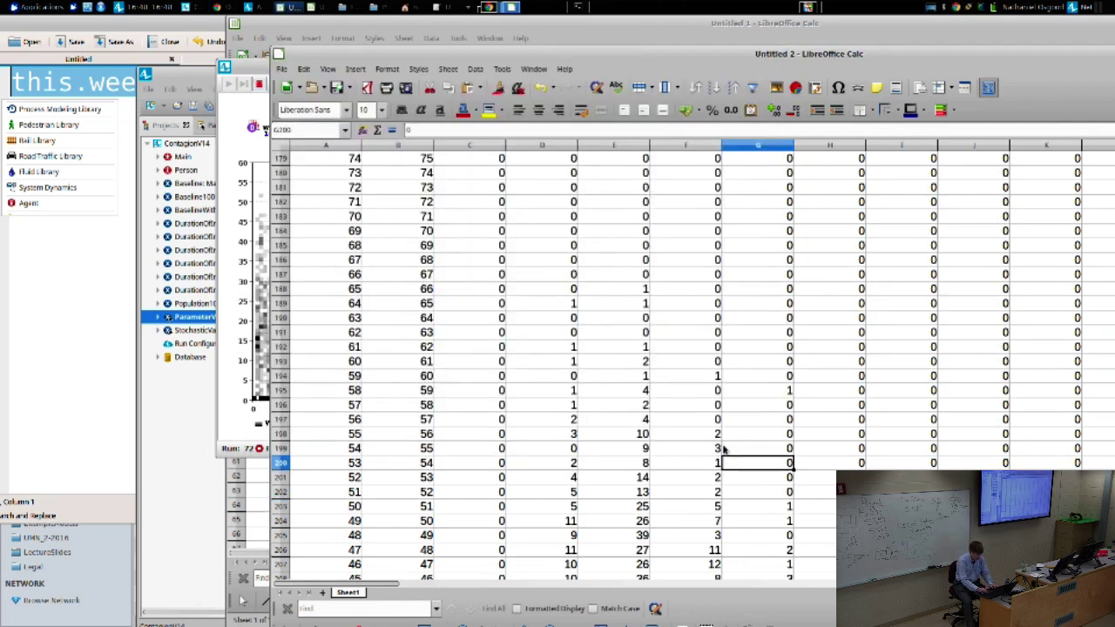
{"action": "left_click", "coordinate": [716, 462]}
{"action": "key", "text": "ctrl+Down"}
{"action": "key", "text": "alt+Tab"}
{"action": "key", "text": "alt+Tab"}
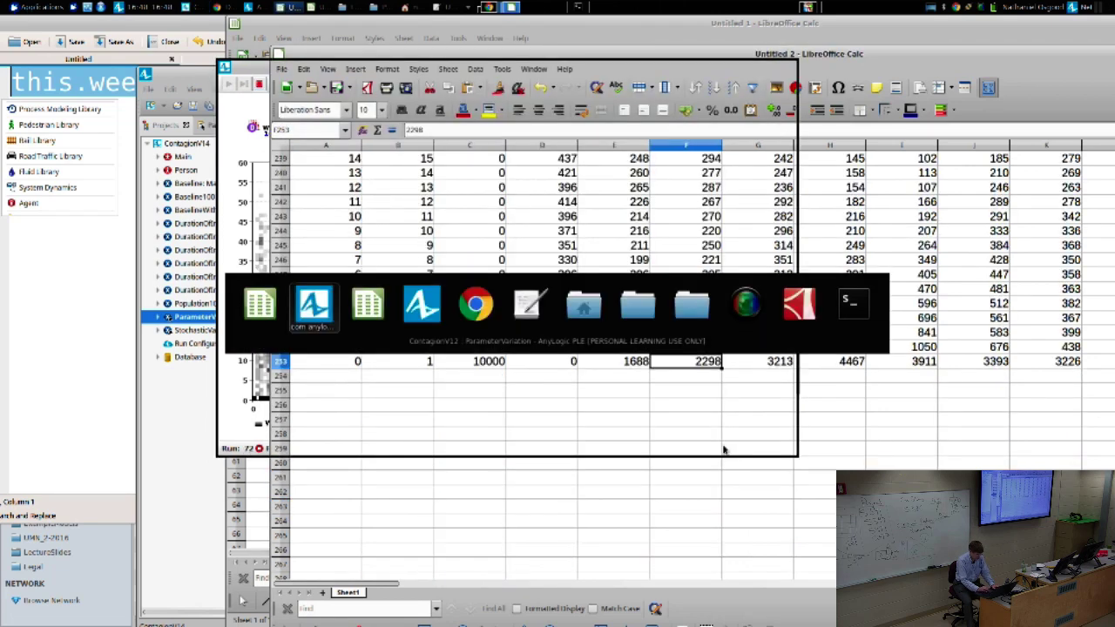
Step: Close Untitled 2 without saving and go to the last data row of column G in Untitled 1
{"action": "key", "text": "ctrl+w"}
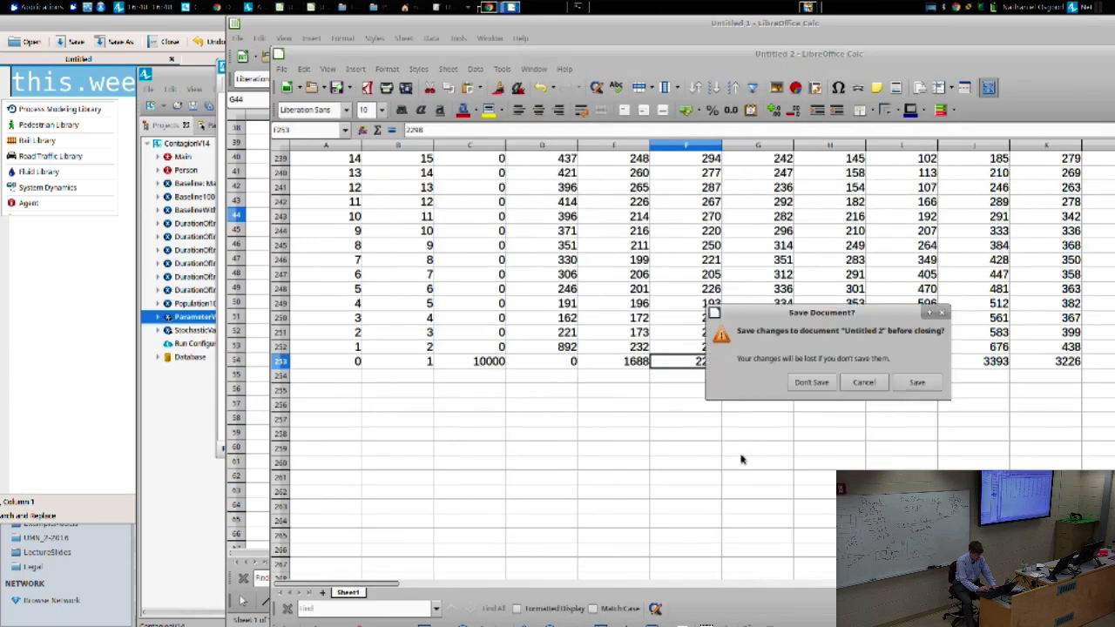
{"action": "left_click", "coordinate": [806, 381]}
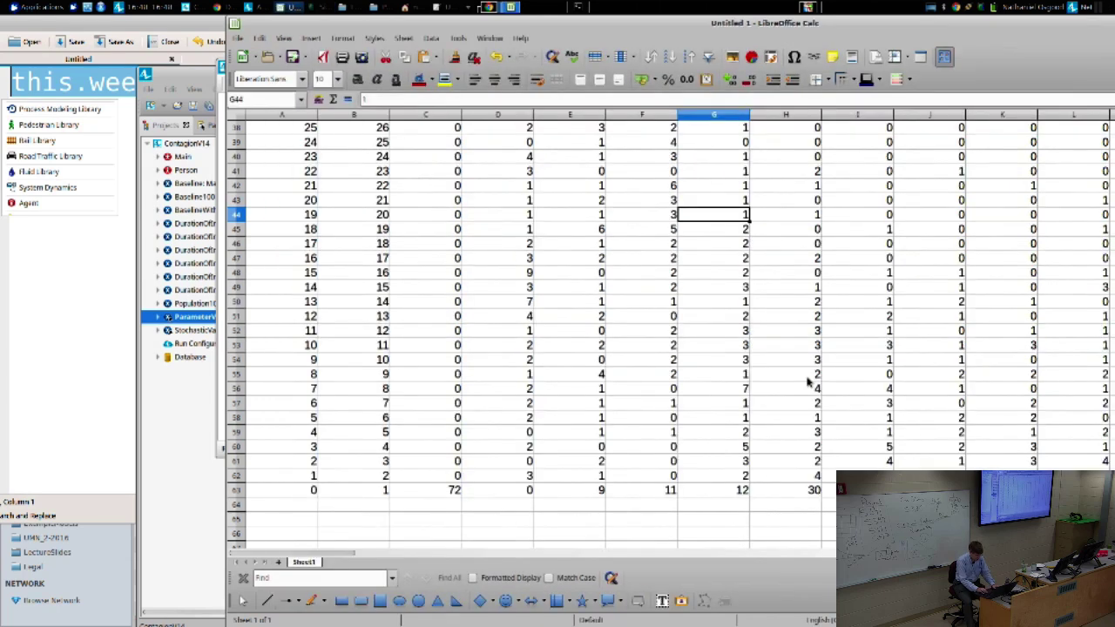
{"action": "key", "text": "Down"}
{"action": "key", "text": "ctrl+Down"}
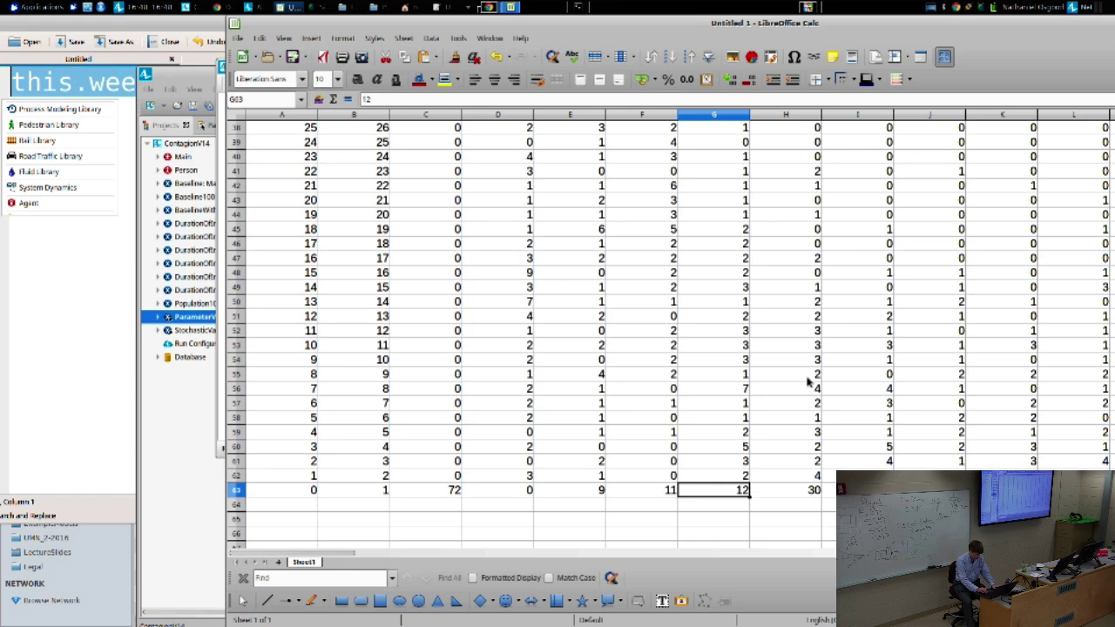
Step: Review the bin counts in column G of Untitled 1 upward from the lowest incidence interval
{"action": "key", "text": "Up"}
{"action": "key", "text": "Up"}
{"action": "key", "text": "Up"}
{"action": "key", "text": "Up"}
{"action": "key", "text": "Up"}
{"action": "key", "text": "Up"}
{"action": "key", "text": "Up"}
{"action": "key", "text": "Up"}
{"action": "key", "text": "Up"}
{"action": "key", "text": "Up"}
{"action": "key", "text": "Up"}
{"action": "key", "text": "Up"}
{"action": "key", "text": "Up"}
{"action": "key", "text": "Up"}
{"action": "key", "text": "Up"}
{"action": "key", "text": "Up"}
{"action": "key", "text": "Up"}
{"action": "key", "text": "Up"}
{"action": "key", "text": "Up"}
{"action": "key", "text": "Up"}
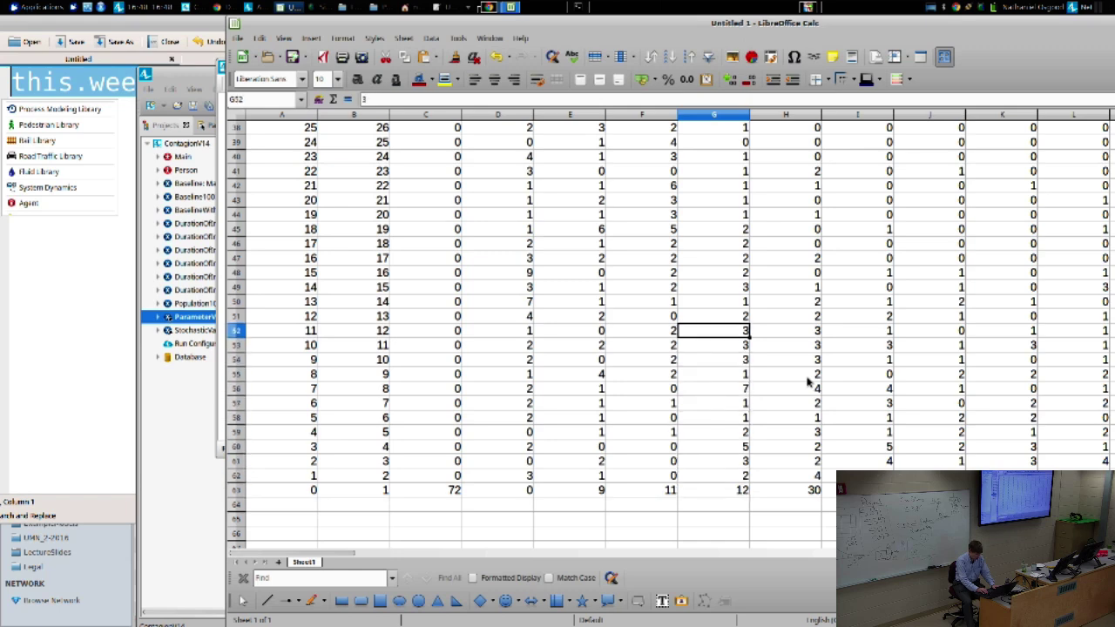
Step: Switch to the AnyLogic editor, widen the ParameterVariation properties area and maximize the window
{"action": "key", "text": "alt+Tab"}
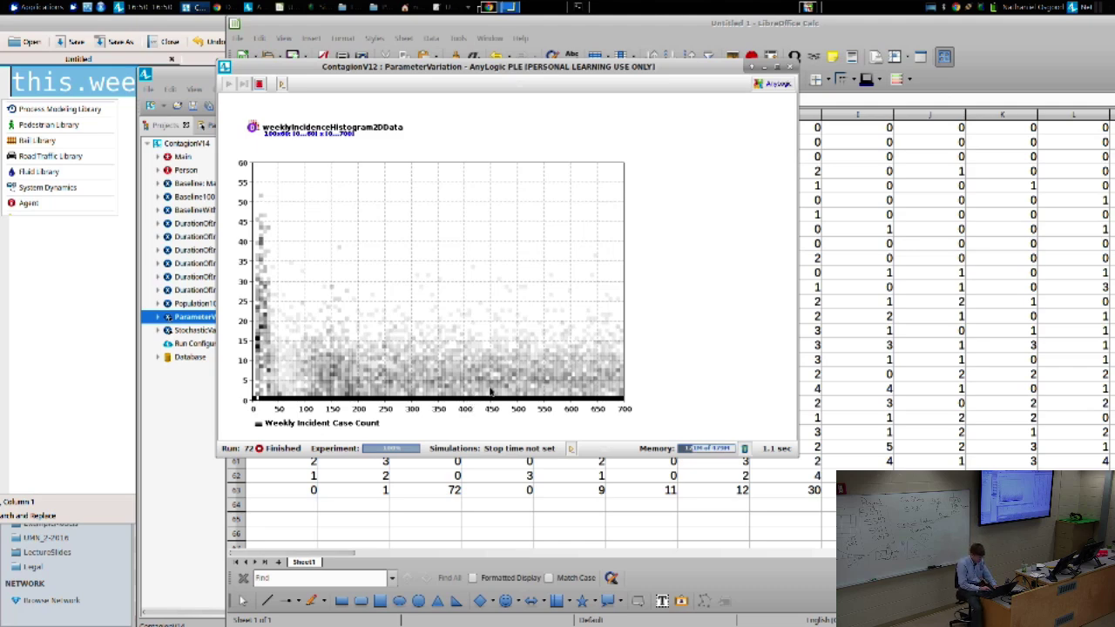
{"action": "key", "text": "alt+Tab"}
{"action": "key", "text": "alt+Tab"}
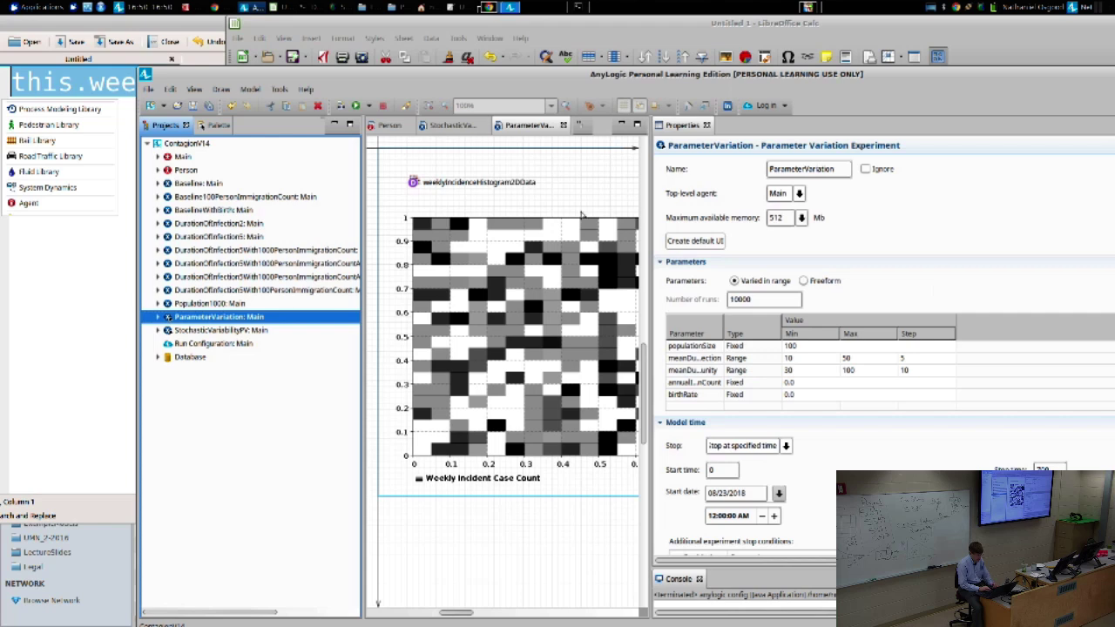
{"action": "left_click_drag", "start_coordinate": [653, 199], "coordinate": [539, 180]}
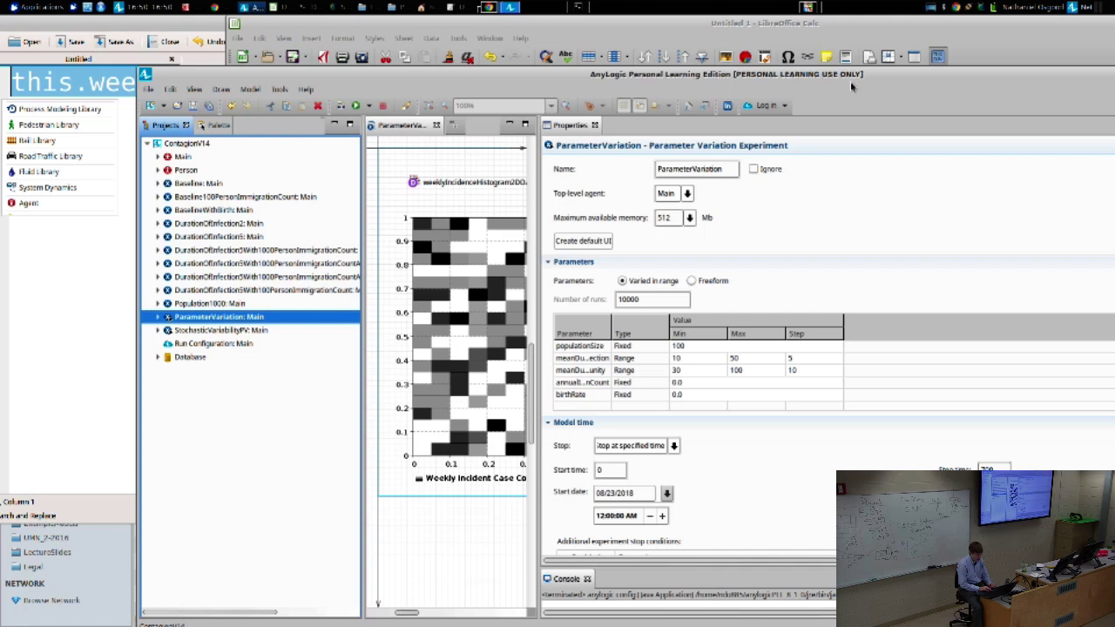
{"action": "double_click", "coordinate": [850, 81]}
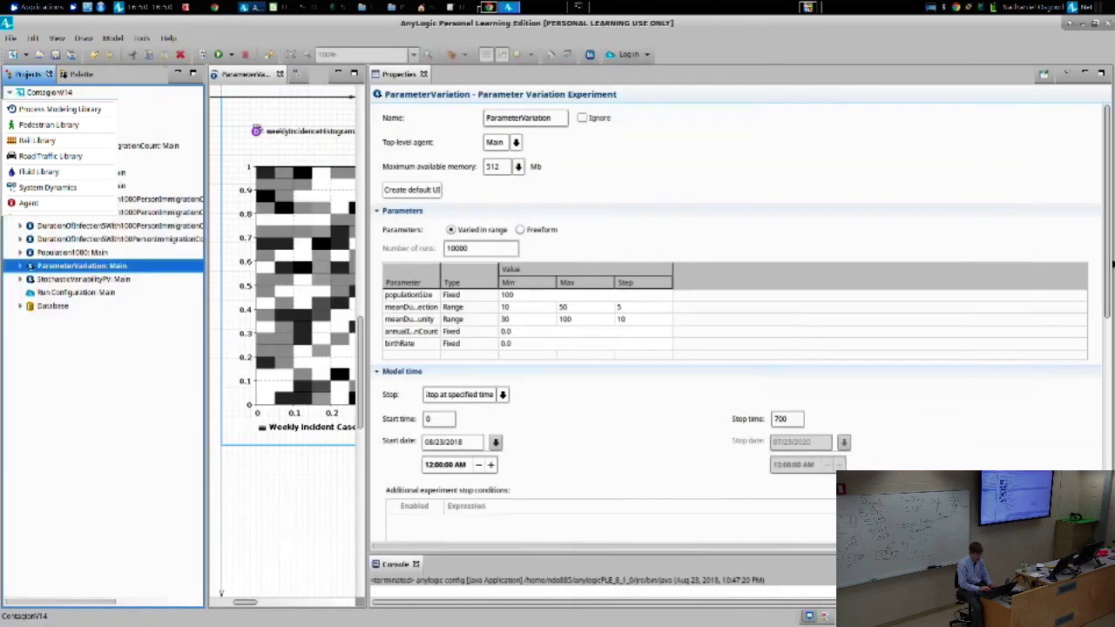
Step: Run the ParameterVariation experiment again and compare its weekly incidence histogram with the configured parameter ranges
{"action": "key", "text": "alt+Tab"}
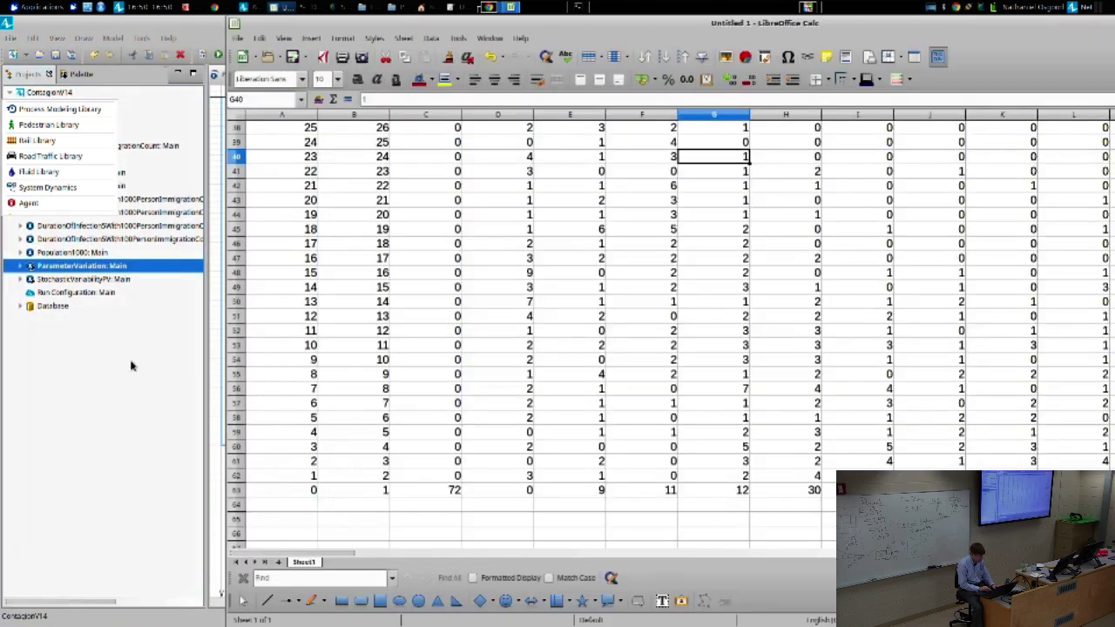
{"action": "left_click", "coordinate": [58, 266]}
{"action": "right_click", "coordinate": [58, 265]}
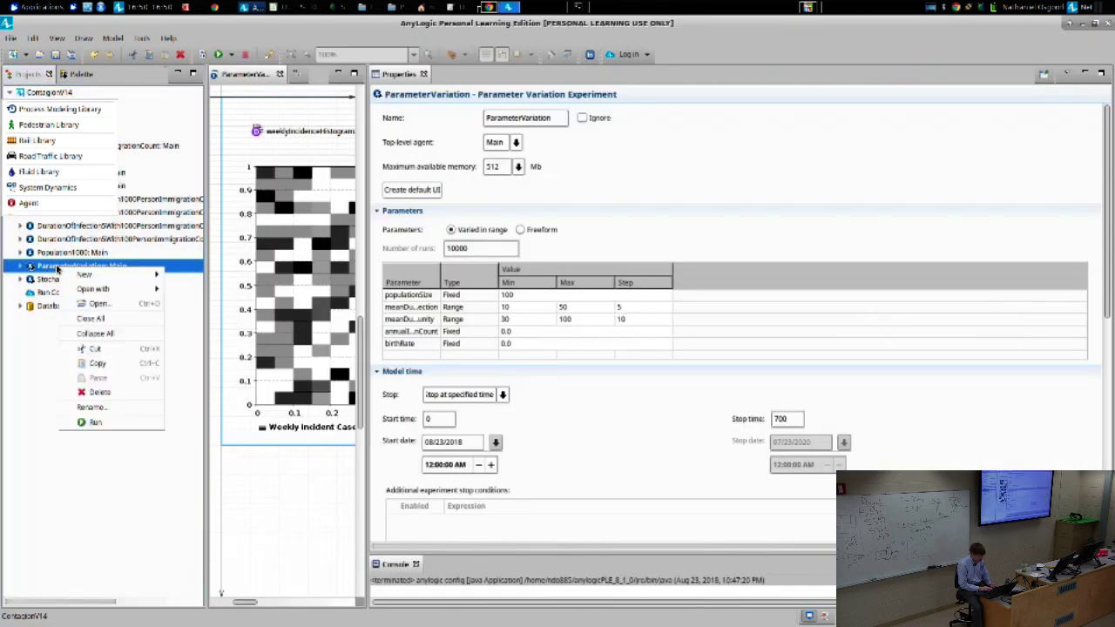
{"action": "left_click", "coordinate": [109, 426]}
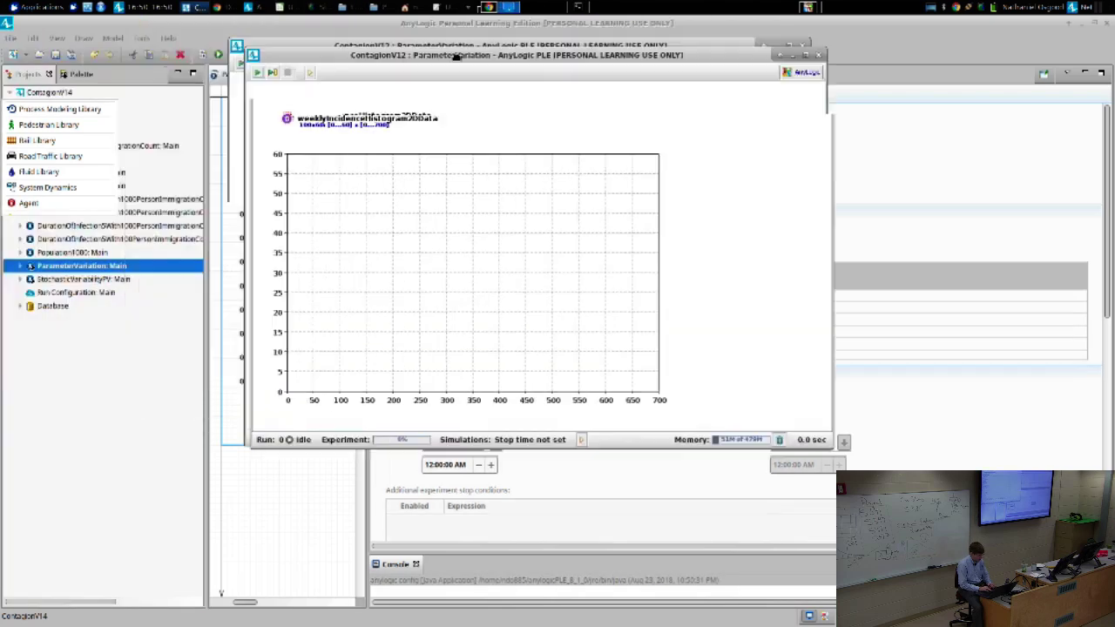
{"action": "left_click", "coordinate": [270, 80]}
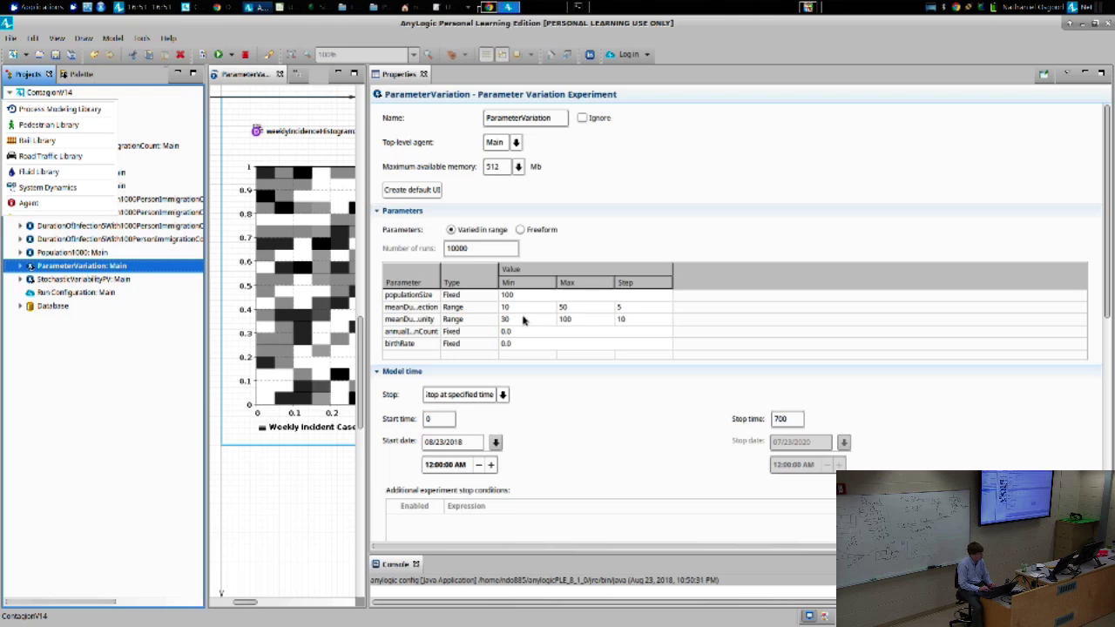
{"action": "key", "text": "alt+Tab"}
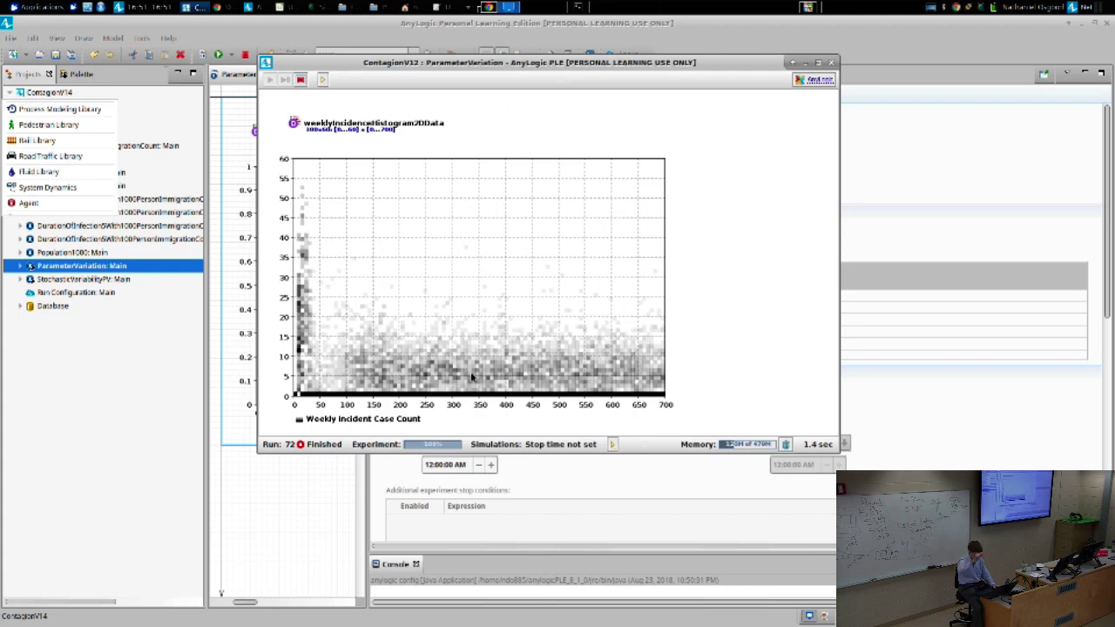
{"action": "key", "text": "alt+Tab"}
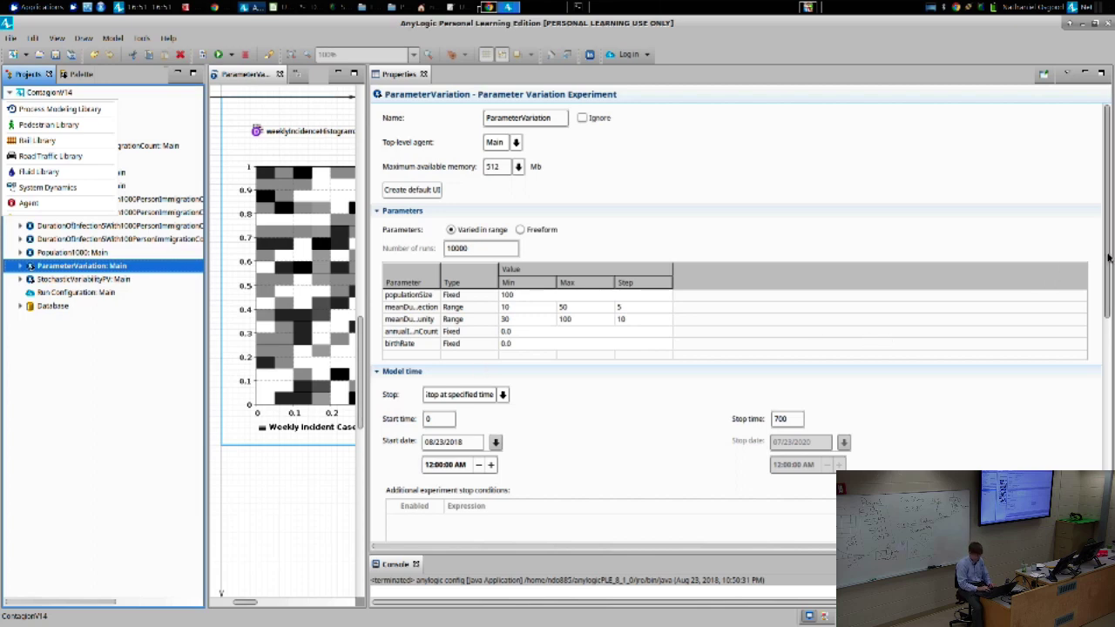
Step: Enable replications for the ParameterVariation experiment with a fixed number of 20 replications per iteration
{"action": "scroll", "coordinate": [1108, 258], "scroll_direction": "down", "scroll_amount": 10}
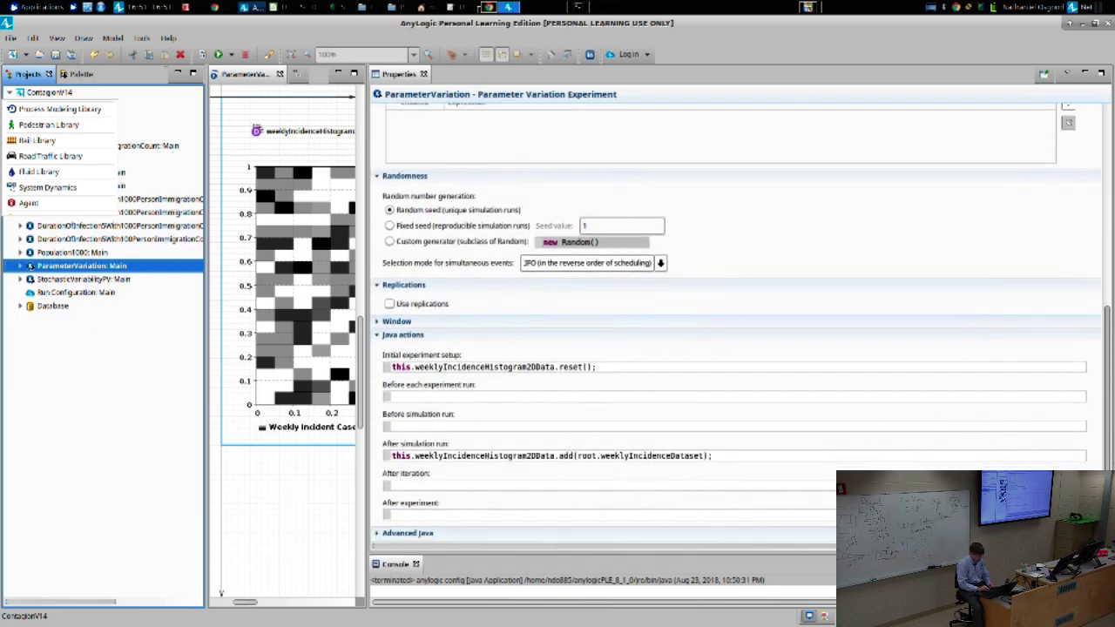
{"action": "scroll", "coordinate": [1109, 258], "scroll_direction": "down", "scroll_amount": 2}
{"action": "left_click", "coordinate": [421, 263]}
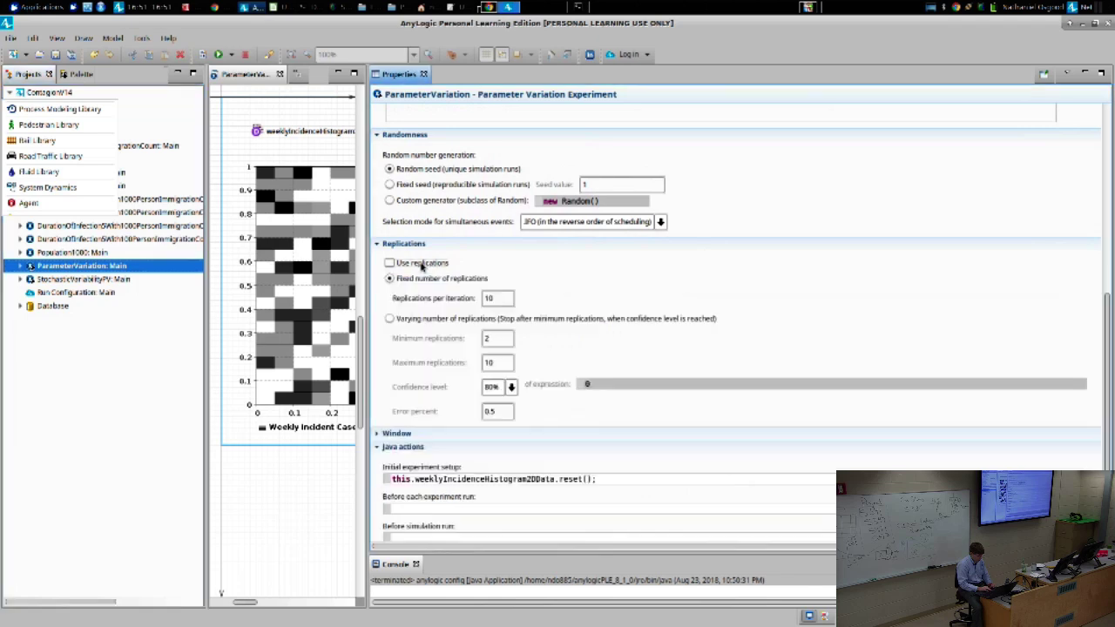
{"action": "left_click", "coordinate": [420, 264]}
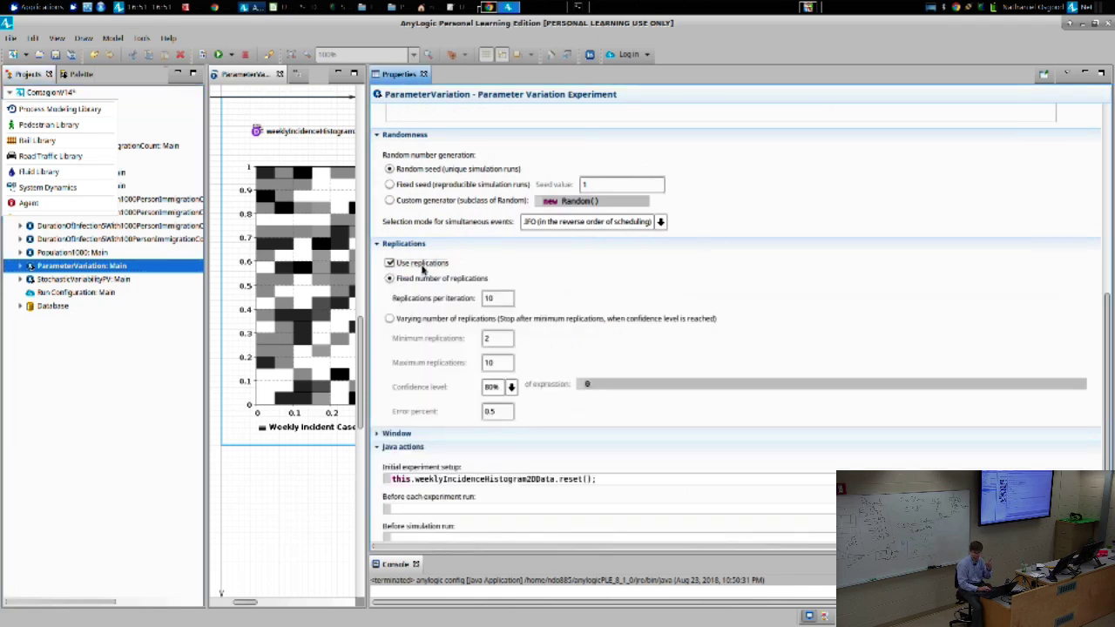
{"action": "left_click", "coordinate": [496, 298]}
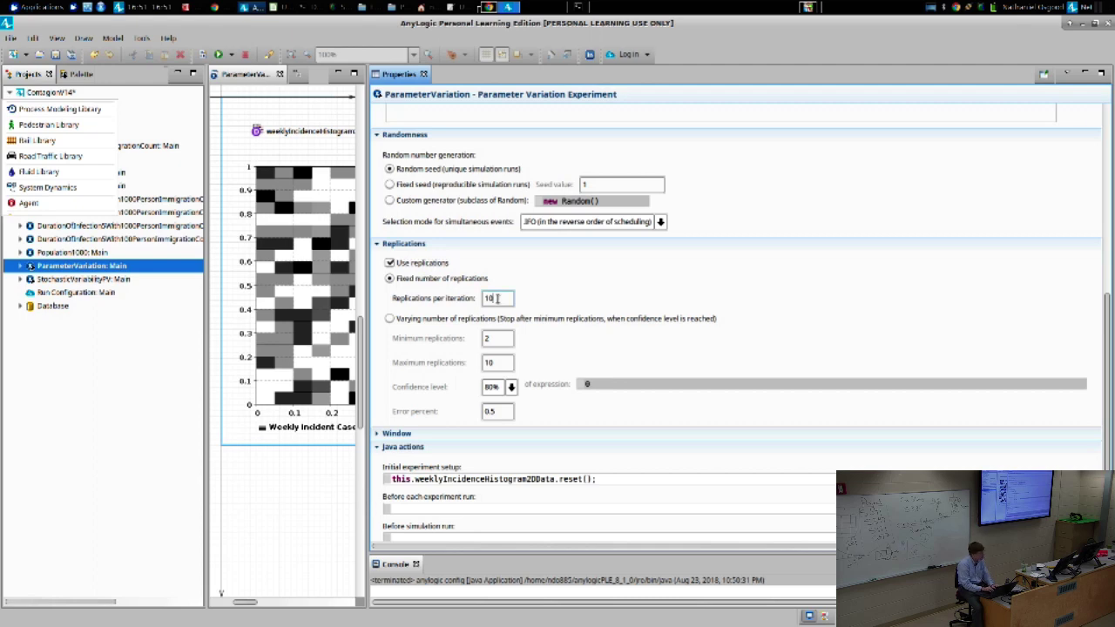
{"action": "key", "text": "BackSpace"}
{"action": "key", "text": "BackSpace"}
{"action": "type", "text": "20"}
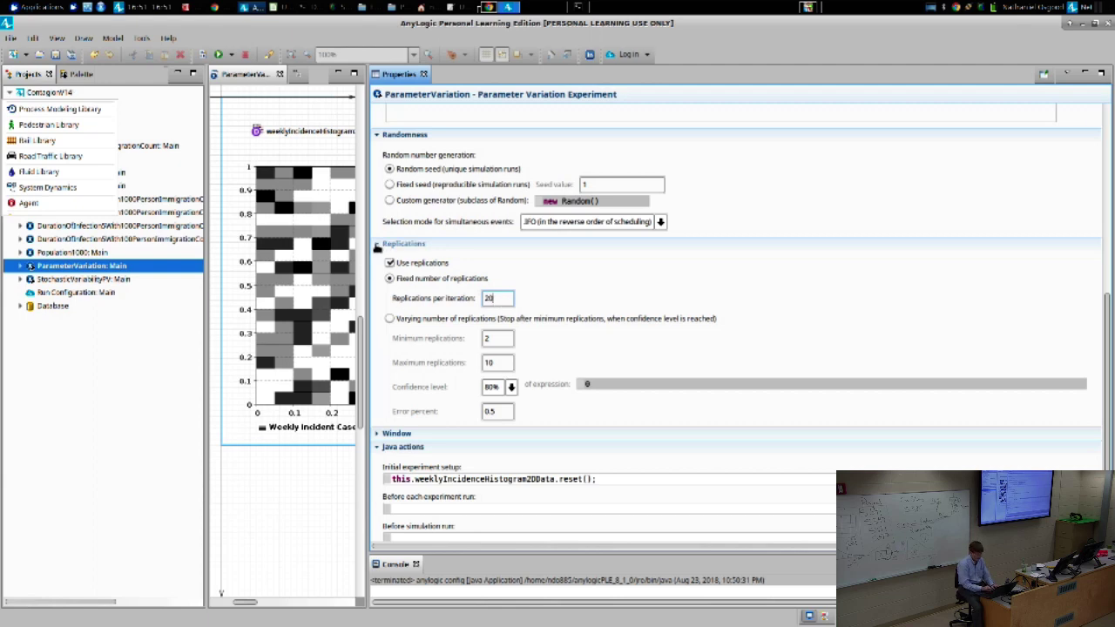
Step: Run the ParameterVariation experiment with replications, examine the resulting weekly incidence histogram and close the run window
{"action": "right_click", "coordinate": [58, 267]}
{"action": "left_click", "coordinate": [96, 425]}
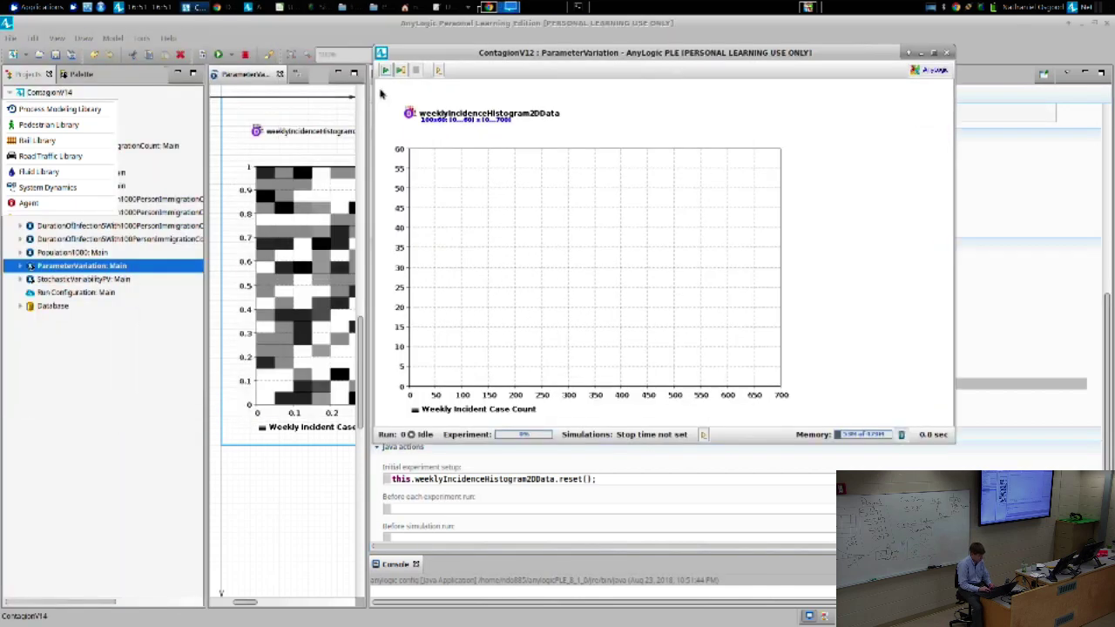
{"action": "left_click", "coordinate": [385, 70]}
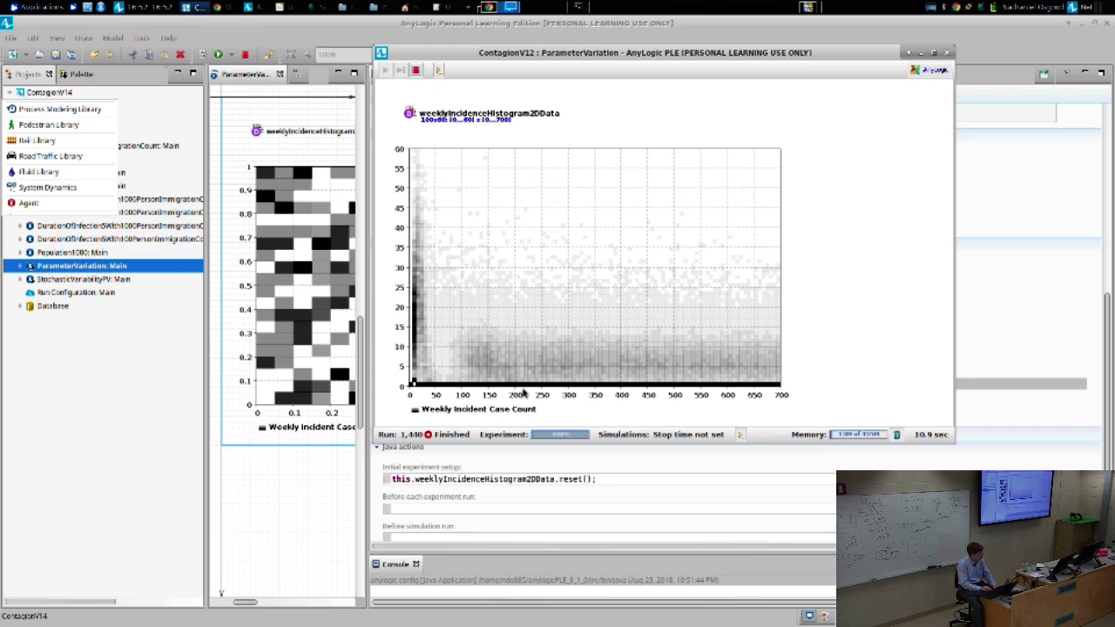
{"action": "key", "text": "alt+F4"}
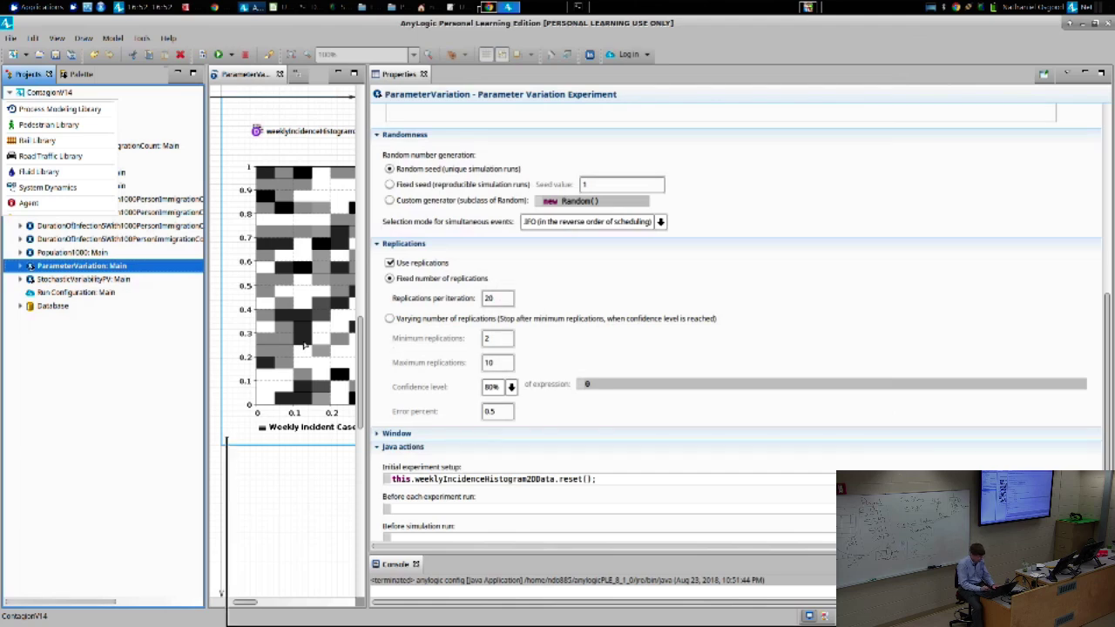
Step: Switch to the Sensitivity Analyses v2.pptx slide show in the Windows7 virtual machine
{"action": "key", "text": "alt+Tab"}
{"action": "key", "text": "alt+Tab"}
{"action": "key", "text": "alt+Tab"}
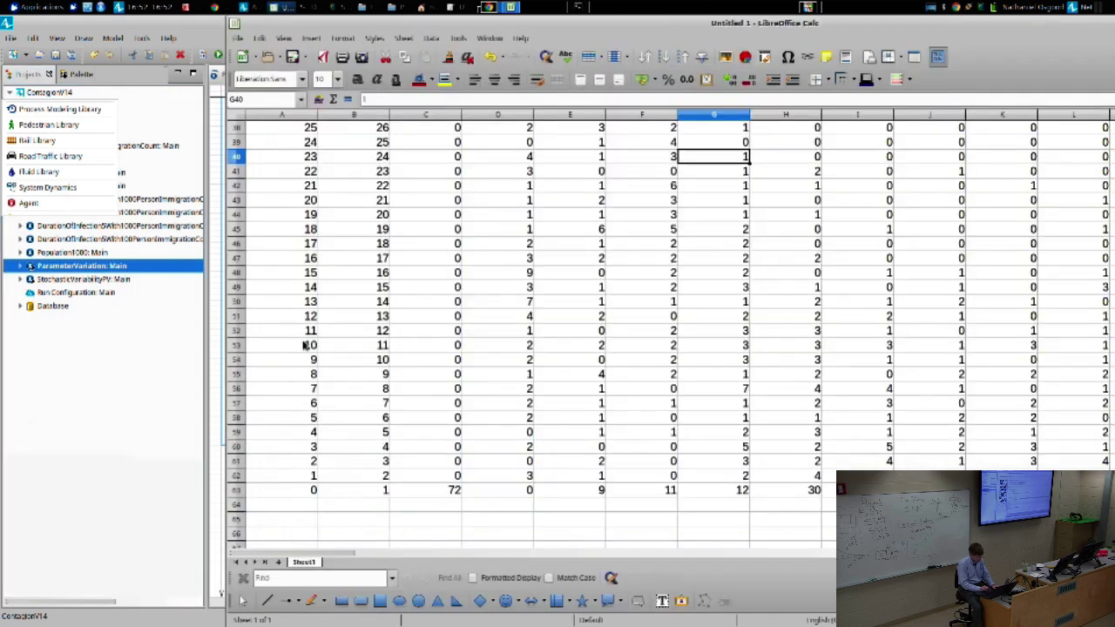
{"action": "key", "text": "alt+Tab"}
{"action": "key", "text": "alt+Tab"}
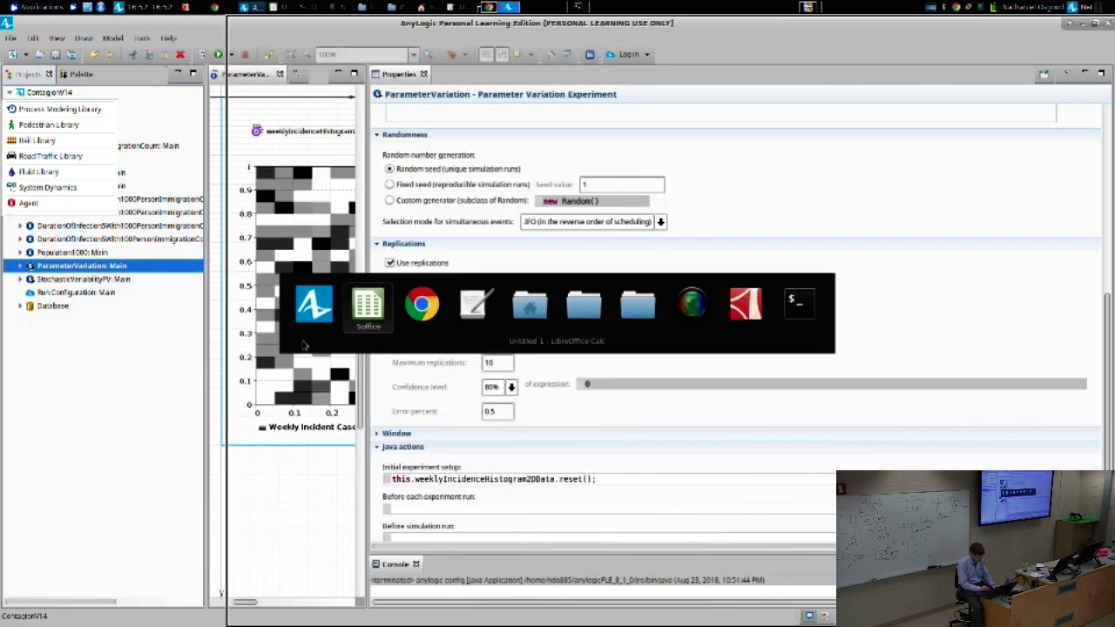
{"action": "key", "text": "Escape"}
{"action": "left_click", "coordinate": [809, 7]}
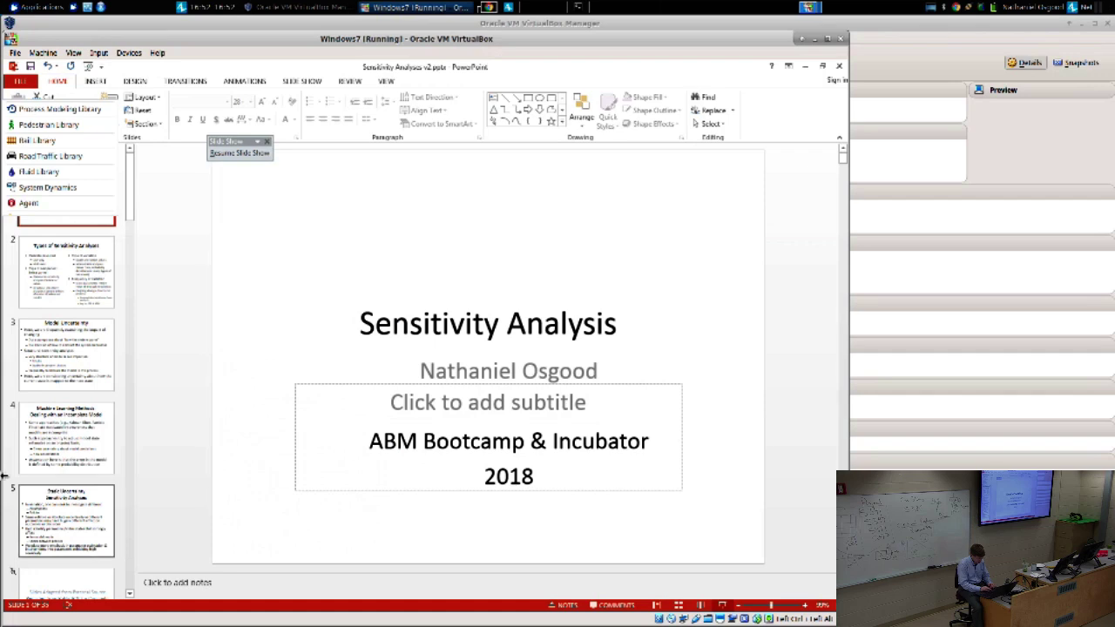
{"action": "key", "text": "alt+Tab"}
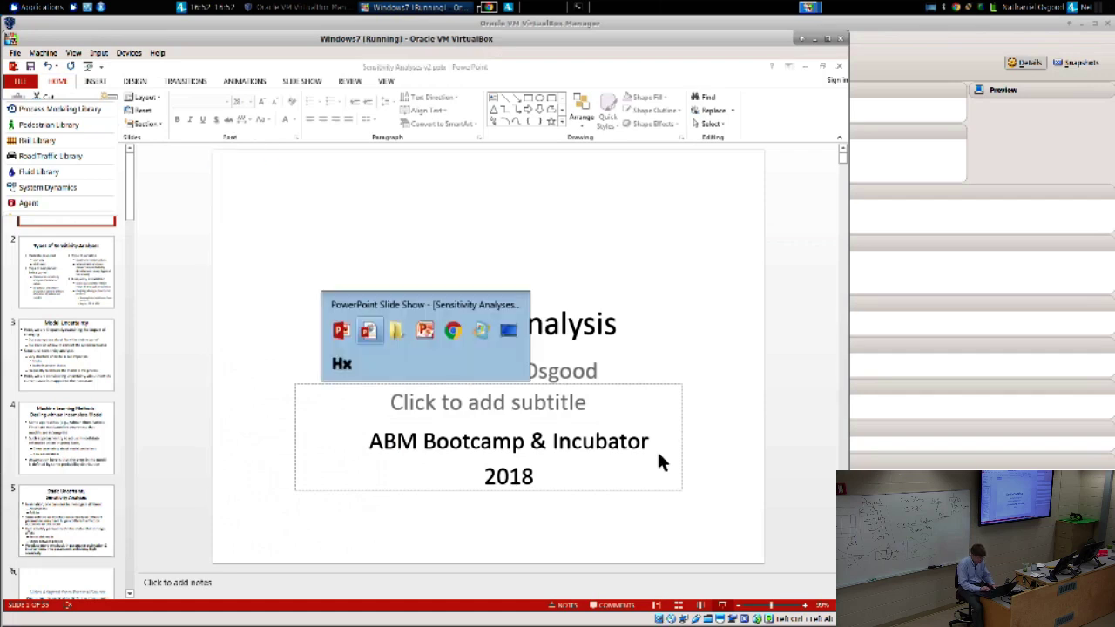
{"action": "key", "text": "Left"}
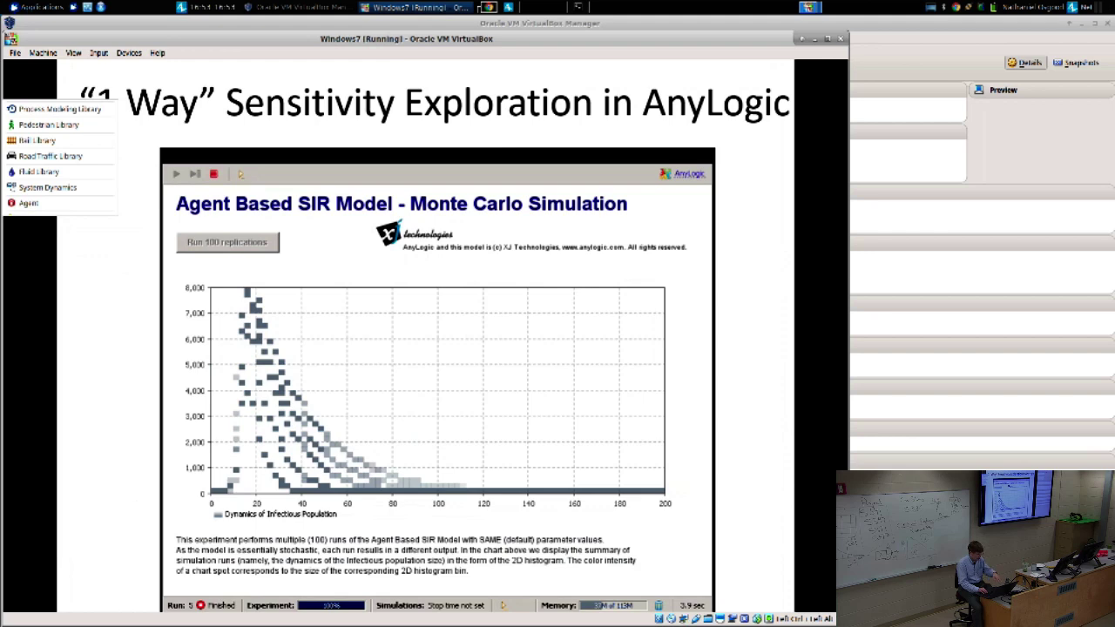
Step: Go through the slides on multi-way sensitivity analyses, the InfectionProbability range and its output, up to the combinatorial explosion challenge
{"action": "left_click", "coordinate": [415, 418]}
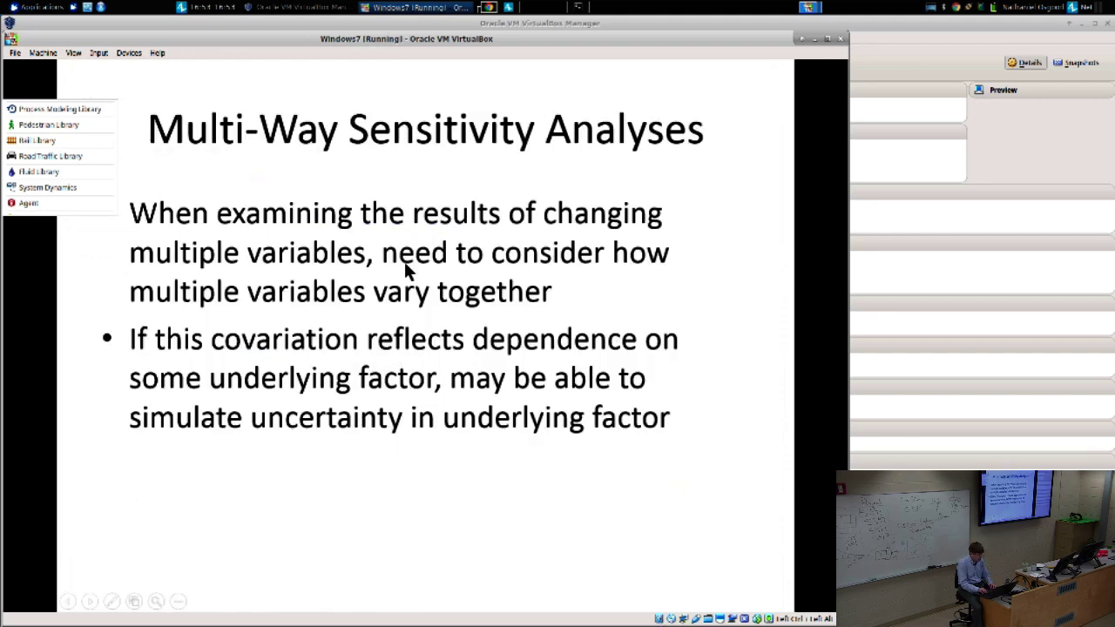
{"action": "key", "text": "Left"}
{"action": "key", "text": "Left"}
{"action": "key", "text": "Right"}
{"action": "key", "text": "Right"}
{"action": "key", "text": "Right"}
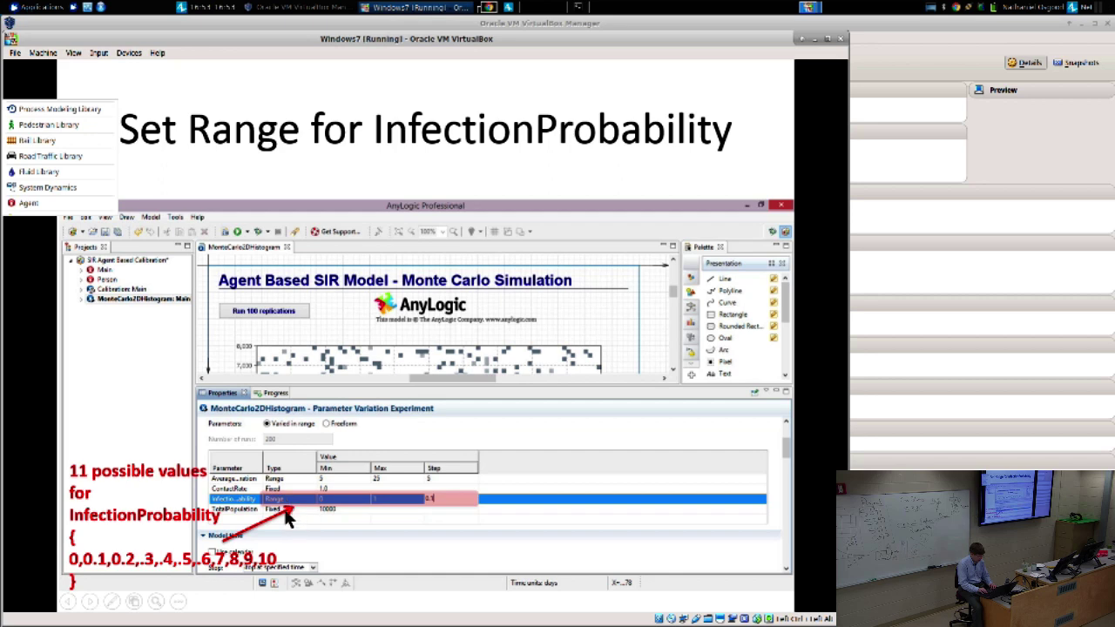
{"action": "key", "text": "Right"}
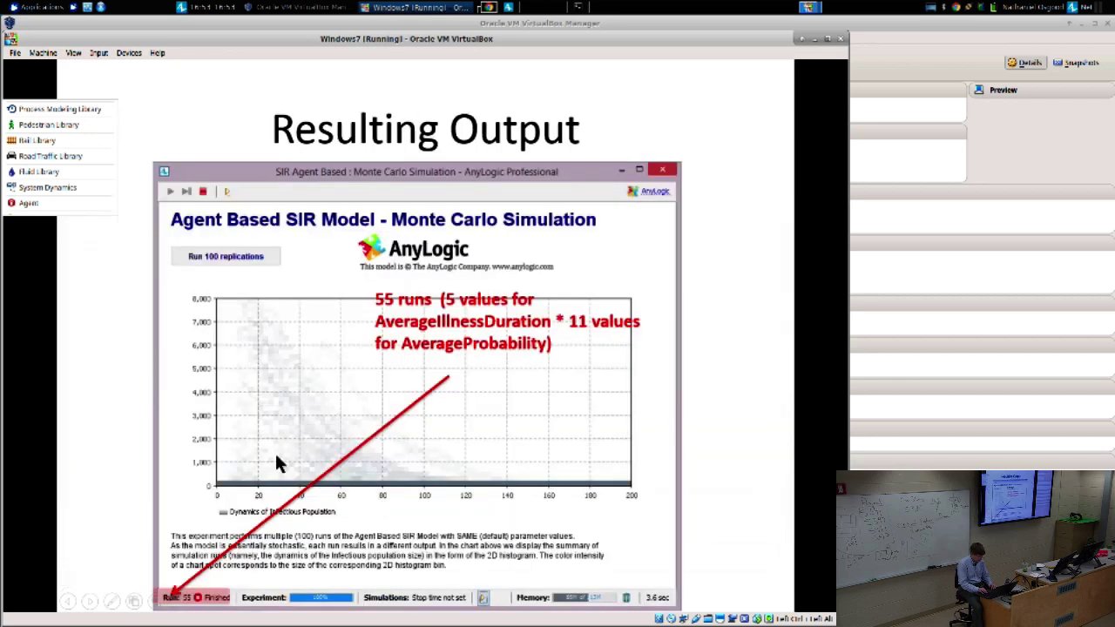
{"action": "key", "text": "Right"}
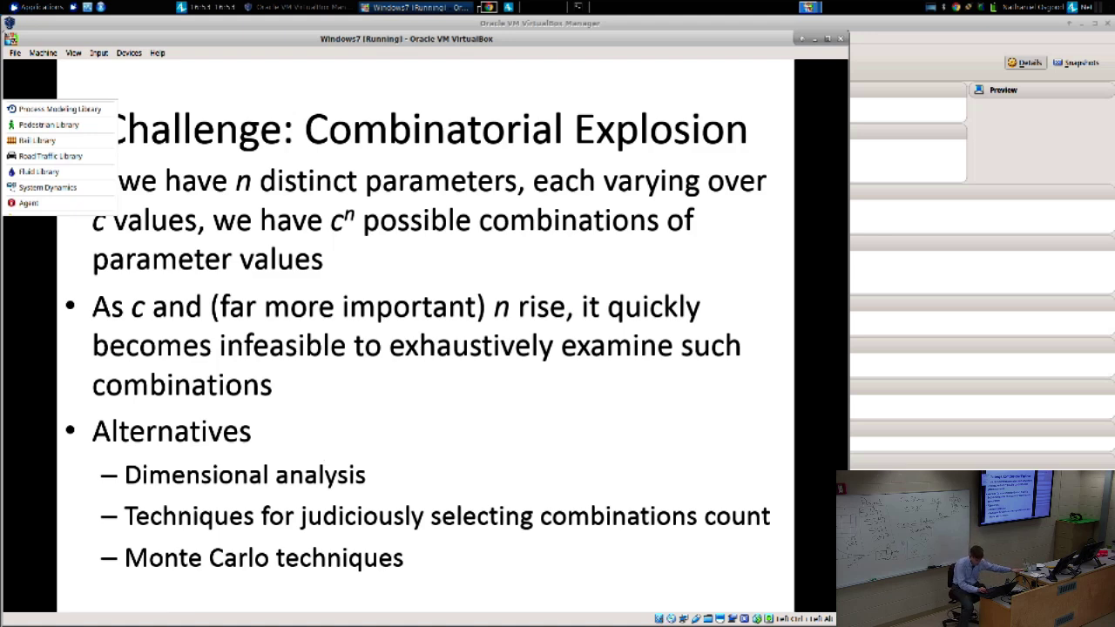
Step: Return to ParameterVariation in AnyLogic and widen the Parameter column of its parameters table to show the full names
{"action": "key", "text": "alt+Tab"}
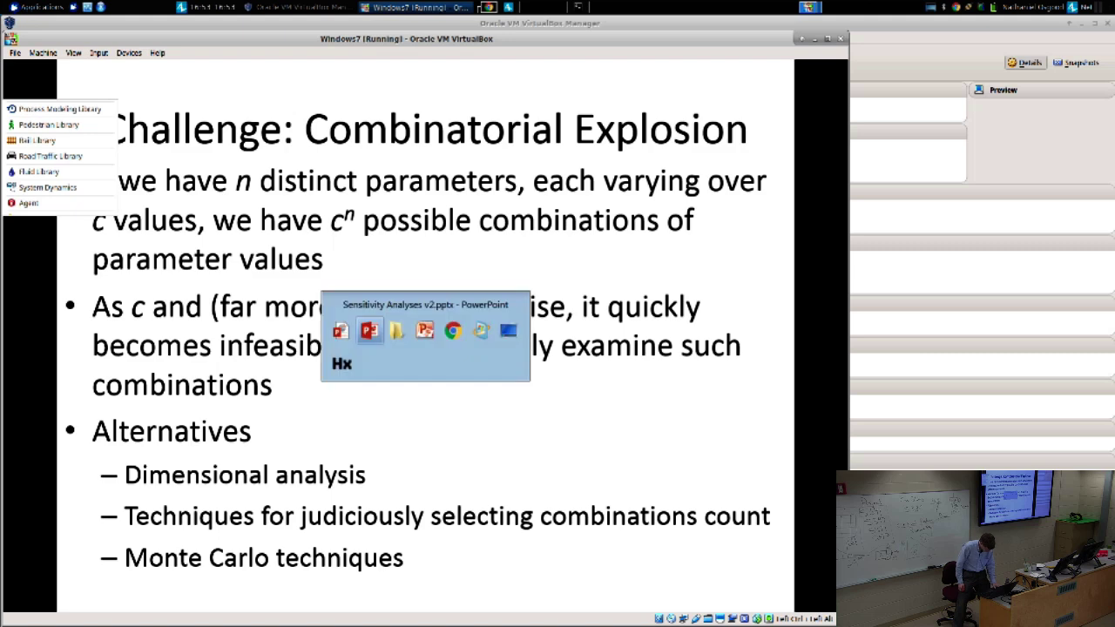
{"action": "key", "text": "alt+Tab"}
{"action": "key", "text": "shift+alt+Tab"}
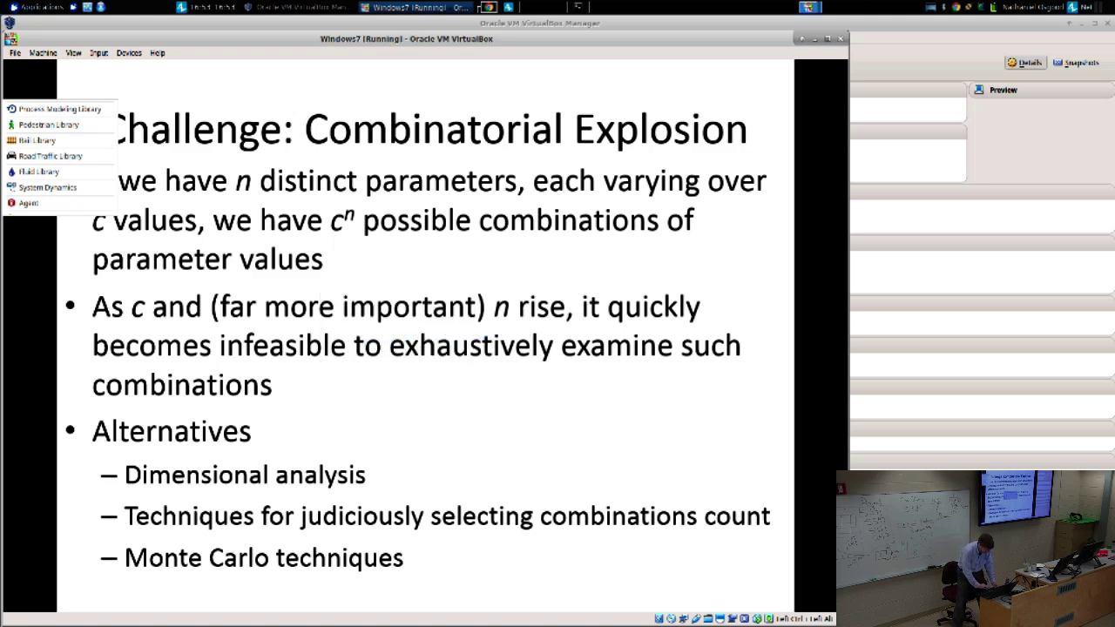
{"action": "left_click", "coordinate": [511, 7]}
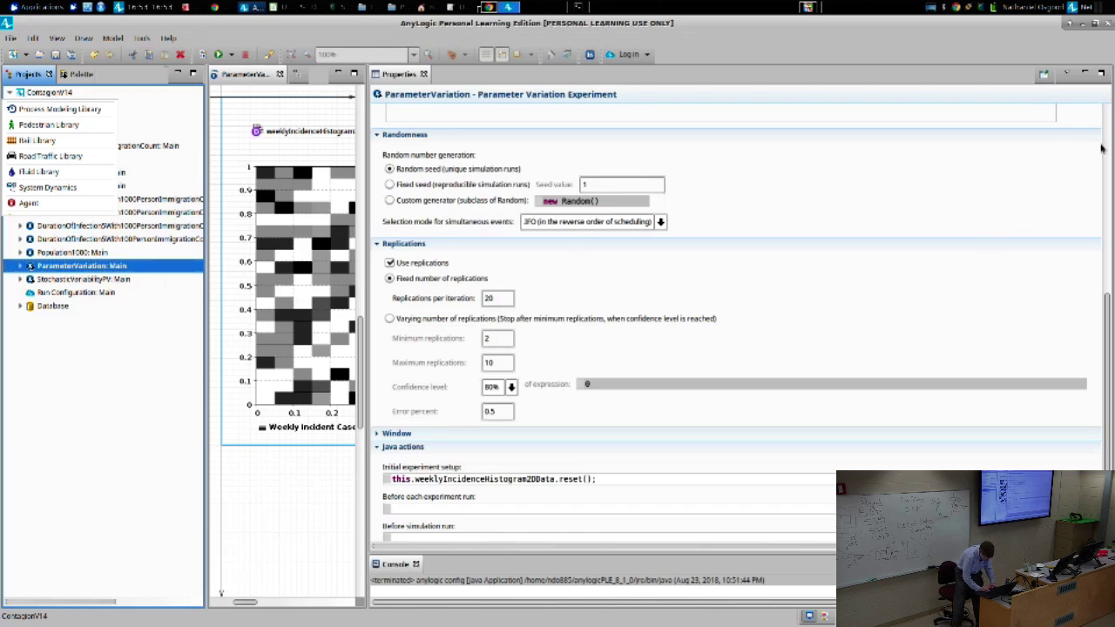
{"action": "scroll", "coordinate": [1102, 150], "scroll_direction": "up", "scroll_amount": 10}
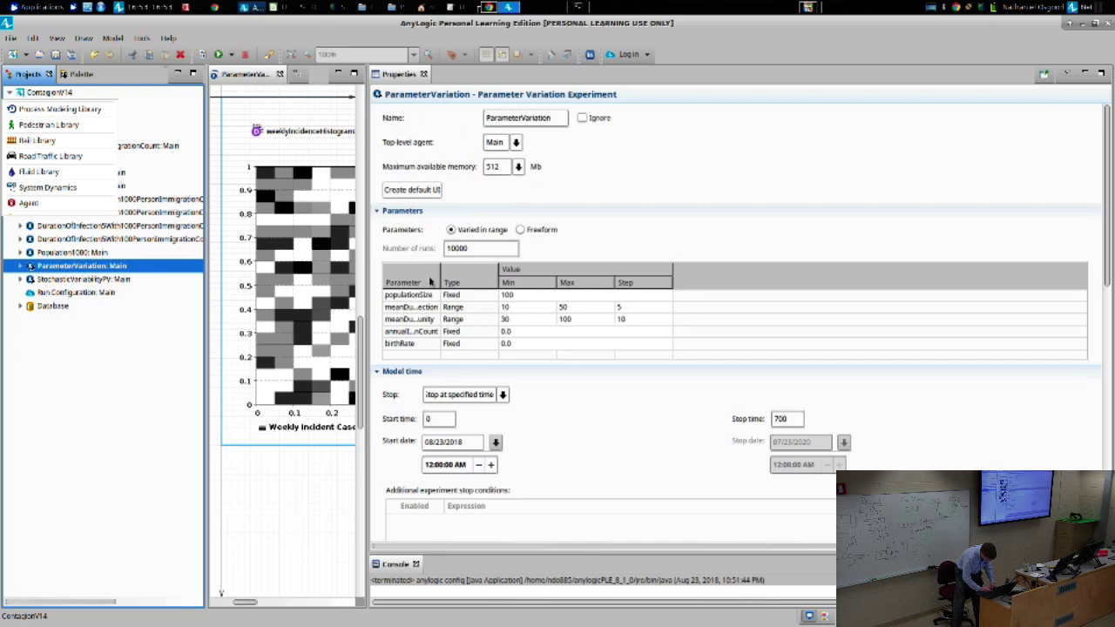
{"action": "left_click_drag", "start_coordinate": [441, 276], "coordinate": [542, 283]}
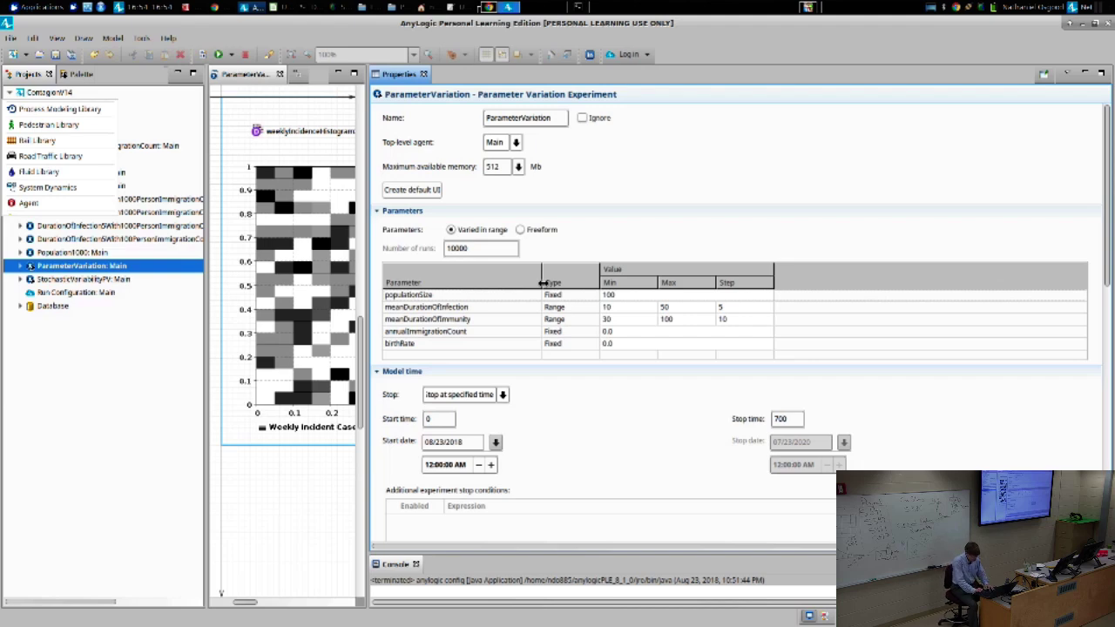
{"action": "key", "text": "alt+Tab"}
{"action": "key", "text": "alt+Tab"}
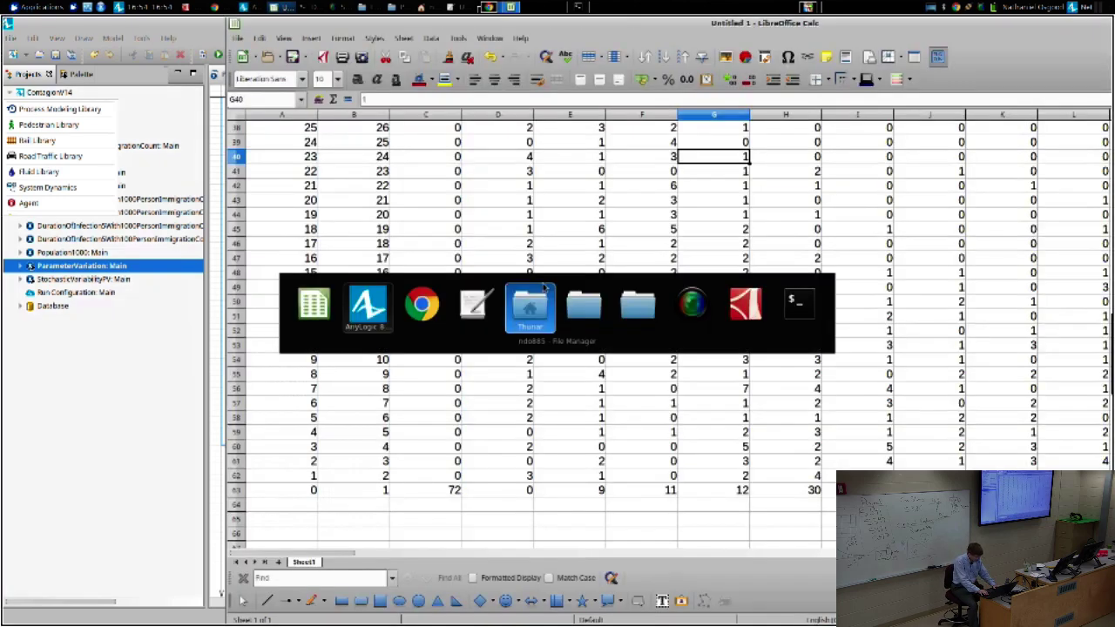
{"action": "key", "text": "alt+Tab"}
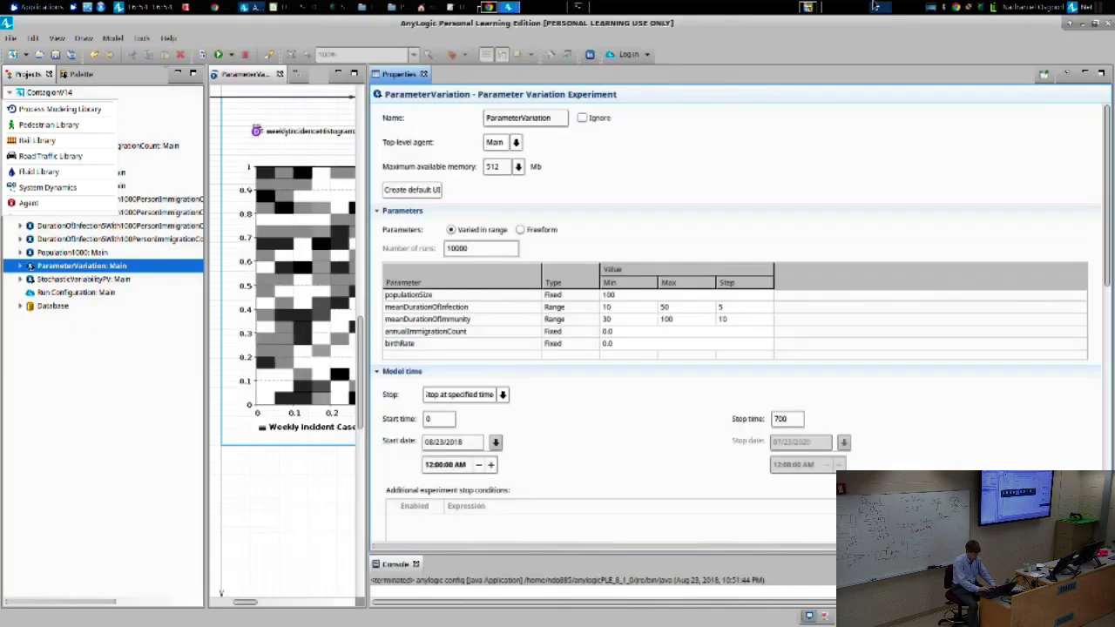
Step: Switch to the Challenge: Combinatorial Explosion slide in the Windows7 virtual machine
{"action": "key", "text": "alt+Tab"}
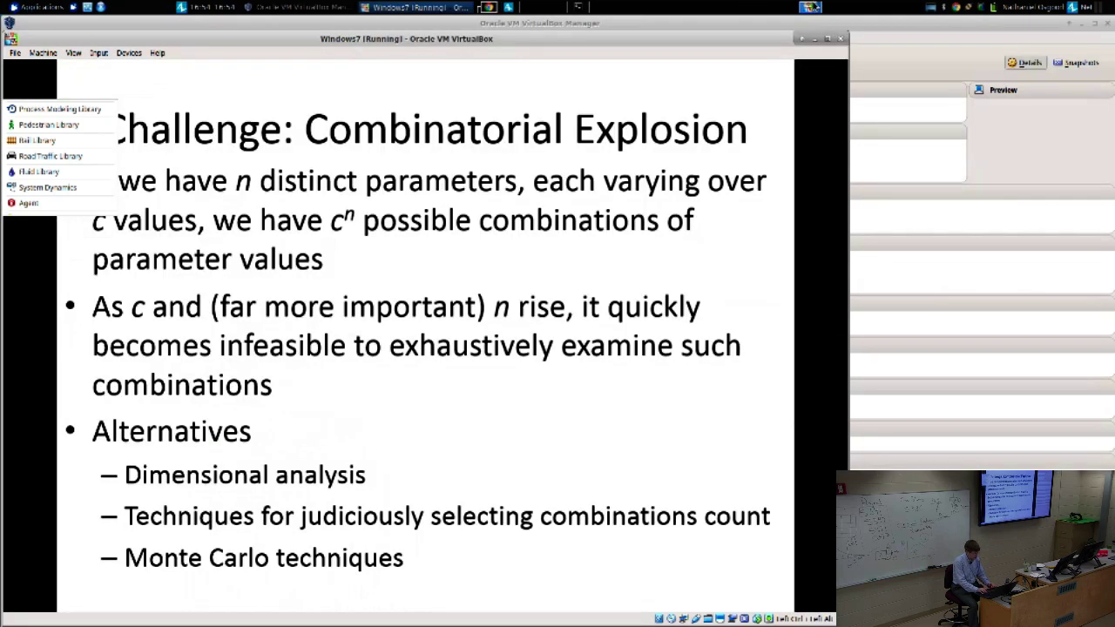
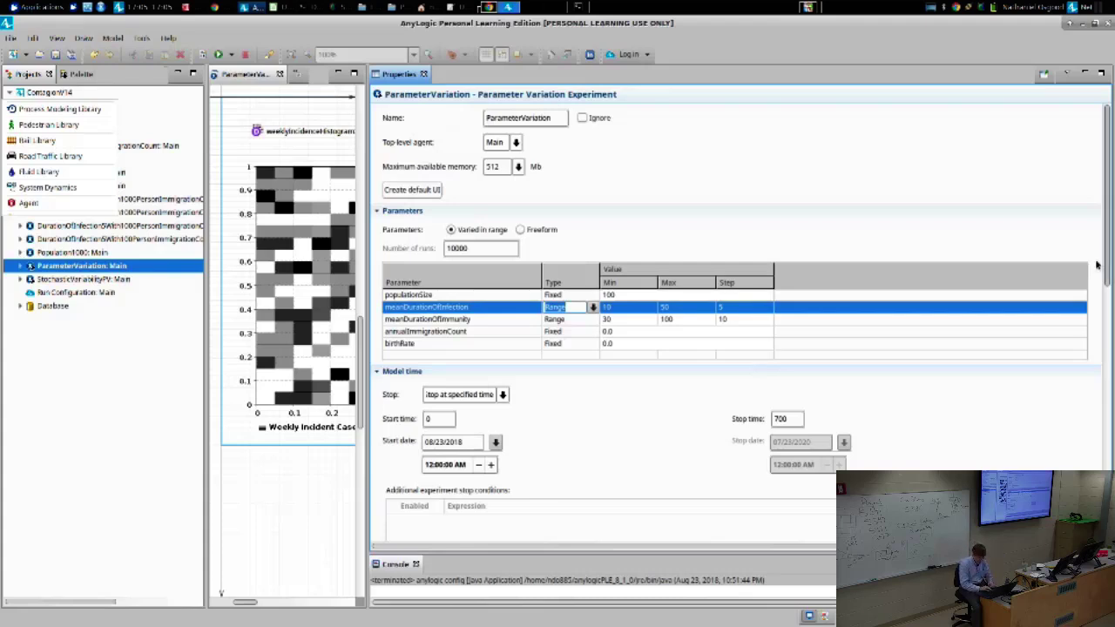
Step: In AnyLogic, switch the ParameterVariation parameters to Freeform and open the meanDurationOfInfection and populationSize expressions for editing
{"action": "left_click", "coordinate": [621, 308]}
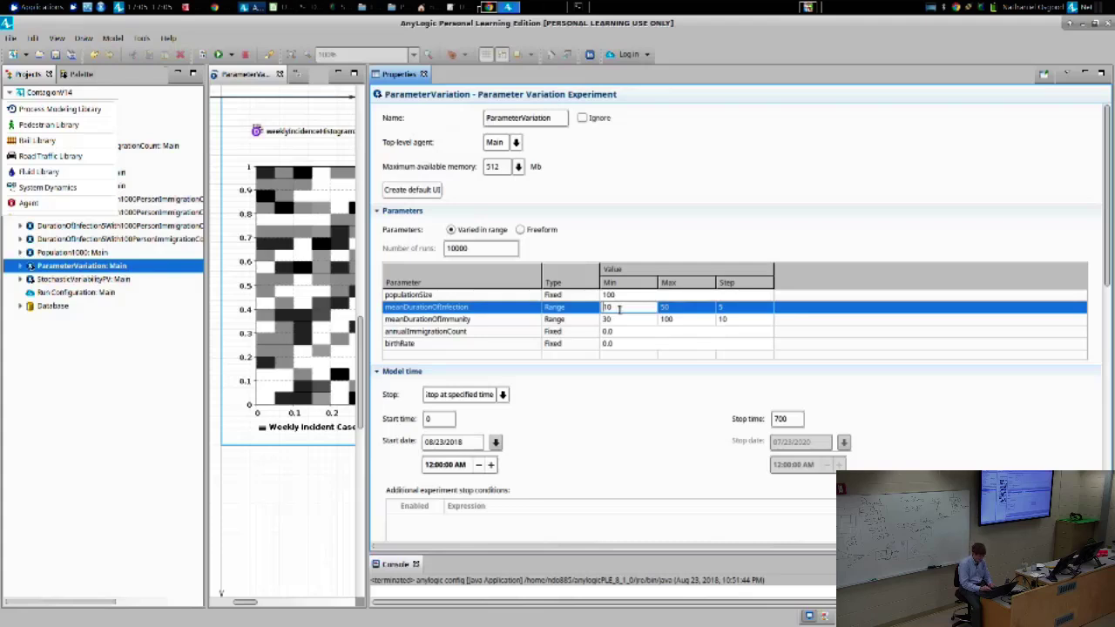
{"action": "left_click", "coordinate": [573, 311]}
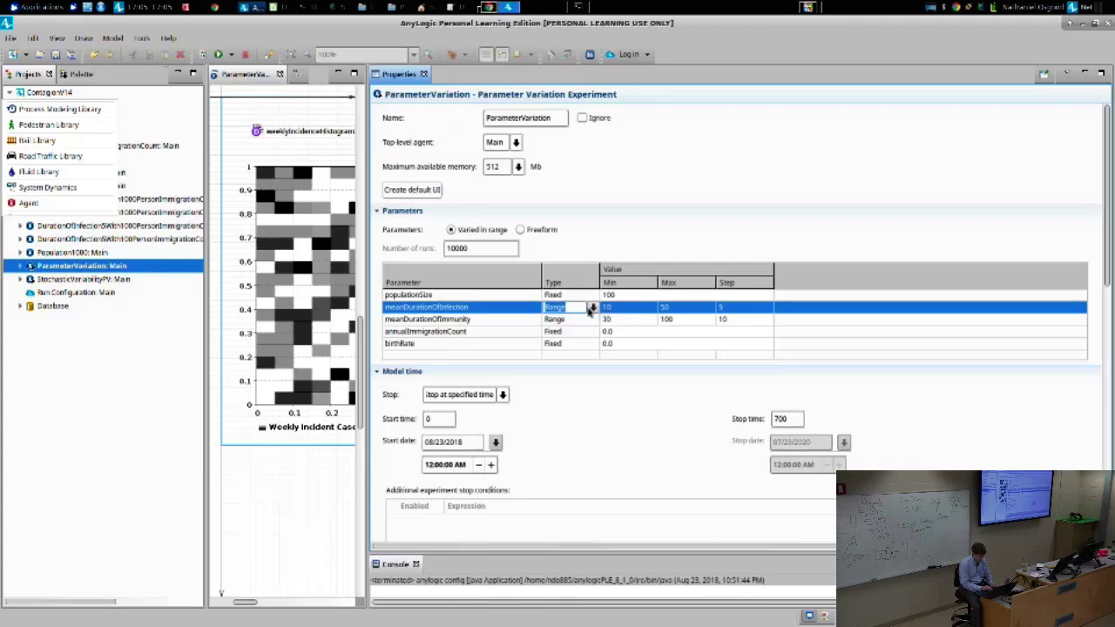
{"action": "left_click", "coordinate": [591, 309]}
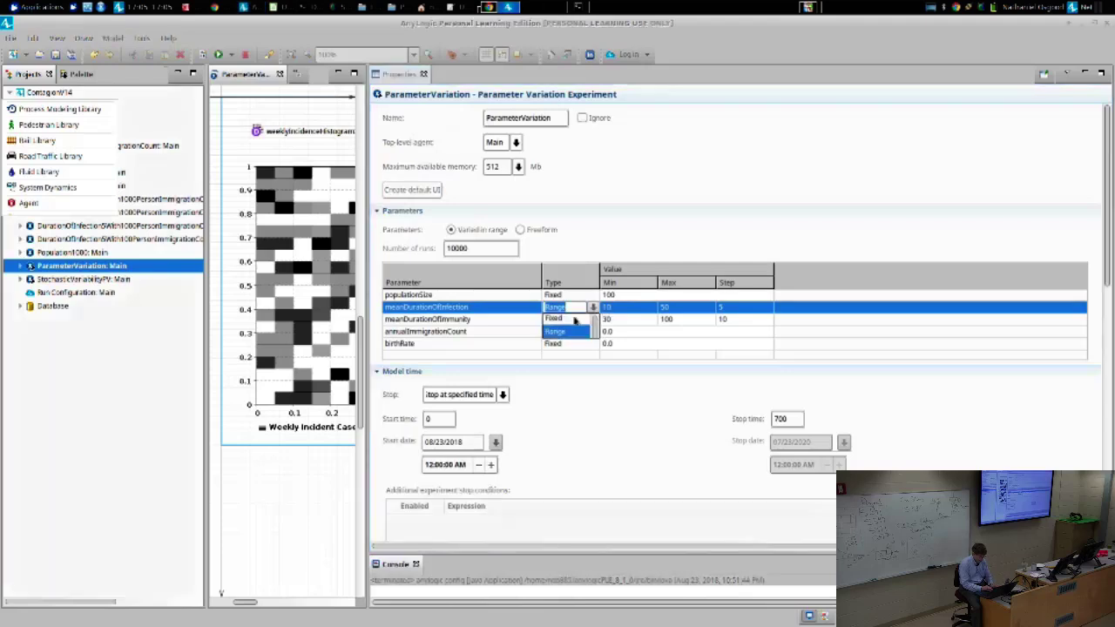
{"action": "left_click", "coordinate": [520, 230]}
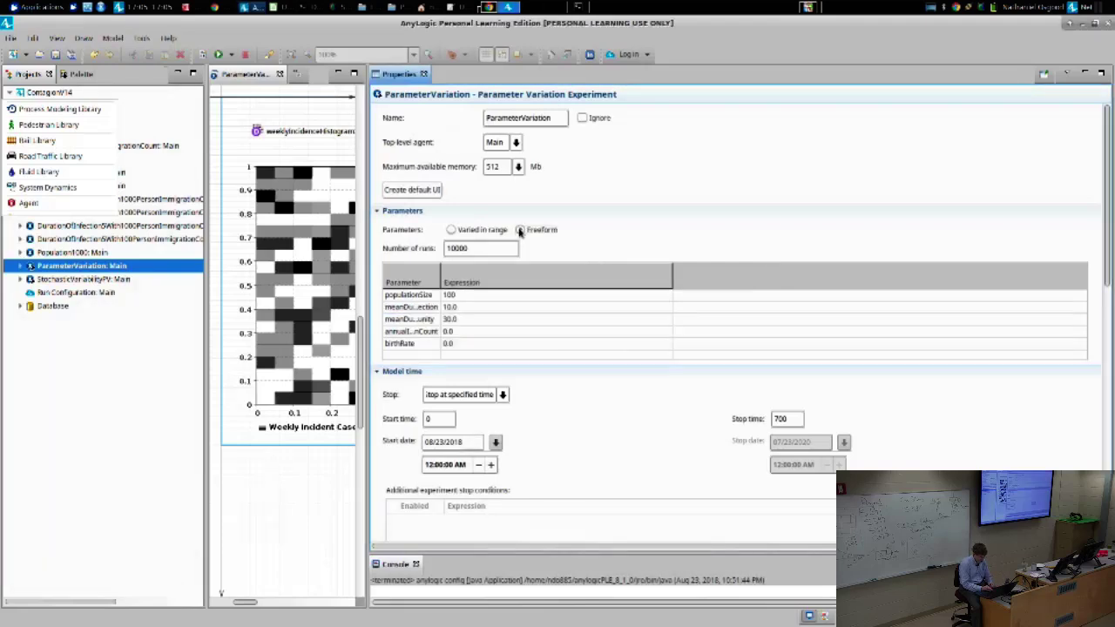
{"action": "left_click", "coordinate": [475, 308]}
{"action": "left_click", "coordinate": [466, 307]}
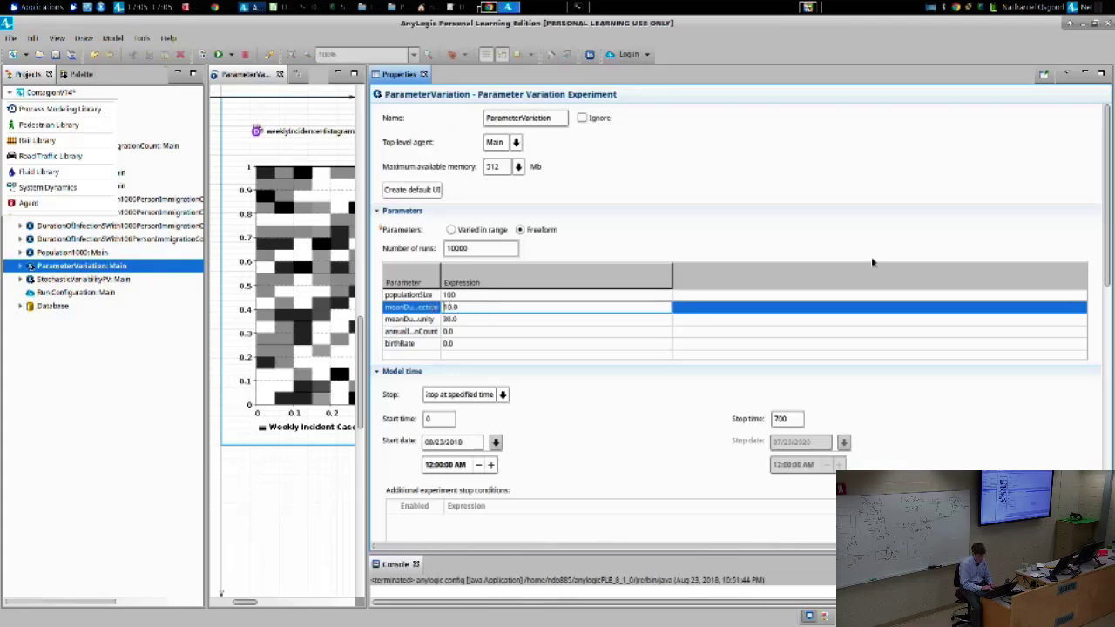
{"action": "left_click_drag", "start_coordinate": [1104, 229], "coordinate": [1111, 263]}
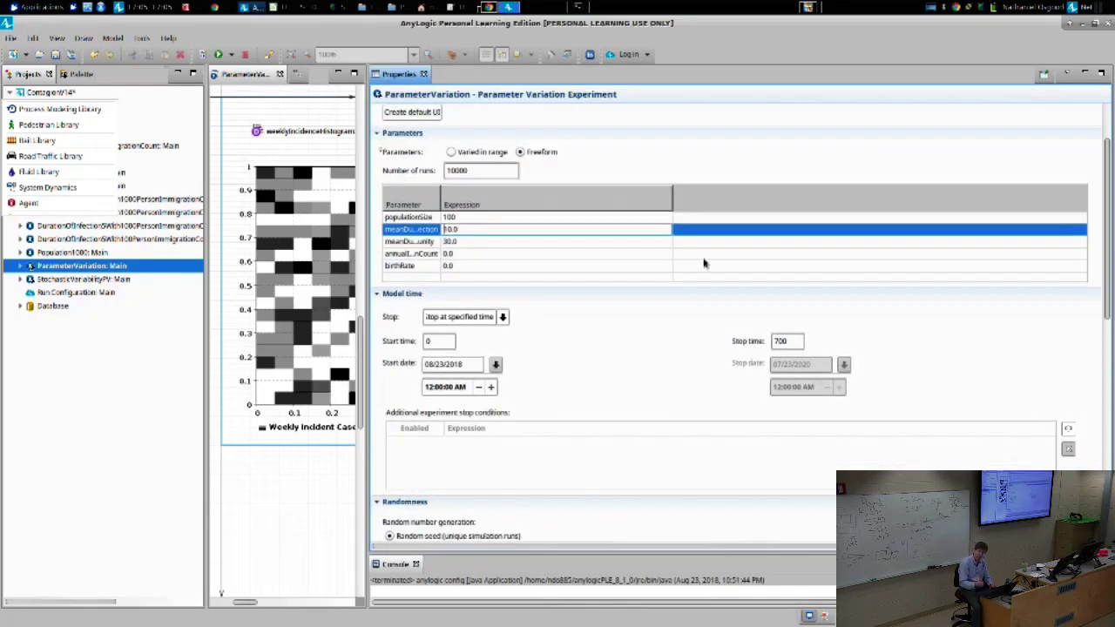
{"action": "left_click", "coordinate": [460, 217]}
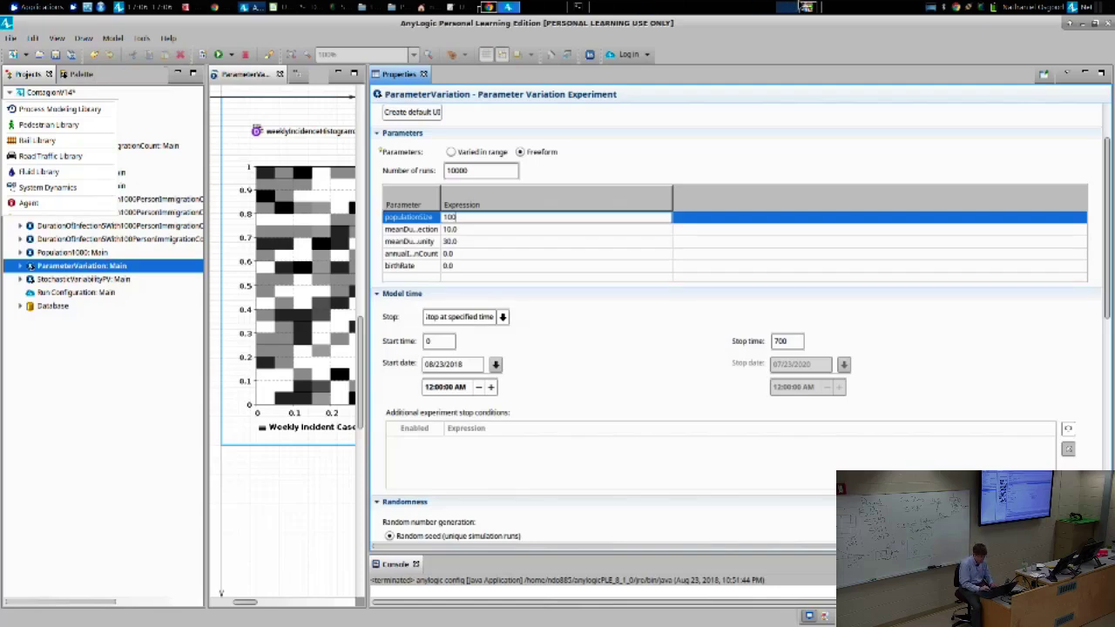
Step: Review the slides on orthogonal arrays and judiciously selecting continuous parameter combinations in the Windows7 virtual machine, and return to AnyLogic
{"action": "left_click", "coordinate": [809, 7]}
{"action": "key", "text": "alt+Tab"}
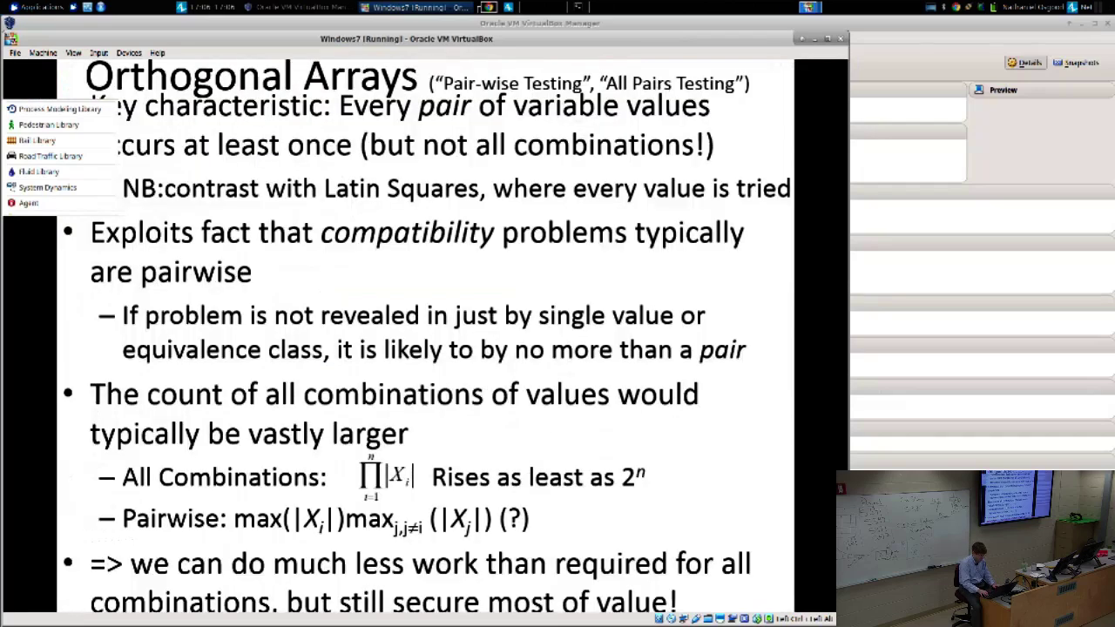
{"action": "key", "text": "Left"}
{"action": "key", "text": "Right"}
{"action": "key", "text": "Right"}
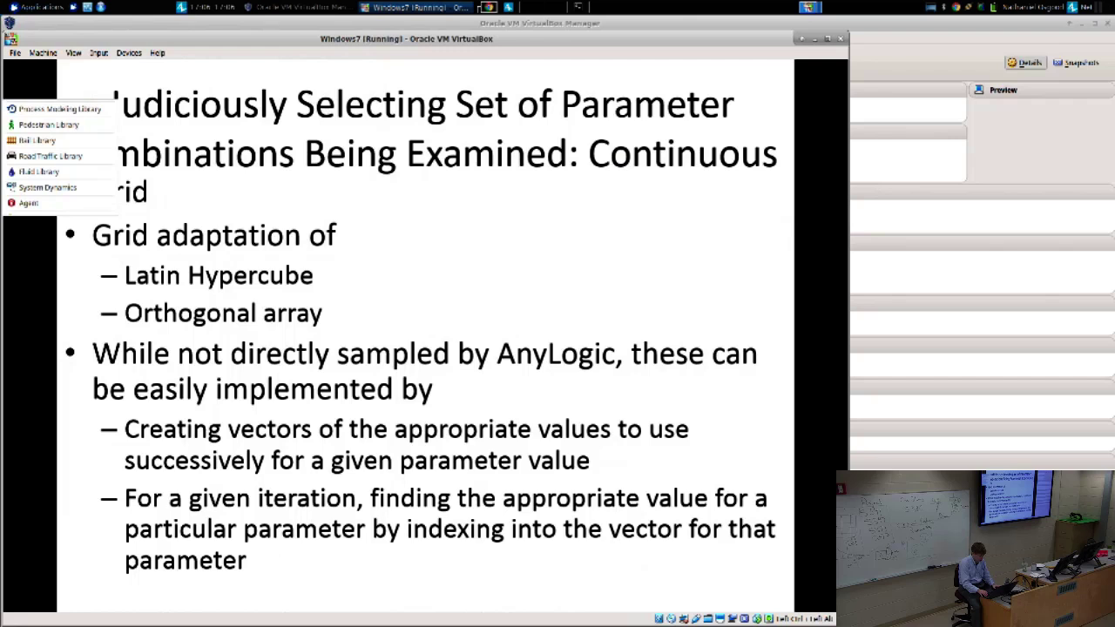
{"action": "key", "text": "alt+Tab"}
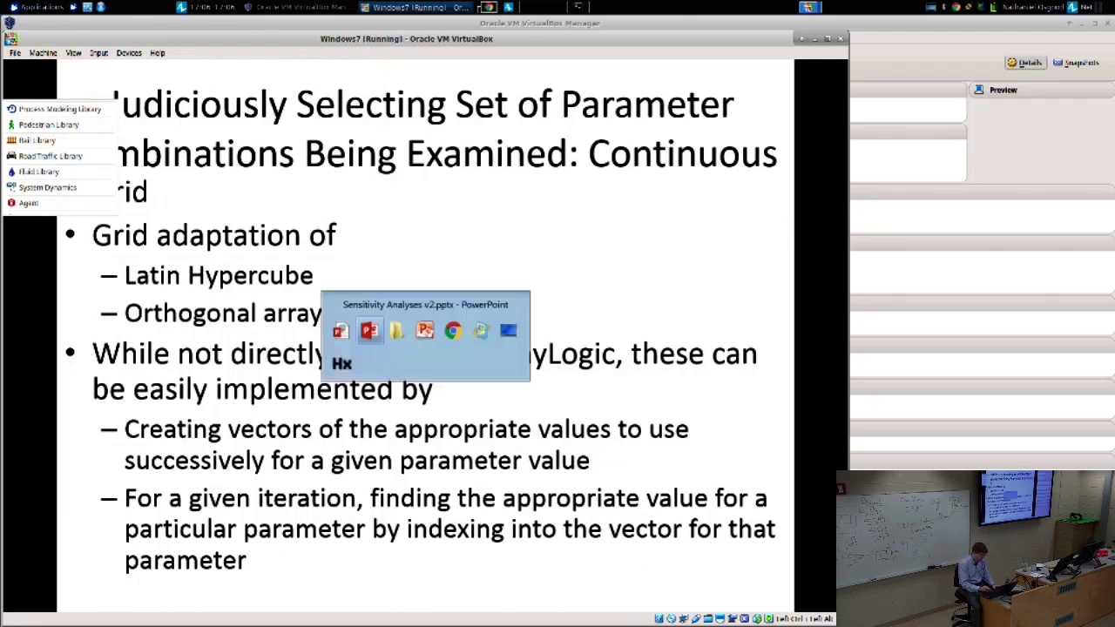
{"action": "key", "text": "alt+Tab"}
{"action": "key", "text": "alt+Tab"}
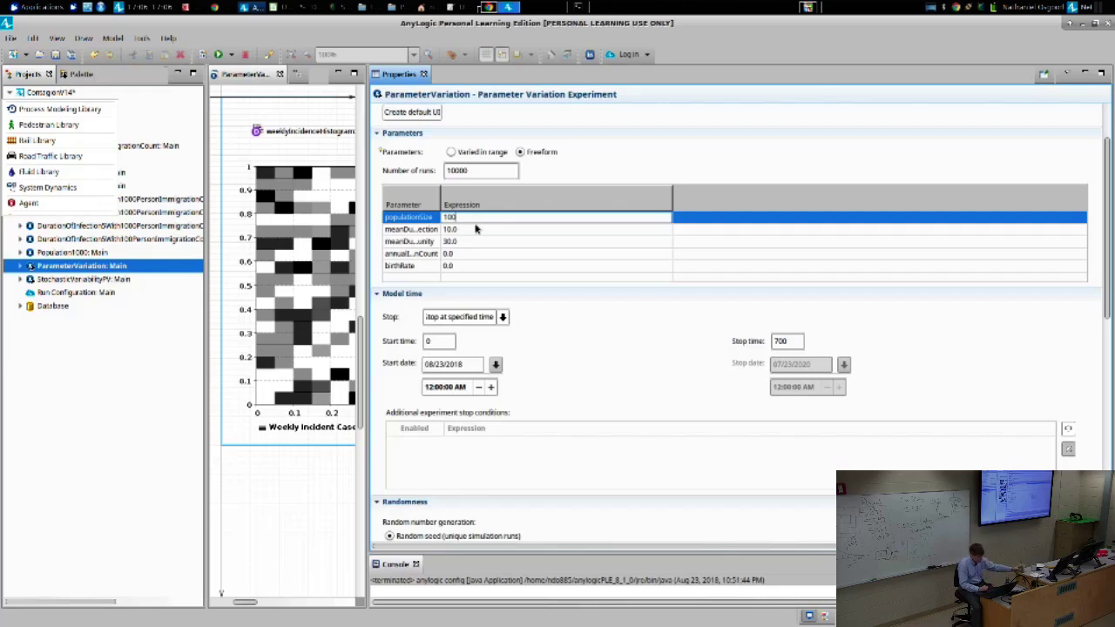
Step: Return to the Windows7 slide show and advance to the slide on imposing a probability distribution for Monte Carlo analysis
{"action": "key", "text": "alt+Tab"}
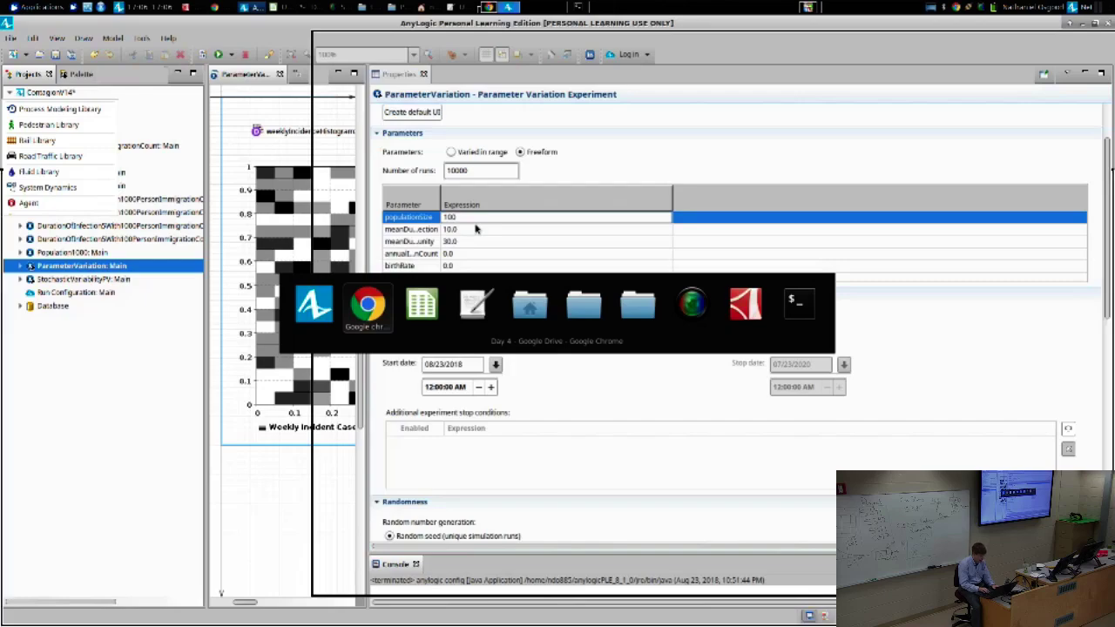
{"action": "left_click", "coordinate": [819, 7]}
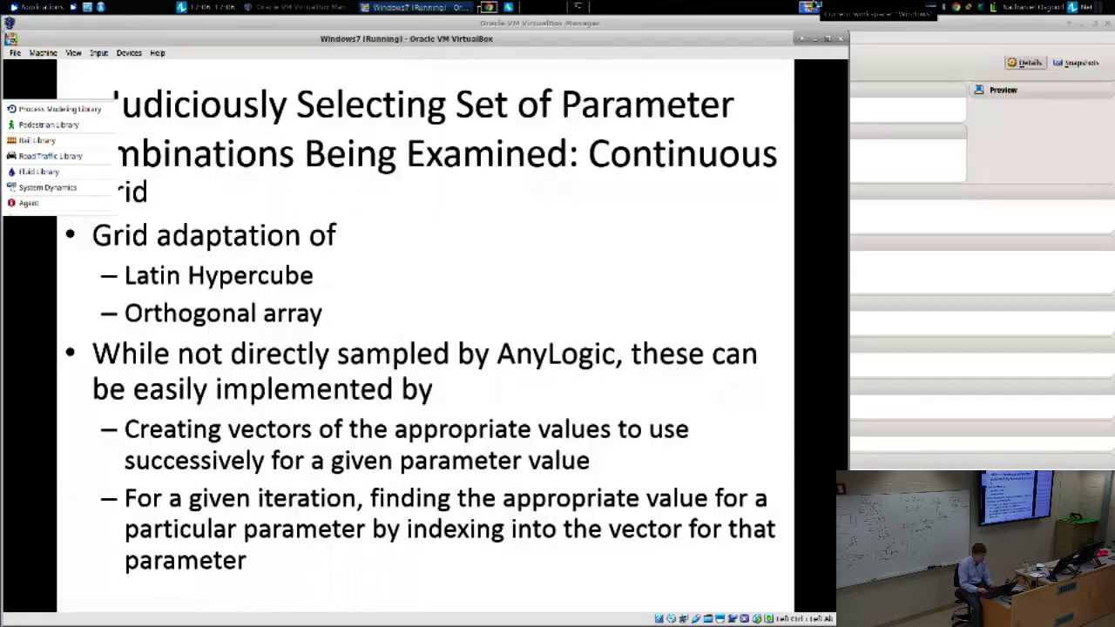
{"action": "key", "text": "Right"}
{"action": "key", "text": "Right"}
{"action": "key", "text": "Right"}
{"action": "key", "text": "Right"}
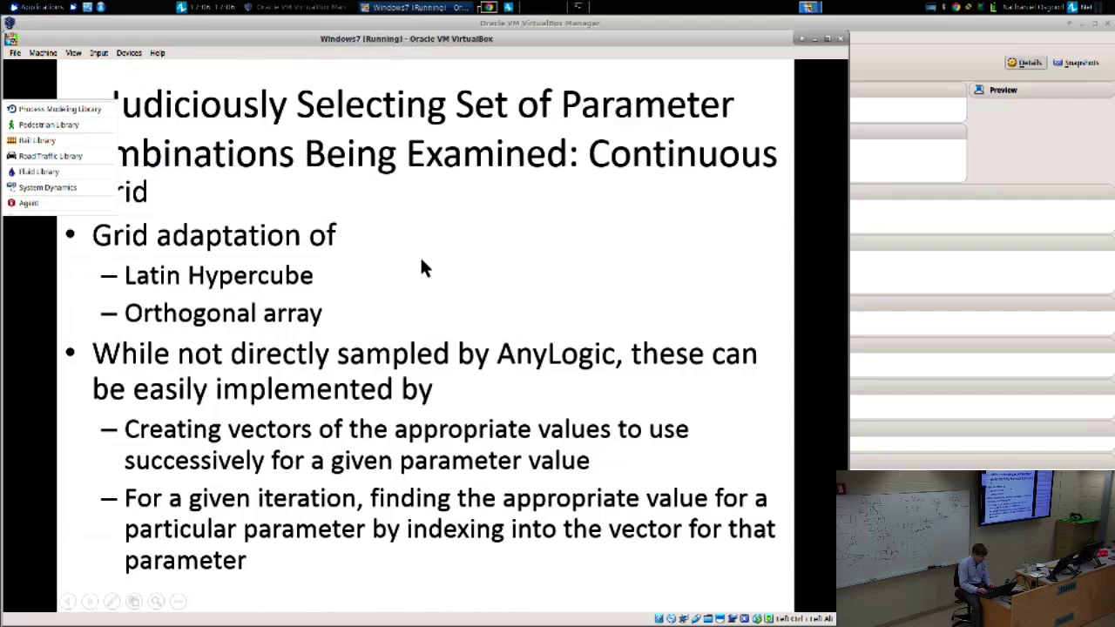
{"action": "key", "text": "Right"}
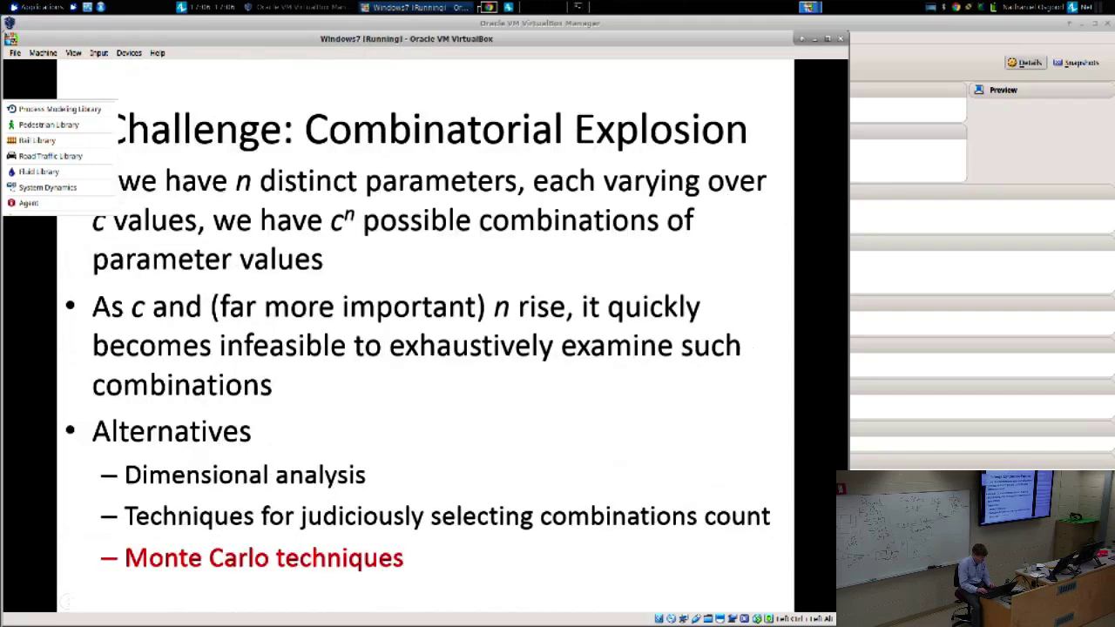
{"action": "key", "text": "Right"}
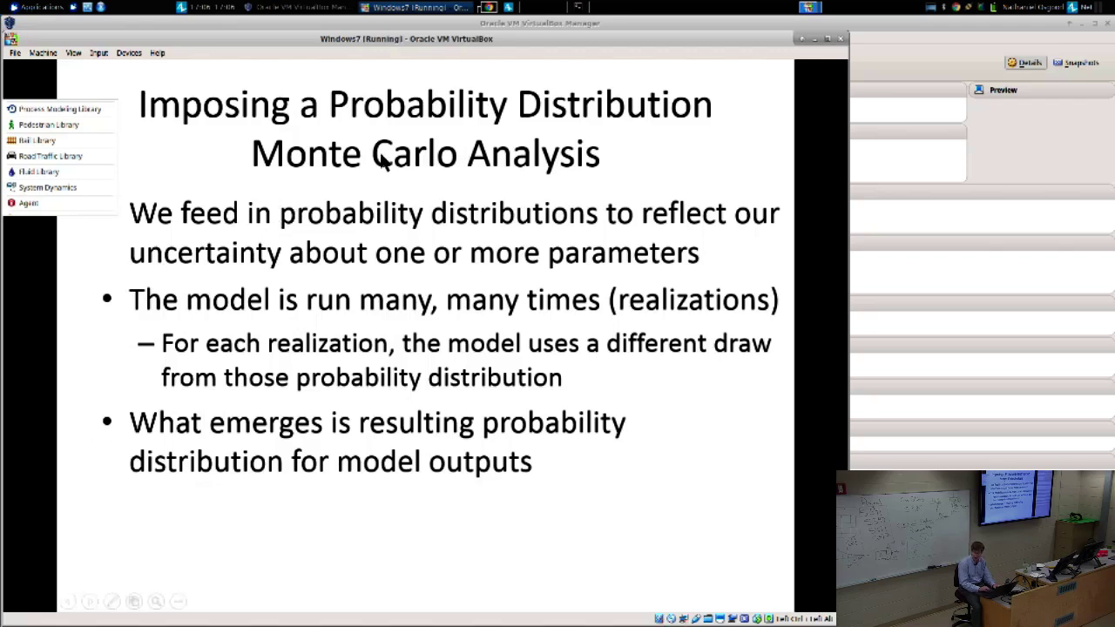
Step: Return to ParameterVariation in AnyLogic and widen the Parameter column of the Freeform table to show the full names
{"action": "key", "text": "alt+Tab"}
{"action": "left_click", "coordinate": [510, 7]}
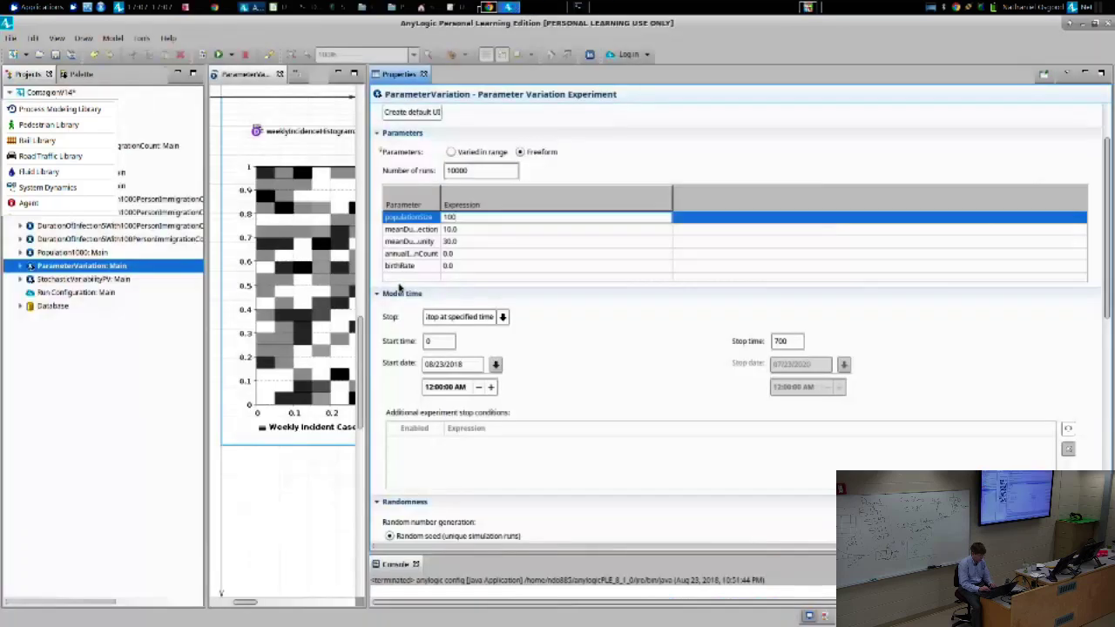
{"action": "left_click", "coordinate": [475, 217]}
{"action": "left_click", "coordinate": [466, 229]}
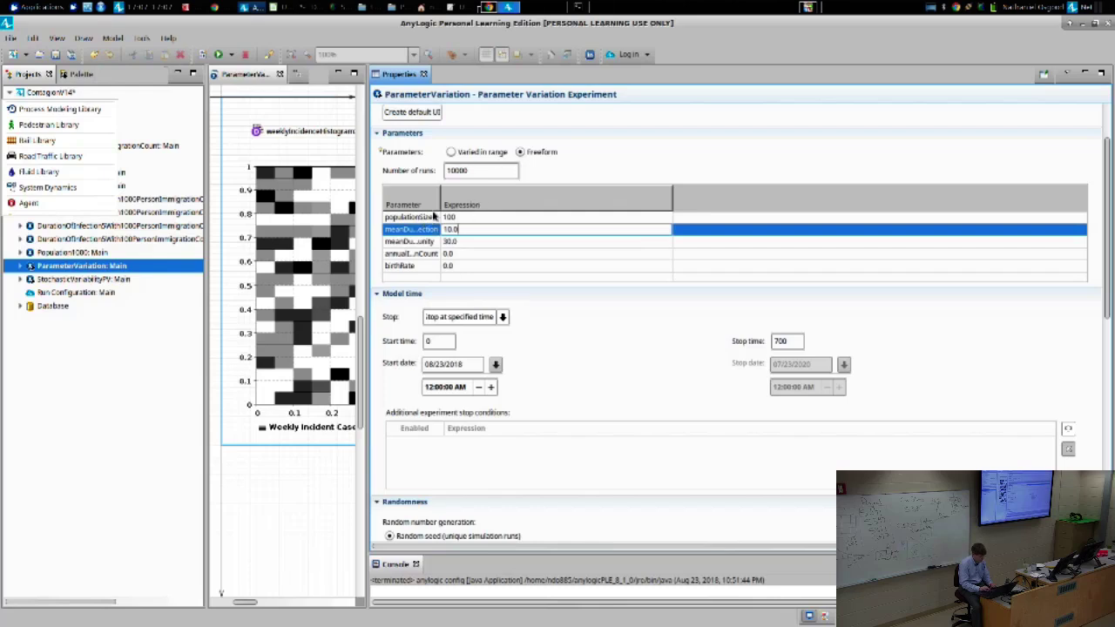
{"action": "left_click_drag", "start_coordinate": [437, 205], "coordinate": [564, 207]}
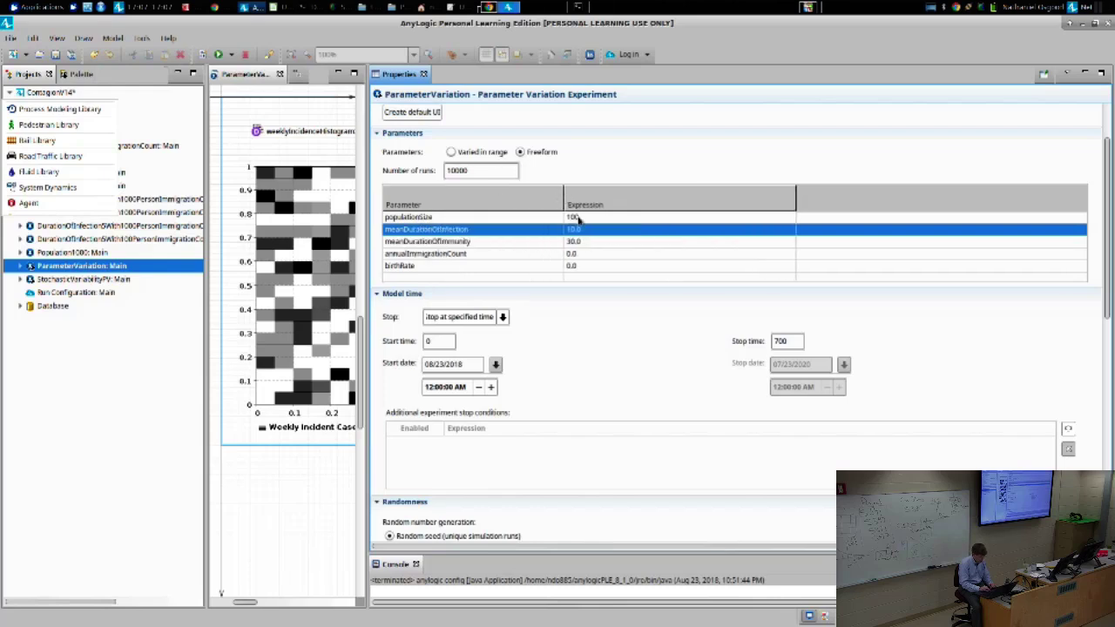
Step: Set the meanDurationOfInfection expression to uniform(10.0, 30.0) and the number of runs to 1000
{"action": "left_click", "coordinate": [593, 230]}
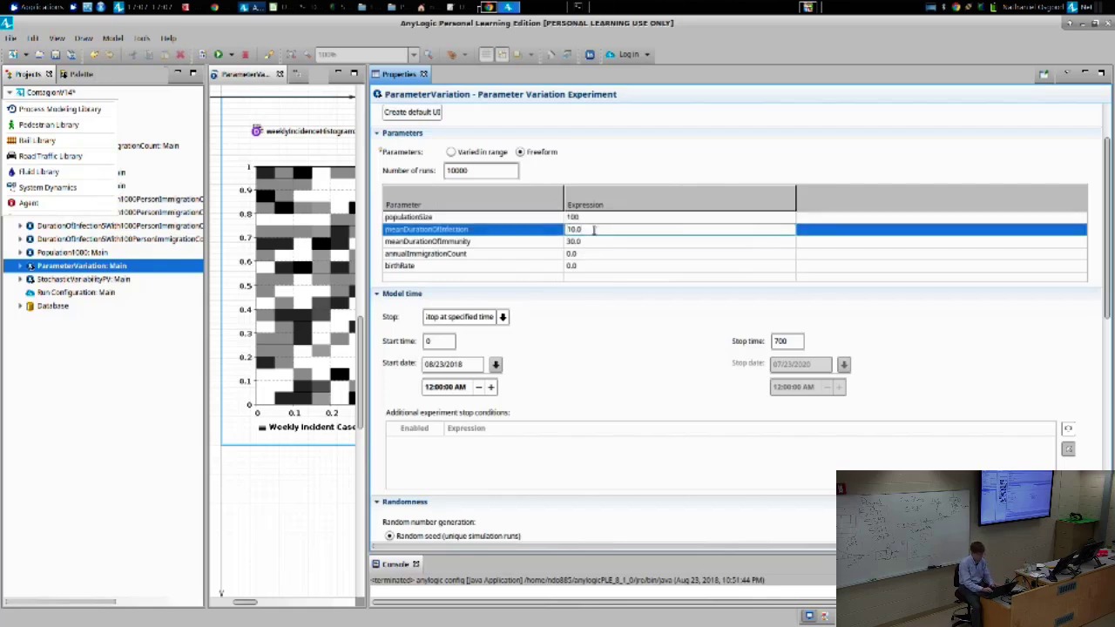
{"action": "key", "text": "BackSpace"}
{"action": "key", "text": "BackSpace"}
{"action": "key", "text": "BackSpace"}
{"action": "key", "text": "BackSpace"}
{"action": "type", "text": "uniform(10.0, 30.0"}
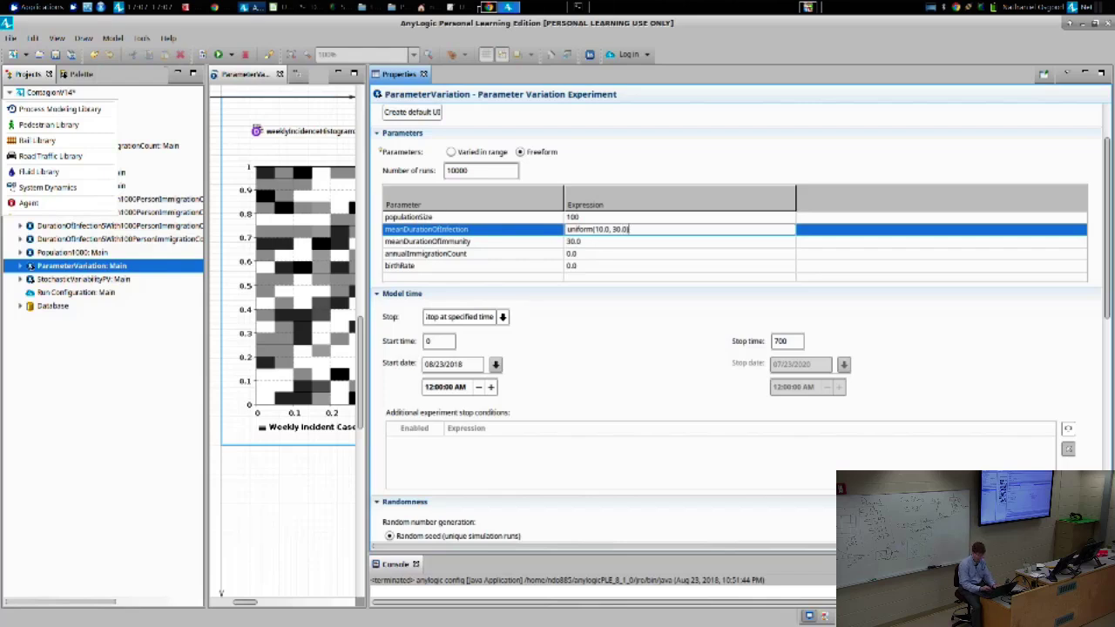
{"action": "left_click", "coordinate": [538, 233]}
{"action": "left_click", "coordinate": [491, 171]}
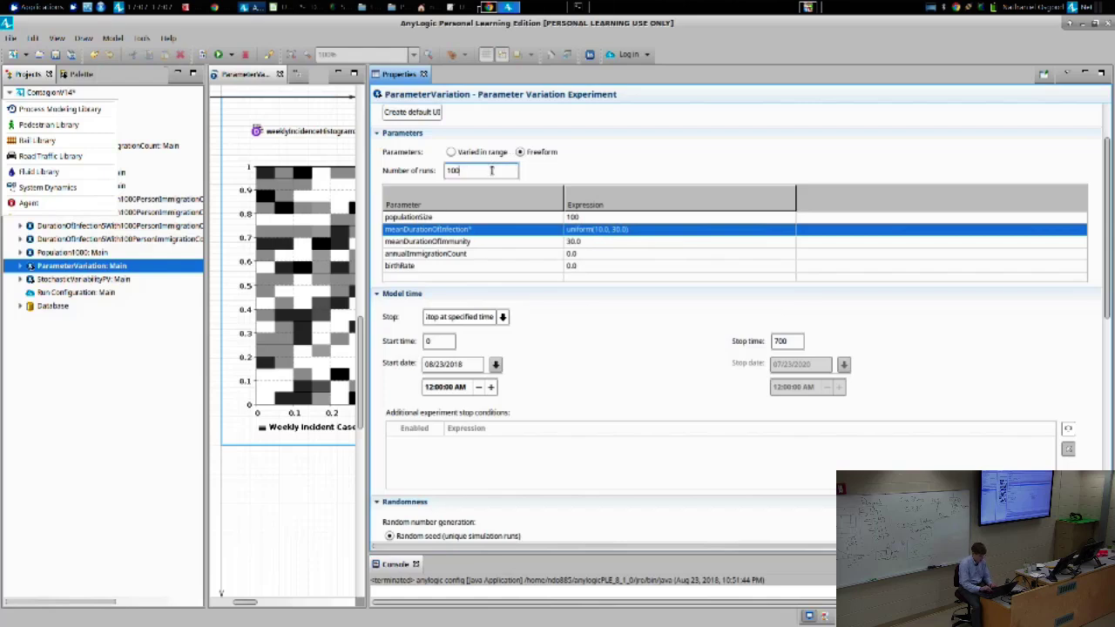
{"action": "type", "text": "0"}
Step: Set the meanDurationOfImmunity expression to uniform(30.0, 50.0)
{"action": "left_click", "coordinate": [587, 244]}
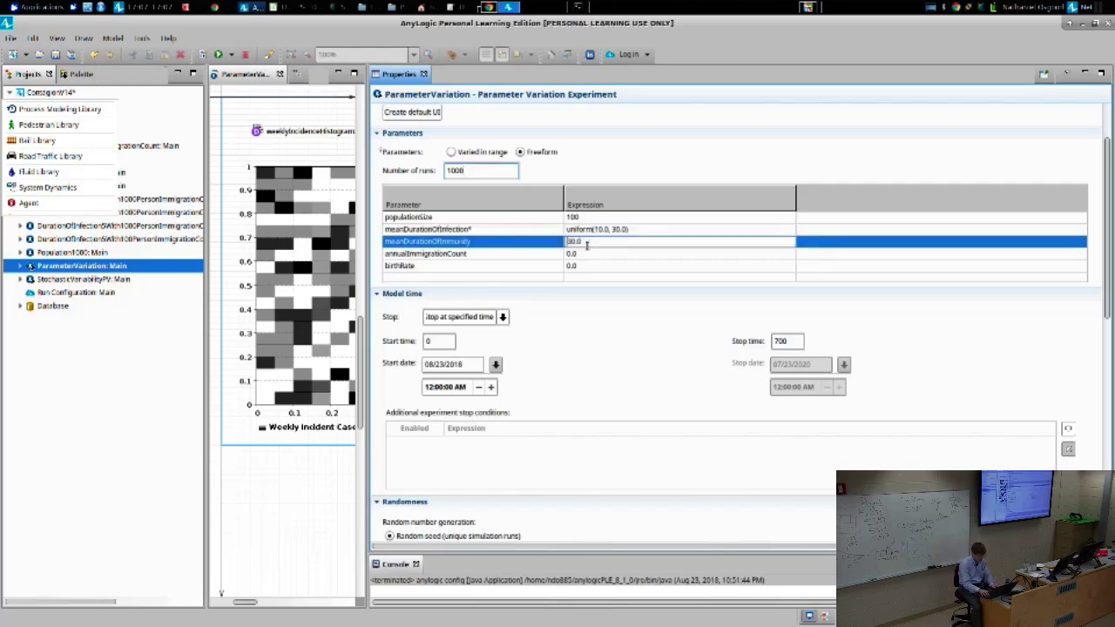
{"action": "type", "text": "uNI"}
{"action": "key", "text": "BackSpace"}
{"action": "type", "text": "iform"}
{"action": "key", "text": "ctrl+a"}
{"action": "type", "text": "u"}
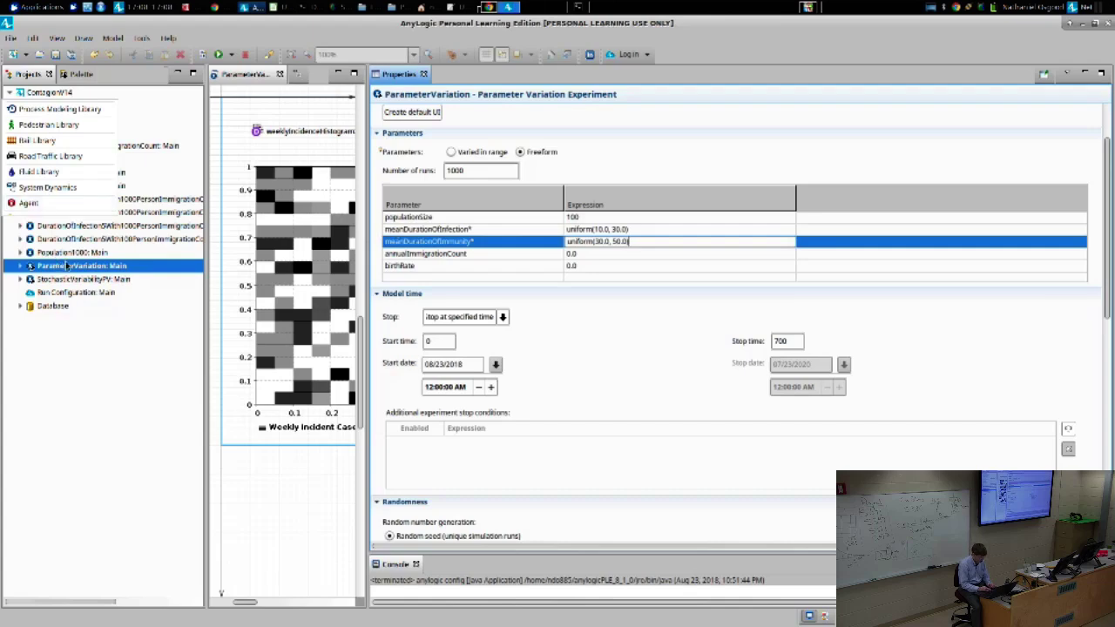
Step: Run the ParameterVariation experiment and move its run window clear of the Projects tree
{"action": "right_click", "coordinate": [59, 272]}
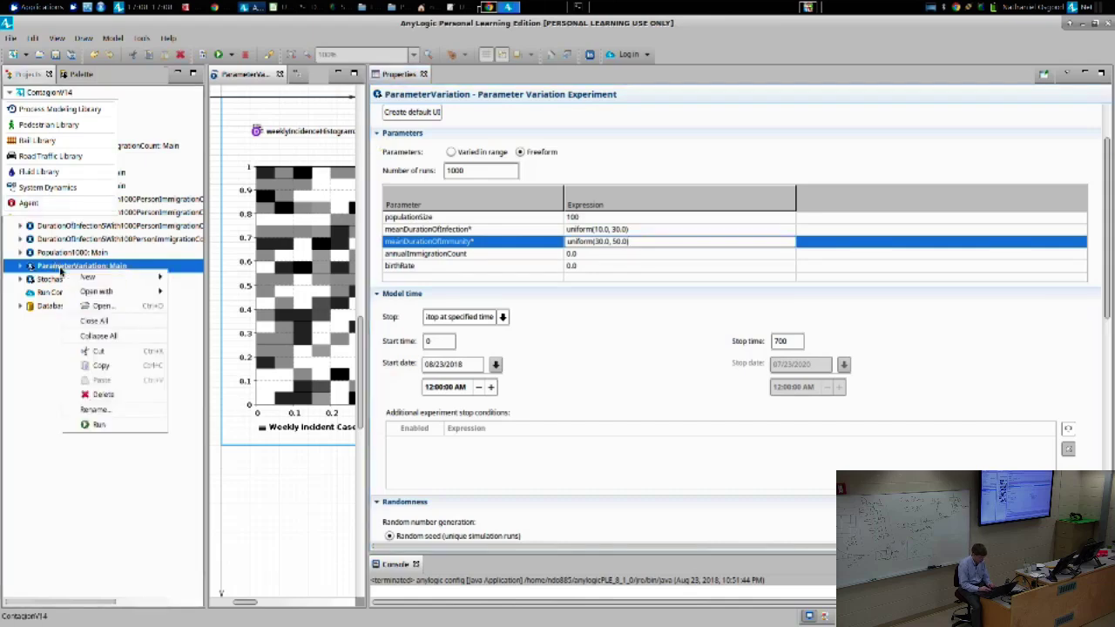
{"action": "left_click", "coordinate": [103, 423]}
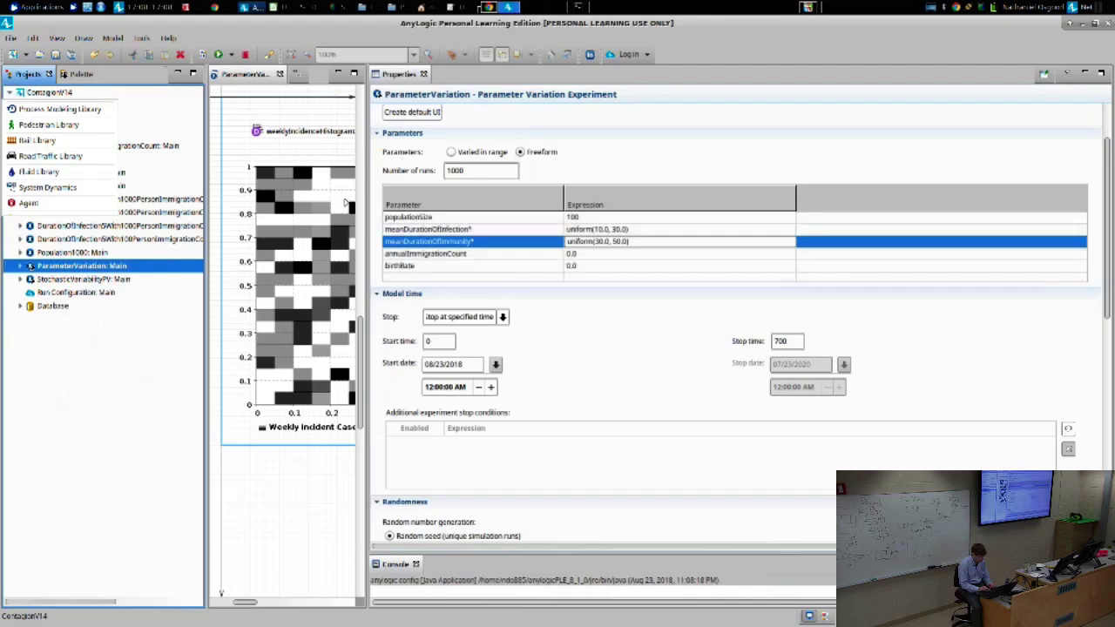
{"action": "left_click", "coordinate": [13, 40]}
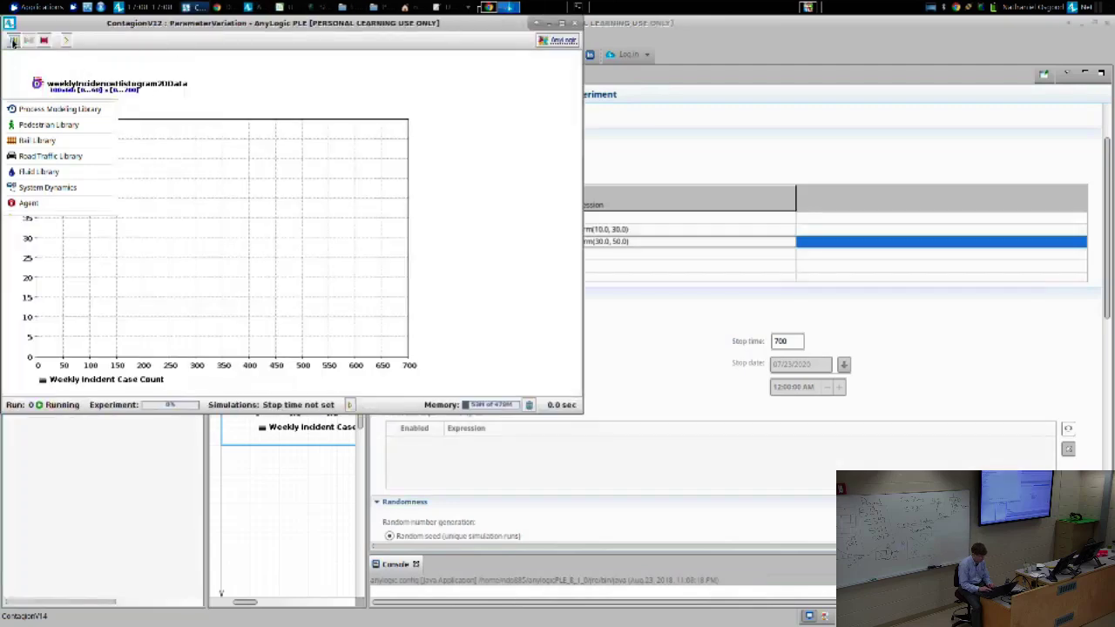
{"action": "left_click_drag", "start_coordinate": [108, 25], "coordinate": [361, 31]}
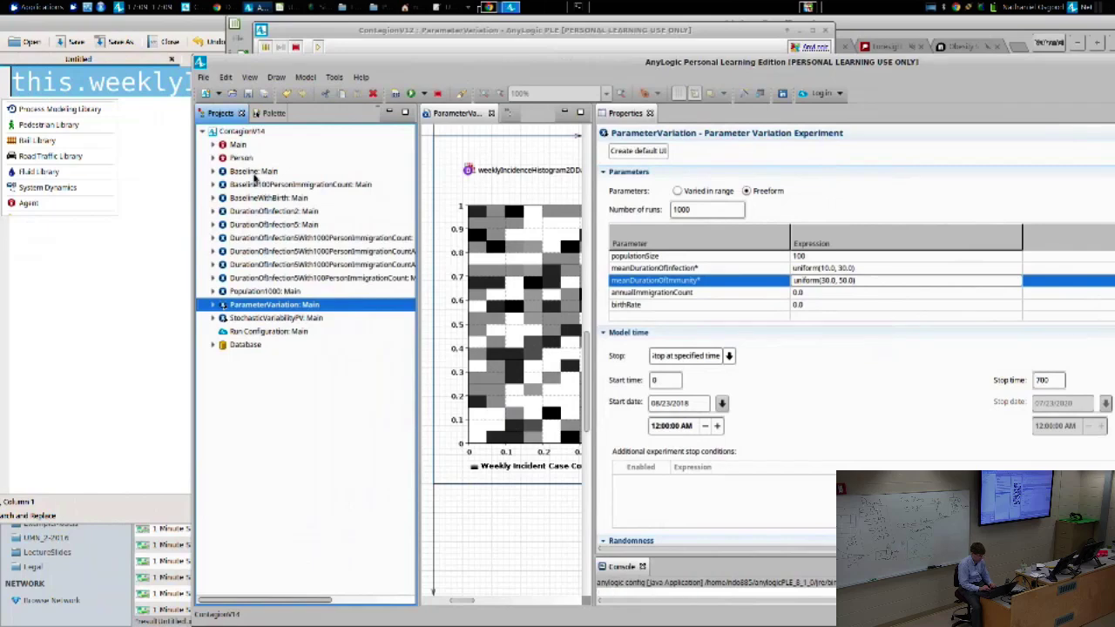
Step: Look at the Baseline experiment's parameter values and check the weekly incidence histogram of the running experiment
{"action": "left_click", "coordinate": [253, 171]}
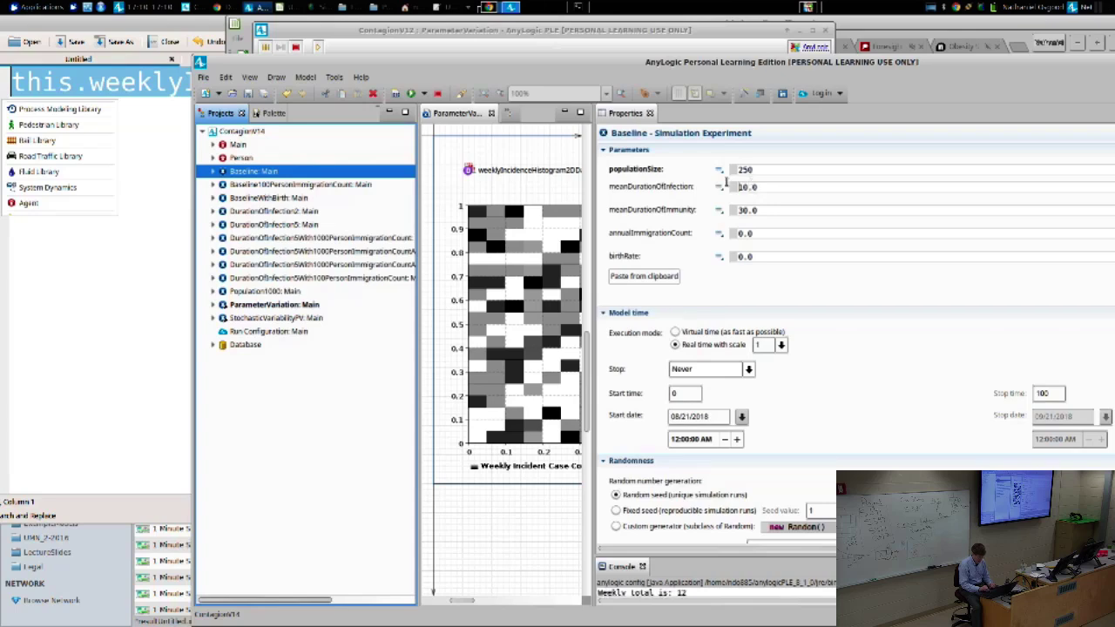
{"action": "key", "text": "shift+Left"}
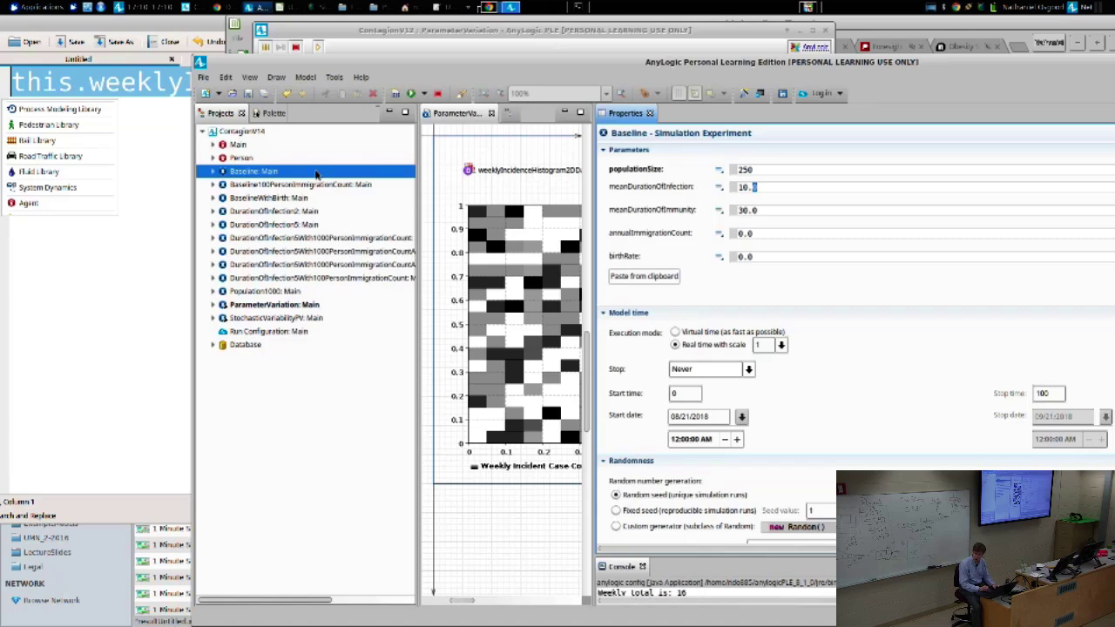
{"action": "key", "text": "alt+Tab"}
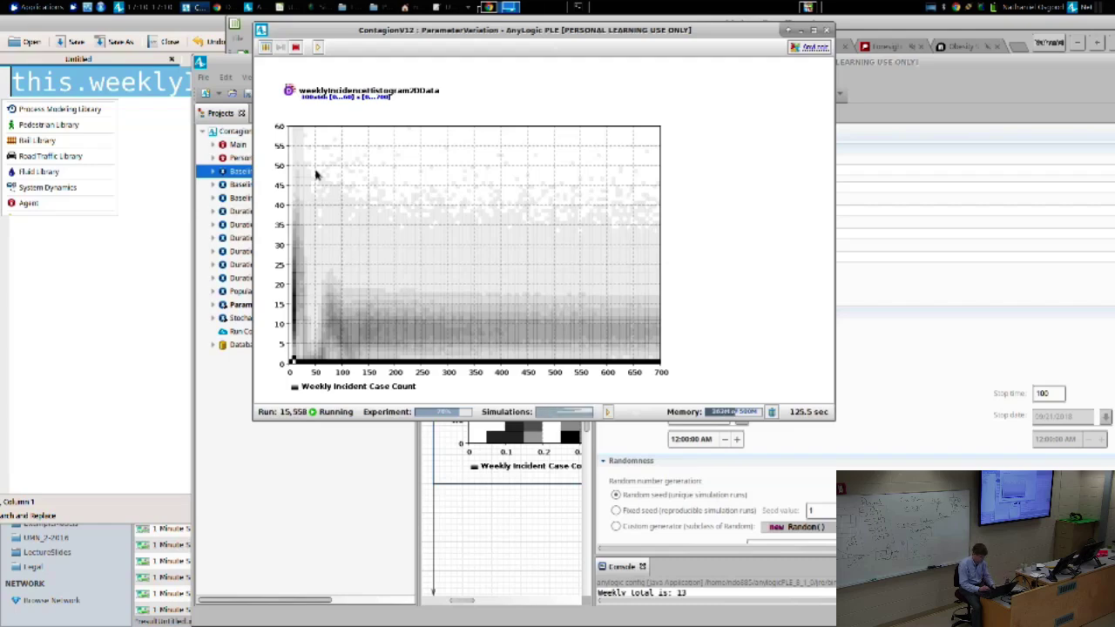
{"action": "key", "text": "alt+Tab"}
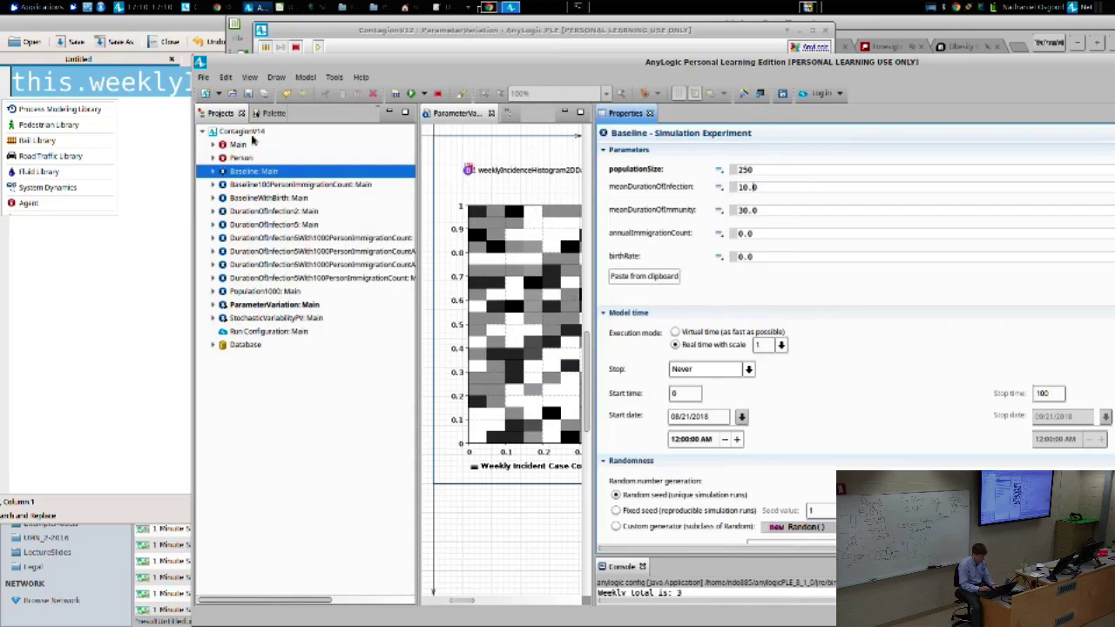
Step: Examine the experiment types available for a new ContagionV14 experiment, including Parameter Variation, and close the dialog without creating one
{"action": "left_click", "coordinate": [253, 131]}
{"action": "right_click", "coordinate": [255, 132]}
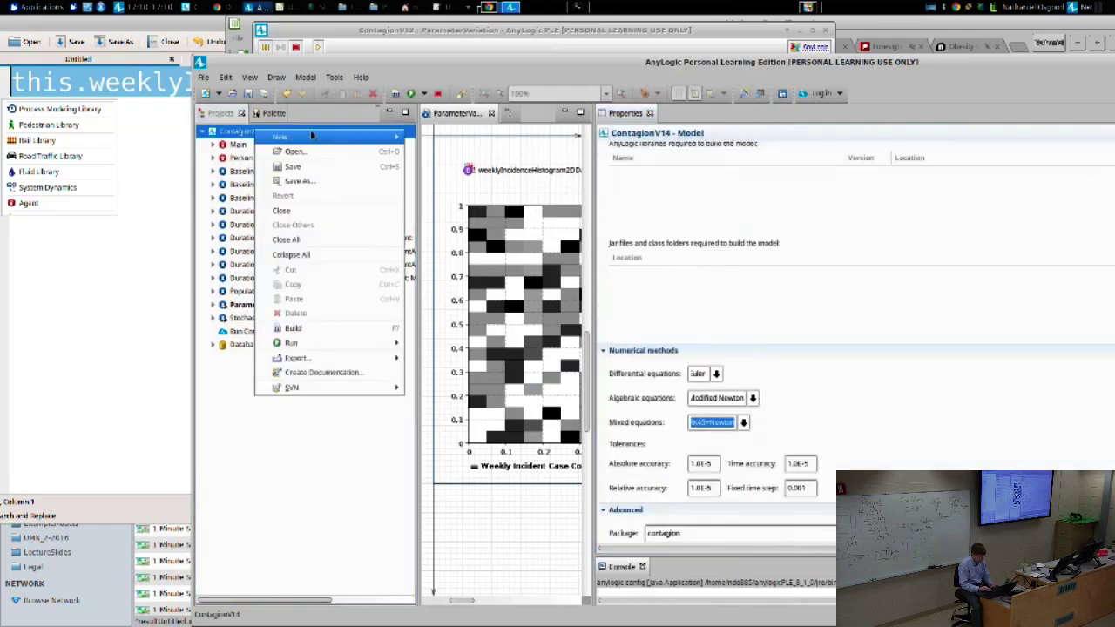
{"action": "mouse_move", "coordinate": [367, 131]}
{"action": "left_click", "coordinate": [443, 197]}
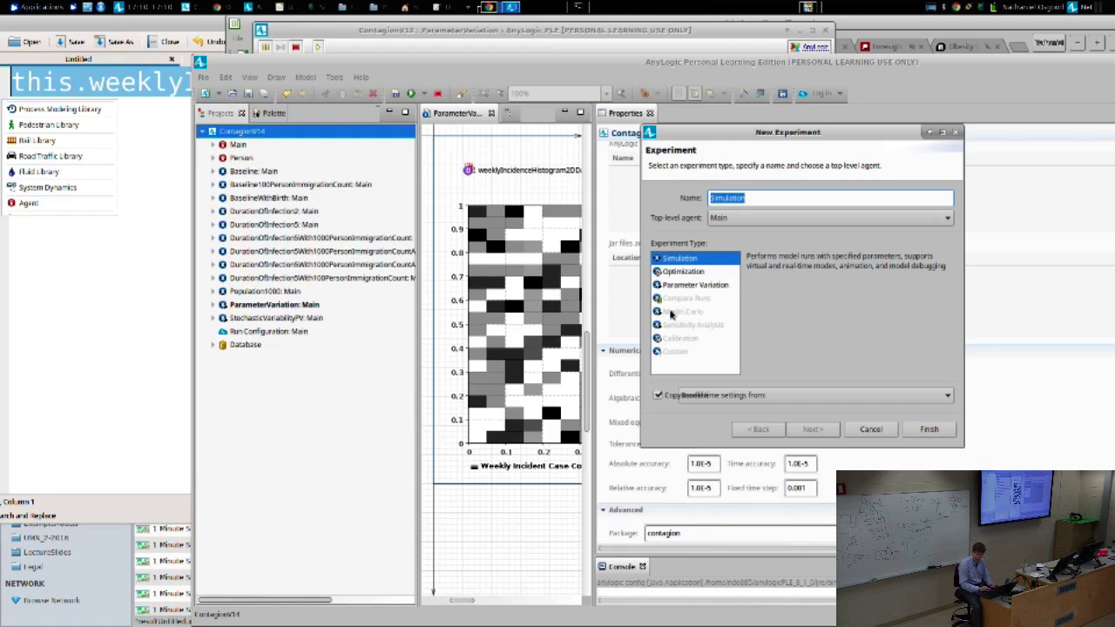
{"action": "left_click", "coordinate": [678, 285]}
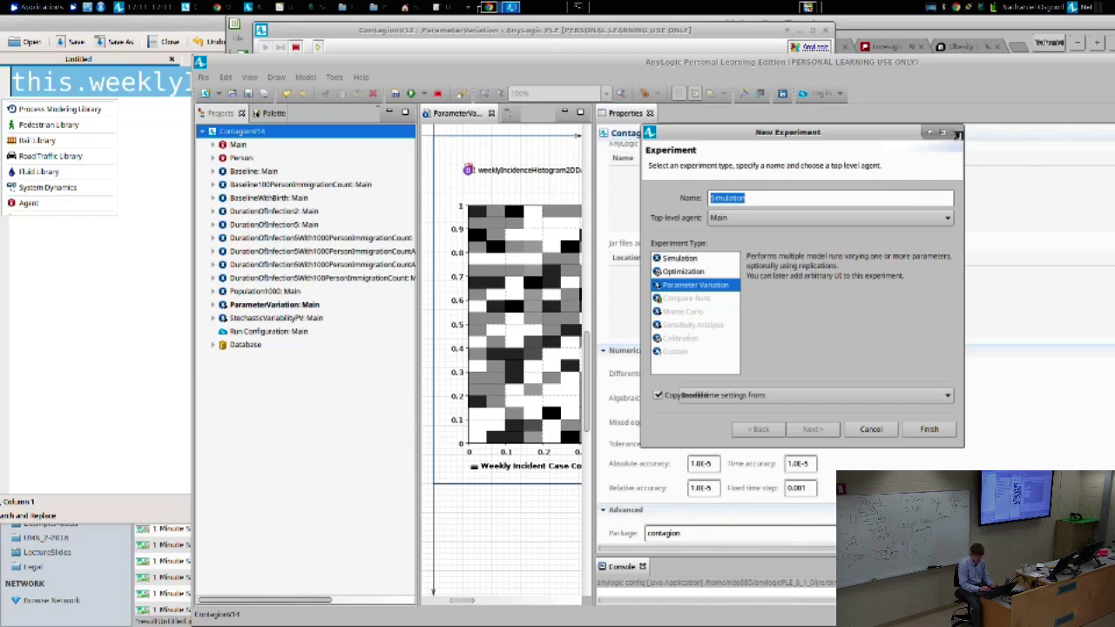
{"action": "left_click", "coordinate": [957, 134]}
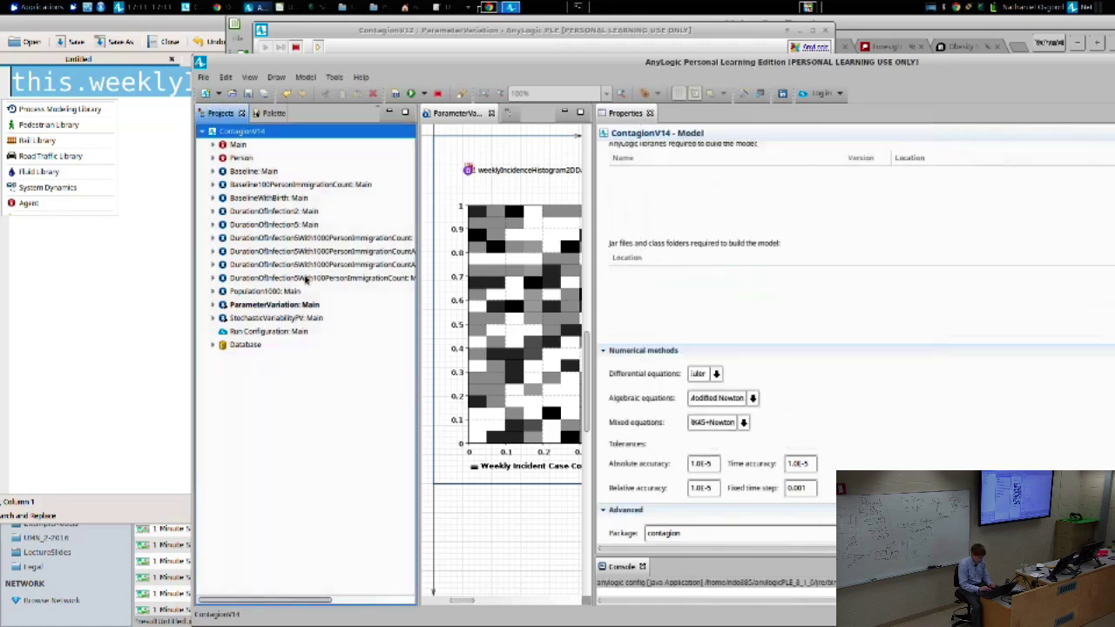
Step: Review the uniform distributions in ParameterVariation and examine the weekly incidence histogram in its run window
{"action": "left_click", "coordinate": [286, 305]}
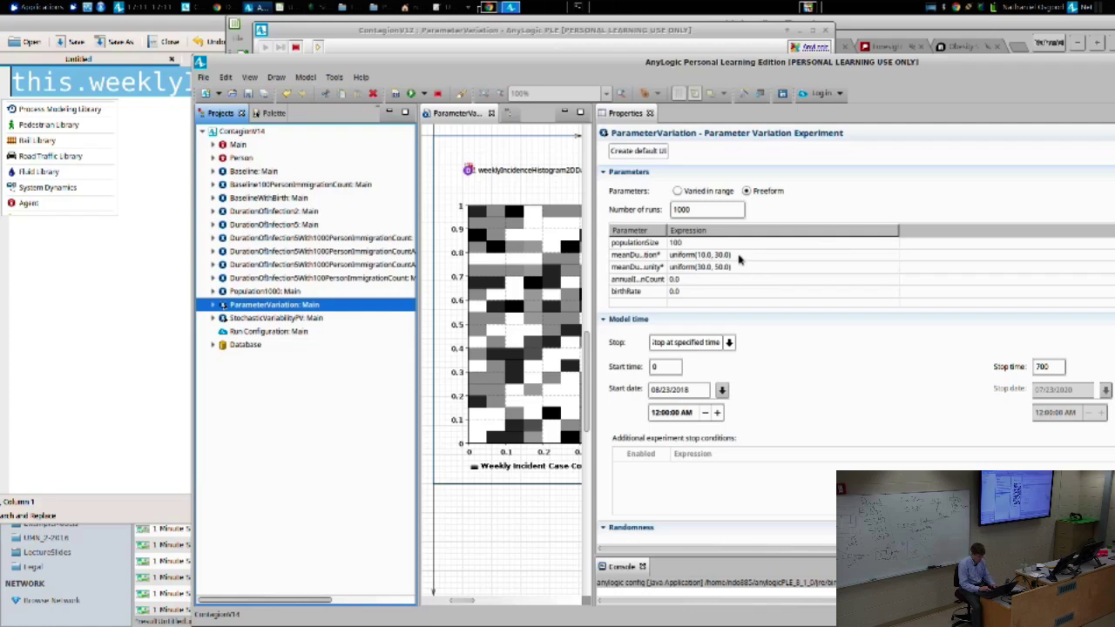
{"action": "key", "text": "alt+Tab"}
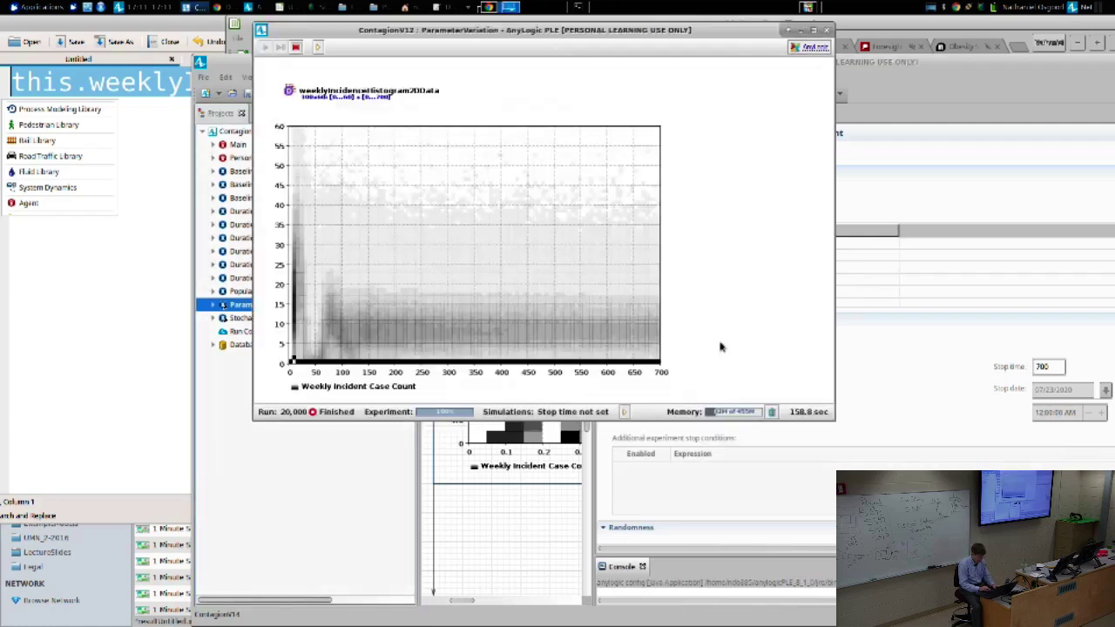
Step: Switch to the AnyLogic editor and inspect the properties of the weekly incidence 2D histogram data and its chart
{"action": "key", "text": "alt+Tab"}
{"action": "key", "text": "alt+Tab"}
{"action": "key", "text": "alt+Tab"}
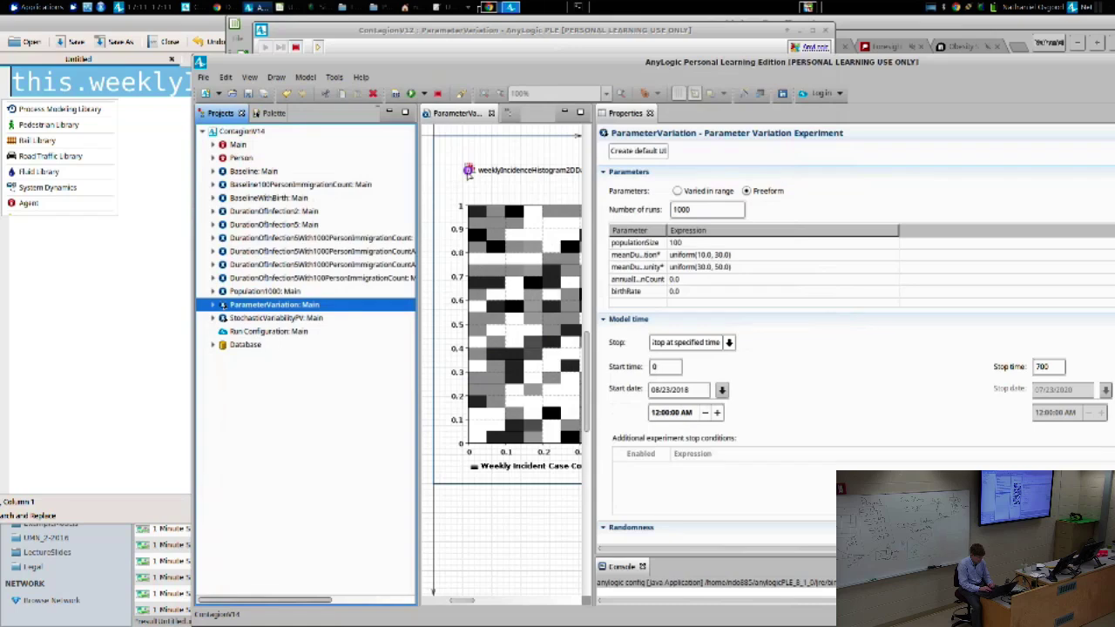
{"action": "left_click", "coordinate": [468, 170]}
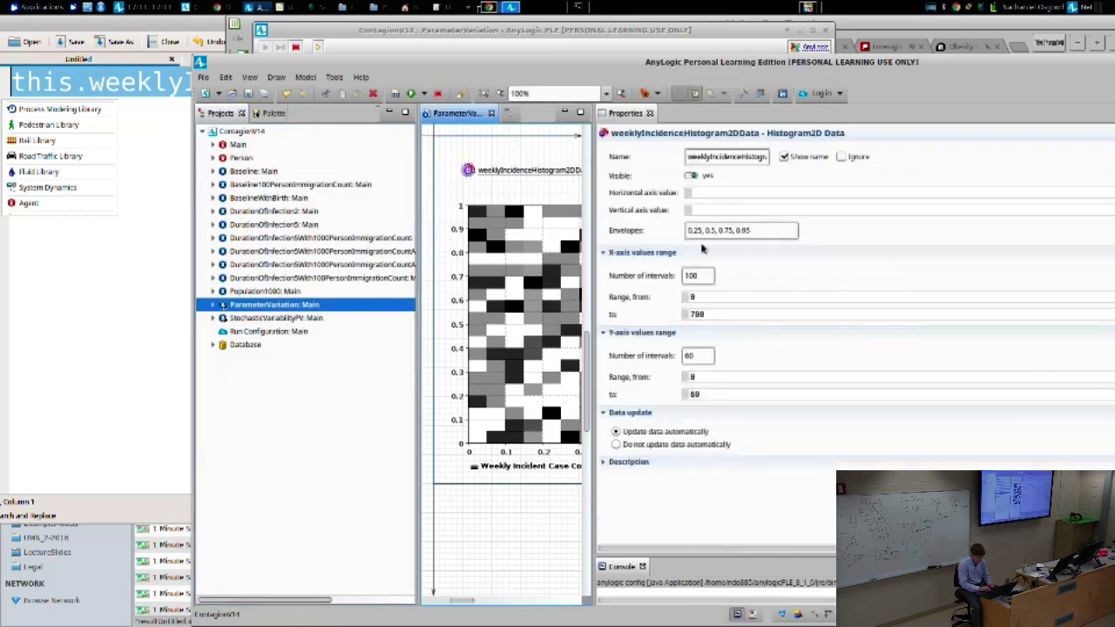
{"action": "left_click", "coordinate": [525, 243]}
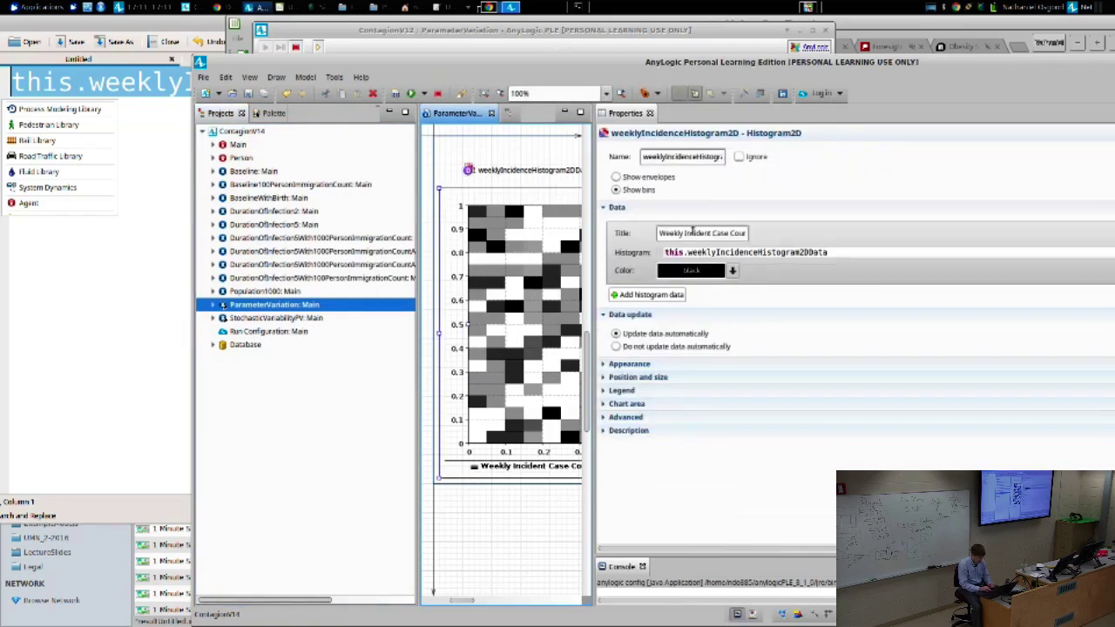
Step: Return to the finished ParameterVariation run and close its window
{"action": "key", "text": "alt+Tab"}
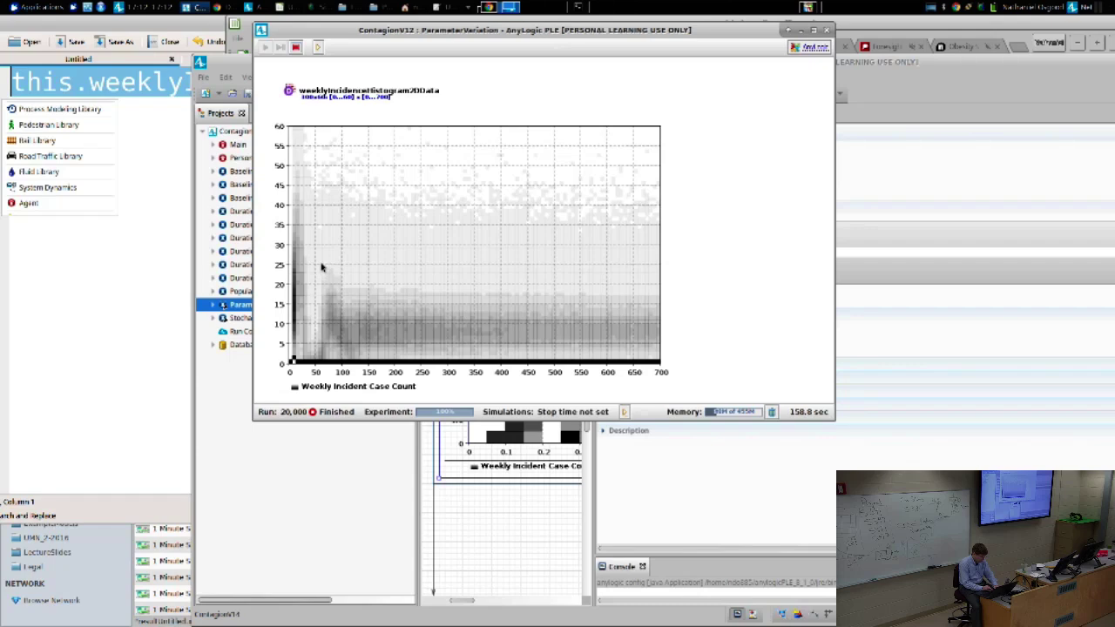
{"action": "key", "text": "alt+F4"}
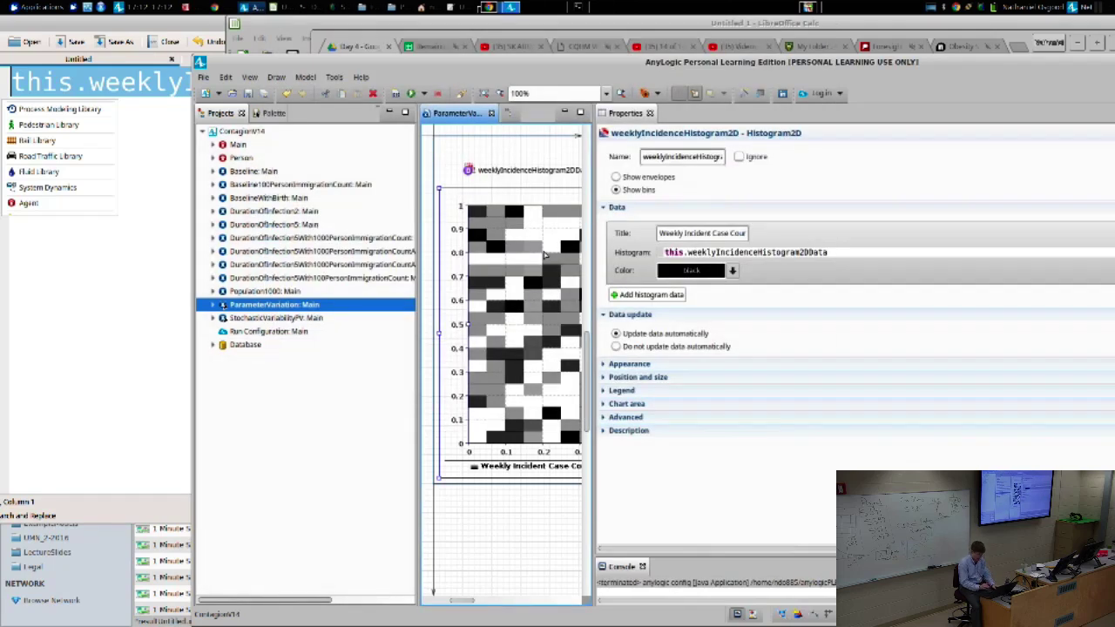
{"action": "key", "text": "alt+Tab"}
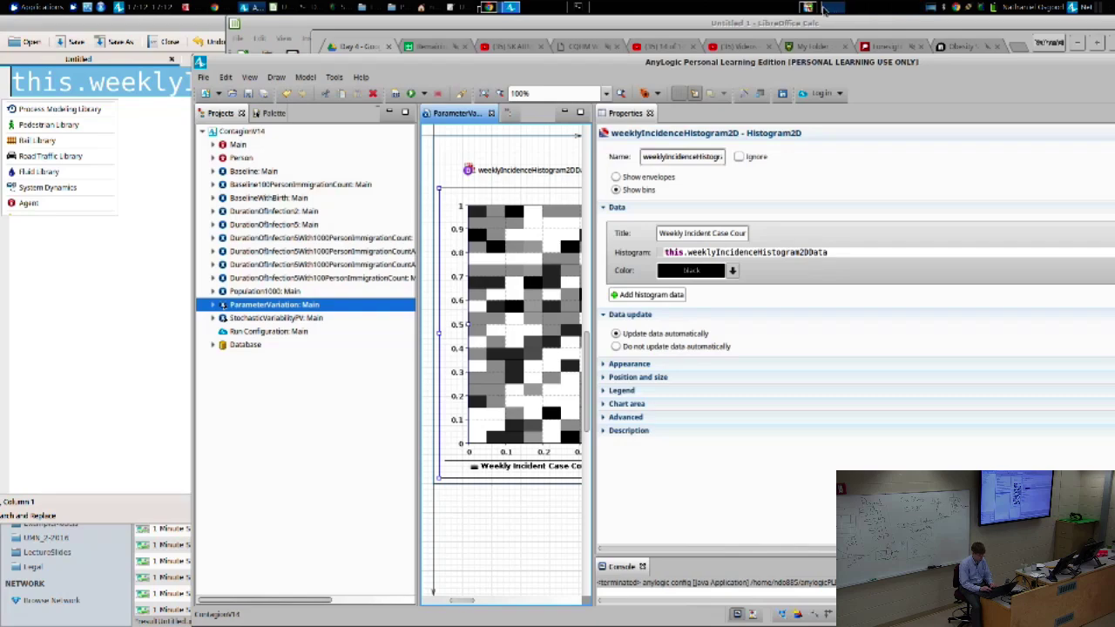
Step: Switch to the slide show in the Windows7 virtual machine and find the slide on imposing a probability distribution for Monte Carlo analysis
{"action": "left_click", "coordinate": [811, 7]}
{"action": "key", "text": "Page_Down"}
{"action": "key", "text": "Page_Down"}
{"action": "key", "text": "Page_Down"}
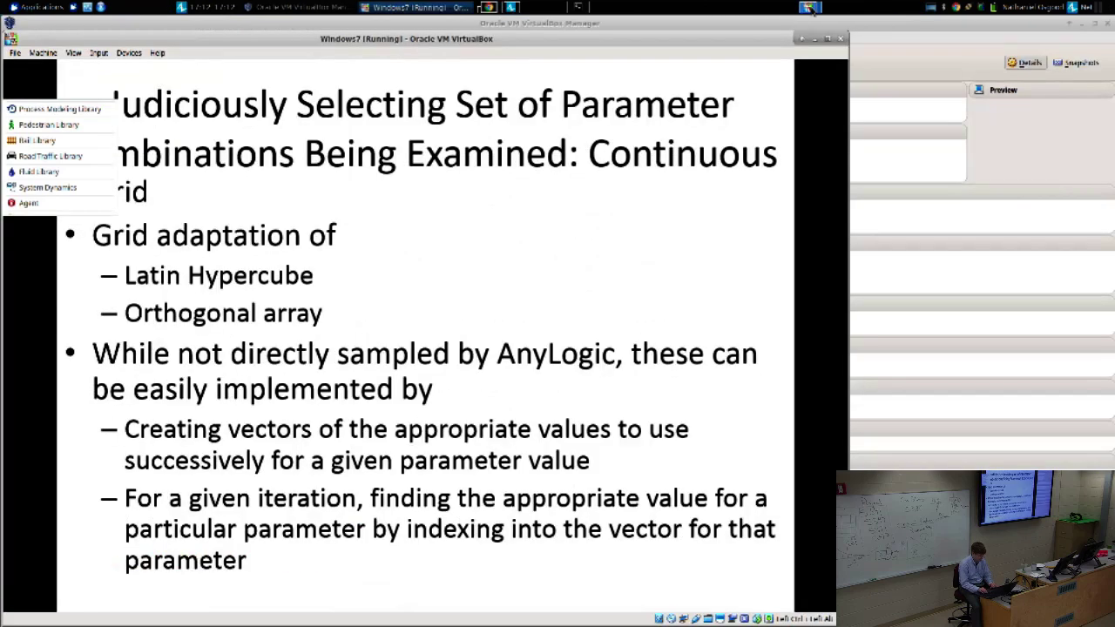
{"action": "key", "text": "Page_Down"}
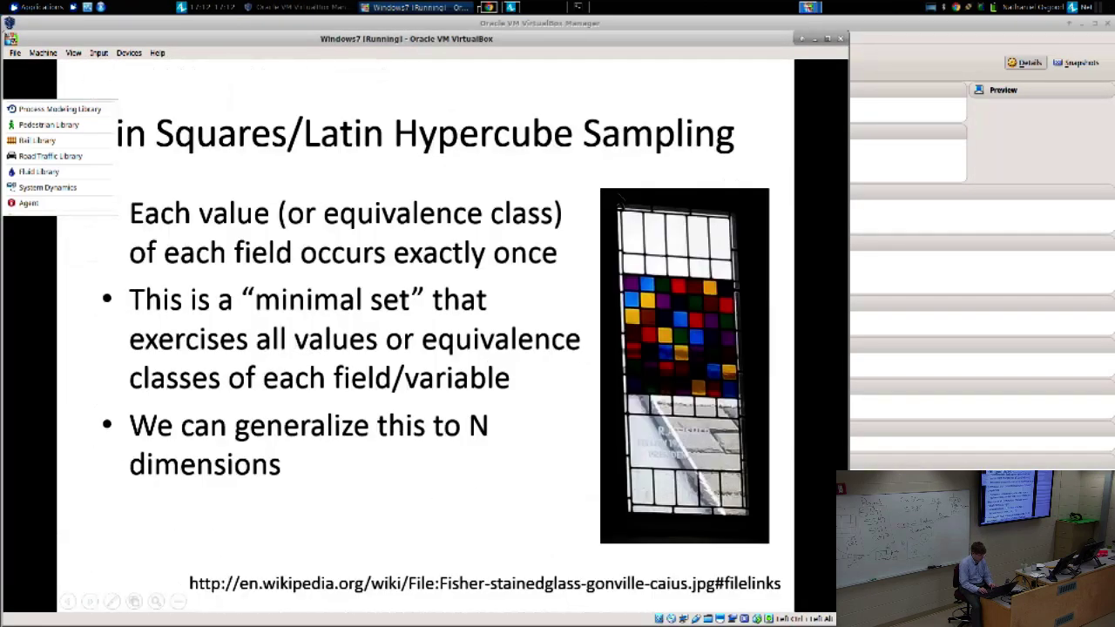
{"action": "key", "text": "Page_Down"}
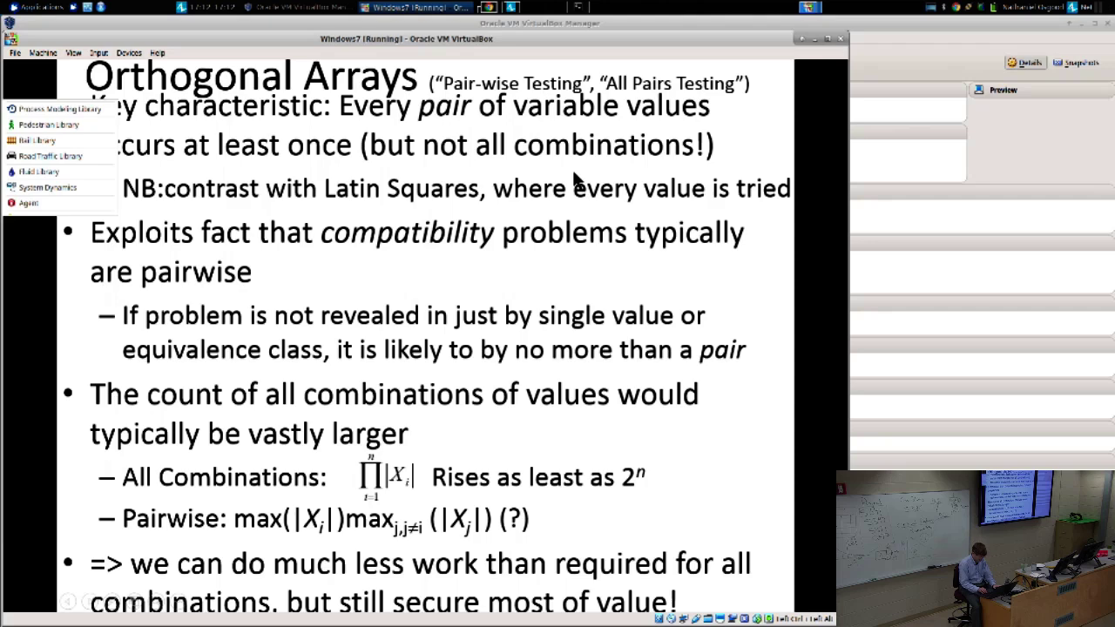
{"action": "key", "text": "Page_Up"}
{"action": "key", "text": "Page_Up"}
{"action": "key", "text": "Page_Up"}
{"action": "key", "text": "Page_Up"}
{"action": "key", "text": "Page_Up"}
{"action": "key", "text": "Page_Up"}
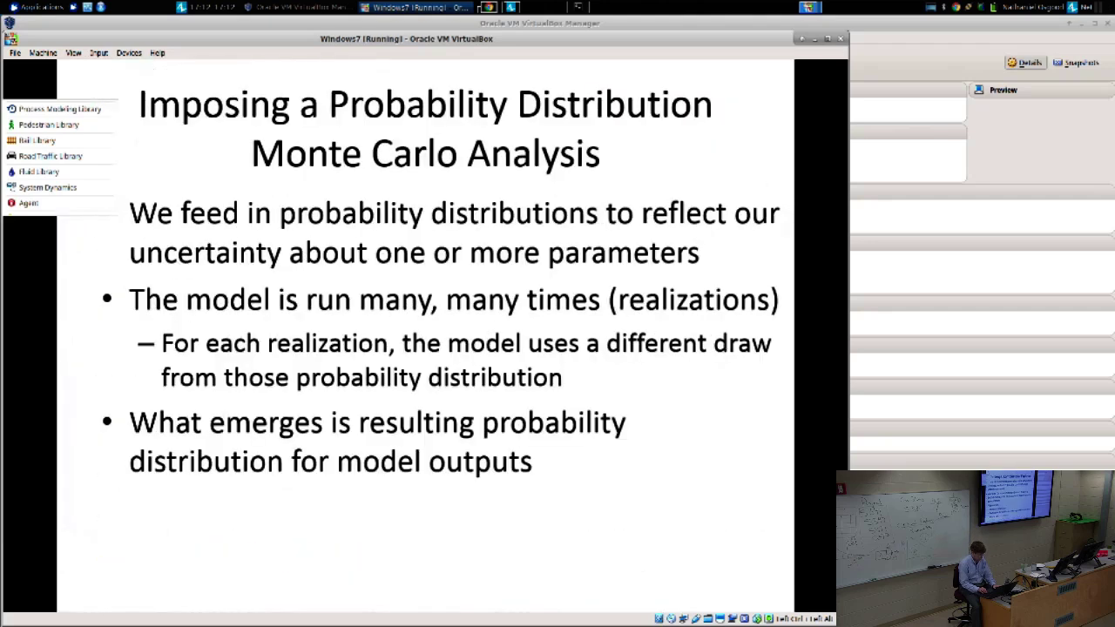
{"action": "key", "text": "Page_Down"}
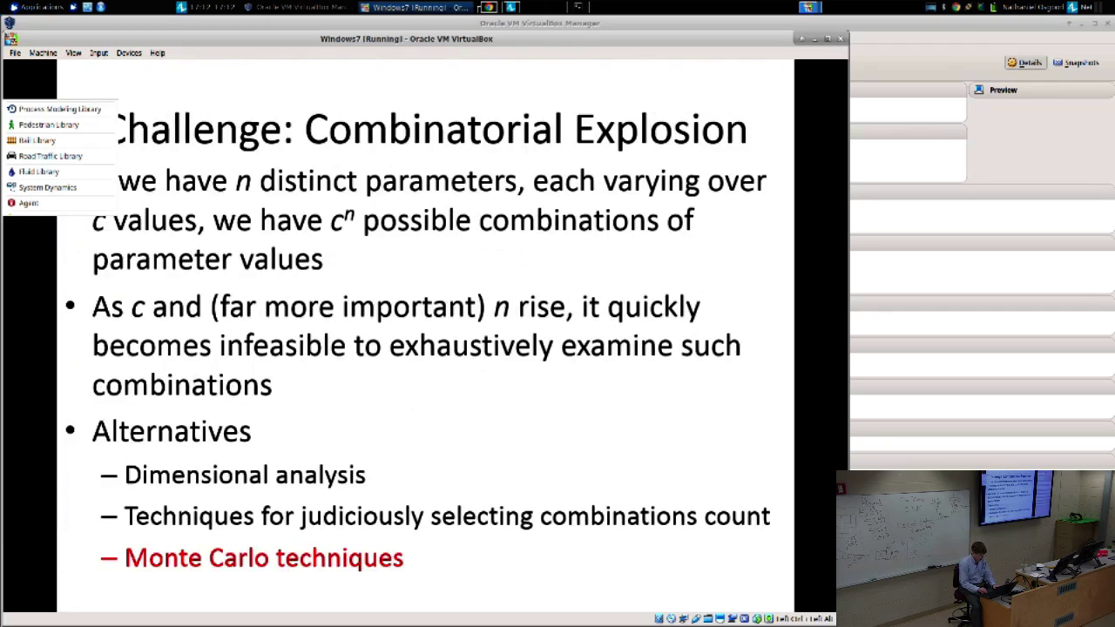
{"action": "key", "text": "Page_Up"}
{"action": "key", "text": "Page_Up"}
{"action": "key", "text": "Page_Down"}
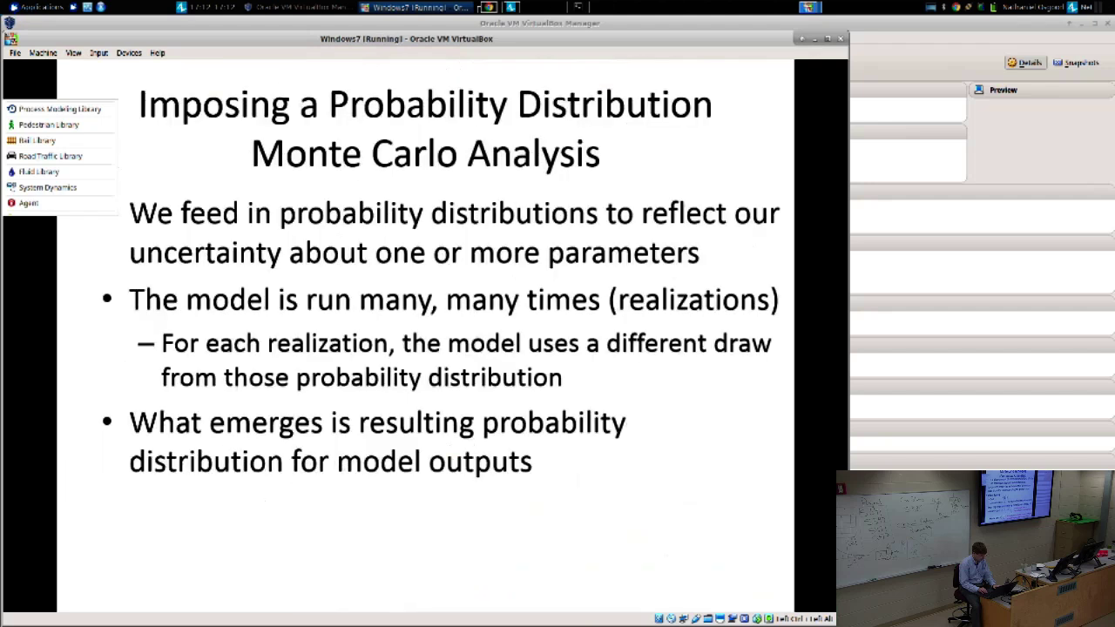
Step: Back in AnyLogic, set the ParameterVariation experiment's mean duration of infection expression to max(5.0, normal(10.0, 10.0))
{"action": "key", "text": "alt+Tab"}
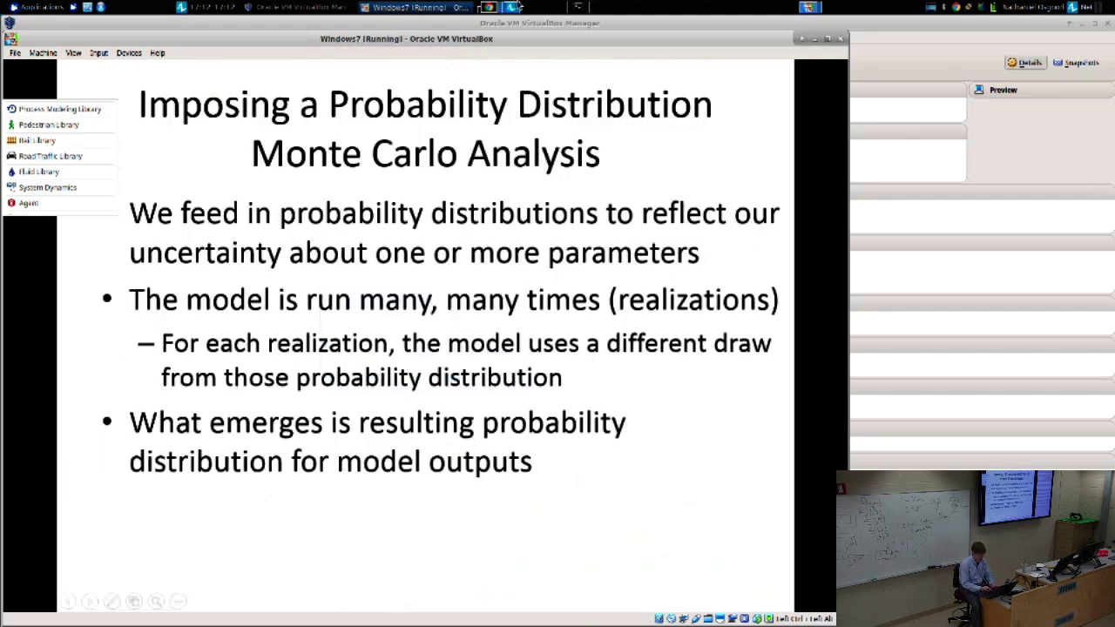
{"action": "left_click", "coordinate": [512, 7]}
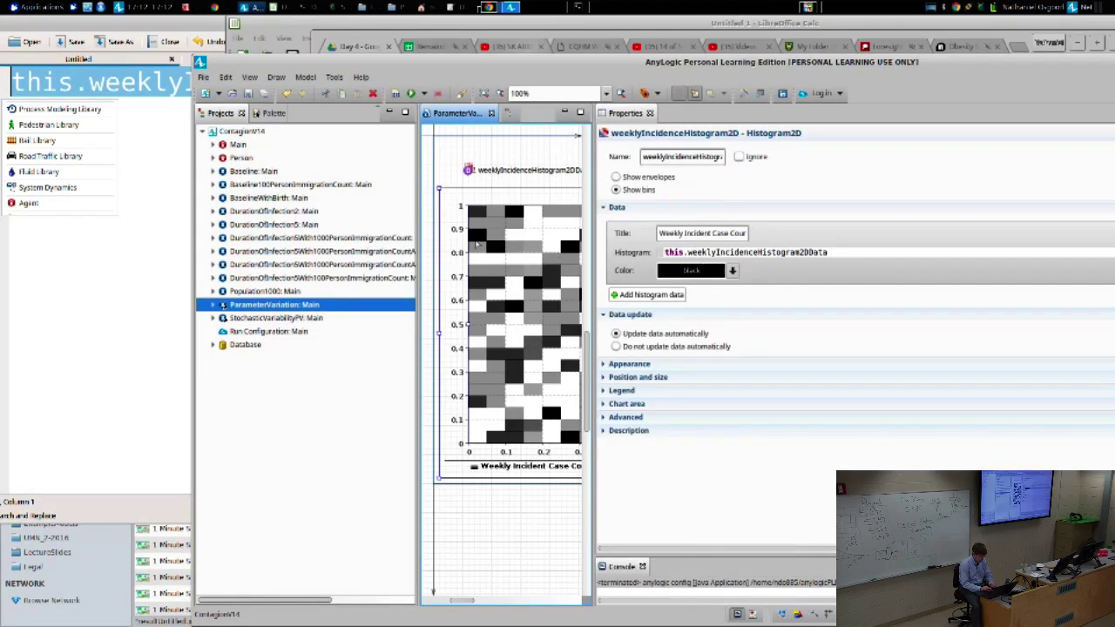
{"action": "left_click", "coordinate": [274, 304]}
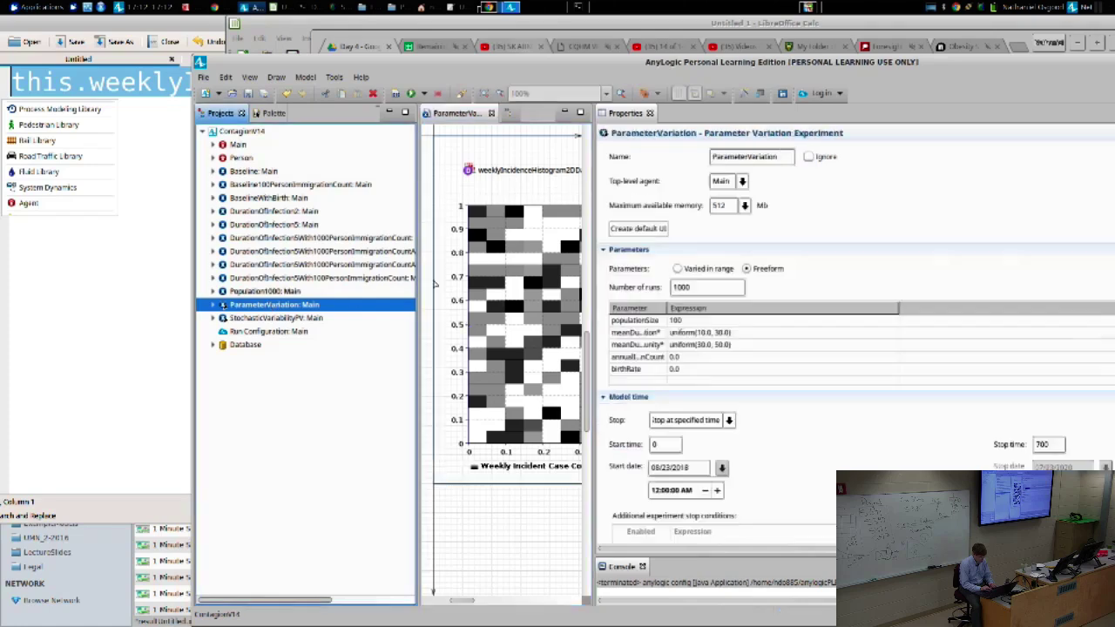
{"action": "left_click", "coordinate": [710, 332]}
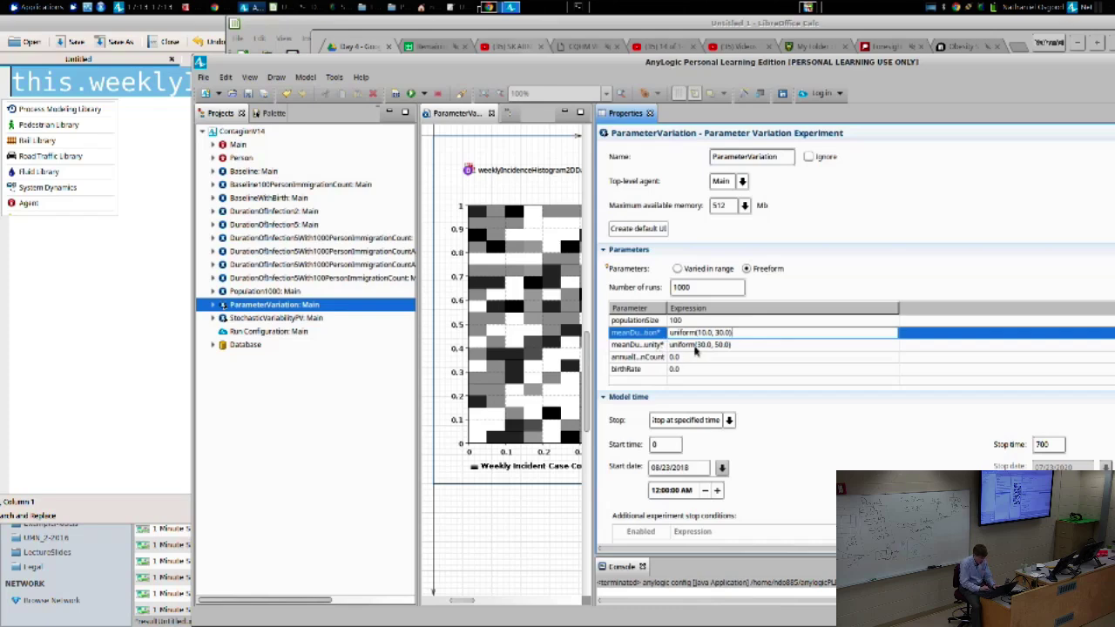
{"action": "key", "text": "Home"}
{"action": "type", "text": "max"}
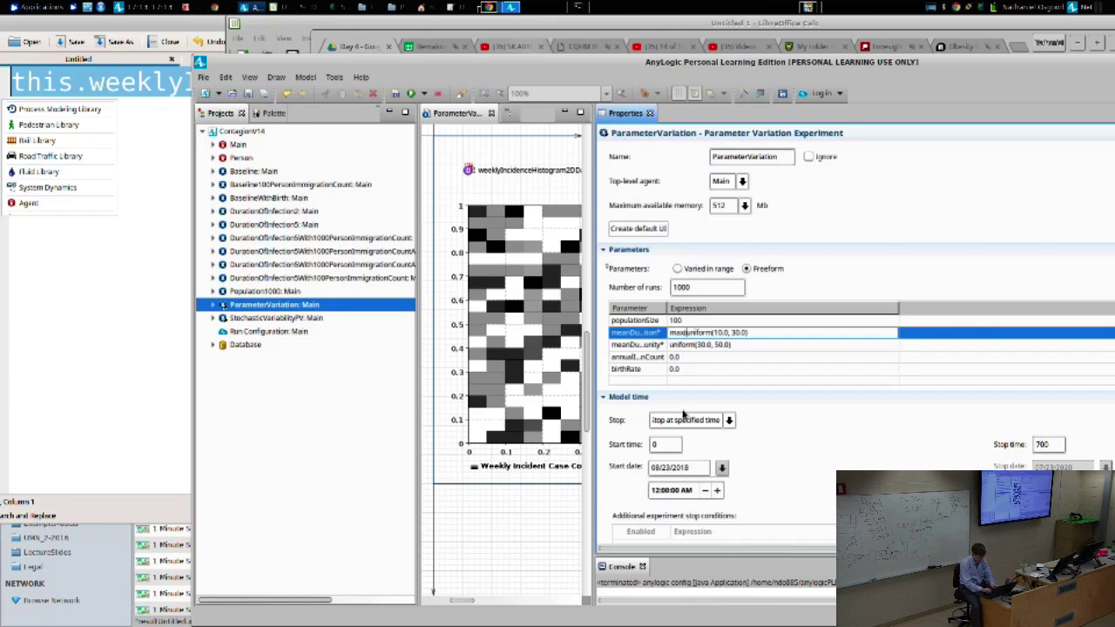
{"action": "key", "text": "shift+End"}
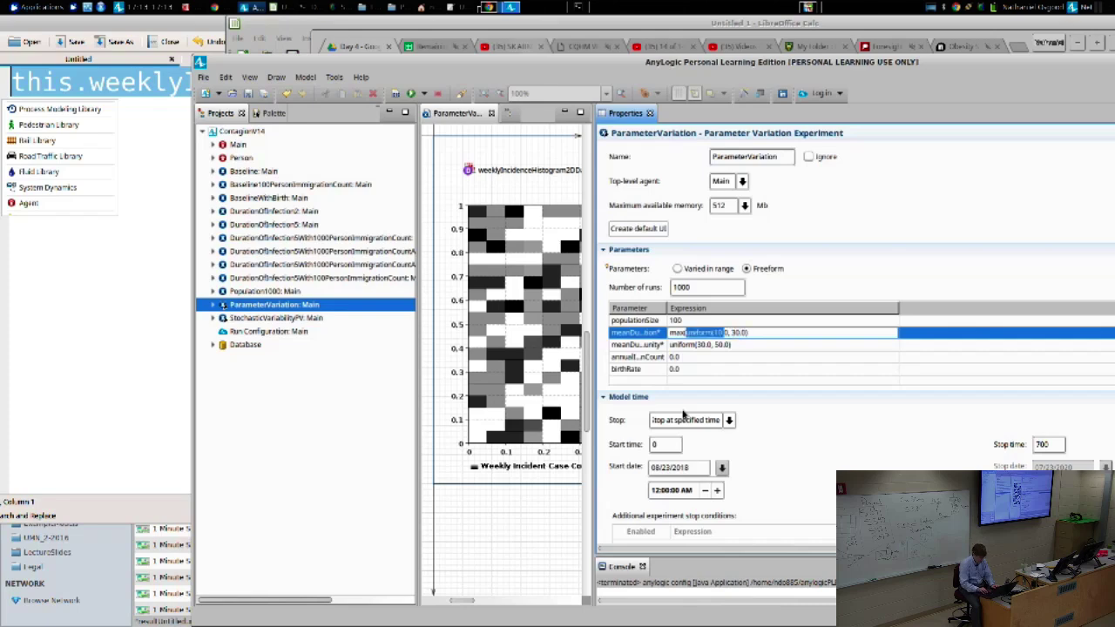
{"action": "key", "text": "shift+End"}
{"action": "key", "text": "BackSpace"}
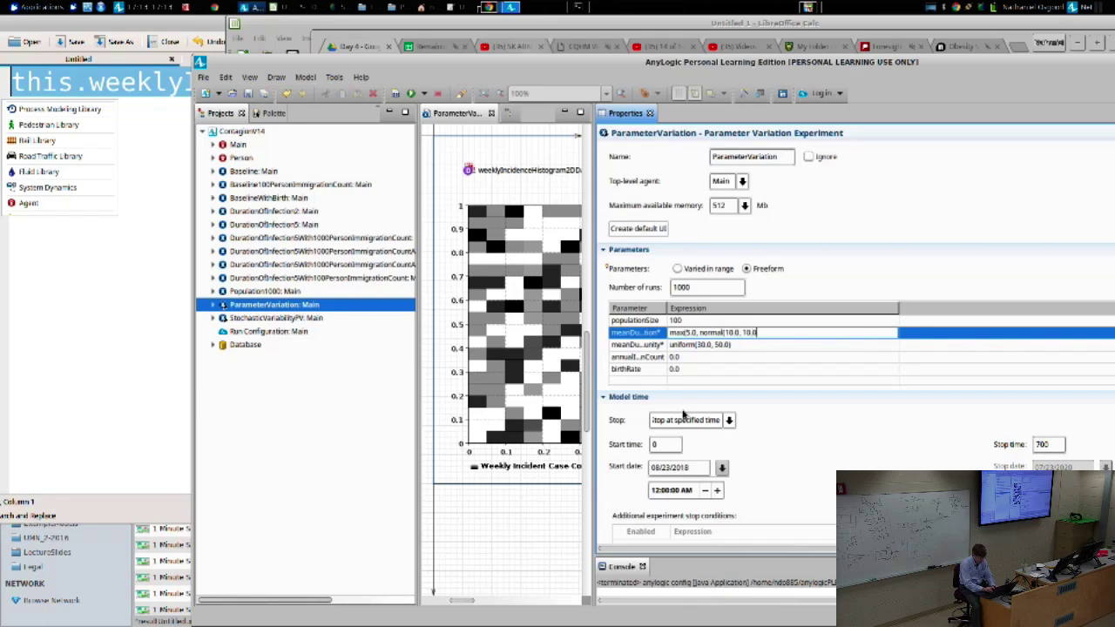
{"action": "type", "text": "))"}
{"action": "double_click", "coordinate": [690, 333]}
Step: Launch the ParameterVariation experiment and start its simulation runs
{"action": "right_click", "coordinate": [257, 305]}
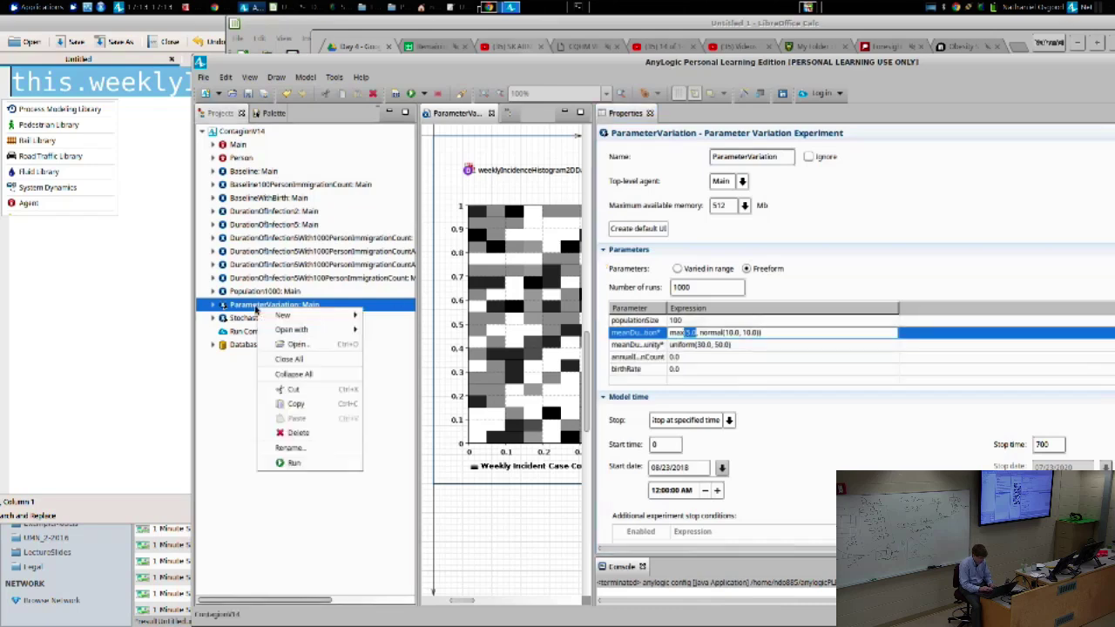
{"action": "left_click", "coordinate": [305, 463]}
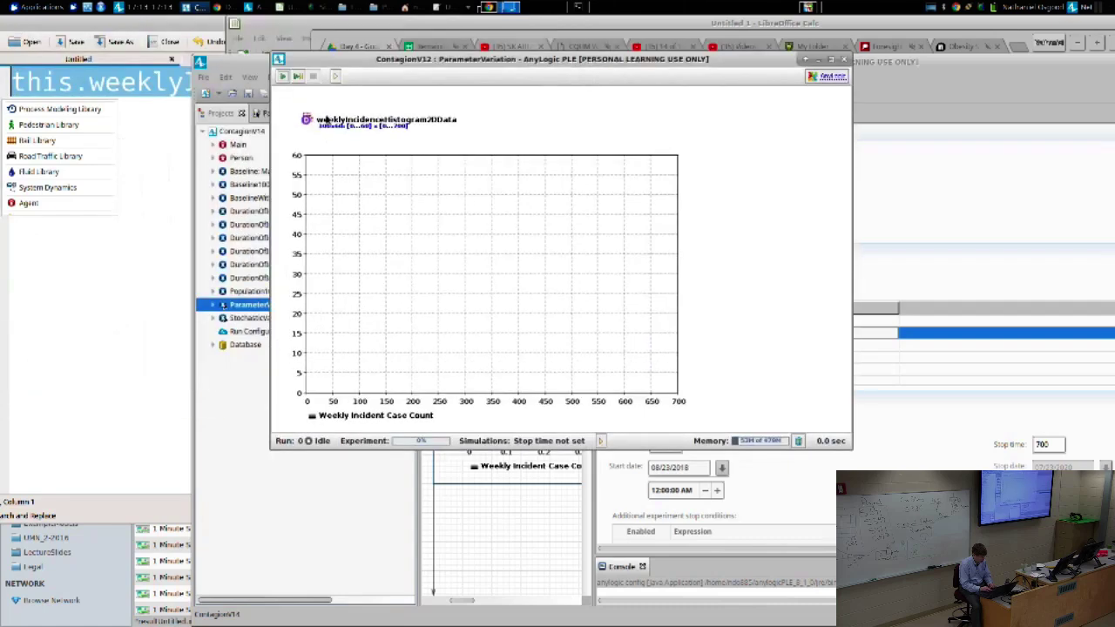
{"action": "left_click", "coordinate": [282, 77]}
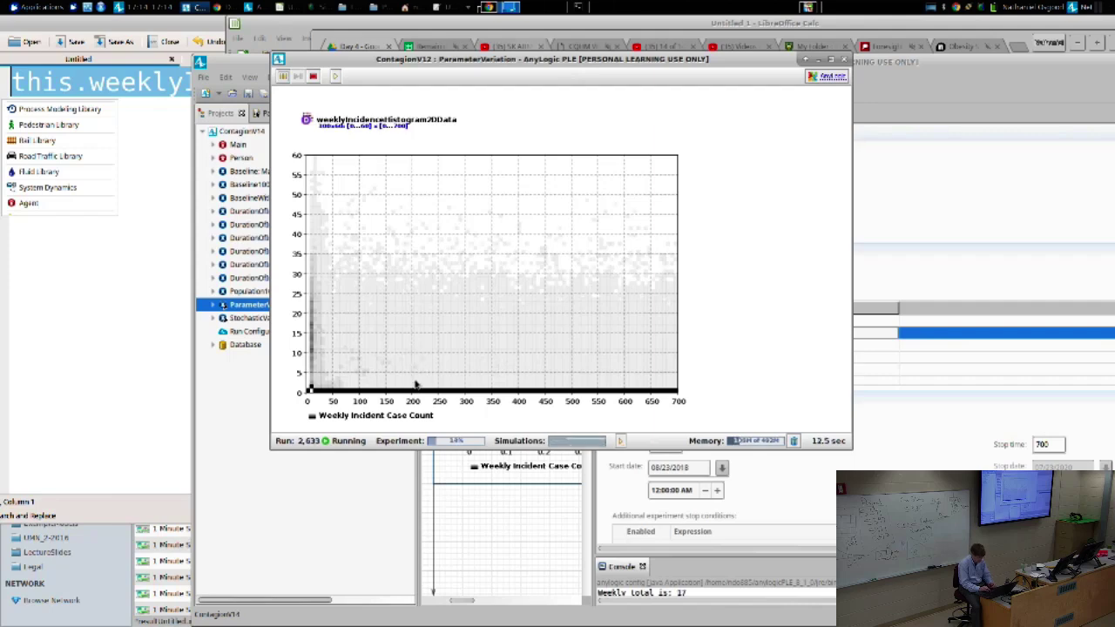
Step: Review the ParameterVariation randomness and replication settings in the editor, and widen the parameter name column to fit the full names
{"action": "key", "text": "alt+Tab"}
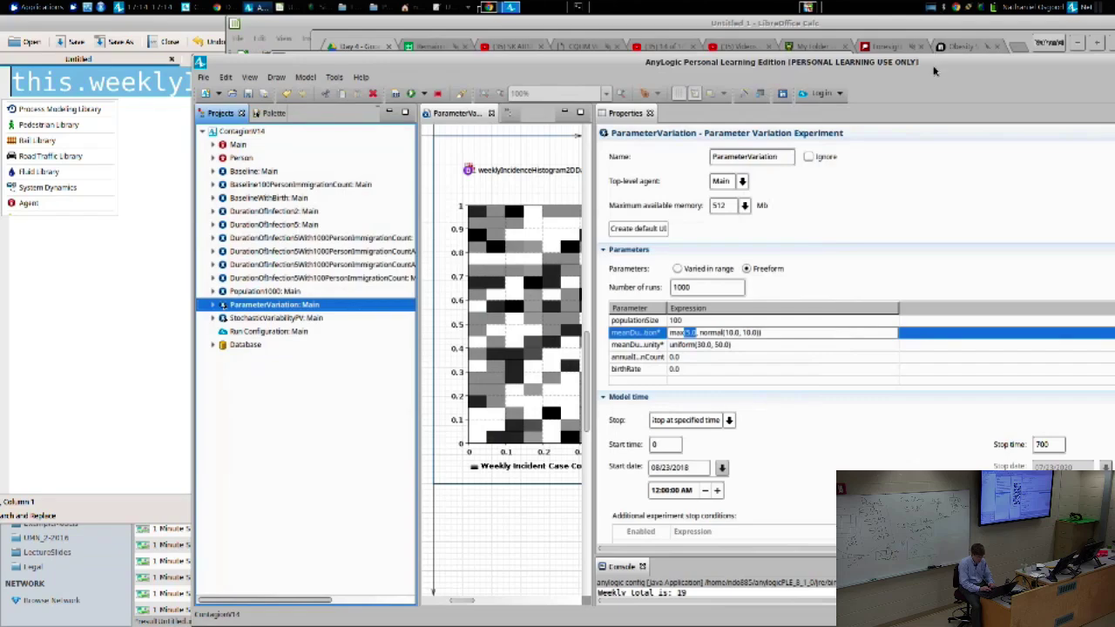
{"action": "left_click_drag", "start_coordinate": [934, 66], "coordinate": [613, 65]}
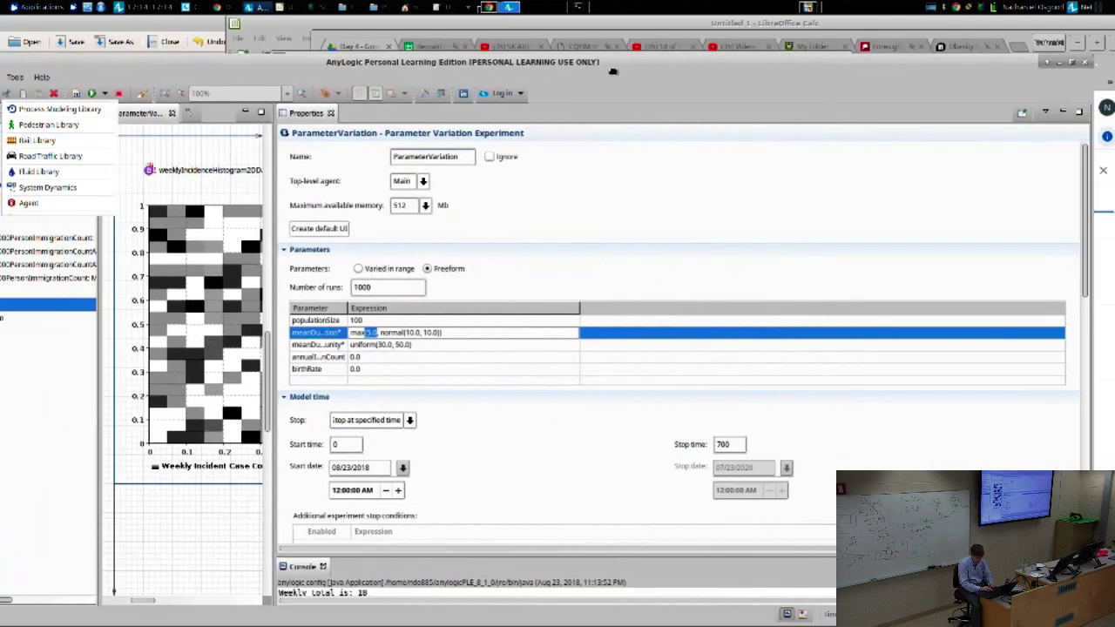
{"action": "left_click_drag", "start_coordinate": [1080, 269], "coordinate": [1090, 394]}
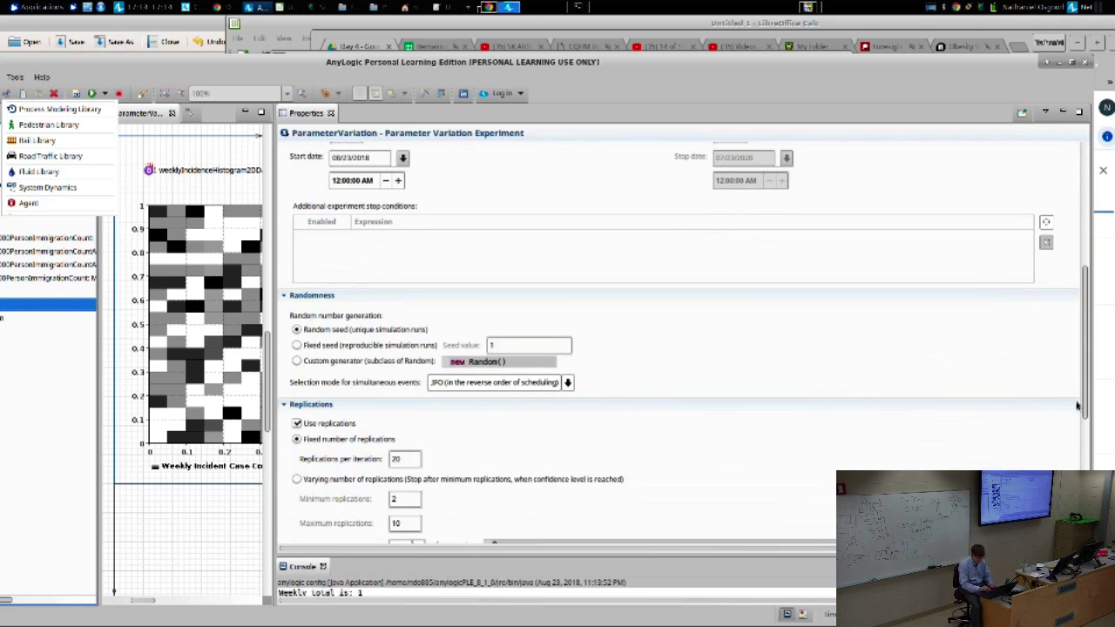
{"action": "left_click_drag", "start_coordinate": [1080, 408], "coordinate": [1050, 207]}
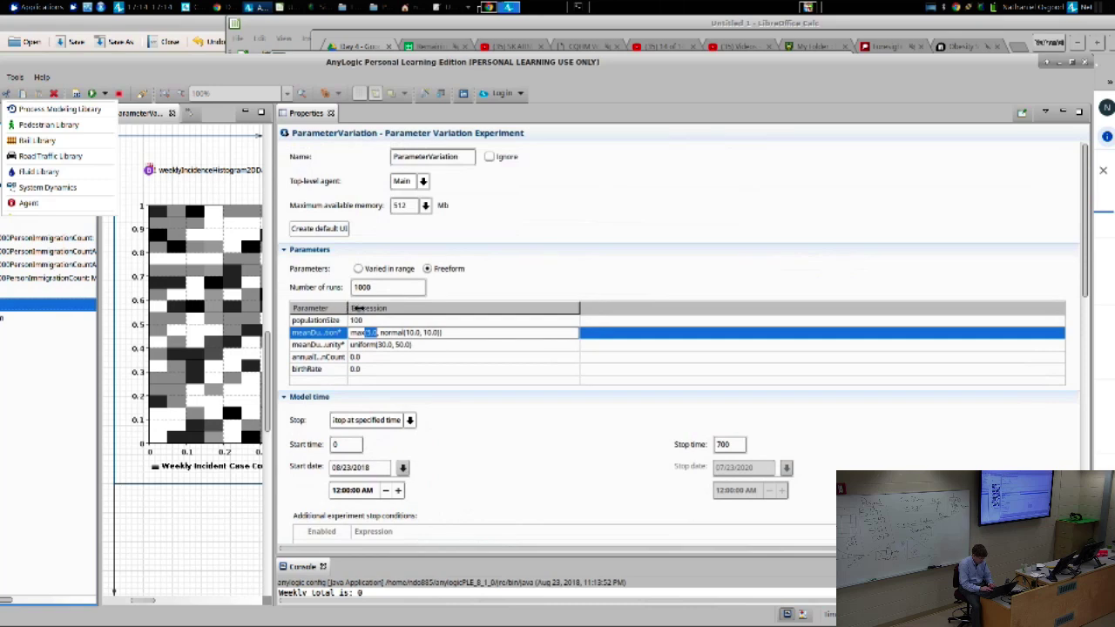
{"action": "left_click_drag", "start_coordinate": [350, 309], "coordinate": [497, 309]}
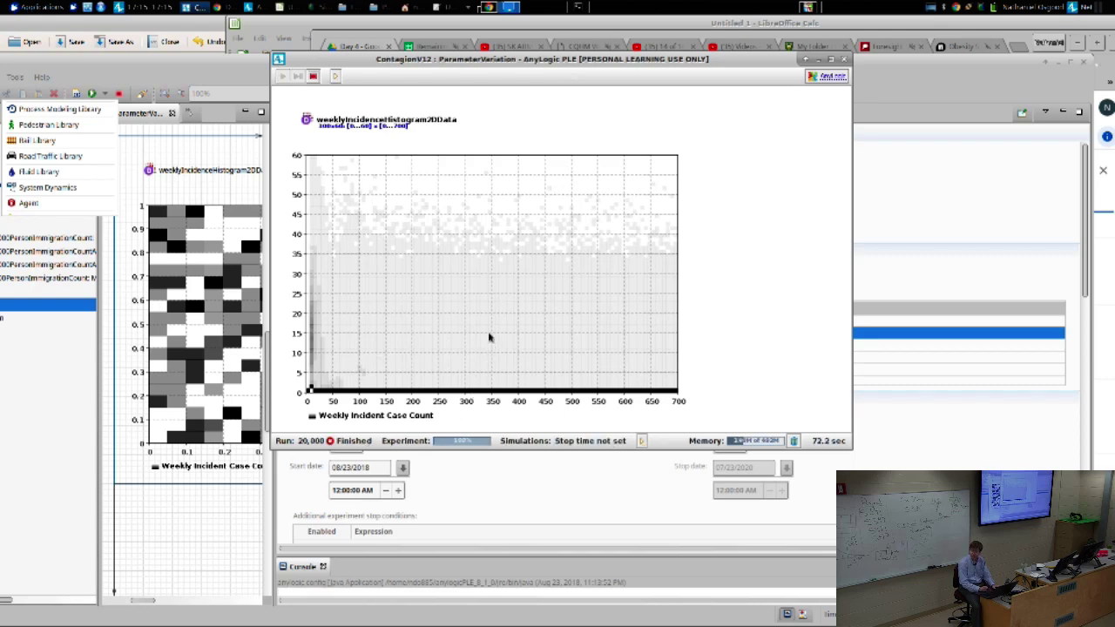
Step: Close the finished ParameterVariation run window and switch to the Monte Carlo analysis slide in the virtual machine
{"action": "key", "text": "alt+F4"}
{"action": "key", "text": "alt+Tab"}
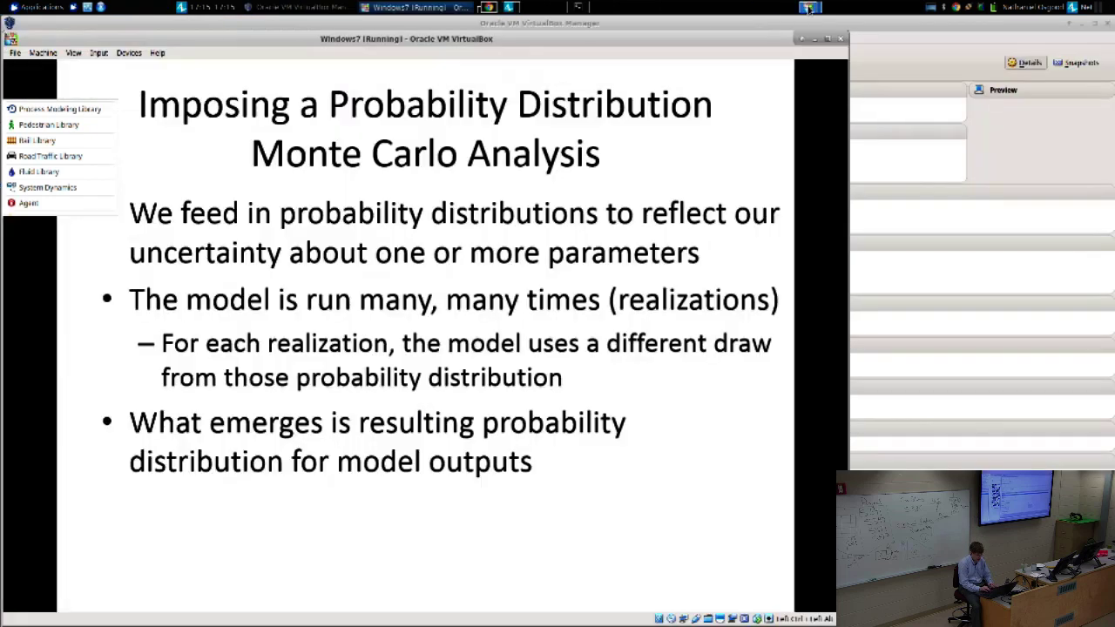
{"action": "key", "text": "alt+Tab"}
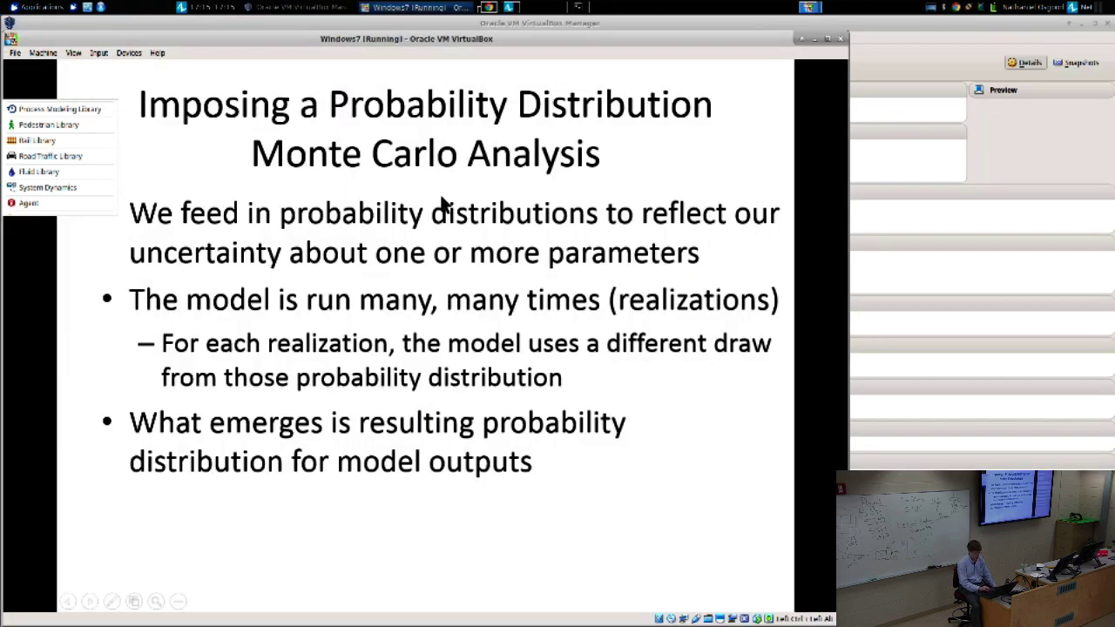
{"action": "key", "text": "alt+Tab"}
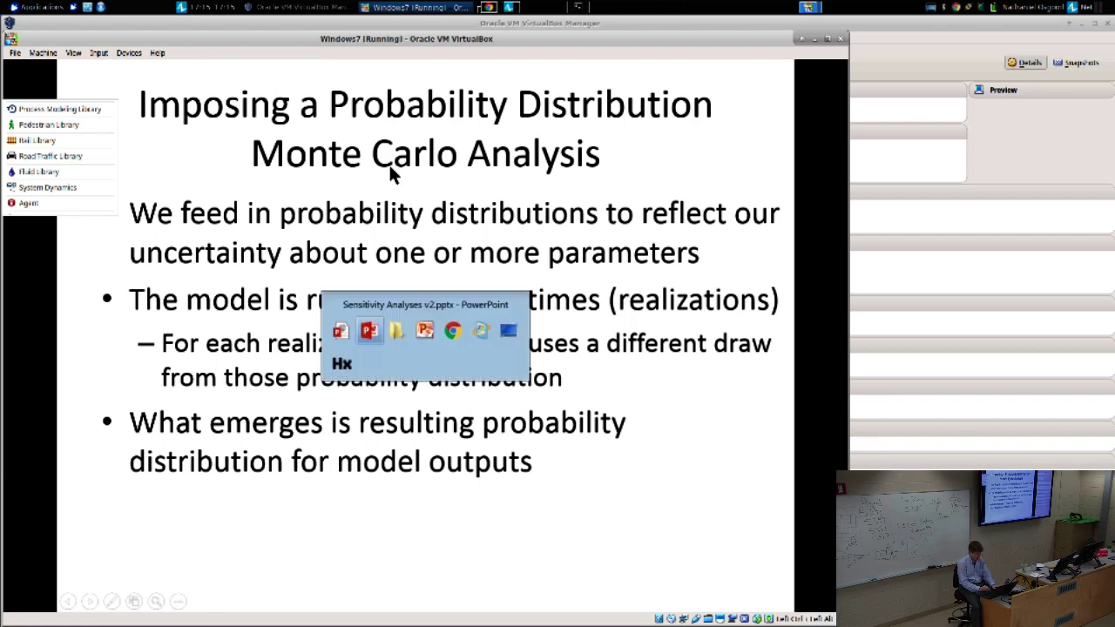
Step: Back in AnyLogic, view the Monte Carlo type's description in a new experiment for ContagionV14, and cancel the creation
{"action": "left_click", "coordinate": [523, 9]}
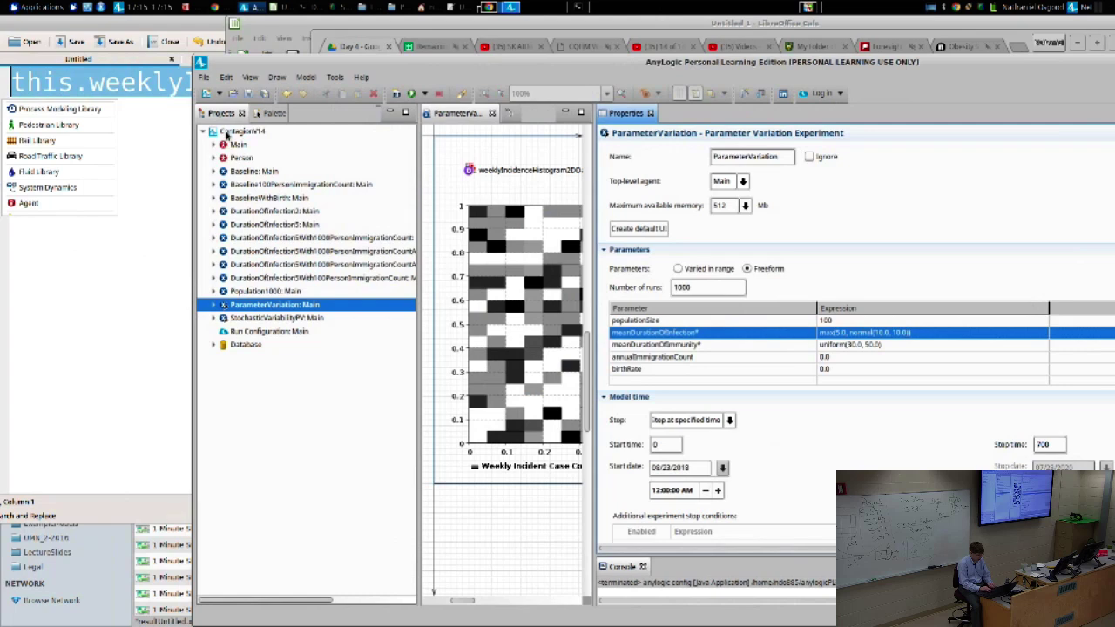
{"action": "right_click", "coordinate": [233, 134]}
{"action": "mouse_move", "coordinate": [251, 142]}
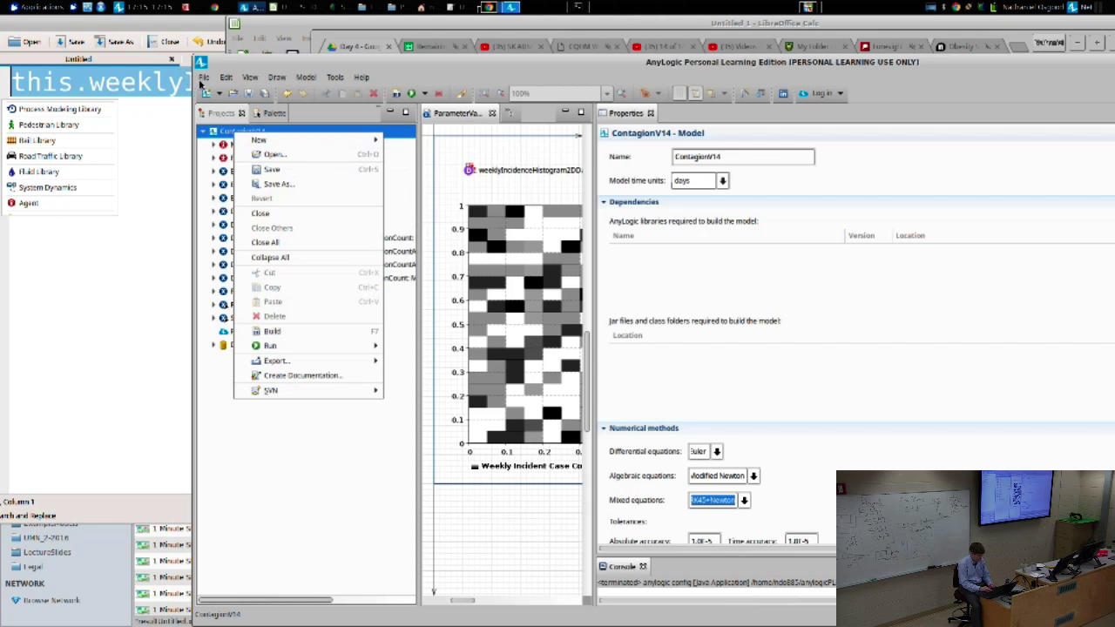
{"action": "left_click", "coordinate": [456, 201]}
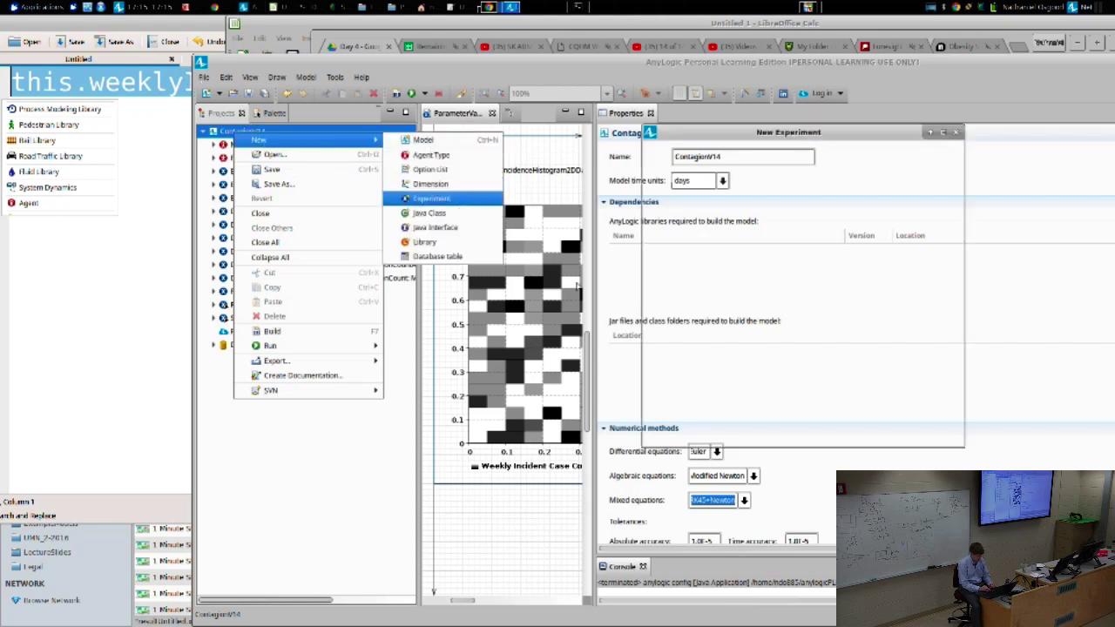
{"action": "left_click", "coordinate": [696, 311]}
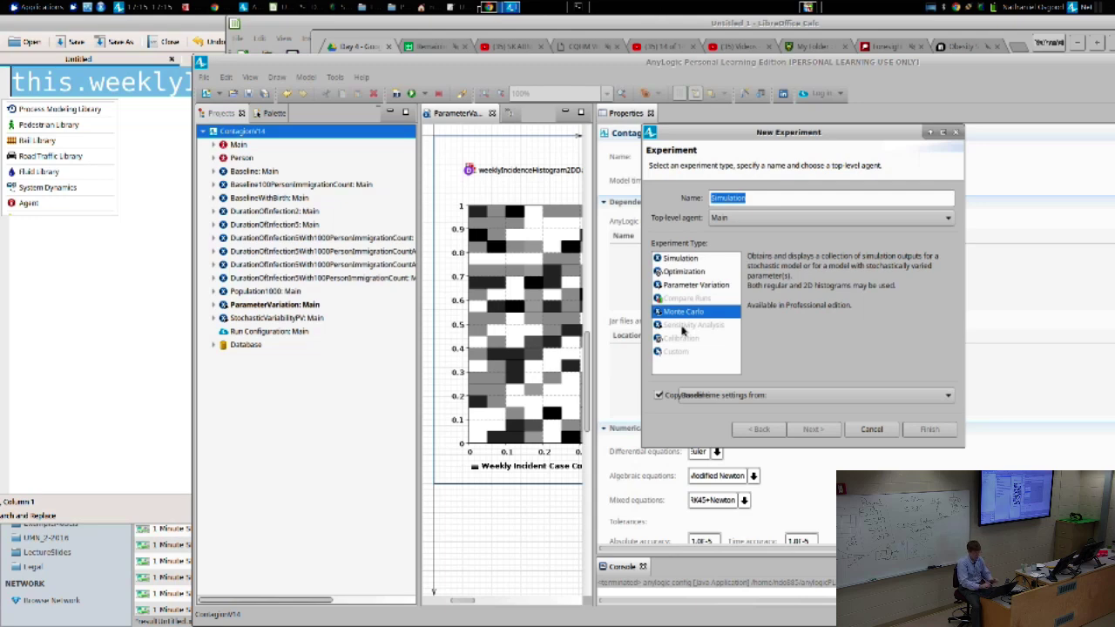
{"action": "key", "text": "Escape"}
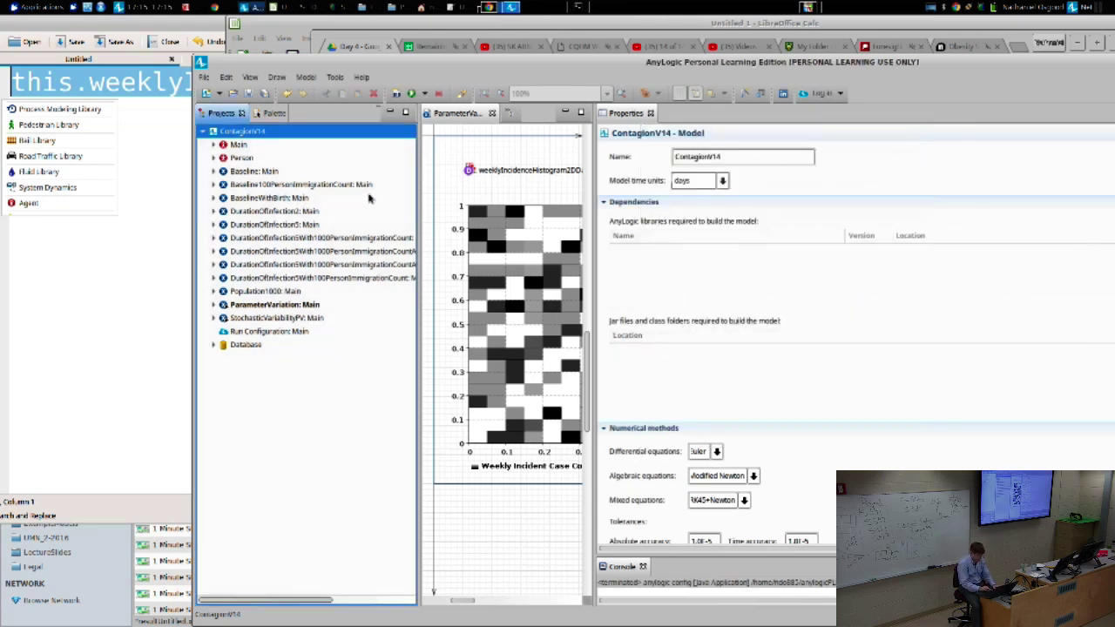
Step: Switch to the virtual machine window and view the Monte Carlo analysis slide
{"action": "key", "text": "alt+Tab"}
{"action": "key", "text": "alt+Tab"}
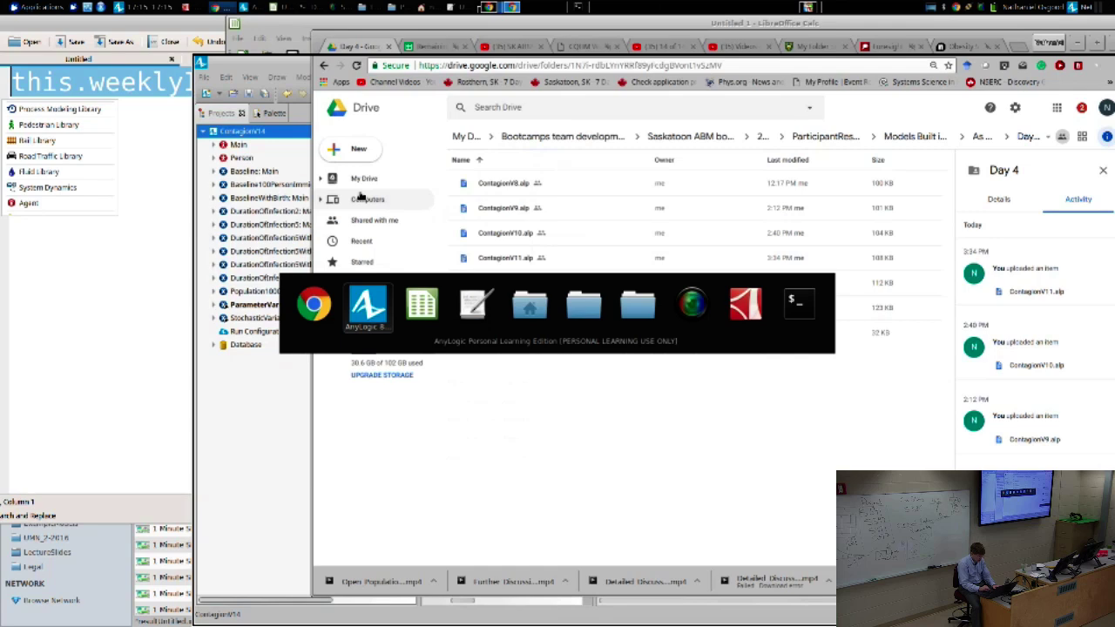
{"action": "left_click", "coordinate": [811, 7]}
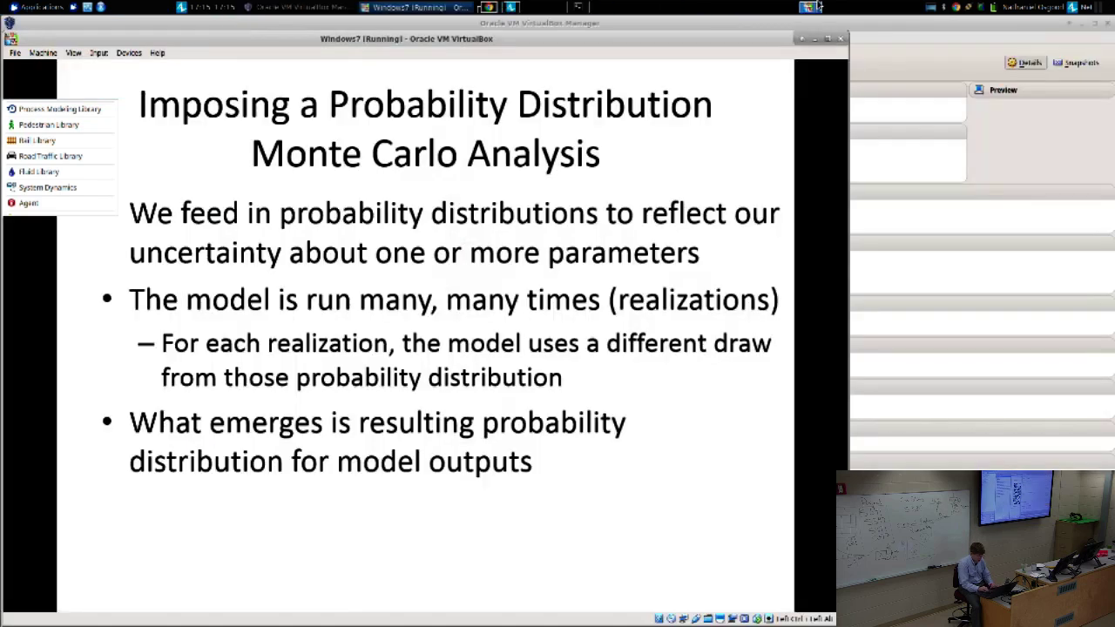
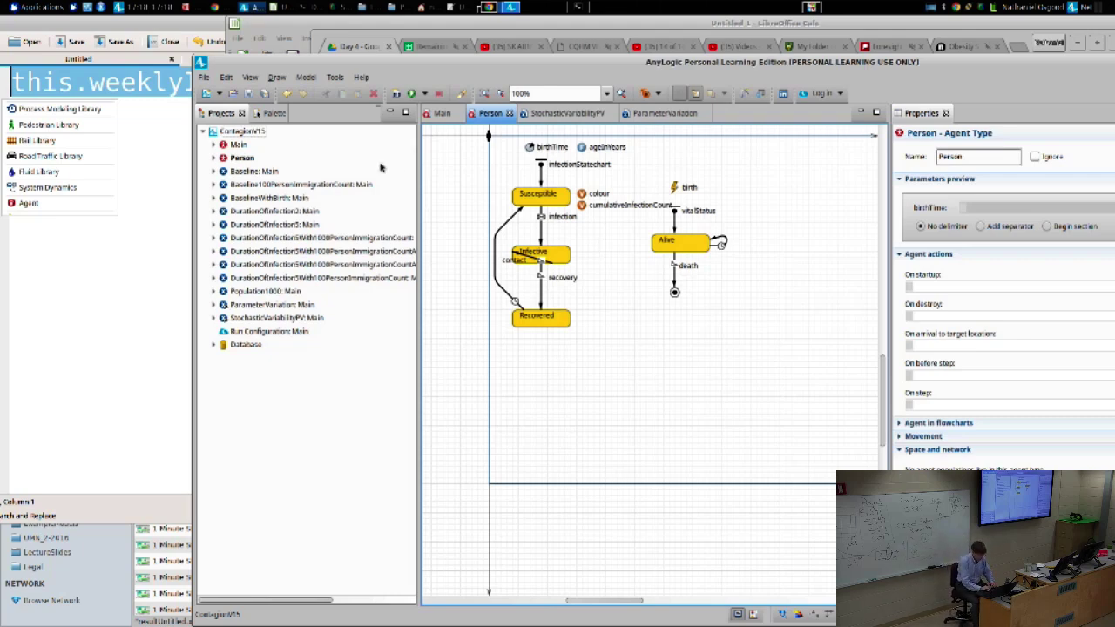
{"action": "left_click_drag", "start_coordinate": [454, 171], "coordinate": [566, 300]}
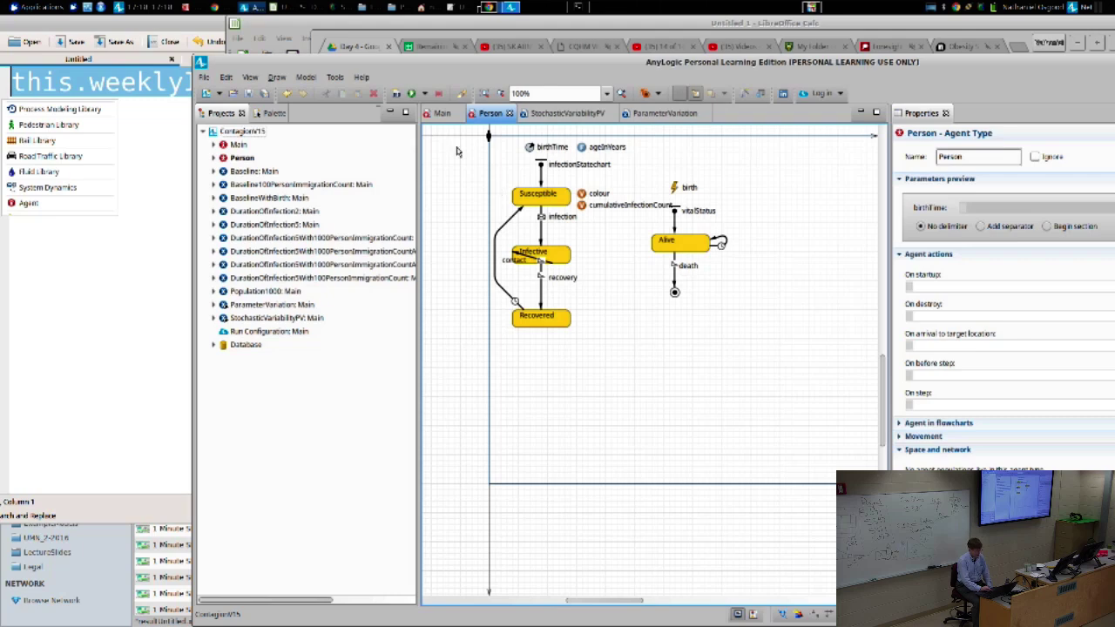
{"action": "left_click", "coordinate": [438, 115]}
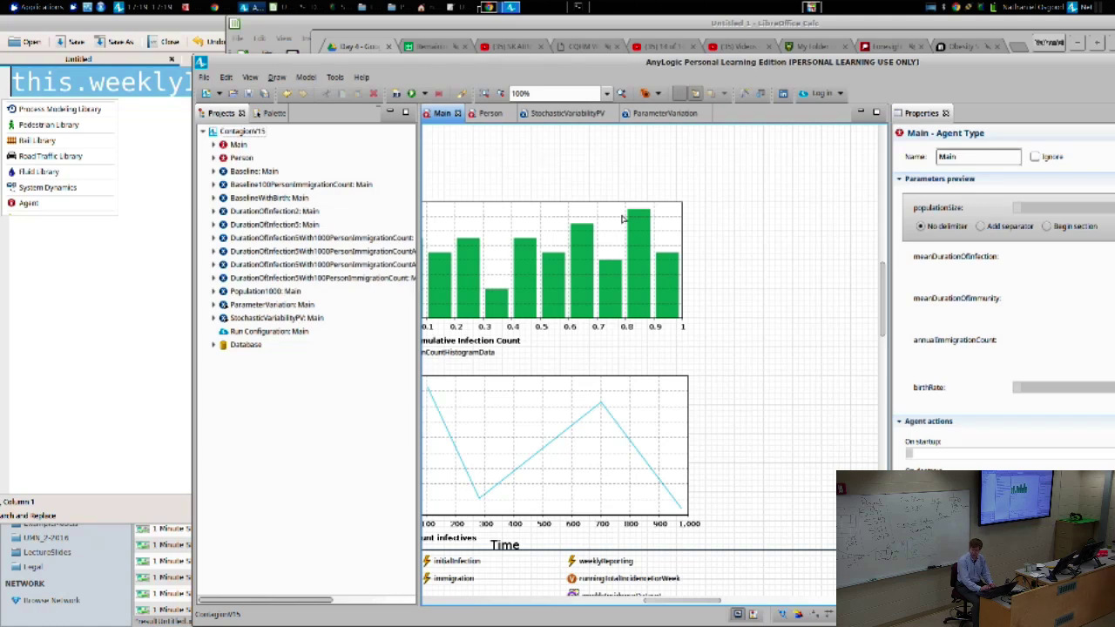
{"action": "left_click", "coordinate": [489, 114]}
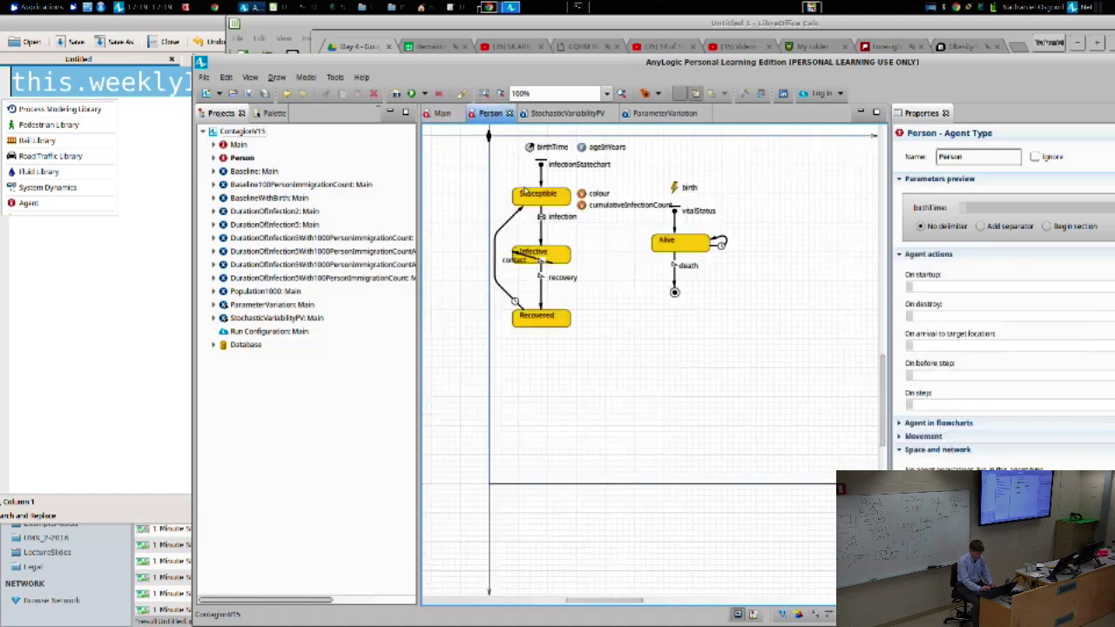
Step: Shift the infection statechart down in the Person diagram and pull its entry point back up, detached from the Susceptible state
{"action": "left_click_drag", "start_coordinate": [473, 180], "coordinate": [597, 372]}
{"action": "key", "text": "Down"}
{"action": "key", "text": "Down"}
{"action": "key", "text": "Down"}
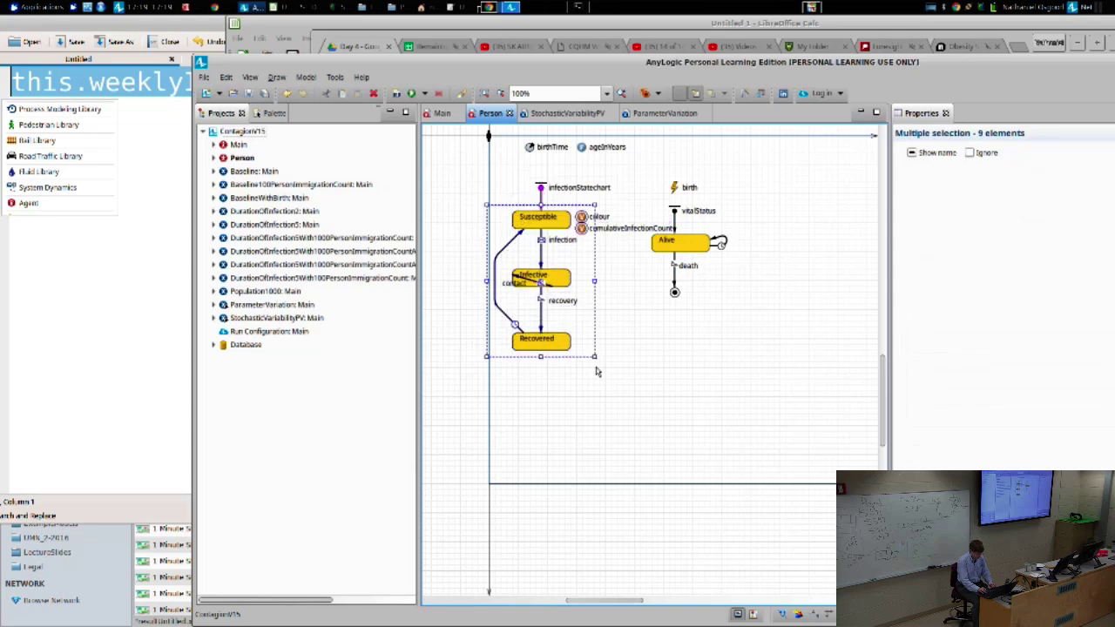
{"action": "left_click", "coordinate": [502, 181]}
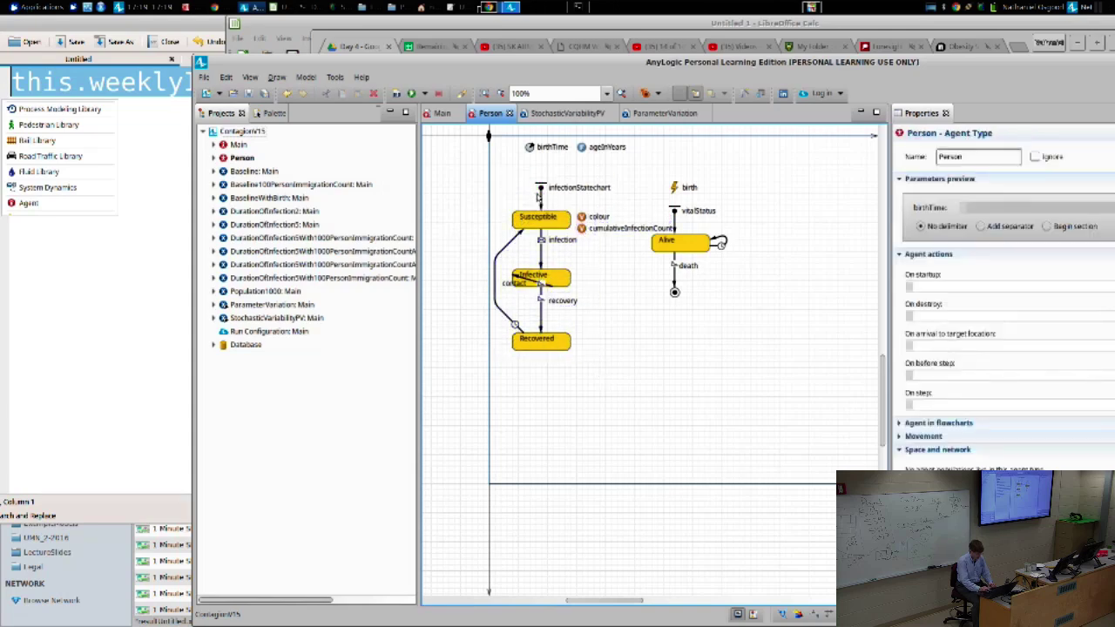
{"action": "left_click_drag", "start_coordinate": [542, 193], "coordinate": [542, 176]}
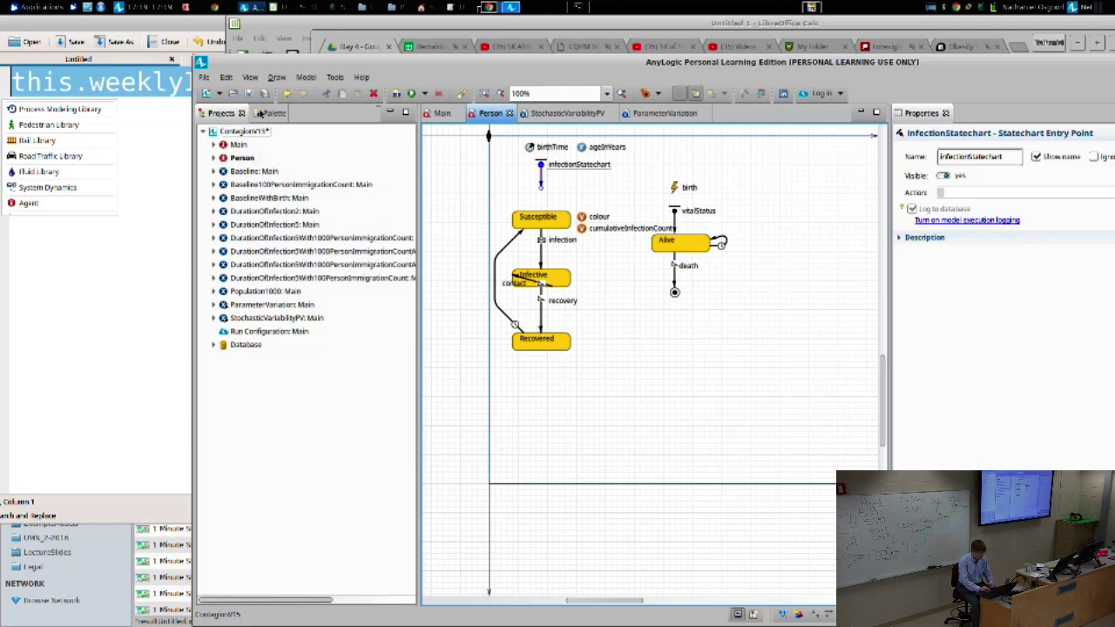
Step: Add a branch at the end of the infectionStatechart entry point and connect it to the Susceptible state with a transition
{"action": "left_click", "coordinate": [260, 114]}
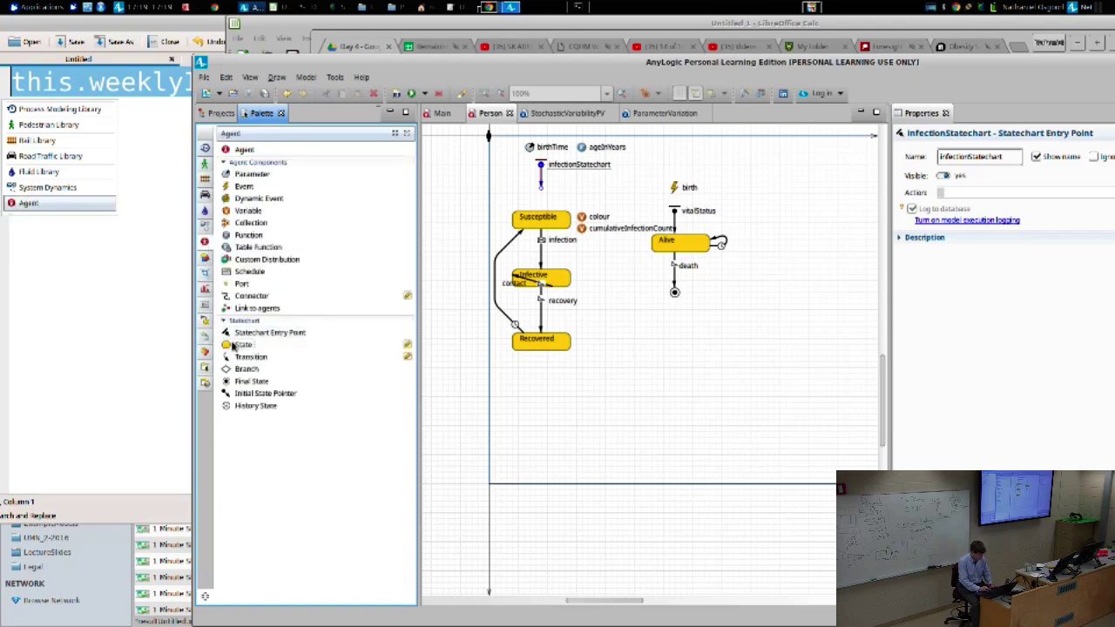
{"action": "left_click_drag", "start_coordinate": [234, 346], "coordinate": [541, 187]}
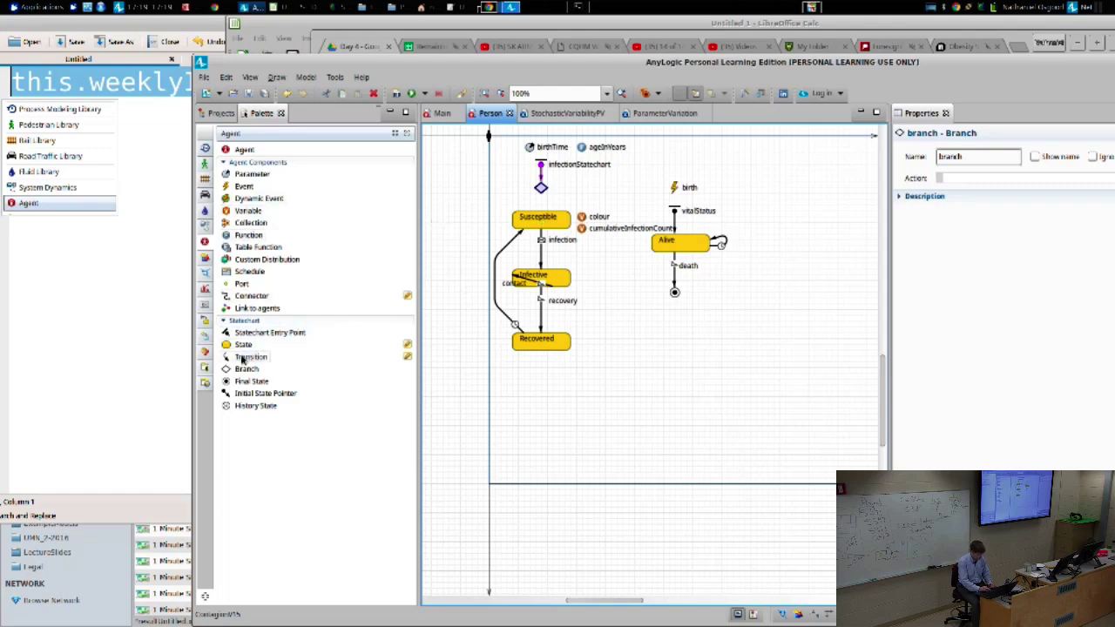
{"action": "double_click", "coordinate": [243, 357]}
{"action": "left_click", "coordinate": [541, 188]}
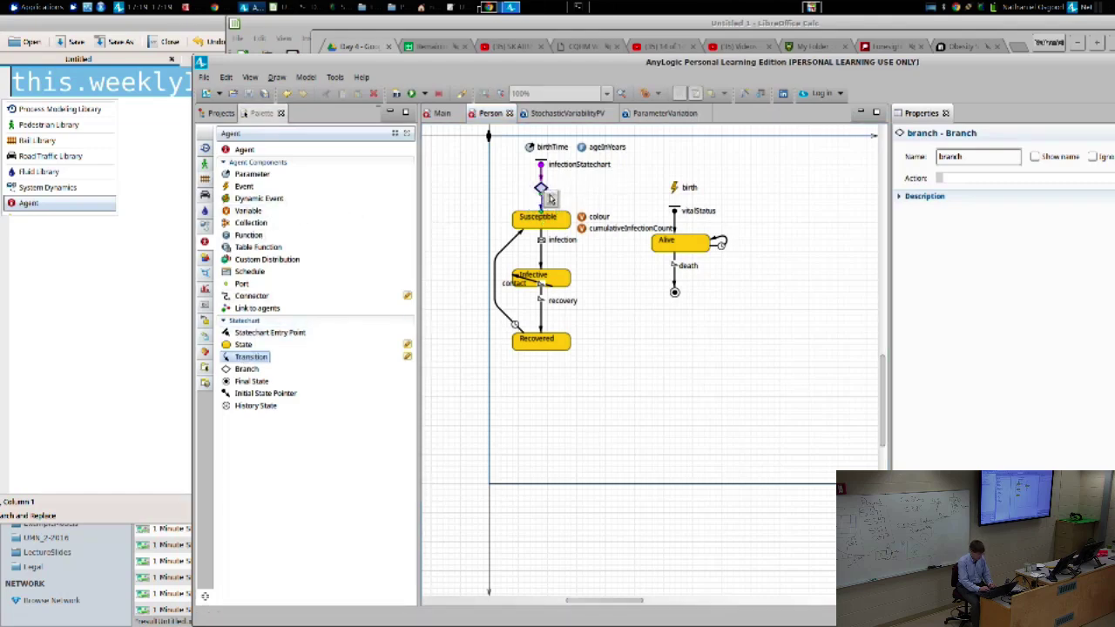
{"action": "left_click", "coordinate": [543, 215]}
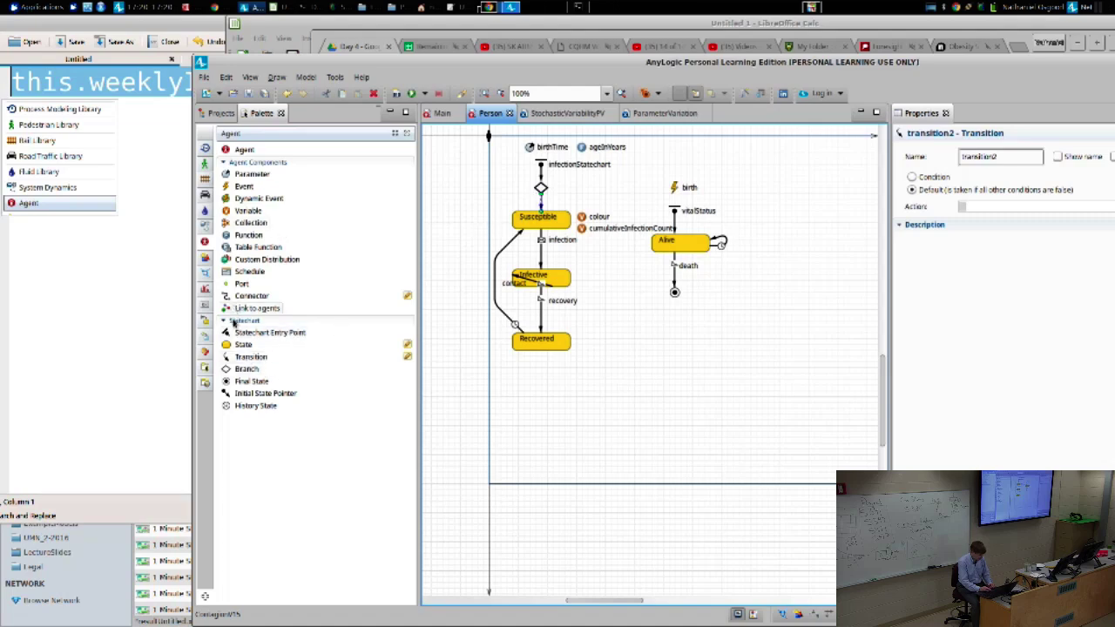
Step: Add two more transitions from the branch, one to the Infective state and one to the Recovered state
{"action": "double_click", "coordinate": [250, 357]}
{"action": "left_click", "coordinate": [489, 180]}
{"action": "double_click", "coordinate": [488, 201]}
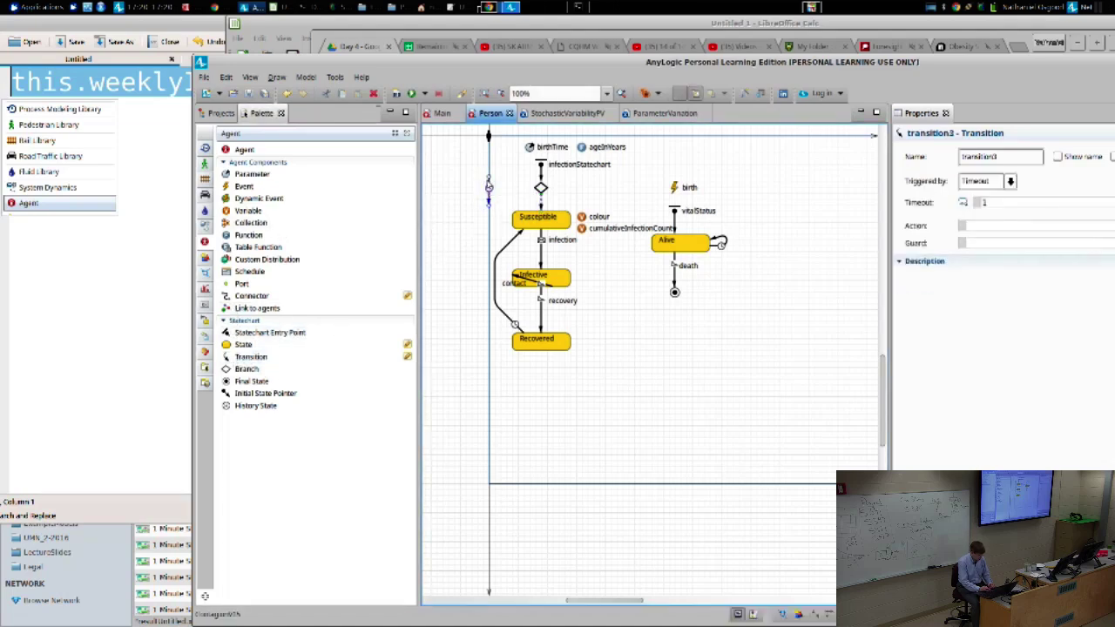
{"action": "left_click_drag", "start_coordinate": [489, 181], "coordinate": [530, 273]}
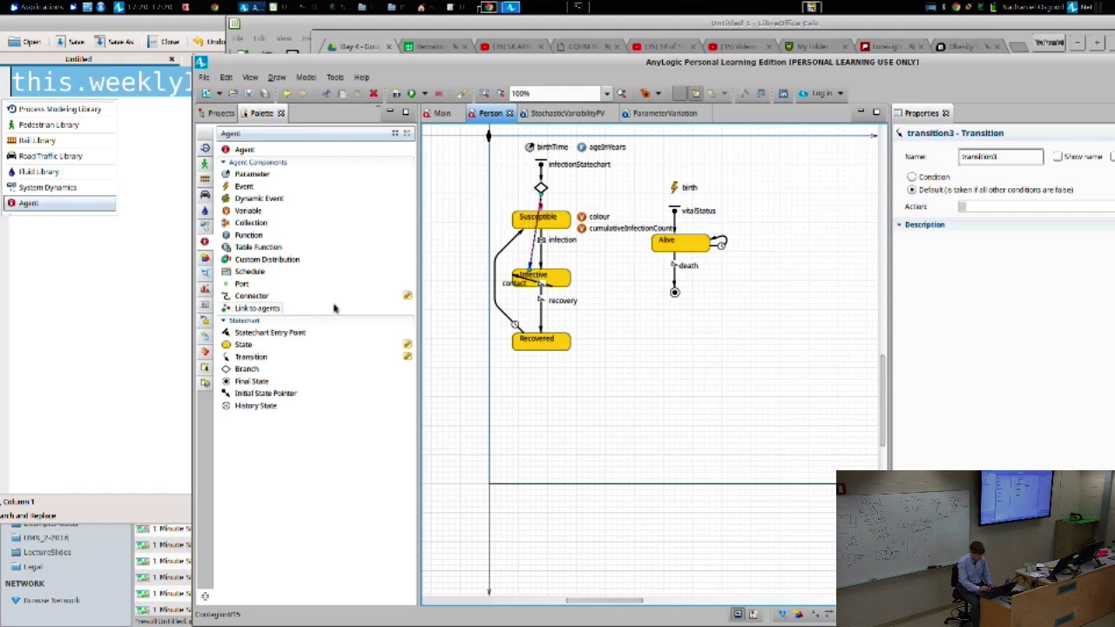
{"action": "left_click", "coordinate": [246, 357]}
{"action": "left_click", "coordinate": [478, 227]}
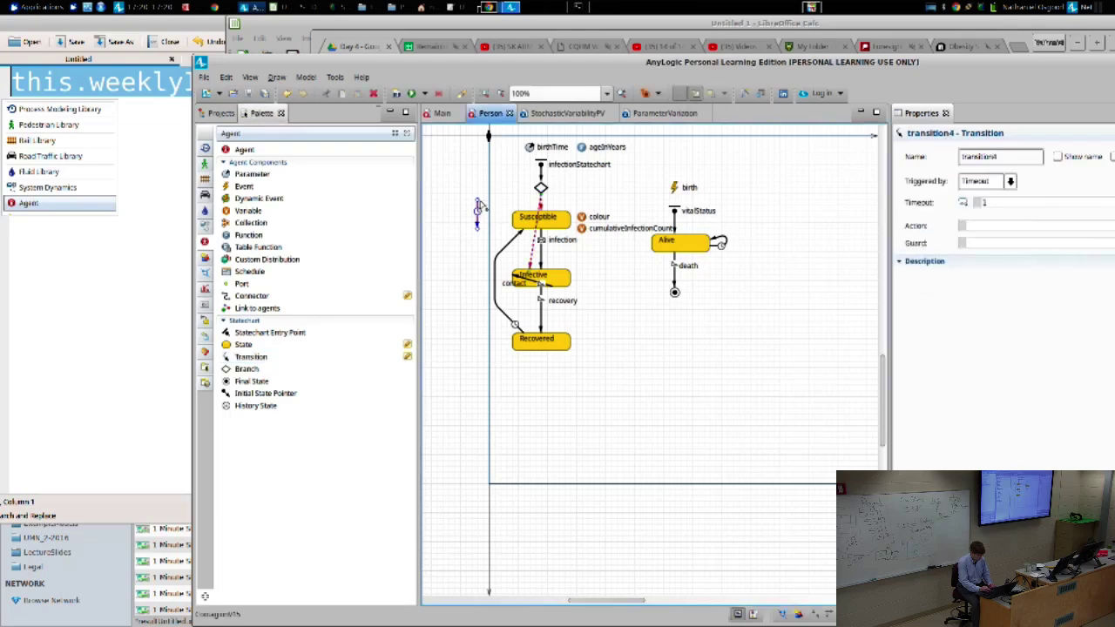
{"action": "left_click_drag", "start_coordinate": [484, 206], "coordinate": [526, 336]}
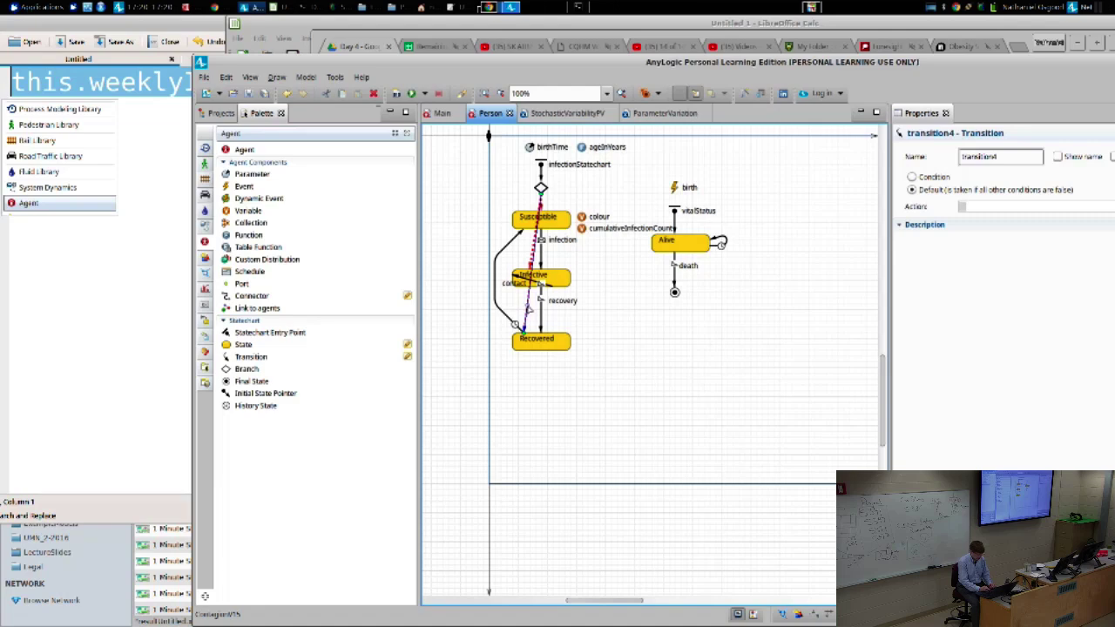
Step: Bend the branch transitions to Infective and Recovered so they route around the outer side of the Susceptible state
{"action": "left_click_drag", "start_coordinate": [528, 309], "coordinate": [478, 305]}
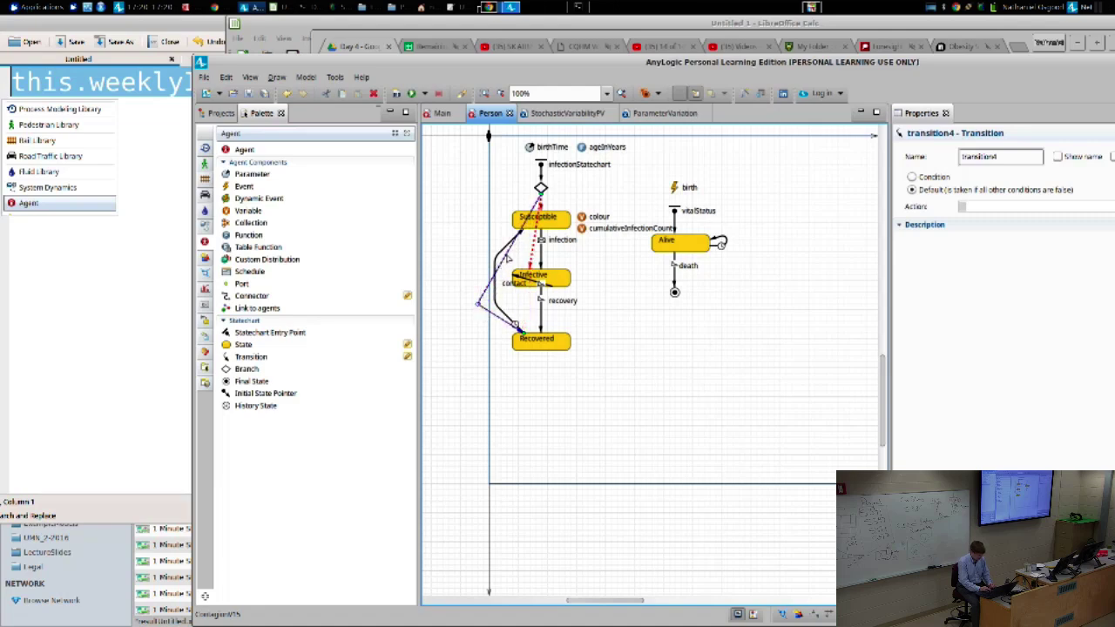
{"action": "left_click_drag", "start_coordinate": [509, 257], "coordinate": [461, 225]}
{"action": "left_click", "coordinate": [532, 252]}
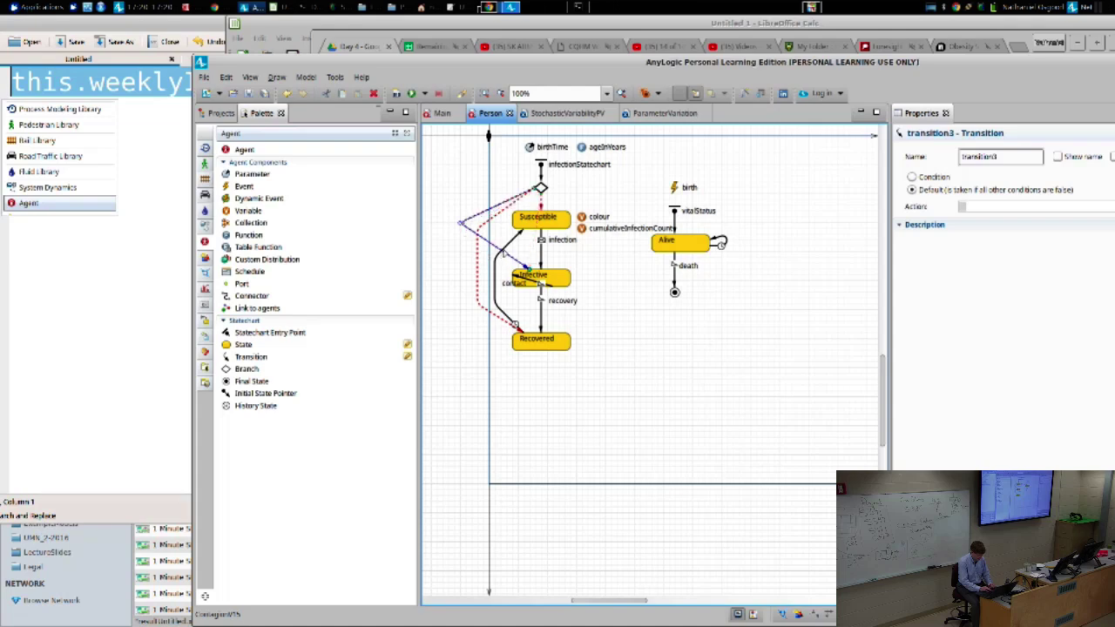
{"action": "left_click_drag", "start_coordinate": [508, 255], "coordinate": [494, 277]}
{"action": "left_click_drag", "start_coordinate": [460, 224], "coordinate": [491, 230]}
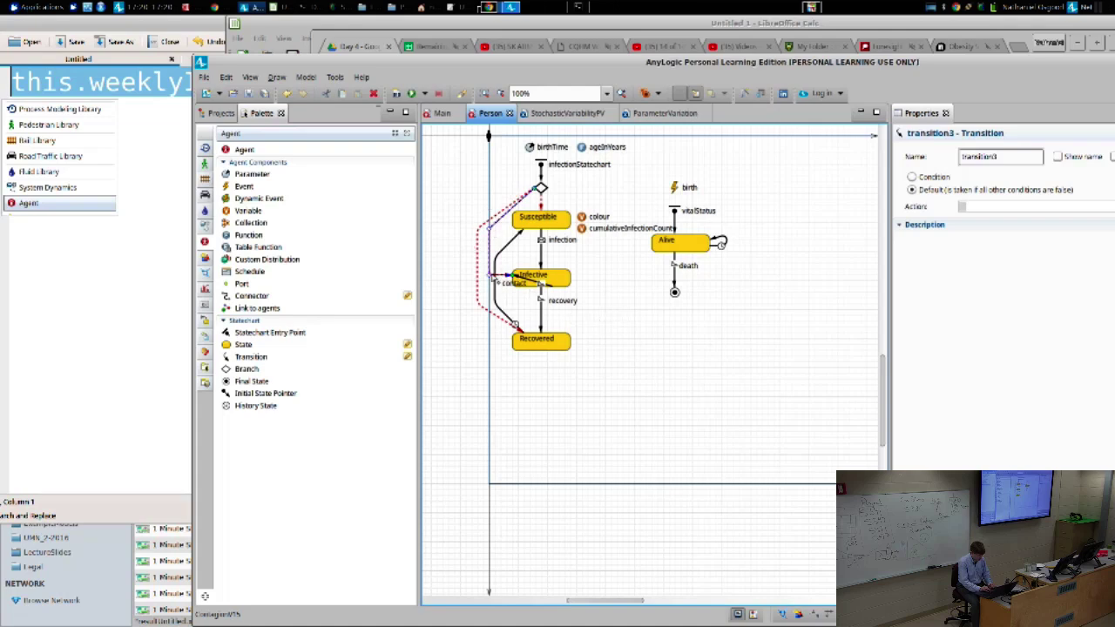
{"action": "left_click_drag", "start_coordinate": [492, 277], "coordinate": [495, 252]}
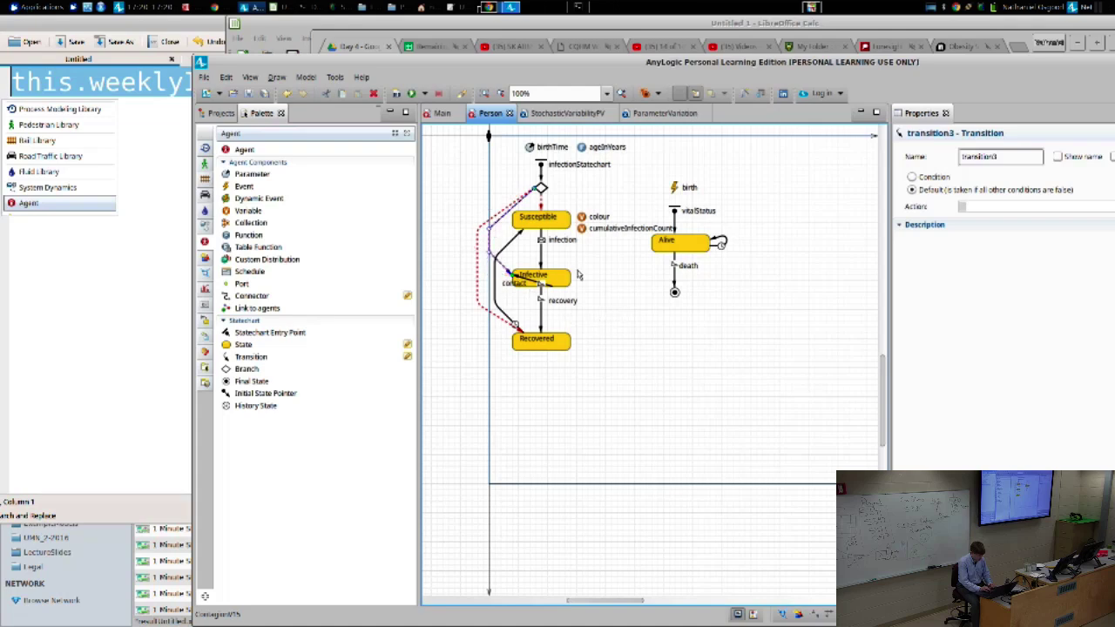
{"action": "left_click", "coordinate": [615, 320]}
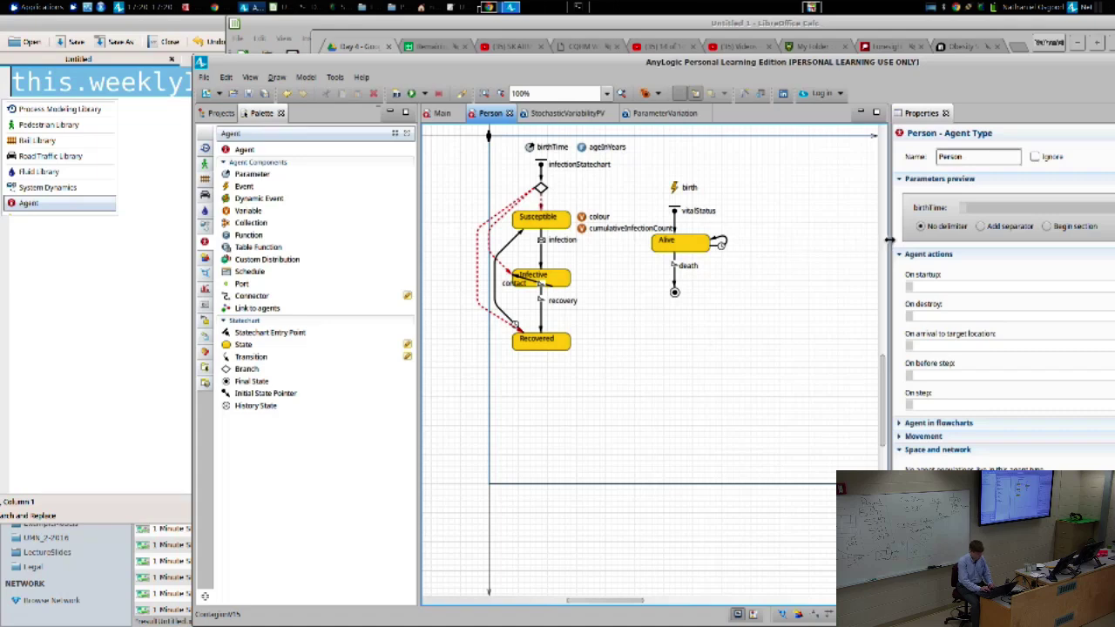
Step: Make the branch transitions to Infective and Recovered condition-based, leaving the one to Susceptible as the default
{"action": "left_click_drag", "start_coordinate": [889, 244], "coordinate": [737, 244]}
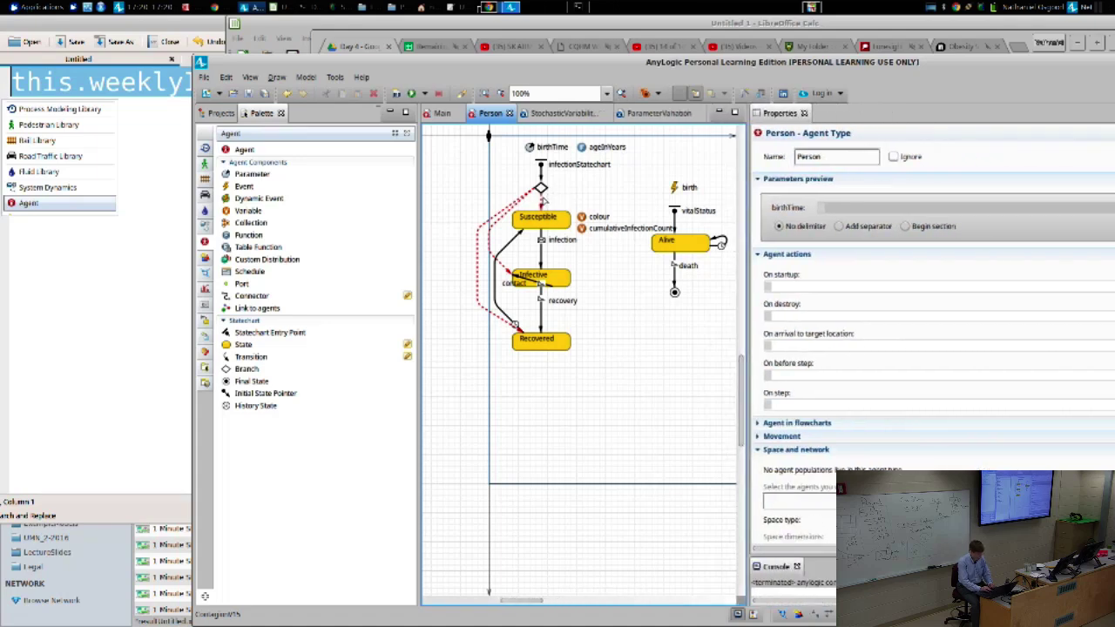
{"action": "left_click", "coordinate": [541, 201]}
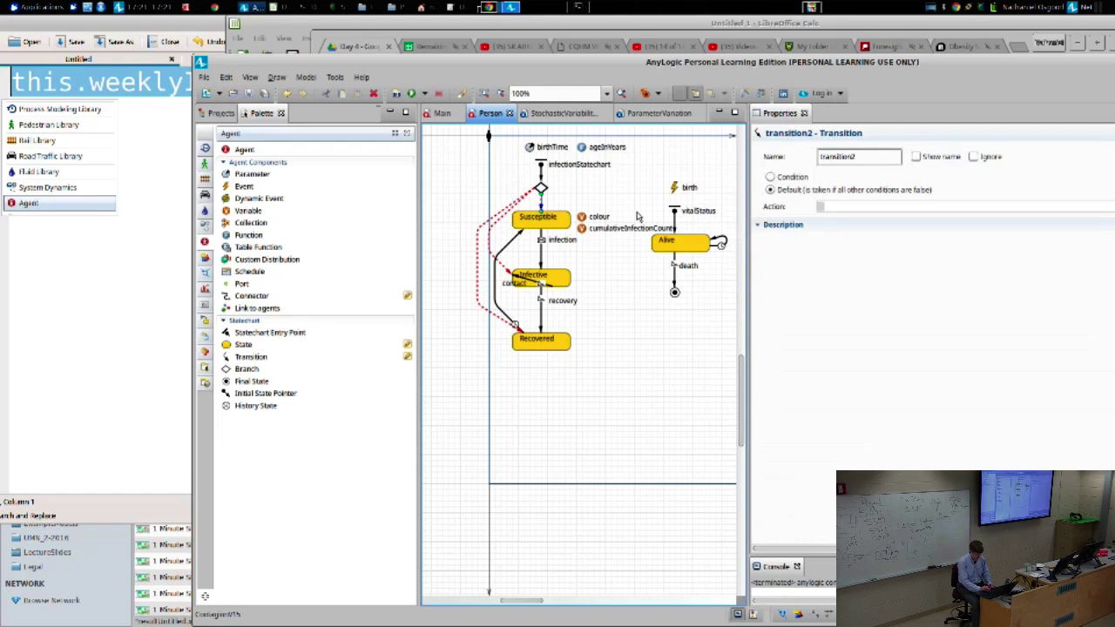
{"action": "left_click", "coordinate": [500, 227]}
{"action": "left_click", "coordinate": [771, 178]}
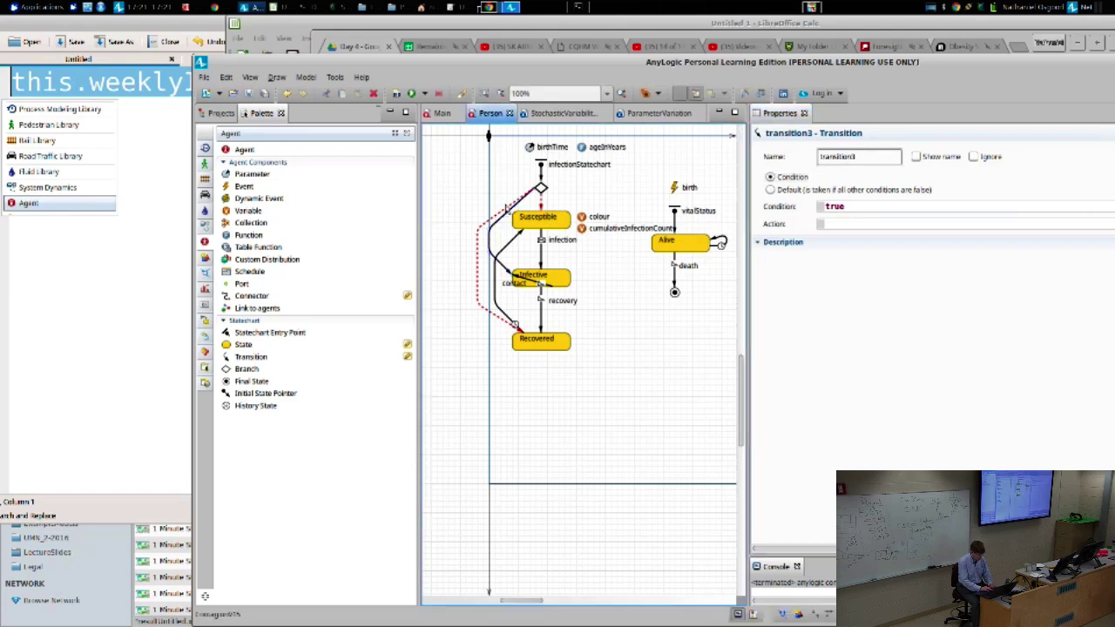
{"action": "left_click", "coordinate": [495, 214]}
{"action": "left_click", "coordinate": [479, 253]}
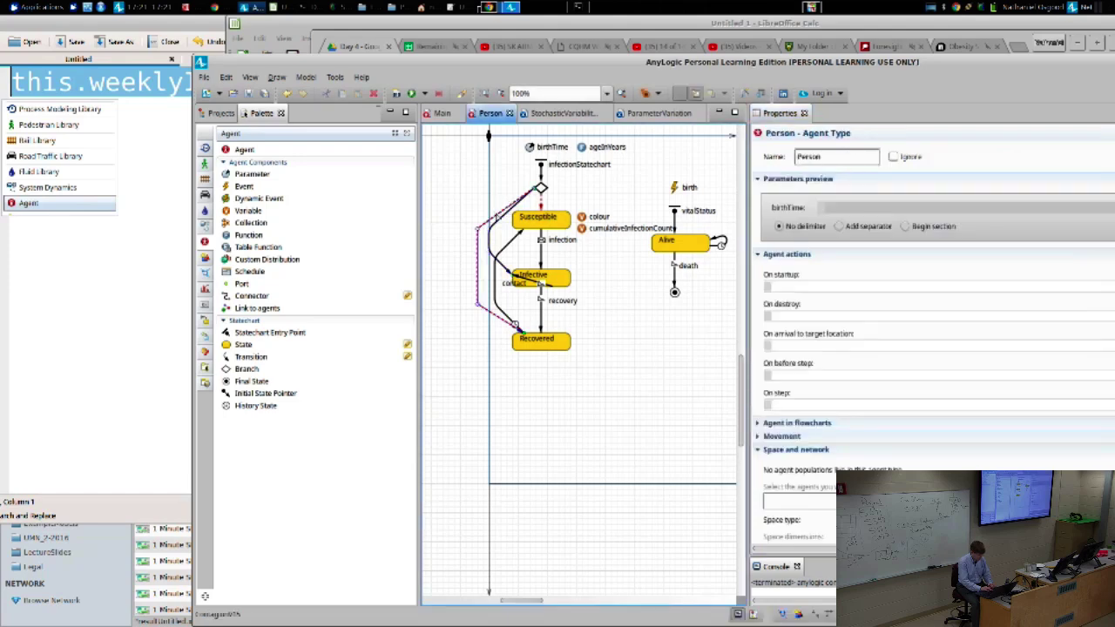
{"action": "left_click", "coordinate": [770, 177]}
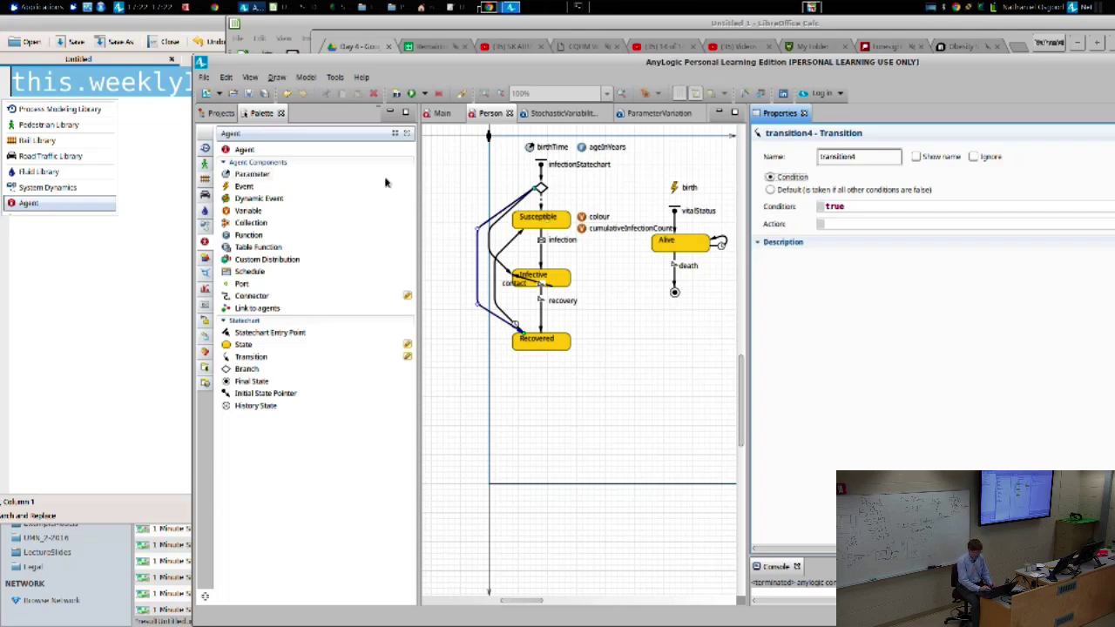
Step: Start a new option list in the ContagionV15 model and name it InitialInfectionState
{"action": "left_click", "coordinate": [441, 114]}
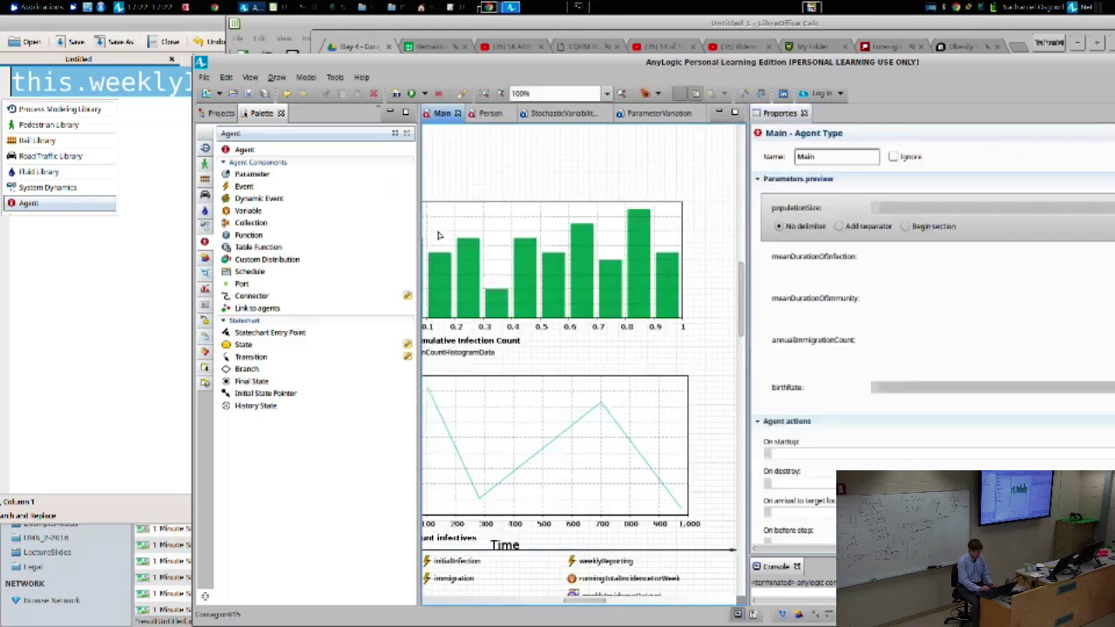
{"action": "left_click", "coordinate": [487, 116]}
{"action": "left_click", "coordinate": [216, 115]}
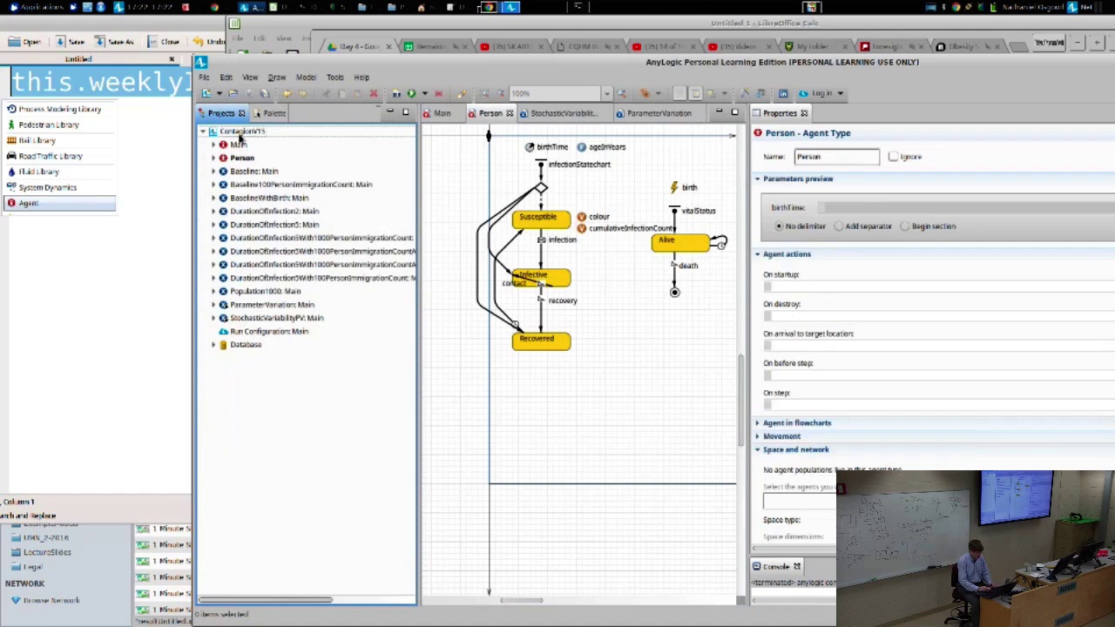
{"action": "right_click", "coordinate": [242, 132]}
{"action": "mouse_move", "coordinate": [392, 145]}
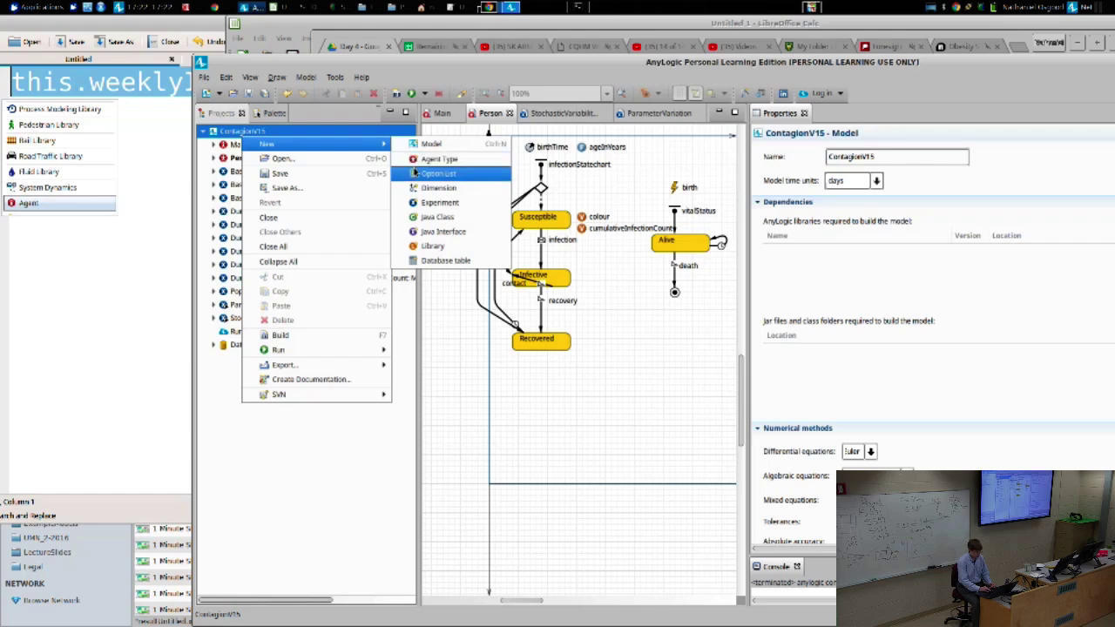
{"action": "left_click", "coordinate": [418, 173]}
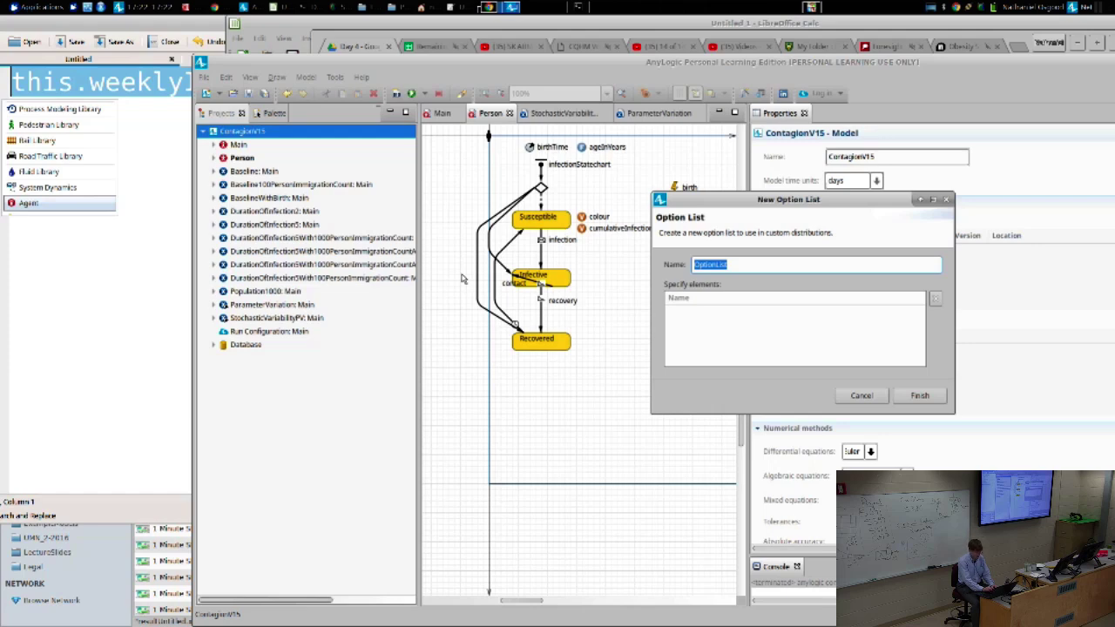
{"action": "type", "text": "InitialInfection"}
Step: Try to fill the option list with the elements SusceptibleState, InfectiveState and RecoveredState
{"action": "left_click", "coordinate": [692, 312]}
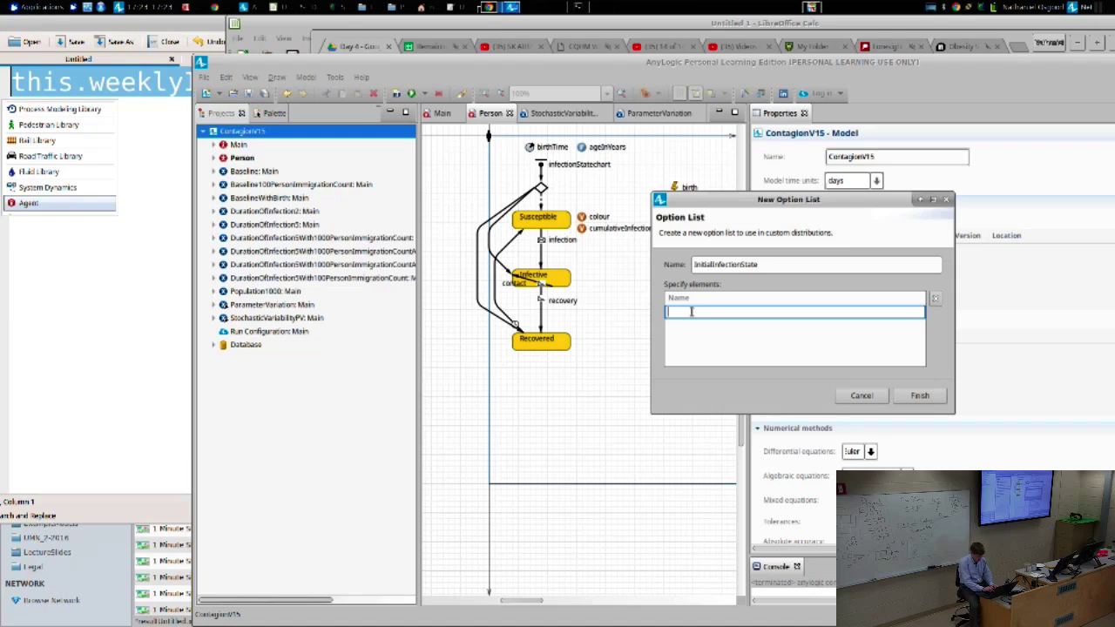
{"action": "type", "text": "ceptibleState"}
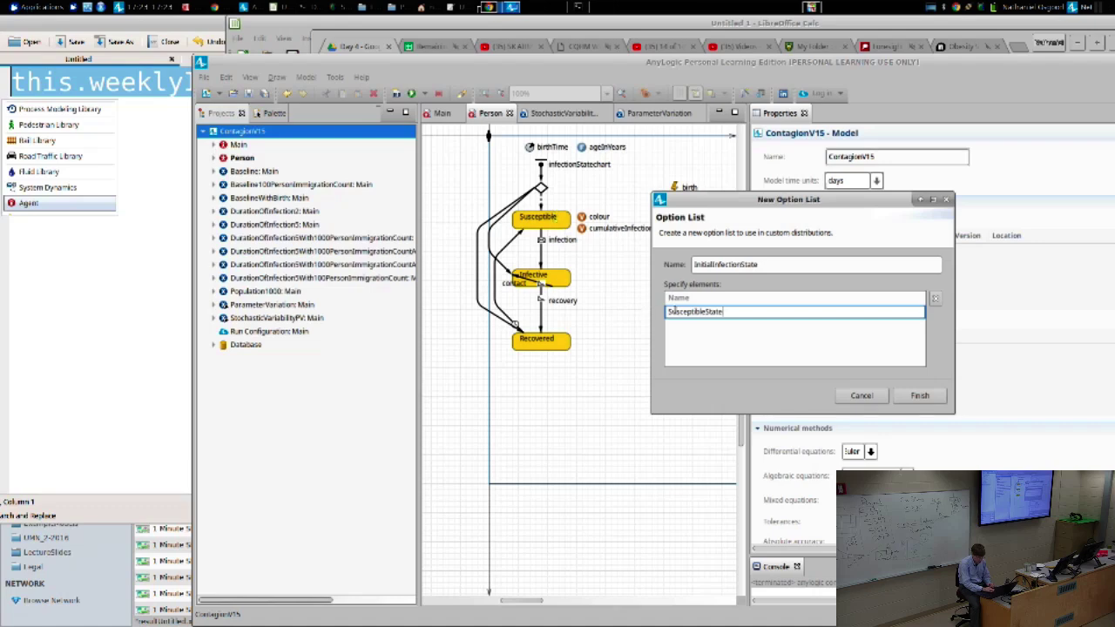
{"action": "left_click", "coordinate": [696, 327]}
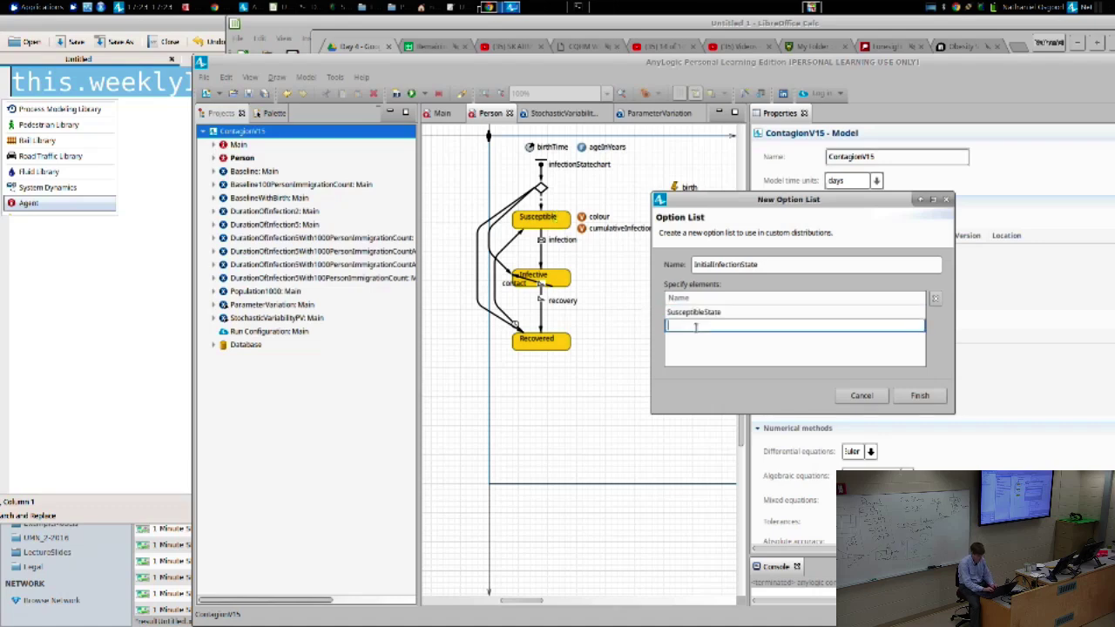
{"action": "type", "text": "Infectio"}
{"action": "key", "text": "BackSpace"}
{"action": "key", "text": "BackSpace"}
{"action": "type", "text": "veState"}
{"action": "left_click", "coordinate": [693, 340]}
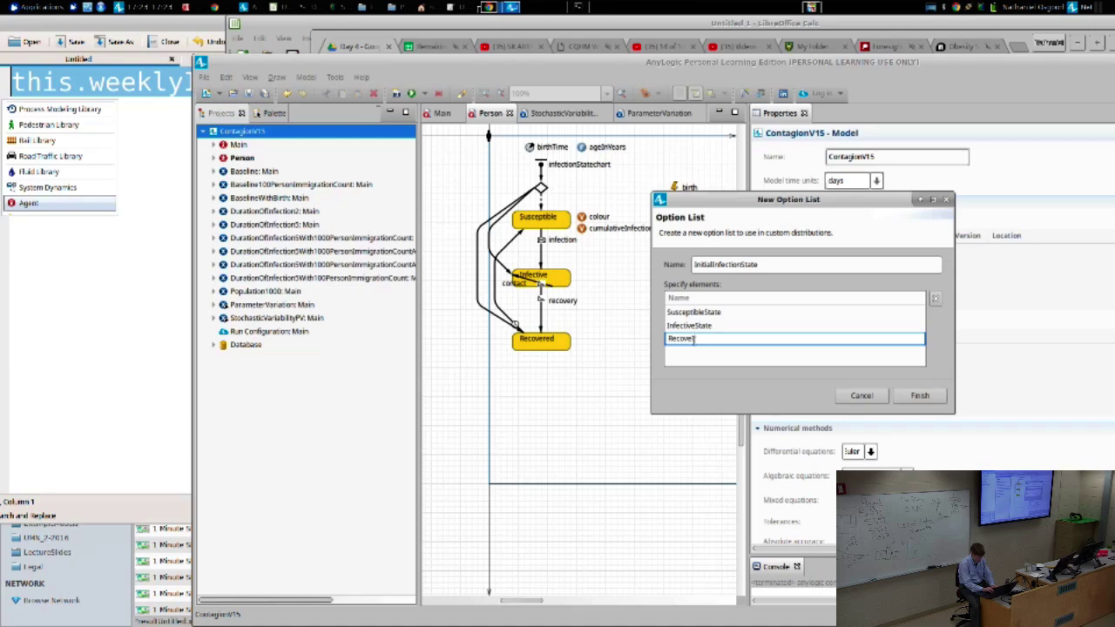
{"action": "type", "text": "RecoveredState"}
{"action": "left_click", "coordinate": [689, 325]}
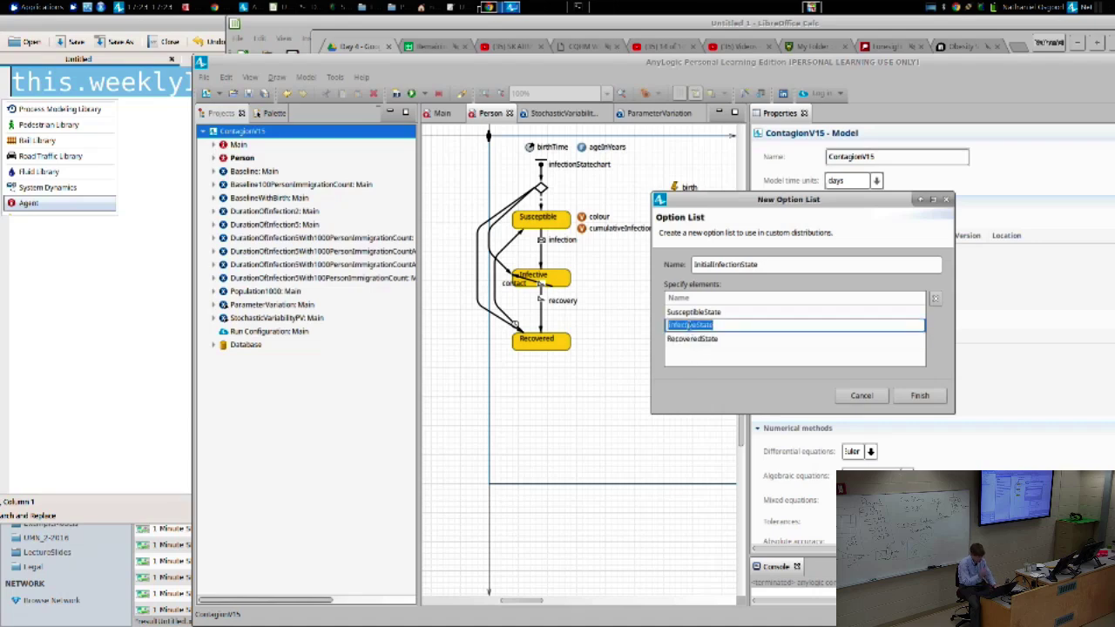
{"action": "key", "text": "Return"}
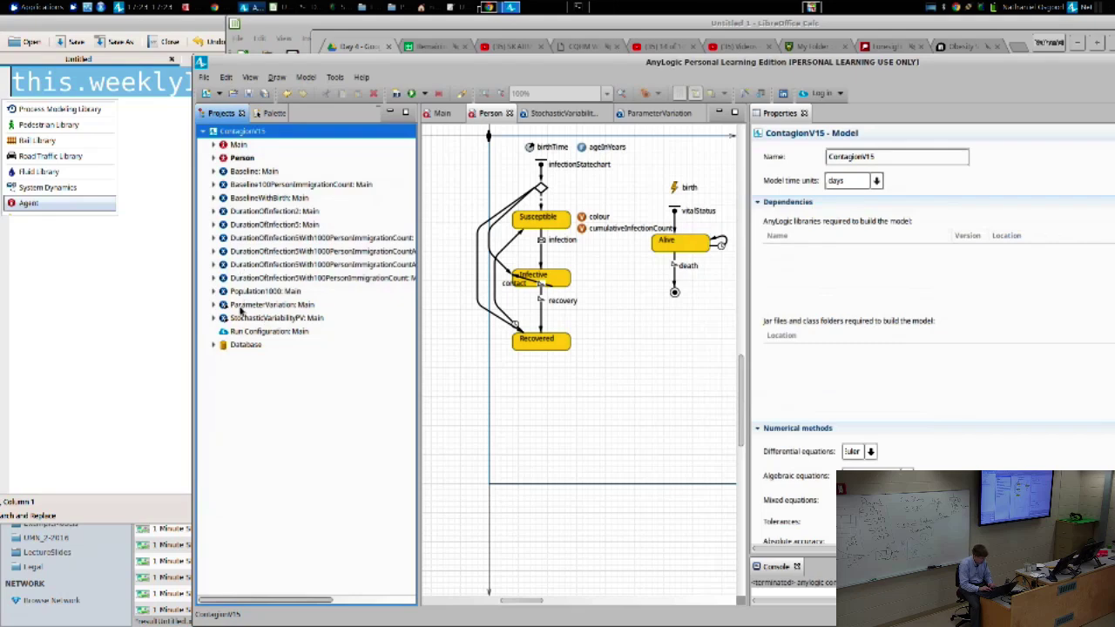
Step: Start a new option list in the ContagionV15 model again and name it IntialInfectionState
{"action": "right_click", "coordinate": [238, 135]}
{"action": "mouse_move", "coordinate": [273, 144]}
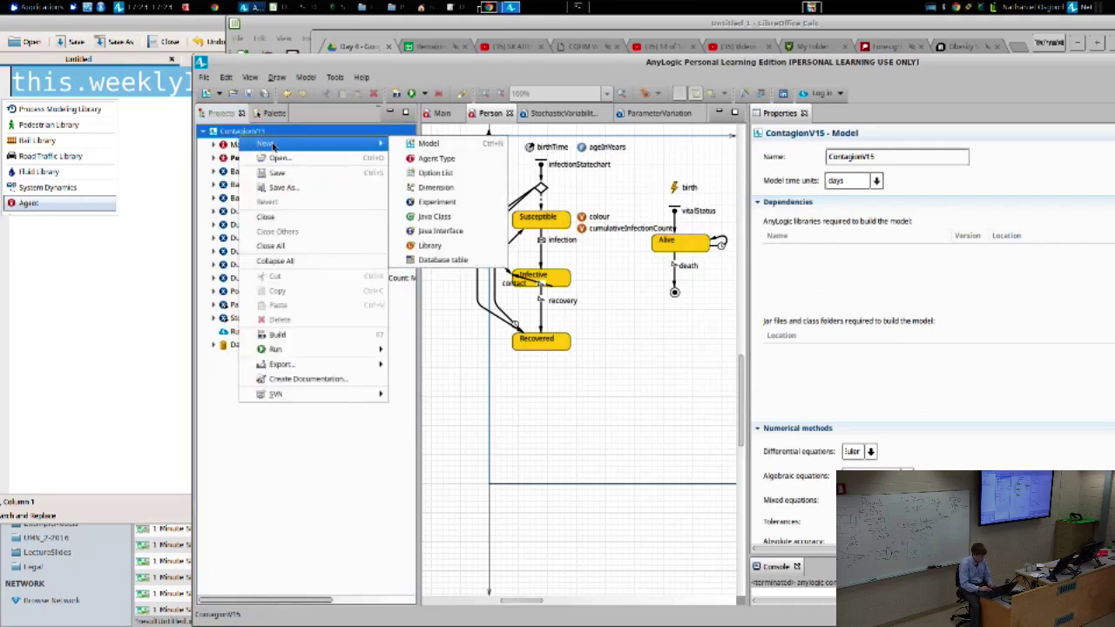
{"action": "left_click", "coordinate": [436, 172]}
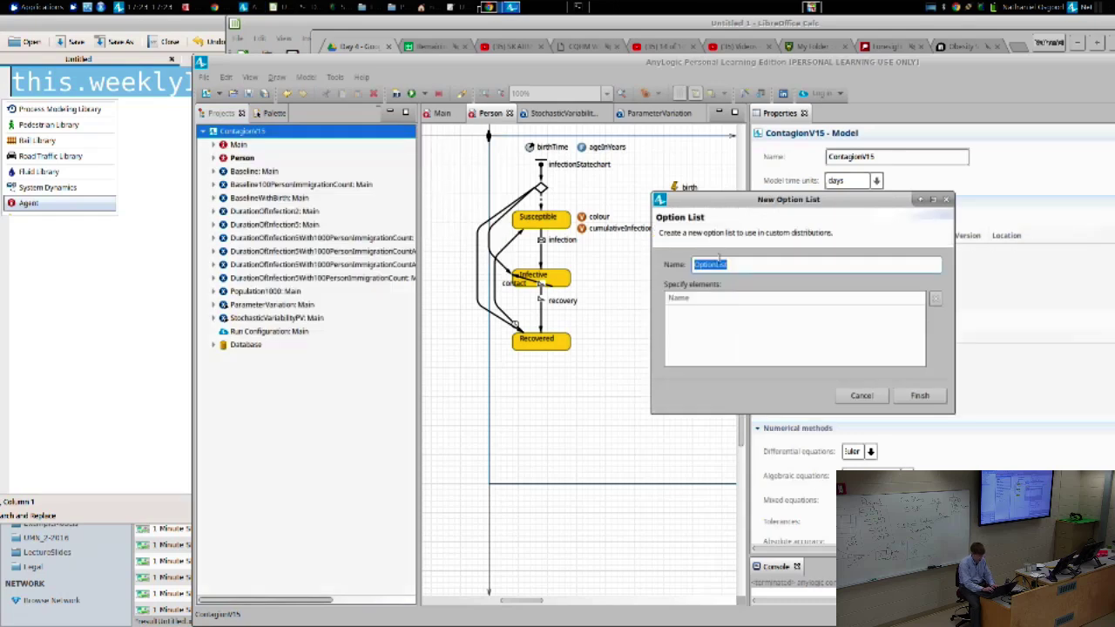
{"action": "type", "text": "I"}
{"action": "key", "text": "BackSpace"}
{"action": "type", "text": "InitialInfectionState"}
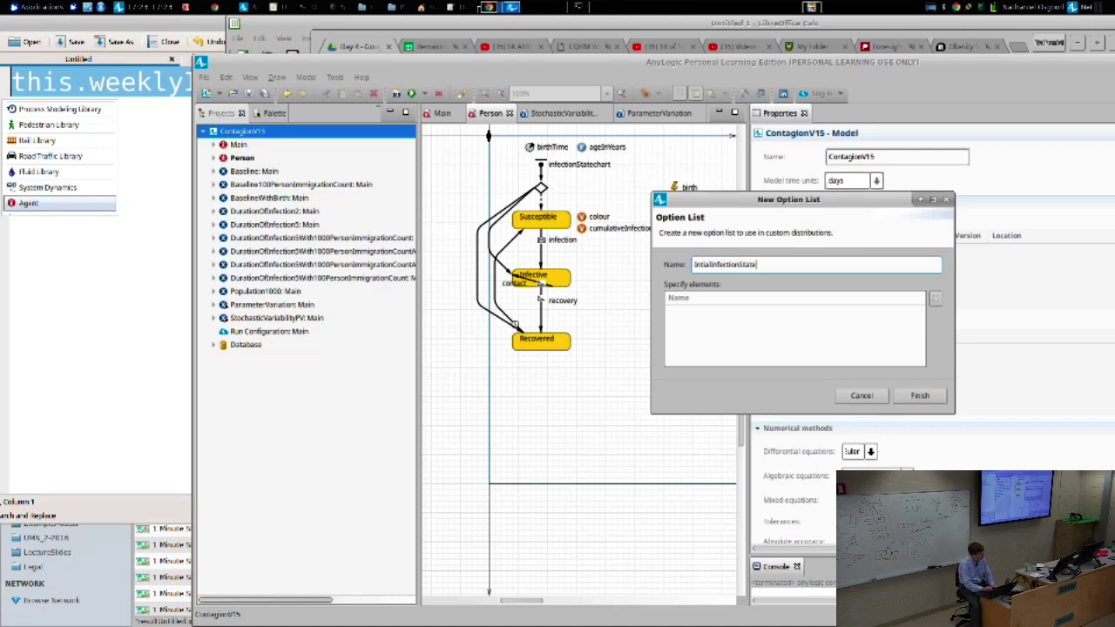
Step: Enter SusceptibleState, InfectiveState and RecoveredState as the option list's elements and create the list
{"action": "left_click", "coordinate": [701, 310]}
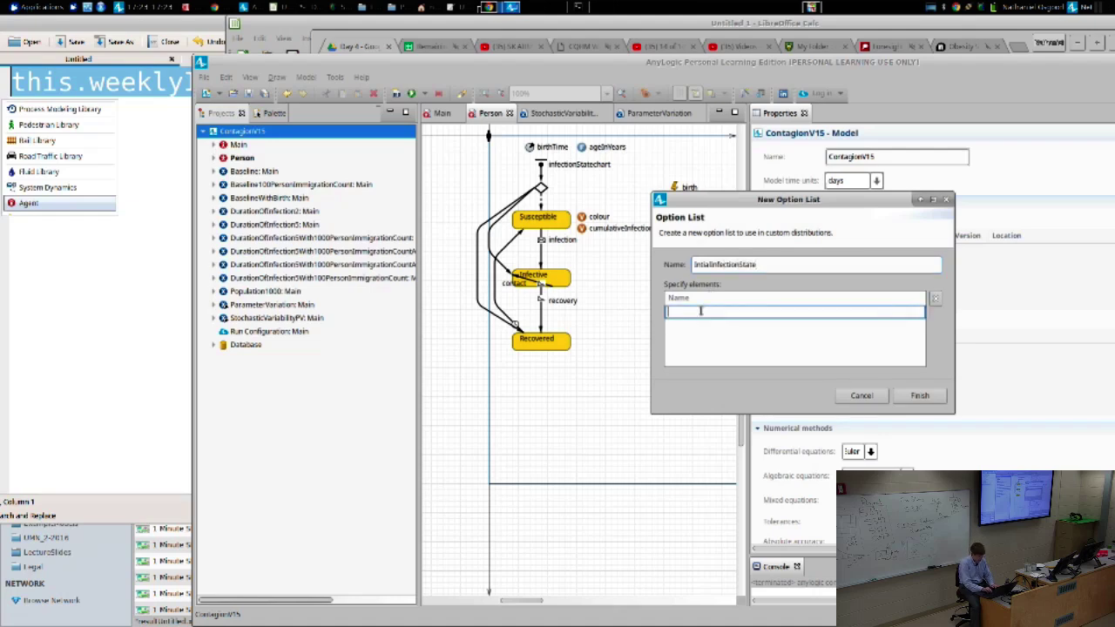
{"action": "type", "text": "SusceptibleState"}
{"action": "left_click", "coordinate": [711, 330]}
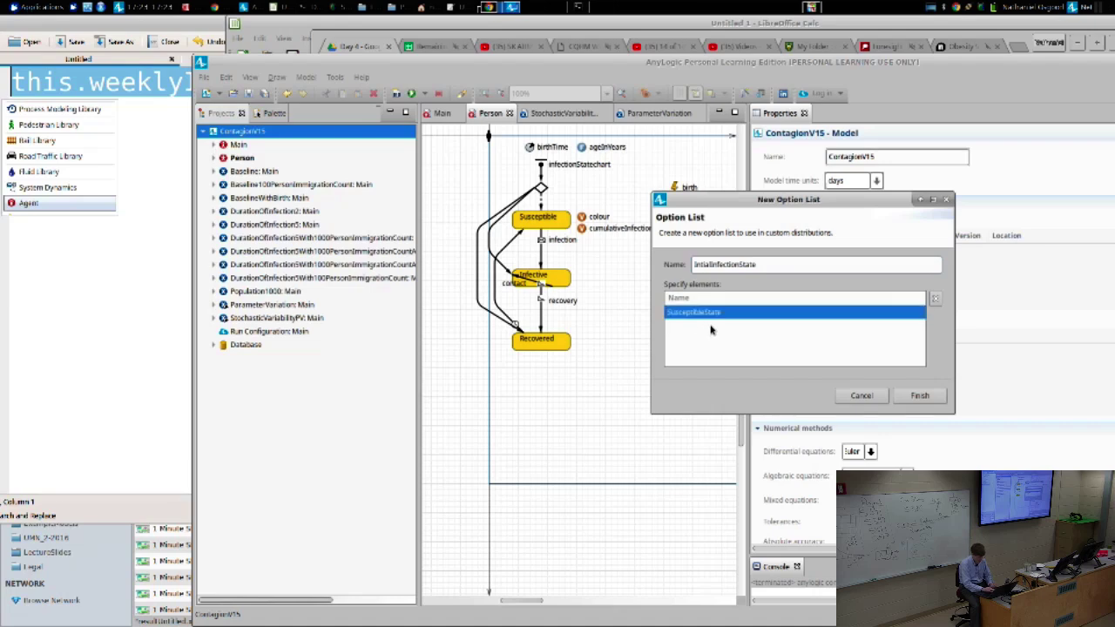
{"action": "left_click", "coordinate": [710, 327]}
{"action": "type", "text": "Infec"}
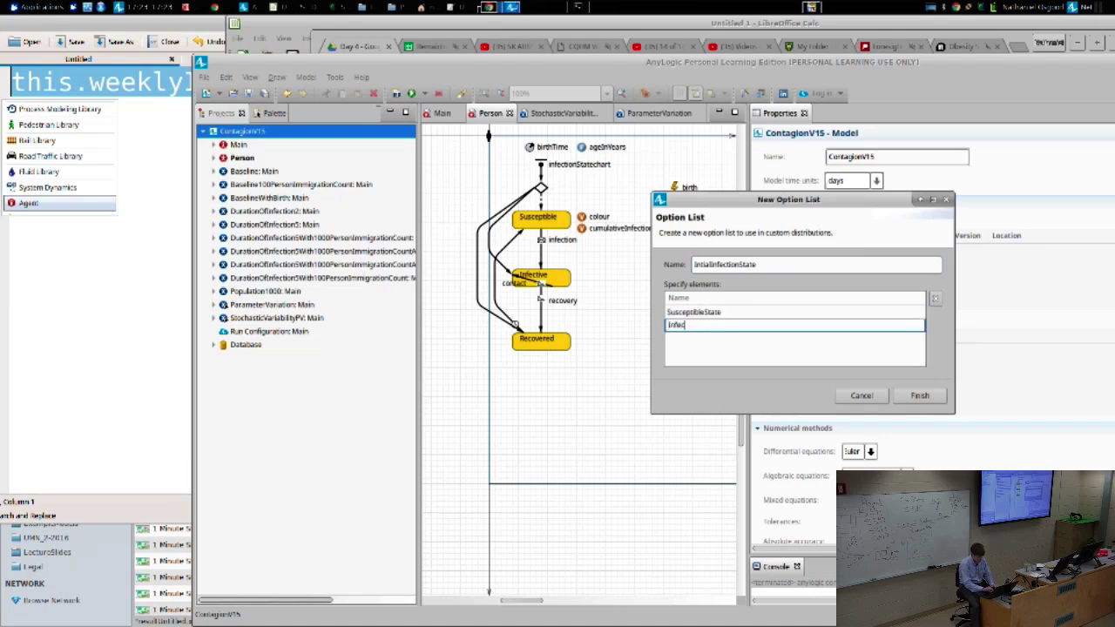
{"action": "type", "text": "tiveState"}
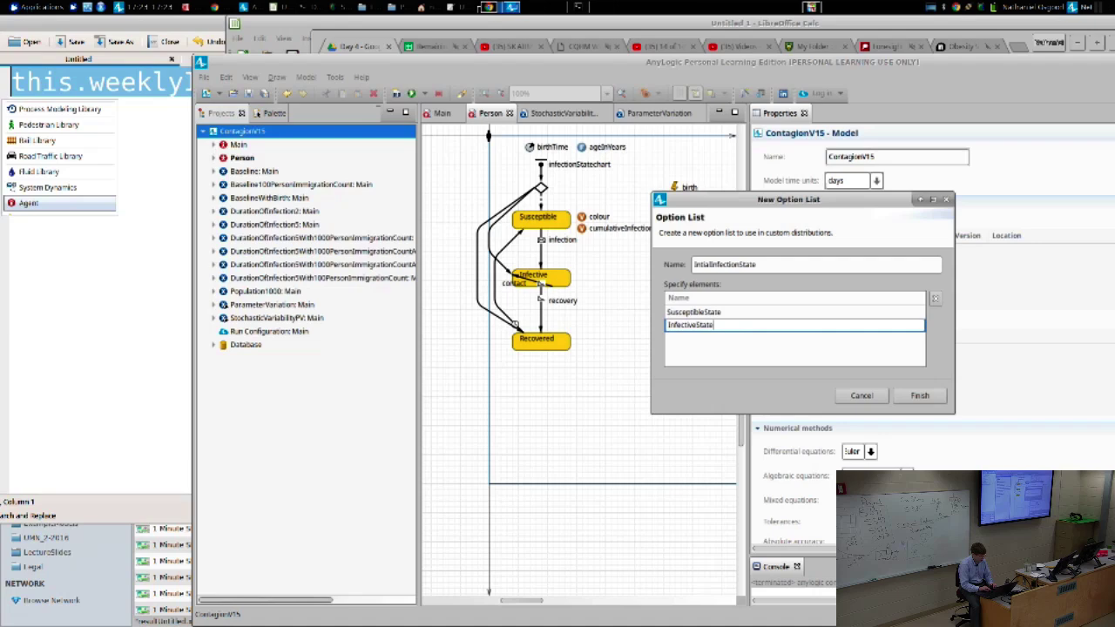
{"action": "left_click", "coordinate": [688, 342]}
{"action": "left_click", "coordinate": [688, 343]}
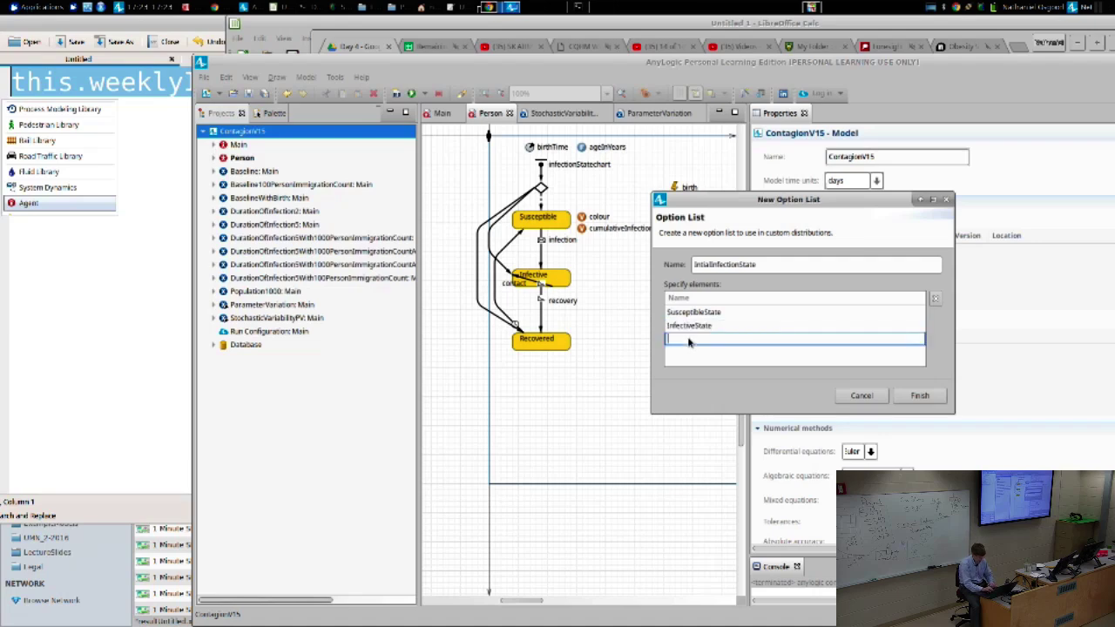
{"action": "type", "text": "RecoveredState"}
{"action": "left_click", "coordinate": [683, 314]}
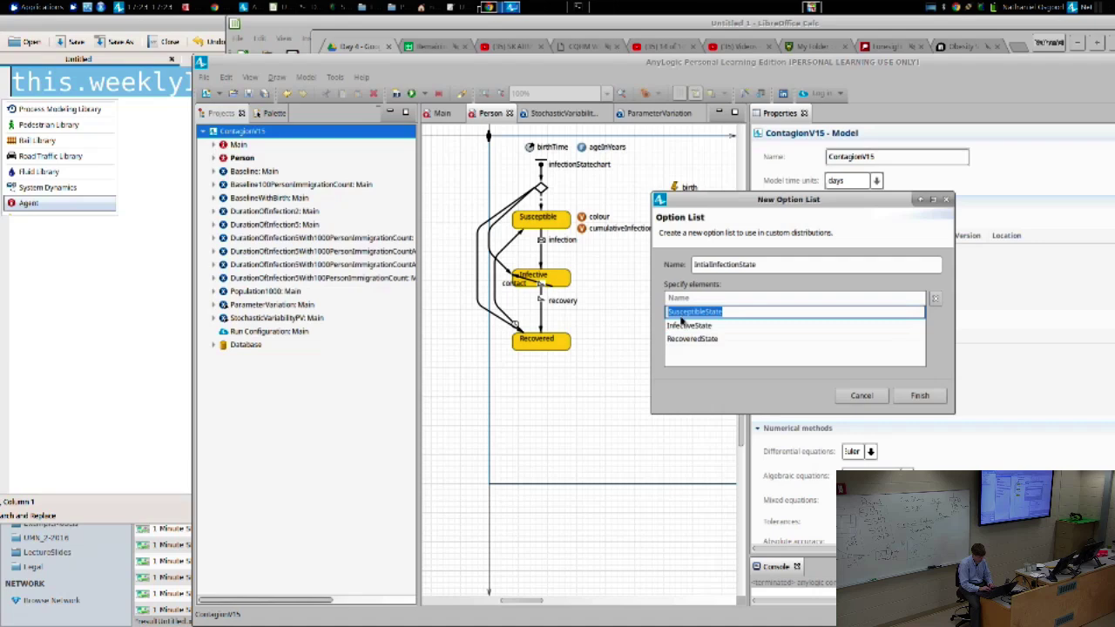
{"action": "left_click", "coordinate": [683, 327]}
{"action": "left_click", "coordinate": [683, 340]}
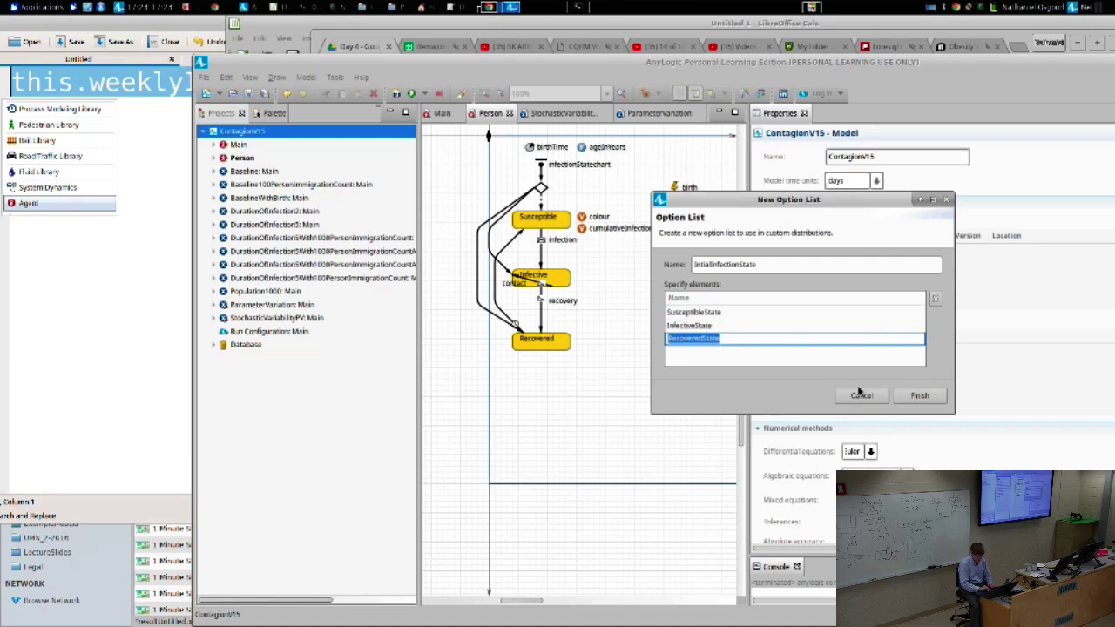
{"action": "left_click", "coordinate": [919, 395]}
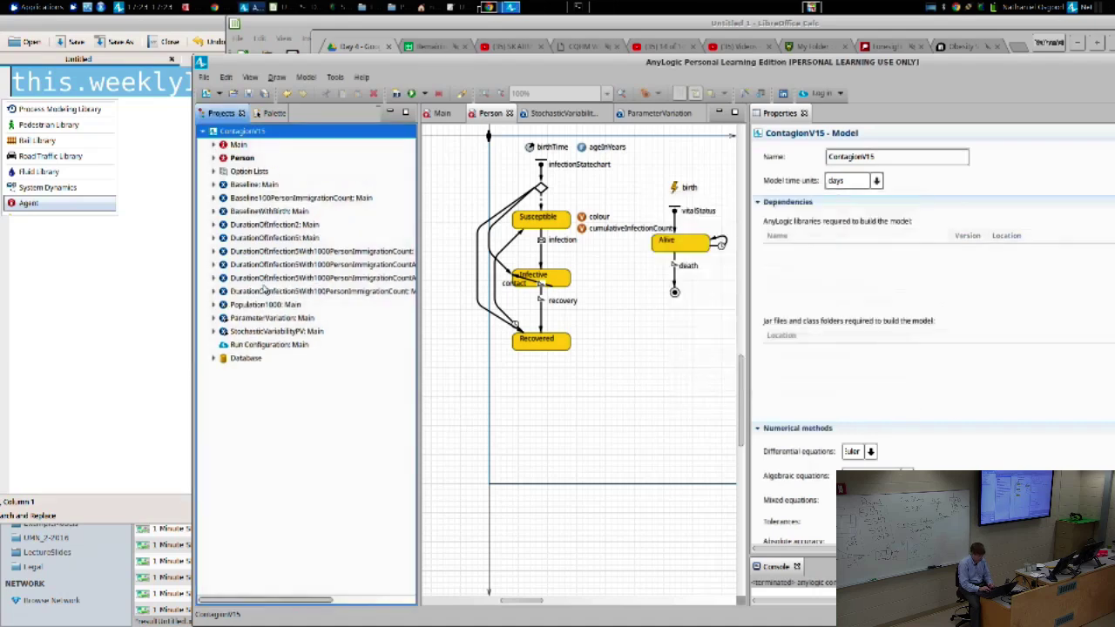
Step: Open the new option list's properties in the project tree to check its entries
{"action": "left_click", "coordinate": [216, 171]}
{"action": "left_click", "coordinate": [233, 183]}
{"action": "left_click", "coordinate": [216, 171]}
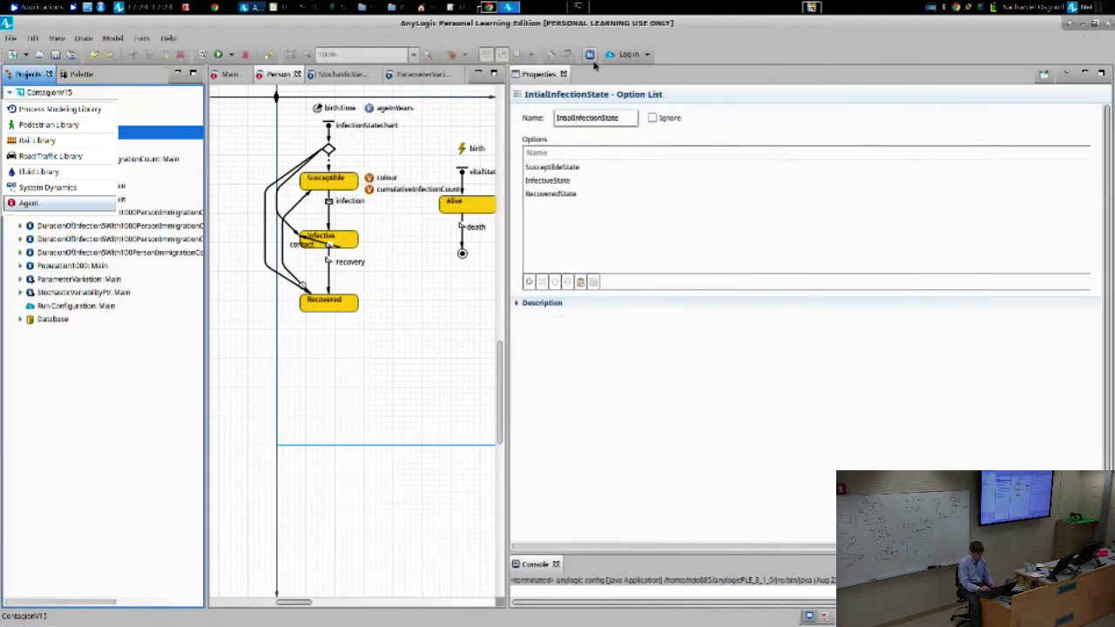
Step: Widen the Person diagram area so the vitalStatus statechart is fully in view
{"action": "double_click", "coordinate": [594, 62]}
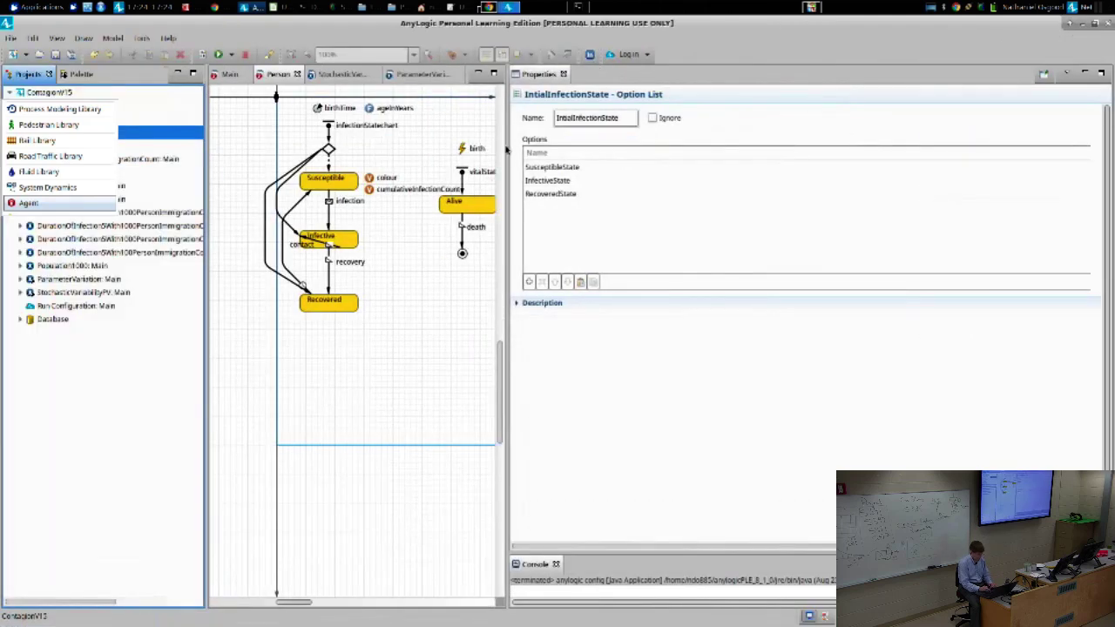
{"action": "left_click_drag", "start_coordinate": [506, 150], "coordinate": [696, 148]}
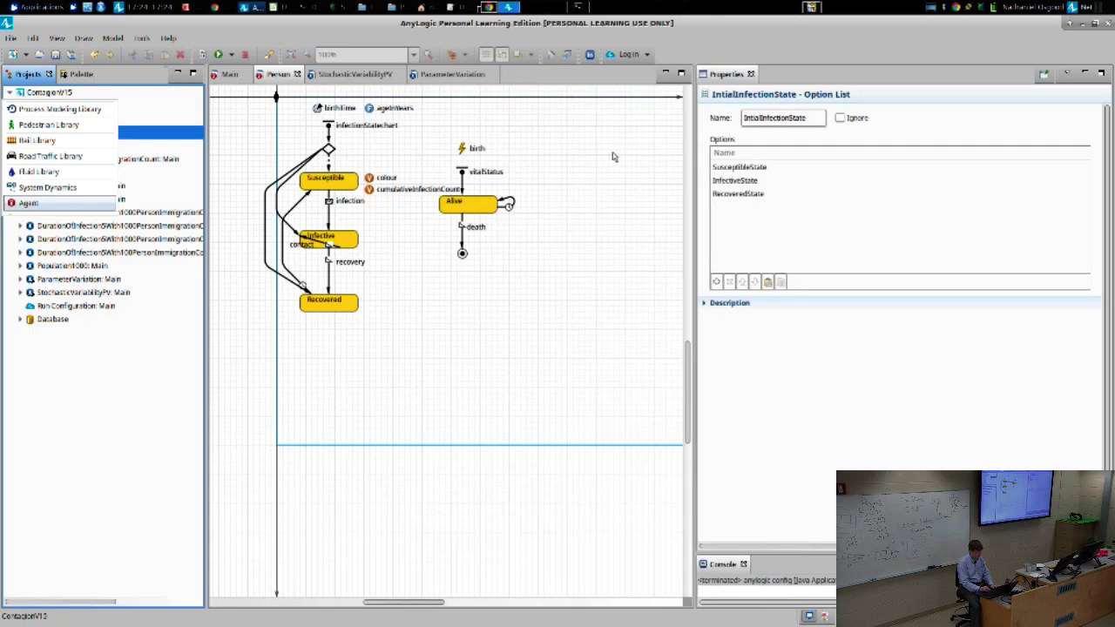
{"action": "double_click", "coordinate": [568, 25]}
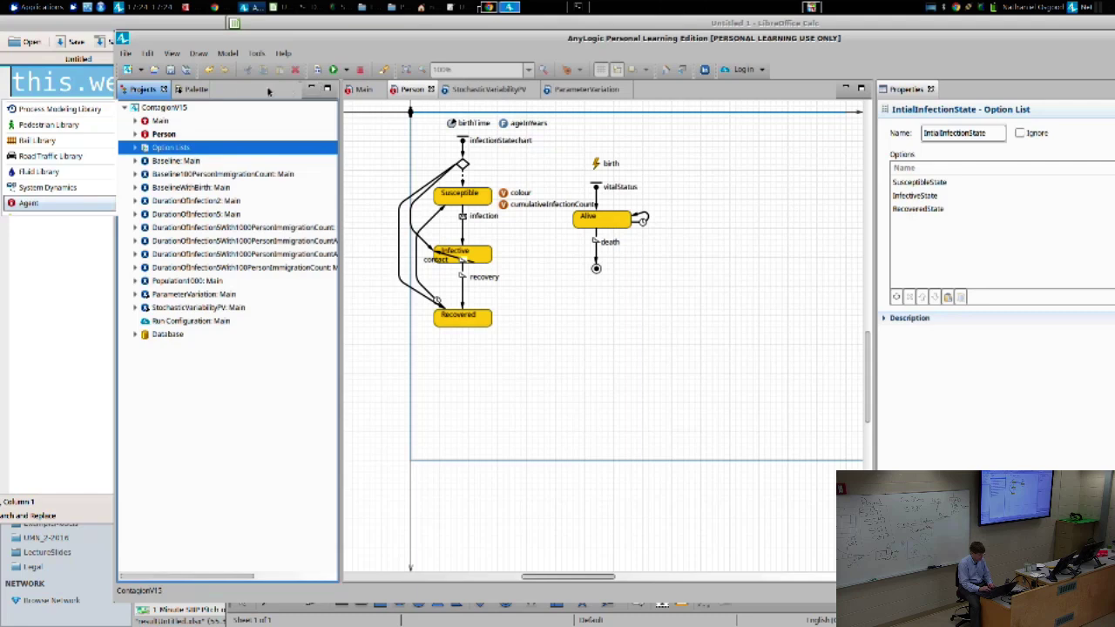
Step: Add a parameter named initialInfectionState to the Person agent, just above birthTime
{"action": "left_click", "coordinate": [195, 89]}
{"action": "left_click_drag", "start_coordinate": [174, 150], "coordinate": [451, 113]}
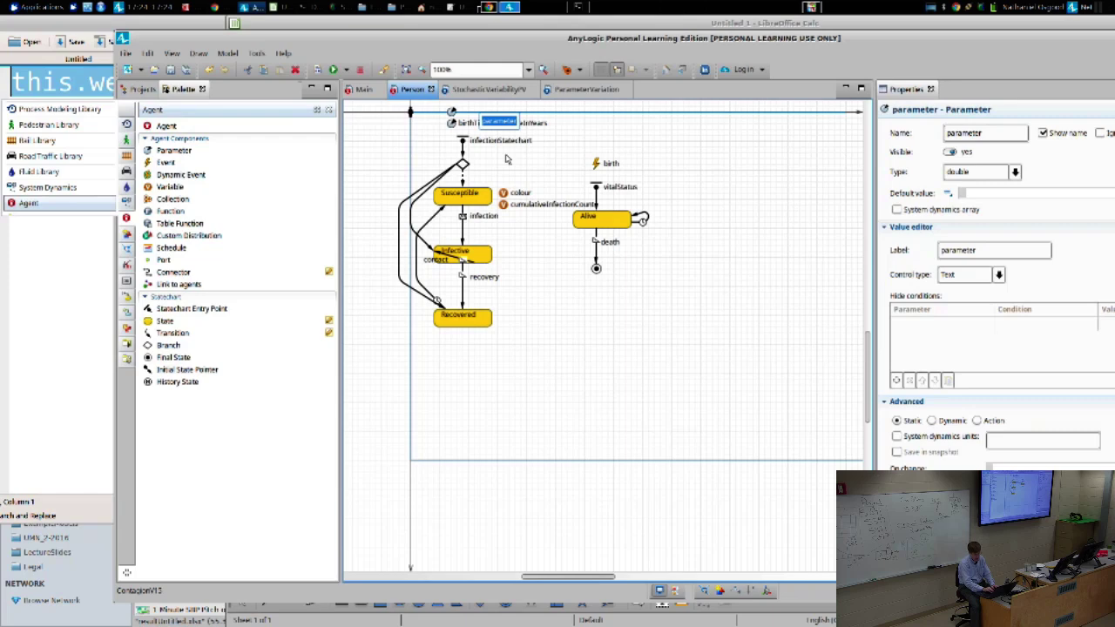
{"action": "type", "text": "initialInfect"}
{"action": "type", "text": "ionState"}
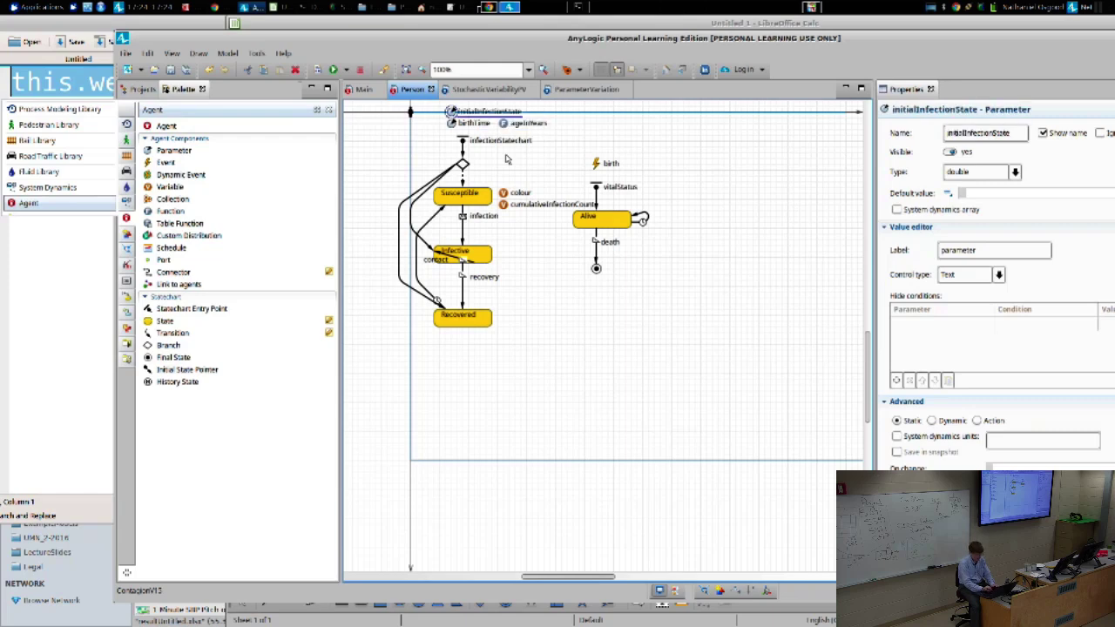
{"action": "key", "text": "Return"}
{"action": "left_click", "coordinate": [450, 111]}
{"action": "left_click", "coordinate": [451, 112]}
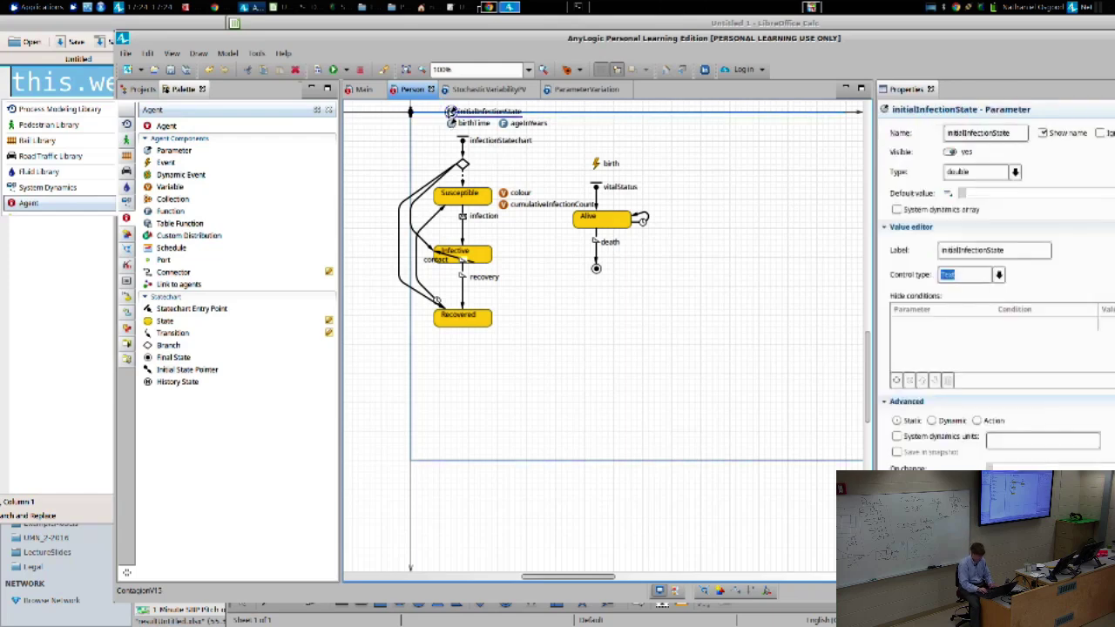
Step: Set the initialInfectionState parameter's type to the IntialInfectionState option list
{"action": "left_click", "coordinate": [1016, 173]}
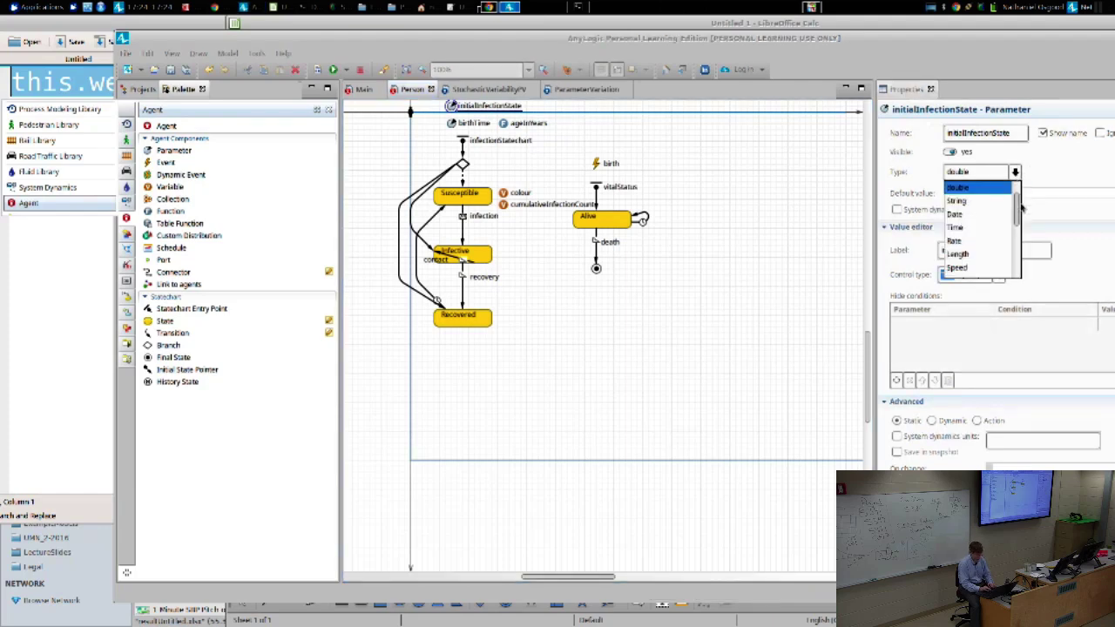
{"action": "left_click_drag", "start_coordinate": [1017, 209], "coordinate": [1018, 254]}
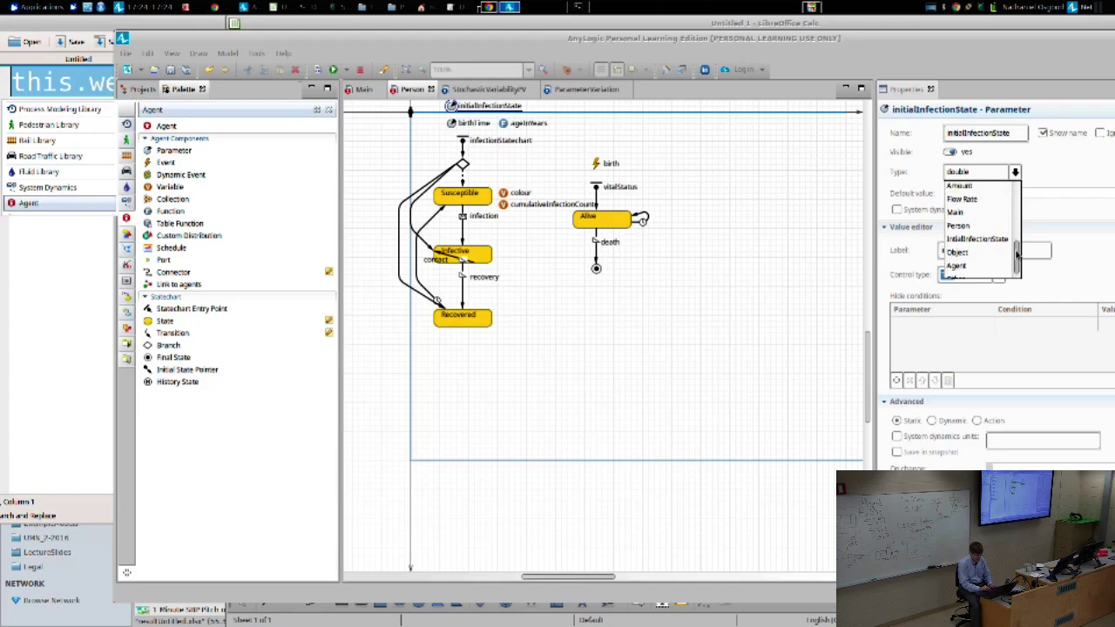
{"action": "left_click", "coordinate": [987, 244]}
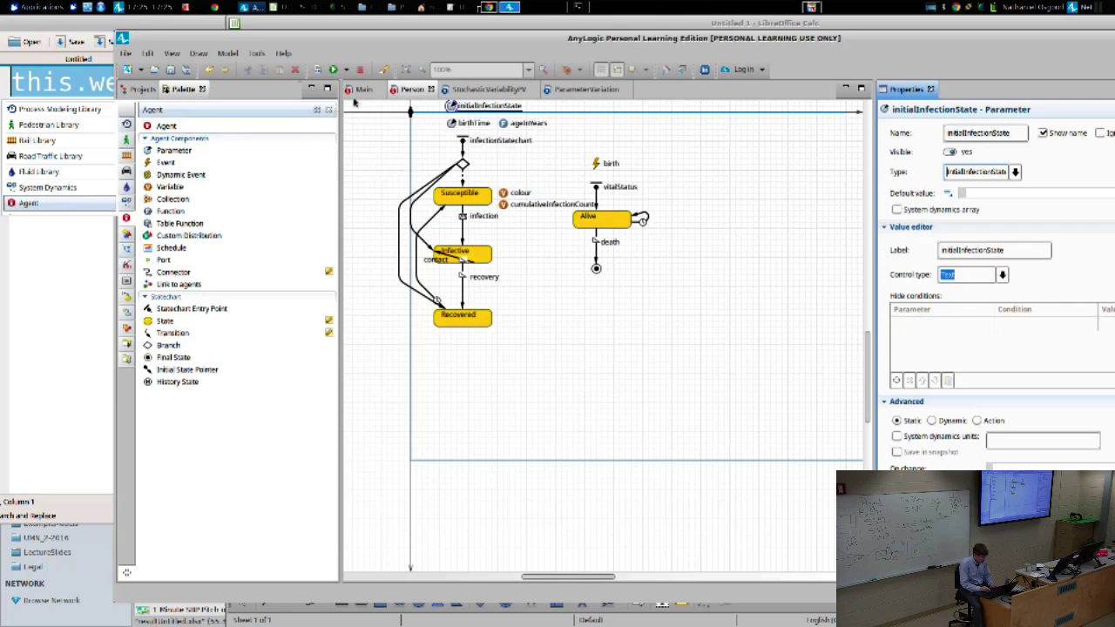
Step: Open the initialInfectionState argument of the population in Main for editing, with the properties area widened
{"action": "key", "text": "ctrl+Page_Up"}
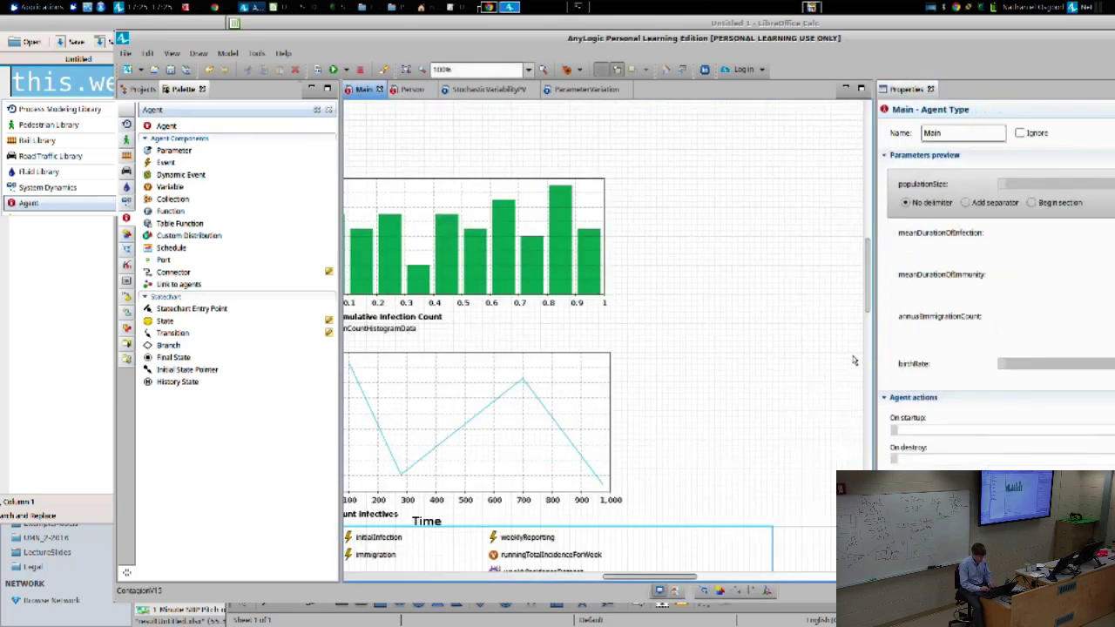
{"action": "left_click_drag", "start_coordinate": [868, 261], "coordinate": [868, 288]}
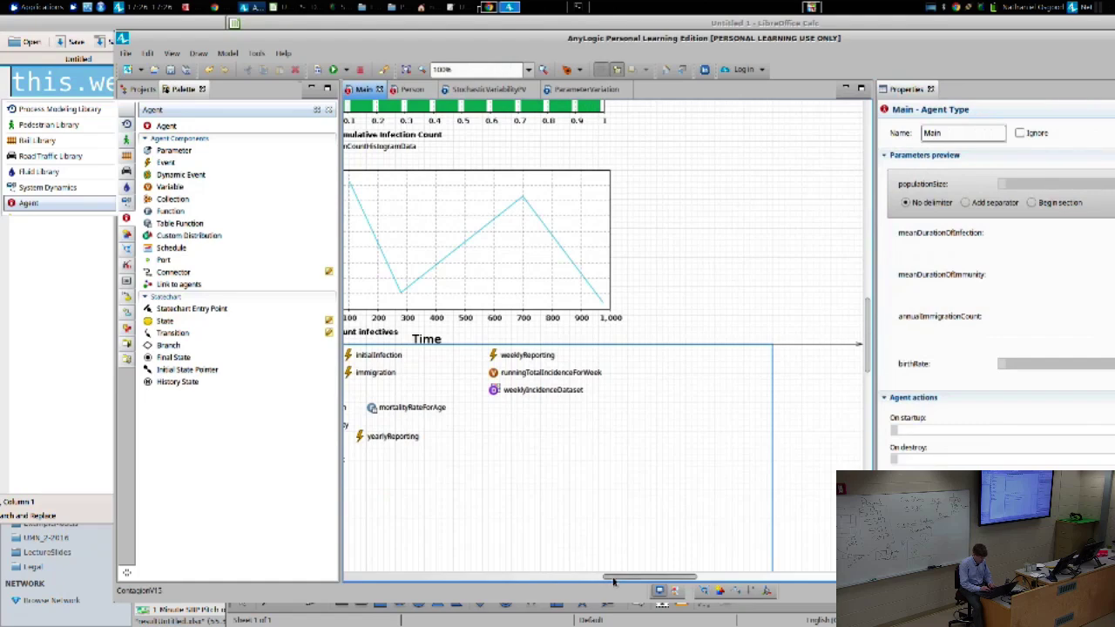
{"action": "left_click_drag", "start_coordinate": [610, 579], "coordinate": [562, 578]}
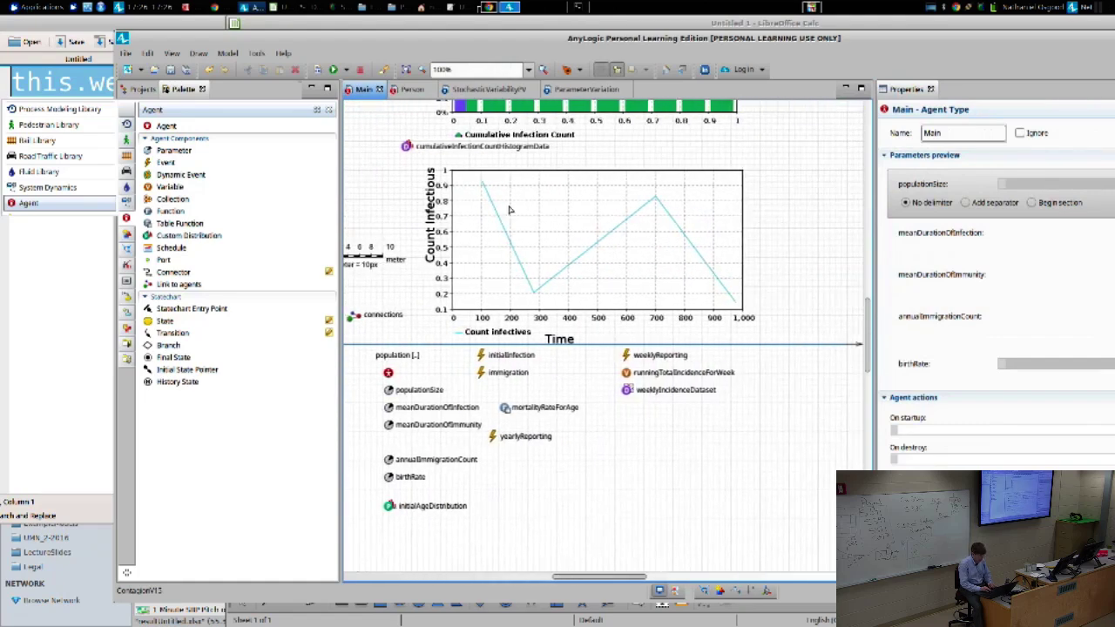
{"action": "left_click", "coordinate": [411, 89]}
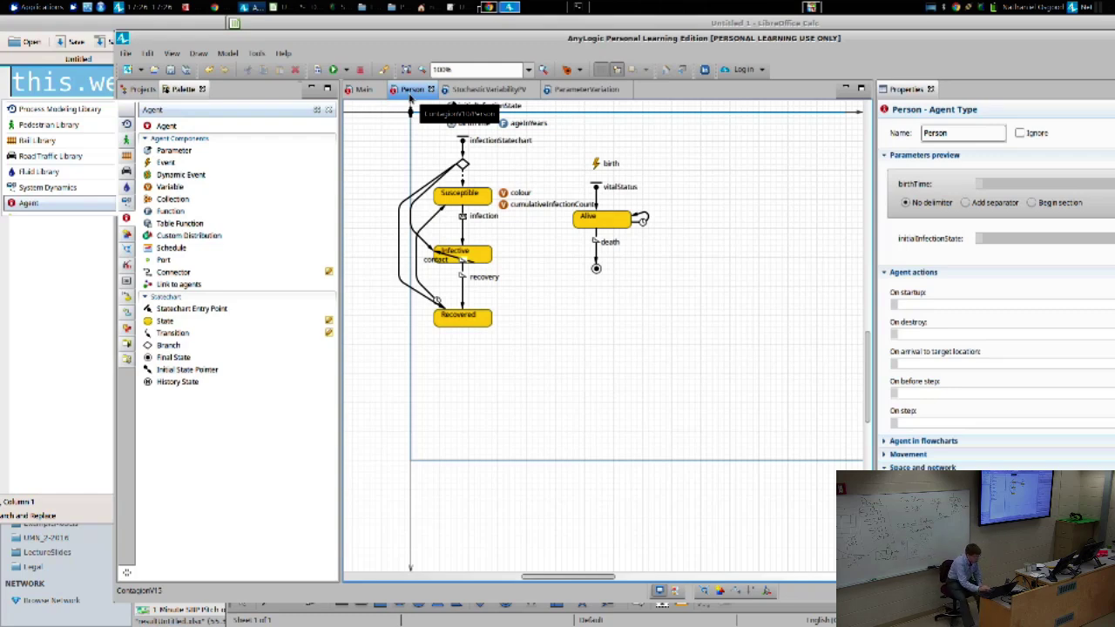
{"action": "left_click", "coordinate": [366, 89]}
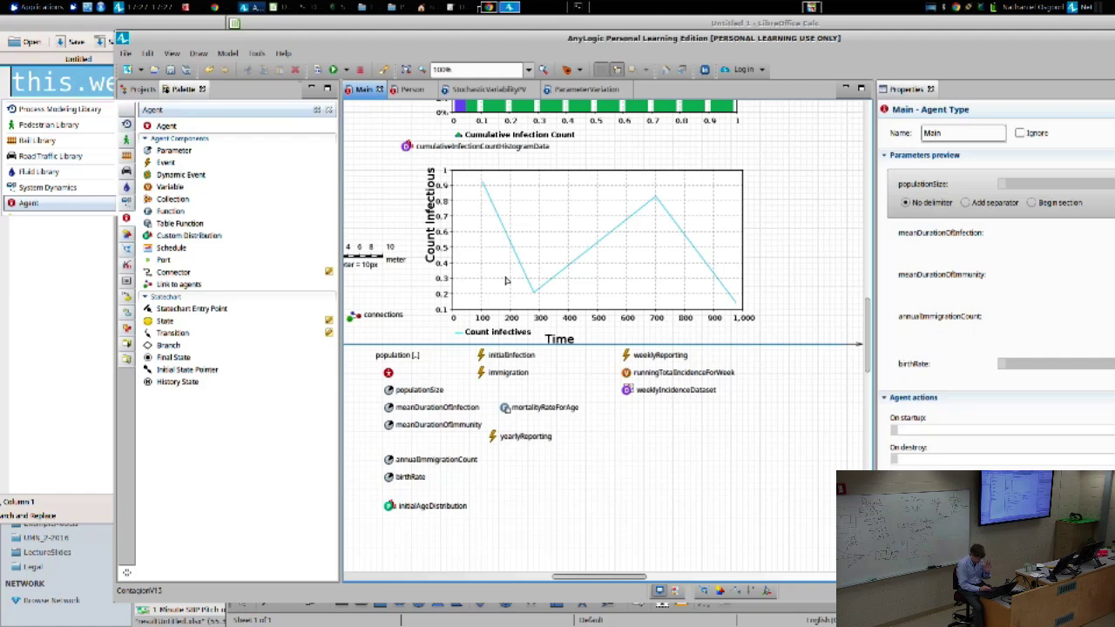
{"action": "left_click", "coordinate": [389, 373]}
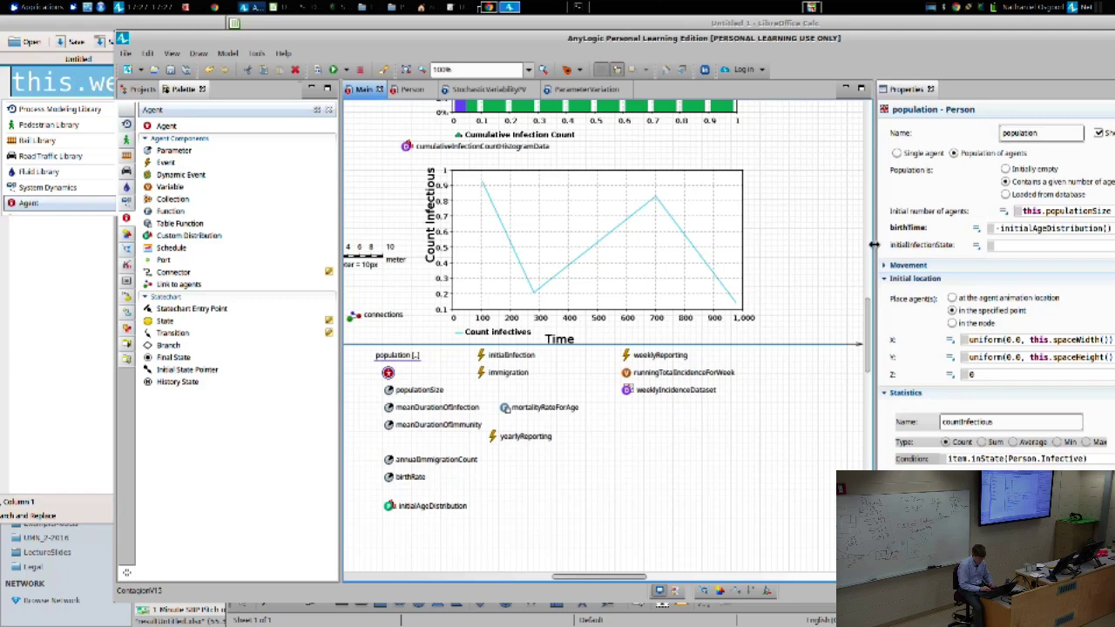
{"action": "left_click_drag", "start_coordinate": [878, 249], "coordinate": [566, 249]}
{"action": "left_click", "coordinate": [702, 246]}
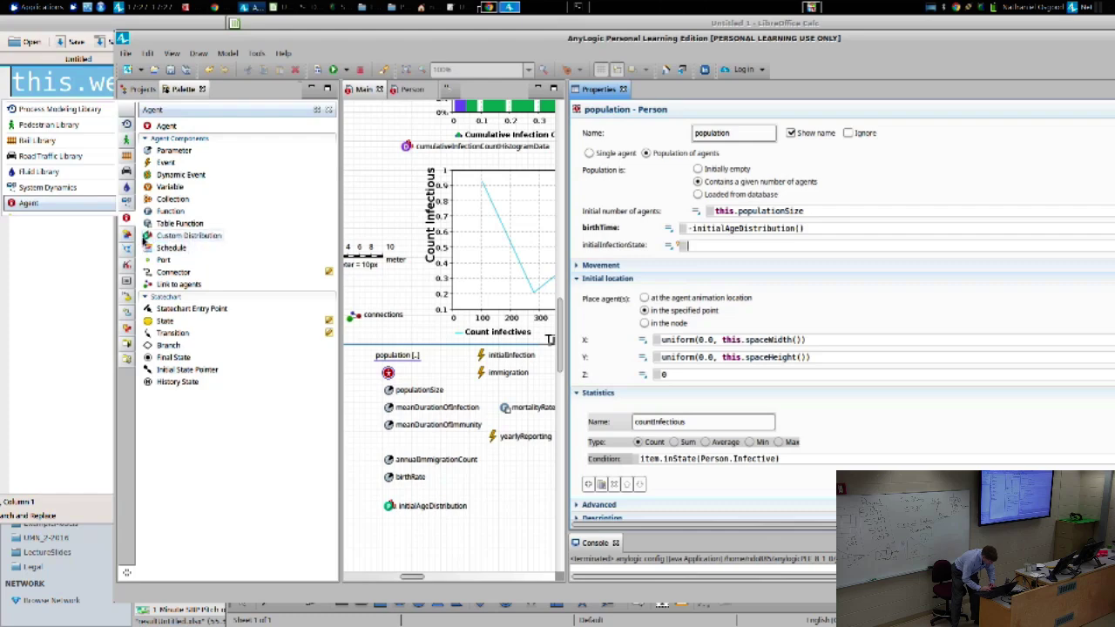
Step: Add a custom distribution named initialInfectionStateDistribution to Main, just below initialAgeDistribution
{"action": "left_click_drag", "start_coordinate": [190, 237], "coordinate": [390, 523]}
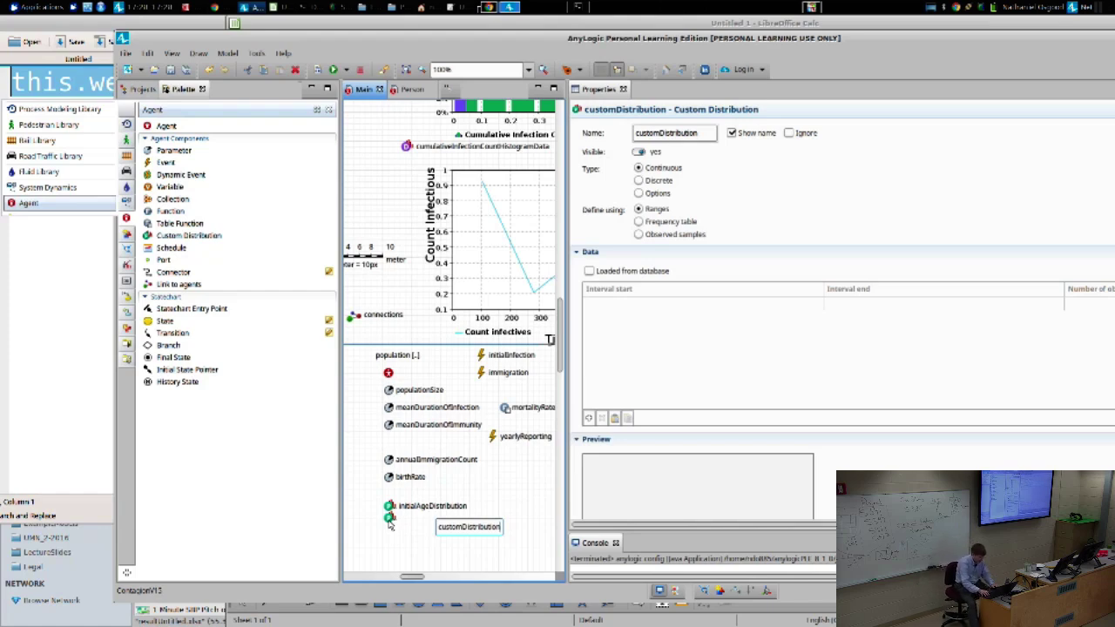
{"action": "key", "text": "ctrl+a"}
{"action": "type", "text": "initial"}
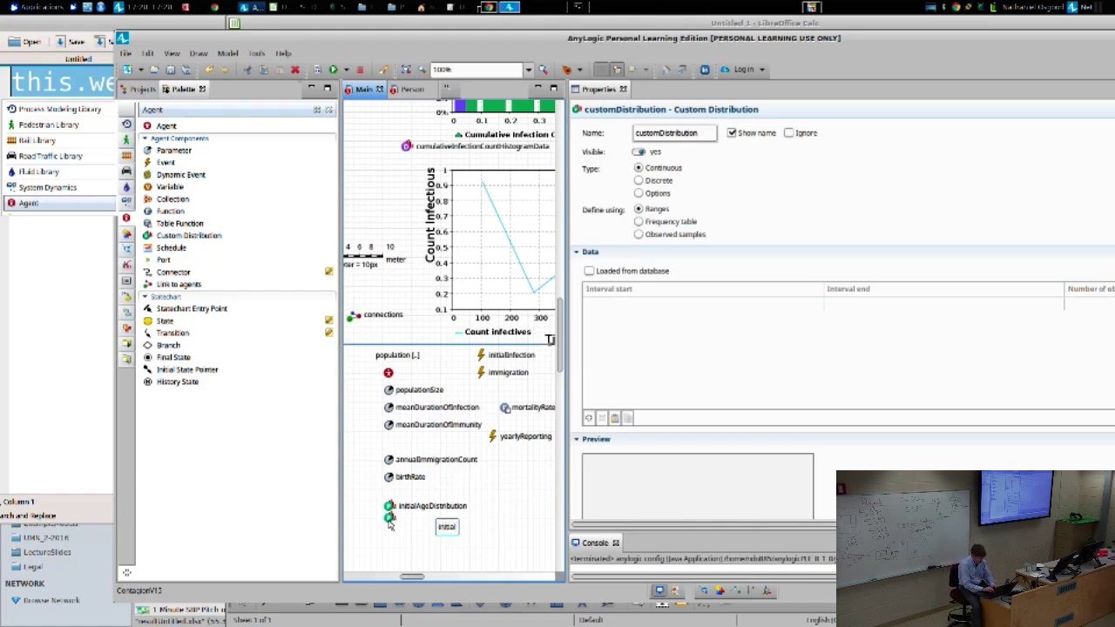
{"action": "type", "text": "Infection"}
{"action": "key", "text": "BackSpace"}
{"action": "key", "text": "BackSpace"}
{"action": "key", "text": "BackSpace"}
{"action": "key", "text": "BackSpace"}
{"action": "key", "text": "BackSpace"}
{"action": "key", "text": "BackSpace"}
{"action": "key", "text": "BackSpace"}
{"action": "key", "text": "BackSpace"}
{"action": "key", "text": "BackSpace"}
{"action": "type", "text": "InfectionStateDistru"}
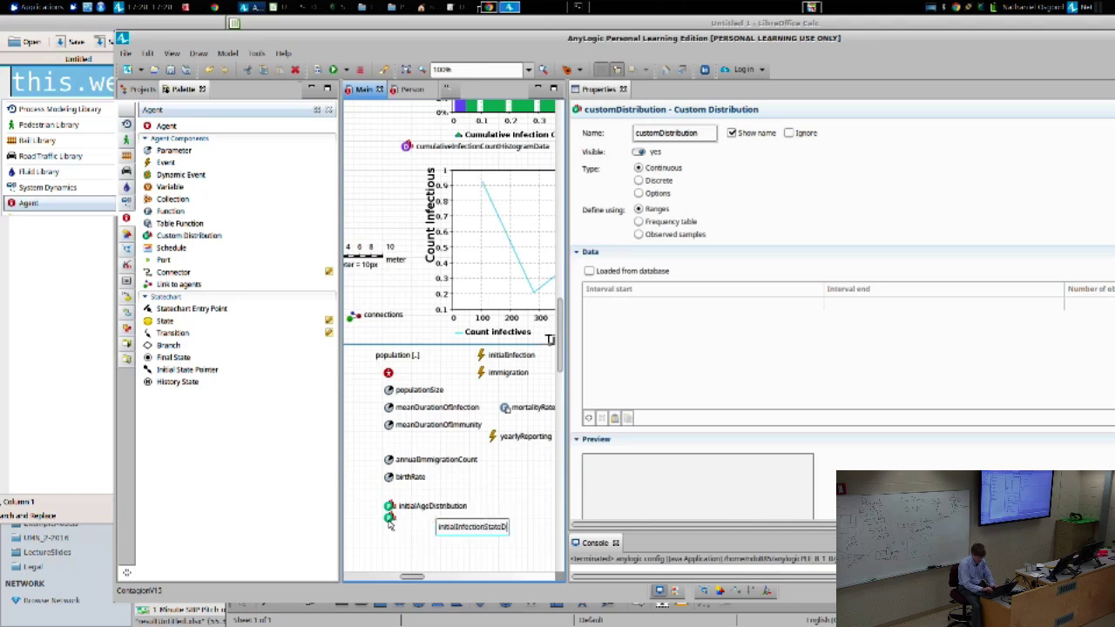
{"action": "key", "text": "BackSpace"}
{"action": "key", "text": "BackSpace"}
{"action": "type", "text": "ribution"}
{"action": "key", "text": "Return"}
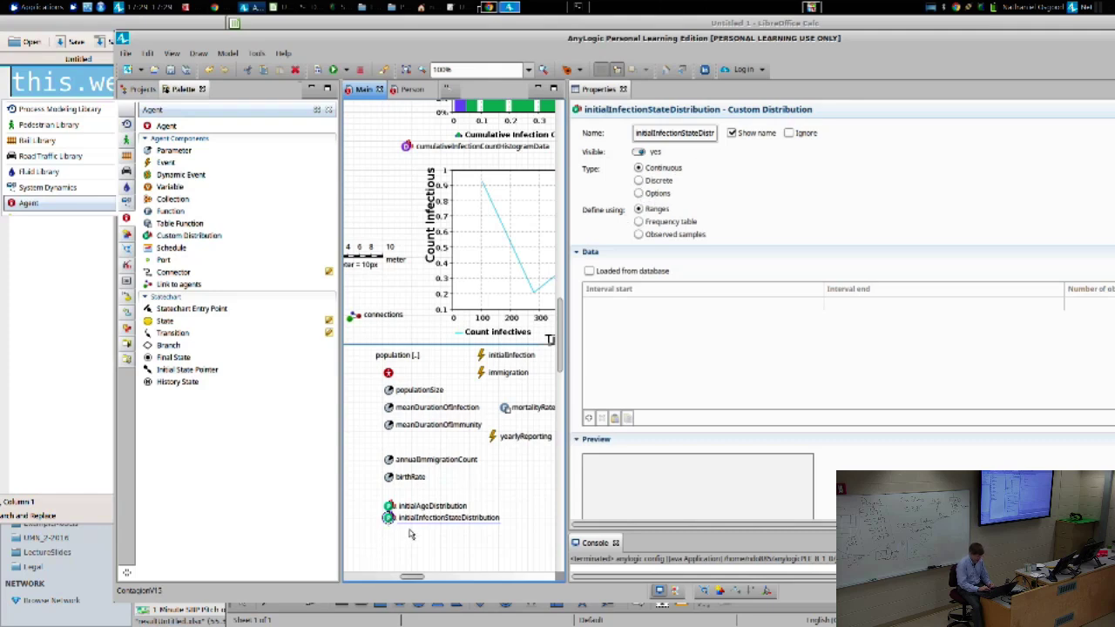
Step: Base the distribution on the IntialInfectionState option list, with 95 observations for SusceptibleState, 3 for InfectiveState and 2 for RecoveredState
{"action": "left_click", "coordinate": [638, 194]}
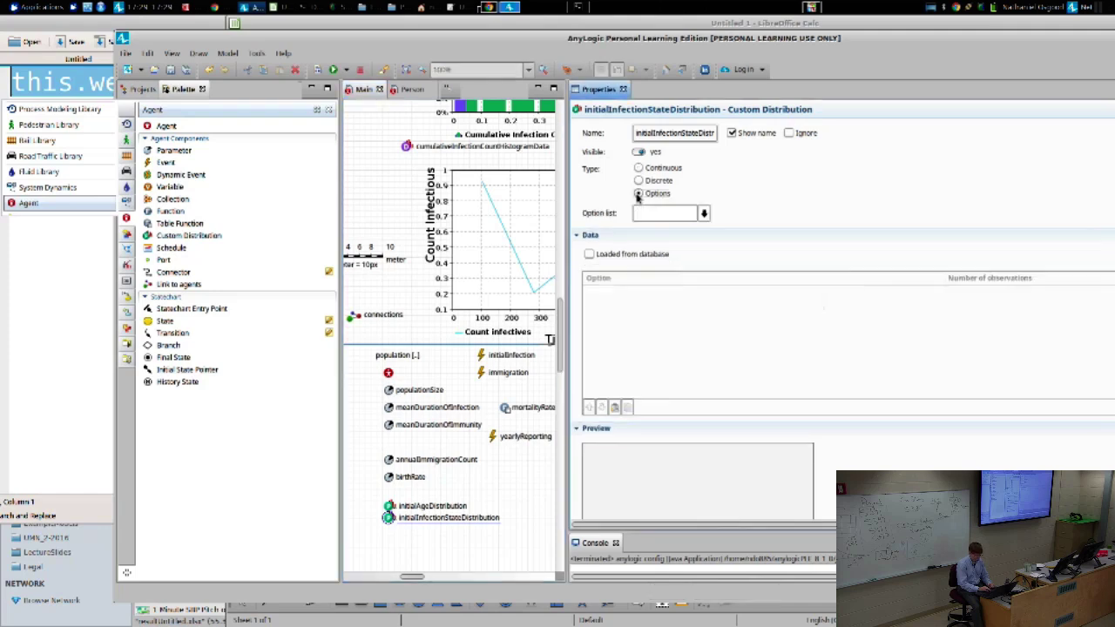
{"action": "left_click", "coordinate": [703, 216]}
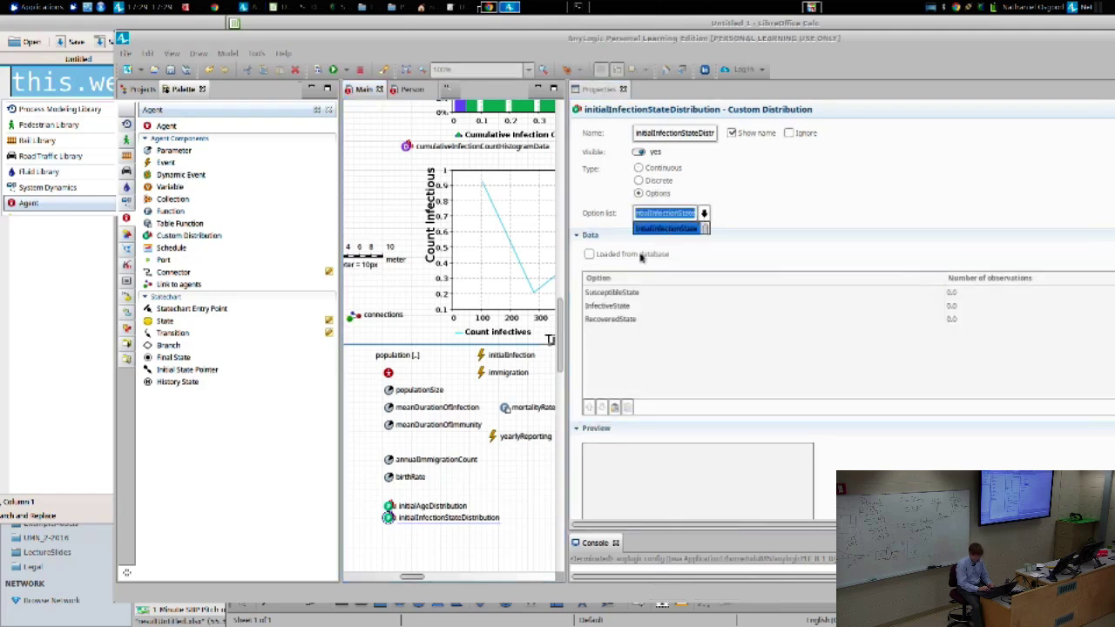
{"action": "left_click", "coordinate": [961, 295]}
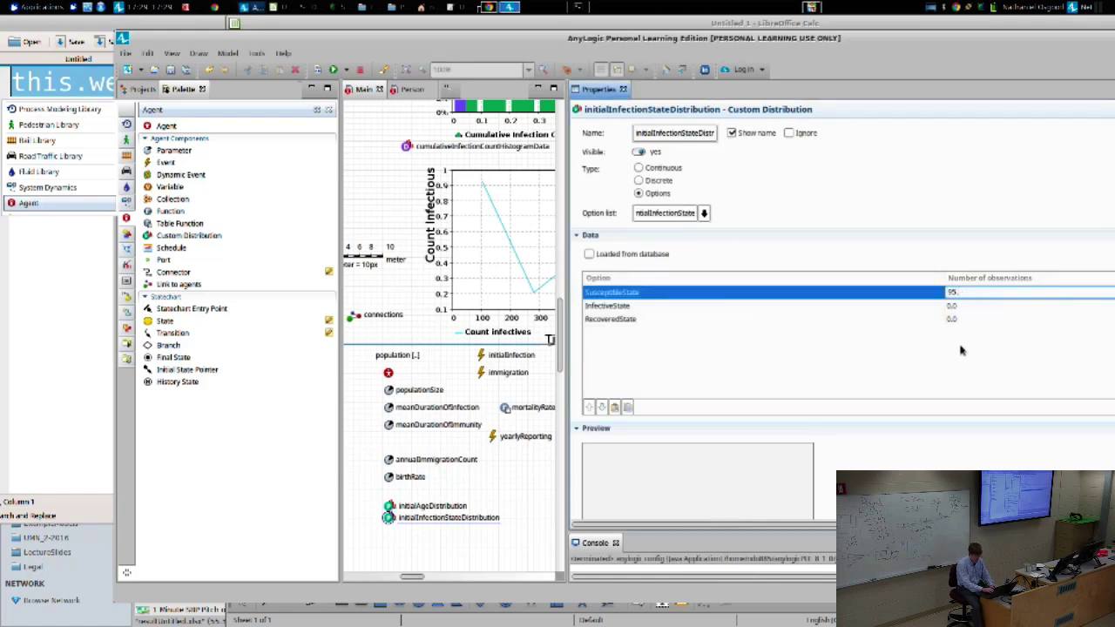
{"action": "type", "text": "95."}
{"action": "left_click", "coordinate": [960, 305]}
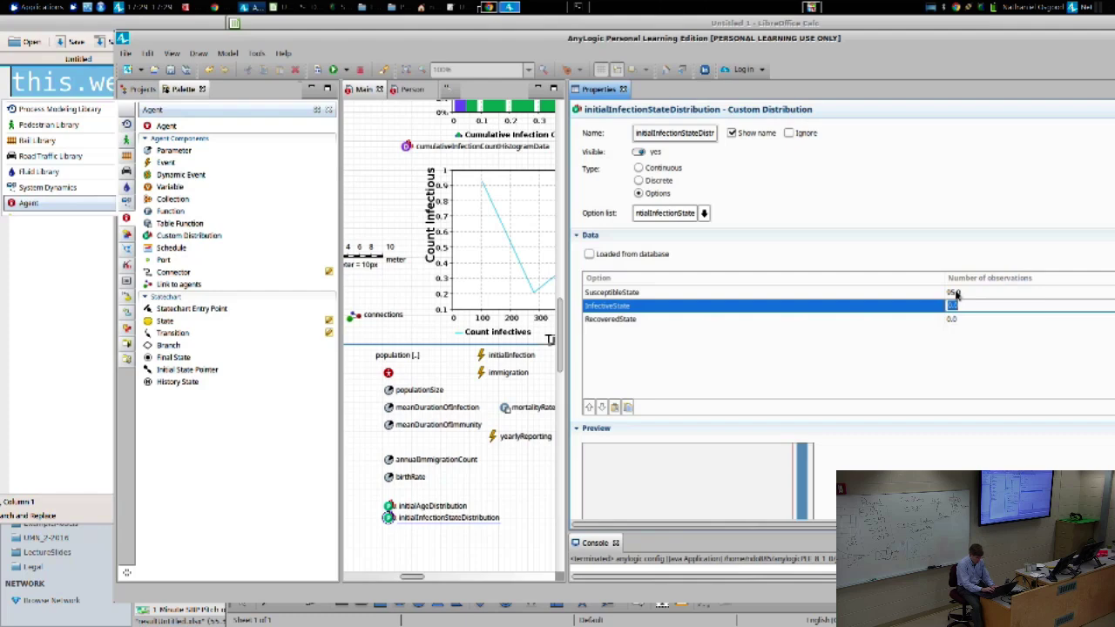
{"action": "type", "text": "3.0"}
{"action": "left_click", "coordinate": [955, 319]}
{"action": "type", "text": "2"}
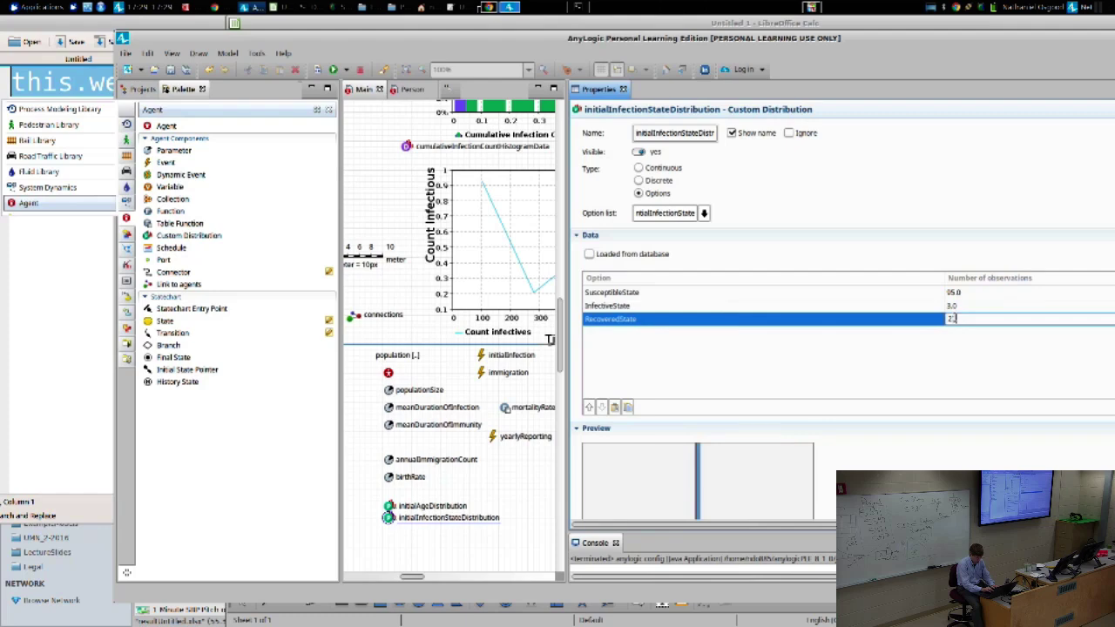
{"action": "type", "text": ".0"}
{"action": "key", "text": "Return"}
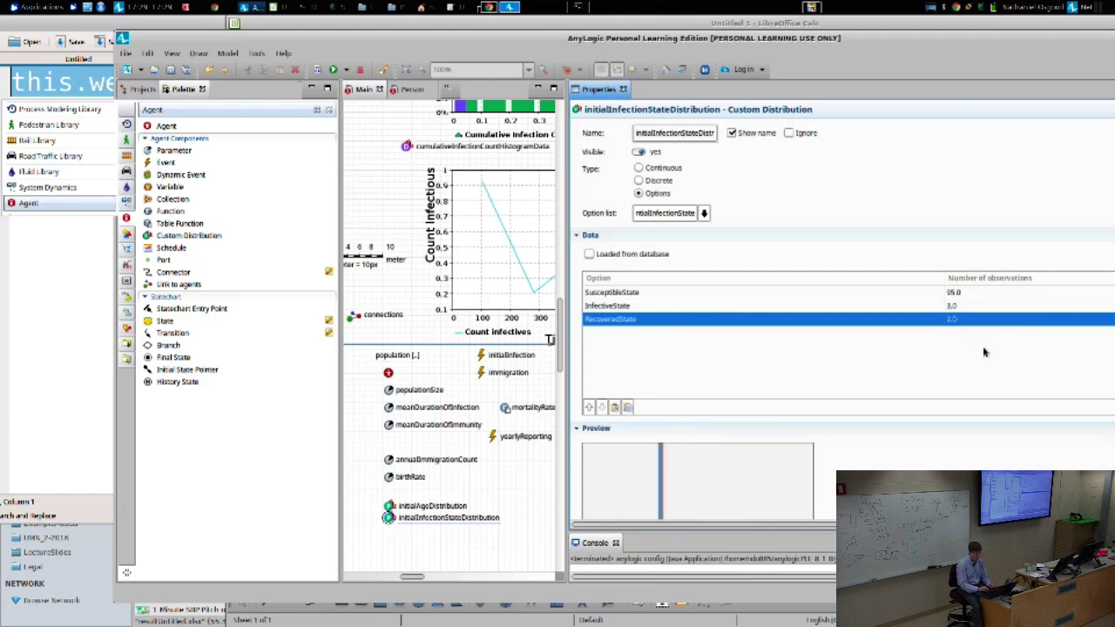
{"action": "double_click", "coordinate": [814, 45]}
{"action": "scroll", "coordinate": [1106, 209], "scroll_direction": "down", "scroll_amount": 3}
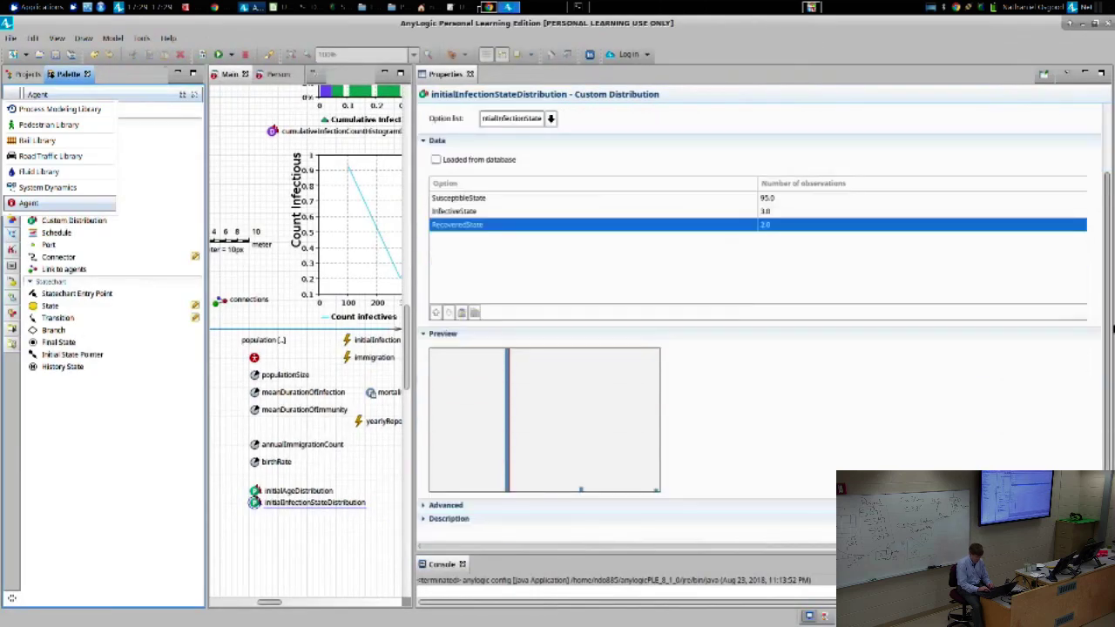
{"action": "scroll", "coordinate": [1108, 261], "scroll_direction": "up", "scroll_amount": 2}
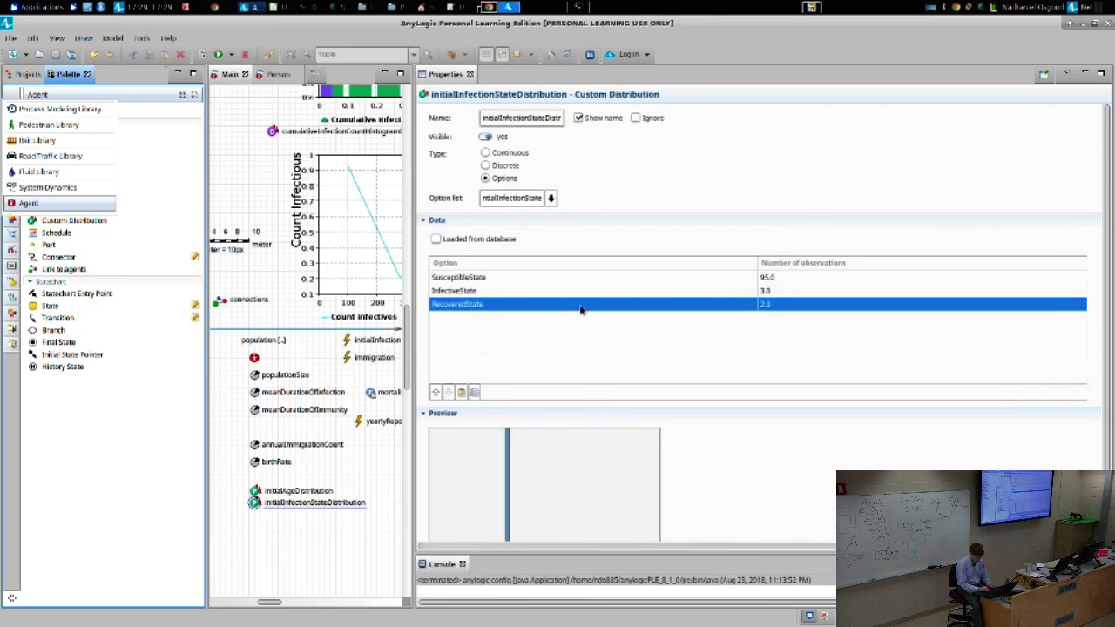
{"action": "scroll", "coordinate": [581, 309], "scroll_direction": "down", "scroll_amount": 2}
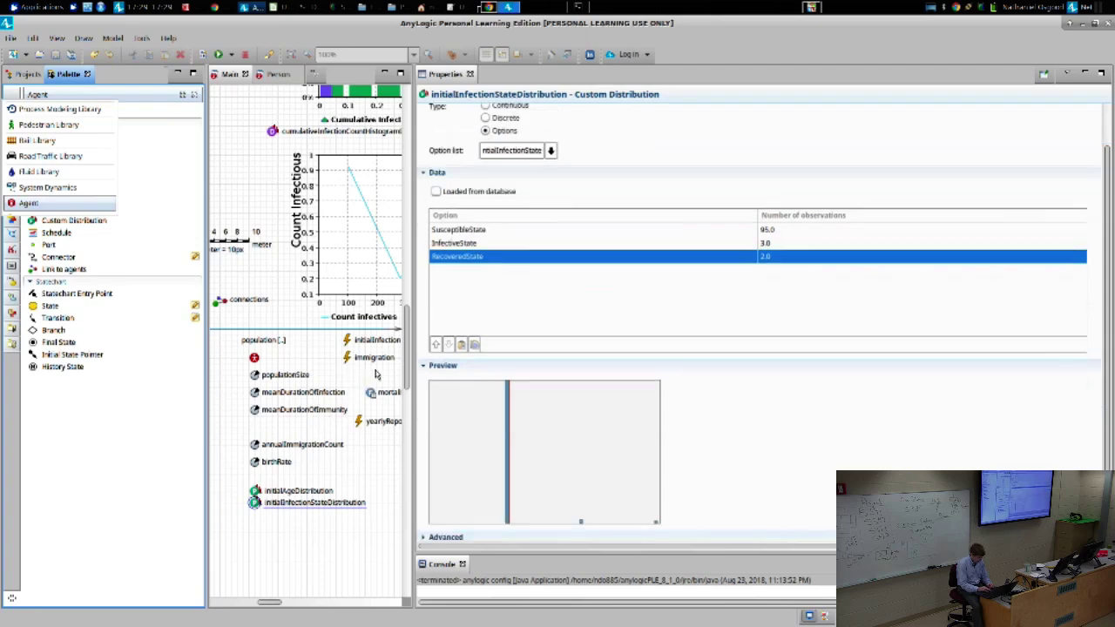
Step: Set the population's initialInfectionState argument to initialInfectionStateDistribution() in Main
{"action": "left_click", "coordinate": [254, 360]}
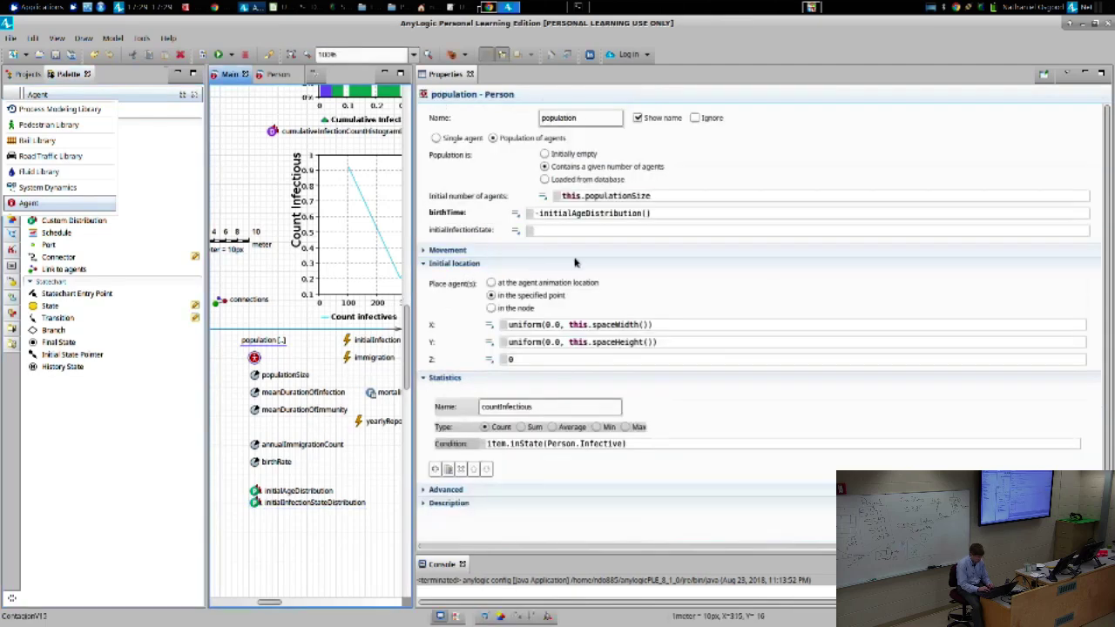
{"action": "left_click", "coordinate": [585, 232]}
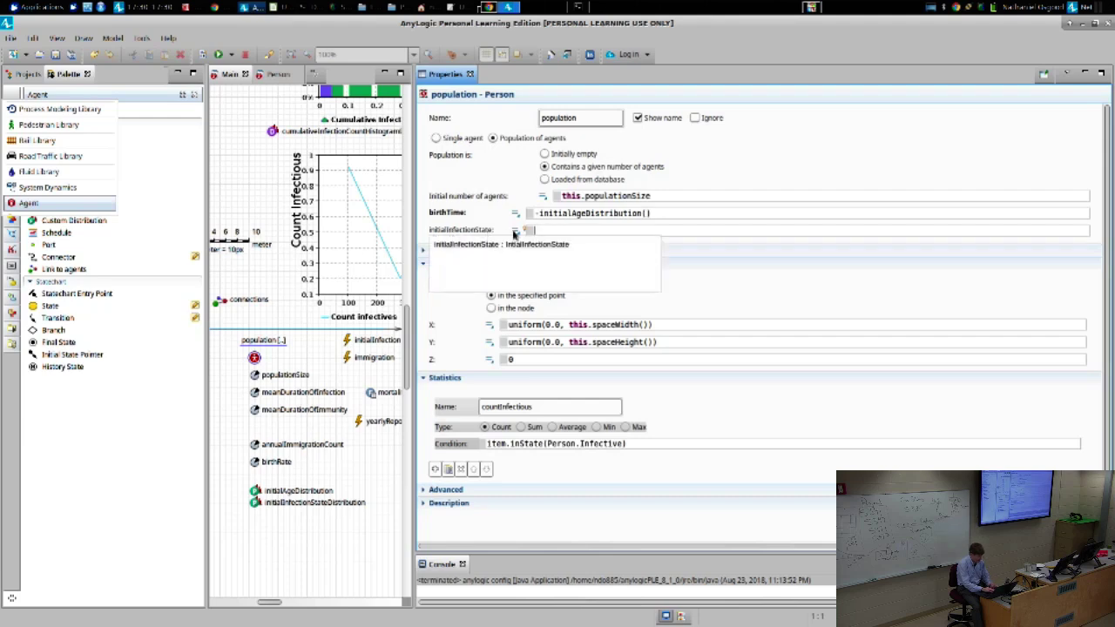
{"action": "left_click", "coordinate": [279, 75]}
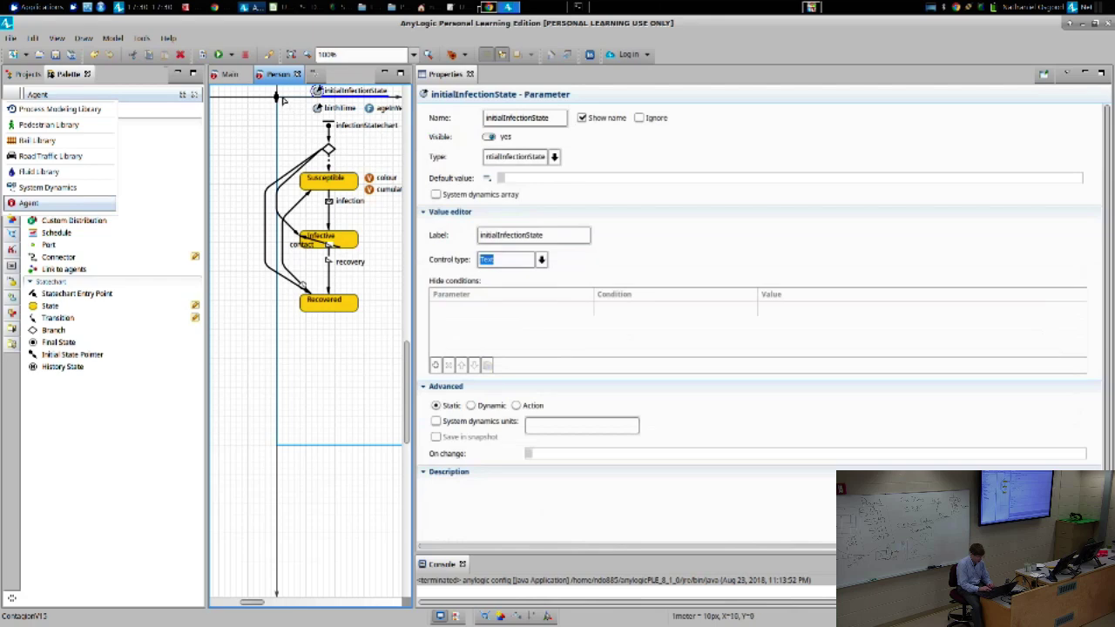
{"action": "left_click", "coordinate": [229, 75]}
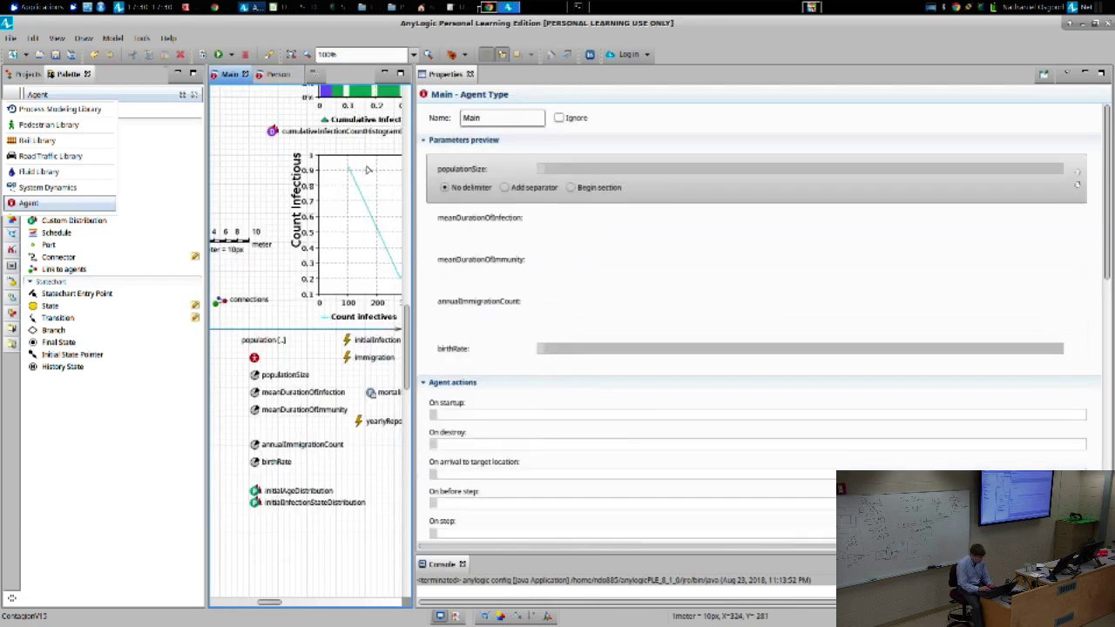
{"action": "left_click", "coordinate": [255, 358]}
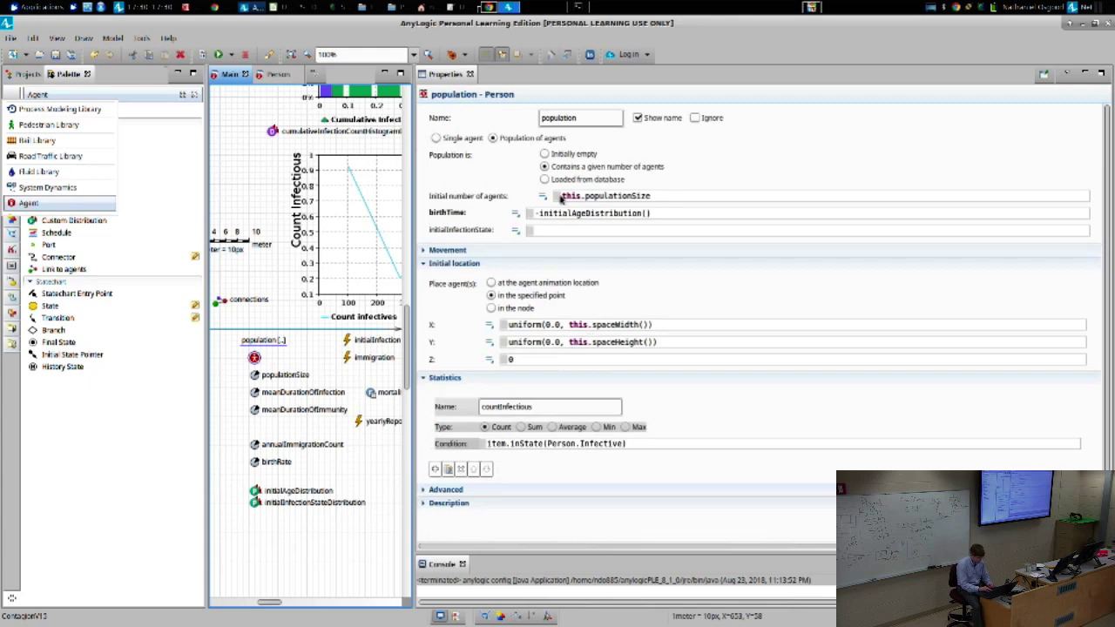
{"action": "left_click", "coordinate": [568, 230]}
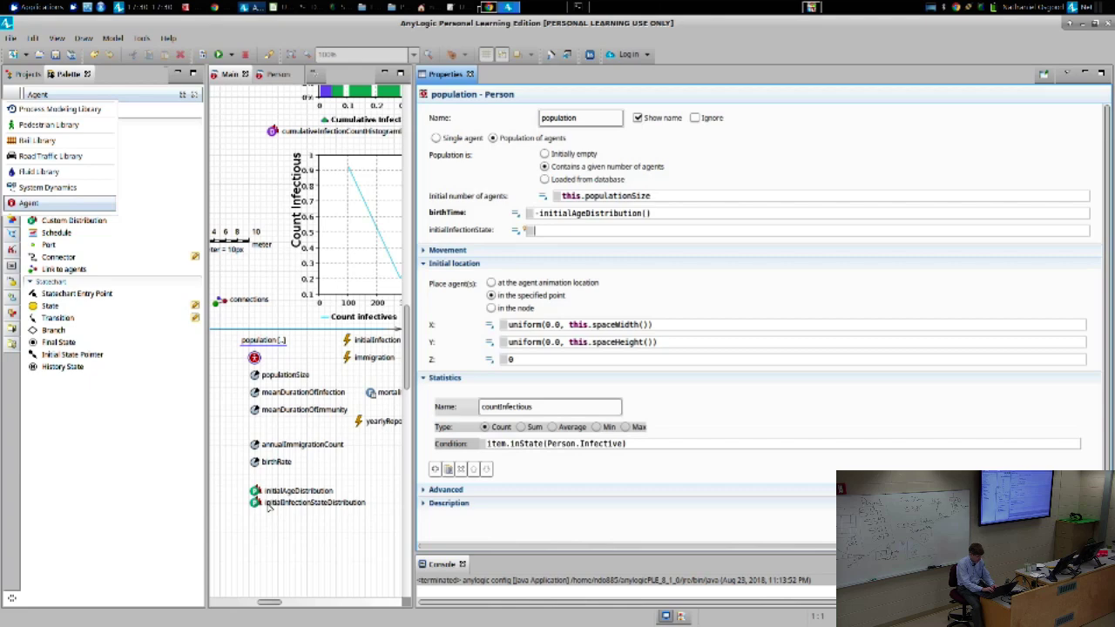
{"action": "type", "text": "initialIn"}
{"action": "key", "text": "ctrl+space"}
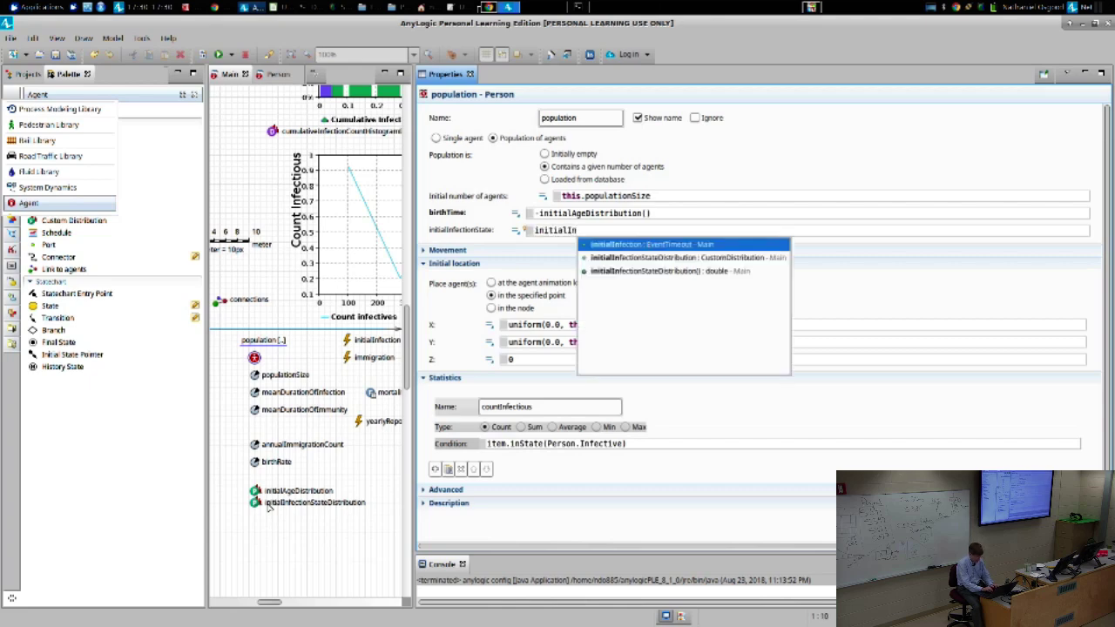
{"action": "key", "text": "Down"}
{"action": "key", "text": "Down"}
{"action": "key", "text": "Return"}
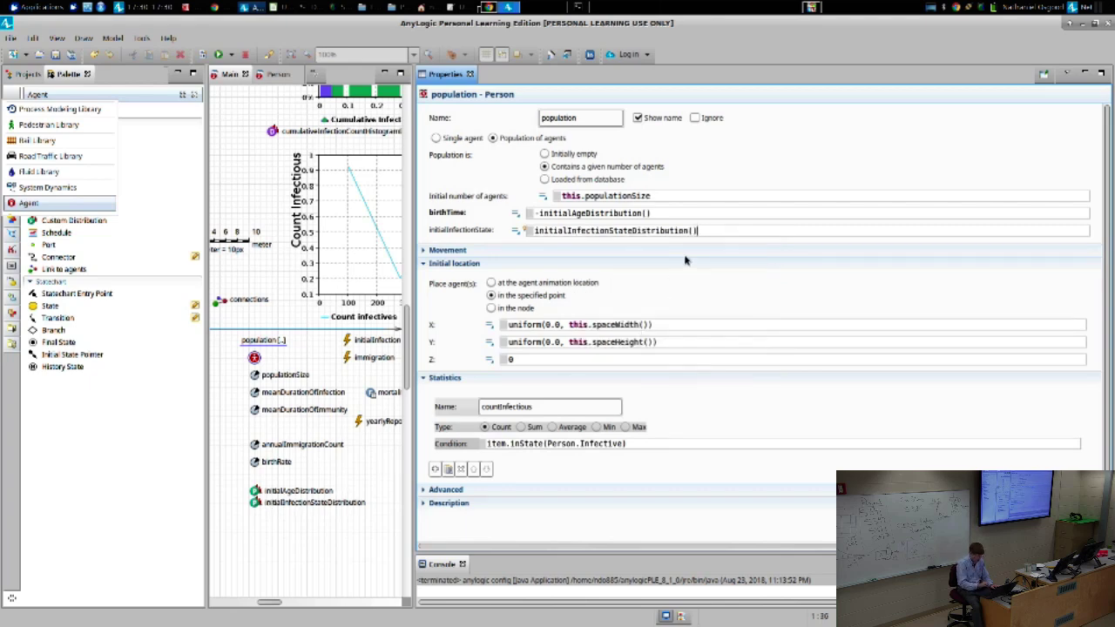
{"action": "key", "text": "BackSpace"}
{"action": "key", "text": "BackSpace"}
{"action": "key", "text": "ctrl+space"}
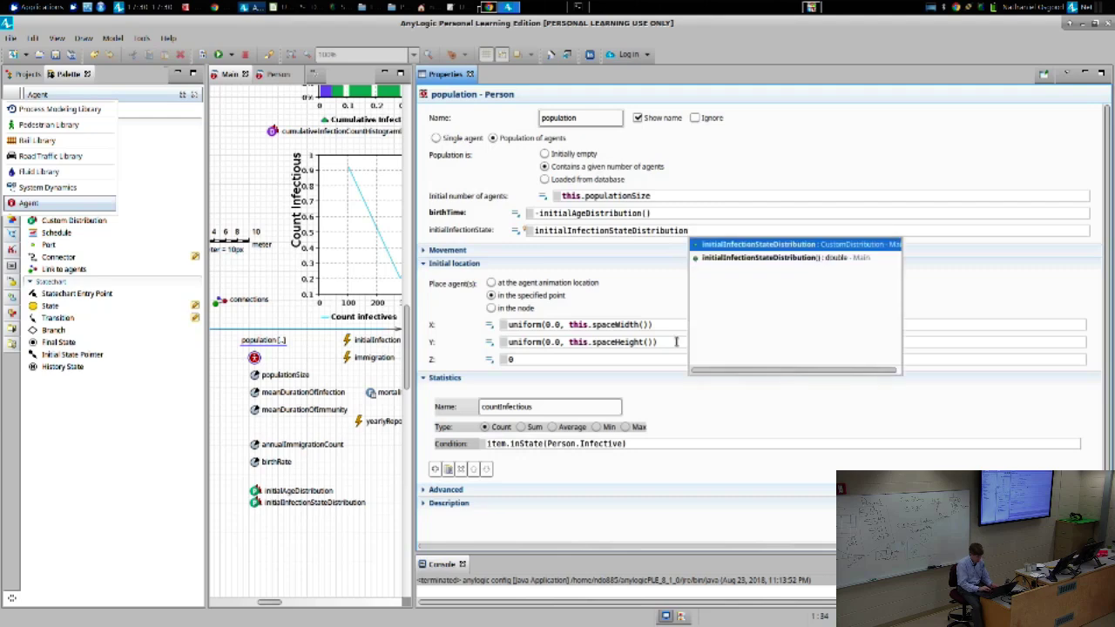
{"action": "double_click", "coordinate": [778, 262]}
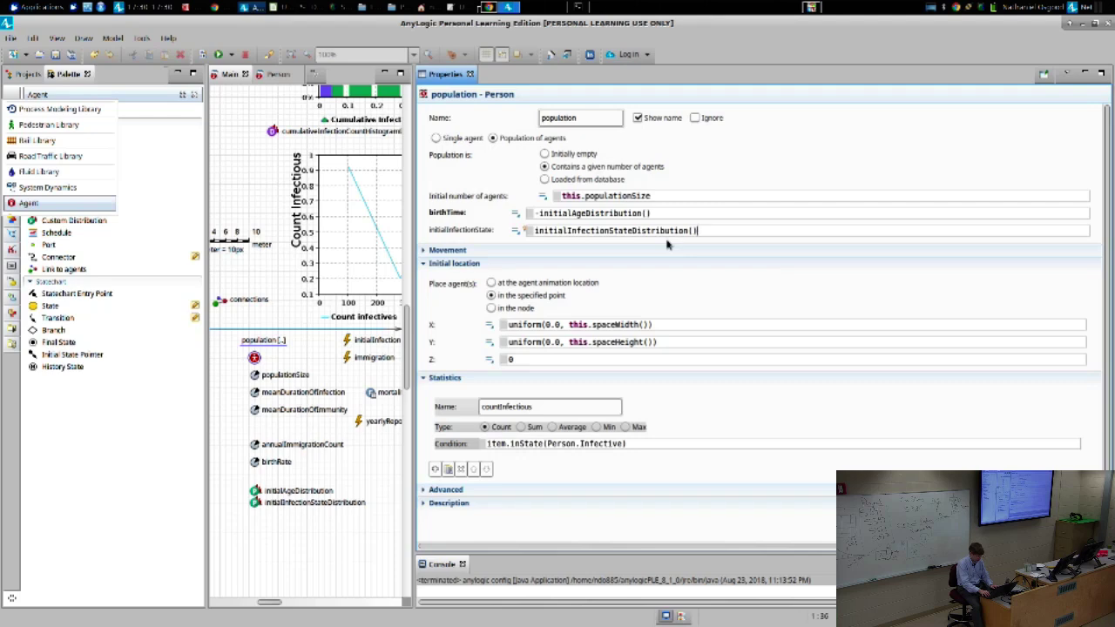
{"action": "key", "text": "ctrl+a"}
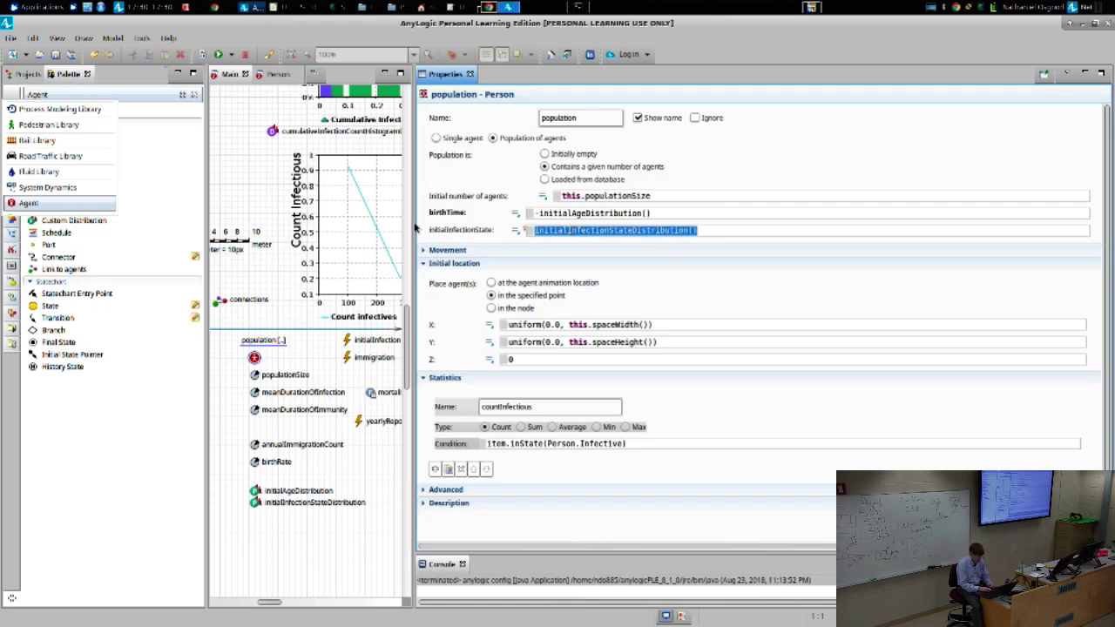
Step: Widen the Main diagram area and open the immigration event's action code for editing, with the code fully in view
{"action": "left_click_drag", "start_coordinate": [415, 227], "coordinate": [606, 229]}
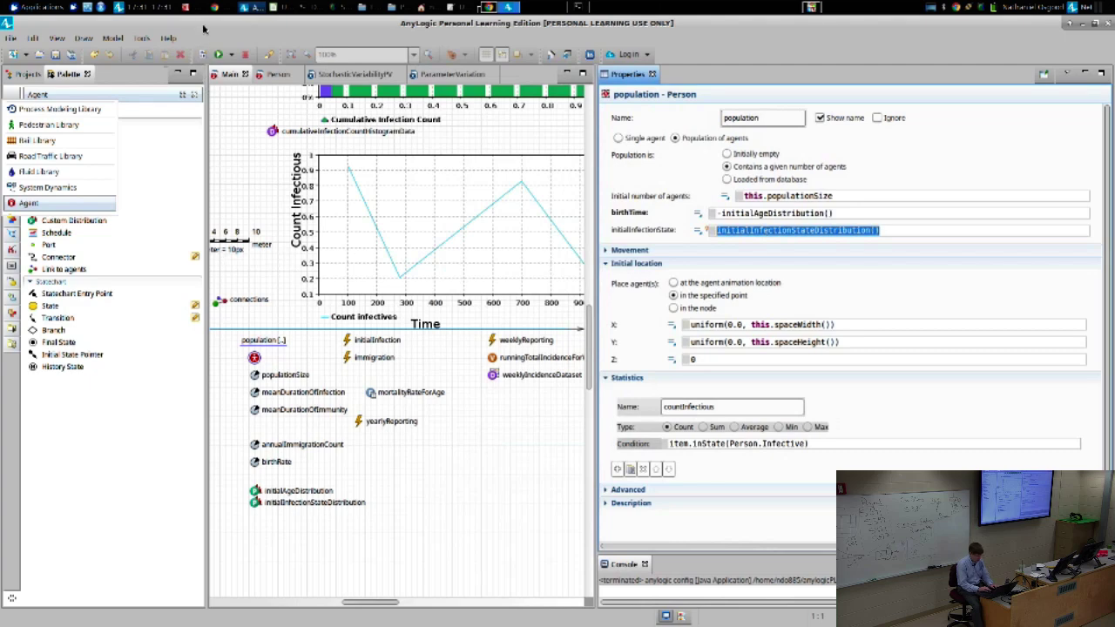
{"action": "key", "text": "Home"}
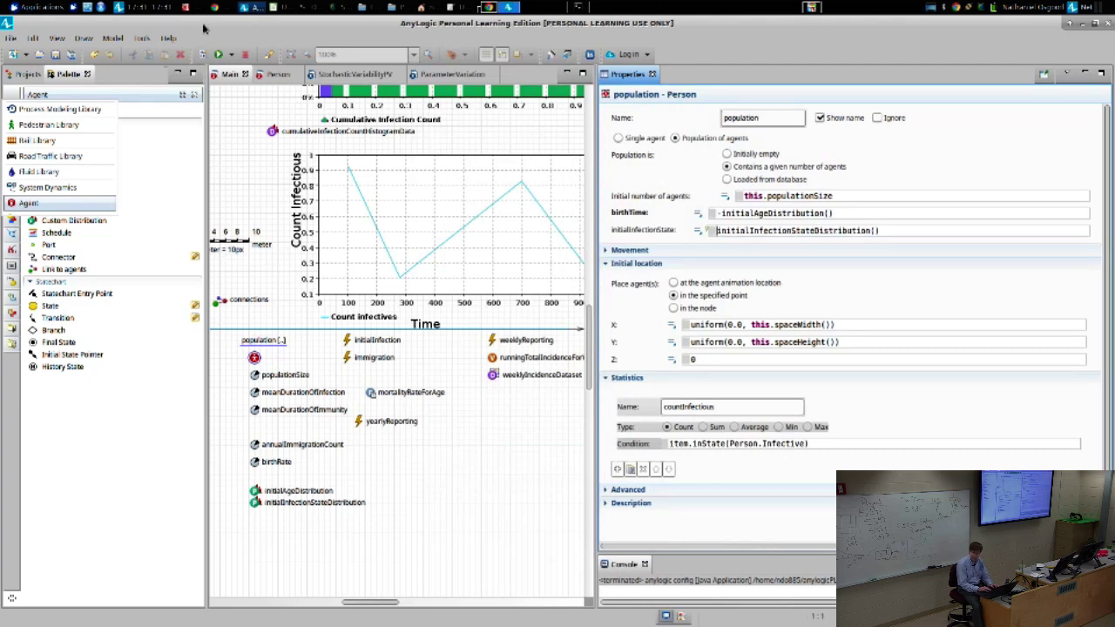
{"action": "double_click", "coordinate": [203, 26]}
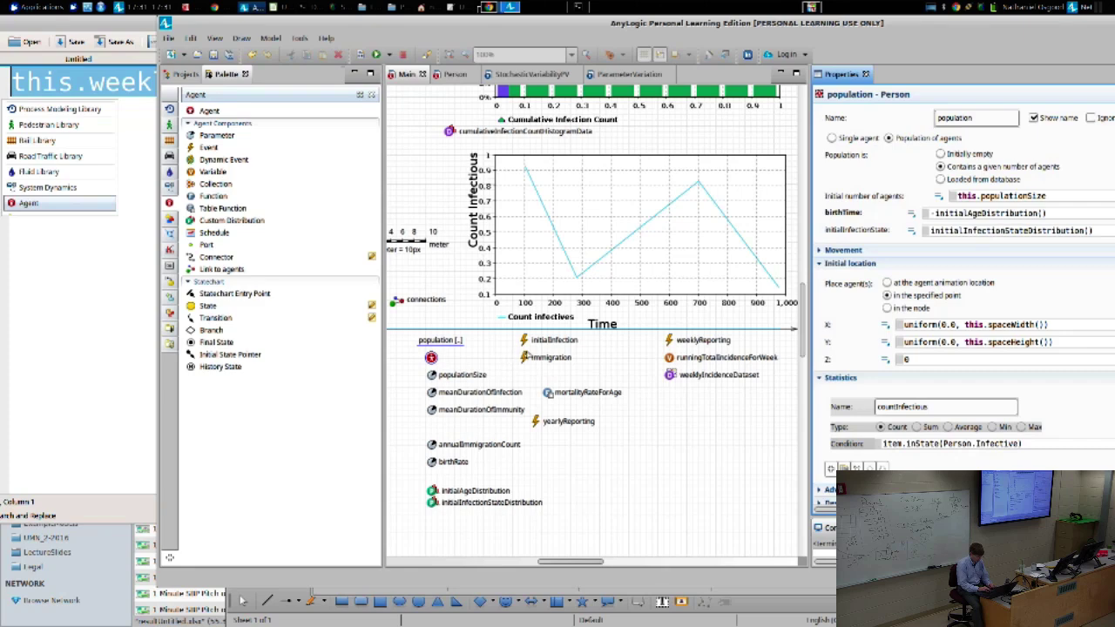
{"action": "left_click", "coordinate": [526, 356]}
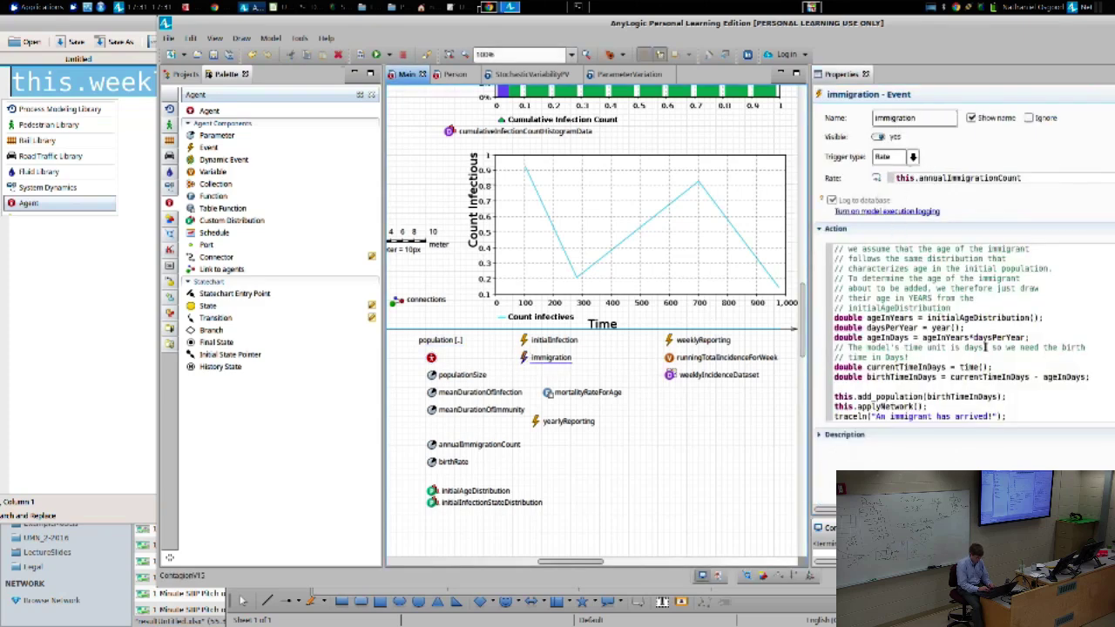
{"action": "left_click", "coordinate": [912, 397]}
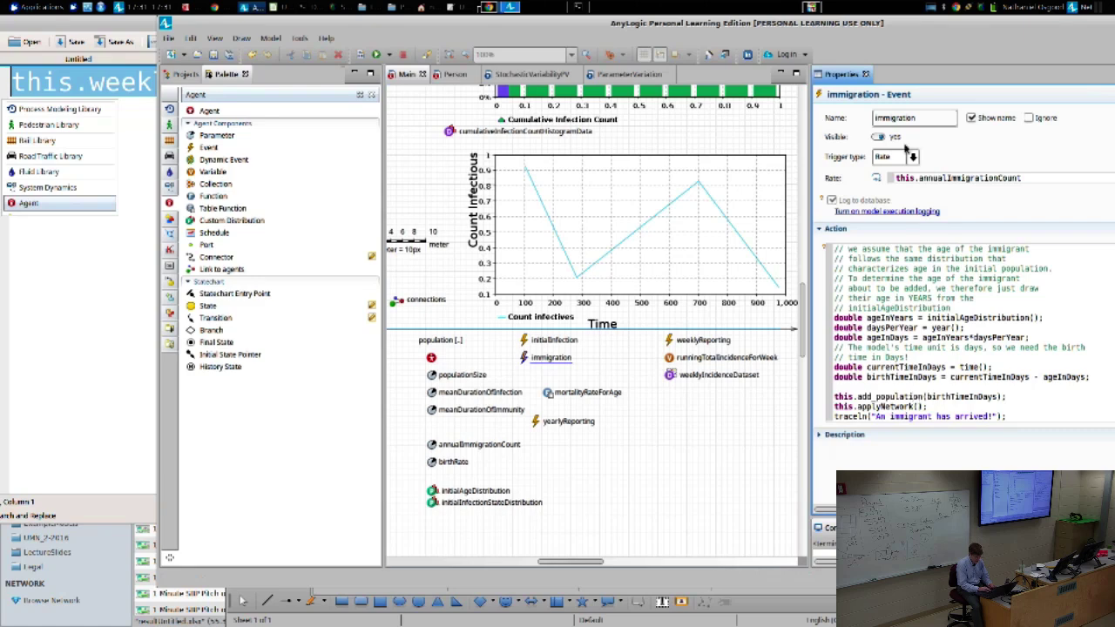
{"action": "left_click_drag", "start_coordinate": [849, 26], "coordinate": [732, 30]}
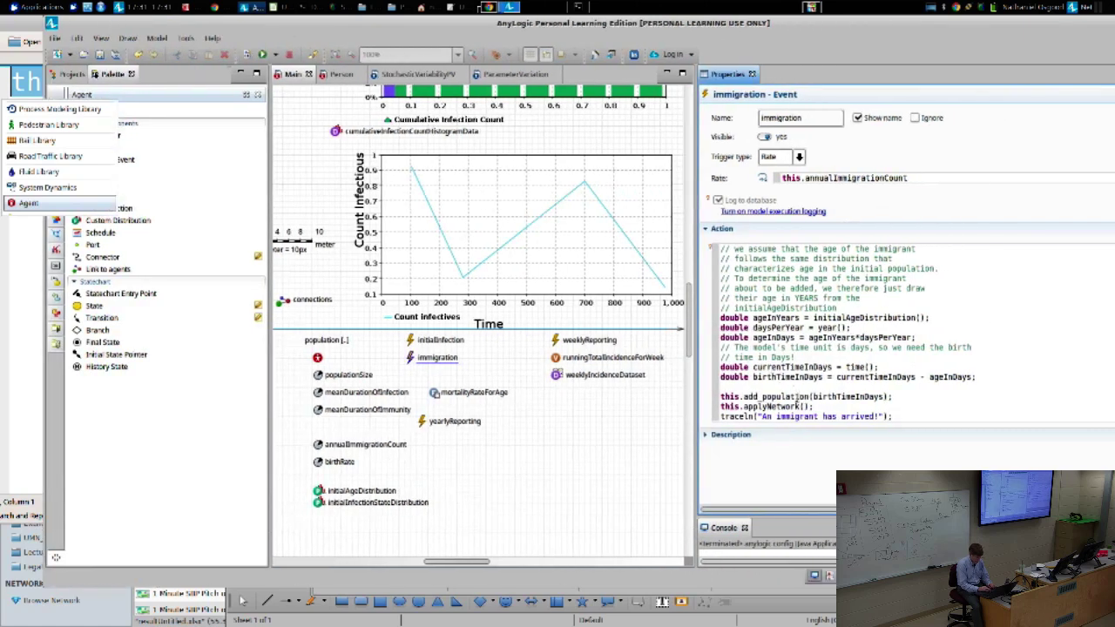
Step: Replace the argument list of add_population in the immigration event's action with the completion variant taking birthTime and initialInfectionState
{"action": "left_click_drag", "start_coordinate": [809, 396], "coordinate": [893, 397]}
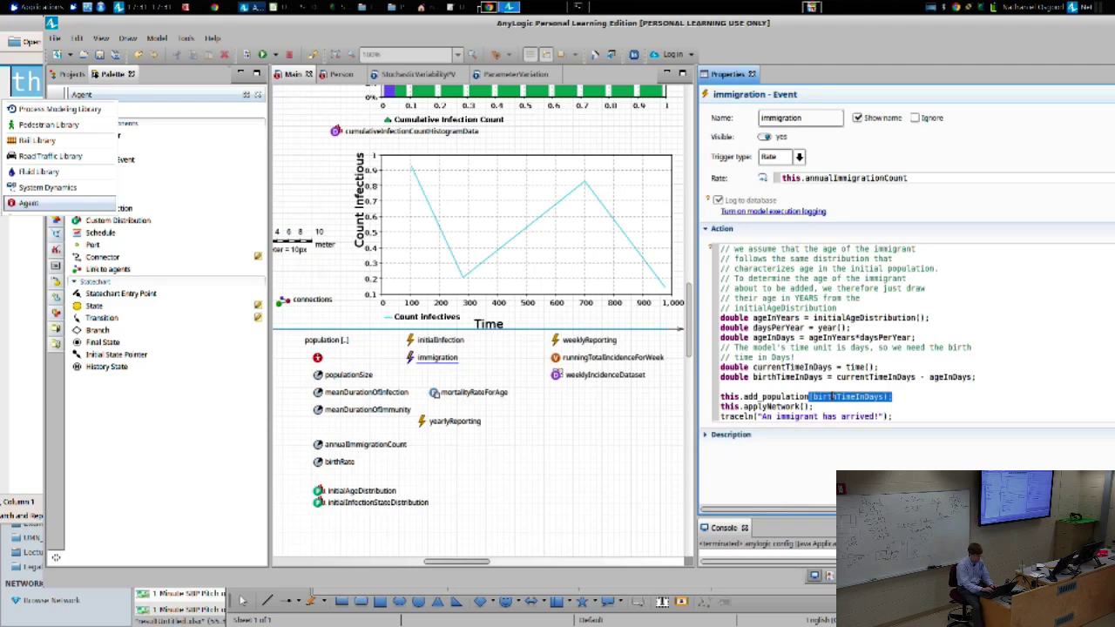
{"action": "key", "text": "ctrl+x"}
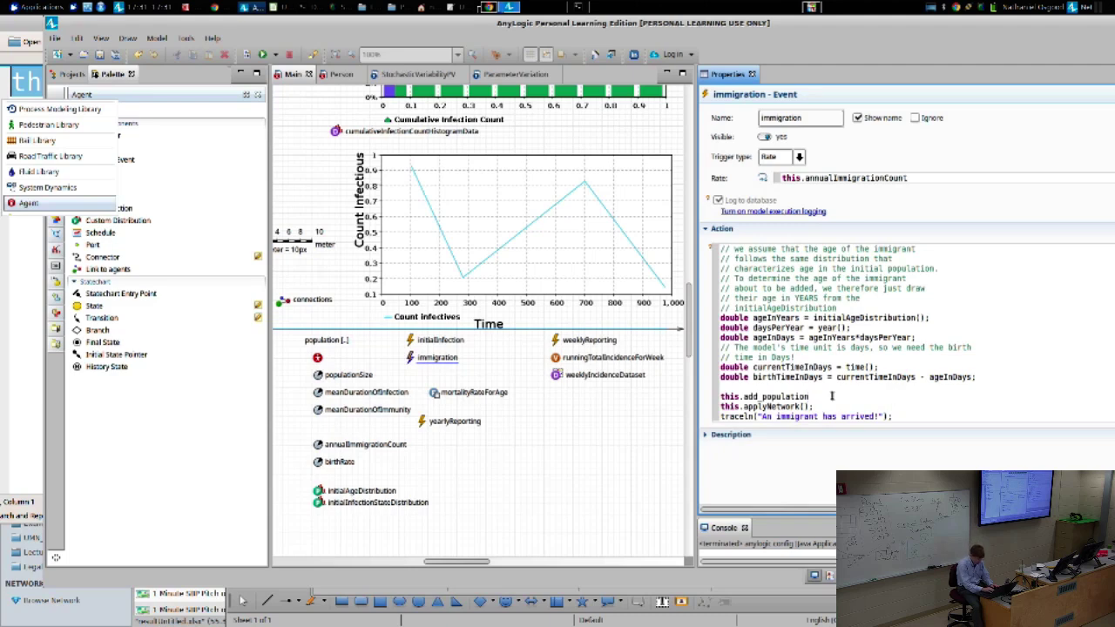
{"action": "key", "text": "ctrl+space"}
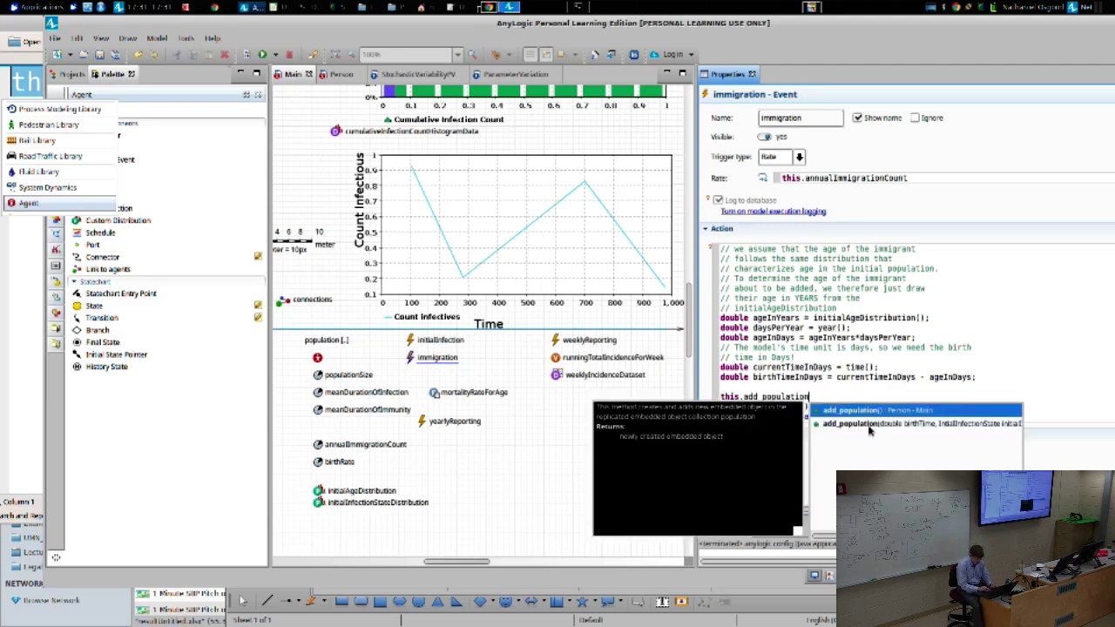
{"action": "left_click", "coordinate": [869, 426]}
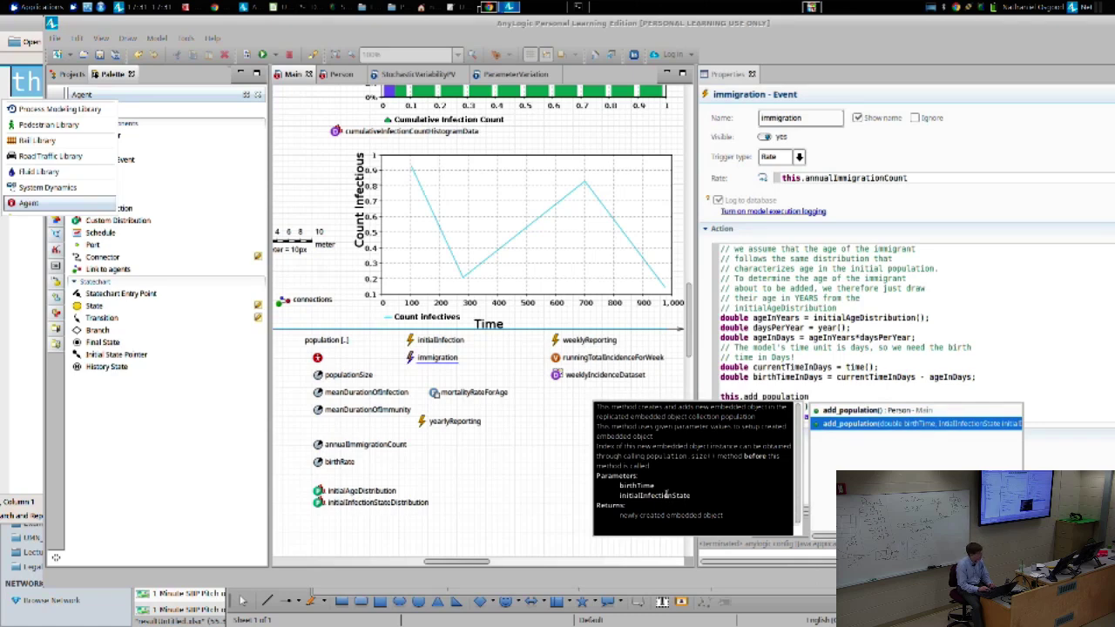
{"action": "left_click", "coordinate": [340, 75]}
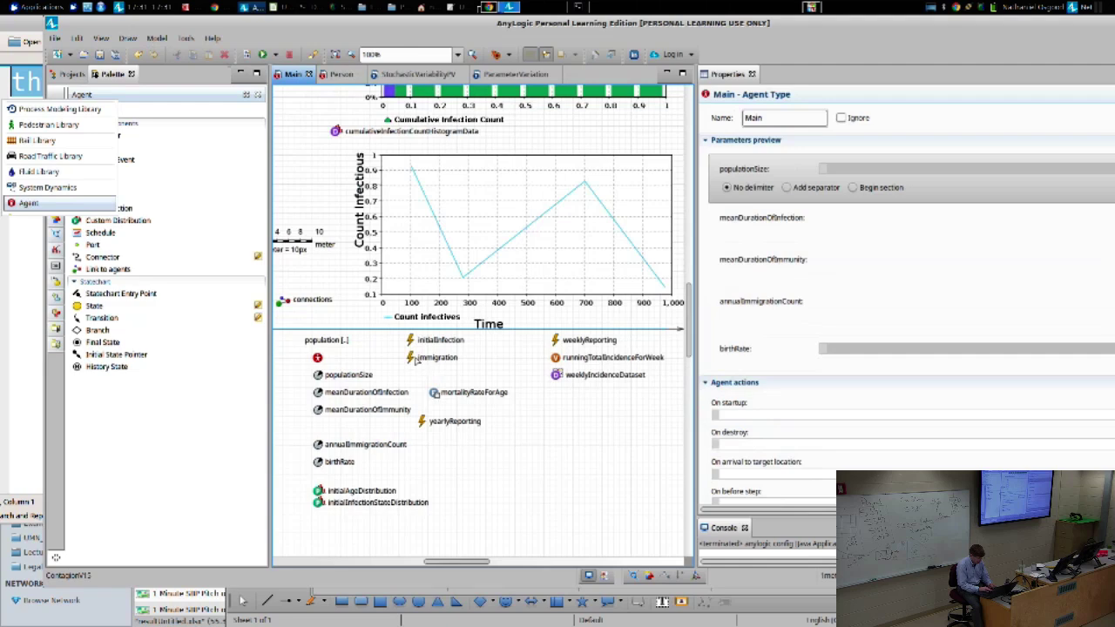
{"action": "left_click", "coordinate": [416, 359]}
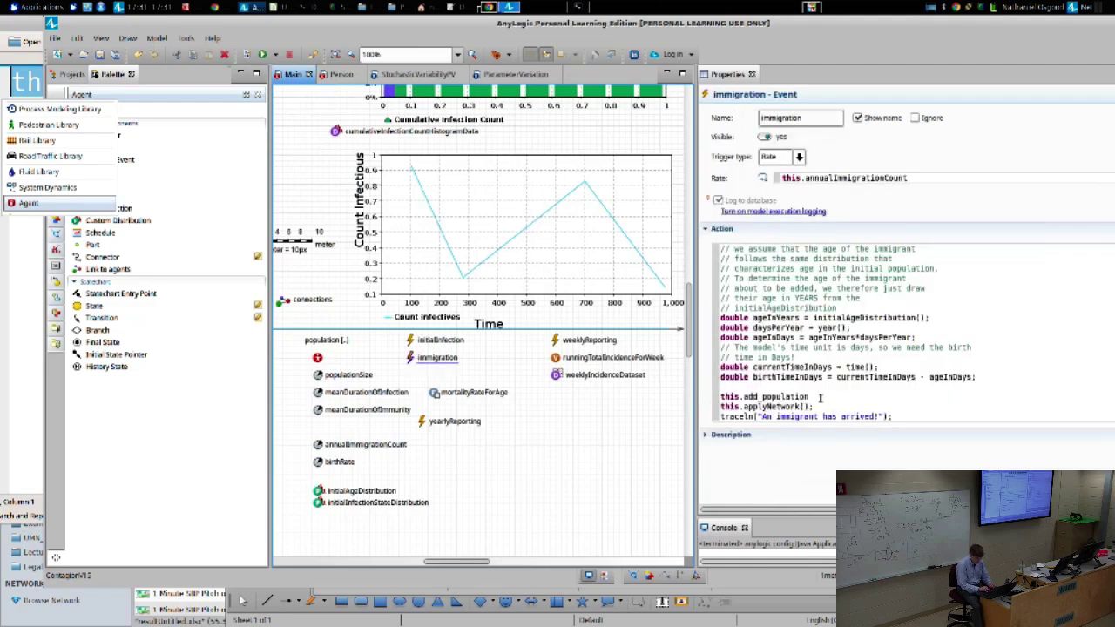
{"action": "left_click", "coordinate": [820, 398]}
{"action": "key", "text": "ctrl+space"}
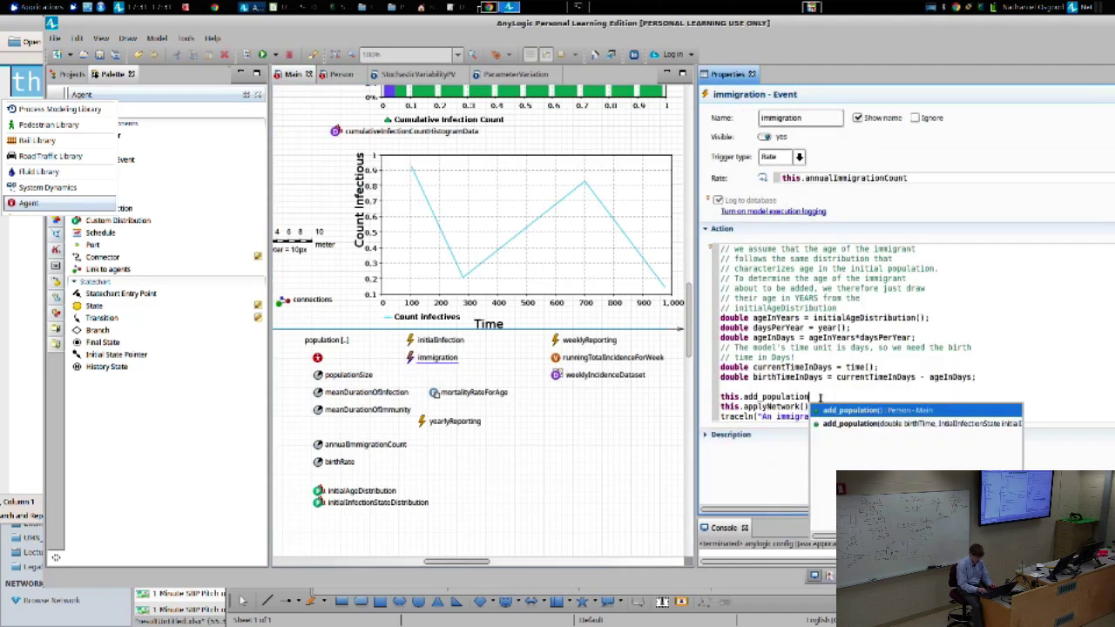
{"action": "key", "text": "Down"}
{"action": "key", "text": "Return"}
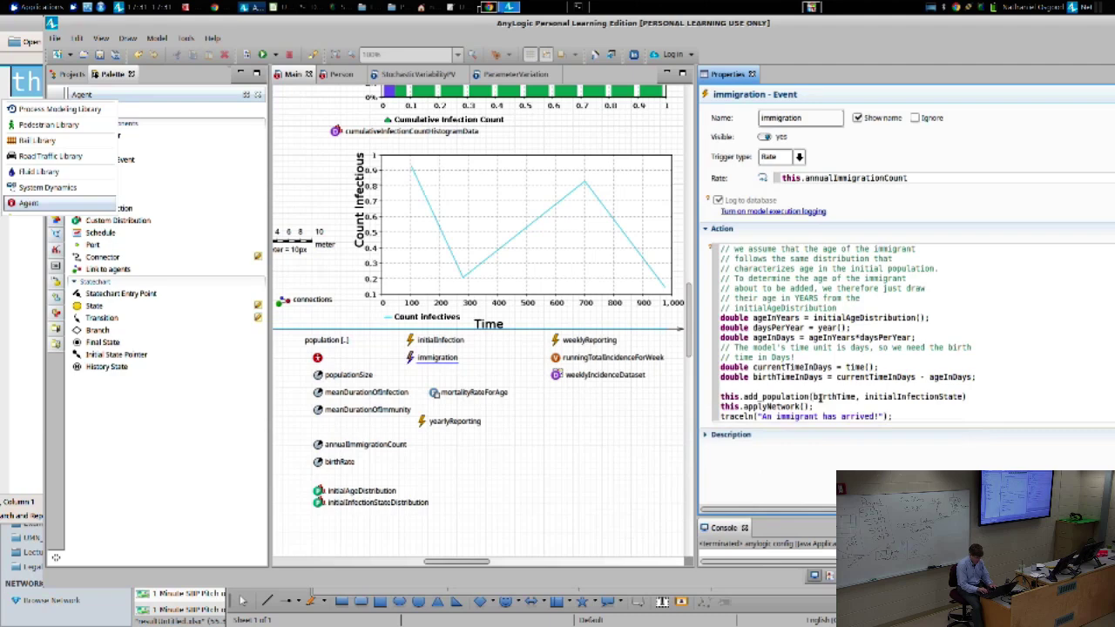
Step: Set the first argument of the immigration event's add_population call to birthTimeInDays, without extra brackets or a semicolon
{"action": "double_click", "coordinate": [820, 398]}
{"action": "type", "text": "birthTimeInDays"}
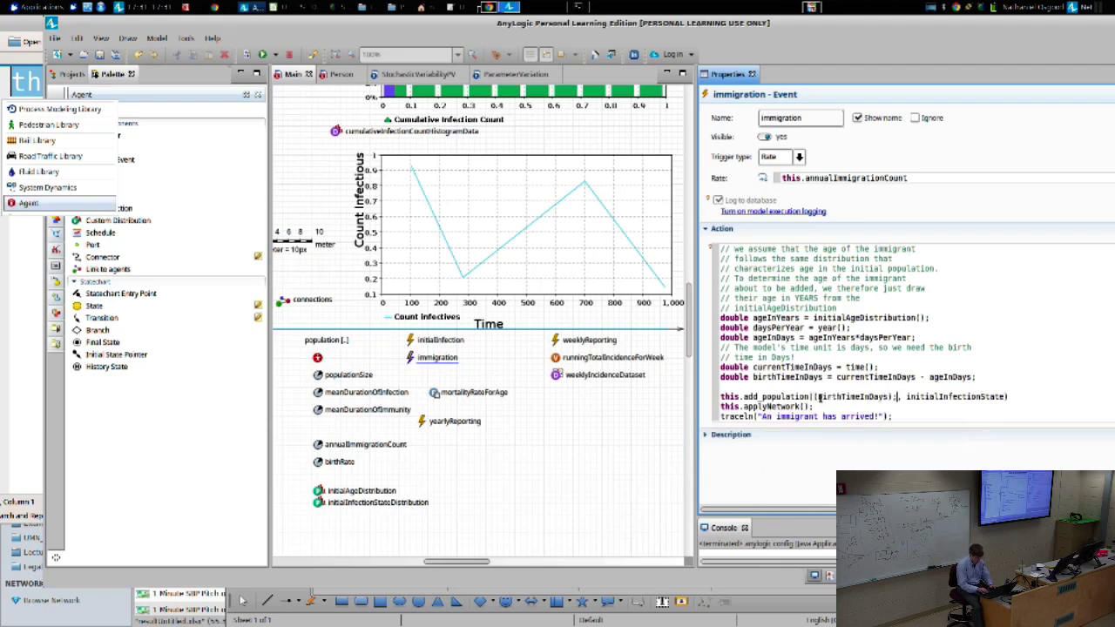
{"action": "left_click", "coordinate": [819, 397]}
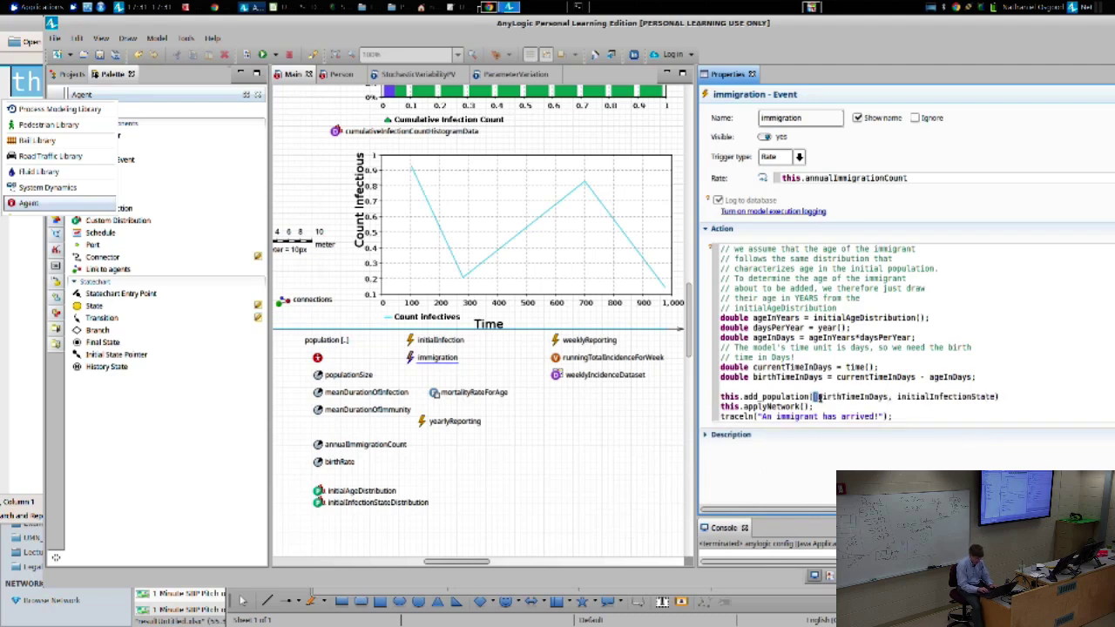
{"action": "key", "text": "BackSpace"}
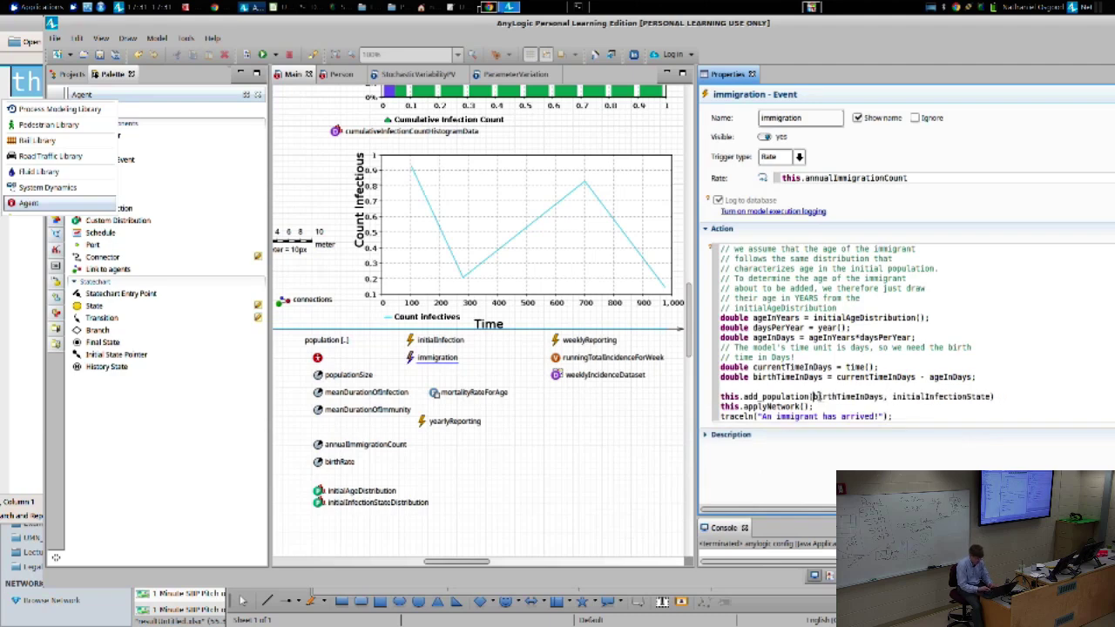
Step: Set the second argument of the add_population call to initialInfectionStateDistribution() and end the statement with a semicolon
{"action": "double_click", "coordinate": [910, 398]}
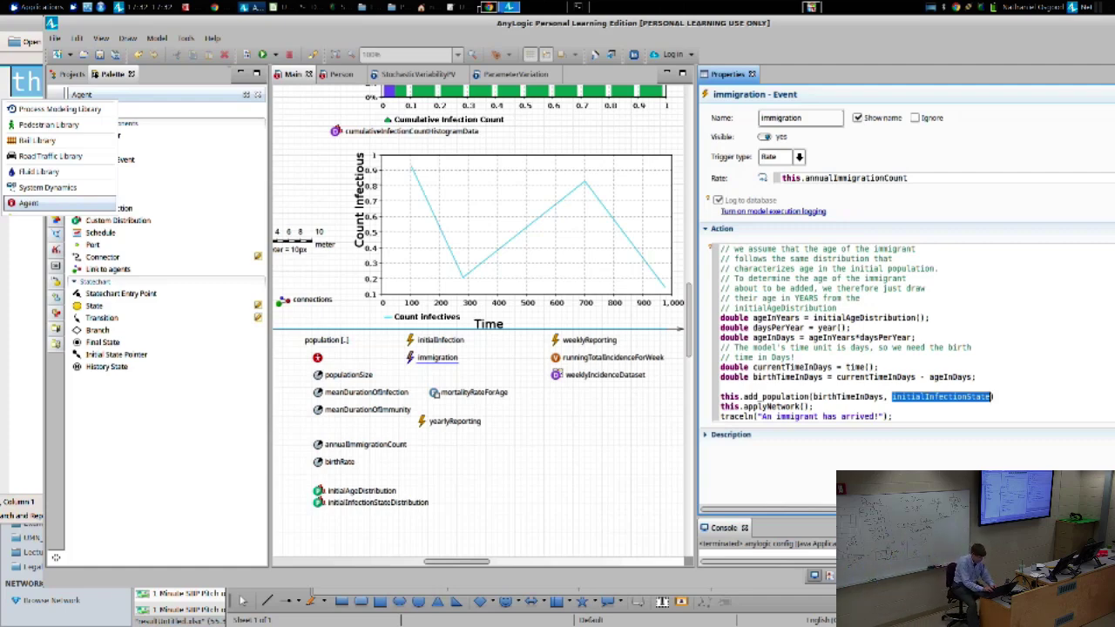
{"action": "type", "text": "initial"}
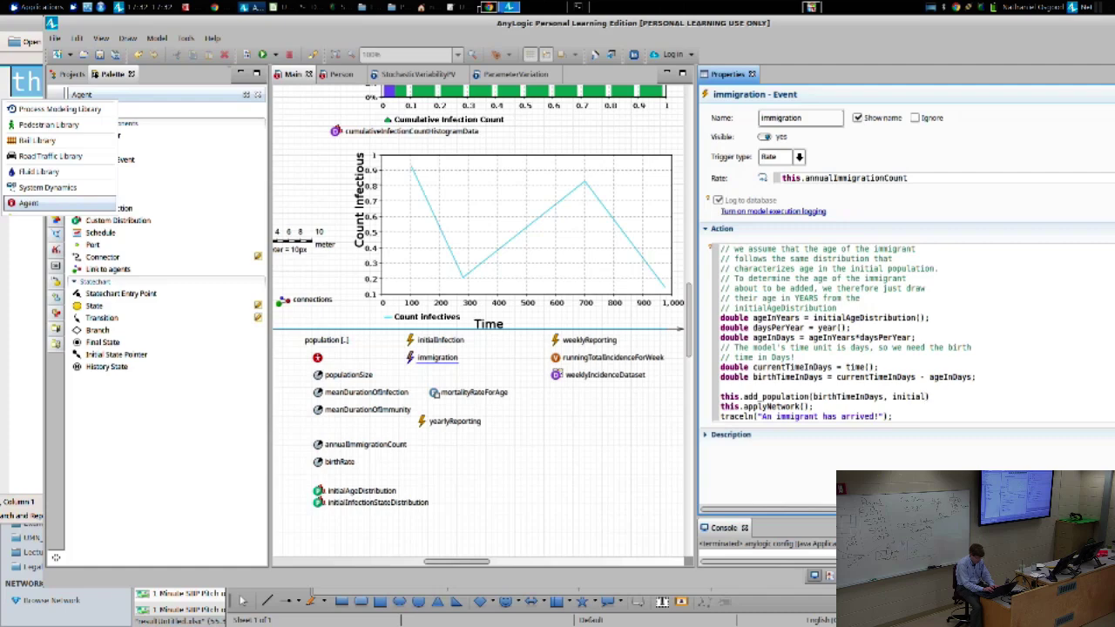
{"action": "type", "text": "I"}
{"action": "key", "text": "ctrl+space"}
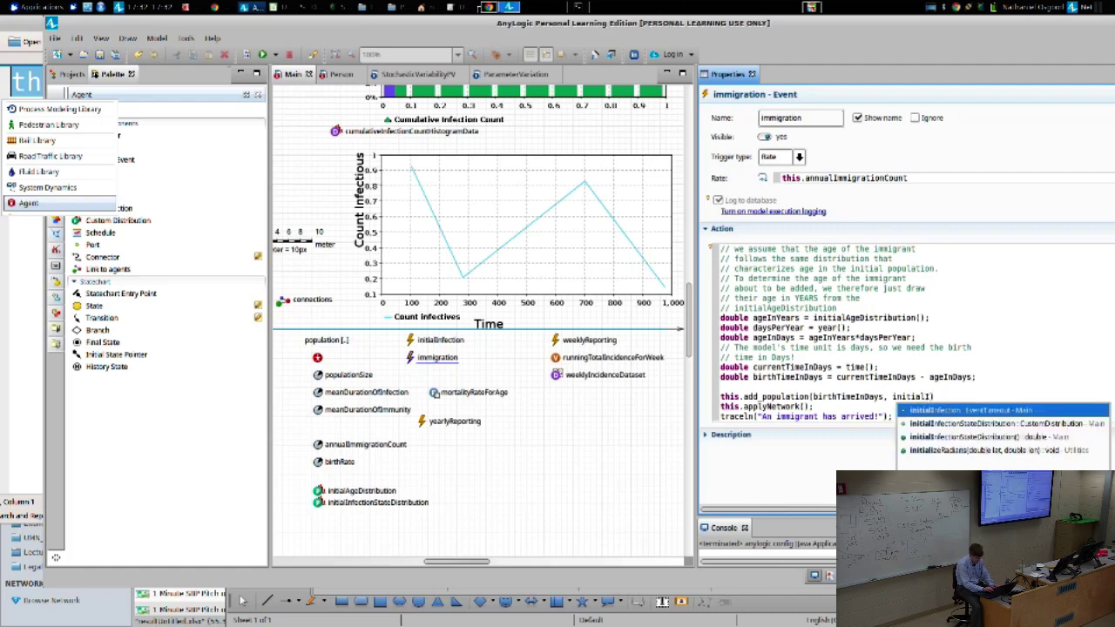
{"action": "key", "text": "Down"}
{"action": "key", "text": "Down"}
{"action": "key", "text": "Return"}
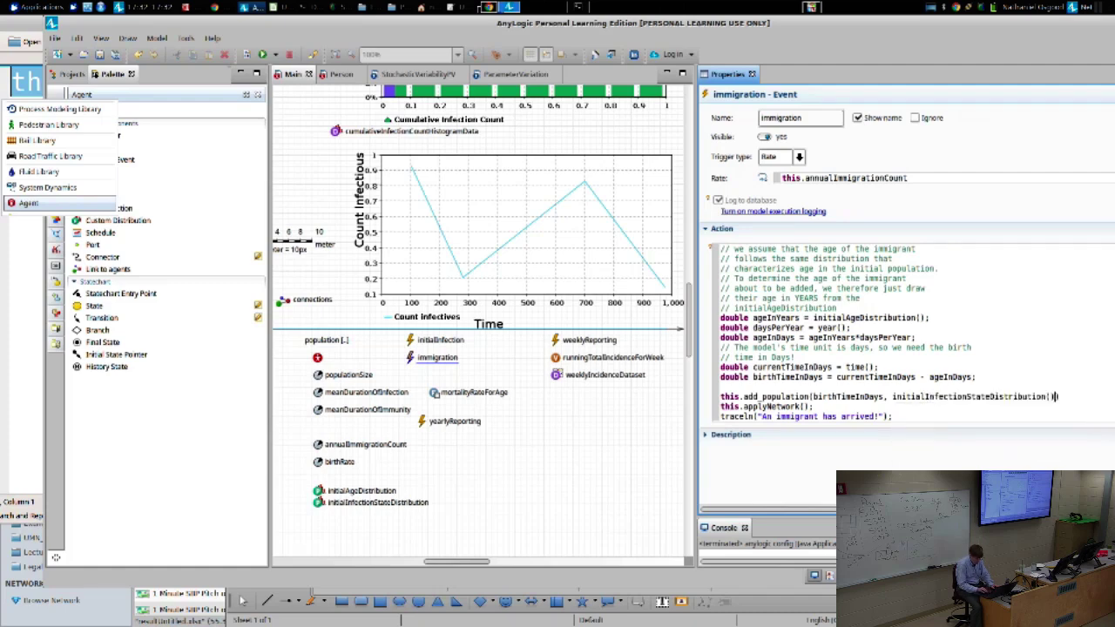
{"action": "type", "text": ";"}
Step: Review the immigration event's add_population arguments and compare them with the population's own birthTime and initialInfectionState settings
{"action": "left_click_drag", "start_coordinate": [743, 396], "coordinate": [811, 398]}
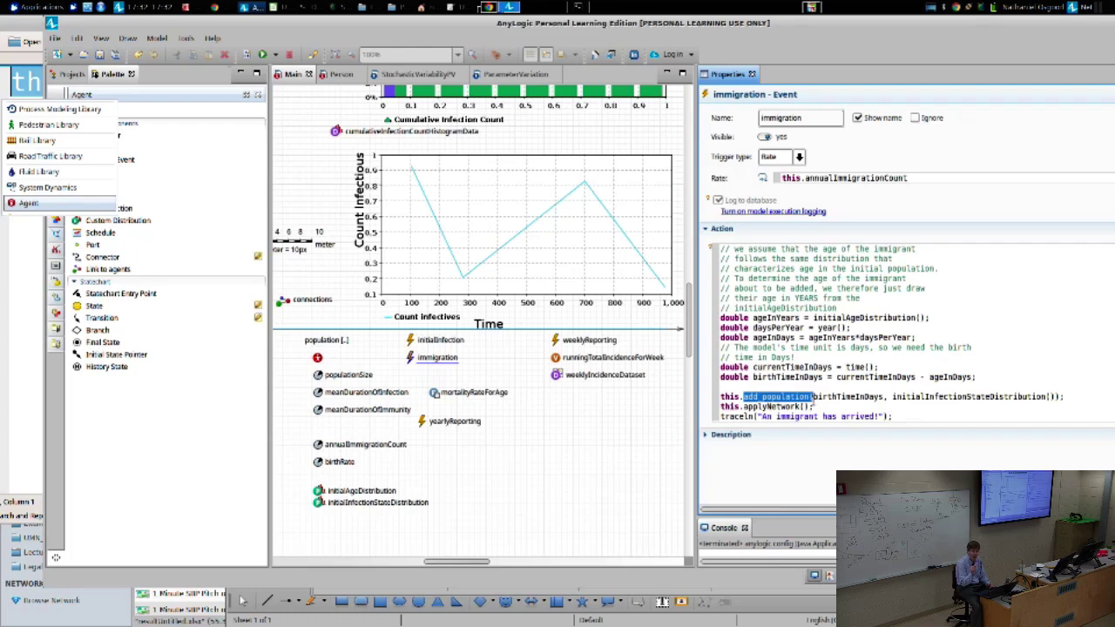
{"action": "left_click", "coordinate": [850, 397]}
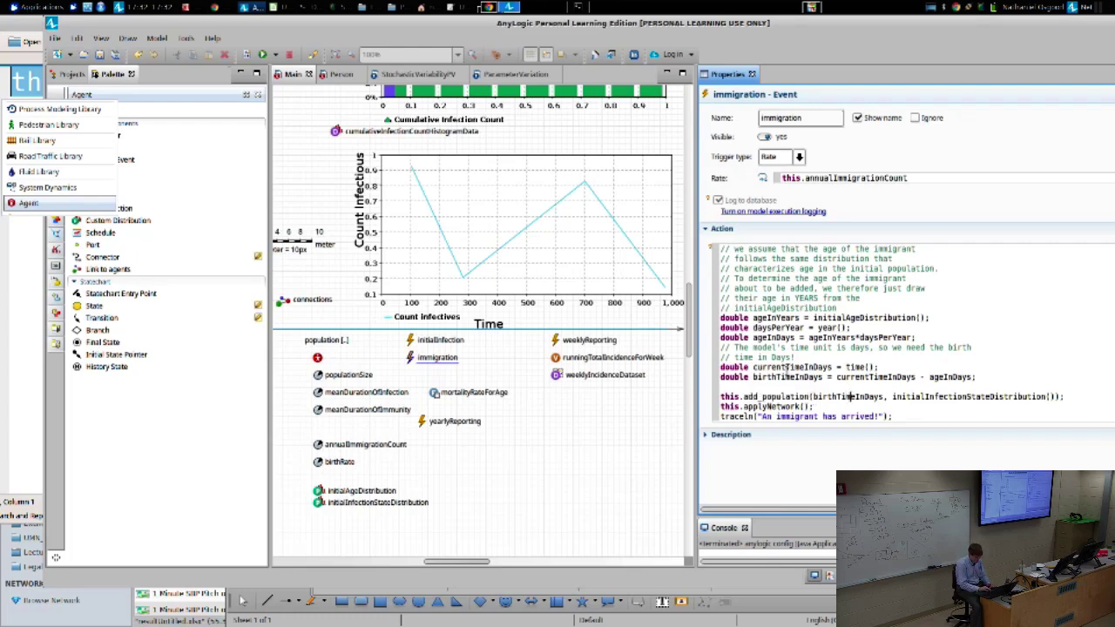
{"action": "double_click", "coordinate": [788, 376]}
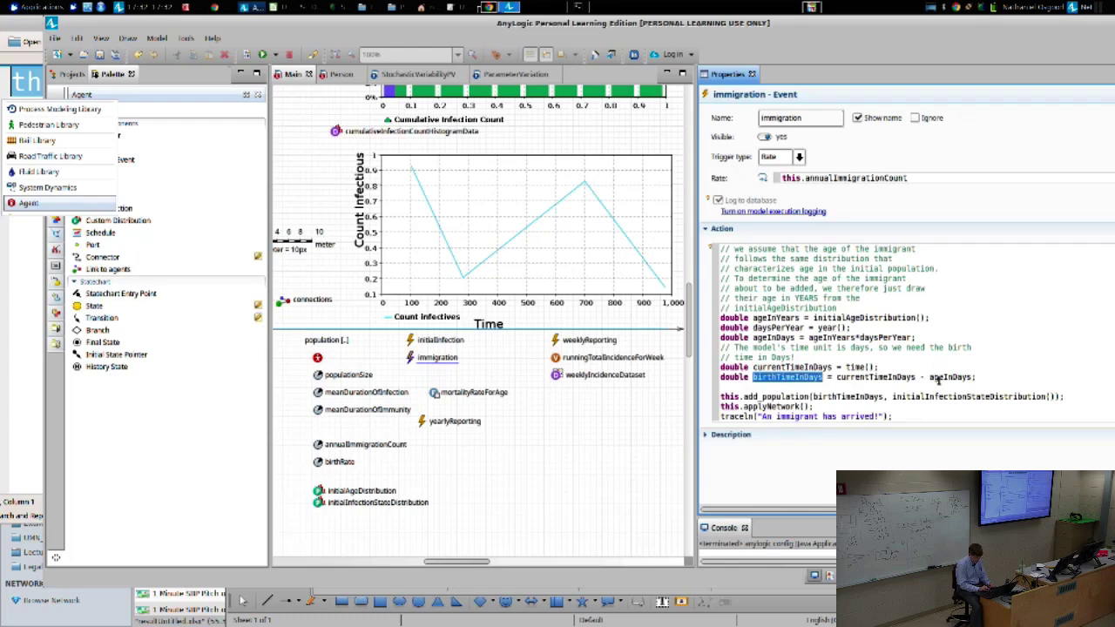
{"action": "double_click", "coordinate": [936, 396]}
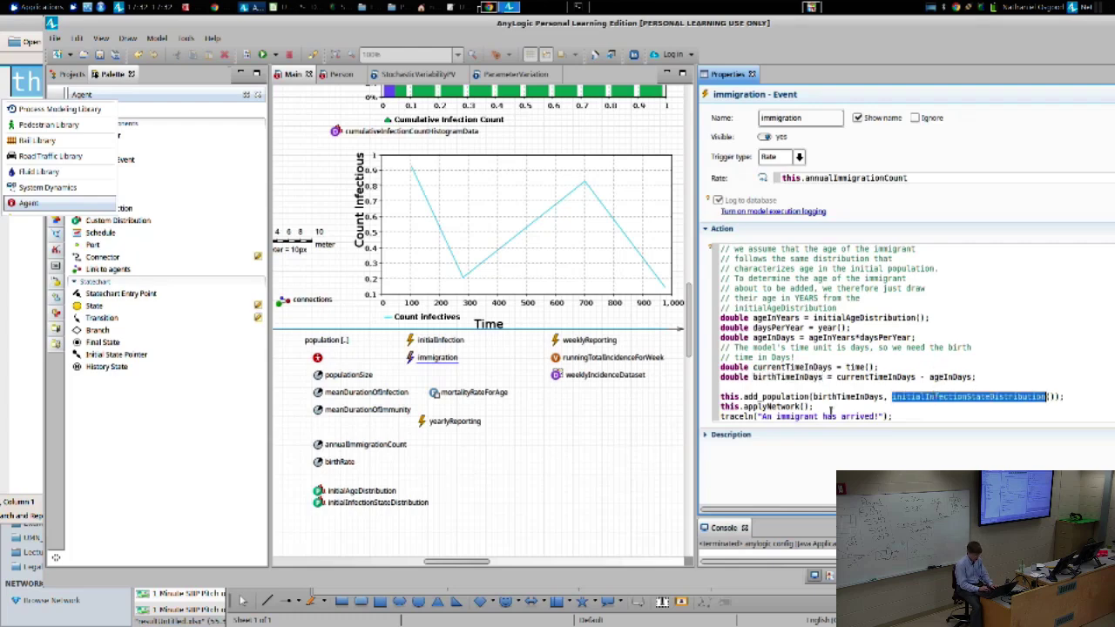
{"action": "key", "text": "Right"}
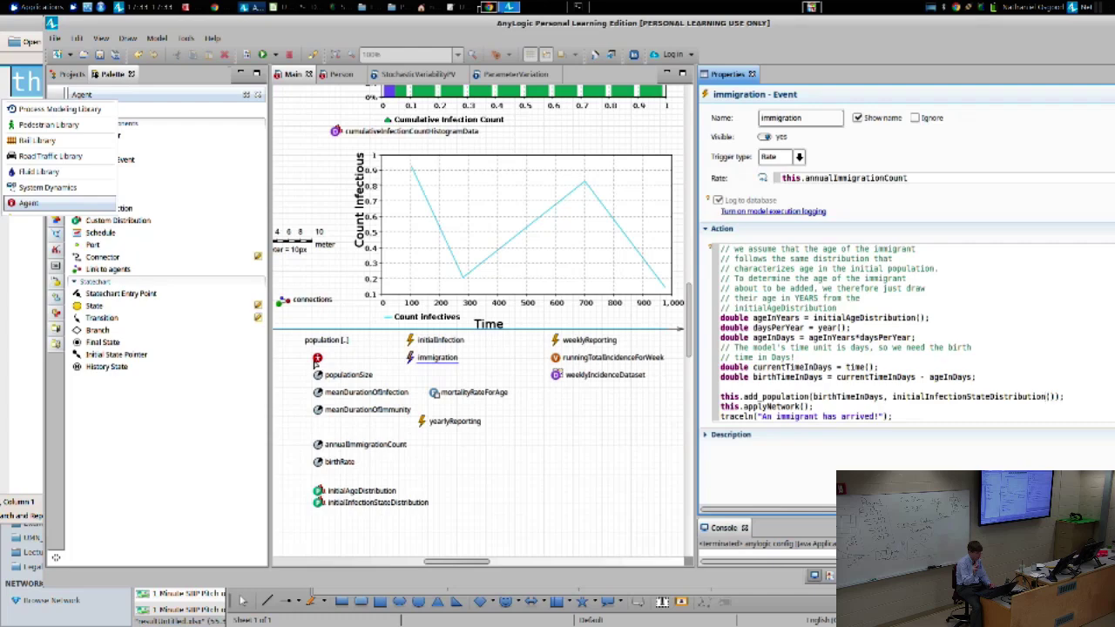
{"action": "left_click", "coordinate": [317, 360]}
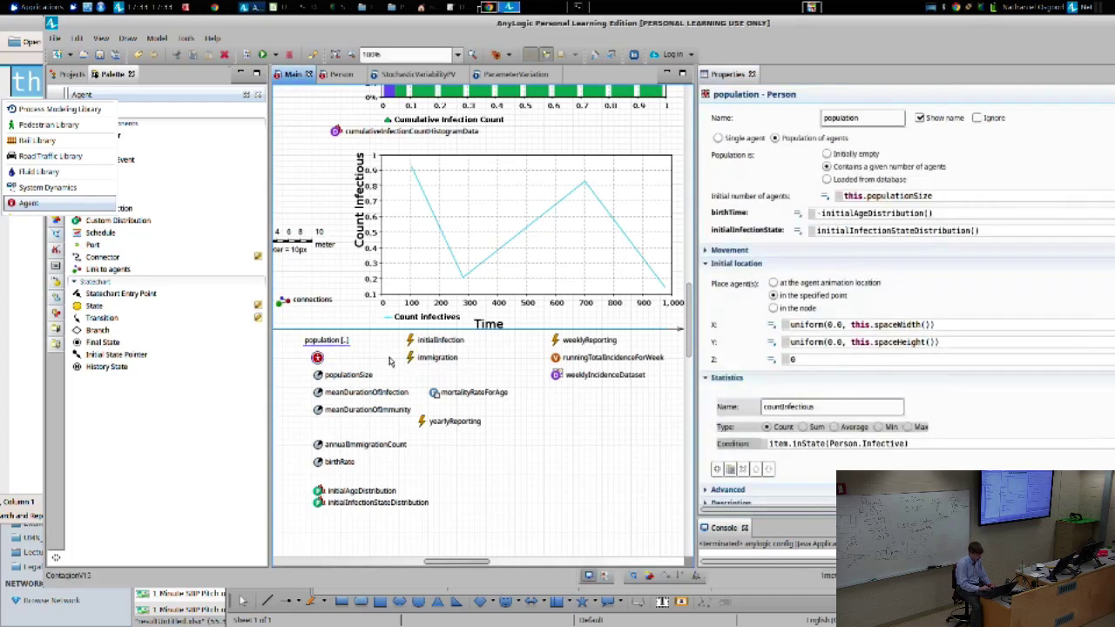
{"action": "left_click", "coordinate": [415, 359]}
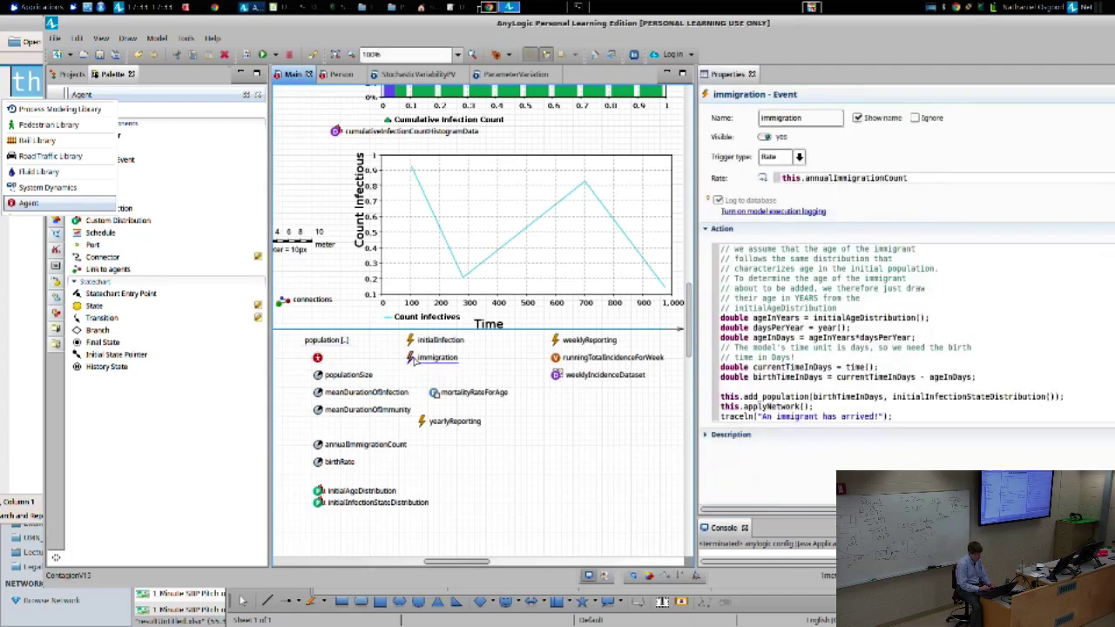
Step: Open the birth event in Person, cut the arguments from its add_population call, and check which parameters the method accepts
{"action": "left_click", "coordinate": [336, 75]}
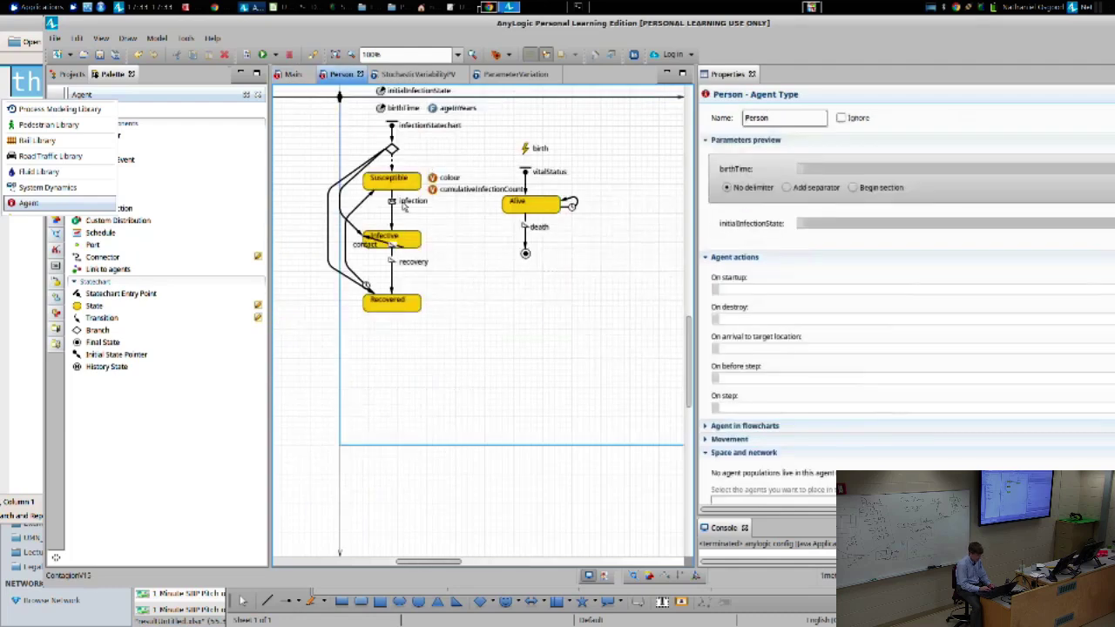
{"action": "left_click", "coordinate": [524, 150]}
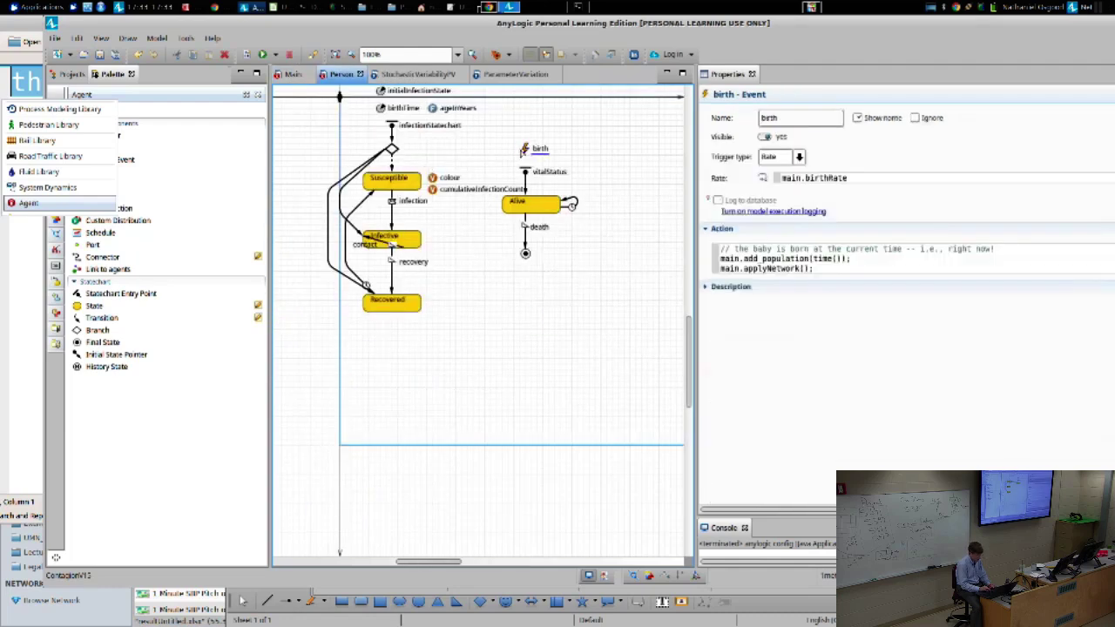
{"action": "left_click", "coordinate": [820, 270]}
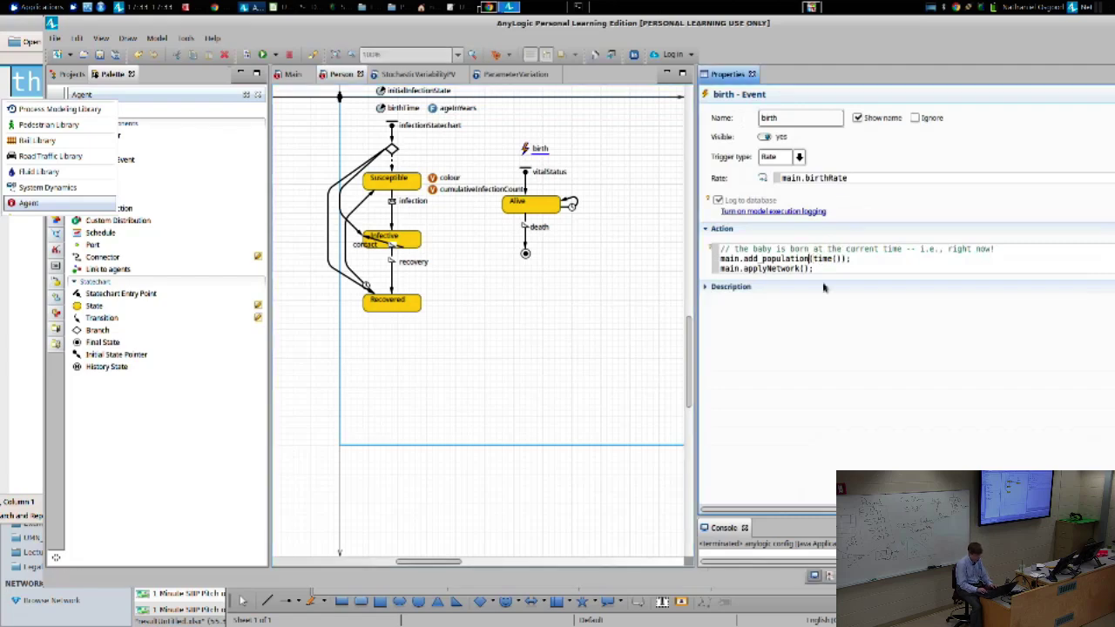
{"action": "key", "text": "Up"}
{"action": "key", "text": "shift+End"}
{"action": "key", "text": "Delete"}
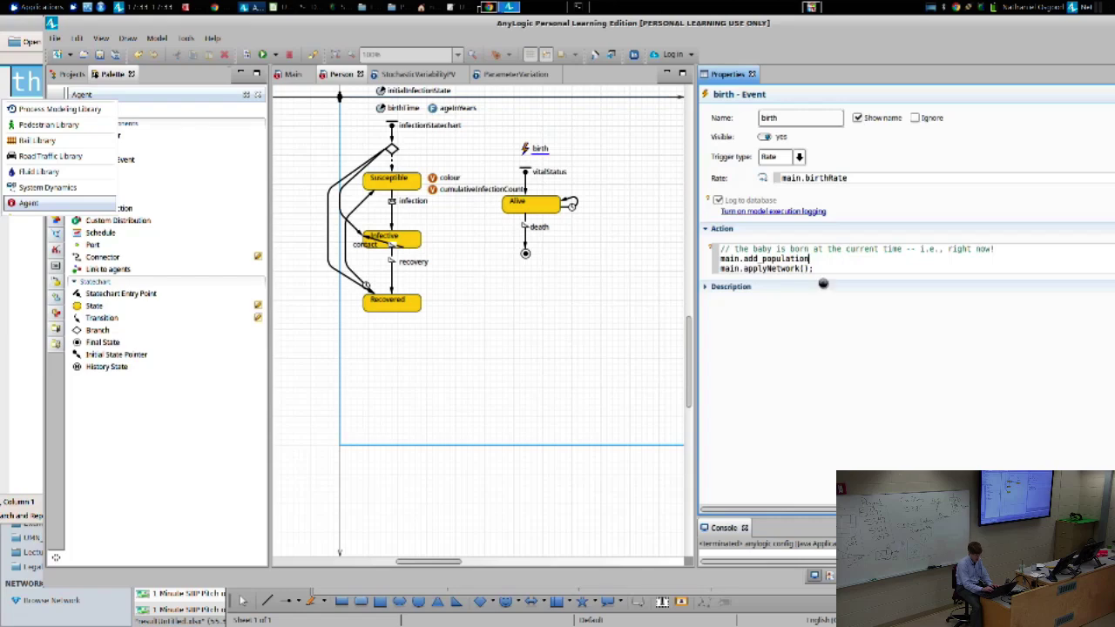
{"action": "key", "text": "ctrl+space"}
{"action": "left_click", "coordinate": [868, 286]}
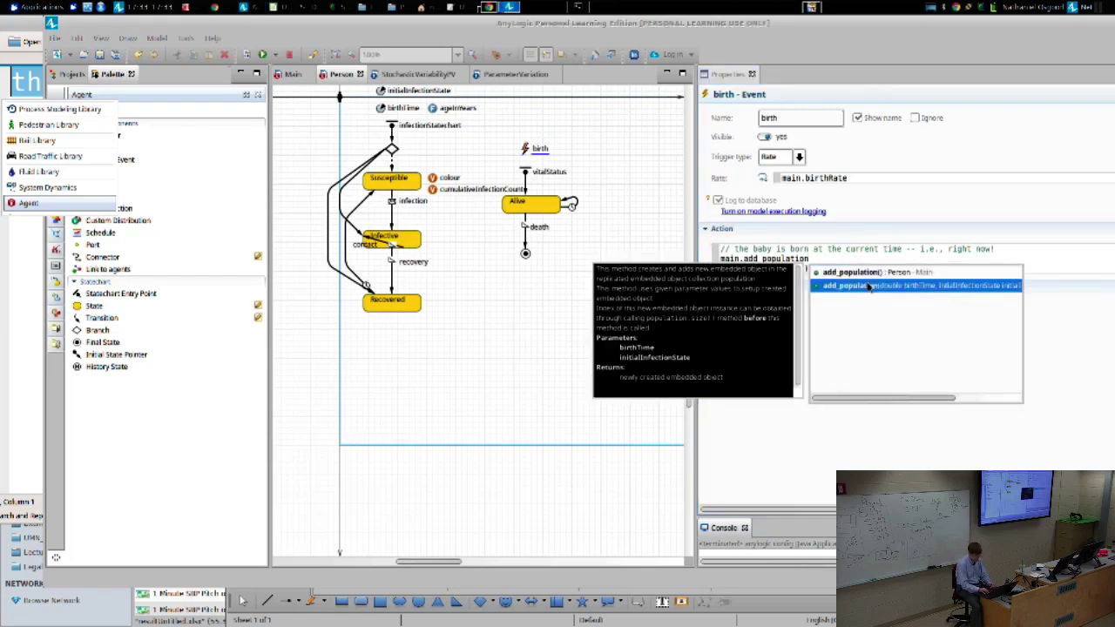
{"action": "key", "text": "Escape"}
{"action": "key", "text": "Down"}
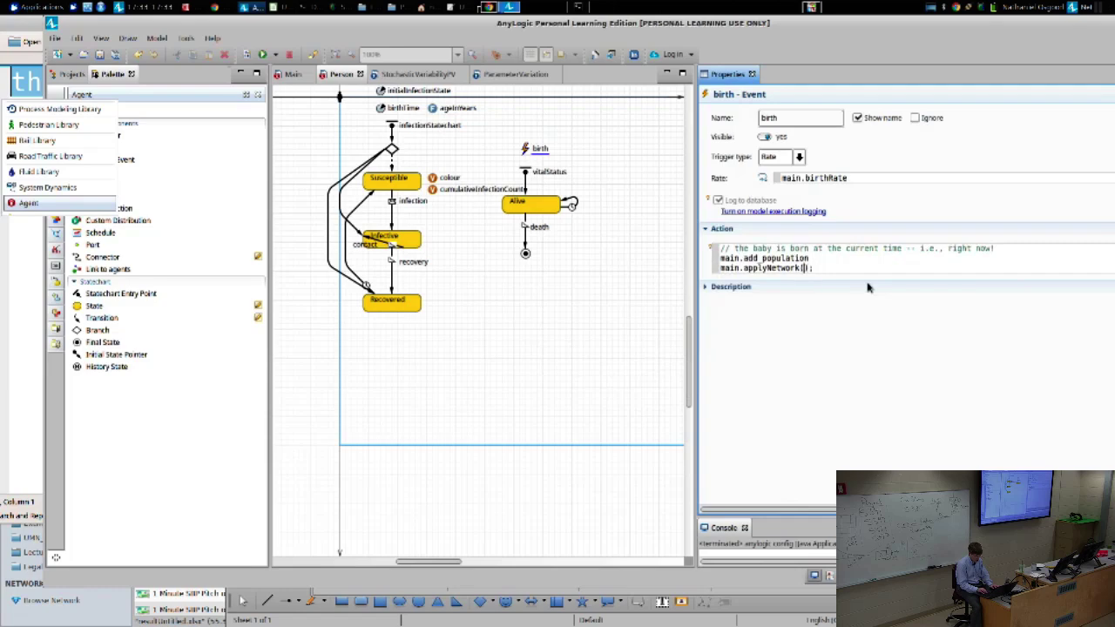
Step: Complete the birth event's call as main.add_population(time(), SusceptibleState); so that newborns start susceptible
{"action": "type", "text": "(time());"}
{"action": "type", "text": ","}
{"action": "type", "text": "Sus"}
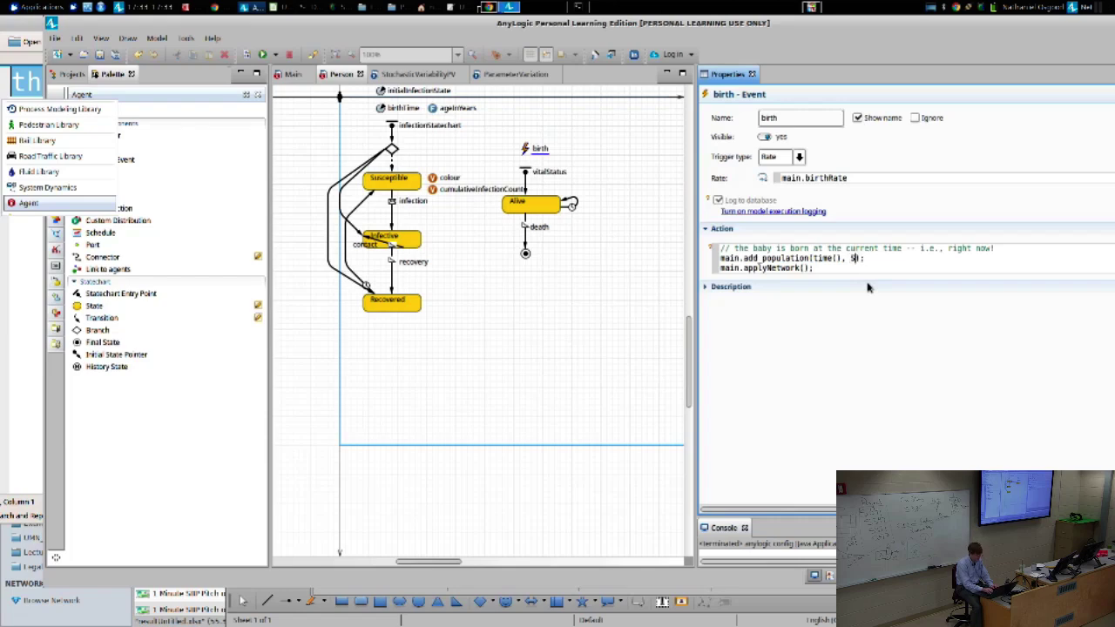
{"action": "type", "text": "ce"}
{"action": "key", "text": "ctrl+space"}
{"action": "key", "text": "Down"}
{"action": "key", "text": "Return"}
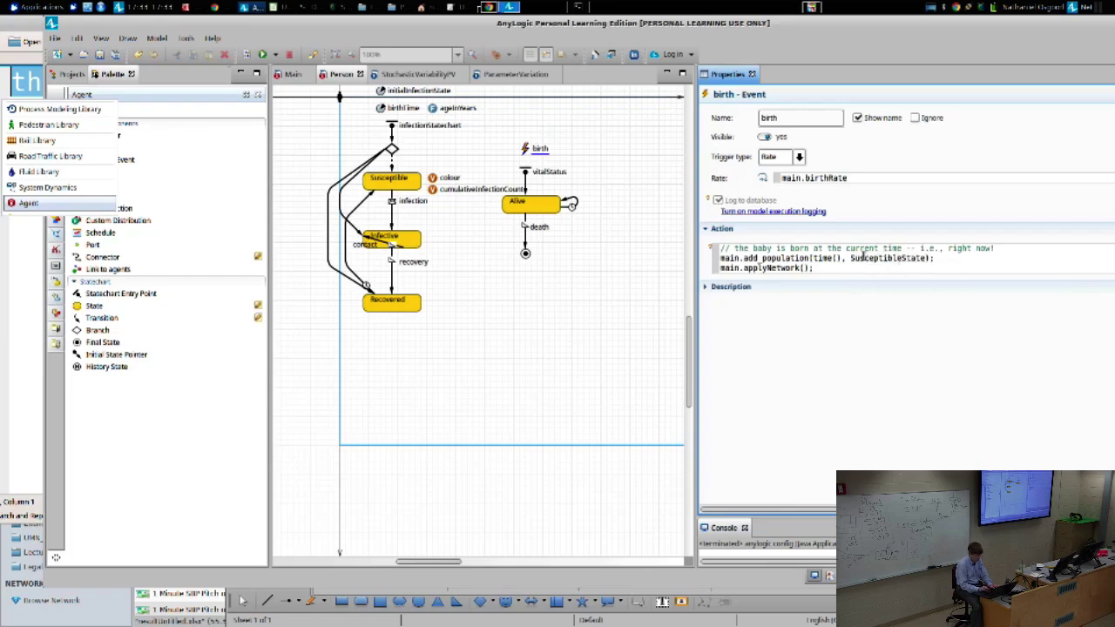
Step: Check the option names in the project's IntialInfectionState option list, then return to the birth event's action code
{"action": "left_click_drag", "start_coordinate": [660, 35], "coordinate": [819, 42]}
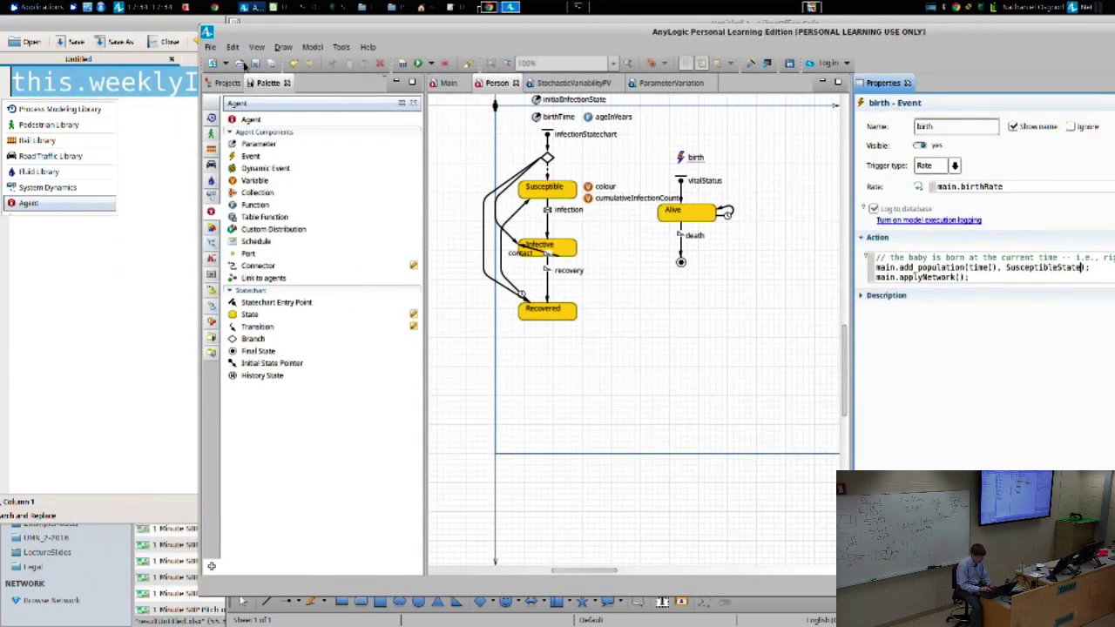
{"action": "left_click", "coordinate": [228, 83]}
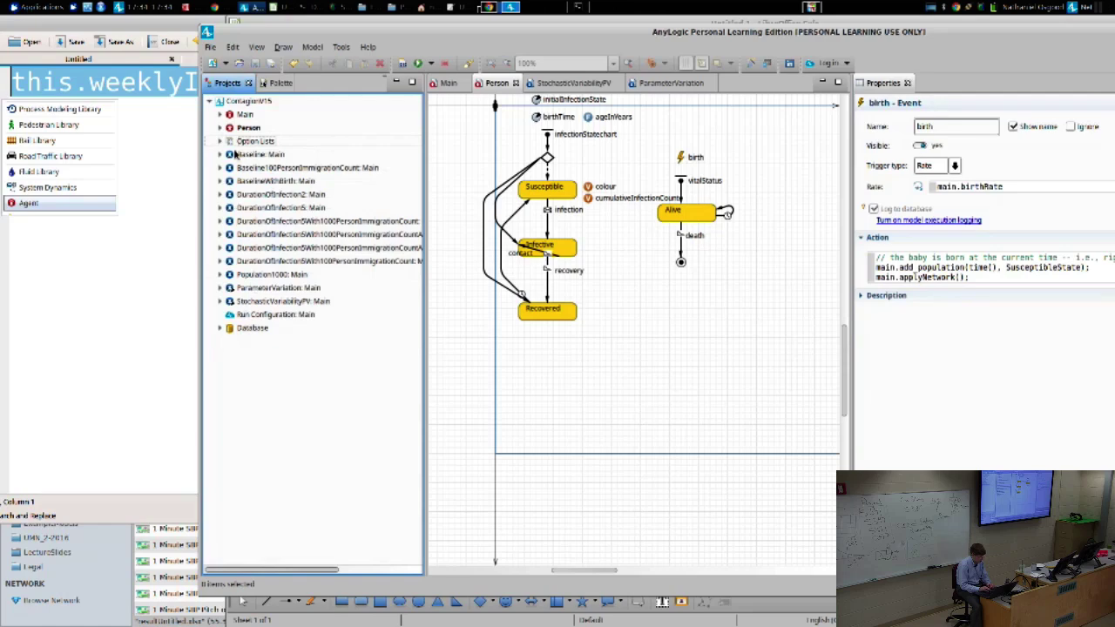
{"action": "left_click", "coordinate": [220, 141]}
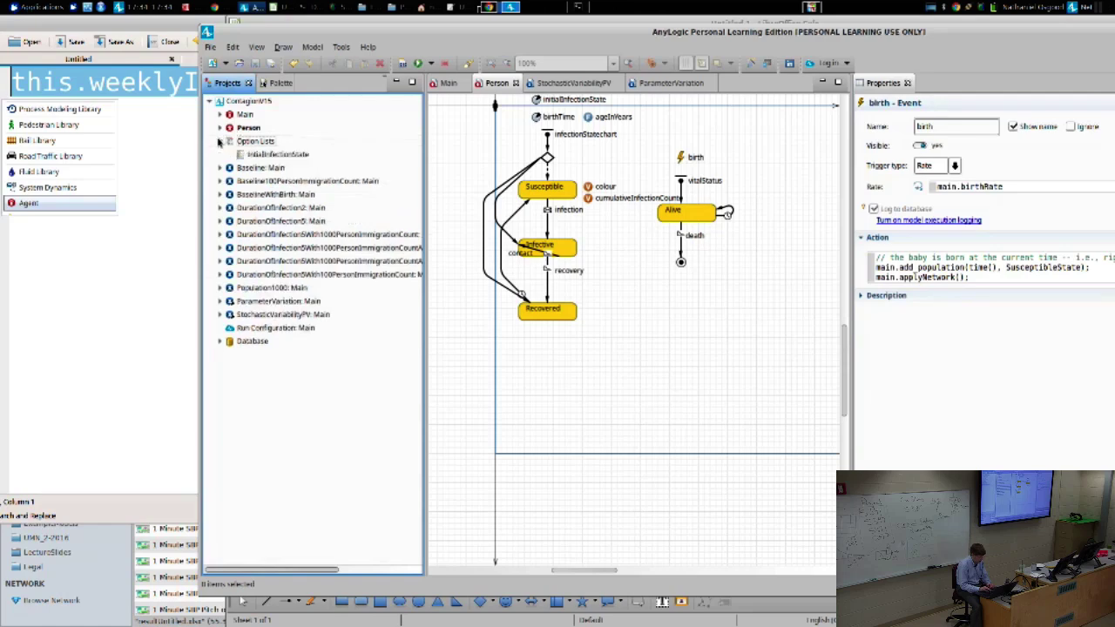
{"action": "left_click", "coordinate": [262, 154]}
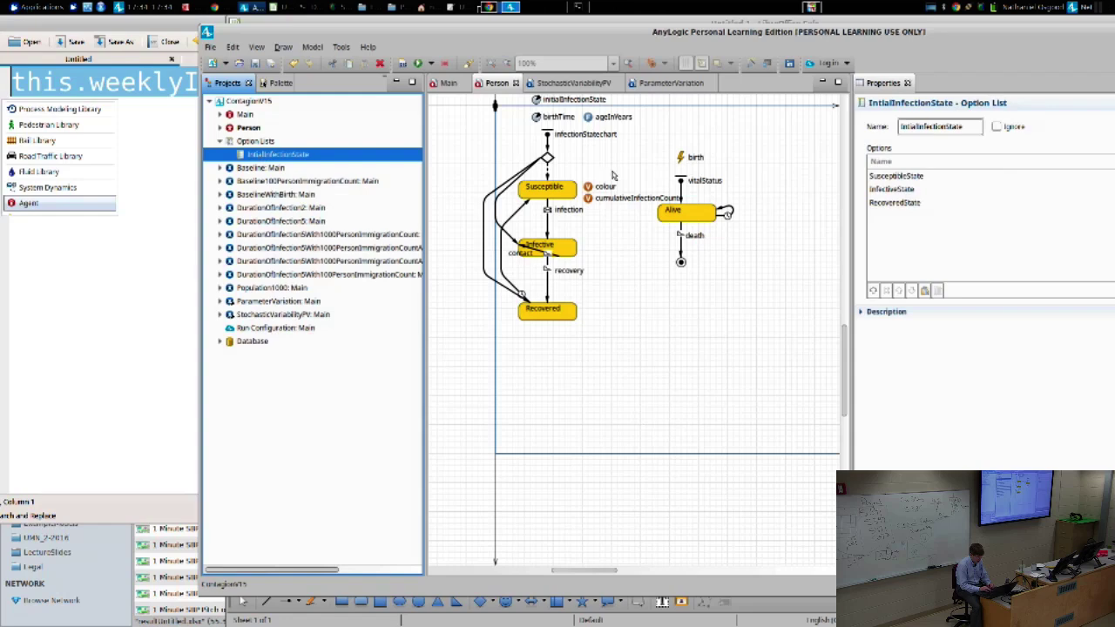
{"action": "left_click", "coordinate": [683, 157]}
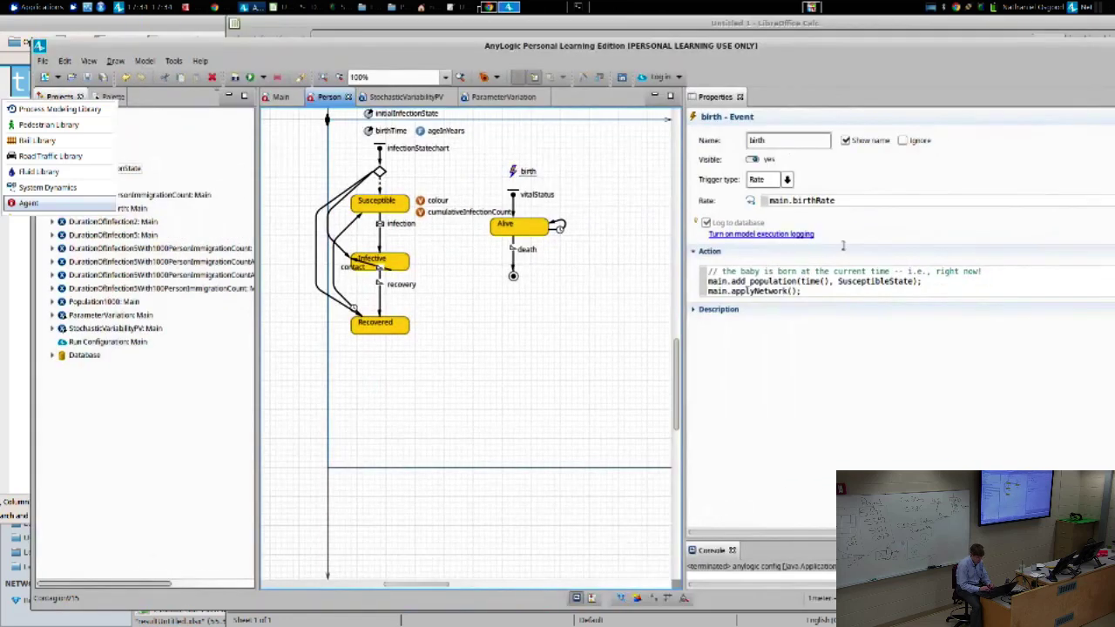
Step: Build the model and open the location of the reported error in the generated Person code
{"action": "left_click", "coordinate": [931, 281]}
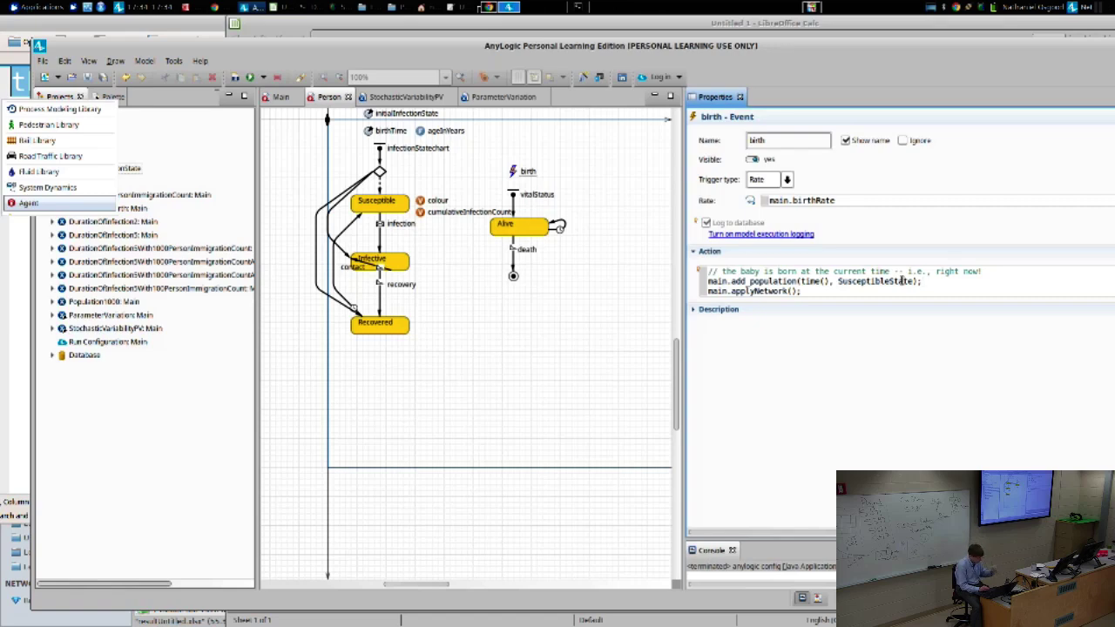
{"action": "left_click", "coordinate": [952, 281]}
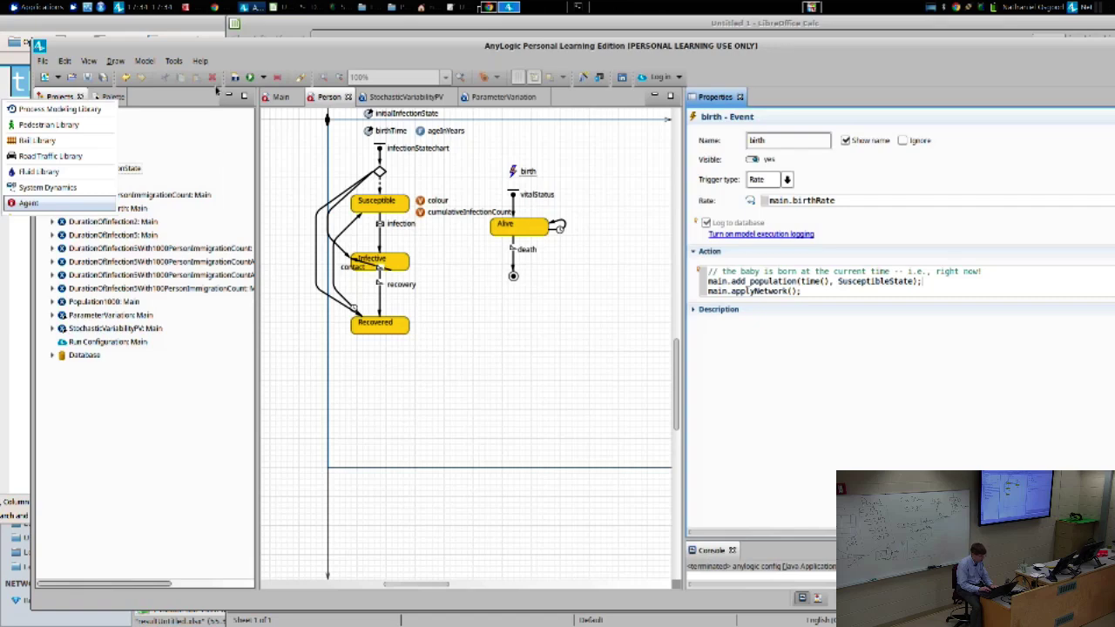
{"action": "left_click_drag", "start_coordinate": [222, 51], "coordinate": [389, 60]}
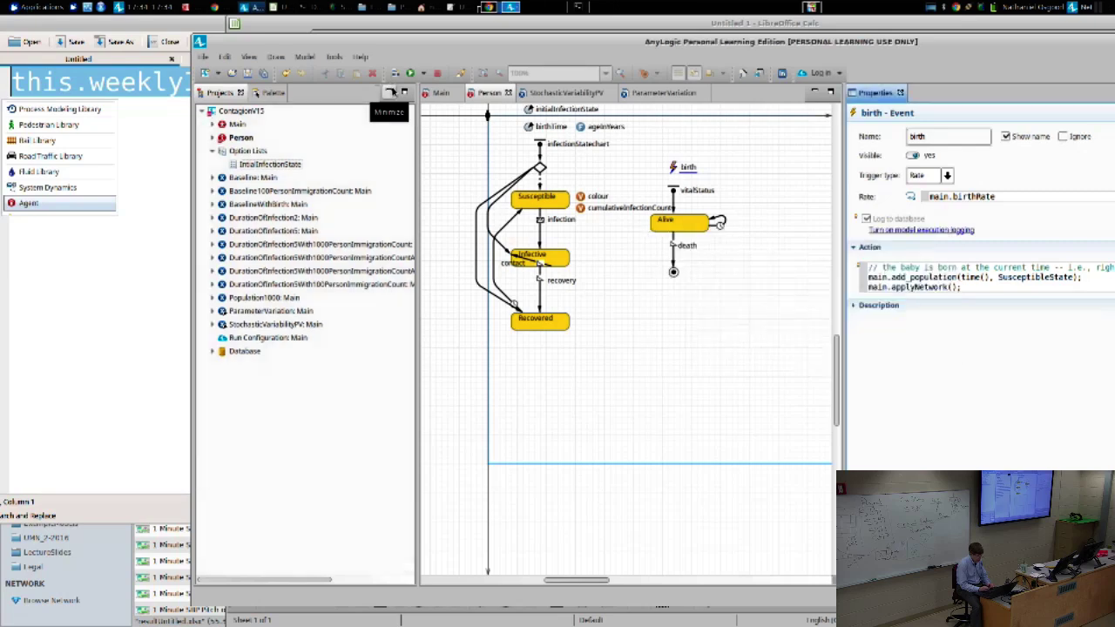
{"action": "left_click", "coordinate": [440, 93]}
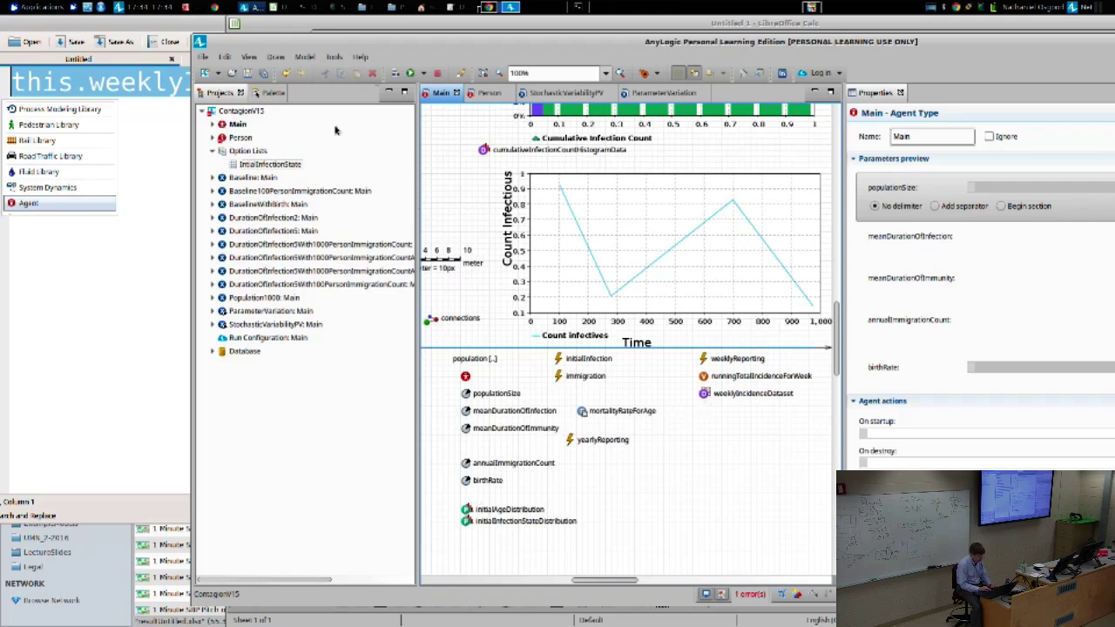
{"action": "left_click", "coordinate": [395, 74]}
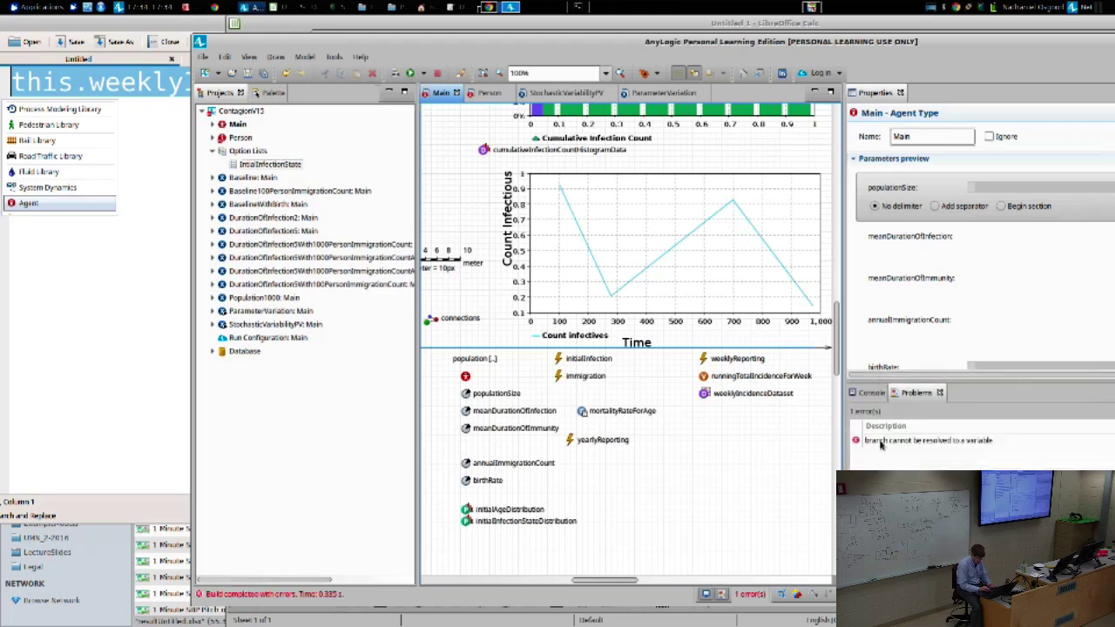
{"action": "double_click", "coordinate": [882, 441]}
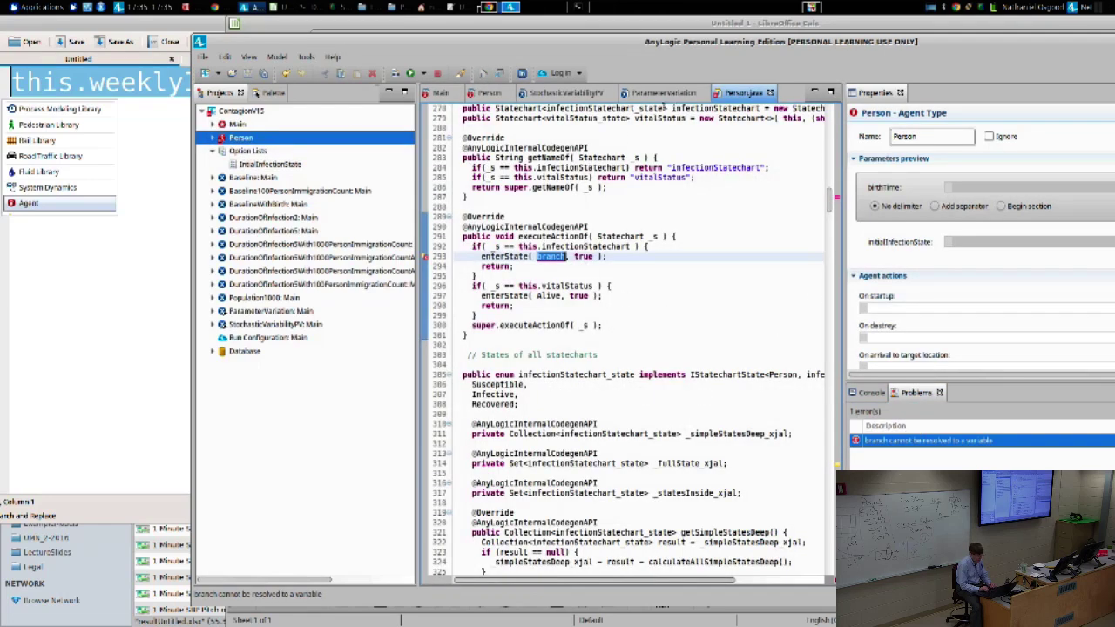
{"action": "left_click", "coordinate": [203, 57]}
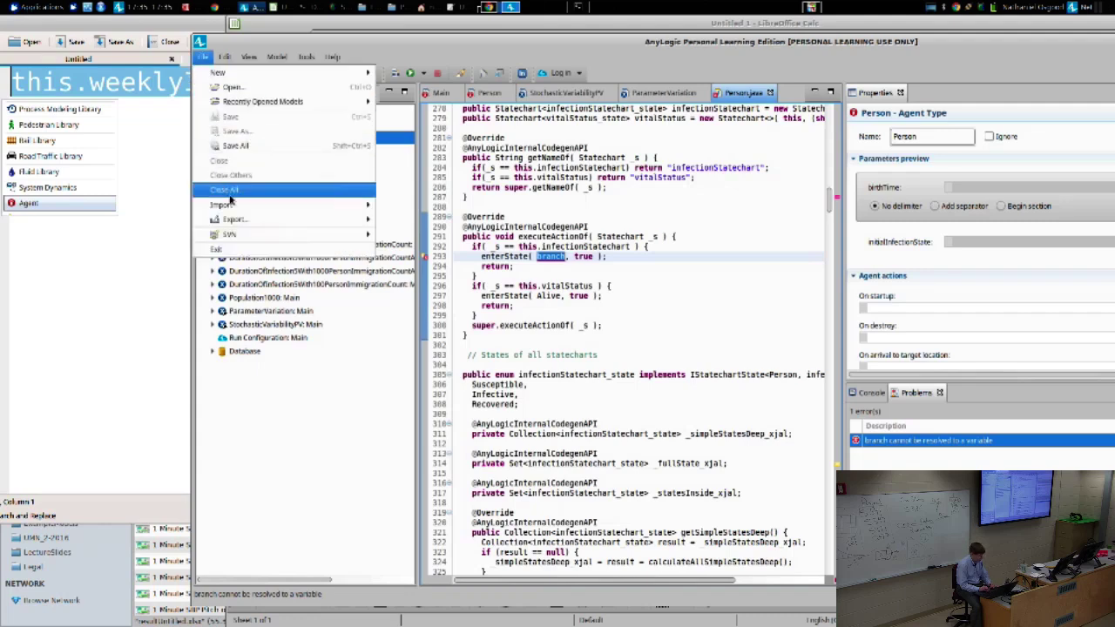
{"action": "left_click", "coordinate": [260, 416]}
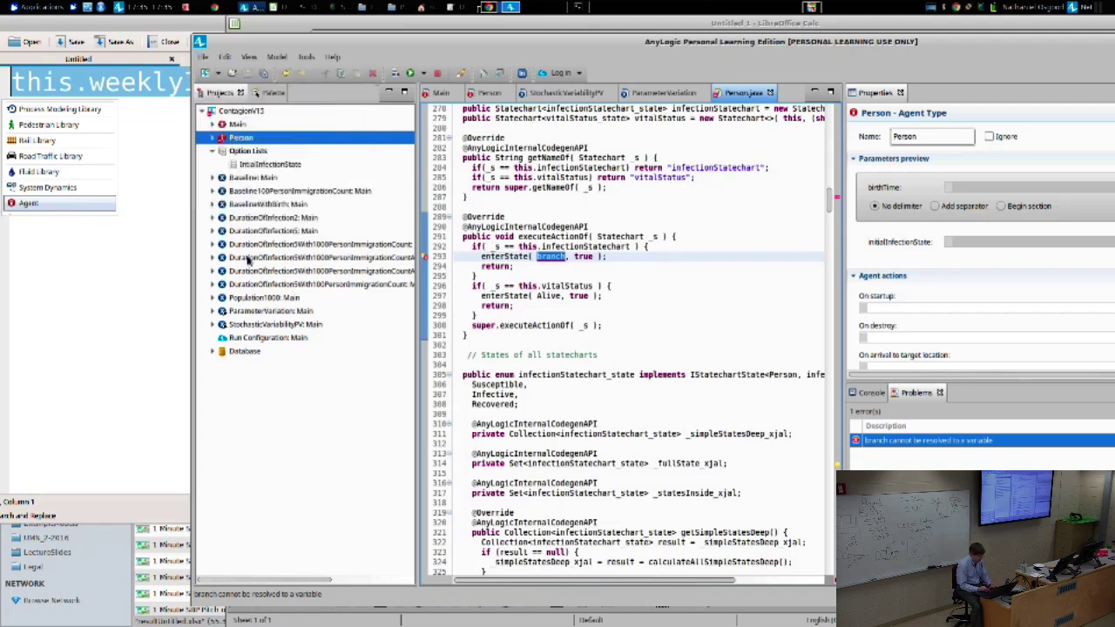
{"action": "left_click", "coordinate": [232, 111]}
{"action": "right_click", "coordinate": [232, 112]}
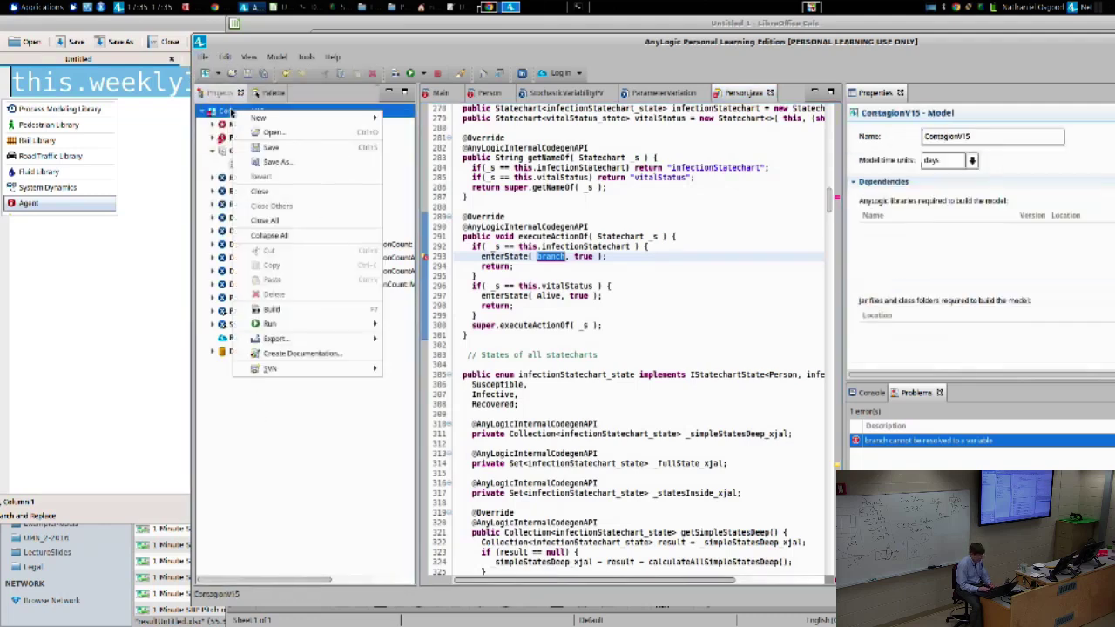
{"action": "left_click", "coordinate": [490, 97]}
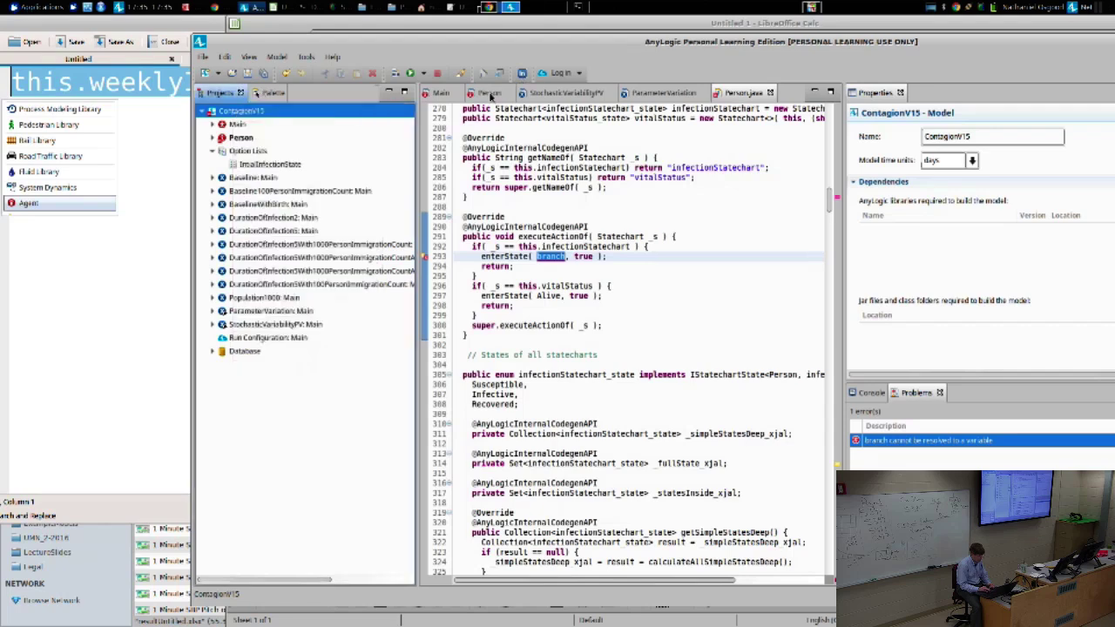
Step: Check the entry point and branch transitions of Person's infection statechart for the cause of the build error, and rebuild the model
{"action": "left_click", "coordinate": [490, 94]}
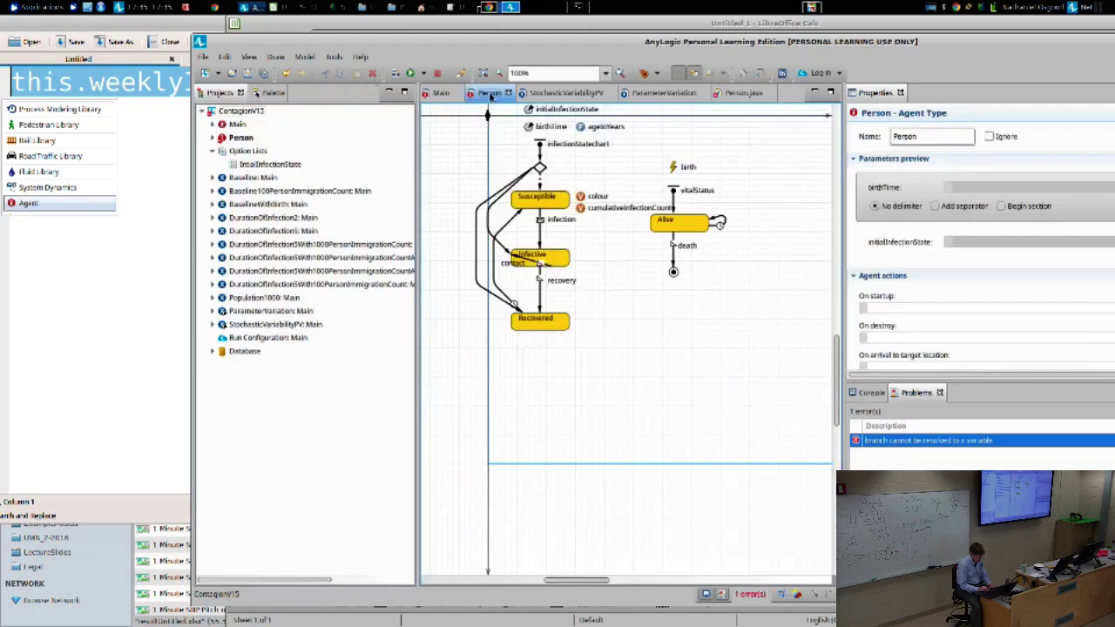
{"action": "left_click", "coordinate": [539, 179]}
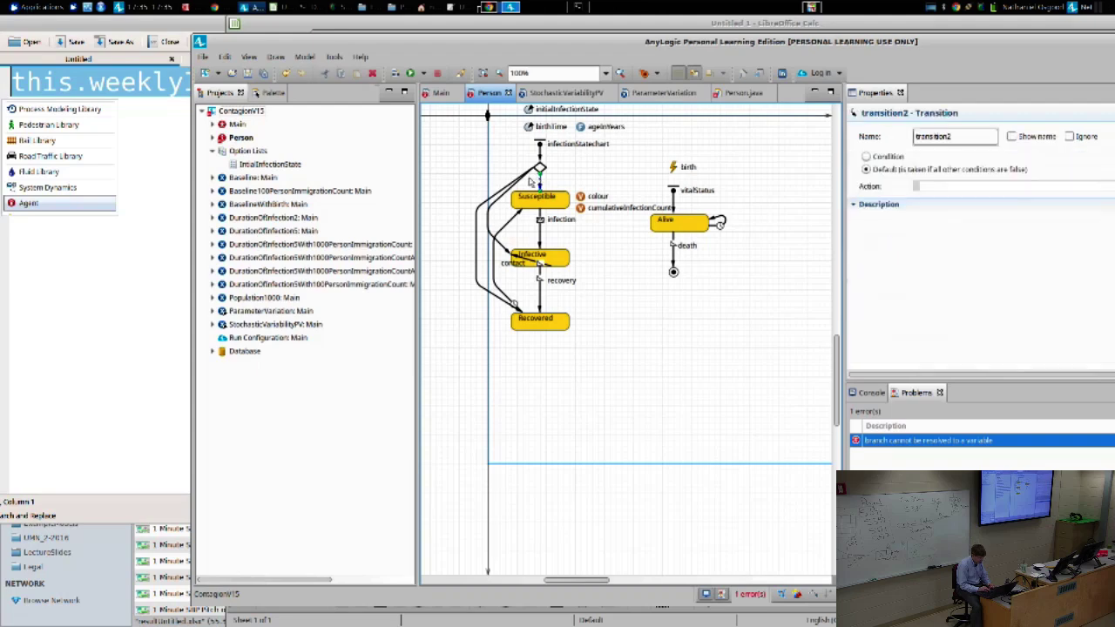
{"action": "left_click", "coordinate": [534, 160]}
{"action": "left_click", "coordinate": [539, 153]}
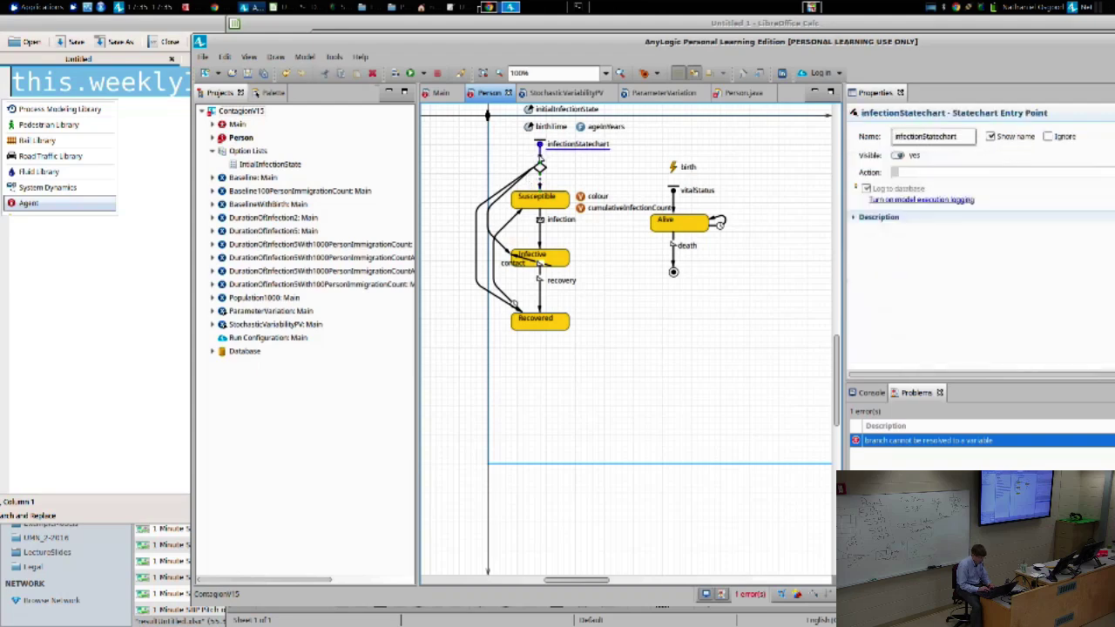
{"action": "left_click", "coordinate": [537, 181]}
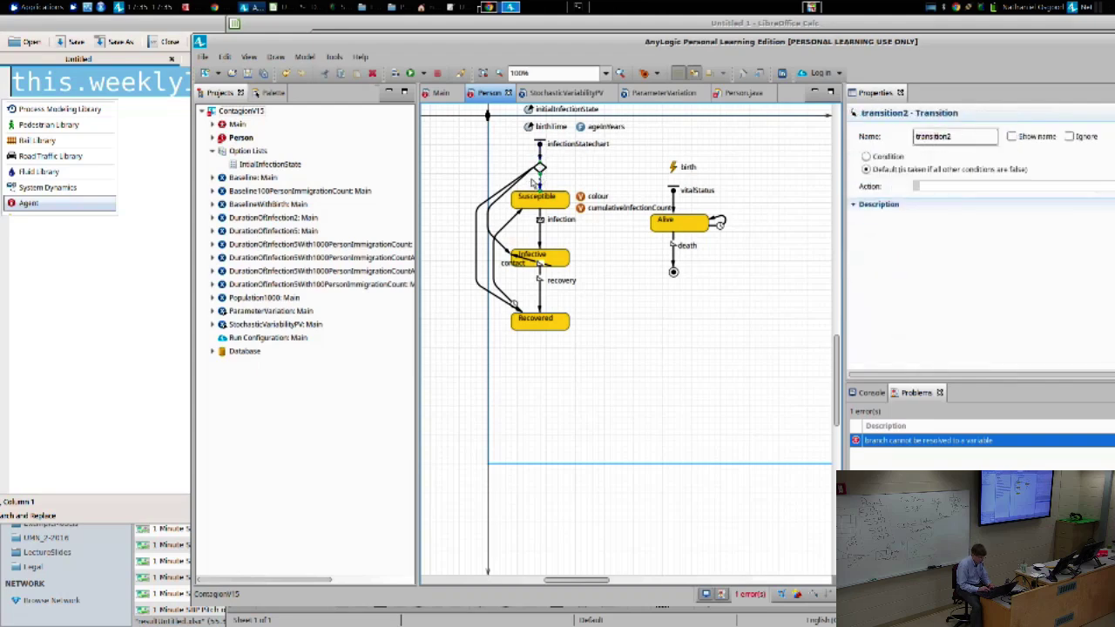
{"action": "left_click", "coordinate": [526, 180]}
{"action": "left_click", "coordinate": [534, 172]}
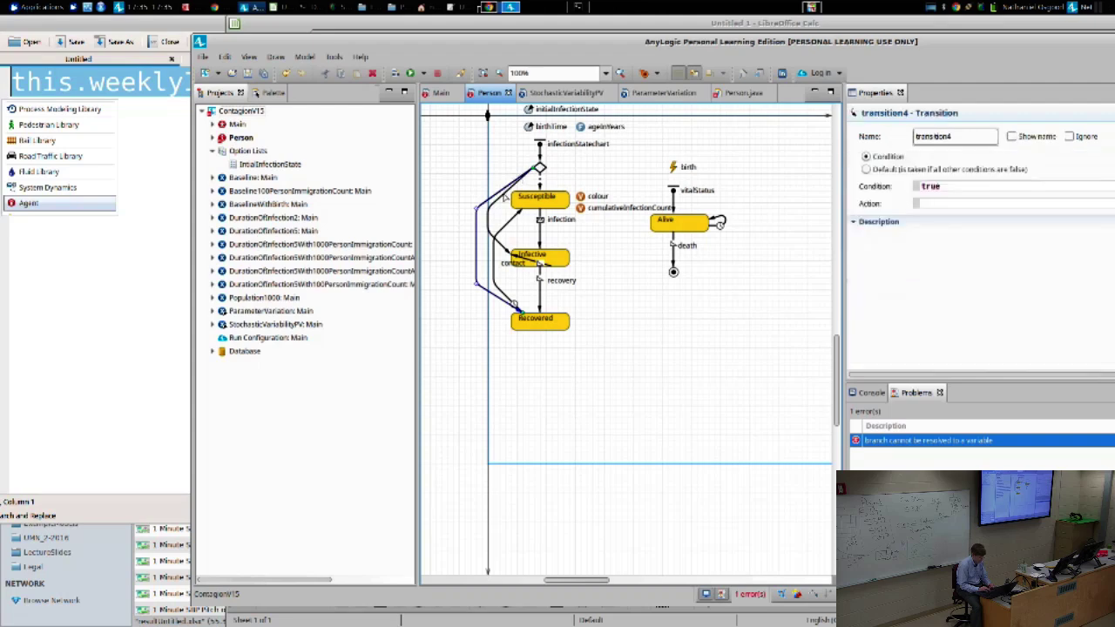
{"action": "left_click", "coordinate": [521, 188]}
{"action": "left_click", "coordinate": [396, 74]}
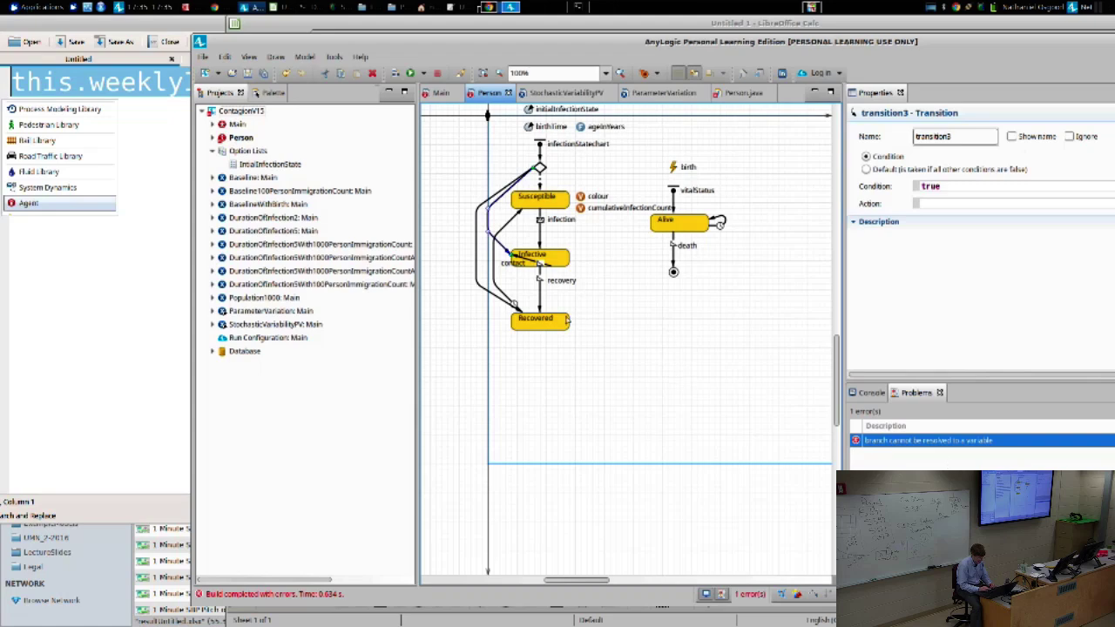
Step: Close the model, reopen ContagionV15 from the recently opened models, and build it again
{"action": "left_click", "coordinate": [203, 57]}
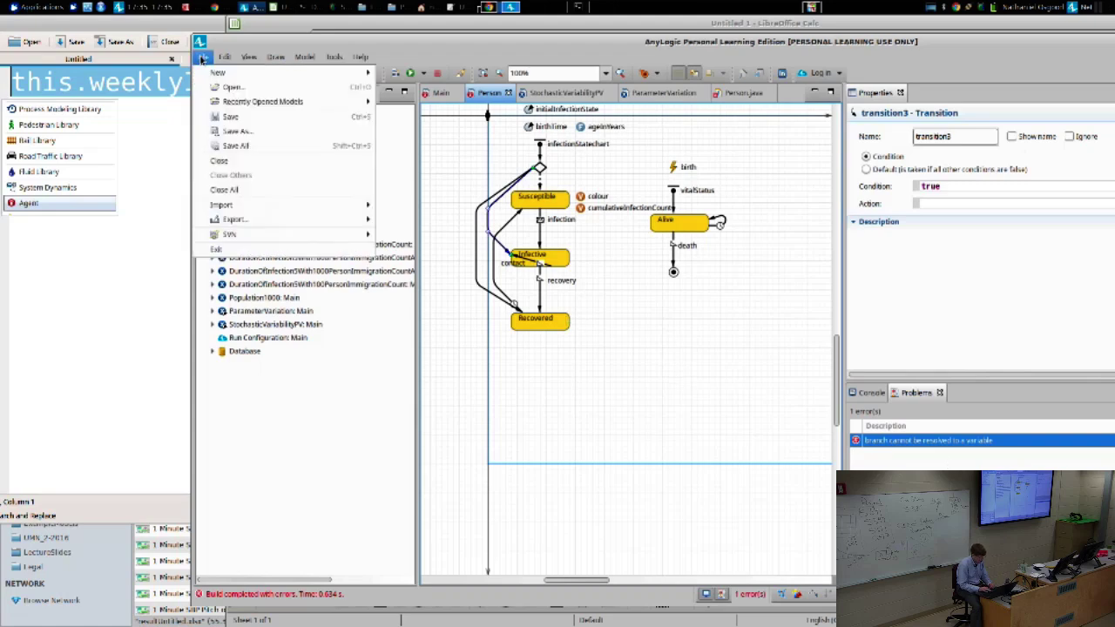
{"action": "left_click", "coordinate": [211, 160]}
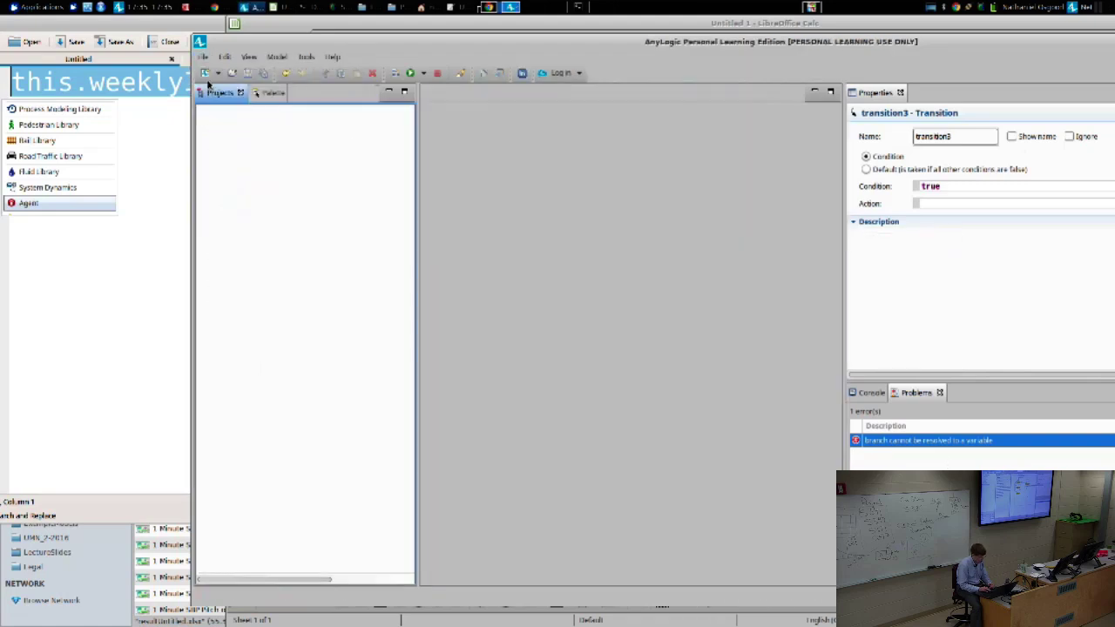
{"action": "left_click", "coordinate": [200, 56]}
{"action": "mouse_move", "coordinate": [258, 102]}
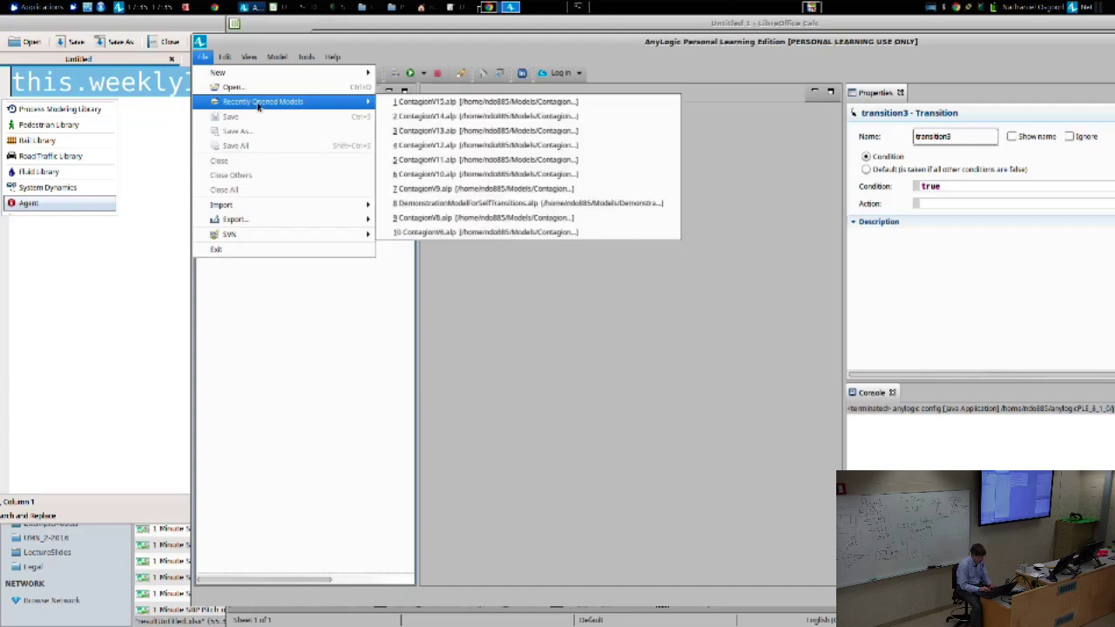
{"action": "left_click", "coordinate": [418, 101]}
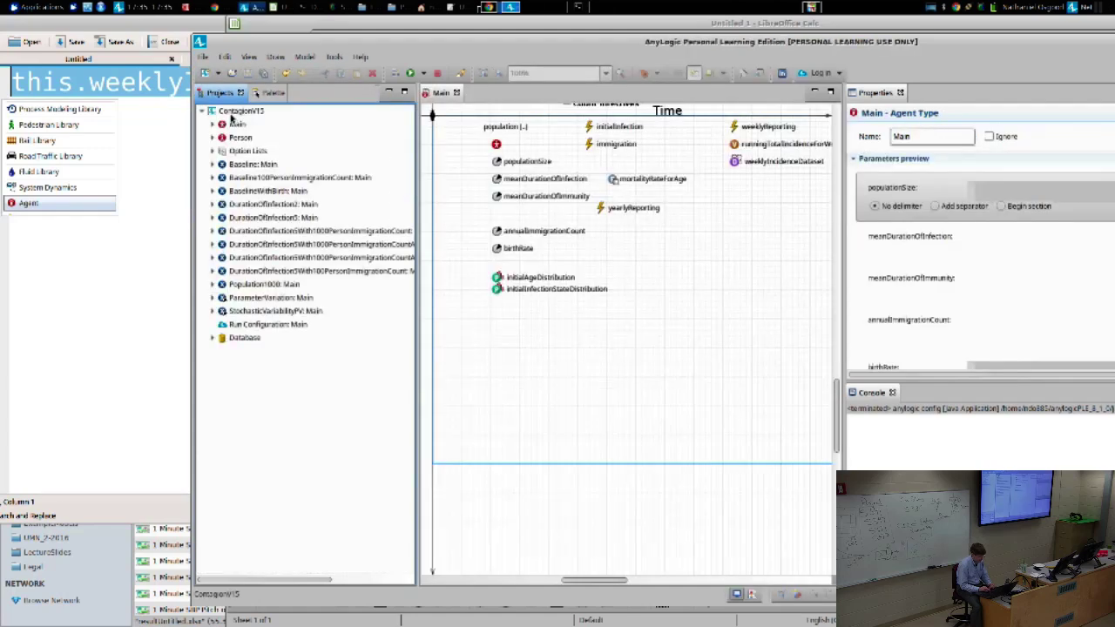
{"action": "left_click", "coordinate": [228, 113]}
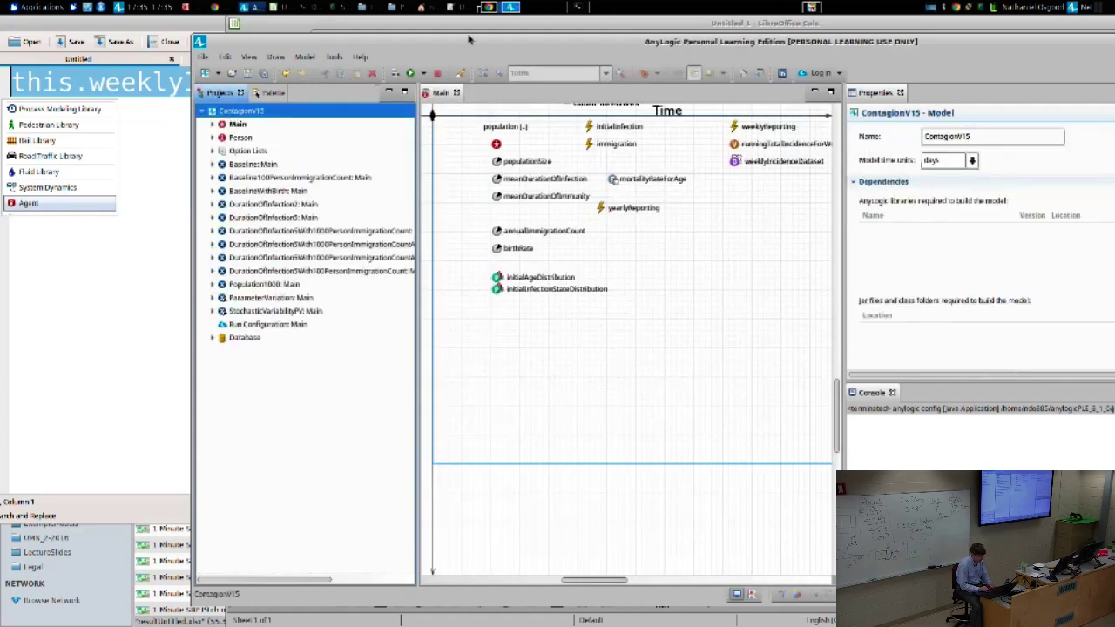
{"action": "left_click", "coordinate": [395, 73]}
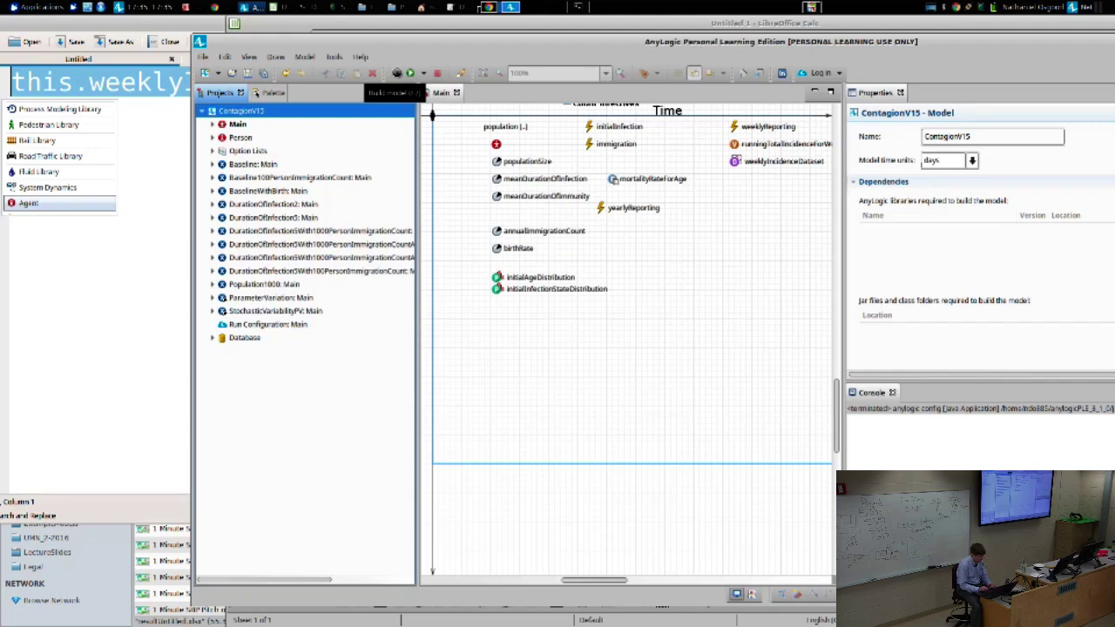
{"action": "right_click", "coordinate": [240, 167]}
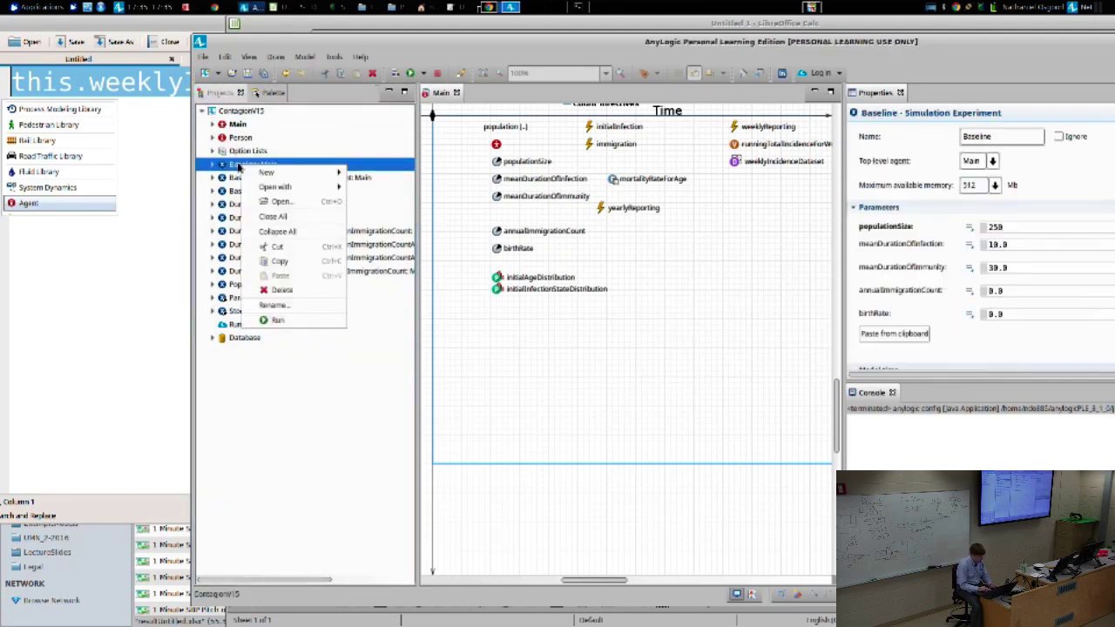
{"action": "left_click", "coordinate": [488, 301]}
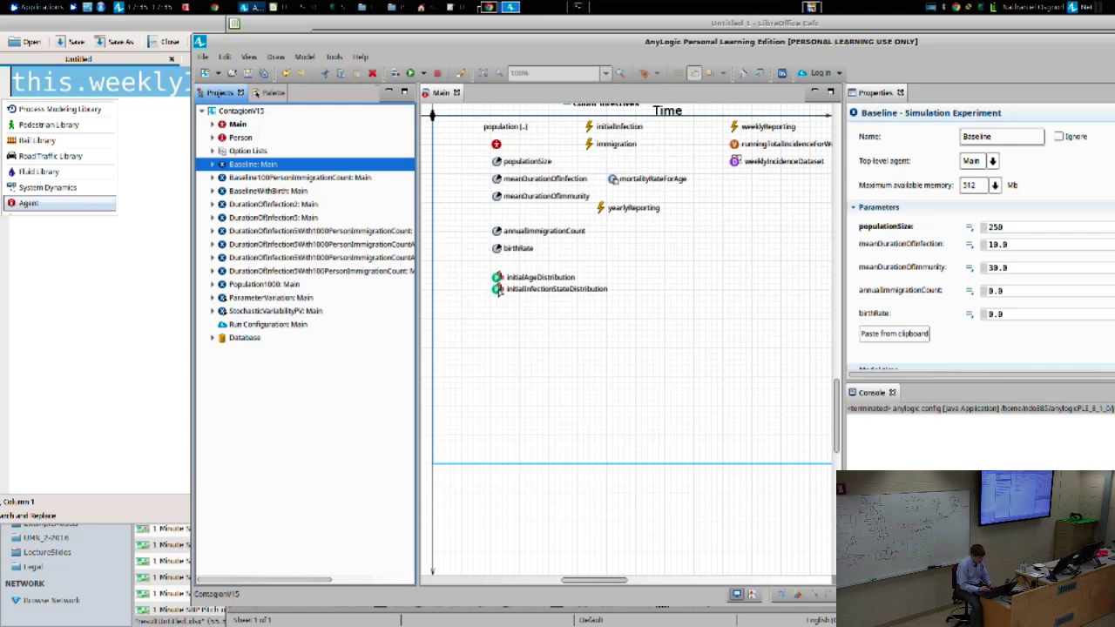
Step: In Main's initialInfectionStateDistribution, set the number of observations for InfectiveState to 30
{"action": "left_click", "coordinate": [498, 291]}
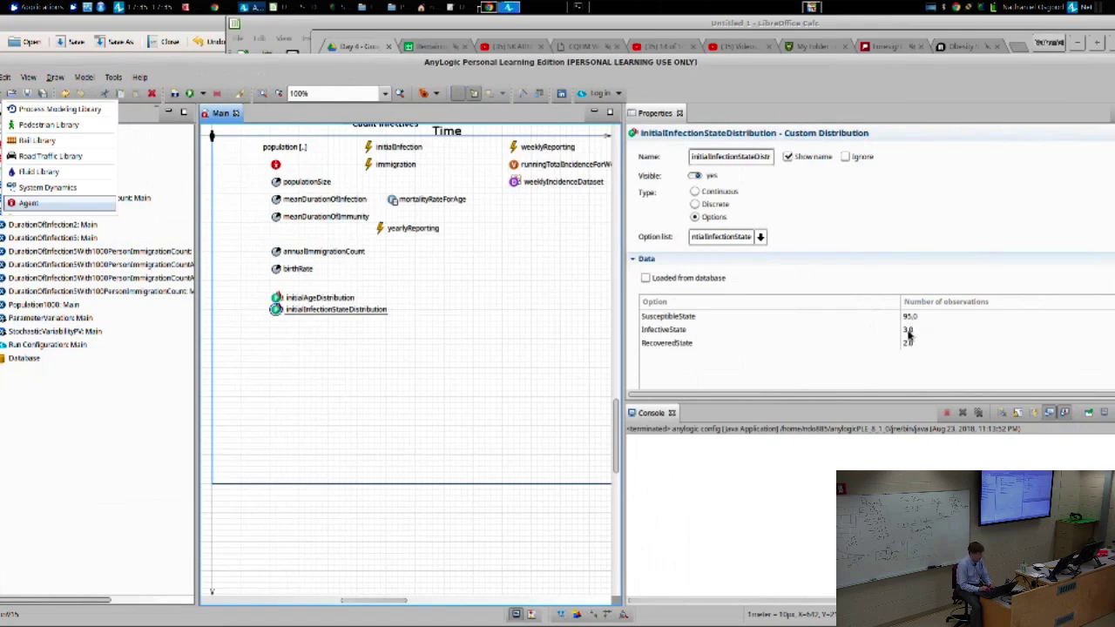
{"action": "double_click", "coordinate": [908, 331]}
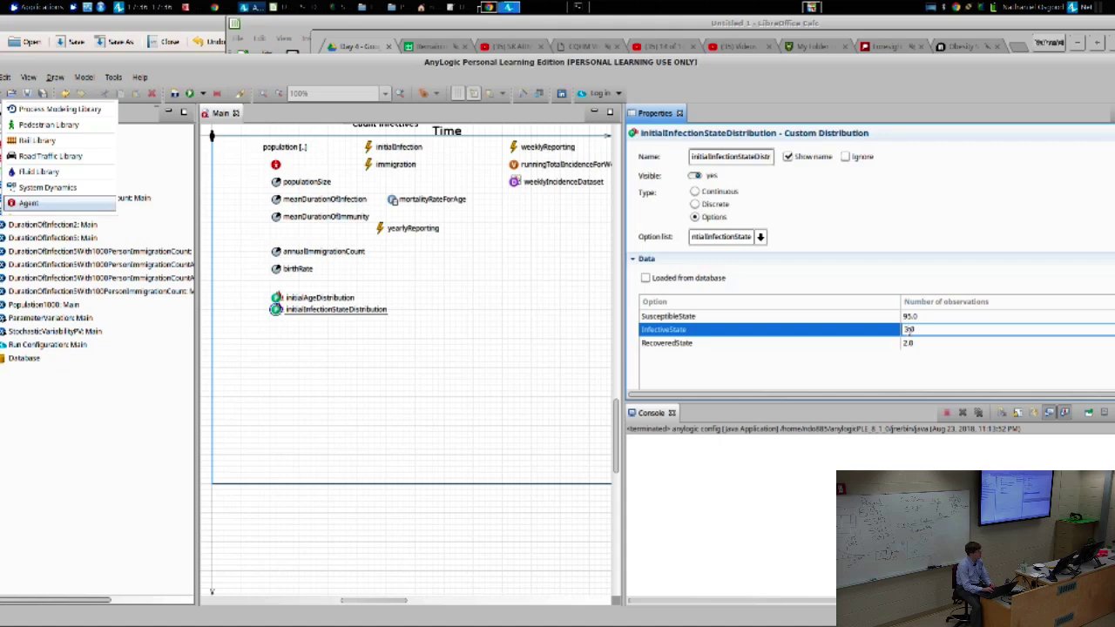
{"action": "type", "text": "30"}
{"action": "key", "text": "Return"}
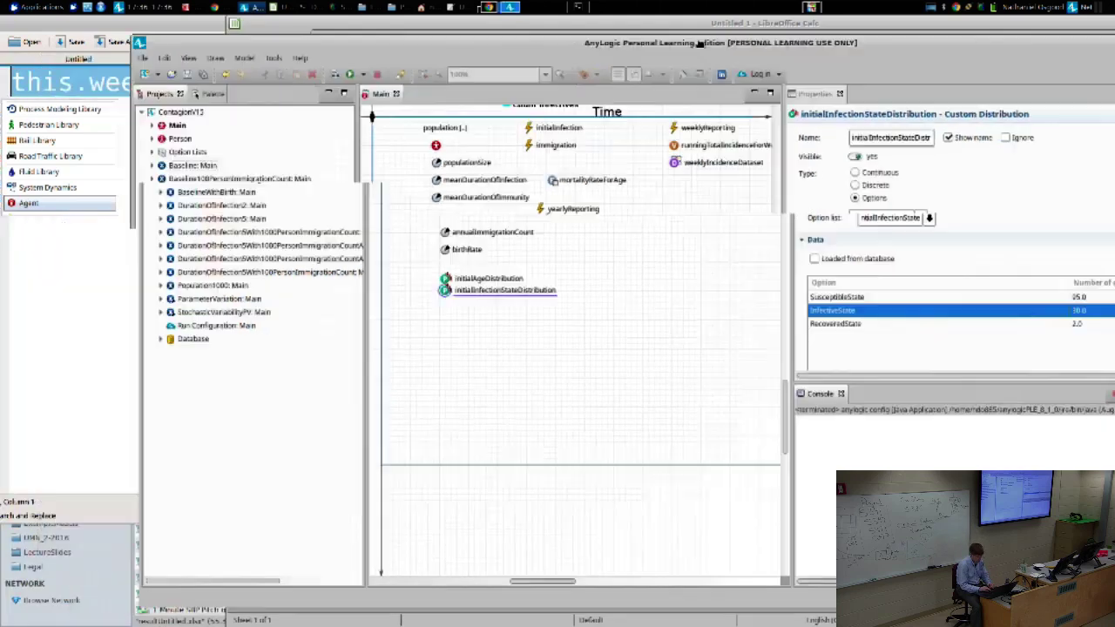
{"action": "left_click_drag", "start_coordinate": [540, 63], "coordinate": [719, 48]}
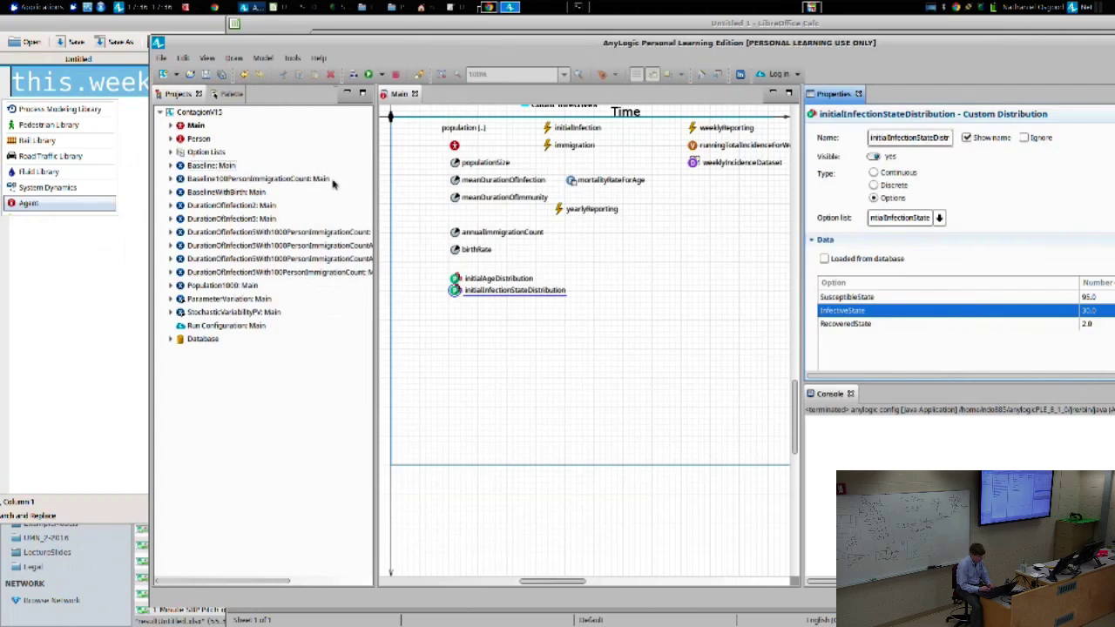
Step: Run the Baseline experiment and pause the simulation briefly to inspect the agents' infection states before resuming it
{"action": "right_click", "coordinate": [210, 166]}
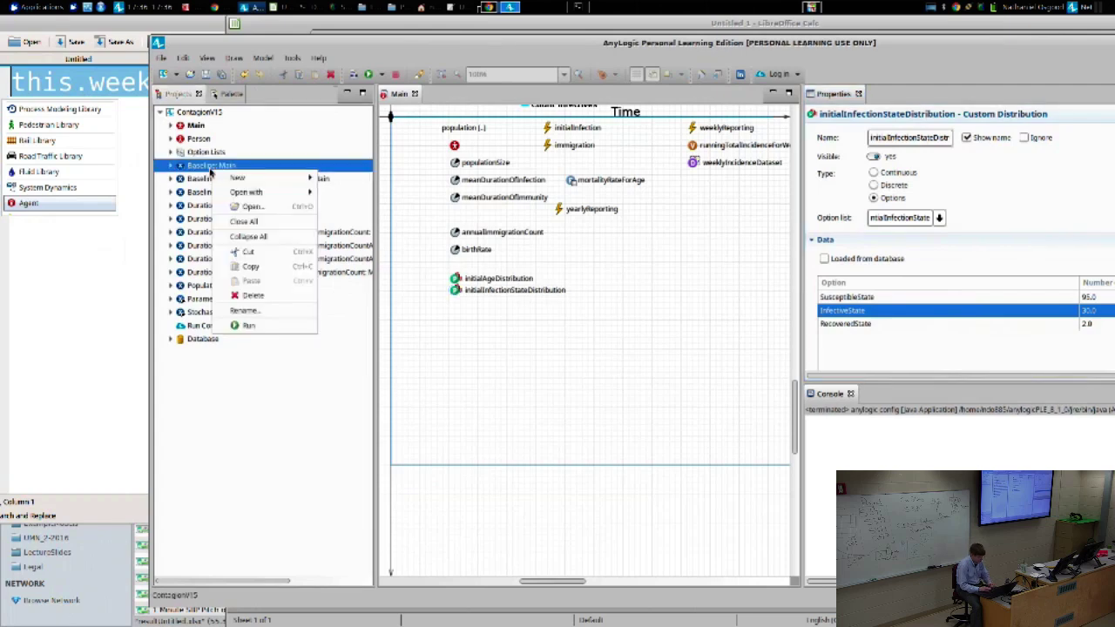
{"action": "left_click", "coordinate": [241, 323]}
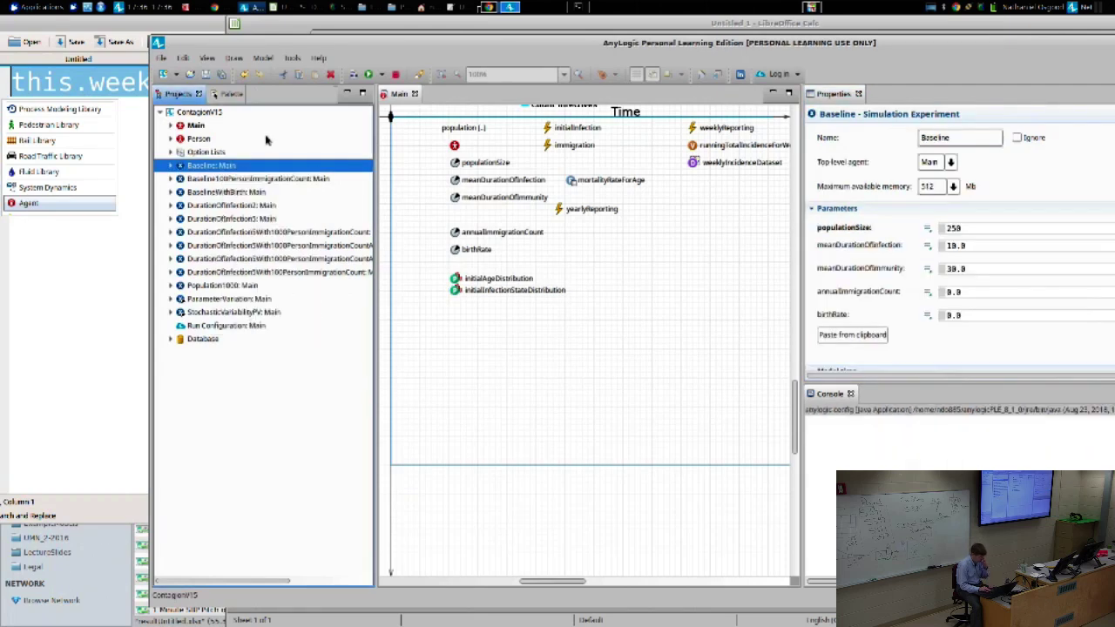
{"action": "left_click", "coordinate": [234, 142]}
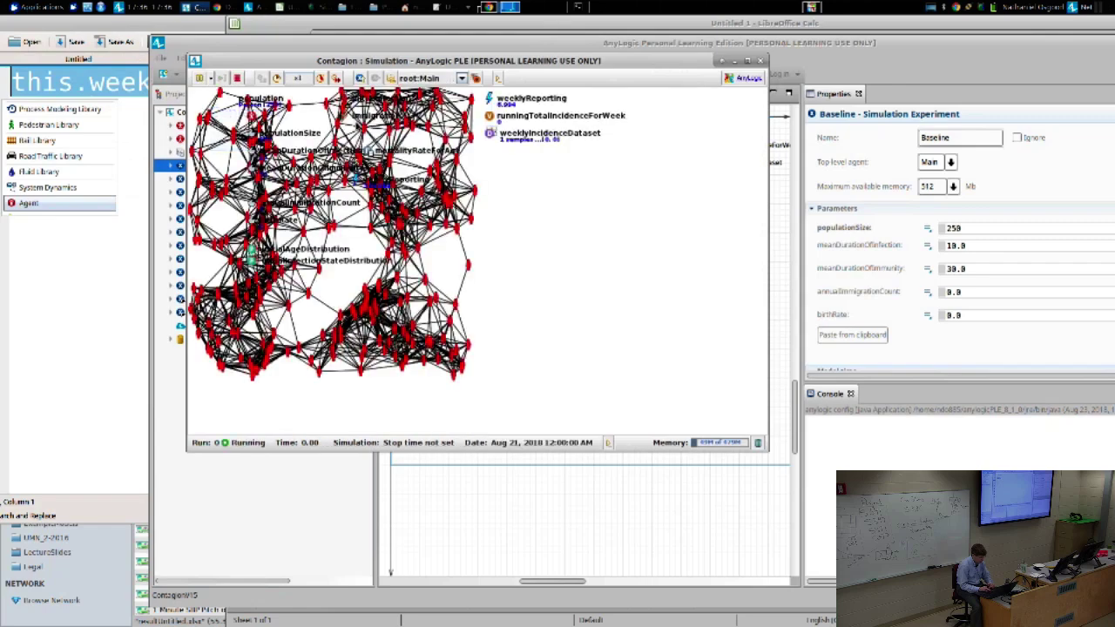
{"action": "left_click", "coordinate": [200, 78]}
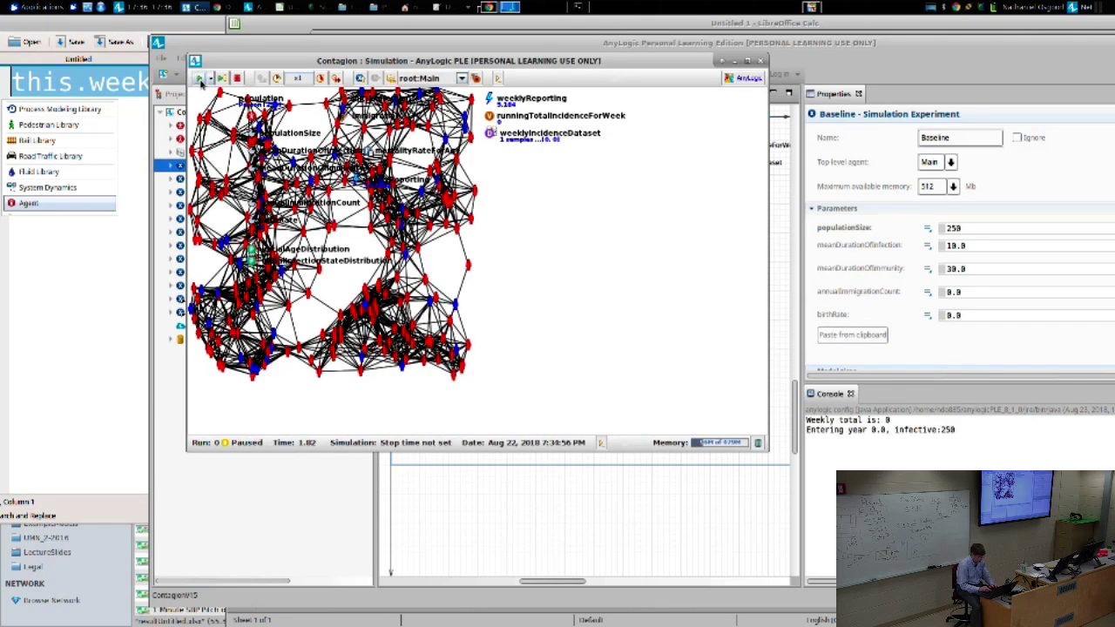
{"action": "left_click", "coordinate": [200, 78]}
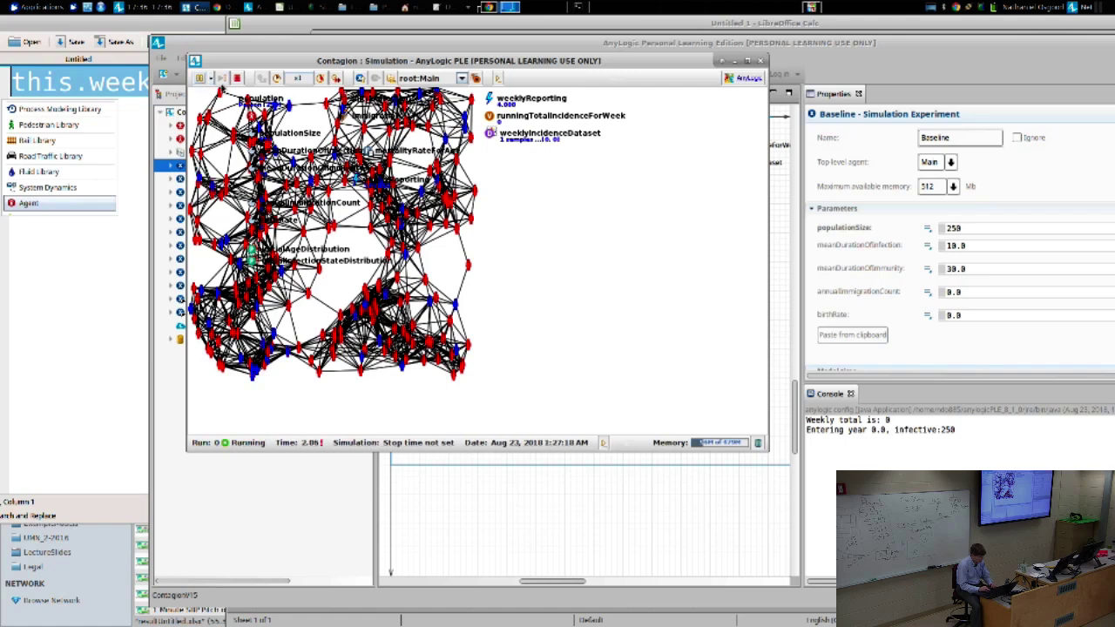
Step: Stop the running simulation, step a new run to time zero to inspect the agents' initial infection states, and close the simulation window
{"action": "left_click", "coordinate": [218, 79]}
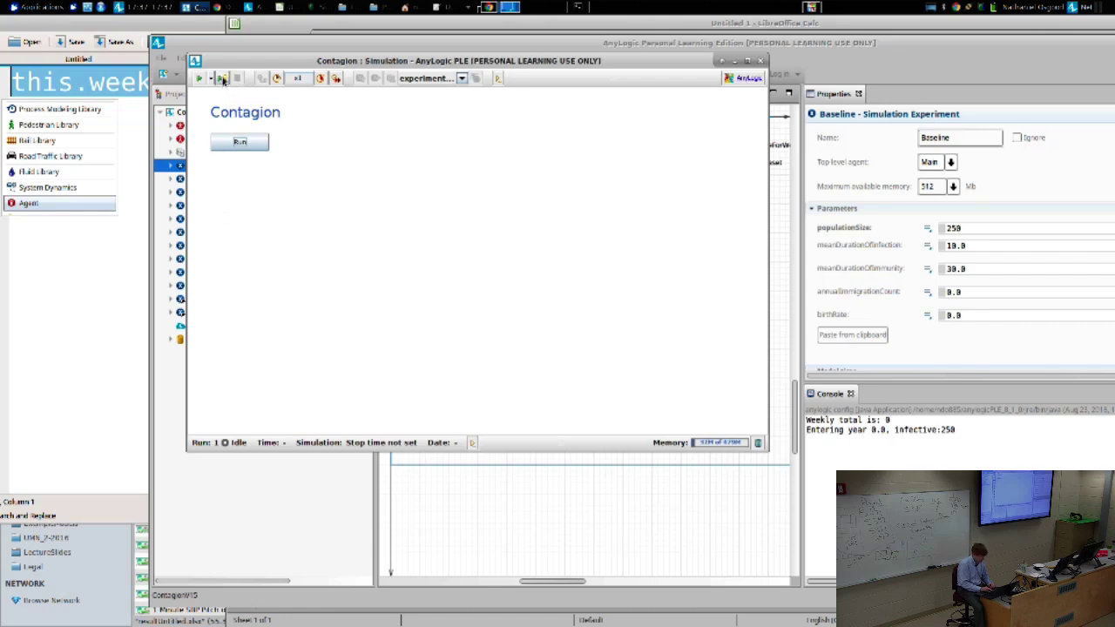
{"action": "left_click", "coordinate": [223, 79]}
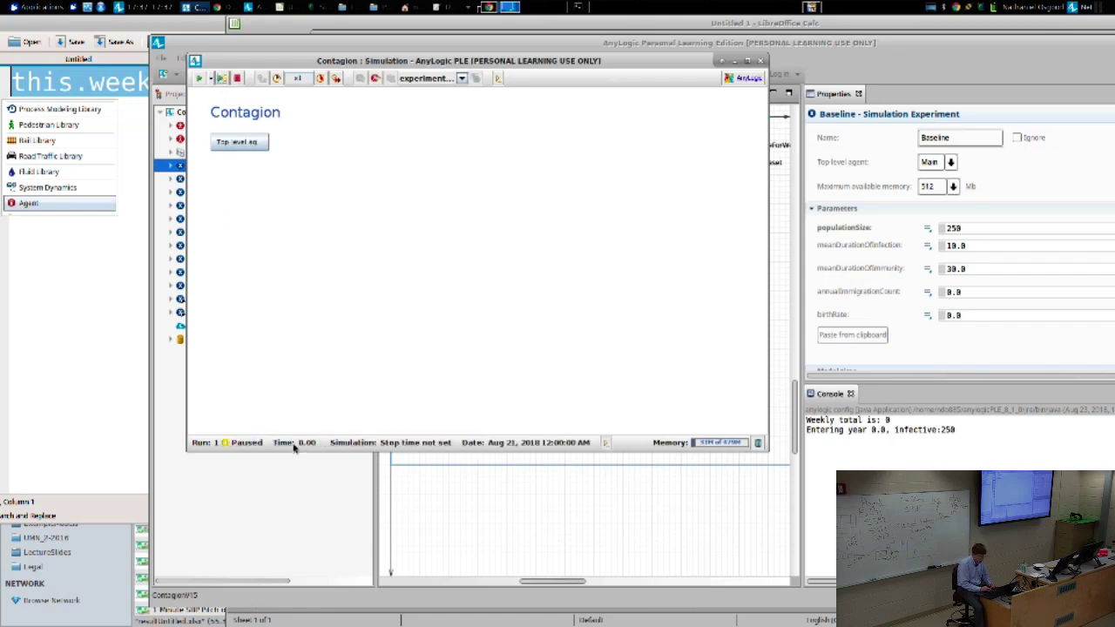
{"action": "left_click", "coordinate": [234, 144]}
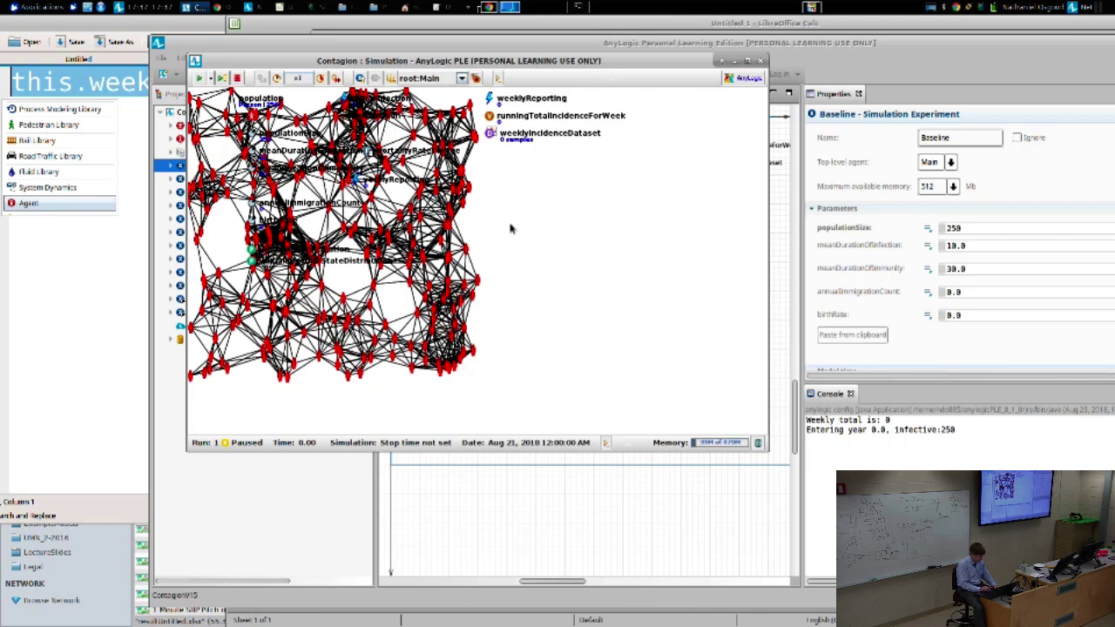
{"action": "key", "text": "alt+F4"}
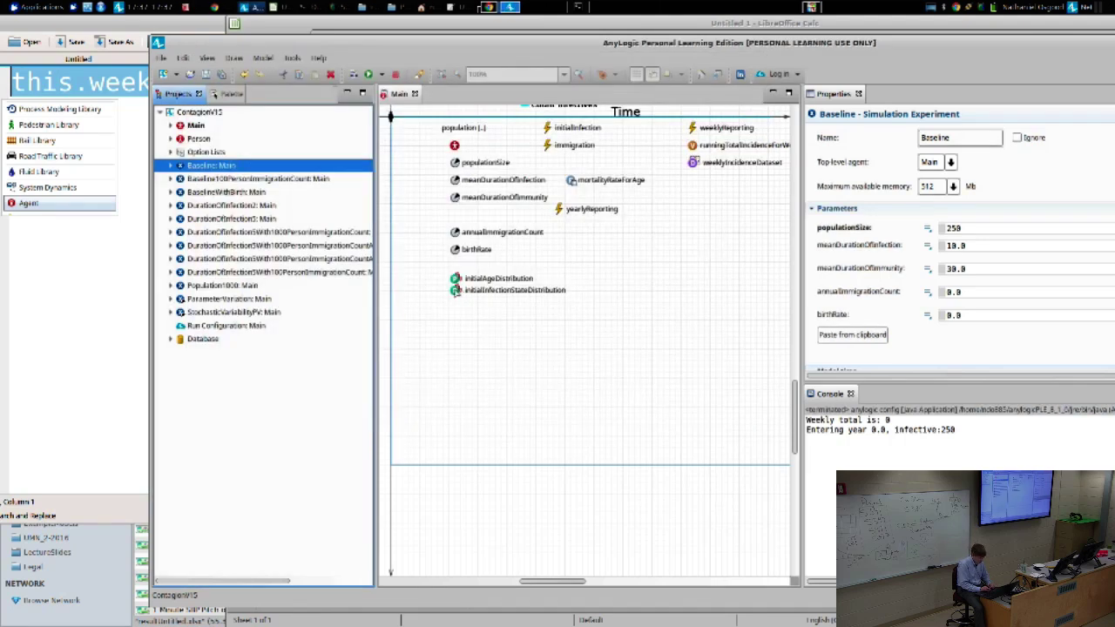
Step: Review the options and observation counts of Main's initialInfectionStateDistribution, widening the properties area to read them
{"action": "left_click", "coordinate": [455, 280]}
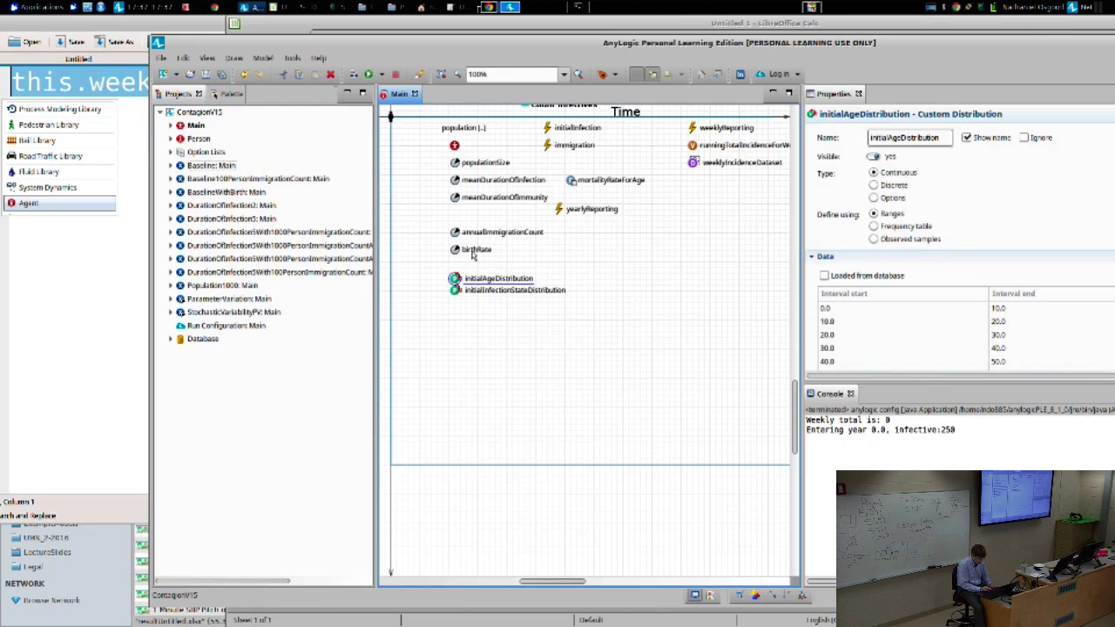
{"action": "left_click", "coordinate": [454, 293]}
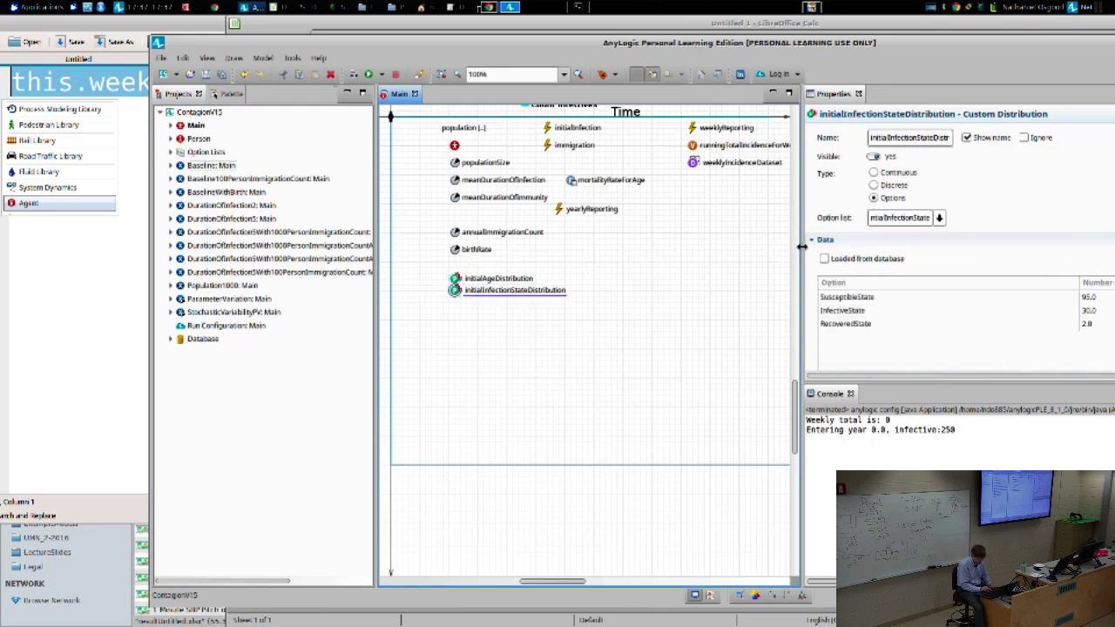
{"action": "left_click_drag", "start_coordinate": [801, 247], "coordinate": [640, 258]}
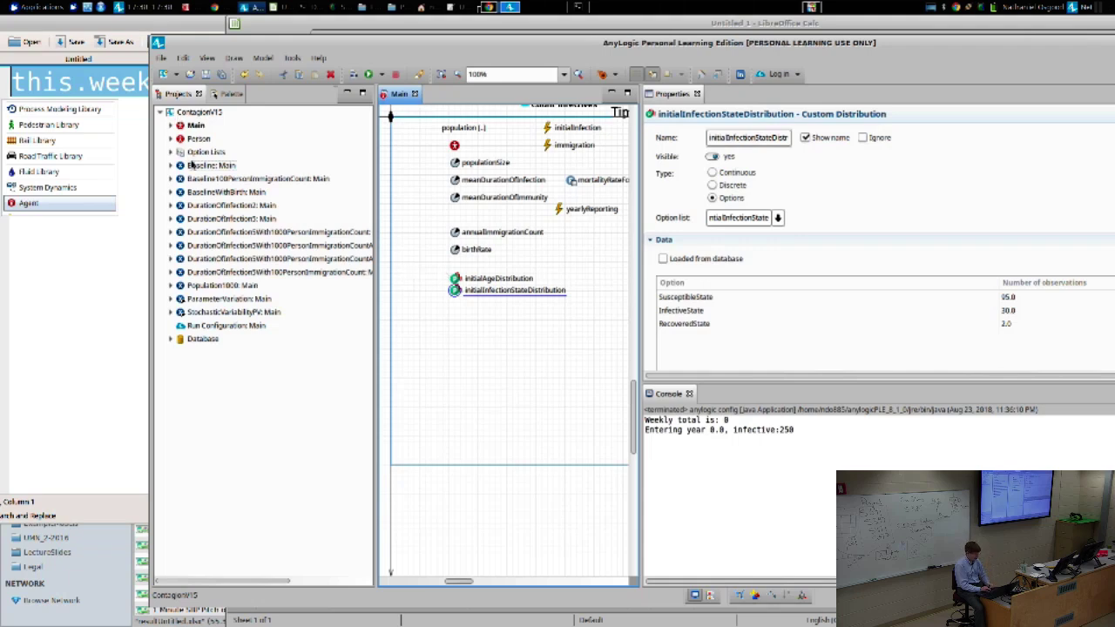
Step: In Person's infection statechart, set the condition of the branch transition into Infective to this.initialInfectionState == InfectiveState
{"action": "double_click", "coordinate": [193, 139]}
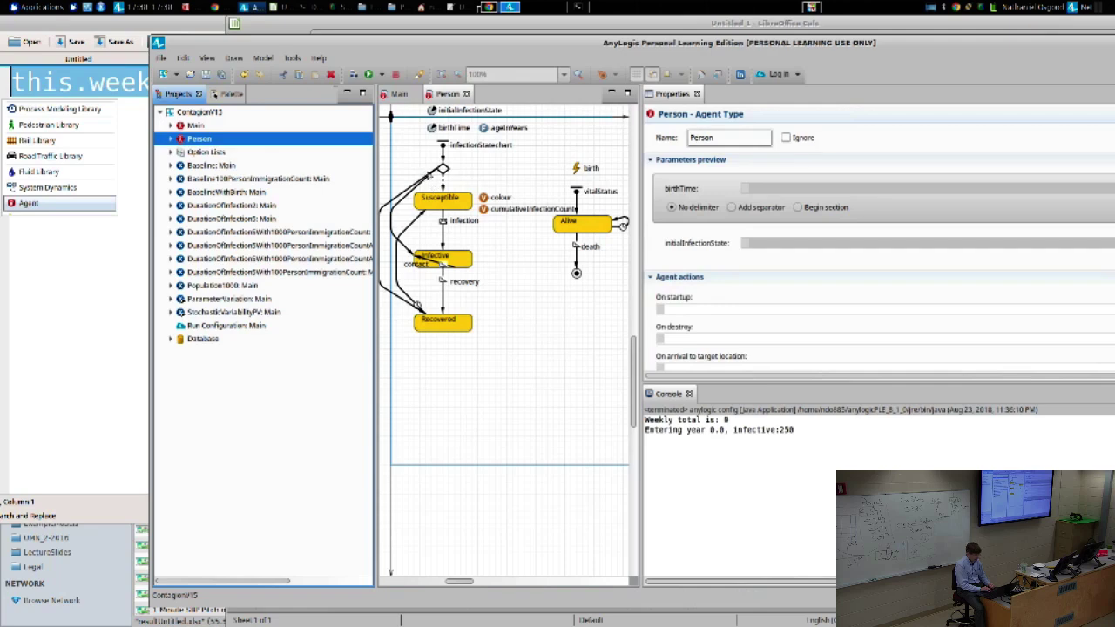
{"action": "left_click", "coordinate": [442, 180]}
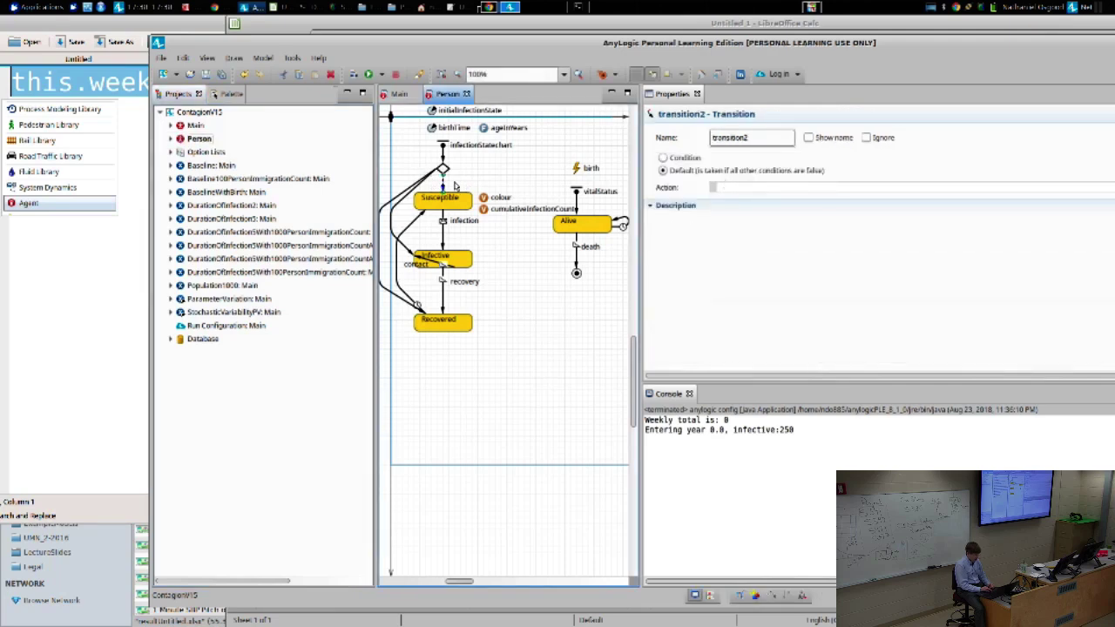
{"action": "left_click", "coordinate": [418, 186]}
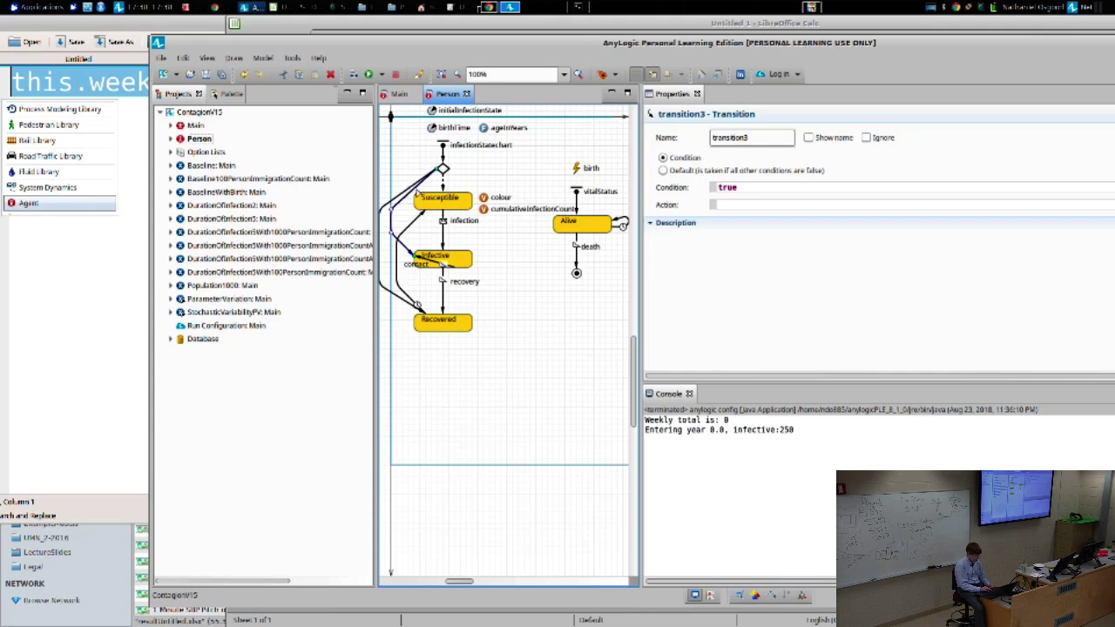
{"action": "left_click", "coordinate": [765, 189]}
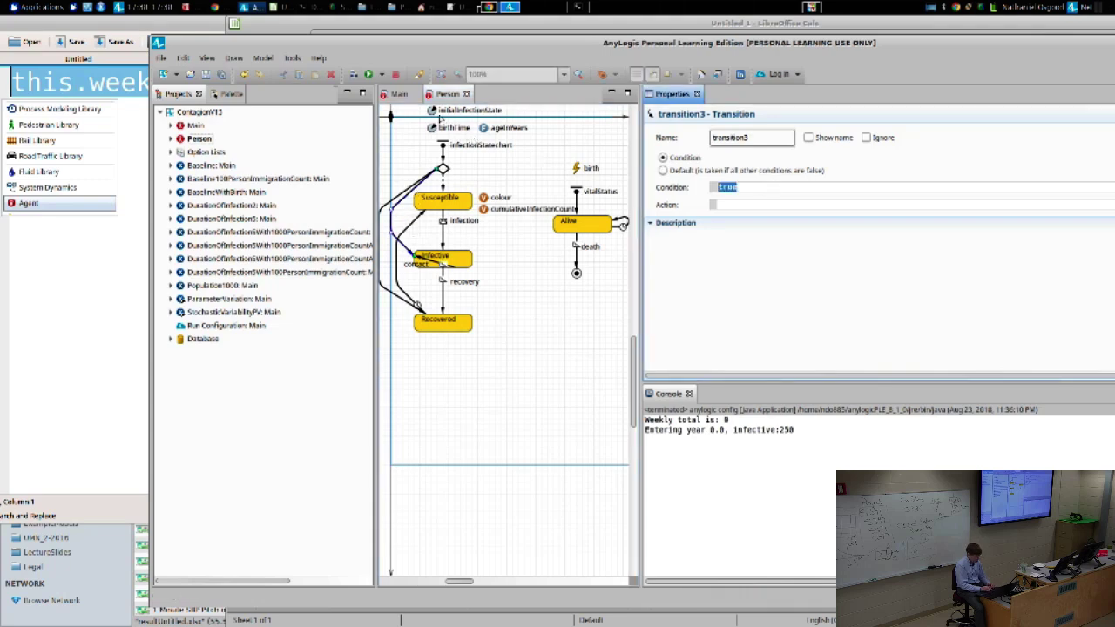
{"action": "type", "text": "1"}
{"action": "type", "text": "h"}
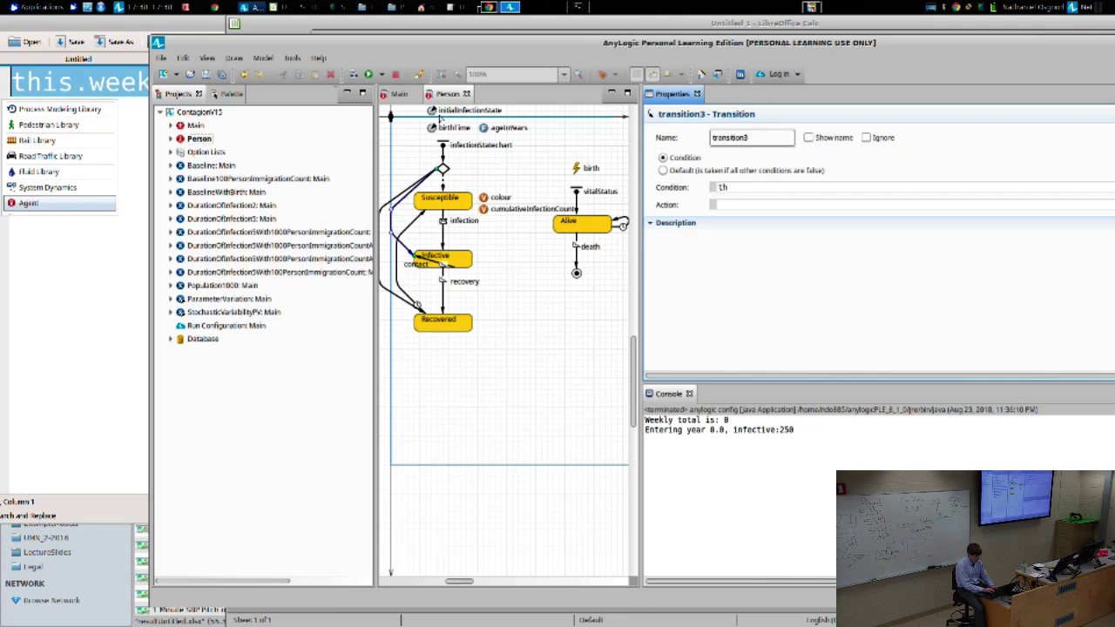
{"action": "type", "text": "is.initialInfectionState"}
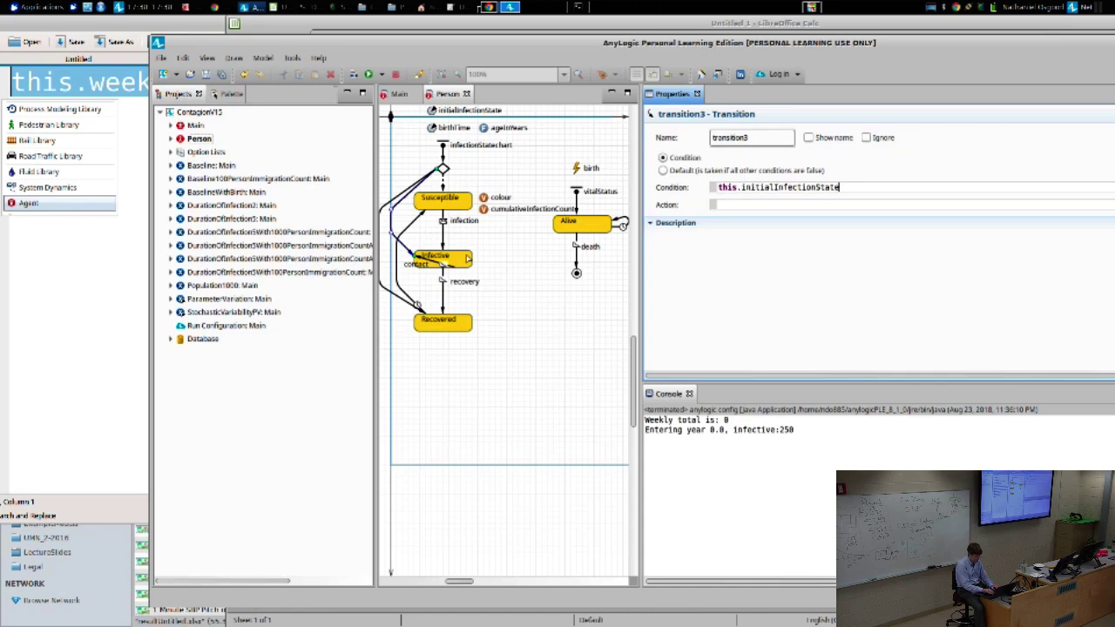
{"action": "type", "text": " == Infec"}
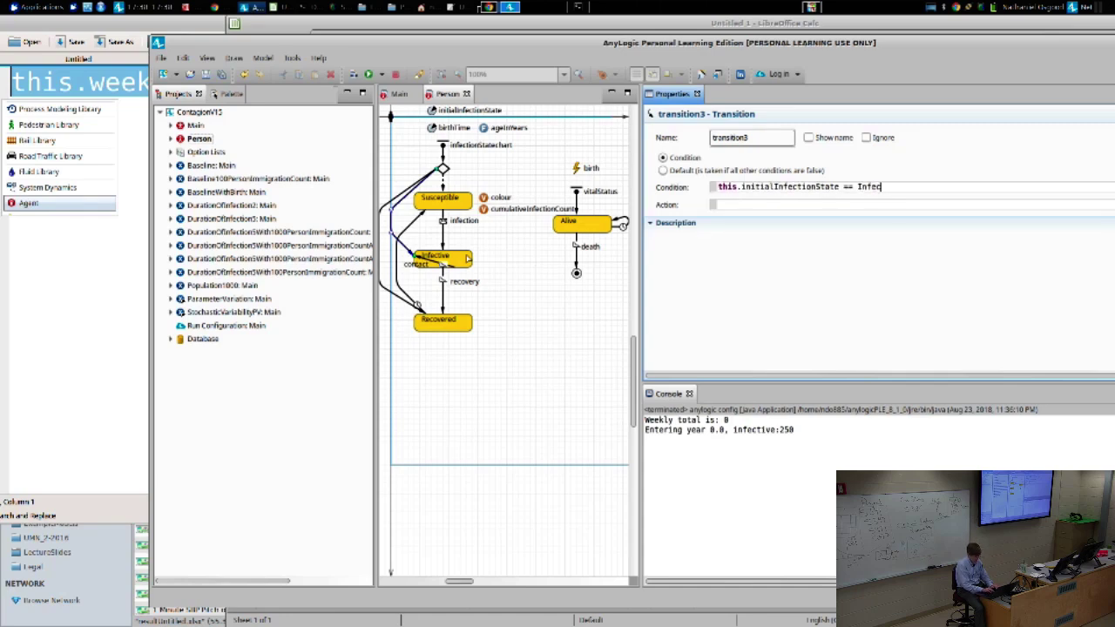
{"action": "type", "text": "tiveState"}
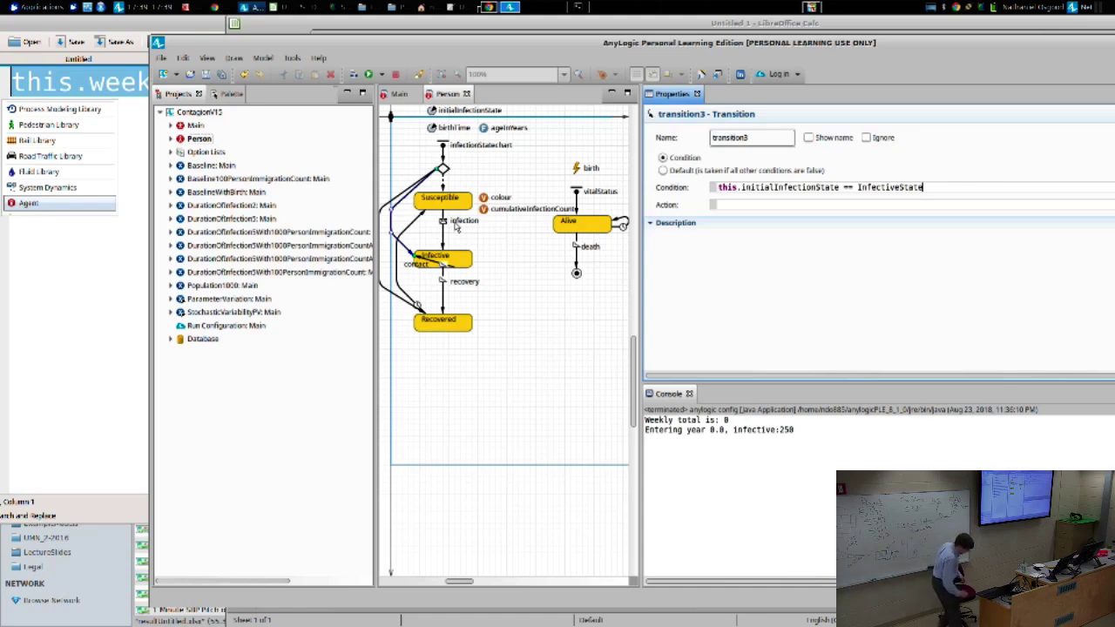
{"action": "left_click", "coordinate": [454, 227]}
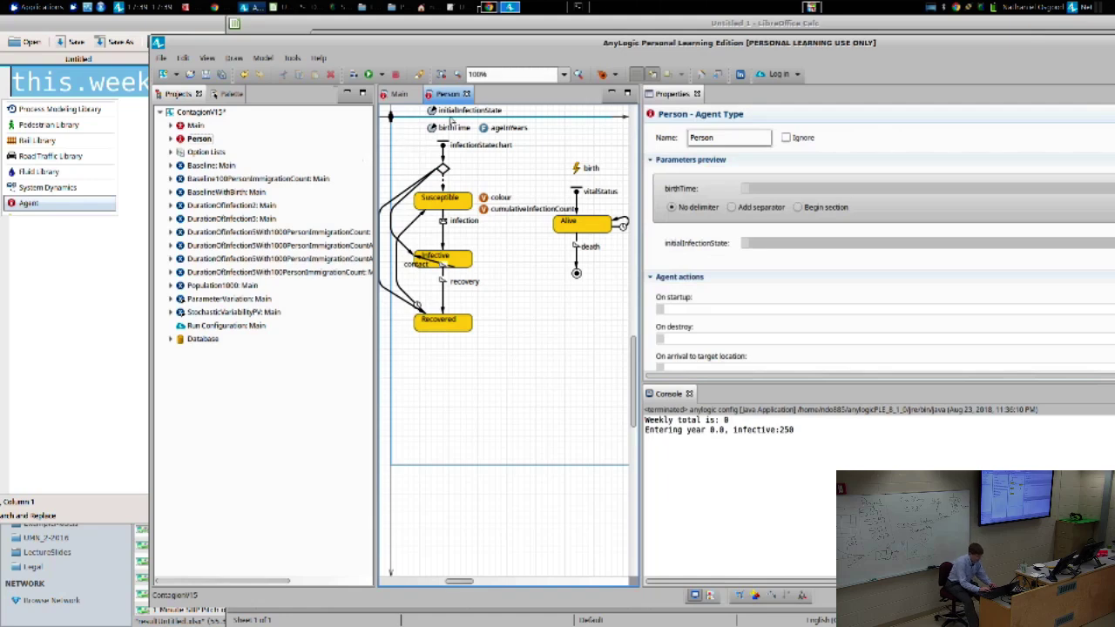
Step: Rename the branch transition leading to the Infective state as initialInfective
{"action": "left_click", "coordinate": [397, 206]}
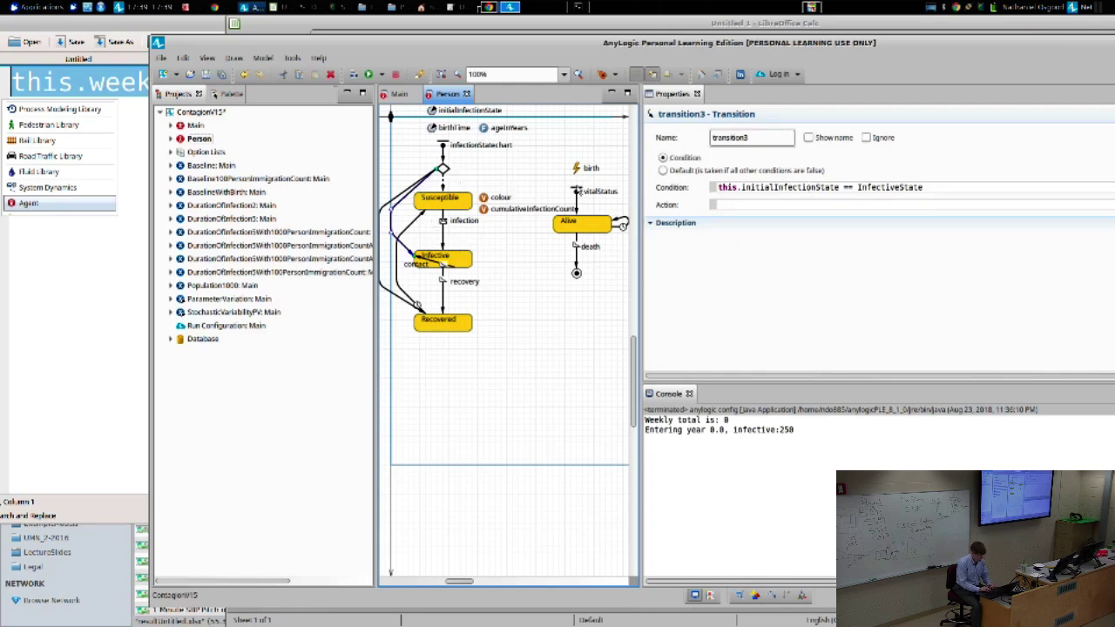
{"action": "double_click", "coordinate": [735, 138]}
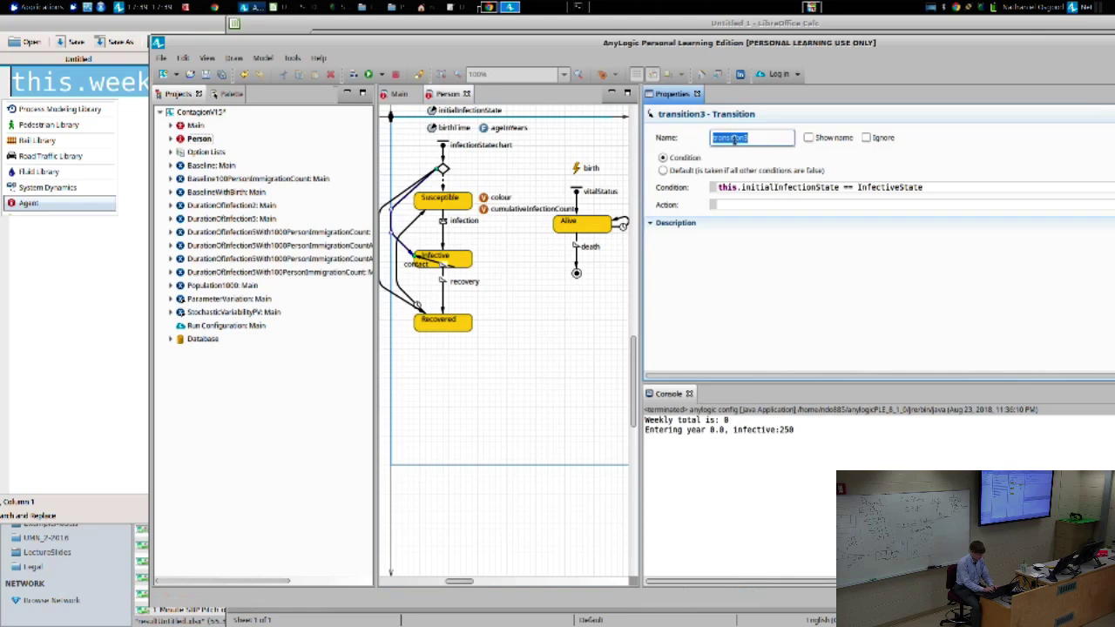
{"action": "type", "text": "initialInfective"}
{"action": "key", "text": "Return"}
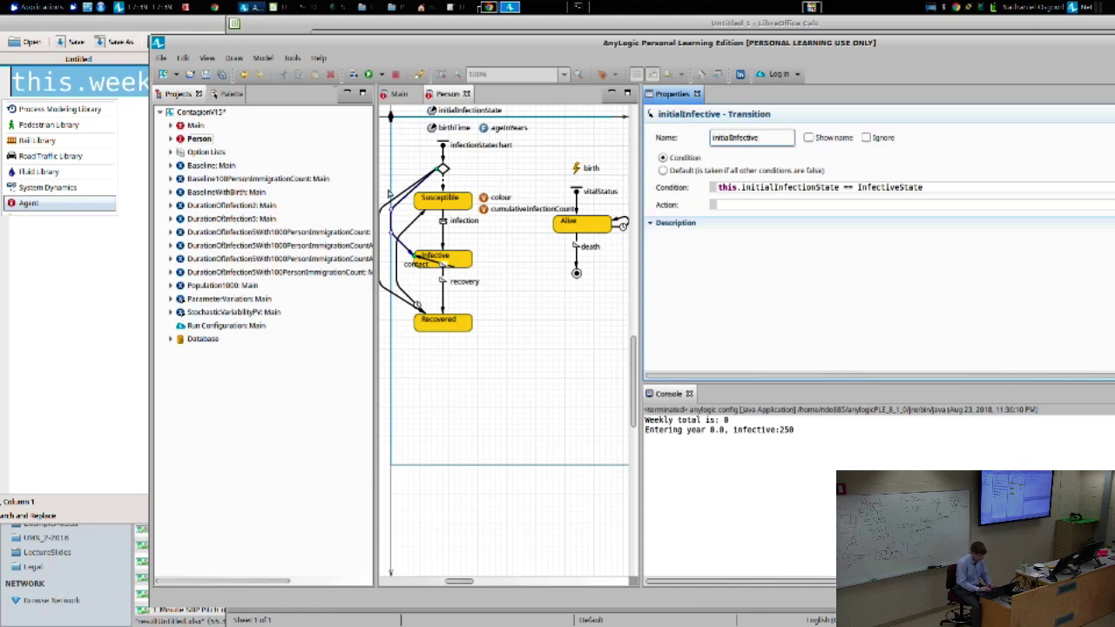
Step: Rename the branch transition leading to the Recovered state as initialRecovered
{"action": "left_click", "coordinate": [386, 209]}
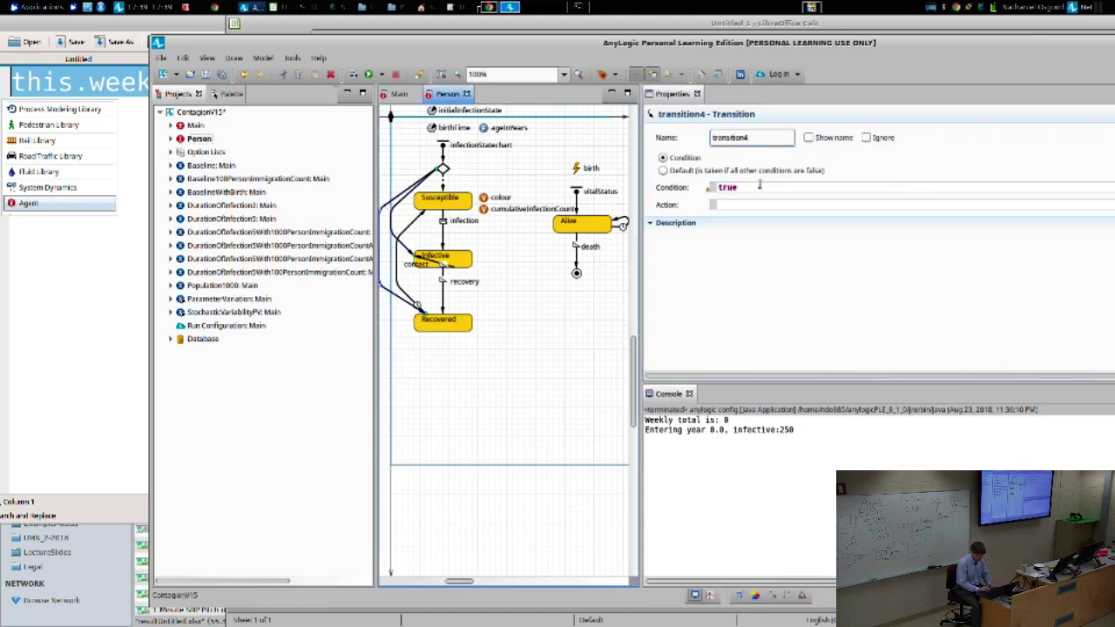
{"action": "key", "text": "ctrl+a"}
{"action": "double_click", "coordinate": [736, 136]}
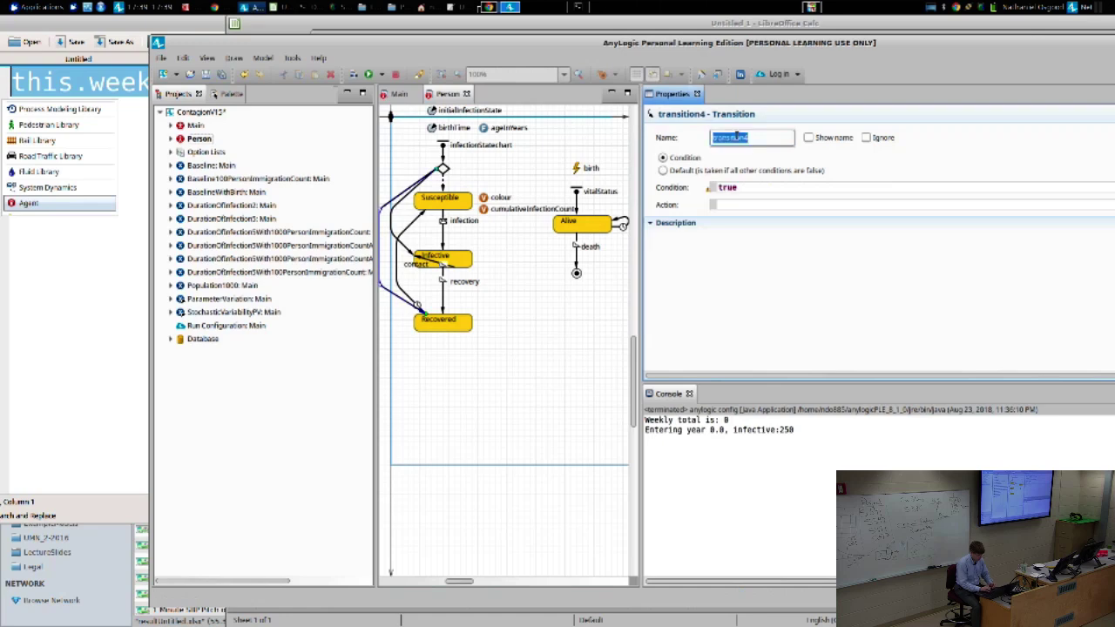
{"action": "type", "text": "o"}
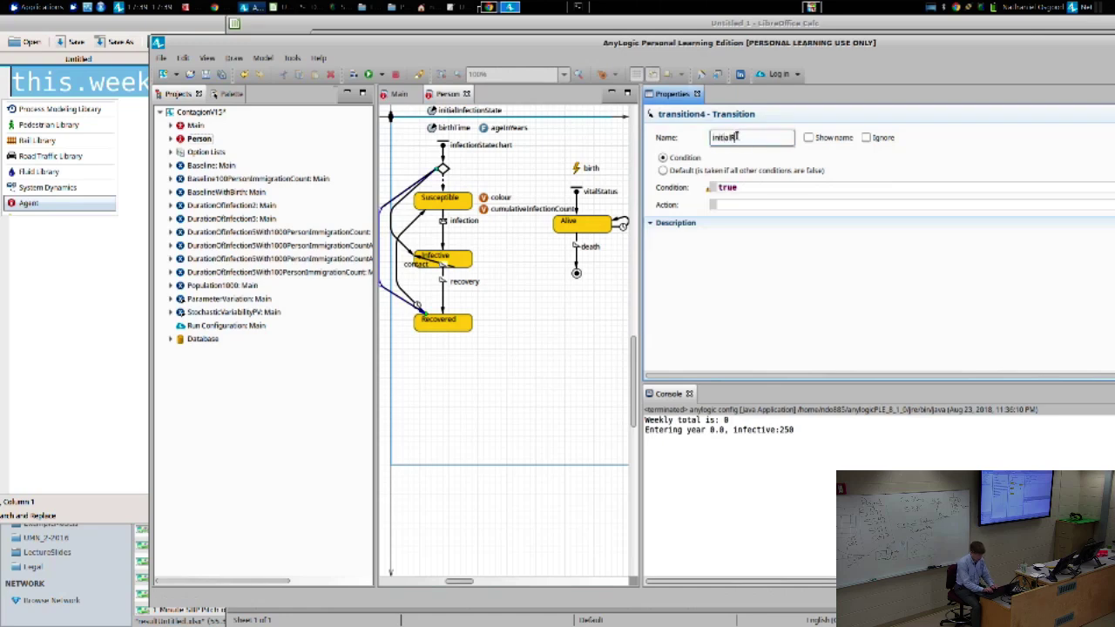
{"action": "type", "text": "nitialRecovered"}
Step: Set the condition of the initialRecovered transition to this.initialInfectionState == RecoveredState
{"action": "left_click", "coordinate": [732, 186]}
{"action": "key", "text": "ctrl+a"}
{"action": "type", "text": "t"}
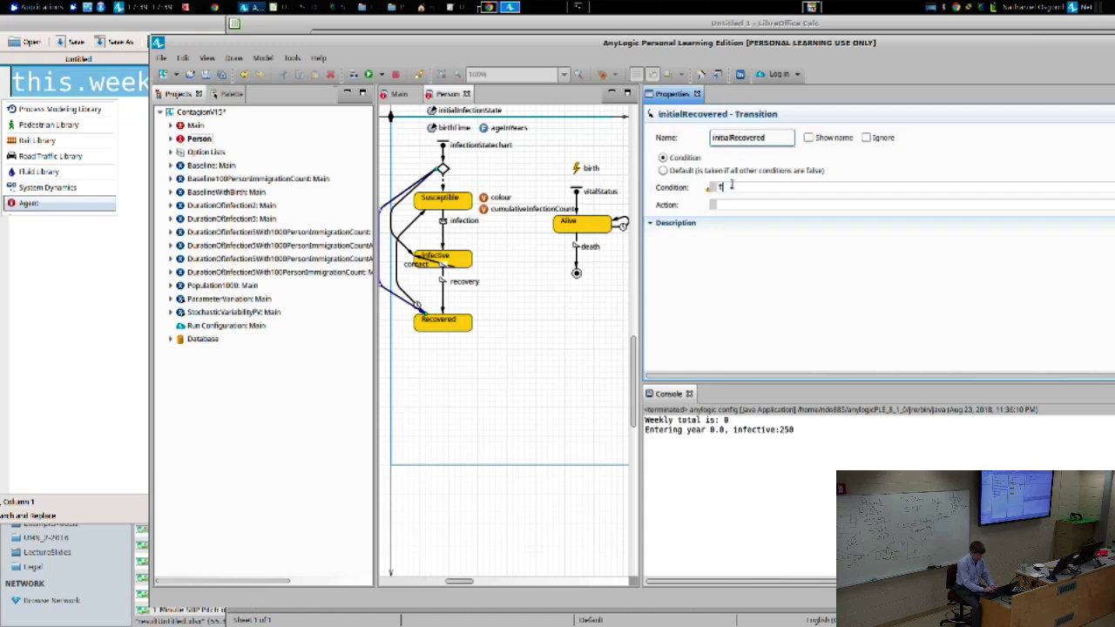
{"action": "type", "text": "his.initialInfectionState ="}
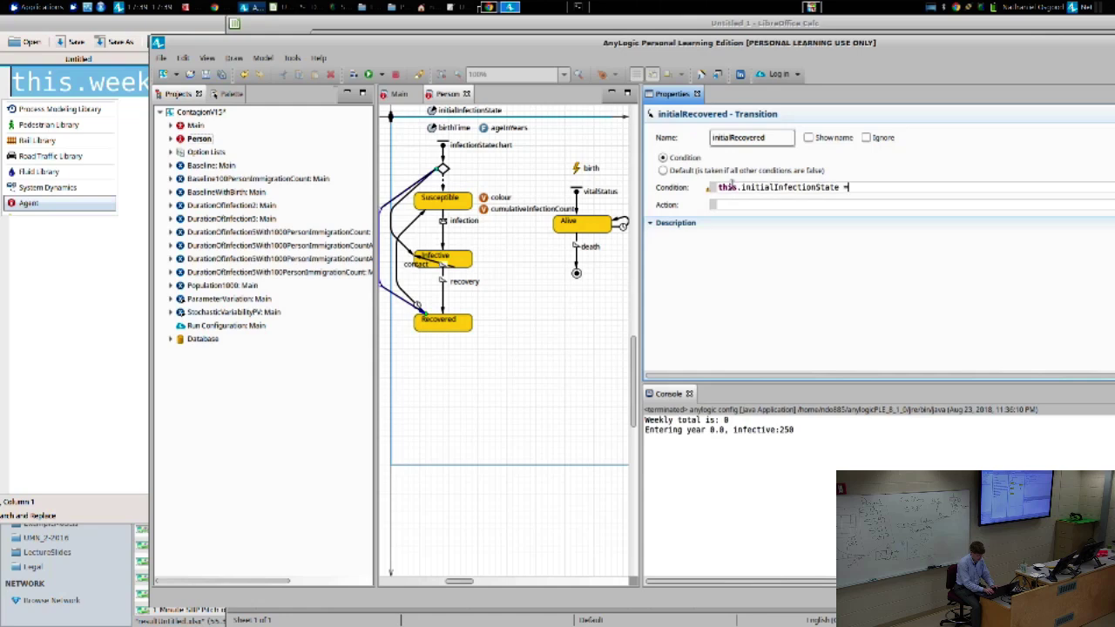
{"action": "type", "text": "= RecoveredState"}
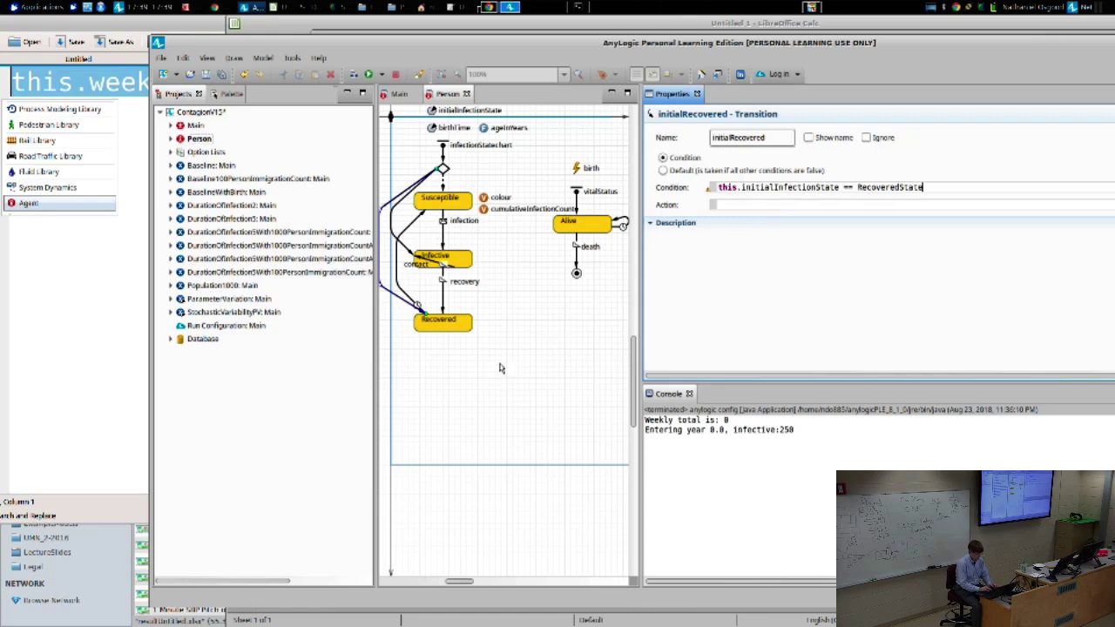
Step: Check the initialInfective condition against the option names in Main's initialInfectionStateDistribution, and review the default branch transition into Susceptible
{"action": "left_click", "coordinate": [397, 211]}
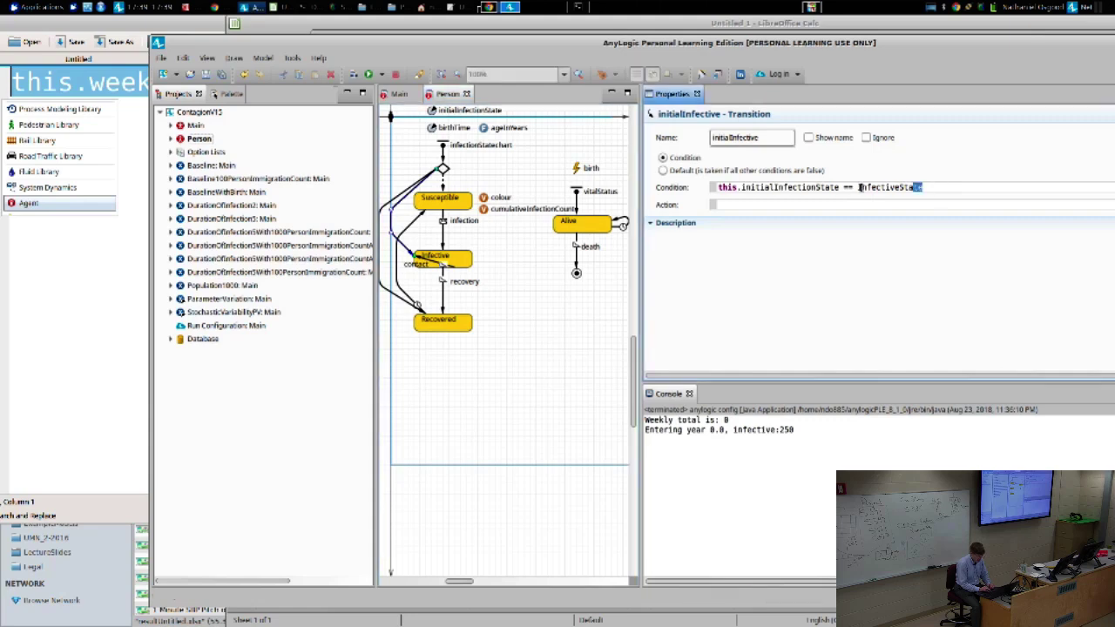
{"action": "left_click_drag", "start_coordinate": [939, 185], "coordinate": [646, 194]}
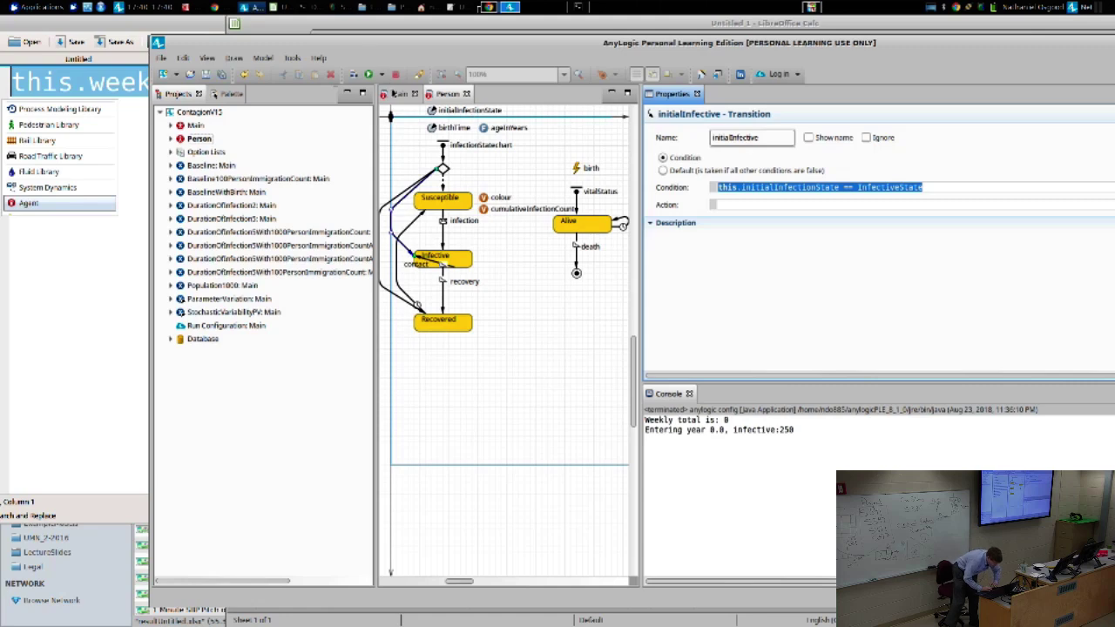
{"action": "key", "text": "ctrl+Page_Up"}
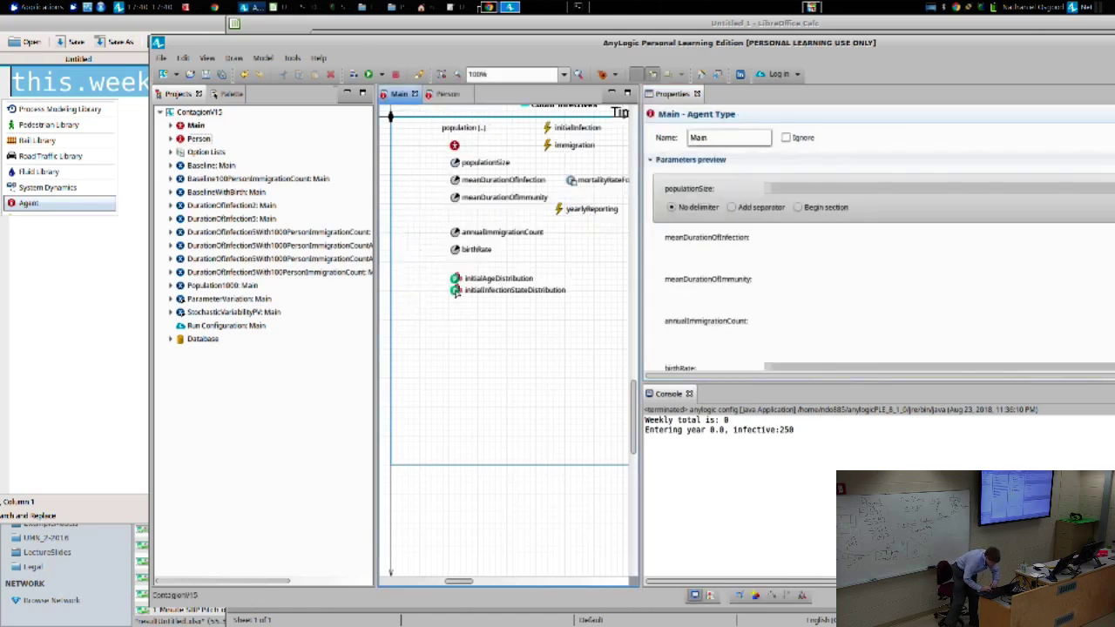
{"action": "left_click", "coordinate": [454, 291]}
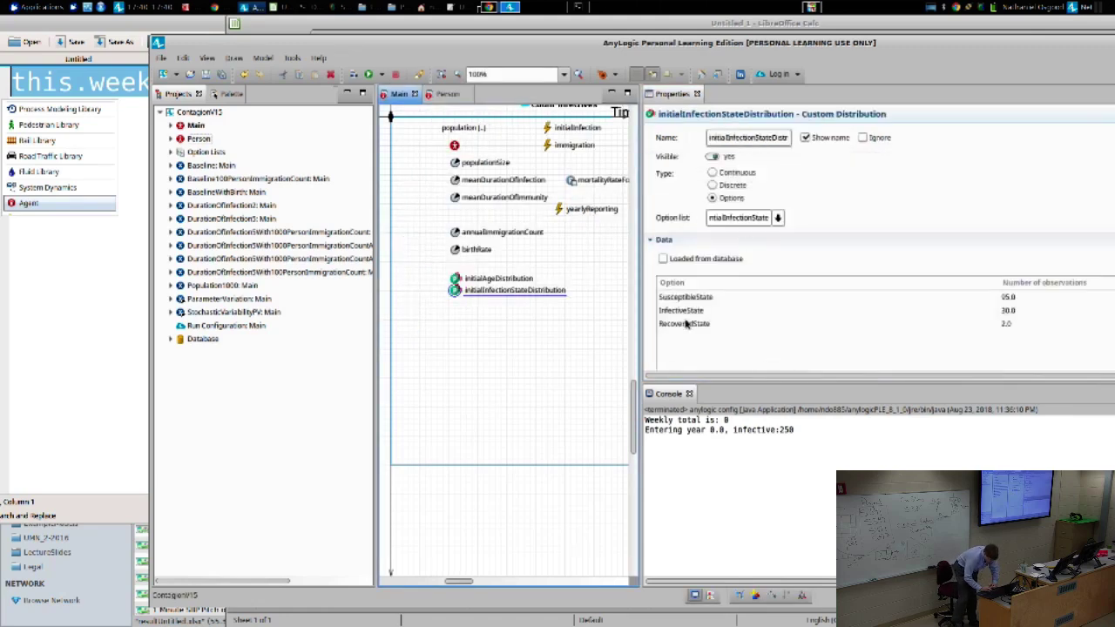
{"action": "left_click", "coordinate": [443, 94]}
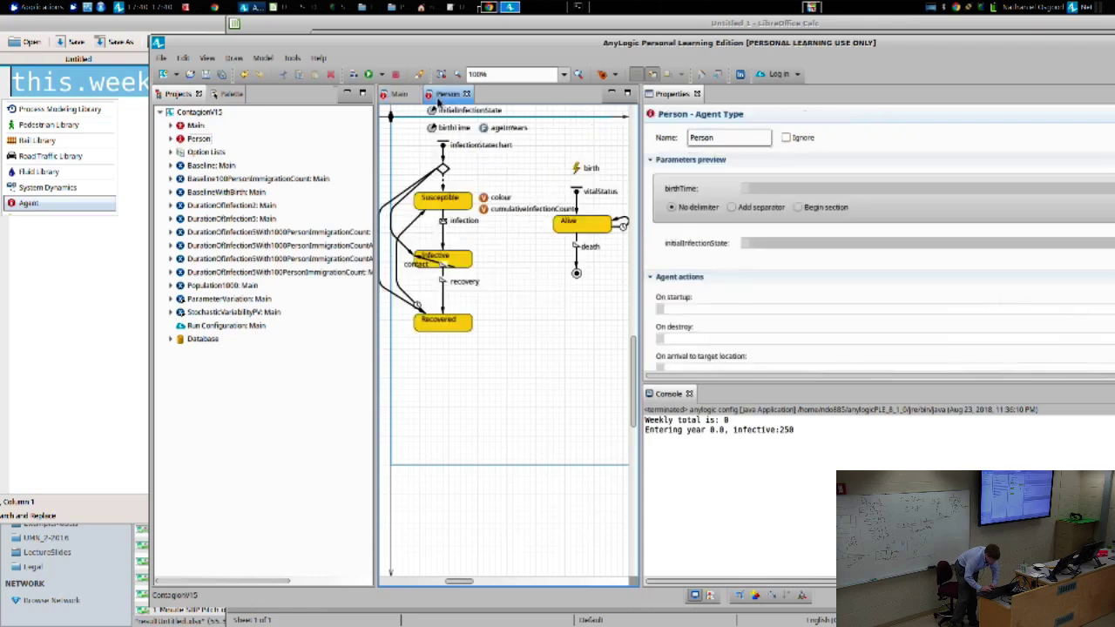
{"action": "left_click", "coordinate": [452, 198]}
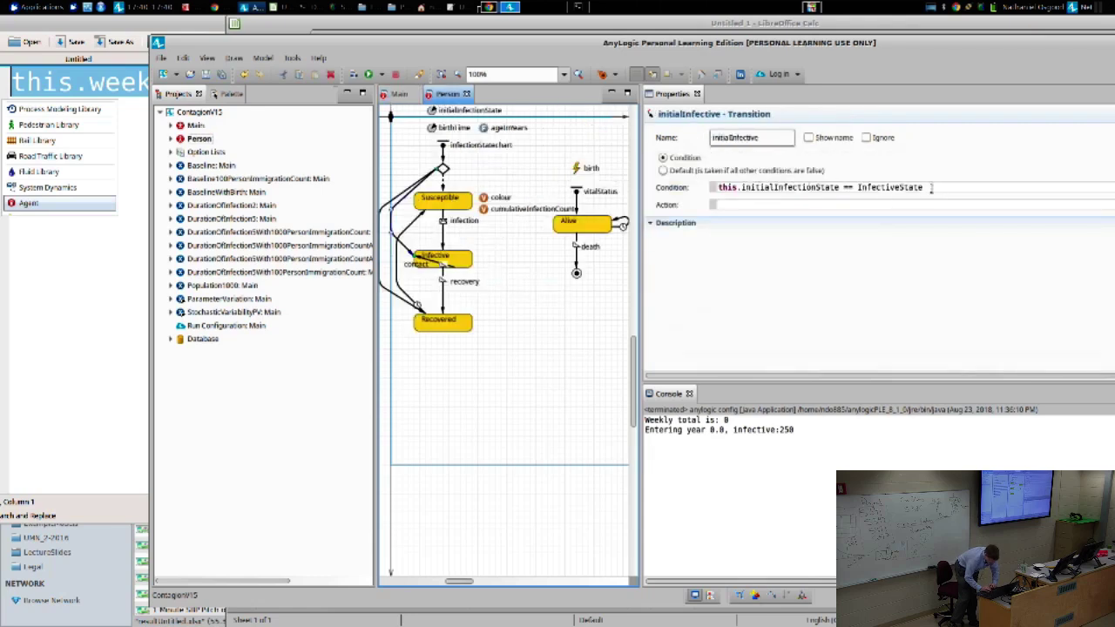
{"action": "left_click_drag", "start_coordinate": [926, 186], "coordinate": [716, 187]}
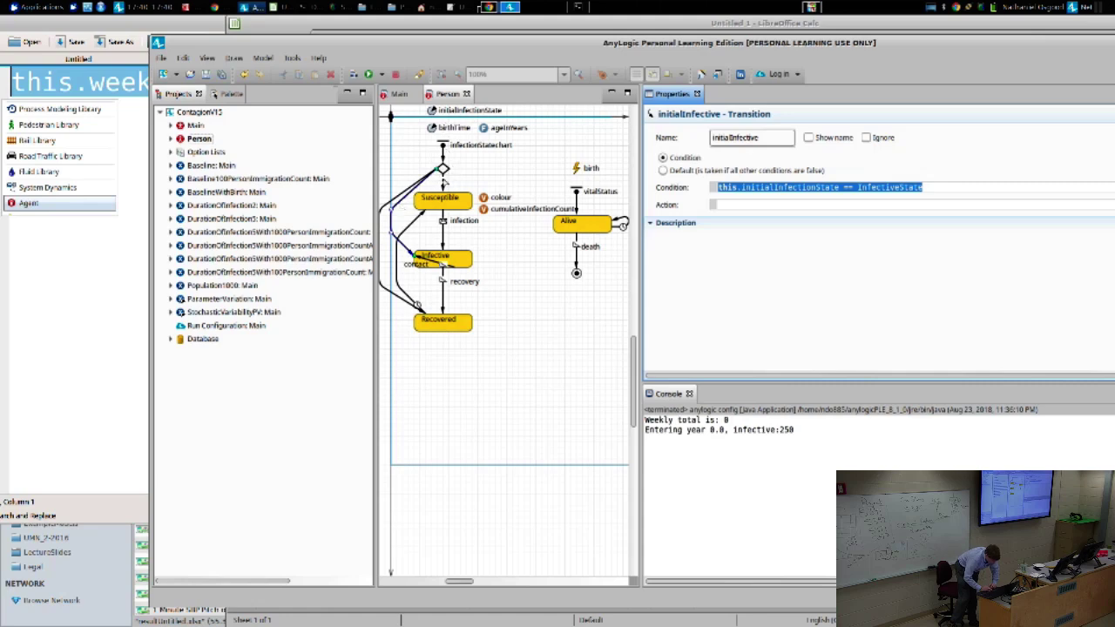
{"action": "left_click", "coordinate": [444, 183]}
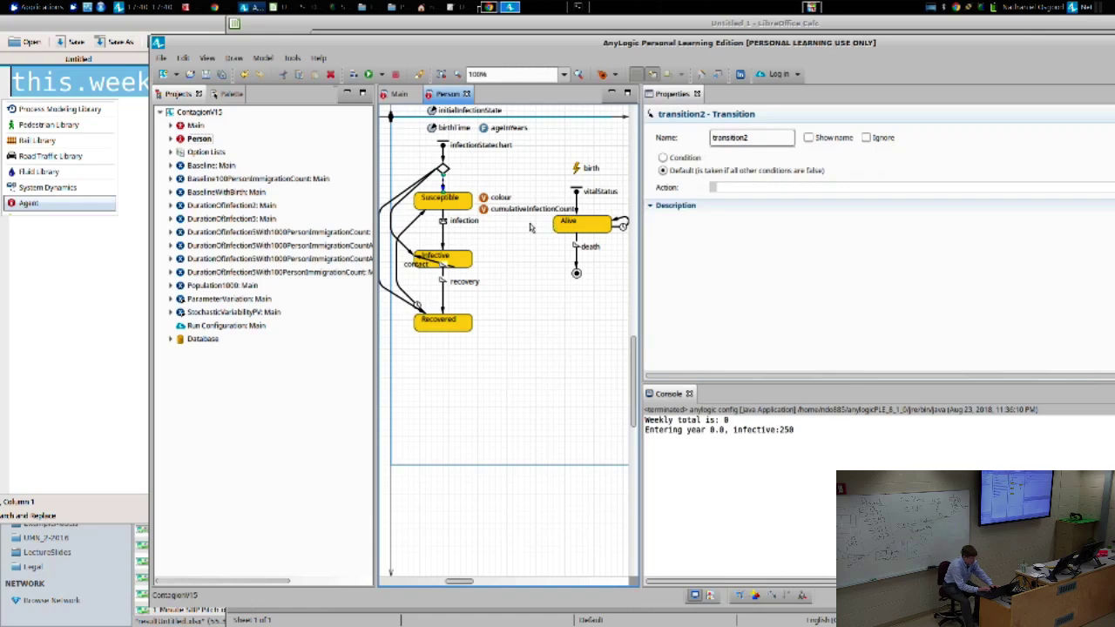
Step: Launch the Baseline experiment and run the simulation to check the agents' initial infection states
{"action": "right_click", "coordinate": [220, 170]}
{"action": "left_click", "coordinate": [270, 324]}
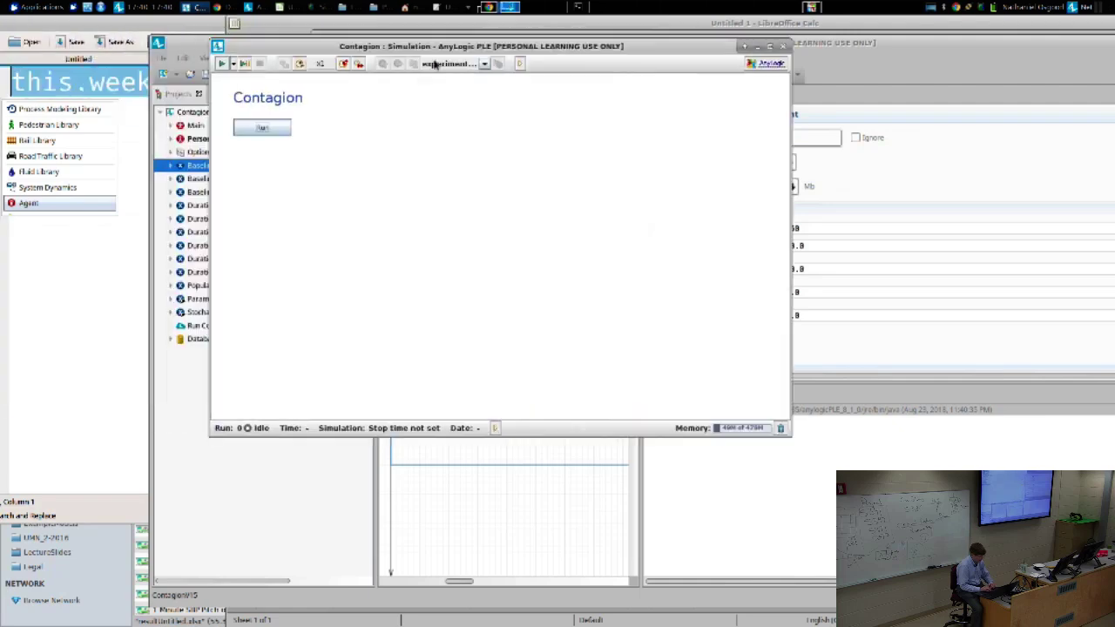
{"action": "left_click", "coordinate": [261, 127]}
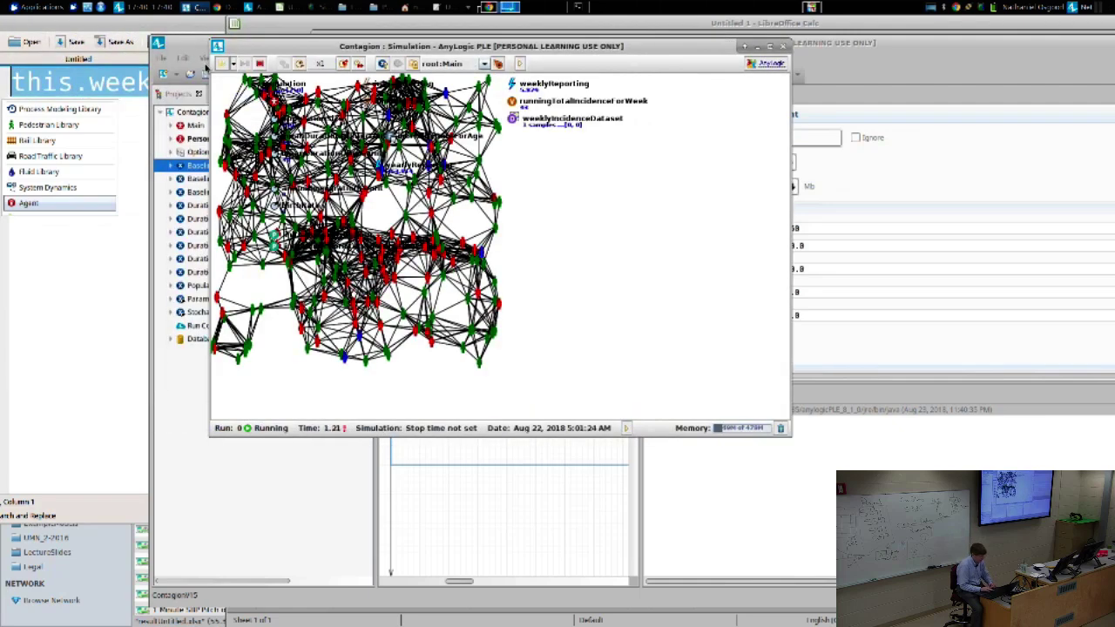
Step: Stop the current simulation, relaunch the Baseline experiment, and advance one step to view the top-level agent's population at time 0
{"action": "left_click", "coordinate": [259, 63]}
{"action": "double_click", "coordinate": [220, 46]}
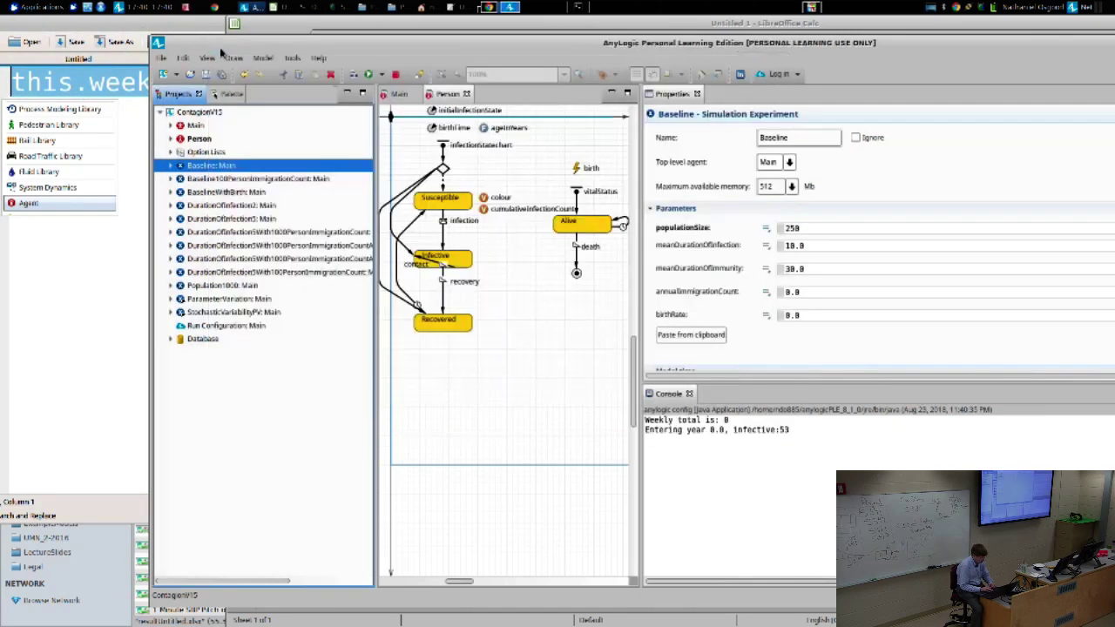
{"action": "right_click", "coordinate": [209, 167]}
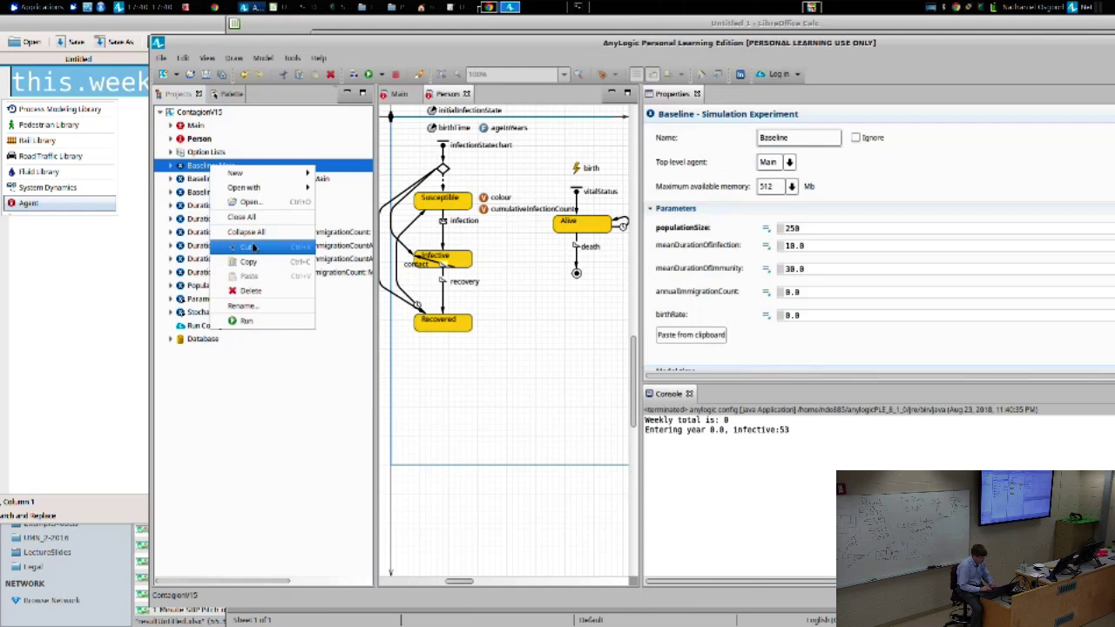
{"action": "left_click", "coordinate": [263, 326]}
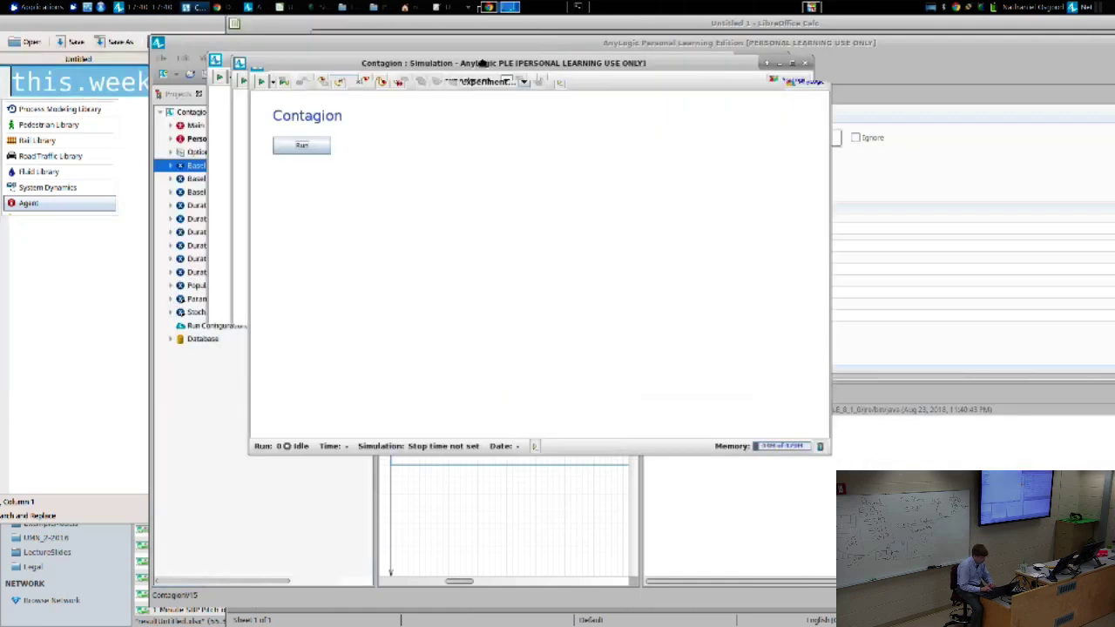
{"action": "left_click", "coordinate": [304, 82]}
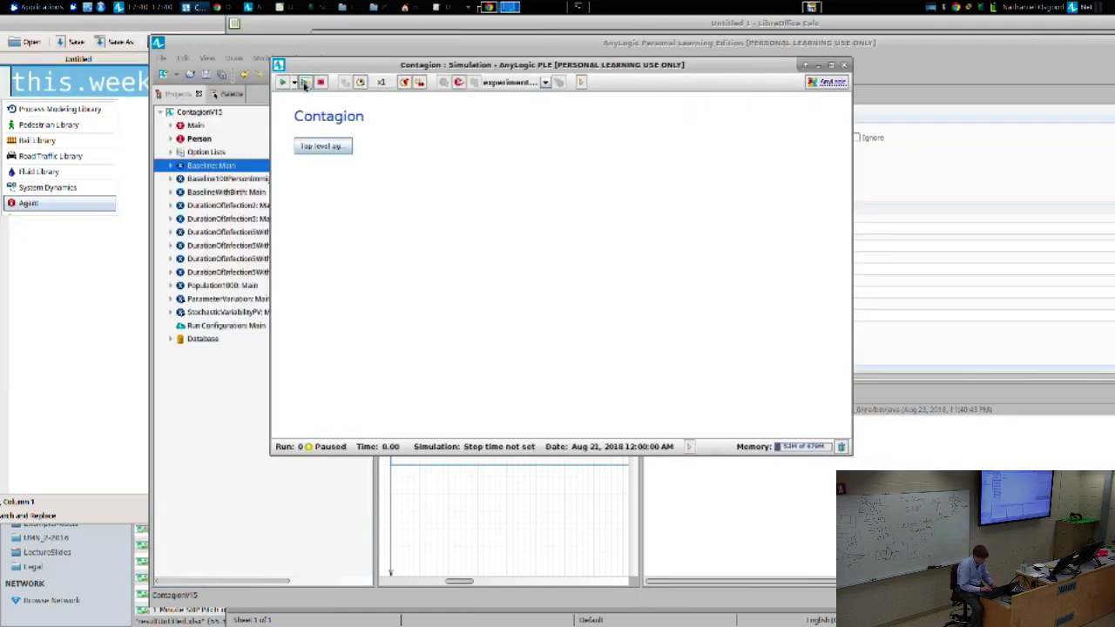
{"action": "left_click", "coordinate": [322, 145]}
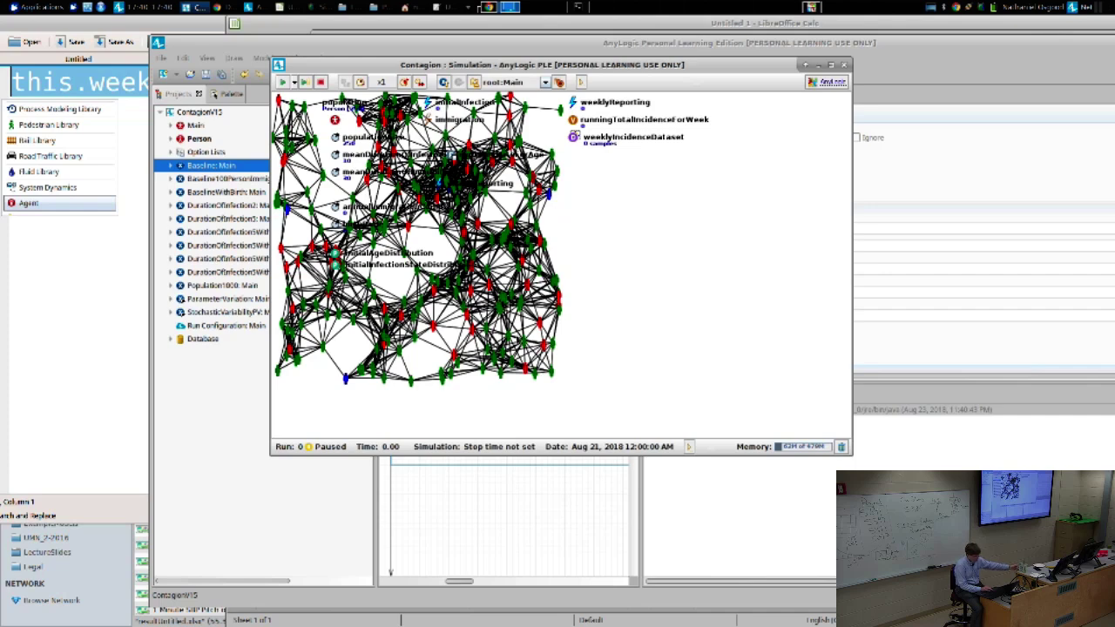
Step: Compare the agents' initial infection states with the observation counts in Main's initialInfectionStateDistribution
{"action": "key", "text": "alt+F4"}
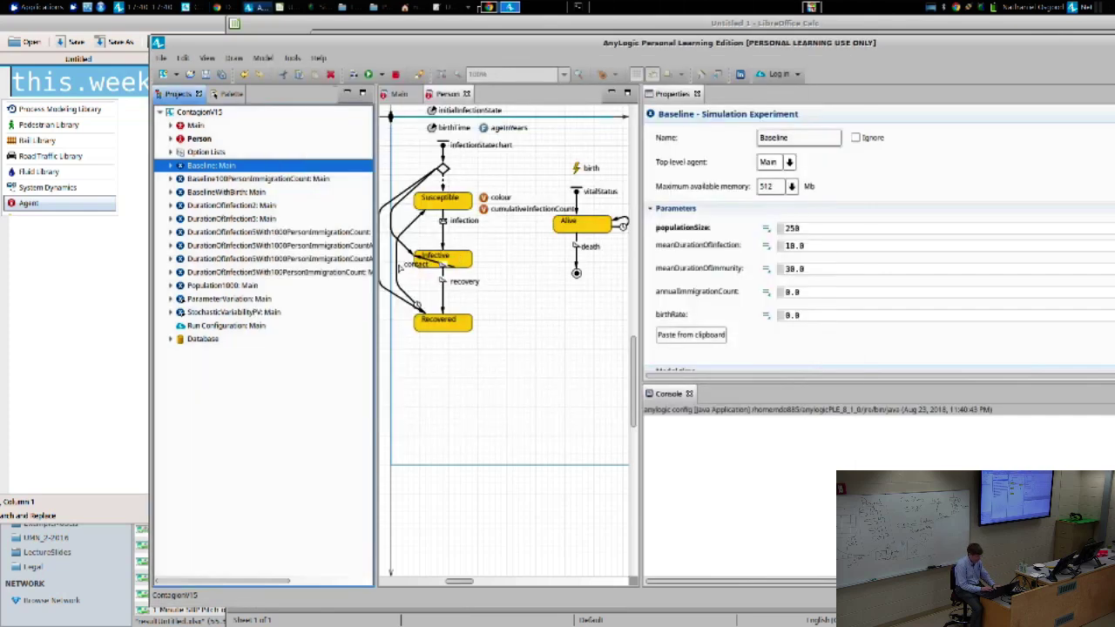
{"action": "key", "text": "alt+Tab"}
{"action": "left_click", "coordinate": [399, 93]}
{"action": "left_click", "coordinate": [459, 290]}
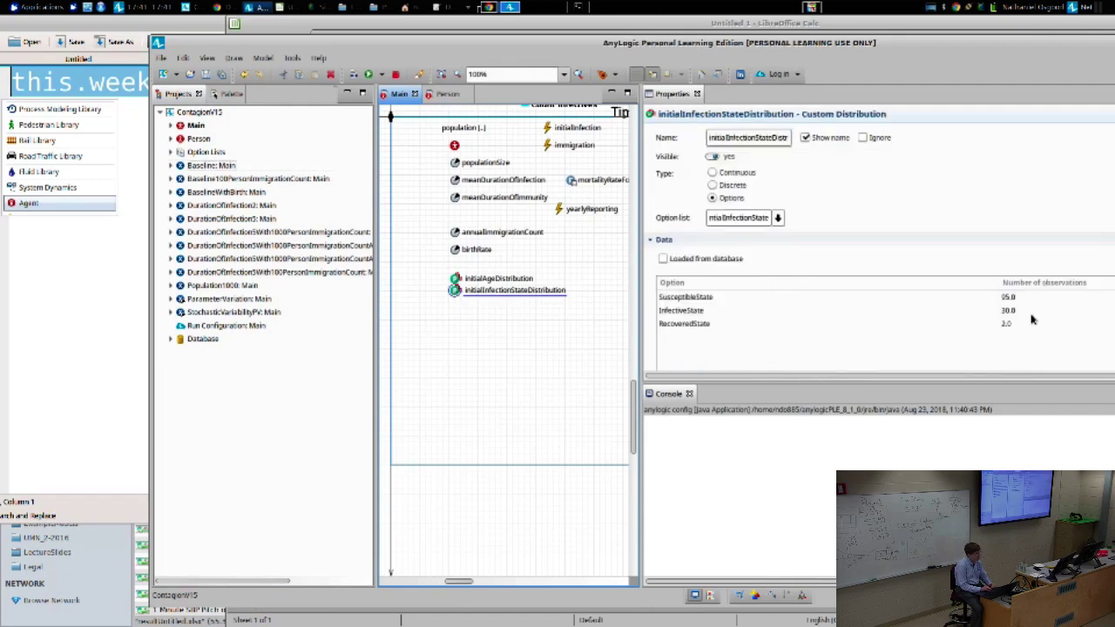
{"action": "key", "text": "alt+Tab"}
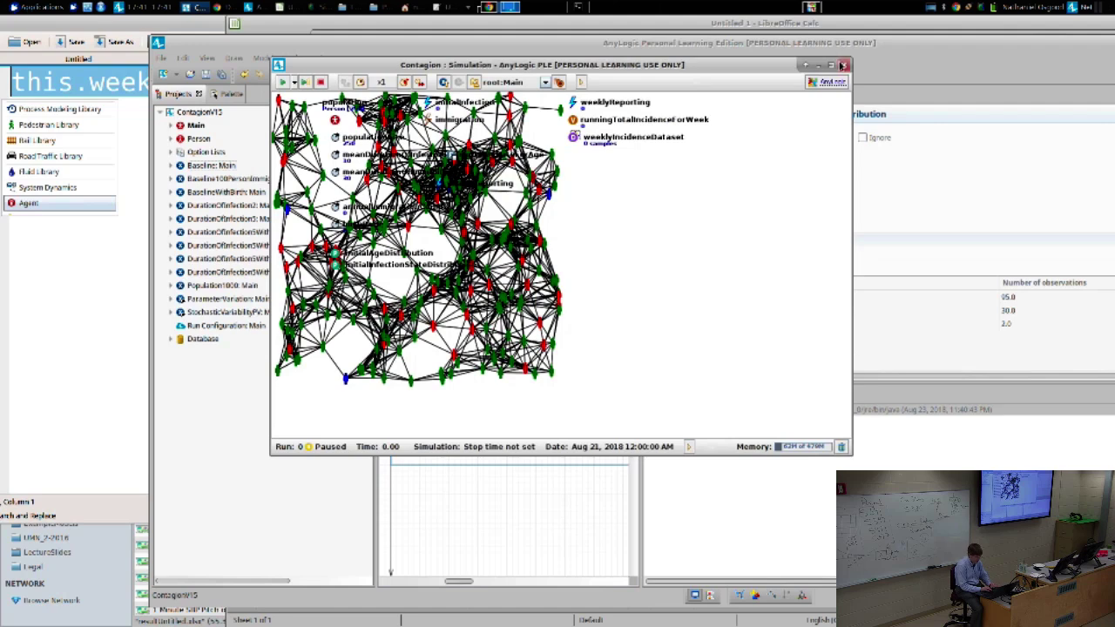
Step: Close the simulation and set the number of observations for InfectiveState to 3.0 in initialInfectionStateDistribution
{"action": "left_click", "coordinate": [844, 64]}
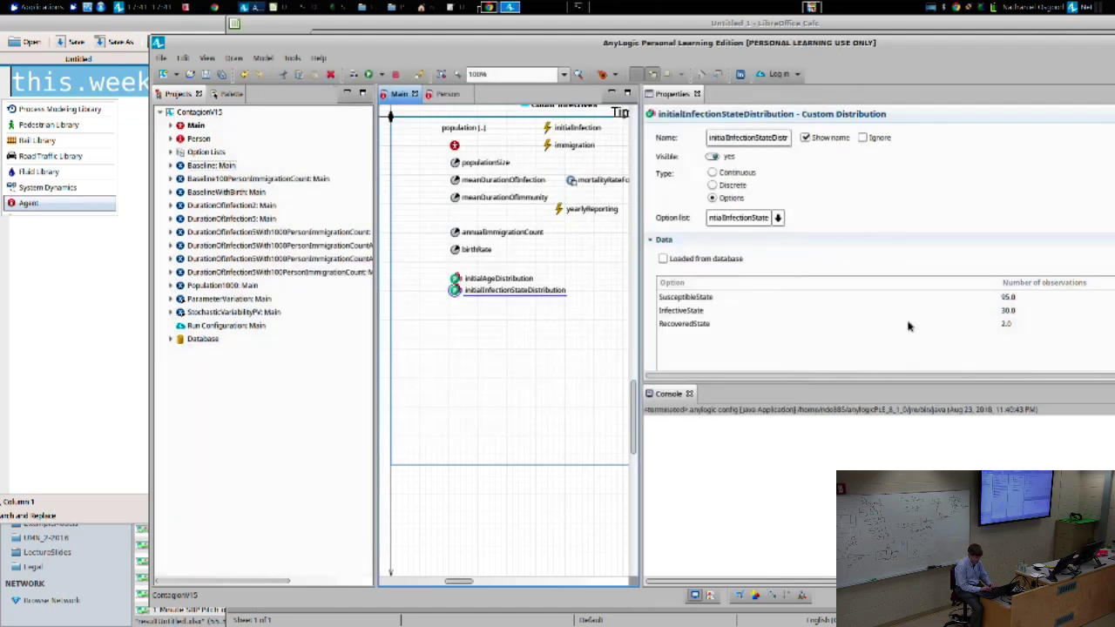
{"action": "left_click", "coordinate": [1008, 310]}
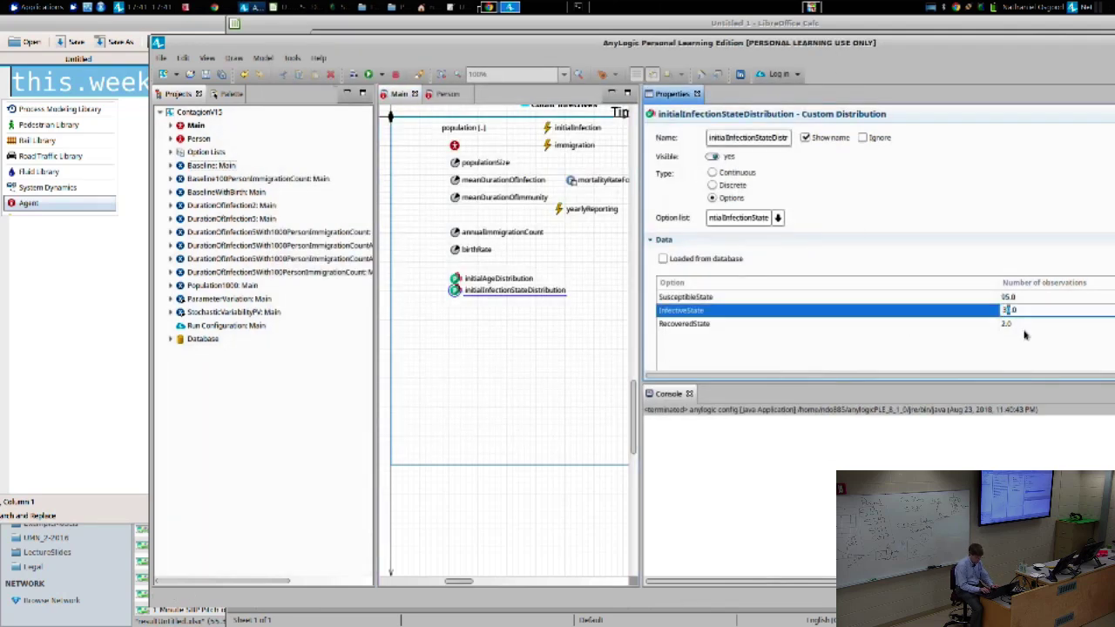
{"action": "key", "text": "BackSpace"}
{"action": "key", "text": "Return"}
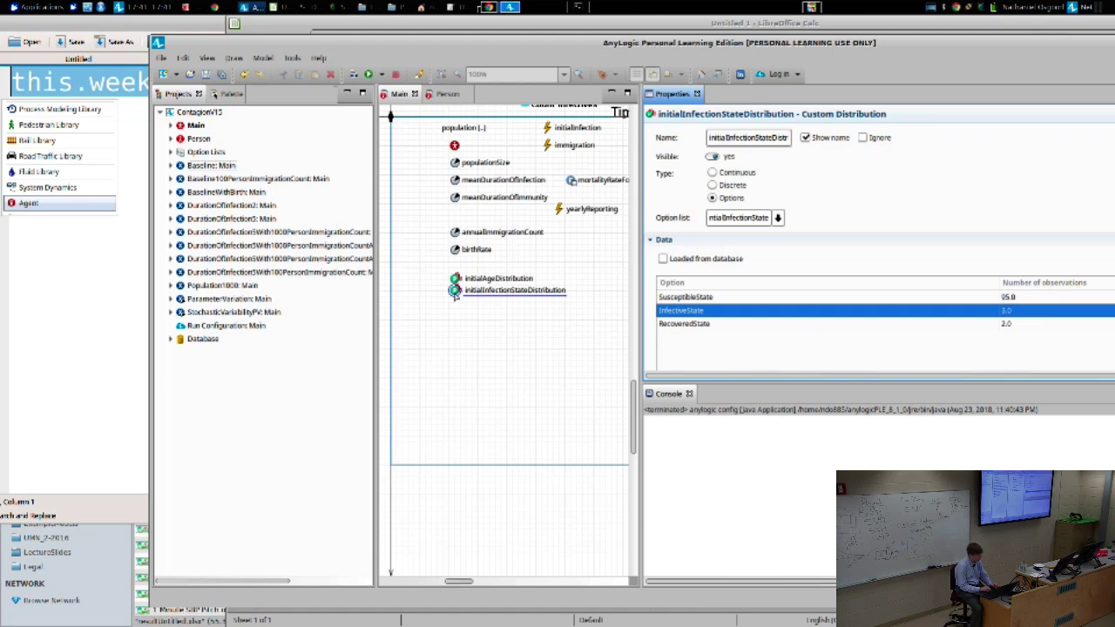
Step: Rerun the Baseline experiment with a single step, inspect the agents' initial infection states in the top-level agent, and close the simulation
{"action": "right_click", "coordinate": [199, 166]}
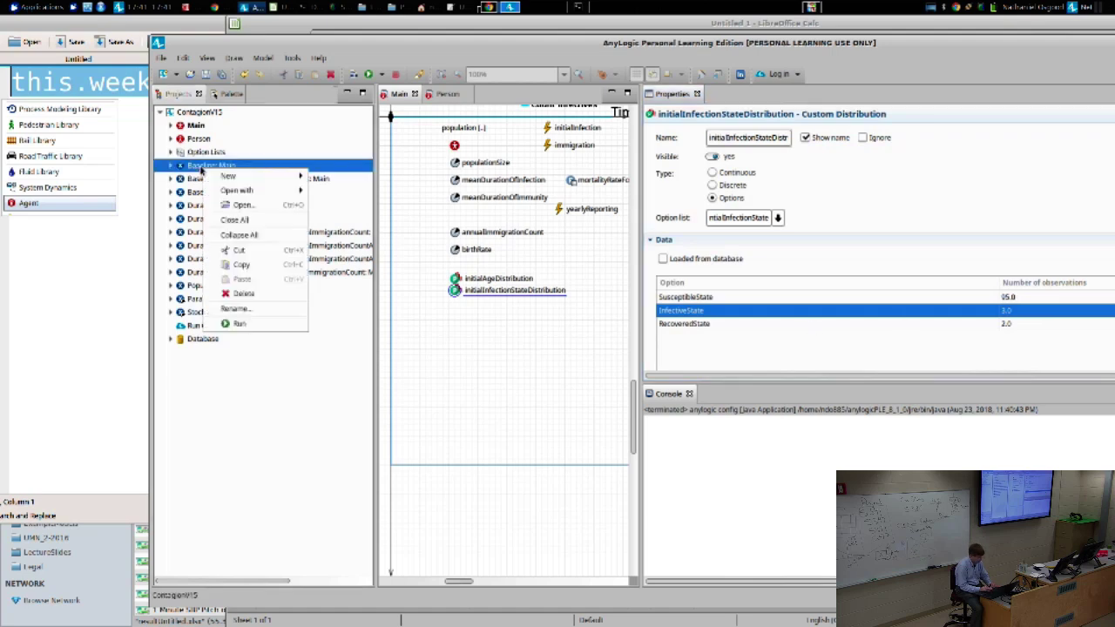
{"action": "left_click", "coordinate": [269, 323]}
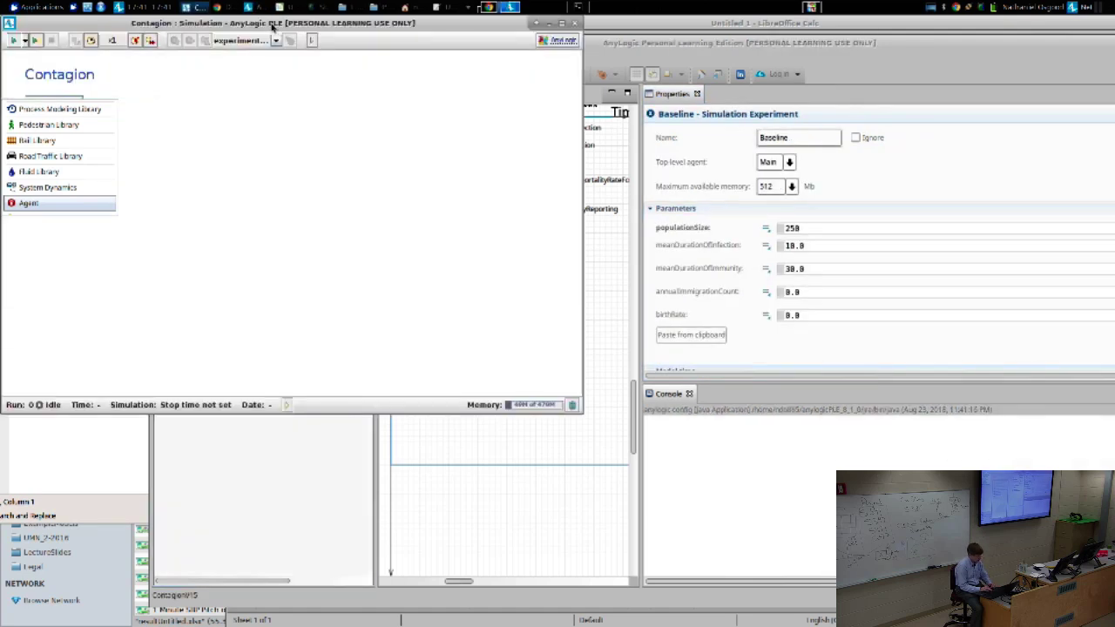
{"action": "left_click_drag", "start_coordinate": [265, 24], "coordinate": [518, 35]}
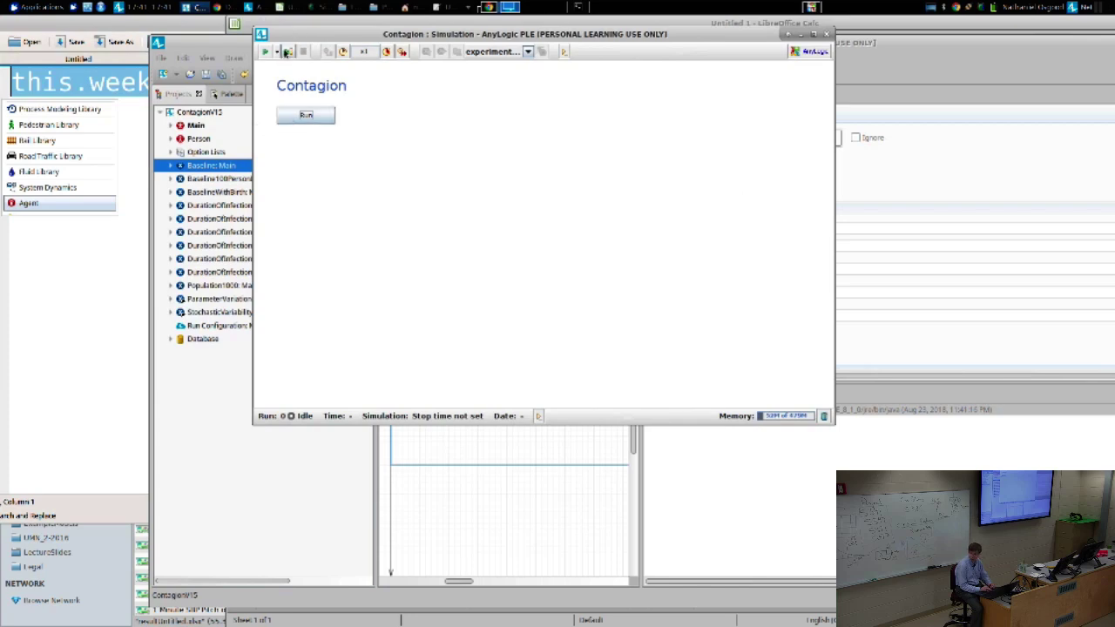
{"action": "left_click", "coordinate": [288, 53]}
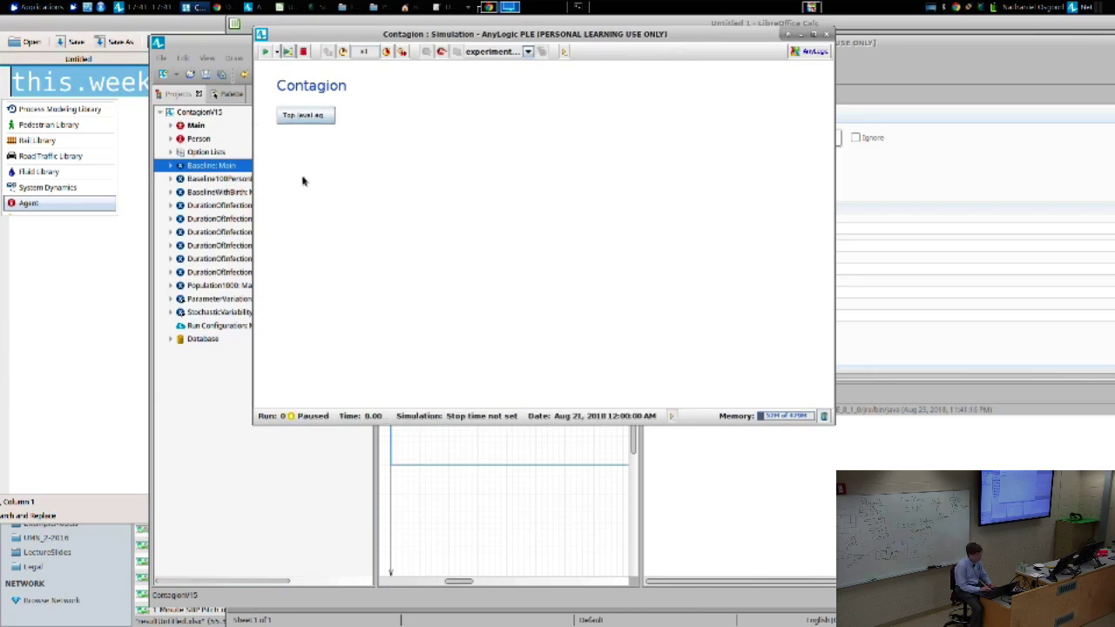
{"action": "left_click", "coordinate": [305, 123]}
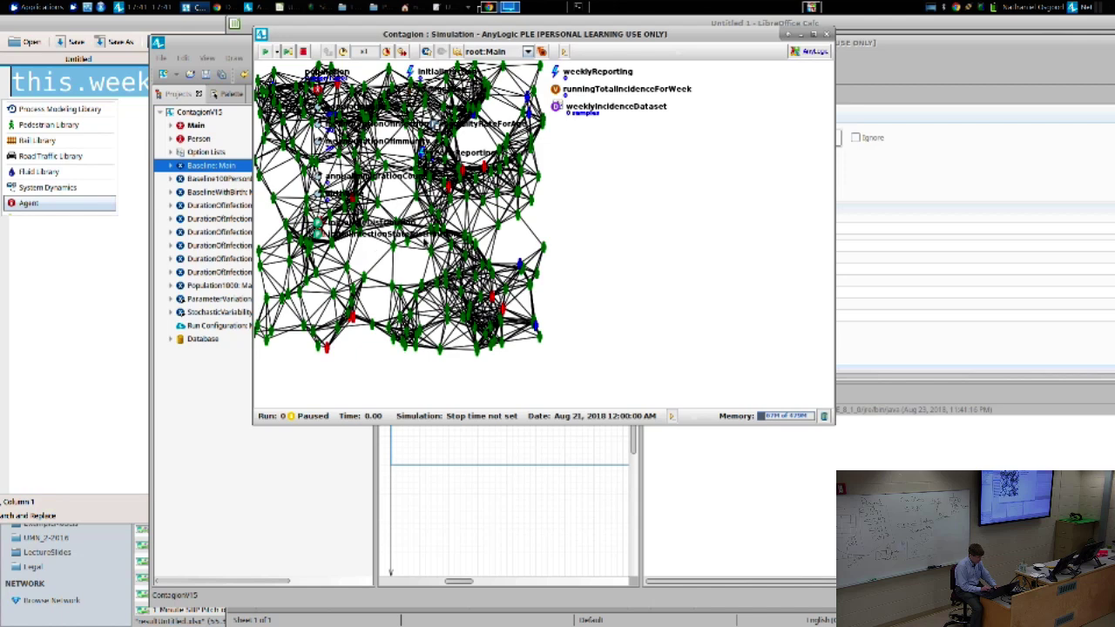
{"action": "key", "text": "alt+F4"}
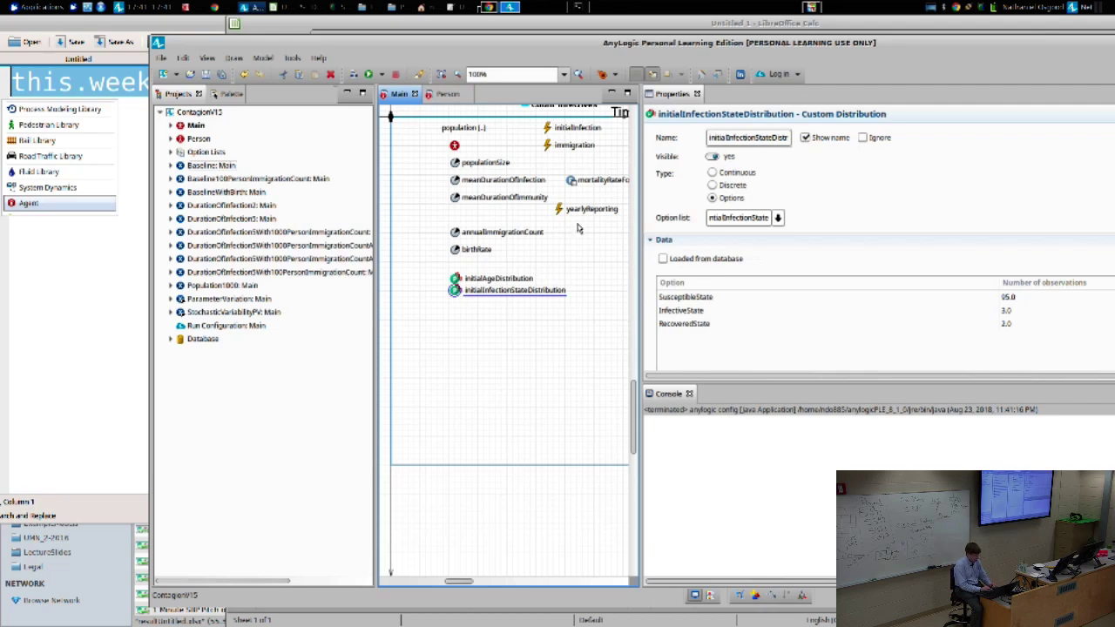
Step: Review Person's initialInfectionState parameter and the option list that defines its type
{"action": "left_click", "coordinate": [445, 94]}
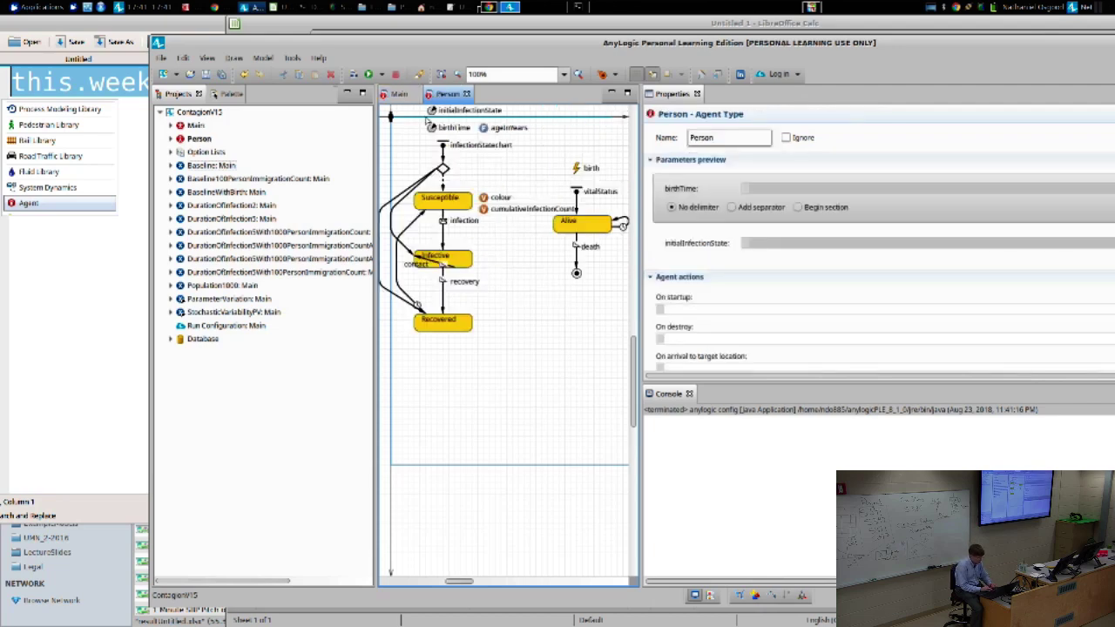
{"action": "left_click", "coordinate": [431, 111]}
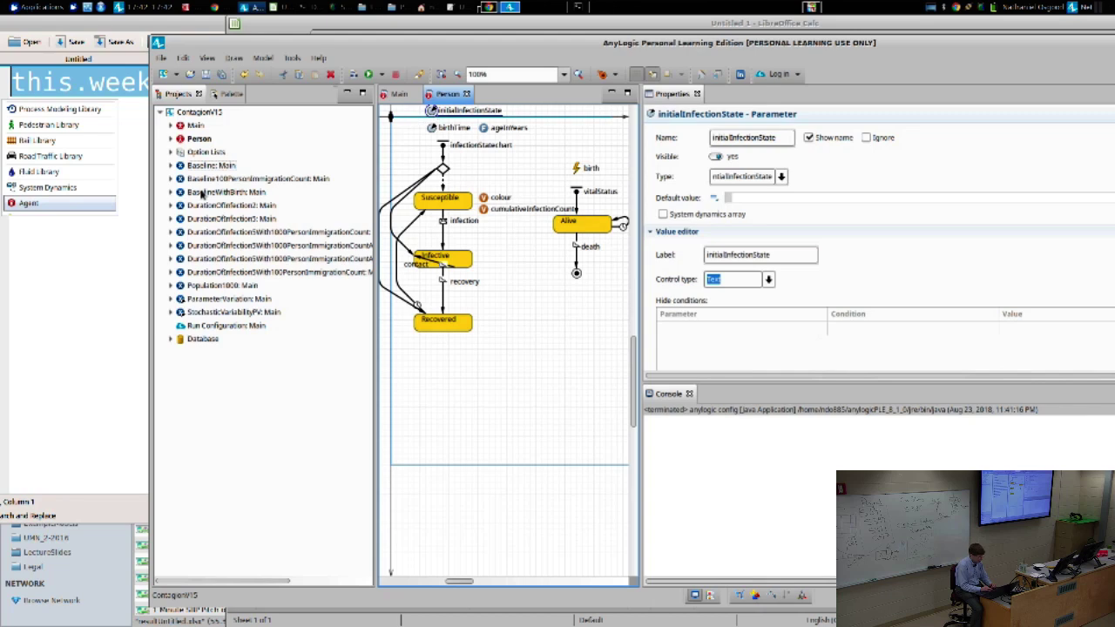
{"action": "double_click", "coordinate": [201, 152]}
{"action": "left_click", "coordinate": [210, 166]}
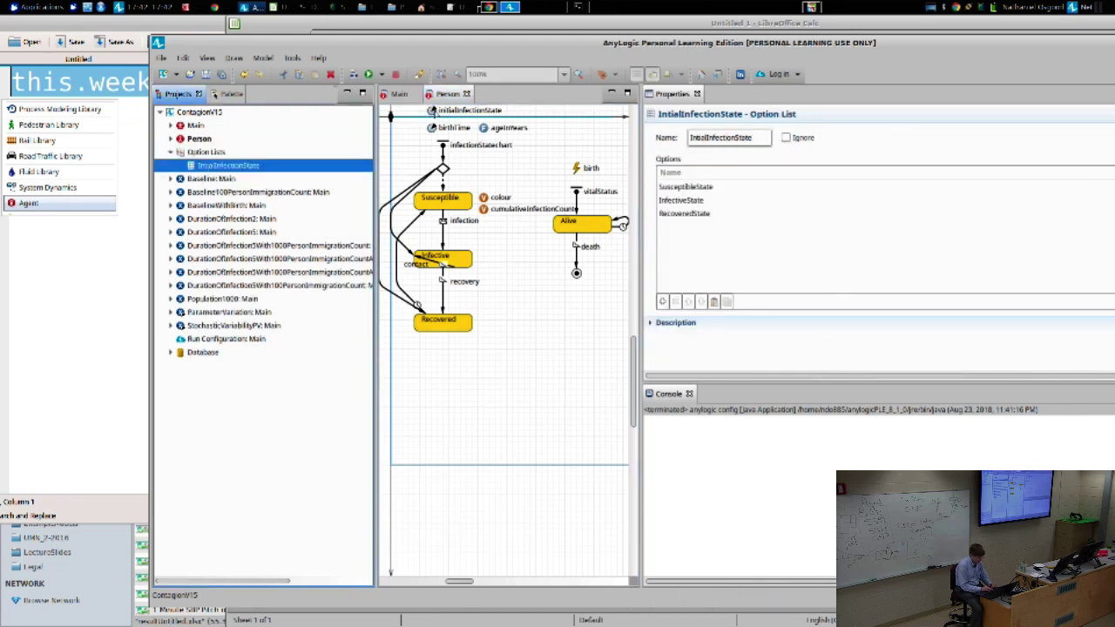
{"action": "left_click", "coordinate": [438, 114]}
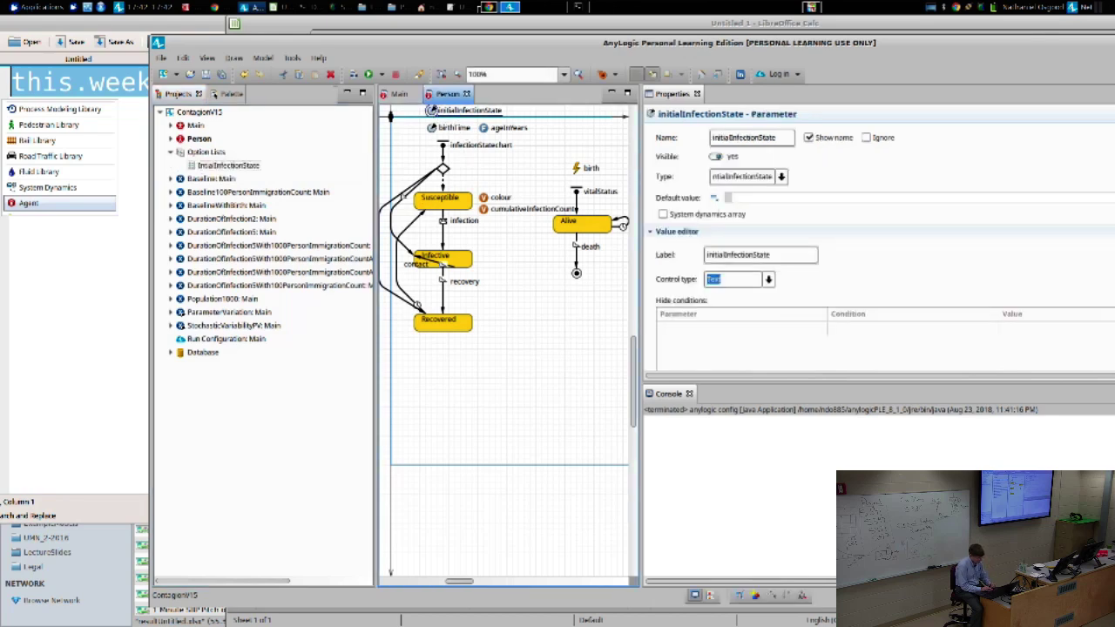
Step: Review the conditions of the initialRecovered and initialInfective transitions and the properties of the Susceptible state
{"action": "left_click", "coordinate": [403, 198]}
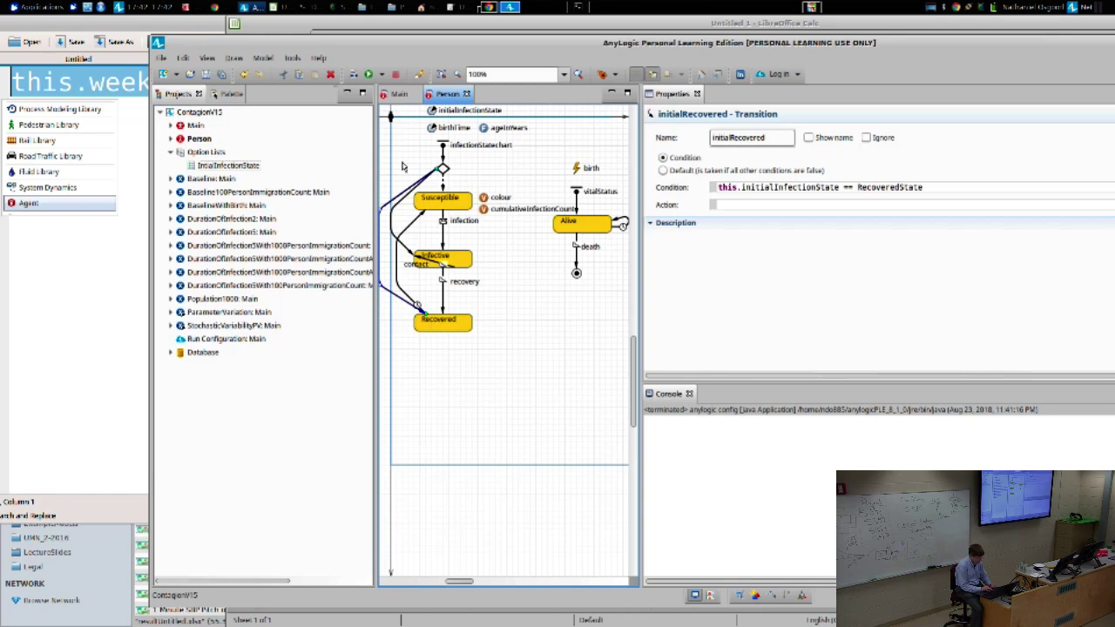
{"action": "left_click", "coordinate": [392, 214]}
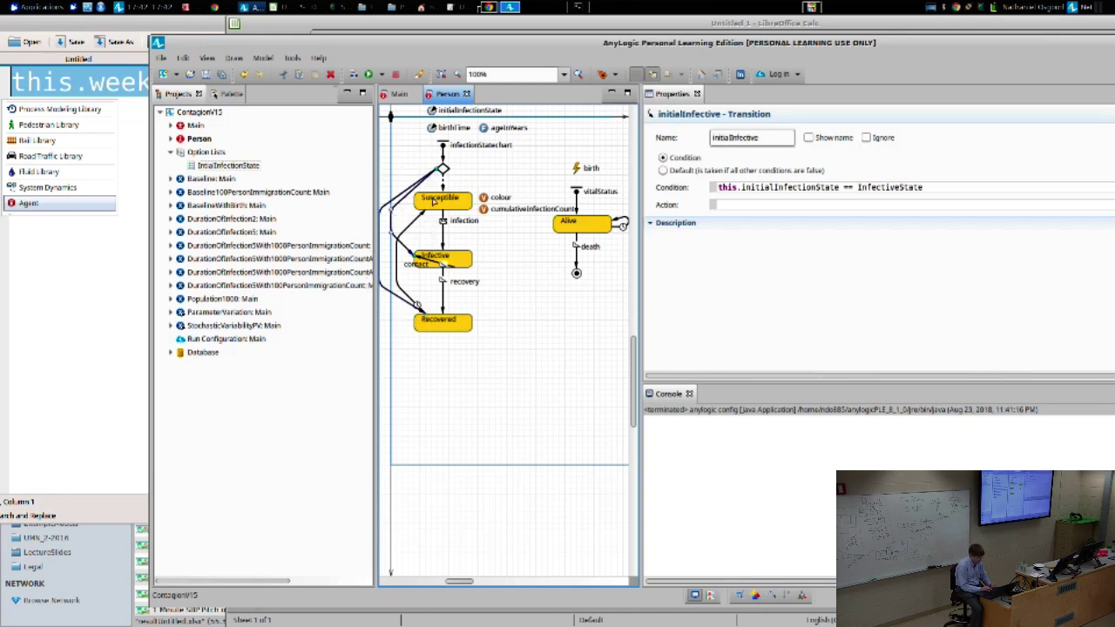
{"action": "left_click", "coordinate": [433, 202]}
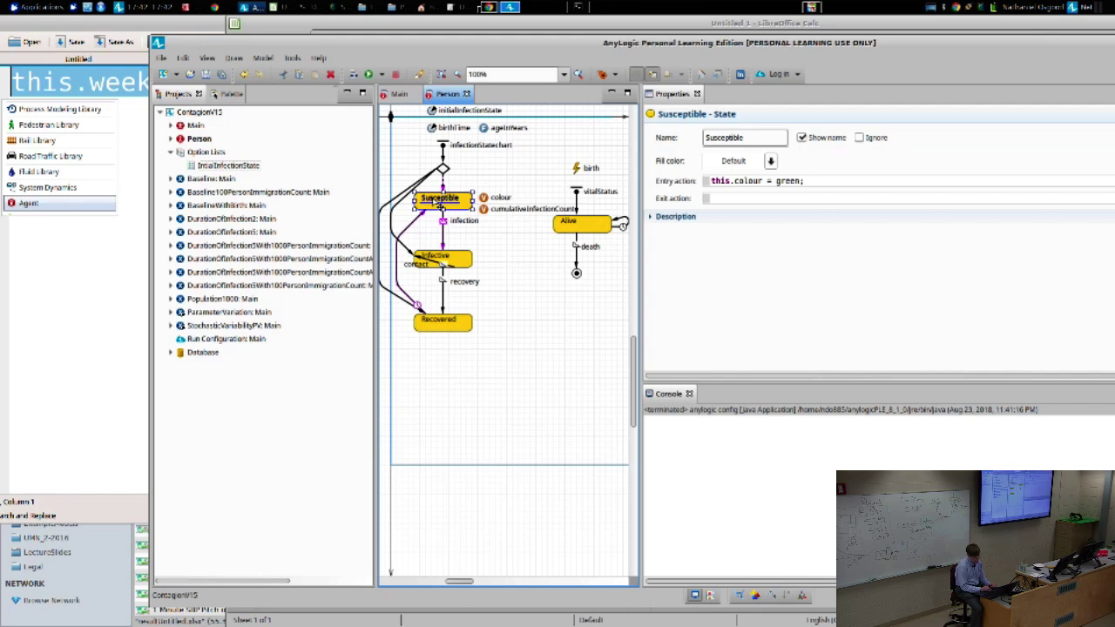
{"action": "left_click_drag", "start_coordinate": [439, 203], "coordinate": [404, 97]}
Step: Examine in Main how initialInfectionStateDistribution supplies the population's initialInfectionState and the add_population call of the immigration event
{"action": "left_click", "coordinate": [403, 95]}
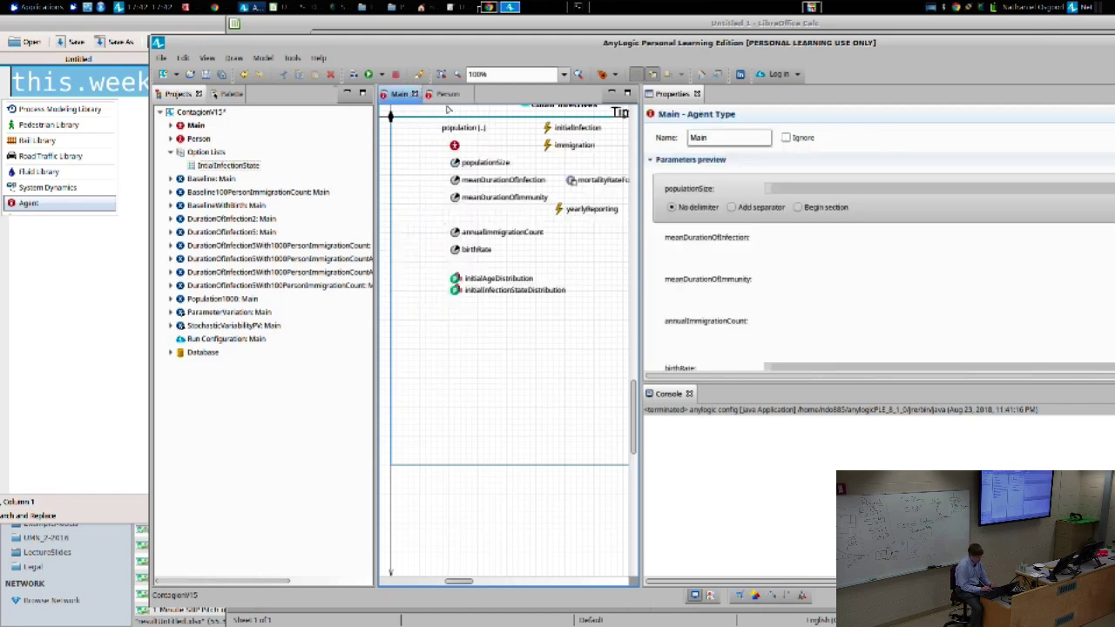
{"action": "left_click", "coordinate": [463, 293]}
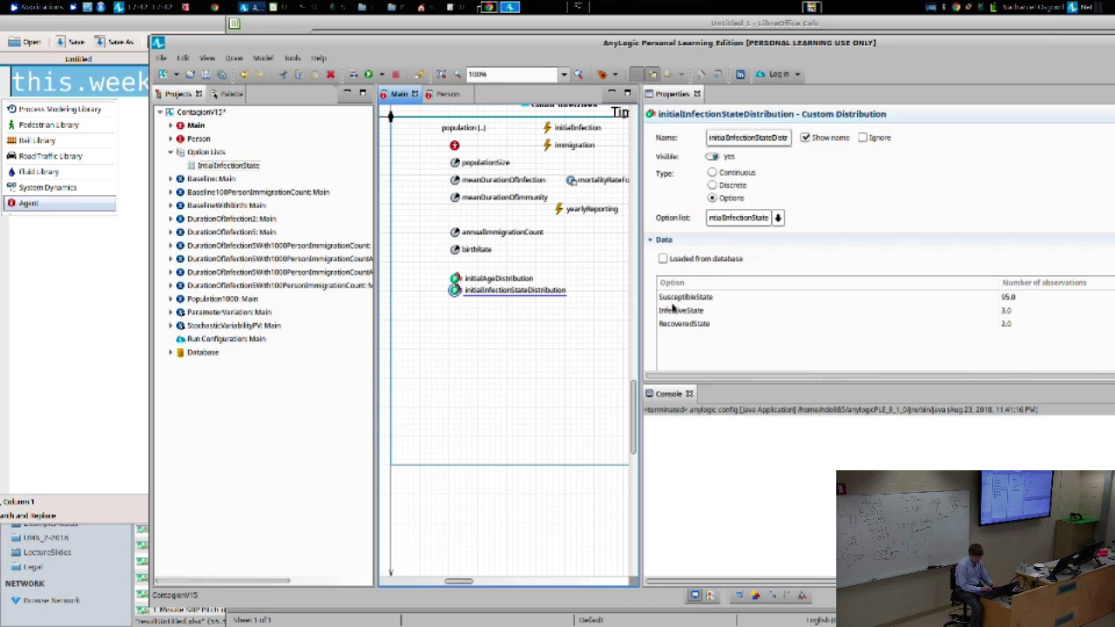
{"action": "left_click", "coordinate": [453, 145]}
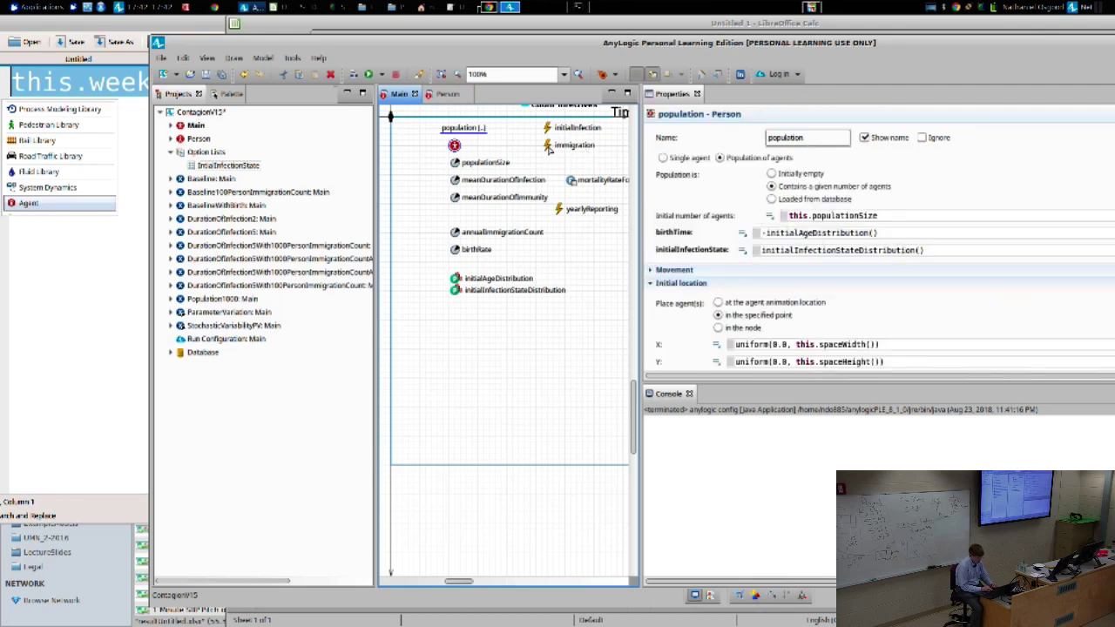
{"action": "left_click", "coordinate": [549, 148]}
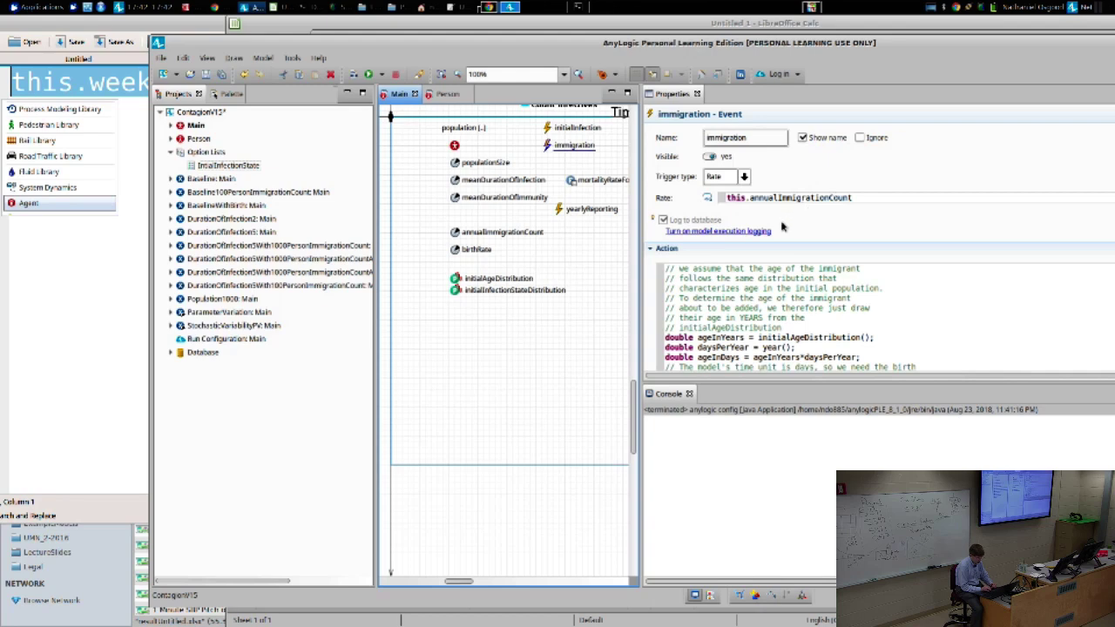
{"action": "left_click", "coordinate": [829, 352]}
{"action": "scroll", "coordinate": [829, 352], "scroll_direction": "down", "scroll_amount": 3}
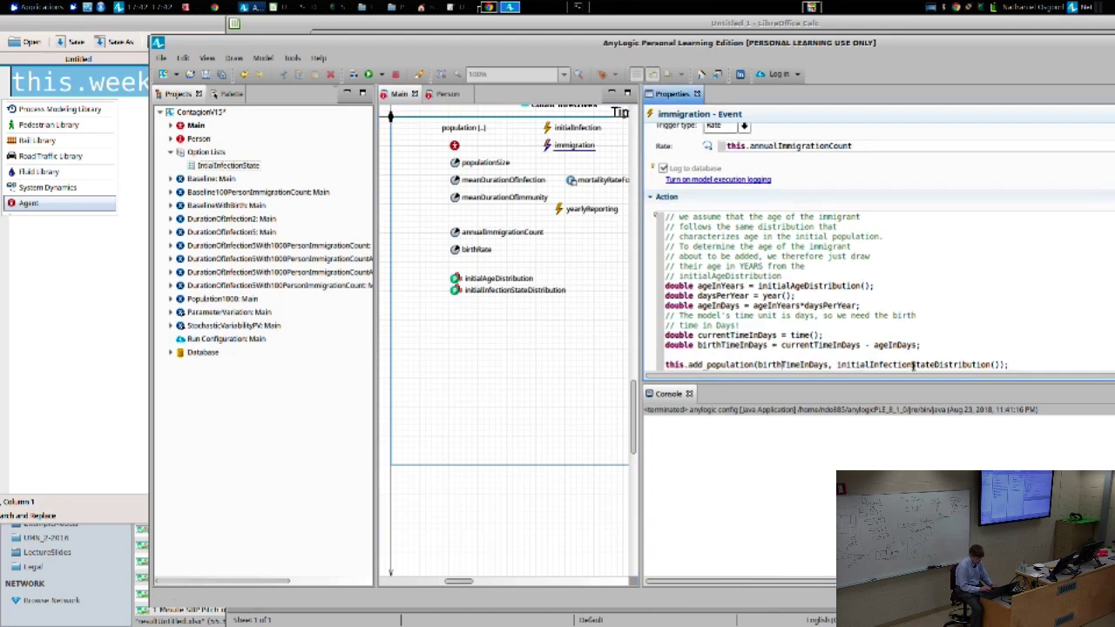
{"action": "double_click", "coordinate": [913, 366]}
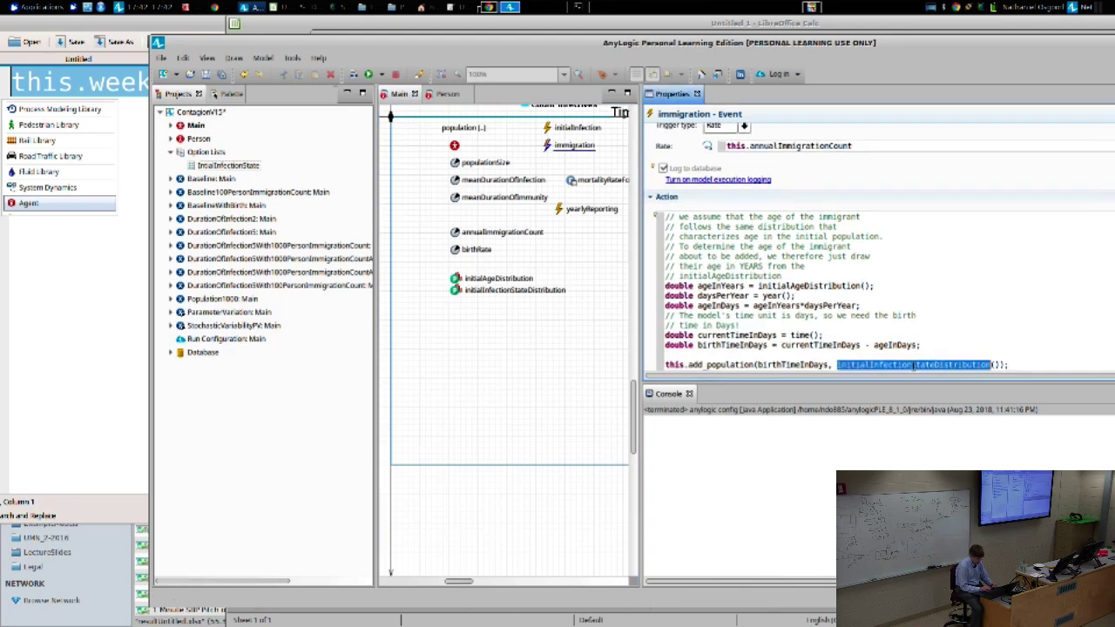
Step: Examine the initial state argument passed to add_population in the action of Person's birth event
{"action": "left_click", "coordinate": [447, 94]}
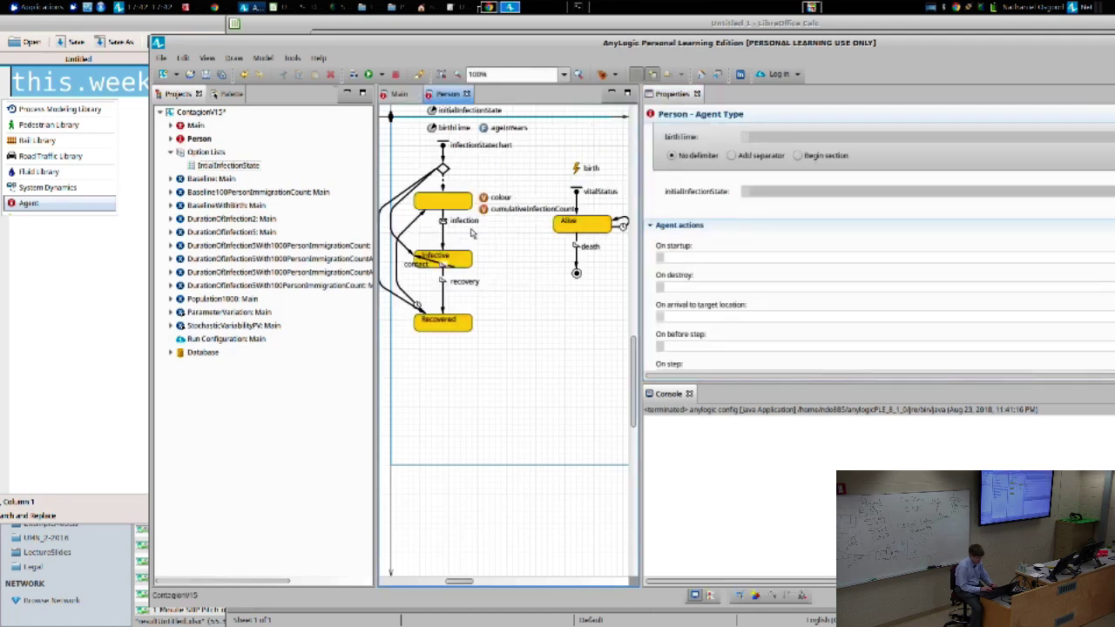
{"action": "left_click", "coordinate": [578, 169]}
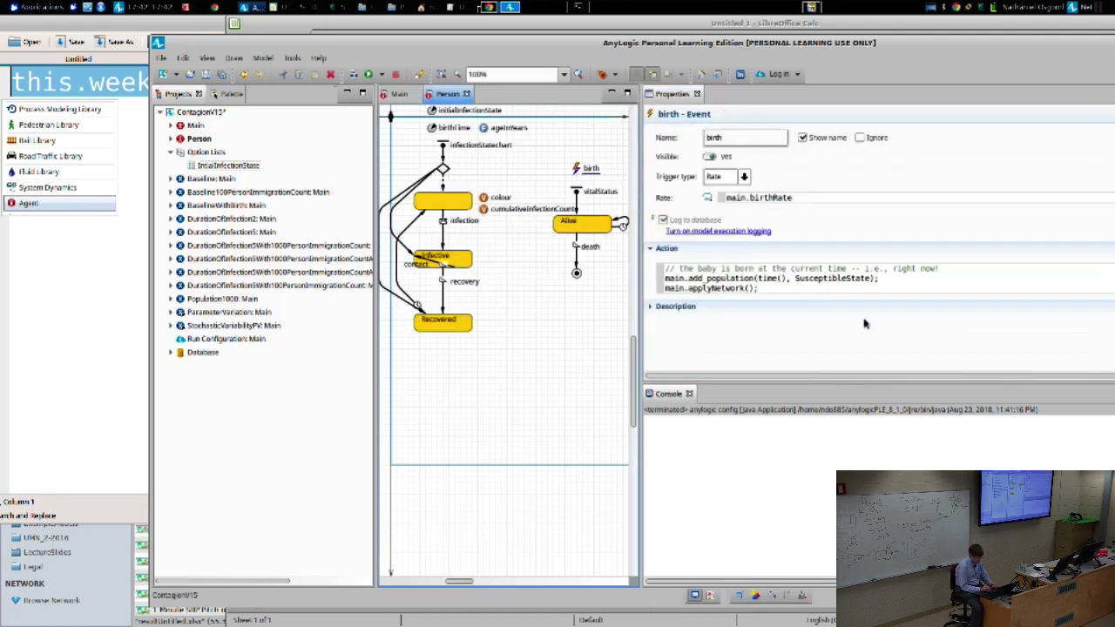
{"action": "double_click", "coordinate": [828, 279]}
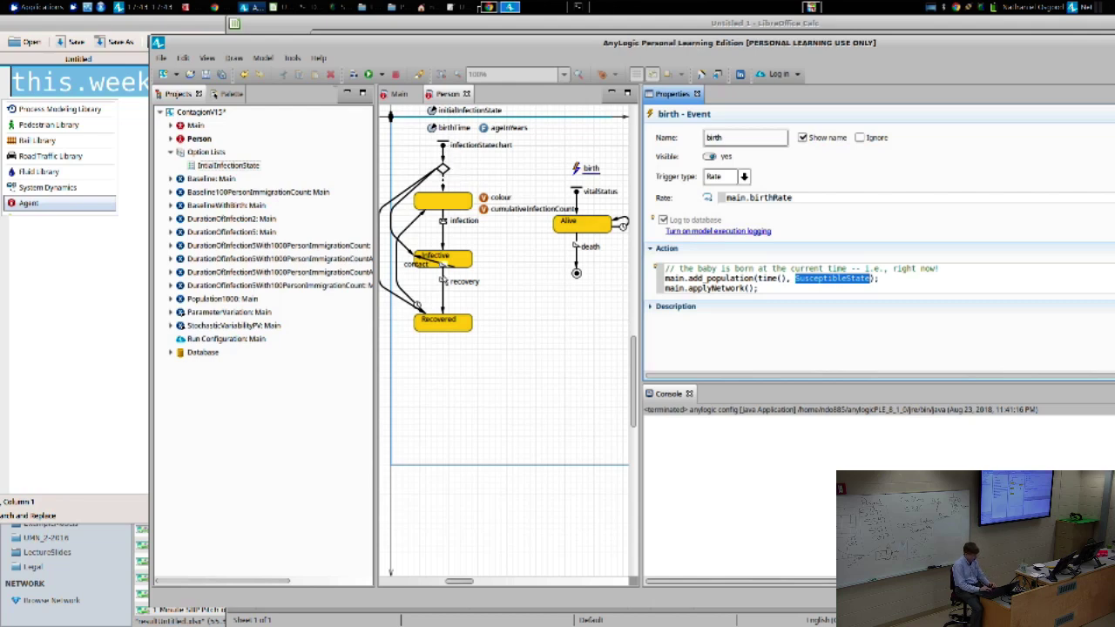
Step: Find the Susceptible state's displaced name label and move it back onto the state's box in Person's infection statechart
{"action": "left_click", "coordinate": [450, 206]}
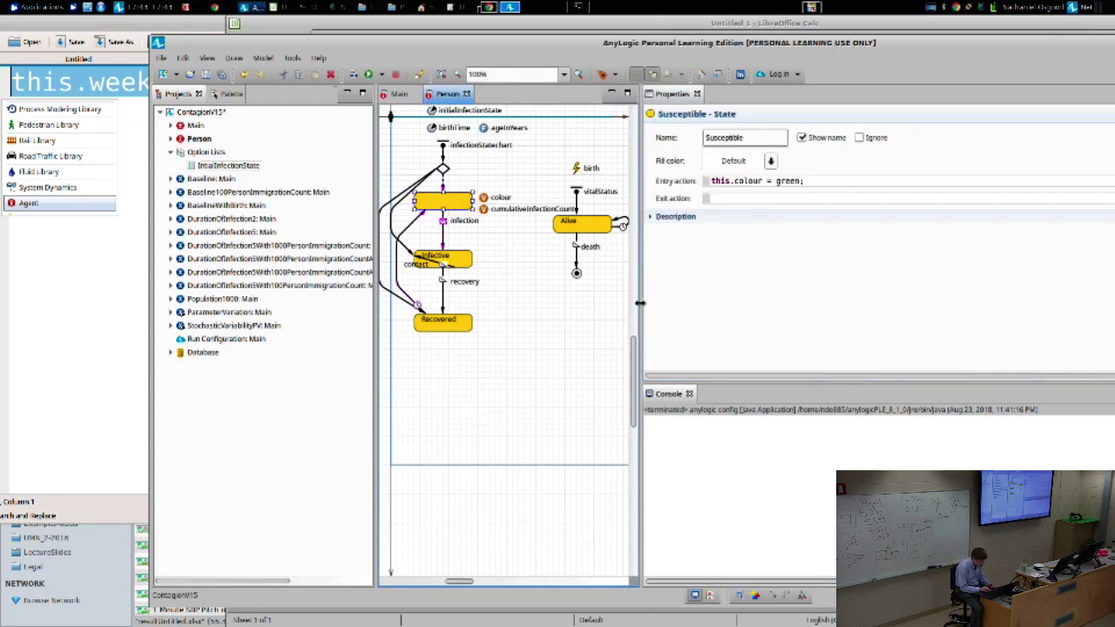
{"action": "left_click_drag", "start_coordinate": [641, 305], "coordinate": [794, 320]}
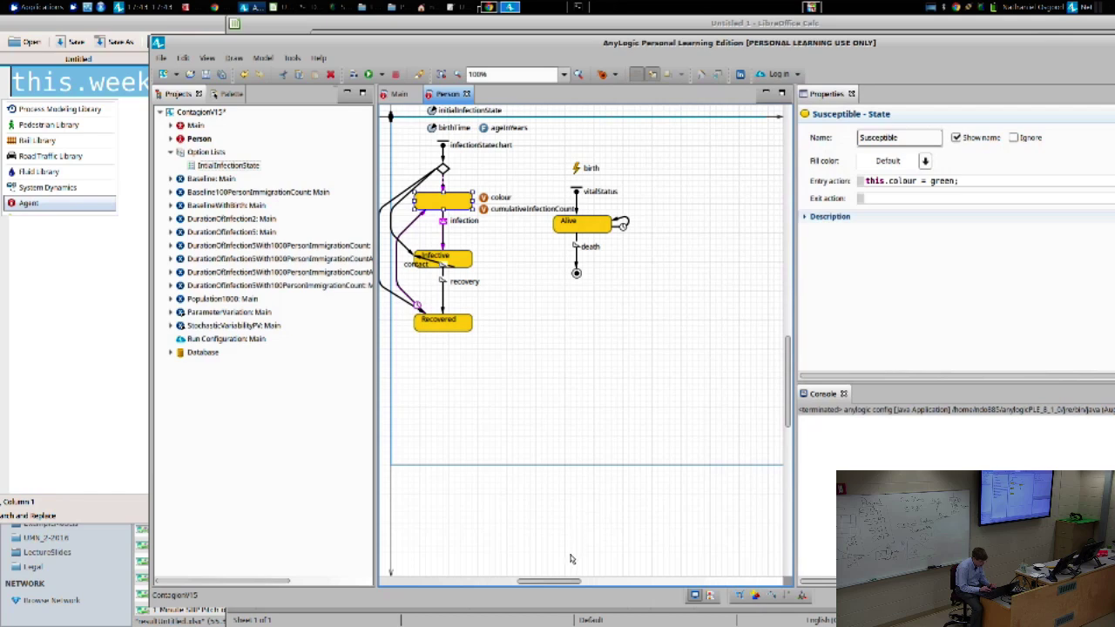
{"action": "left_click_drag", "start_coordinate": [565, 583], "coordinate": [512, 584]}
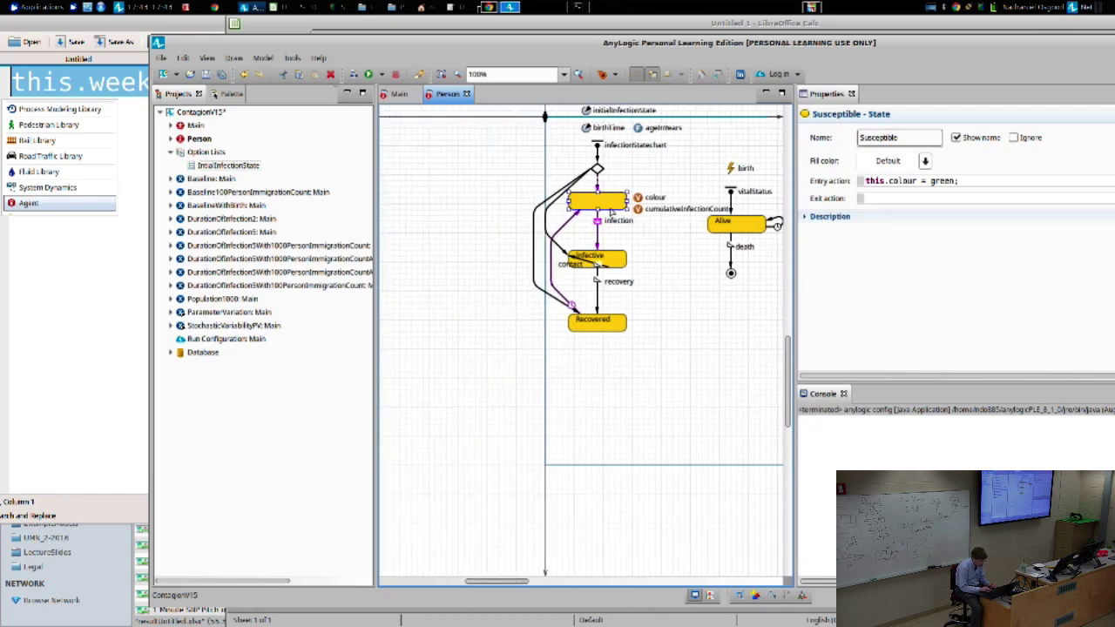
{"action": "left_click", "coordinate": [956, 137]}
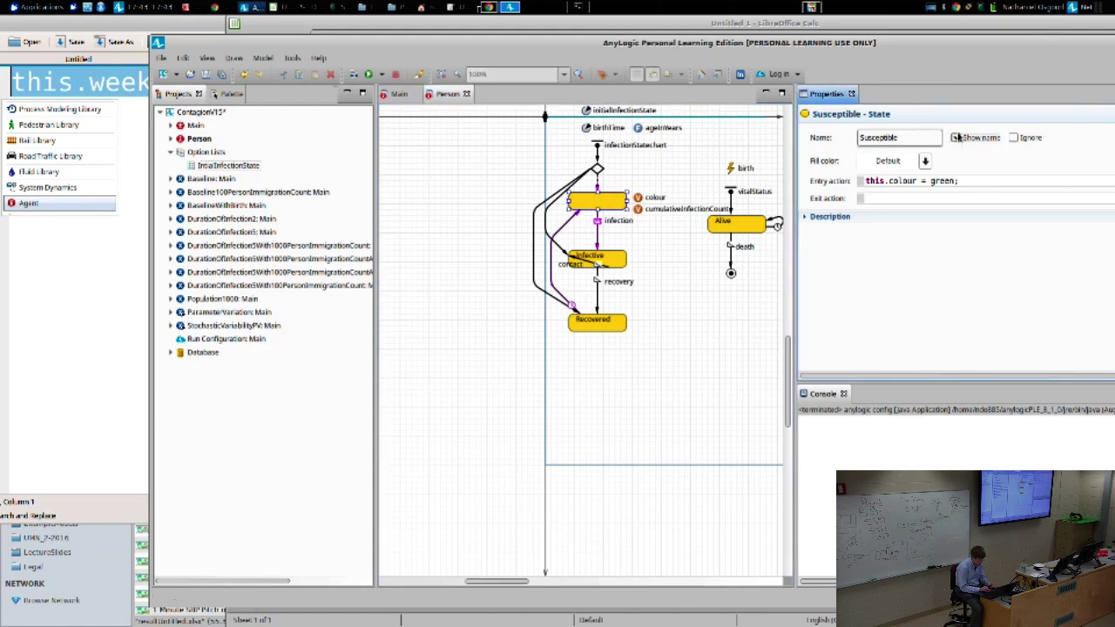
{"action": "left_click", "coordinate": [957, 137]}
{"action": "left_click_drag", "start_coordinate": [790, 370], "coordinate": [789, 316]}
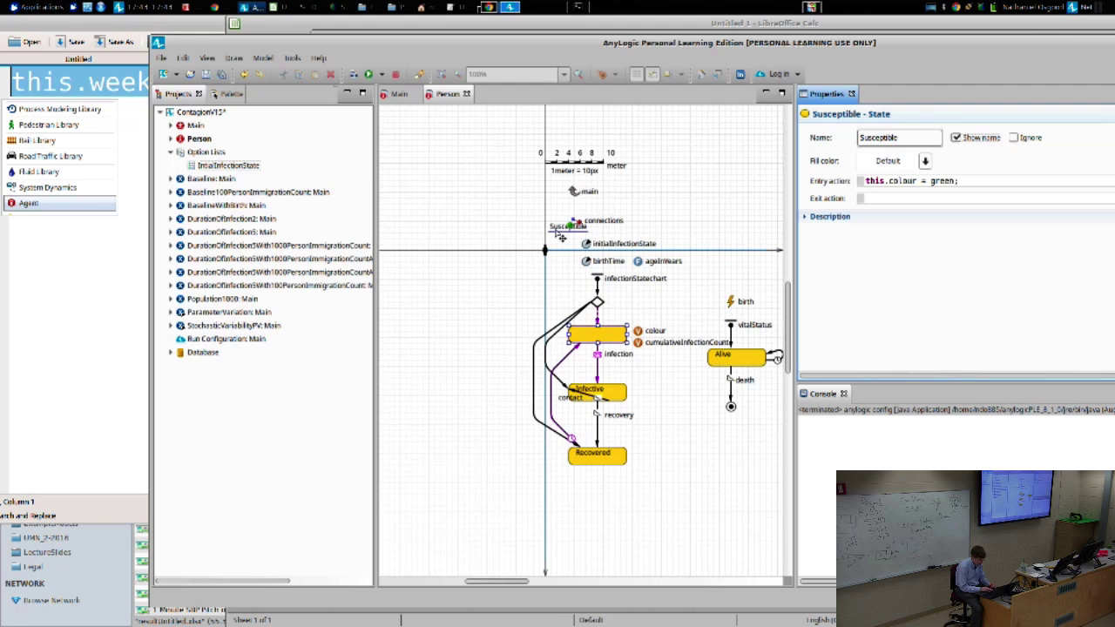
{"action": "left_click", "coordinate": [560, 235]}
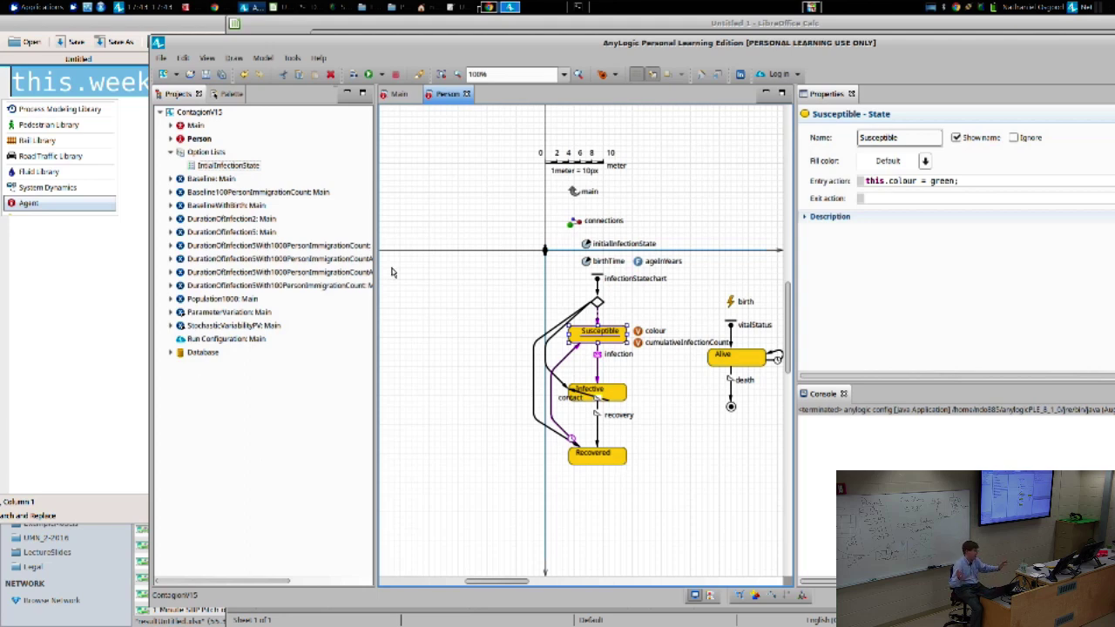
Step: Switch to the Sensitivity Analysis presentation in the Windows7 virtual machine's PowerPoint, view the Sensitivity in Initial States slide full-screen, and end the slide show
{"action": "key", "text": "alt+Tab"}
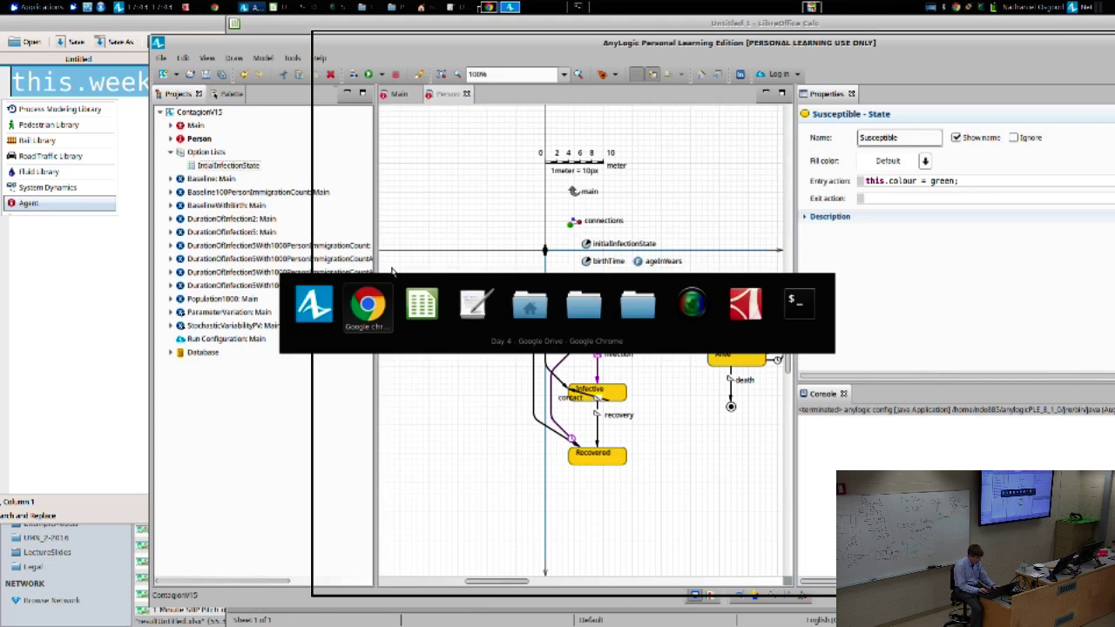
{"action": "left_click", "coordinate": [812, 7]}
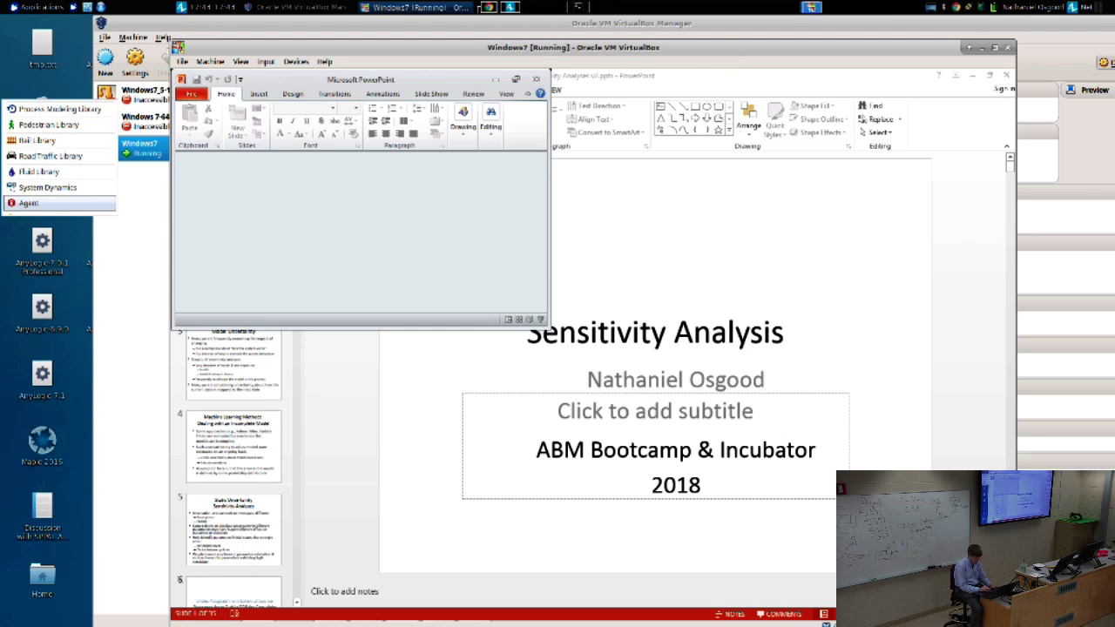
{"action": "key", "text": "F5"}
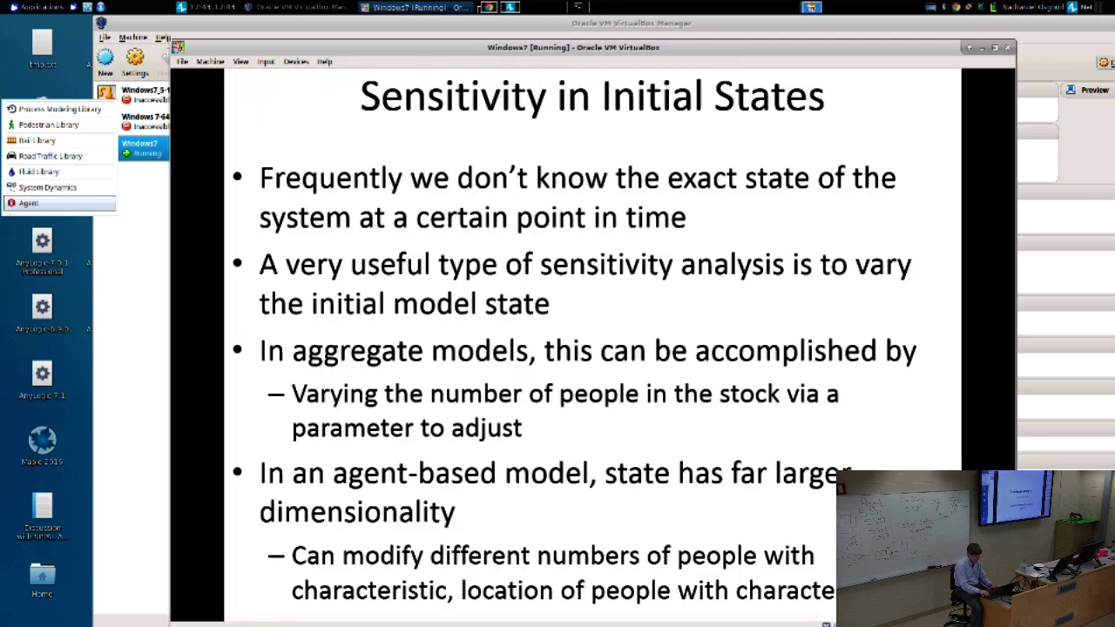
{"action": "key", "text": "Escape"}
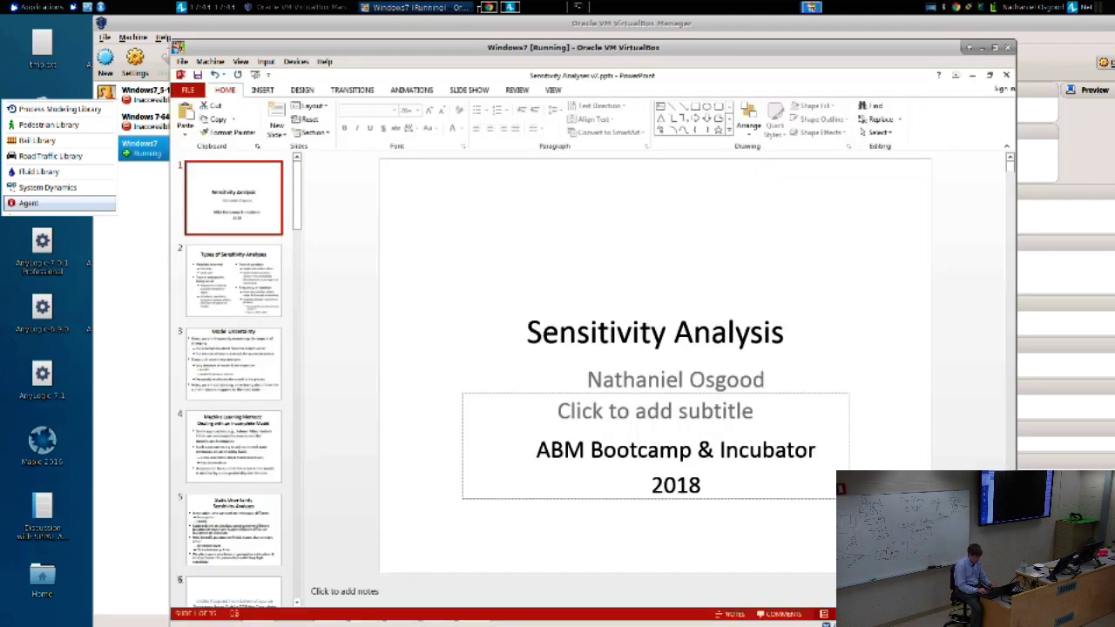